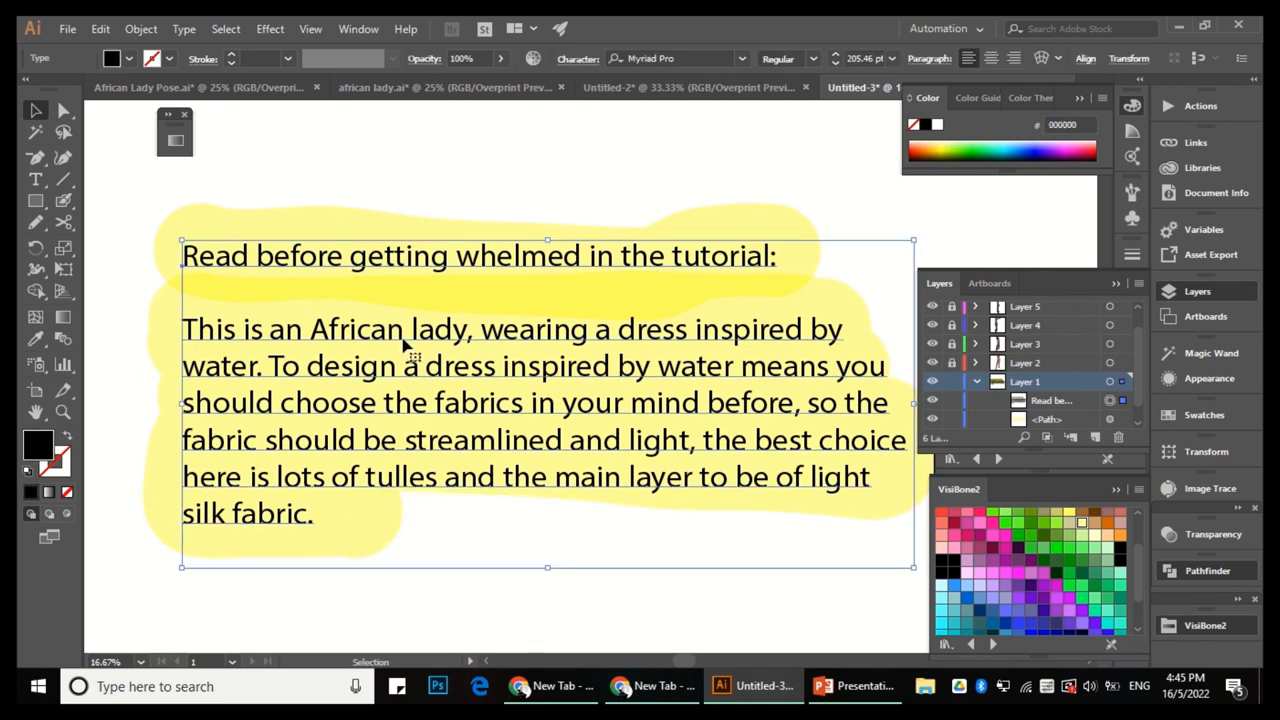
Delete the yellow highlight shape behind the paragraph beginning "This is an African lady".
{"action": "left_click", "coordinate": [157, 300]}
{"action": "left_click", "coordinate": [63, 200]}
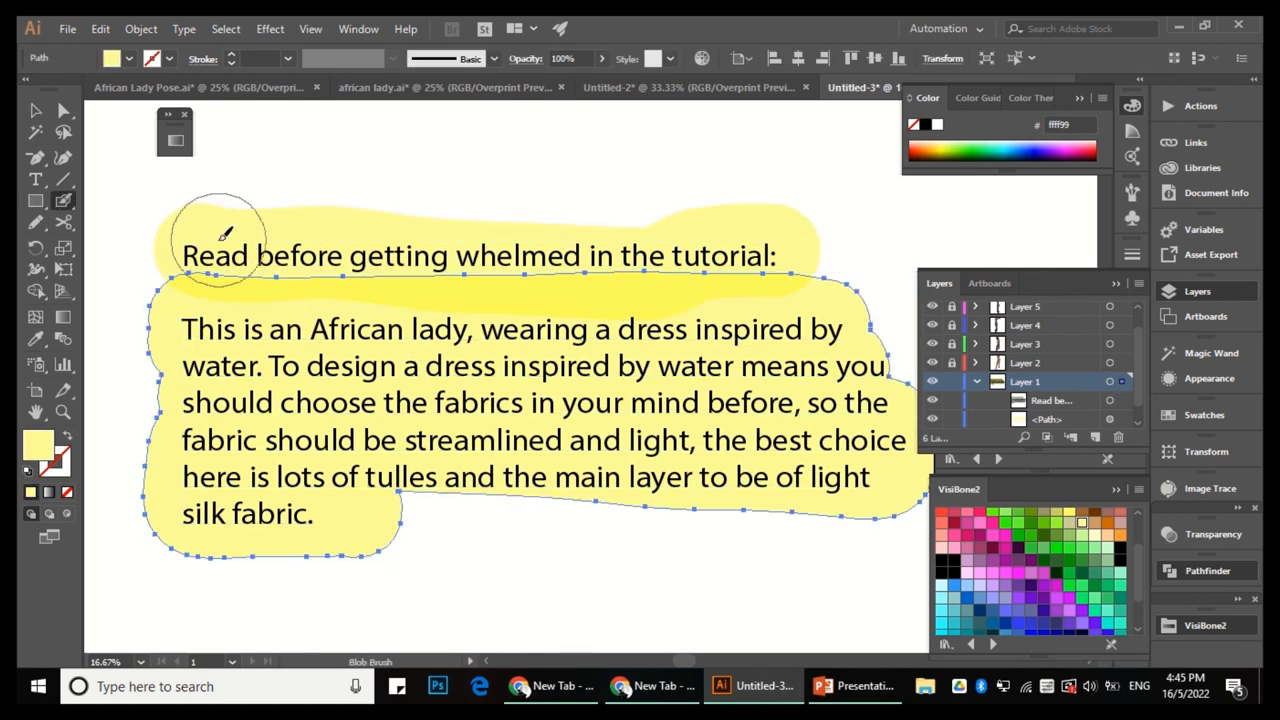
{"action": "left_click", "coordinate": [36, 224]}
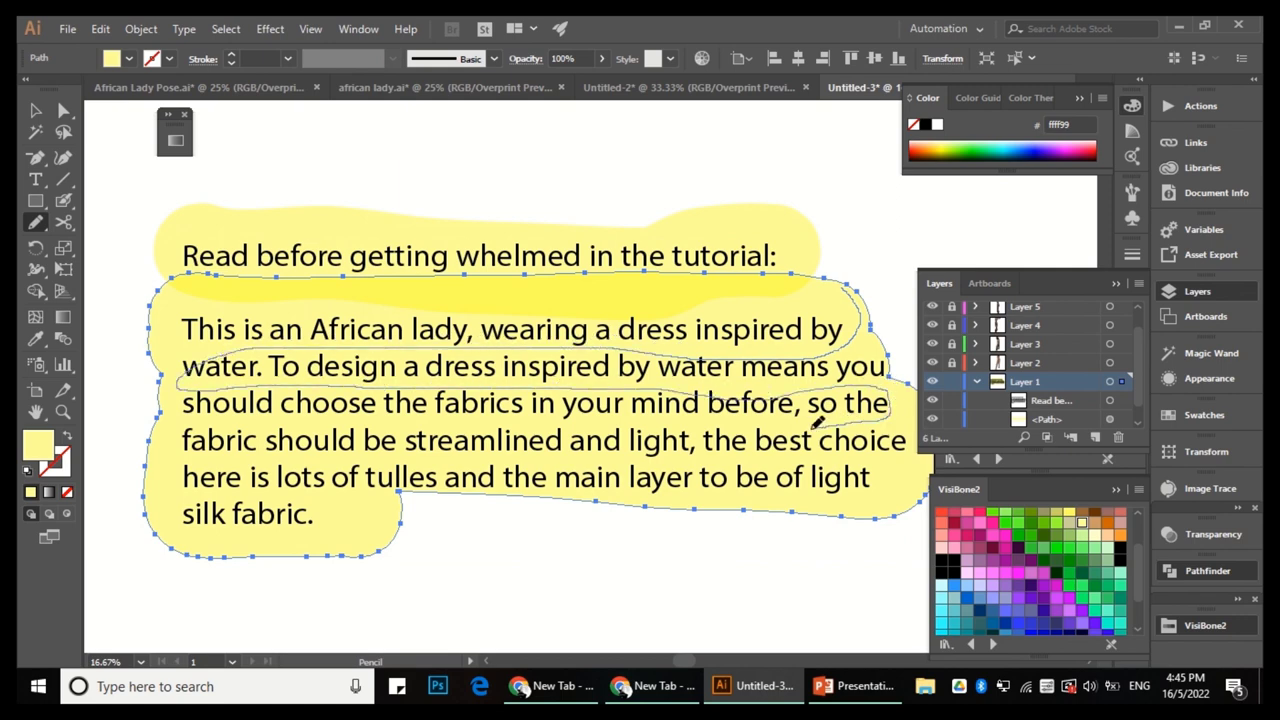
{"action": "left_click_drag", "start_coordinate": [800, 496], "coordinate": [801, 440]}
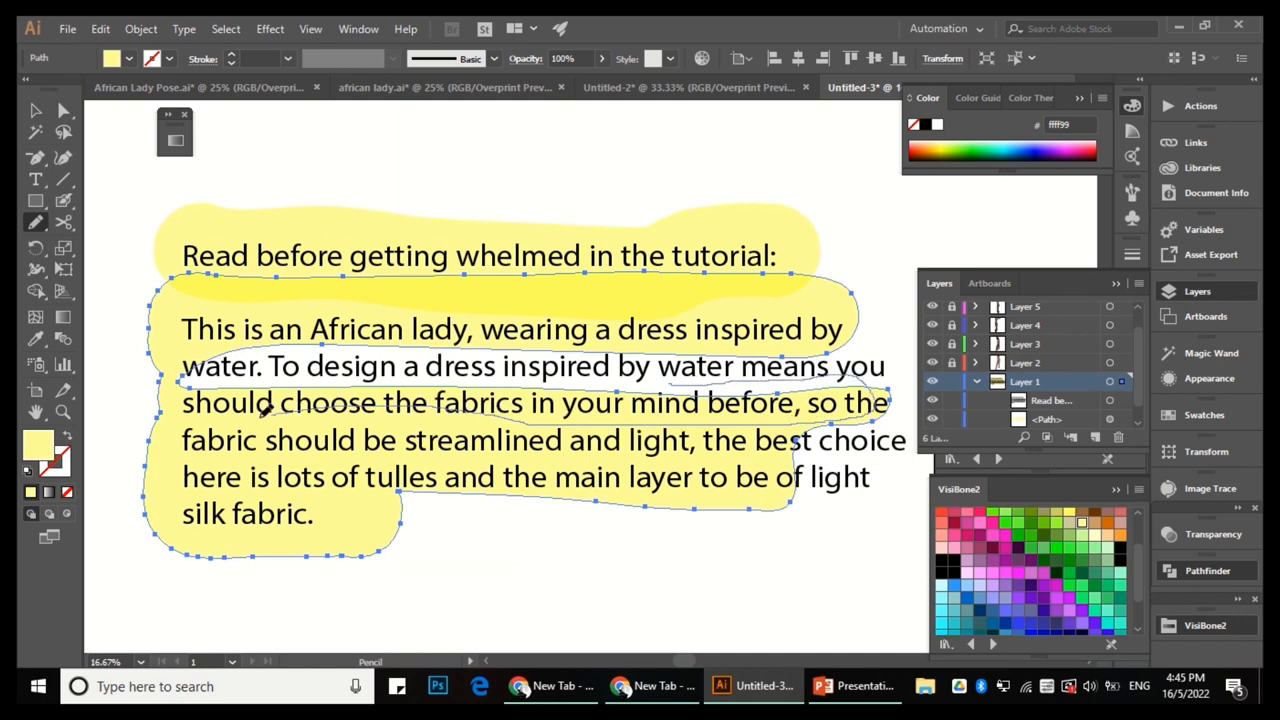
{"action": "left_click_drag", "start_coordinate": [392, 521], "coordinate": [388, 524]}
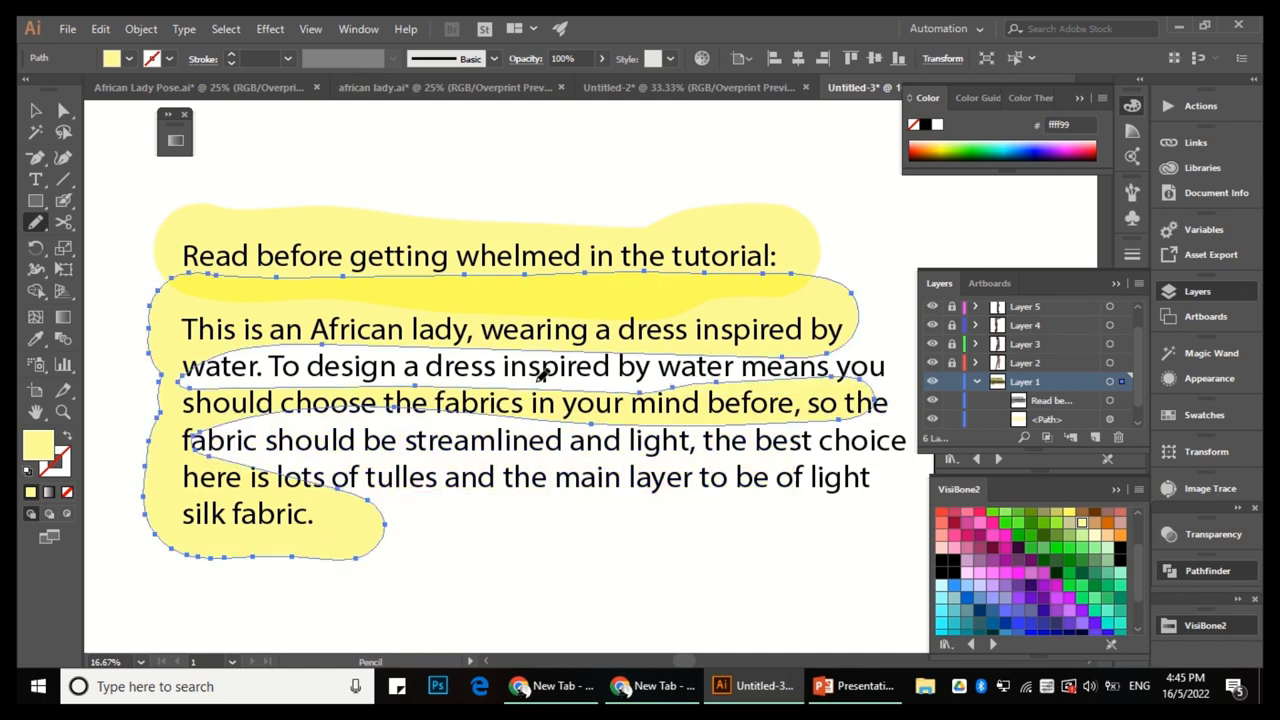
{"action": "key", "text": "Delete"}
{"action": "key", "text": "a"}
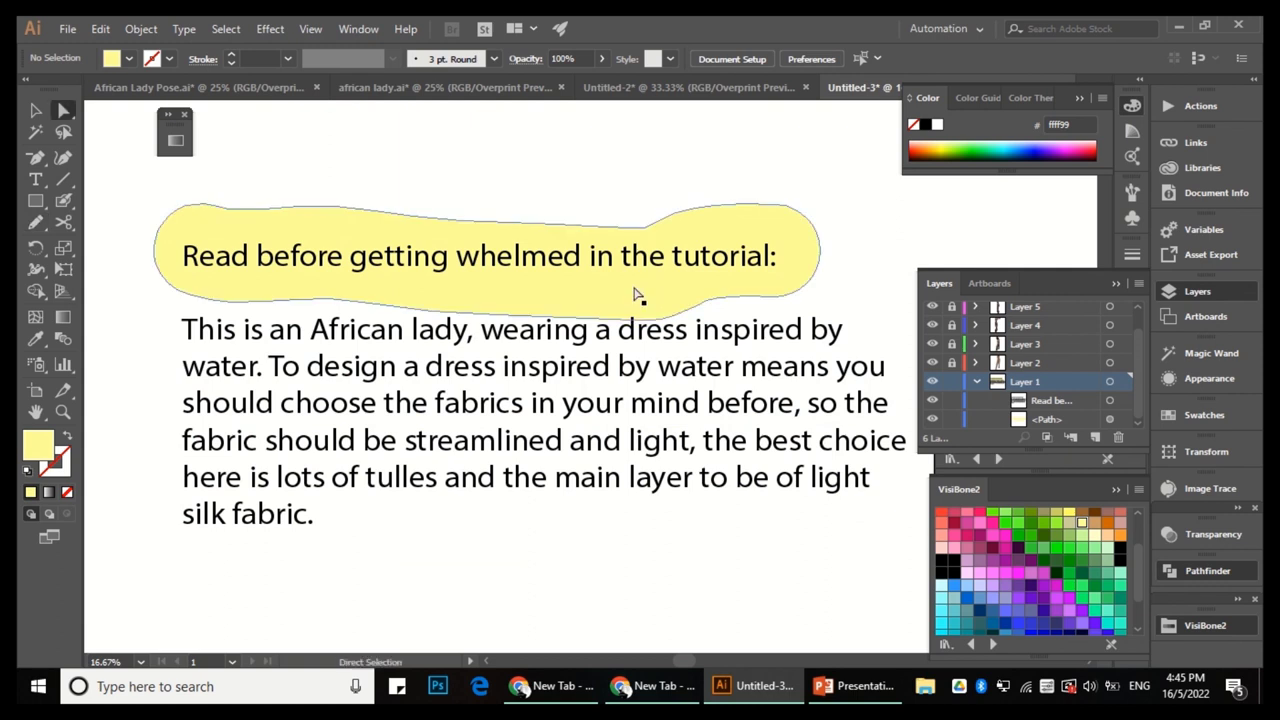
Read through the paragraph about the water-inspired dress and its choice of fabrics.
{"action": "left_click", "coordinate": [187, 336]}
{"action": "double_click", "coordinate": [187, 333]}
{"action": "triple_click", "coordinate": [218, 331]}
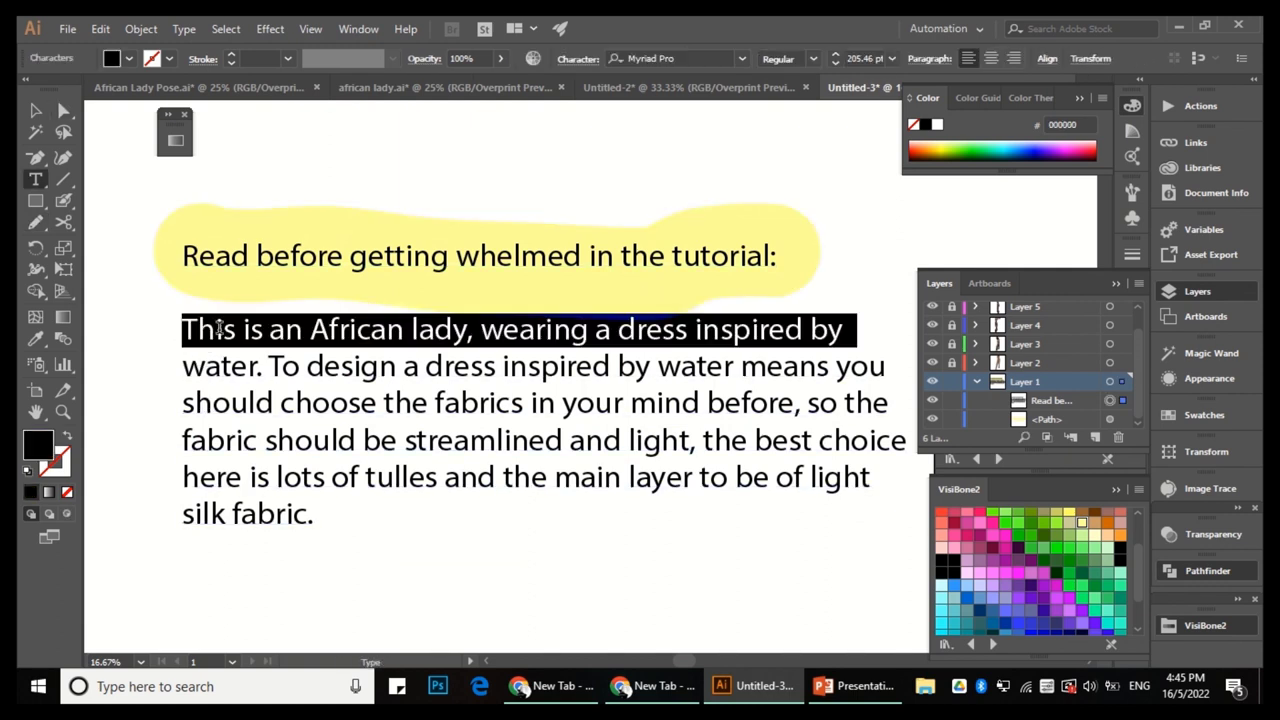
{"action": "left_click_drag", "start_coordinate": [288, 333], "coordinate": [740, 333]}
{"action": "left_click_drag", "start_coordinate": [186, 369], "coordinate": [882, 370]}
{"action": "left_click_drag", "start_coordinate": [192, 403], "coordinate": [446, 422]}
{"action": "left_click_drag", "start_coordinate": [183, 404], "coordinate": [587, 393]}
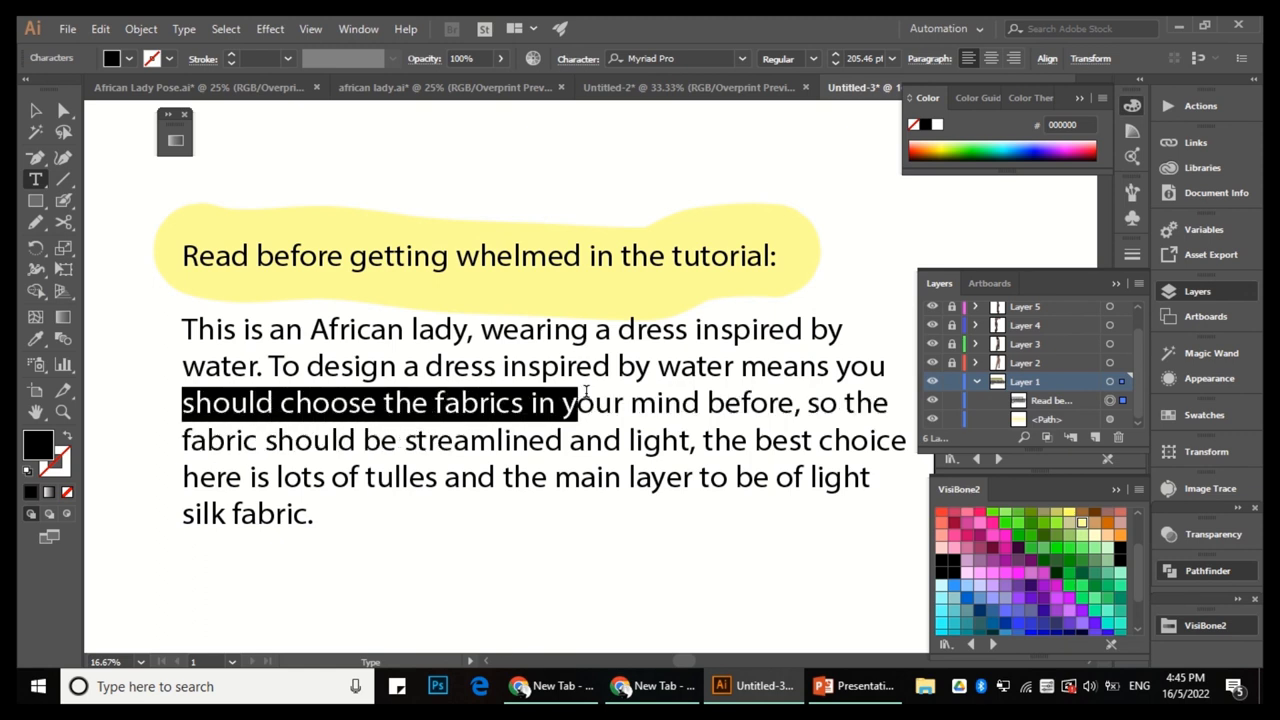
{"action": "left_click_drag", "start_coordinate": [399, 440], "coordinate": [871, 505]}
Collapse, lock and hide Layer 1 so that only the figure artwork is displayed.
{"action": "left_click", "coordinate": [976, 381]}
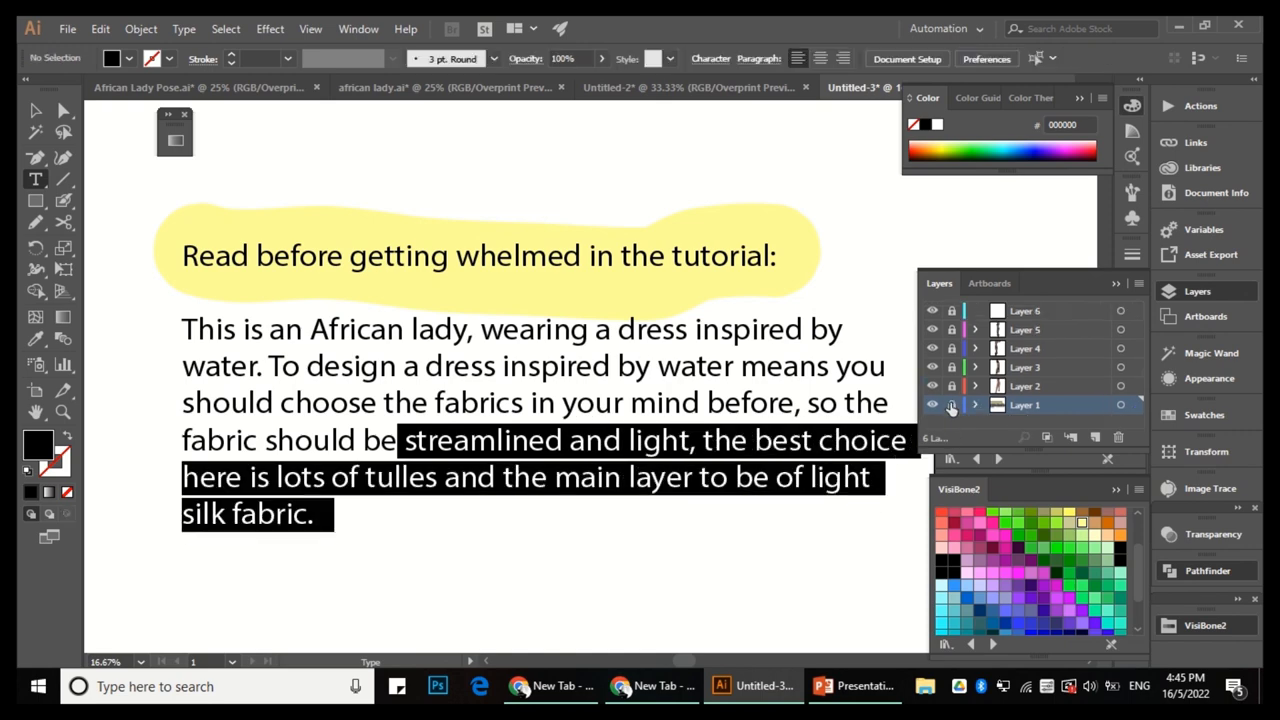
{"action": "left_click", "coordinate": [932, 405]}
{"action": "key", "text": "v"}
{"action": "key", "text": "ctrl+plus"}
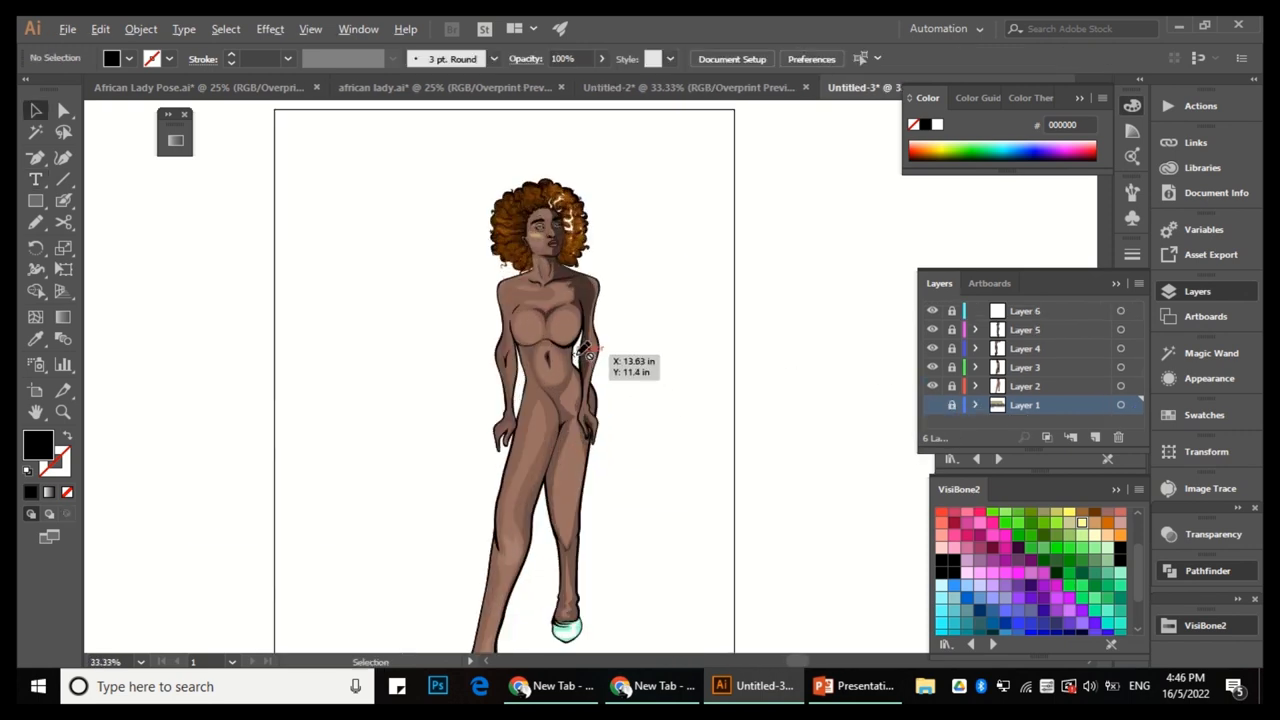
Rename Layer 3 as body and Layer 2 as bod.
{"action": "left_click", "coordinate": [1040, 367]}
{"action": "double_click", "coordinate": [1027, 367]}
{"action": "type", "text": "body"}
{"action": "key", "text": "Return"}
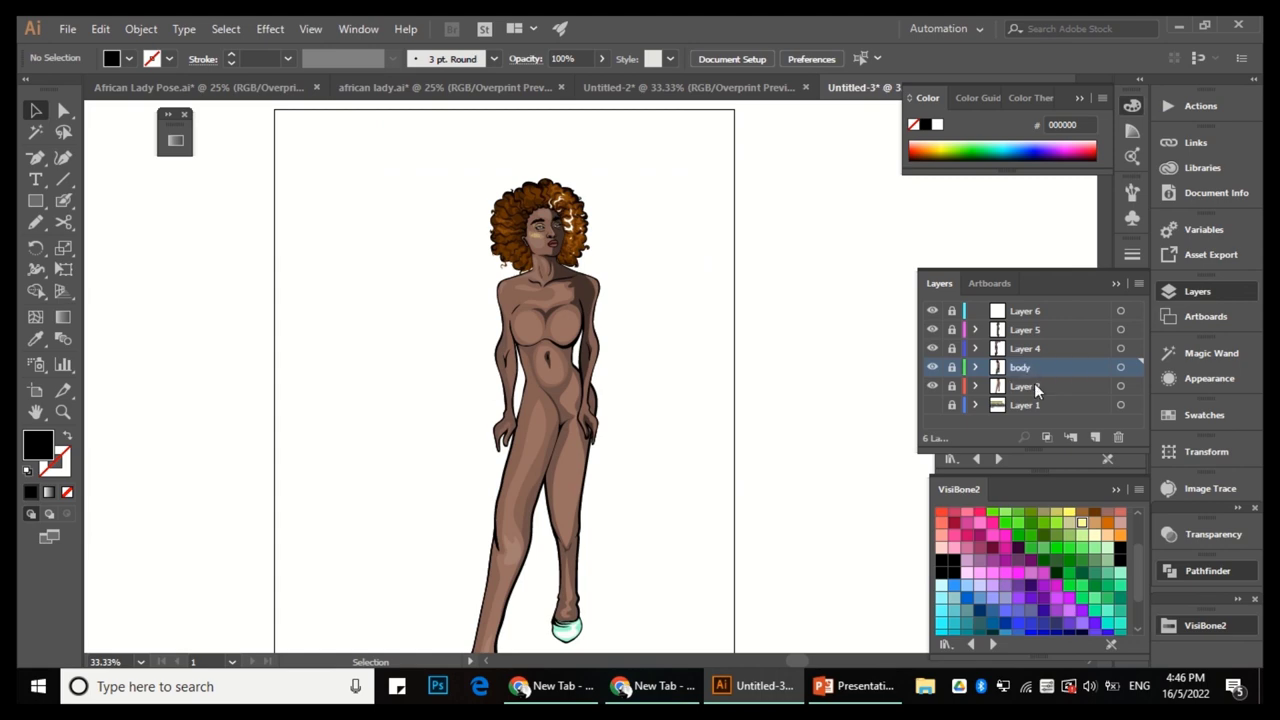
{"action": "double_click", "coordinate": [1030, 386]}
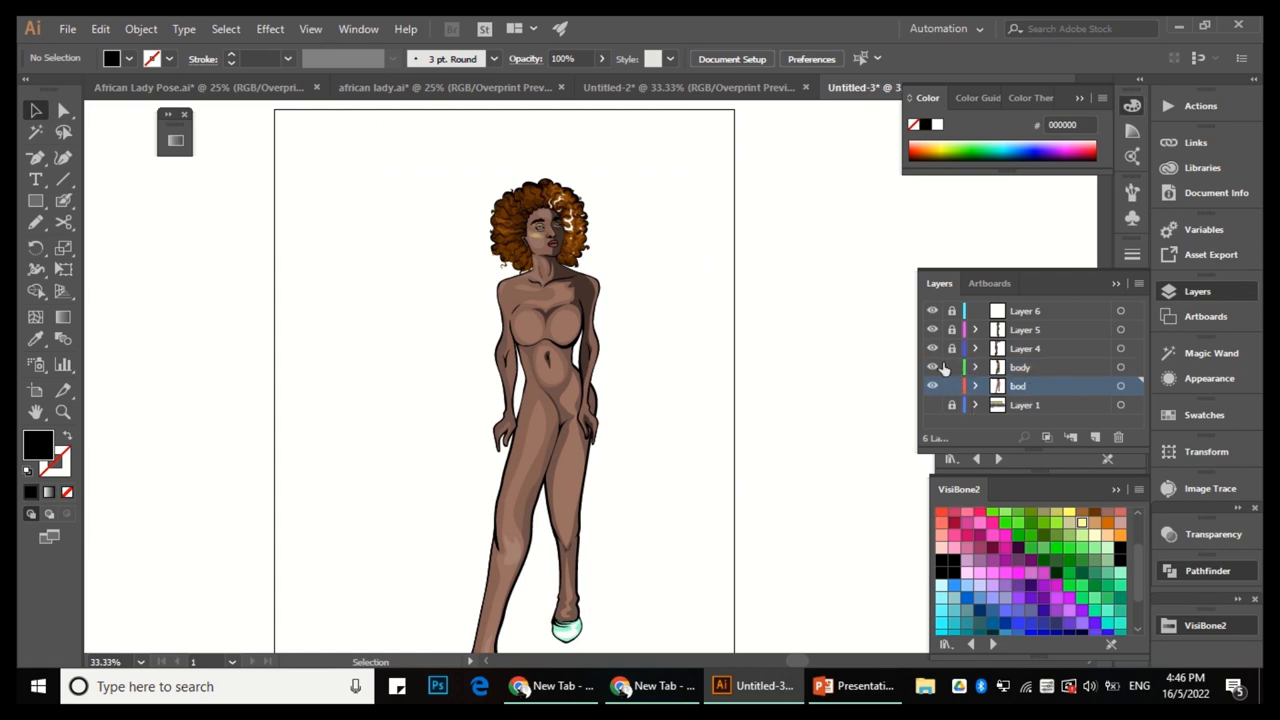
Combine the bod layer with the body layer and add a new empty layer above it.
{"action": "scroll", "coordinate": [590, 330], "scroll_direction": "up", "scroll_amount": 3}
{"action": "scroll", "coordinate": [590, 340], "scroll_direction": "down", "scroll_amount": 3}
{"action": "left_click", "coordinate": [1015, 368]}
Rename Layer 4 as left hand and Layer 5 as right hand.
{"action": "double_click", "coordinate": [1033, 348]}
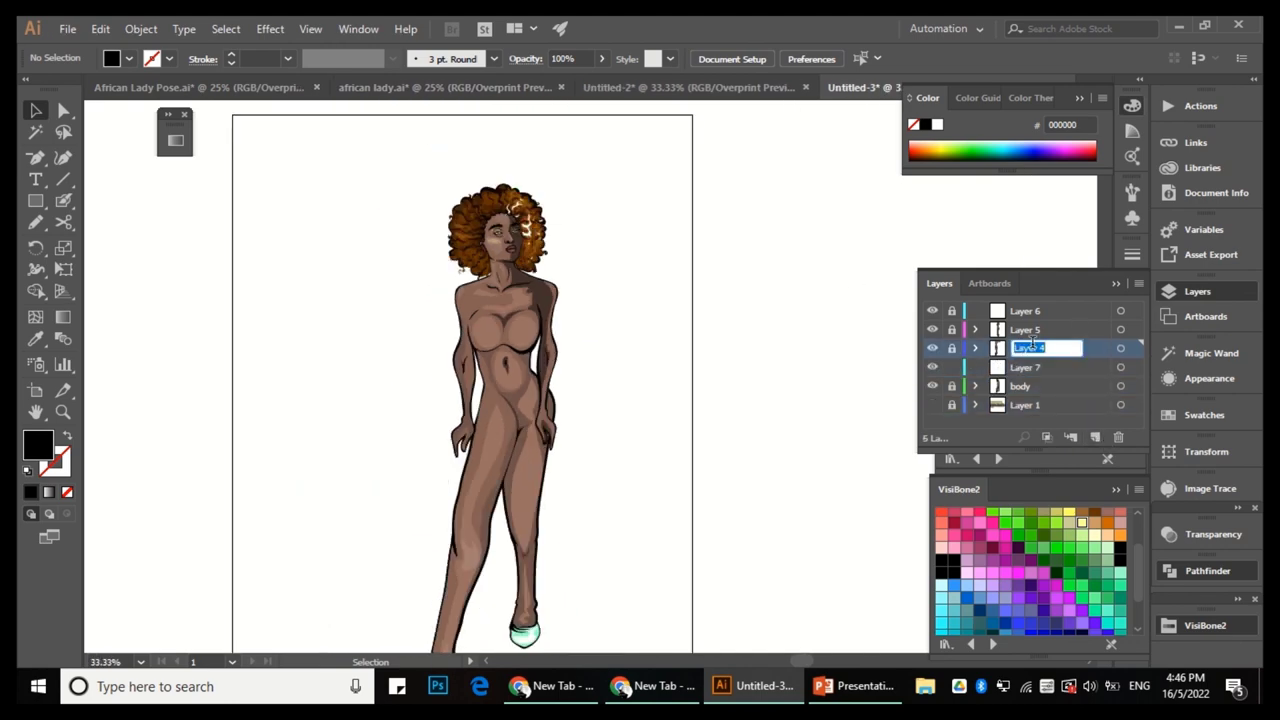
{"action": "key", "text": "Return"}
{"action": "double_click", "coordinate": [1030, 329]}
{"action": "type", "text": "right hand"}
{"action": "key", "text": "Return"}
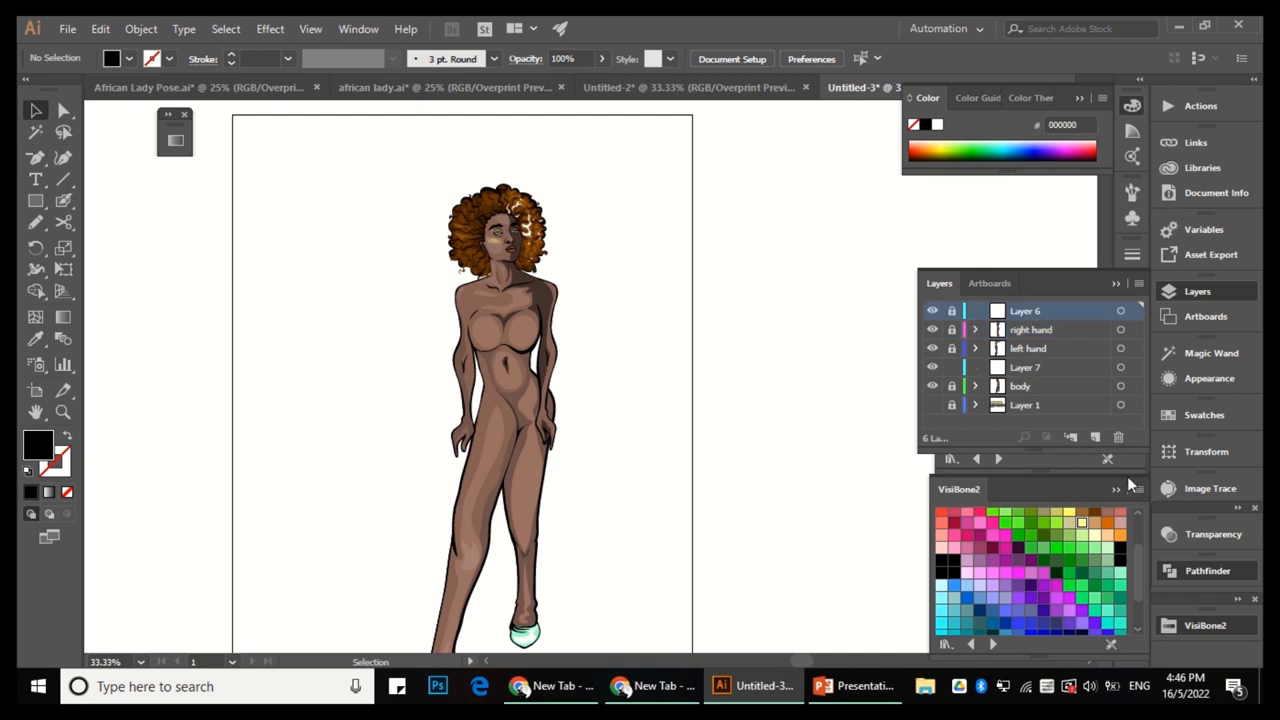
On Layer 7, draw a closed collar outline with a jagged side edge around the figure's neck using the Pencil.
{"action": "left_click", "coordinate": [1018, 350]}
{"action": "scroll", "coordinate": [583, 431], "scroll_direction": "up", "scroll_amount": 5}
{"action": "key", "text": "n"}
{"action": "scroll", "coordinate": [378, 243], "scroll_direction": "up", "scroll_amount": 1}
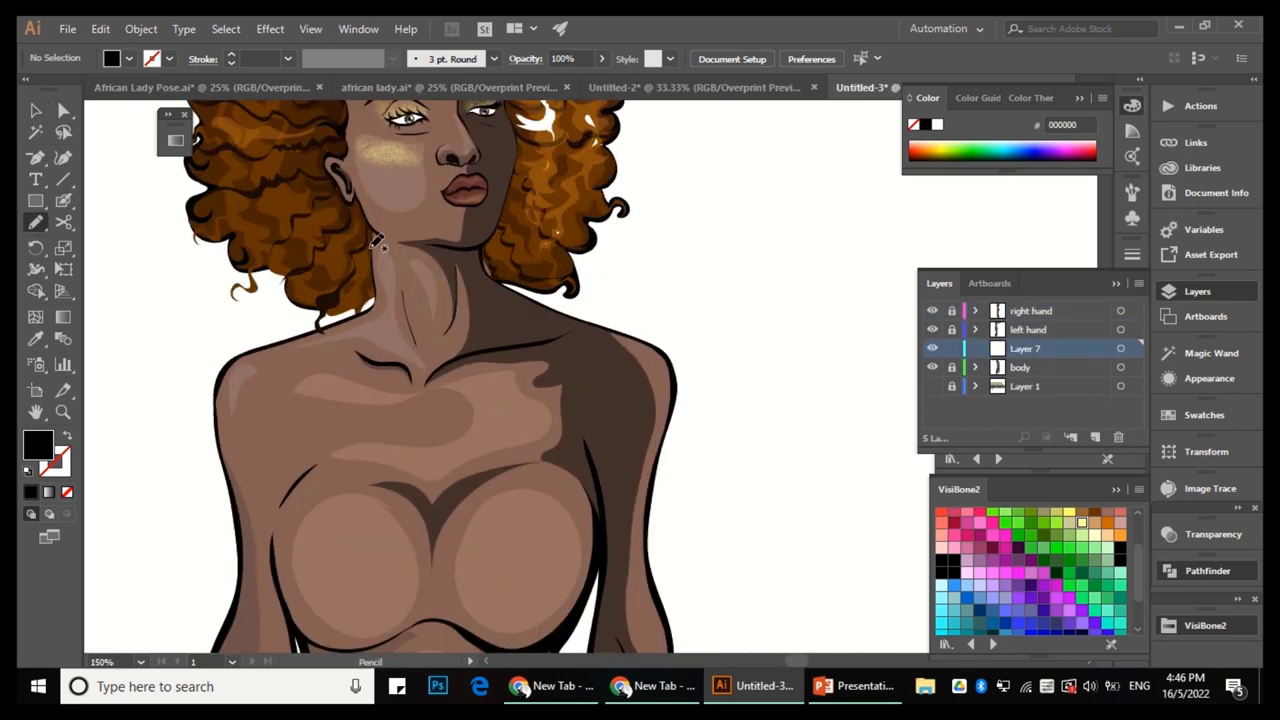
{"action": "scroll", "coordinate": [407, 261], "scroll_direction": "up", "scroll_amount": 2}
{"action": "mouse_move", "coordinate": [505, 292]}
{"action": "left_mouse_down"}
{"action": "mouse_move", "coordinate": [526, 297]}
{"action": "mouse_move", "coordinate": [500, 318]}
{"action": "mouse_move", "coordinate": [515, 317]}
{"action": "left_mouse_up"}
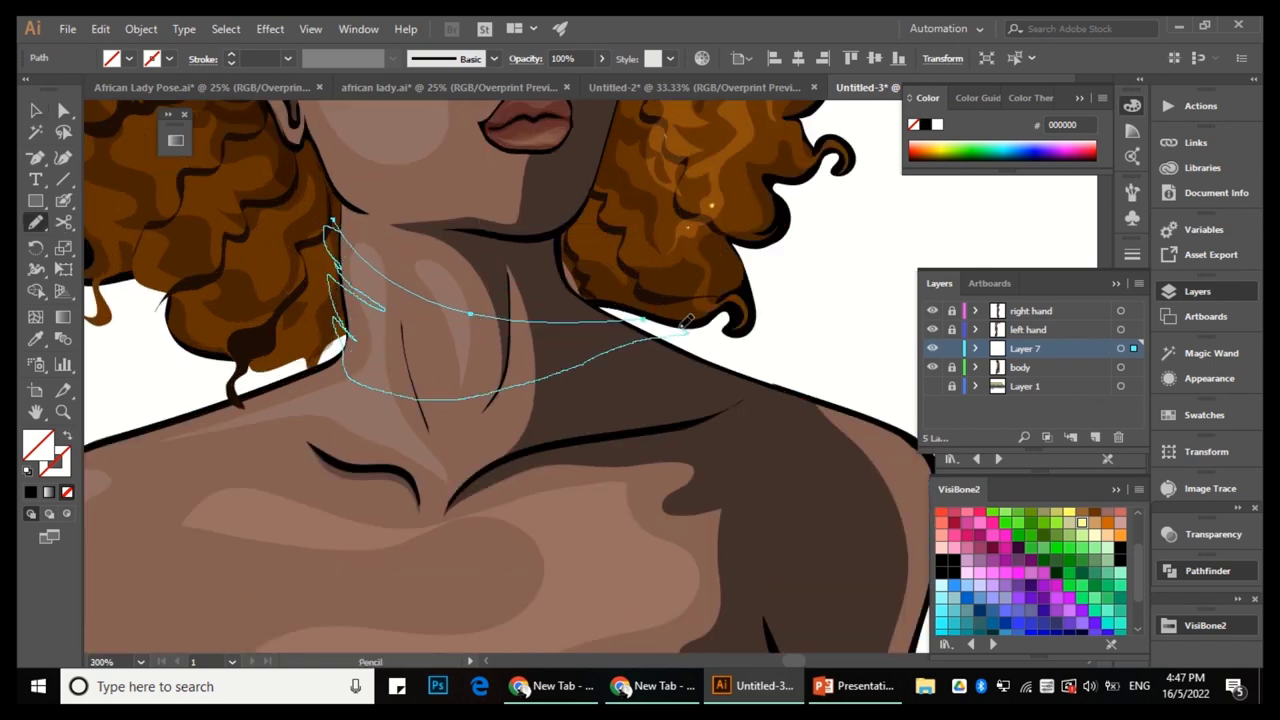
{"action": "scroll", "coordinate": [686, 320], "scroll_direction": "up", "scroll_amount": 1}
{"action": "scroll", "coordinate": [686, 318], "scroll_direction": "down", "scroll_amount": 3}
{"action": "scroll", "coordinate": [600, 280], "scroll_direction": "down", "scroll_amount": 2}
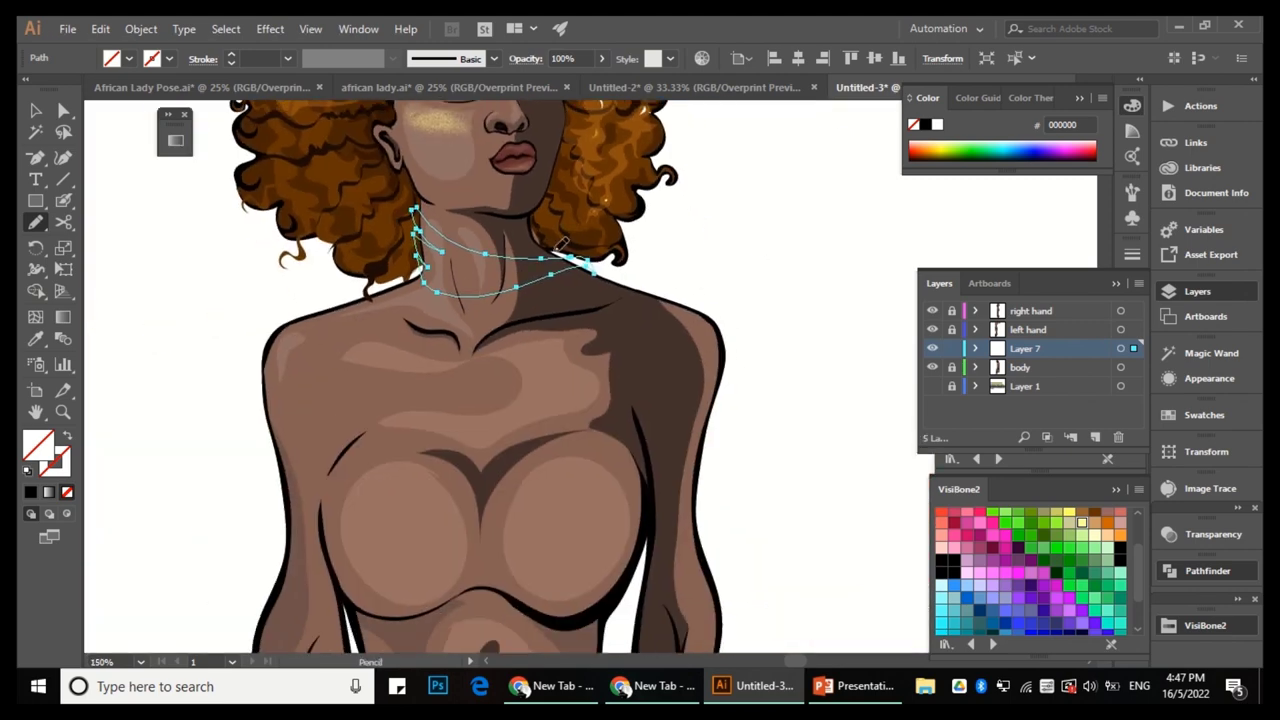
{"action": "scroll", "coordinate": [632, 250], "scroll_direction": "down", "scroll_amount": 2}
{"action": "scroll", "coordinate": [358, 253], "scroll_direction": "up", "scroll_amount": 3}
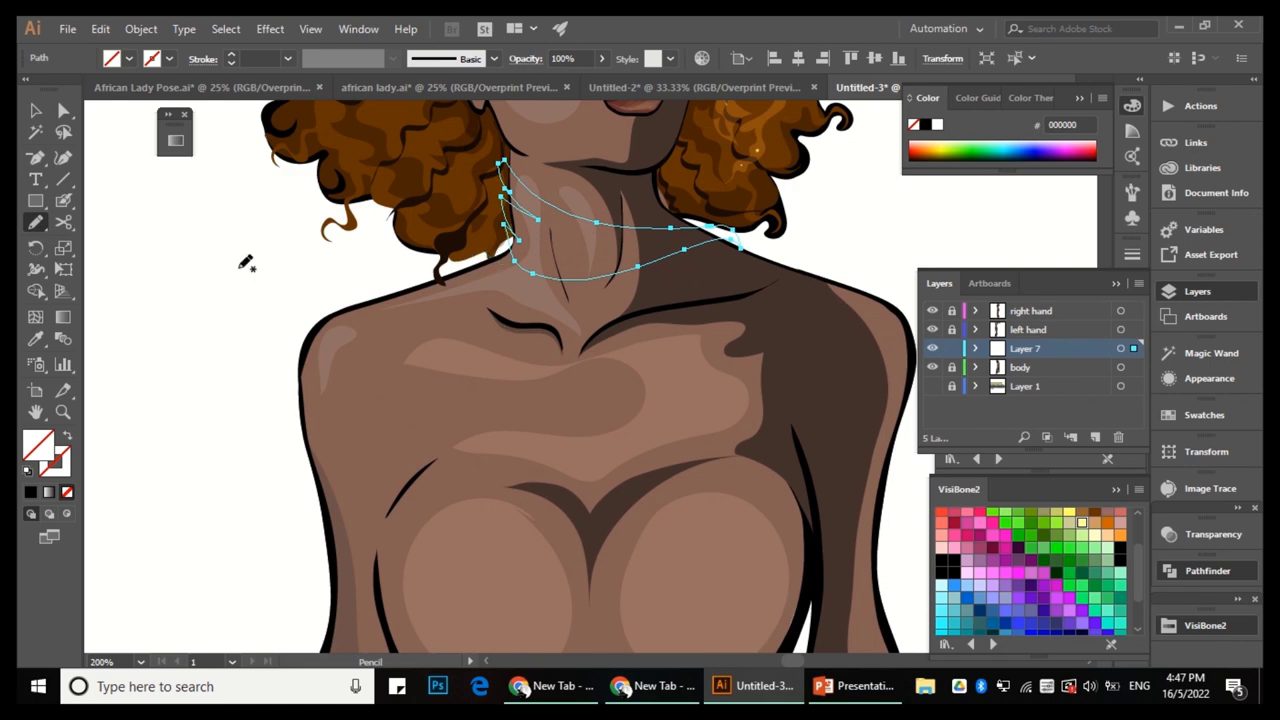
Draw a jagged ruffle outline over one shoulder and sweep the dress neckline across the chest to the opposite armpit.
{"action": "scroll", "coordinate": [276, 248], "scroll_direction": "down", "scroll_amount": 1}
{"action": "left_click_drag", "start_coordinate": [358, 273], "coordinate": [358, 274]}
{"action": "scroll", "coordinate": [330, 250], "scroll_direction": "down", "scroll_amount": 1}
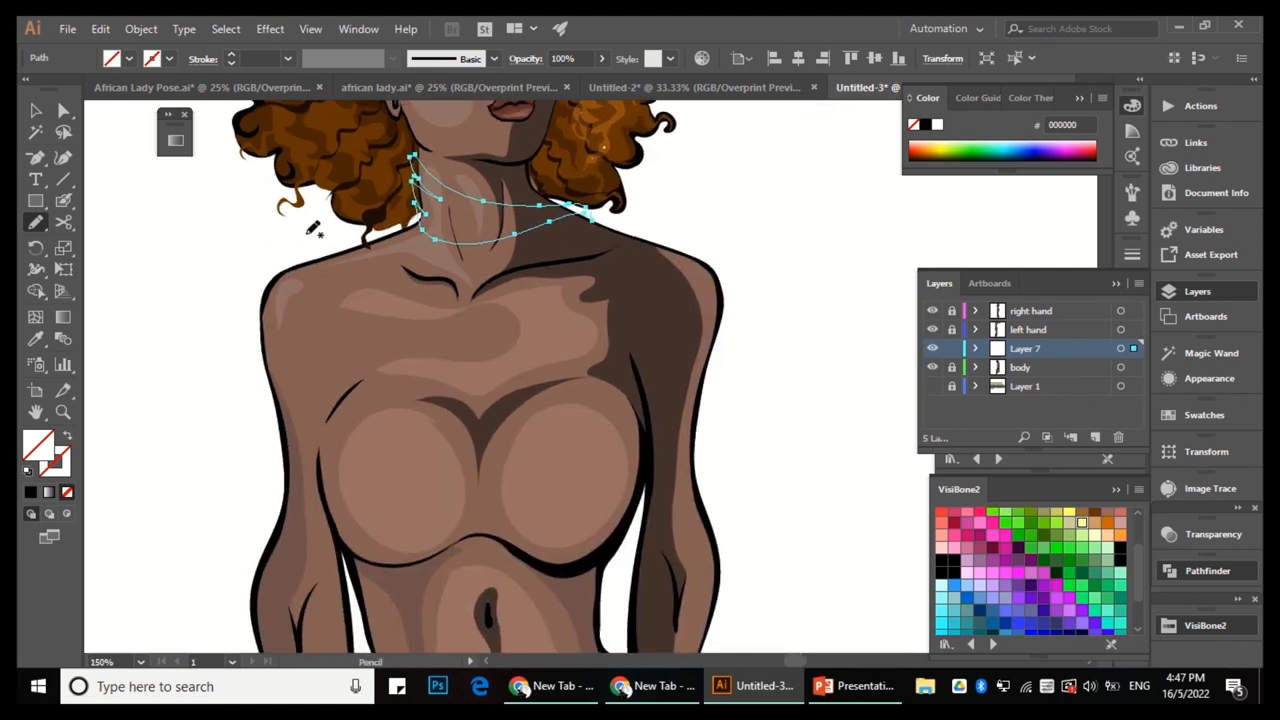
{"action": "scroll", "coordinate": [366, 254], "scroll_direction": "down", "scroll_amount": 1}
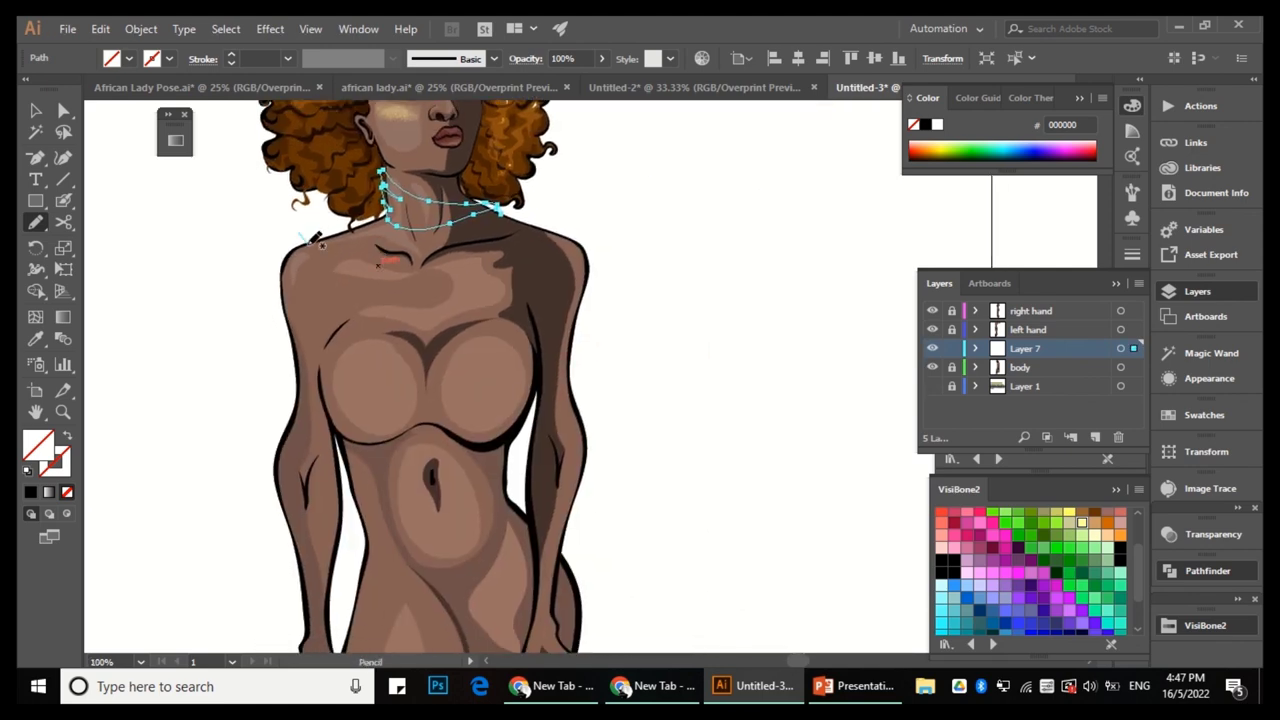
{"action": "left_click_drag", "start_coordinate": [519, 312], "coordinate": [519, 312]}
{"action": "scroll", "coordinate": [280, 222], "scroll_direction": "up", "scroll_amount": 1}
{"action": "scroll", "coordinate": [336, 245], "scroll_direction": "up", "scroll_amount": 1}
{"action": "scroll", "coordinate": [310, 222], "scroll_direction": "up", "scroll_amount": 1}
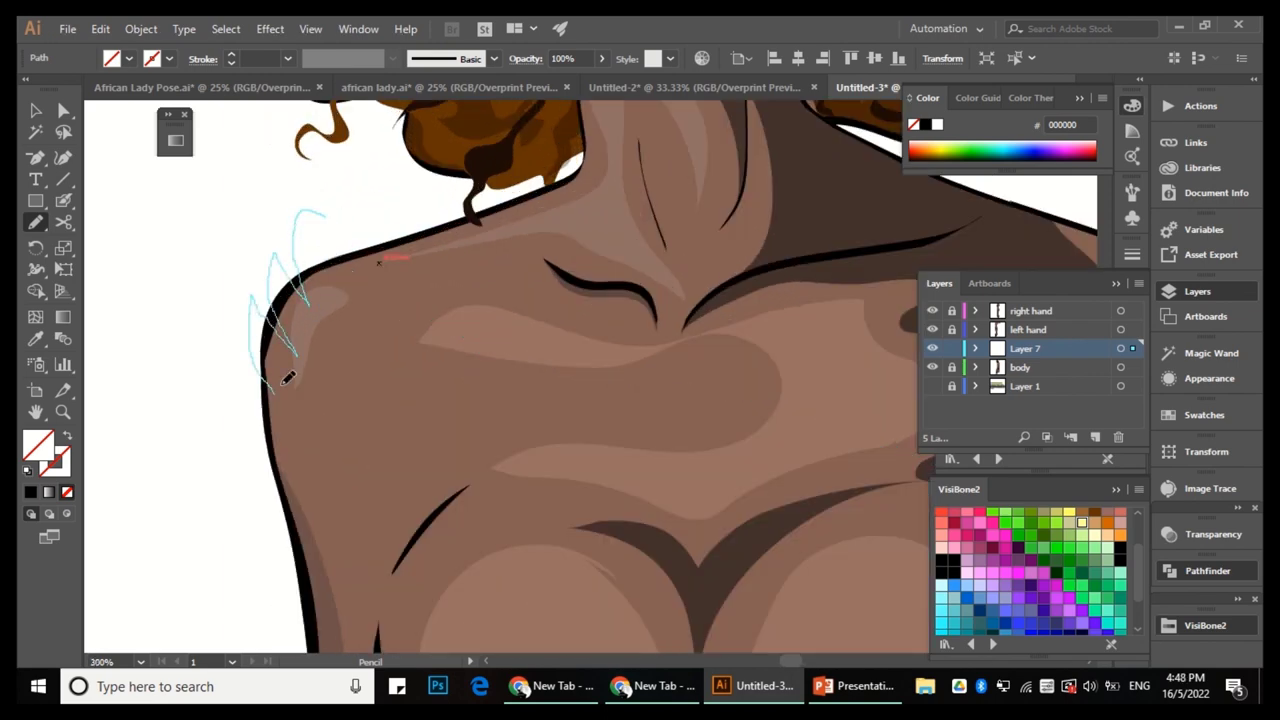
{"action": "scroll", "coordinate": [281, 387], "scroll_direction": "down", "scroll_amount": 4}
{"action": "scroll", "coordinate": [256, 213], "scroll_direction": "up", "scroll_amount": 1}
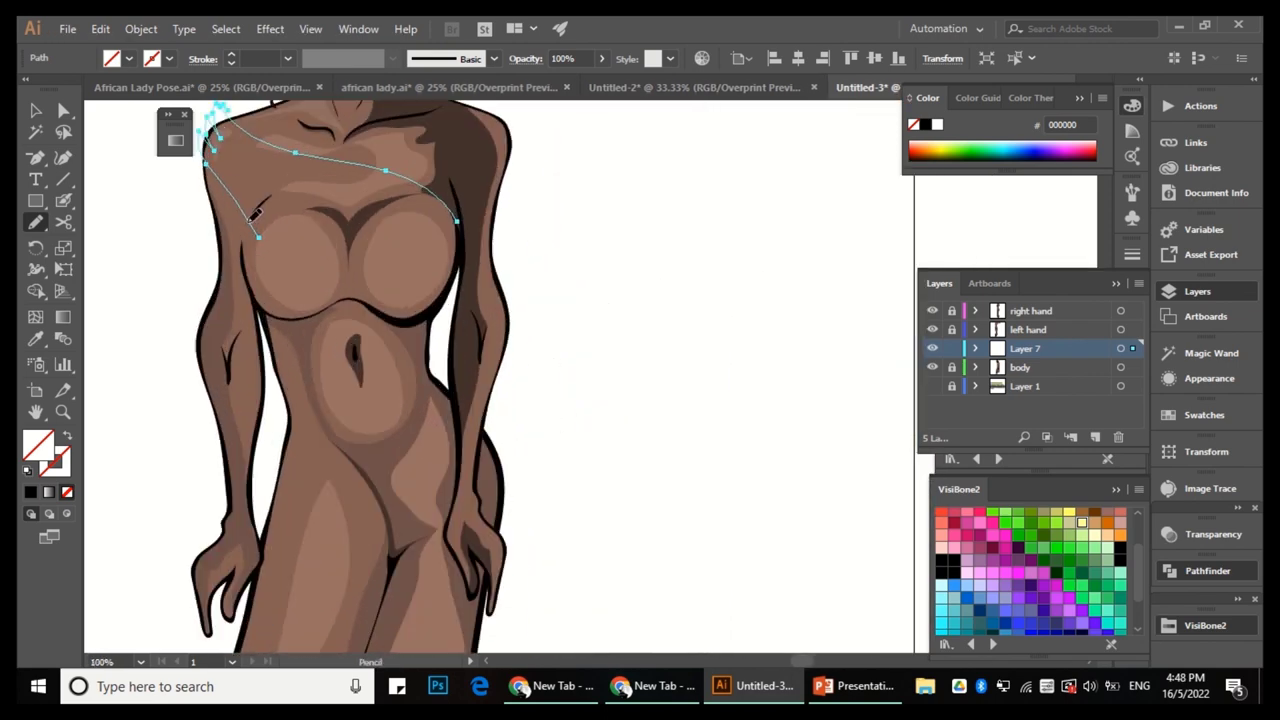
Continue the bodice outline down both sides of the bust to the waist, adding pointed folds below the bust.
{"action": "scroll", "coordinate": [268, 293], "scroll_direction": "up", "scroll_amount": 2}
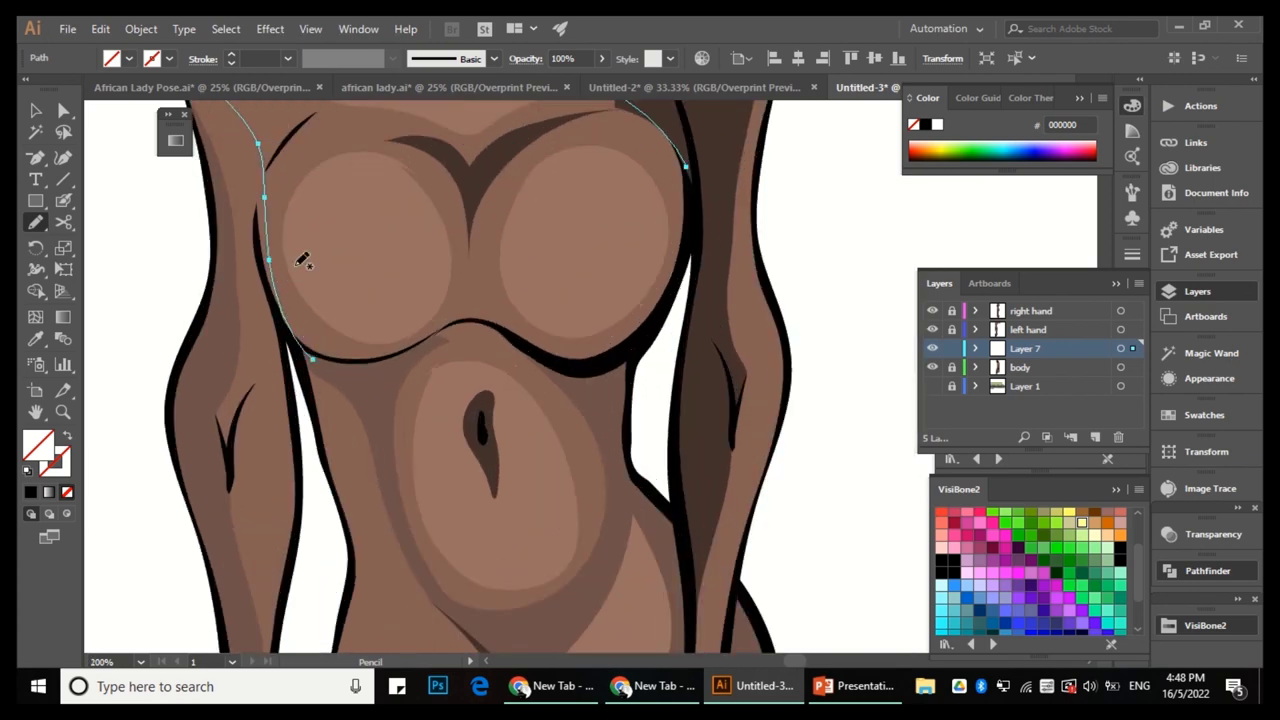
{"action": "scroll", "coordinate": [280, 300], "scroll_direction": "down", "scroll_amount": 3}
{"action": "scroll", "coordinate": [519, 246], "scroll_direction": "up", "scroll_amount": 2}
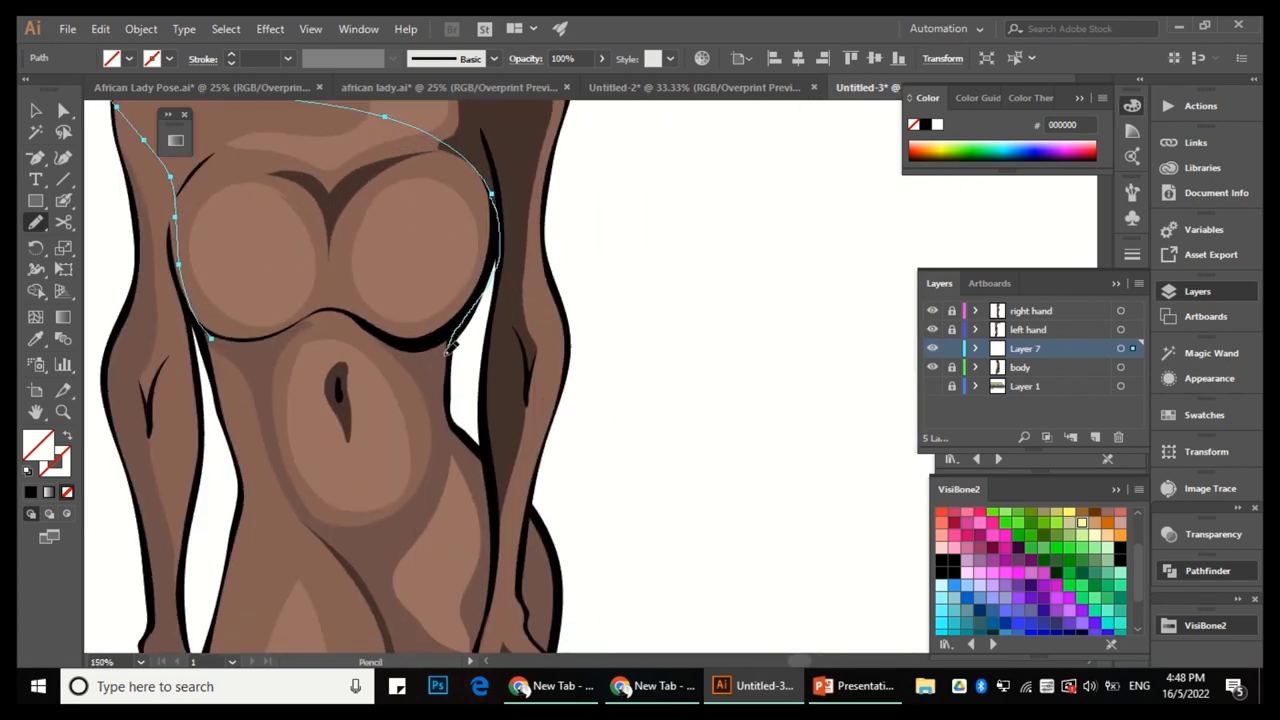
{"action": "scroll", "coordinate": [389, 284], "scroll_direction": "down", "scroll_amount": 2}
{"action": "scroll", "coordinate": [474, 363], "scroll_direction": "up", "scroll_amount": 2}
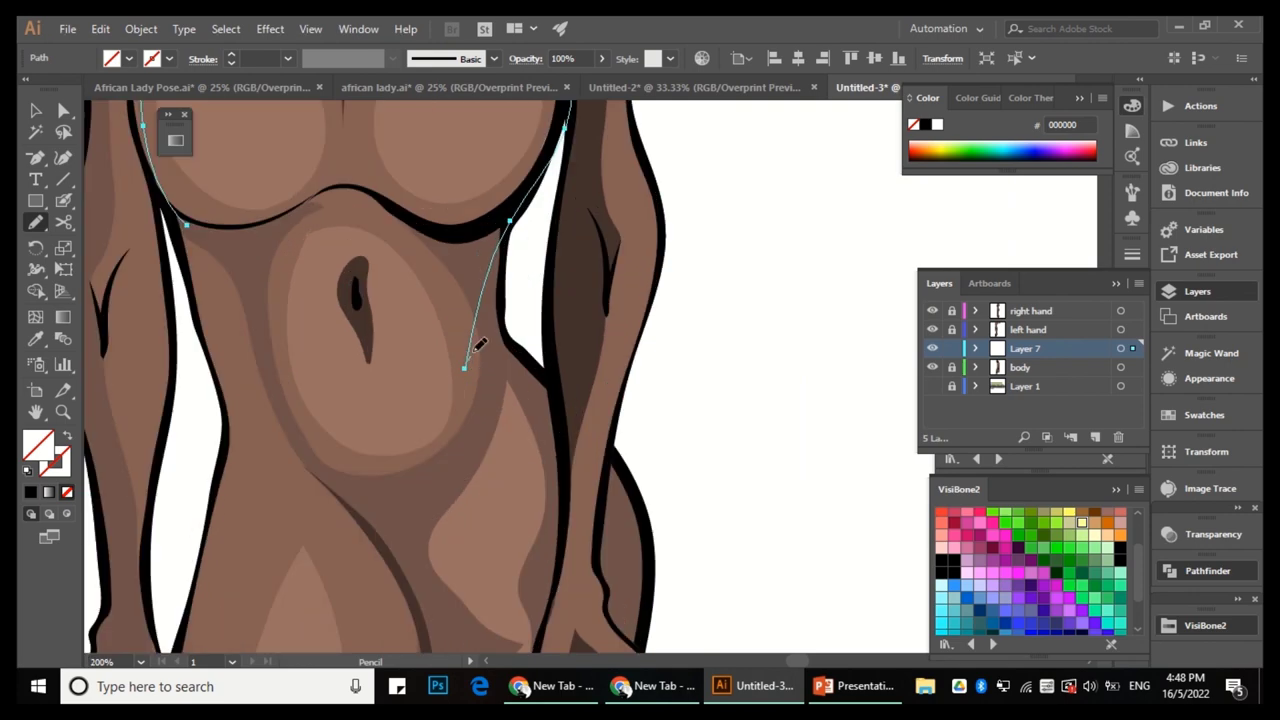
{"action": "scroll", "coordinate": [513, 312], "scroll_direction": "down", "scroll_amount": 2}
{"action": "scroll", "coordinate": [352, 234], "scroll_direction": "up", "scroll_amount": 2}
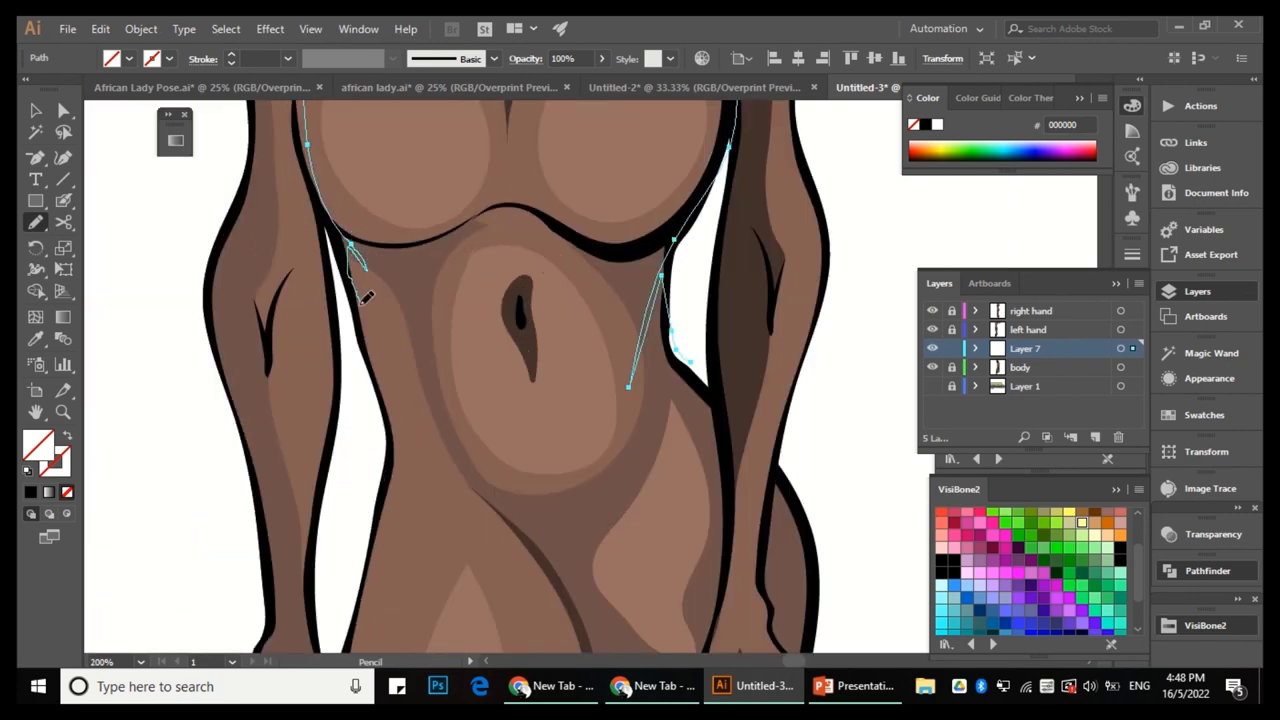
Draw the skirt outline from the waist over the hip and down the right side of the figure.
{"action": "scroll", "coordinate": [355, 275], "scroll_direction": "down", "scroll_amount": 3}
{"action": "scroll", "coordinate": [390, 250], "scroll_direction": "down", "scroll_amount": 2}
{"action": "scroll", "coordinate": [420, 230], "scroll_direction": "right", "scroll_amount": 1}
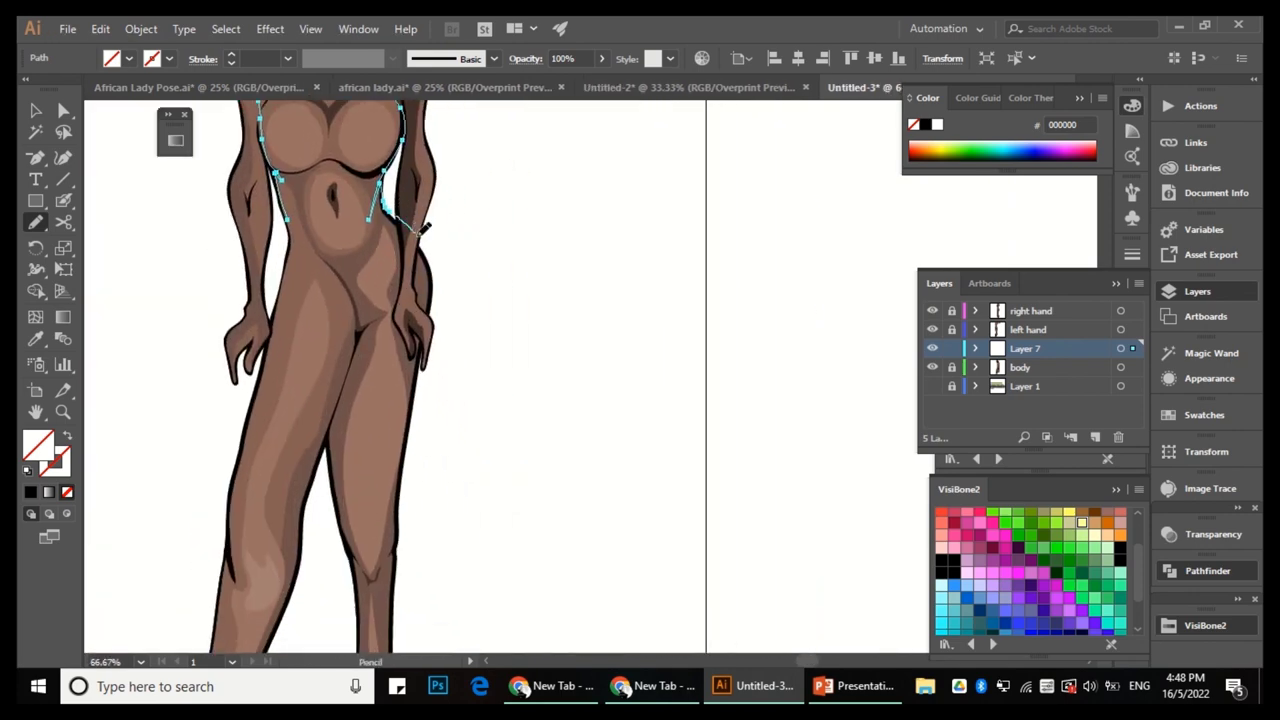
{"action": "scroll", "coordinate": [444, 277], "scroll_direction": "down", "scroll_amount": 1}
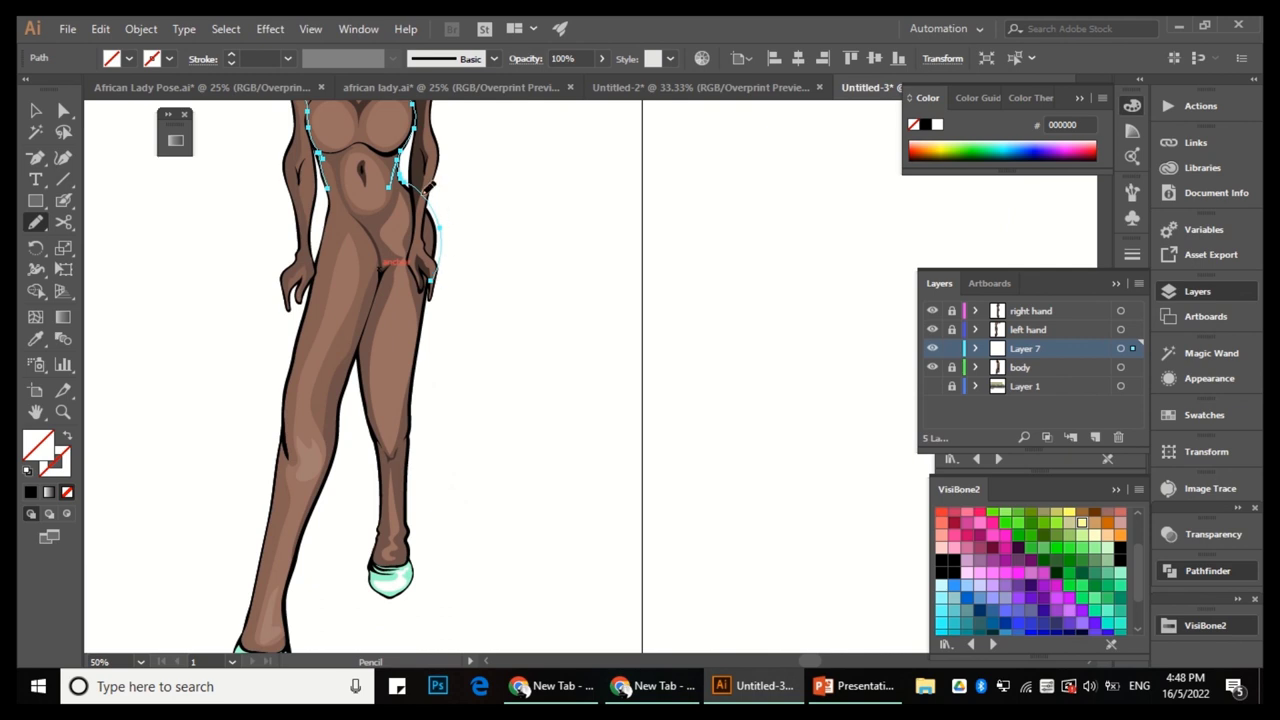
{"action": "scroll", "coordinate": [447, 197], "scroll_direction": "up", "scroll_amount": 1}
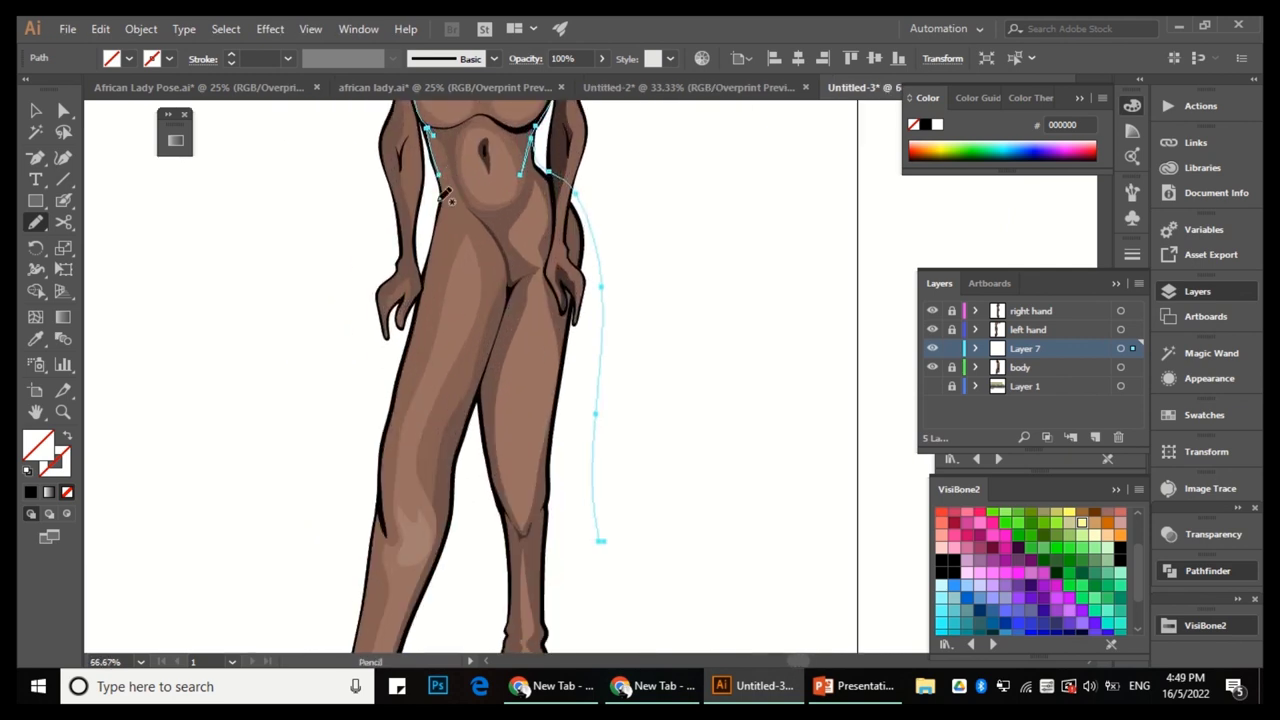
Draw a long sweeping train outline from the waist down the left side of the figure, past the artboard edge.
{"action": "left_click_drag", "start_coordinate": [437, 235], "coordinate": [223, 480]}
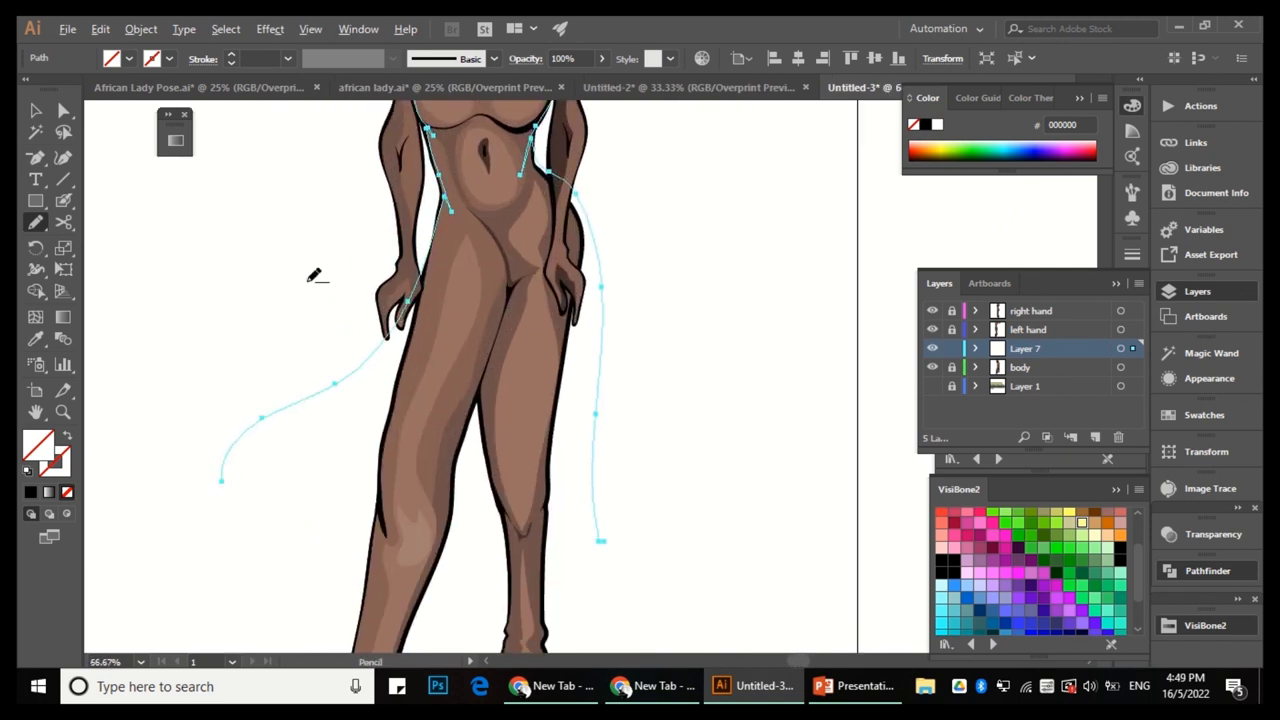
{"action": "scroll", "coordinate": [480, 337], "scroll_direction": "down", "scroll_amount": 2}
{"action": "scroll", "coordinate": [480, 337], "scroll_direction": "down", "scroll_amount": 1}
{"action": "left_click_drag", "start_coordinate": [298, 342], "coordinate": [134, 486]}
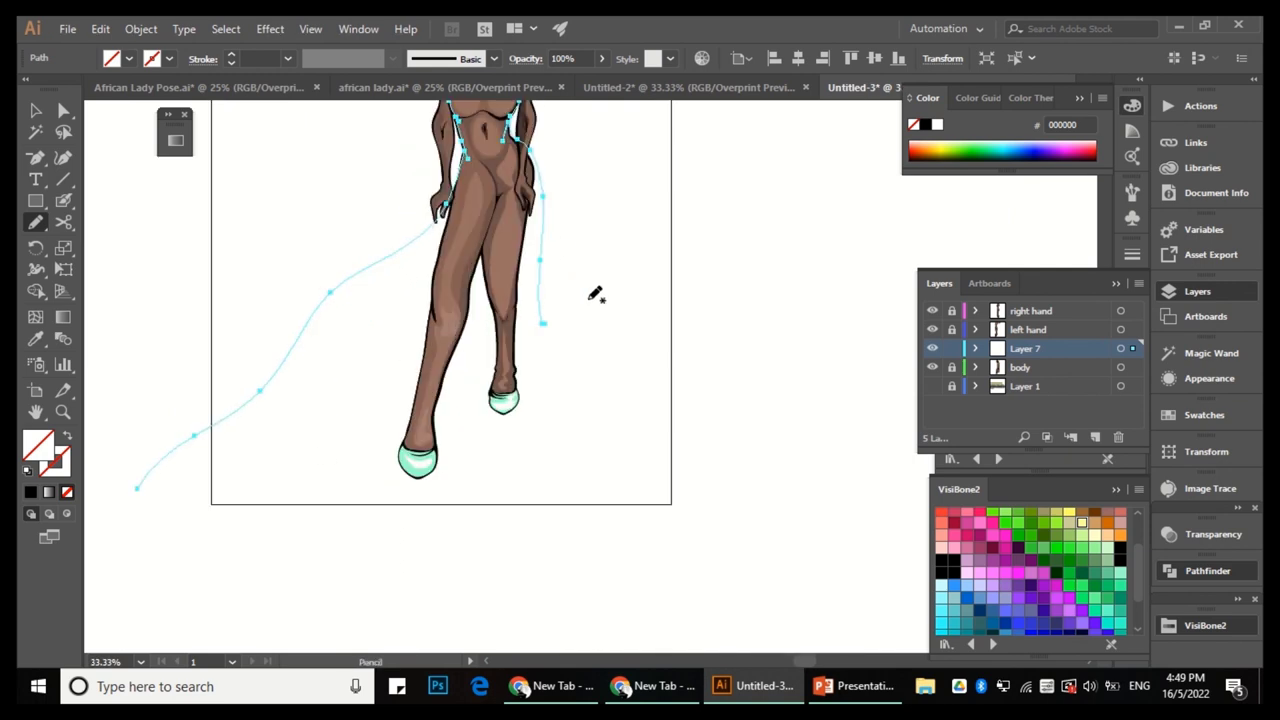
Redraw the skirt's right edge closer to the leg down to the knee, with a pointed fold there.
{"action": "scroll", "coordinate": [509, 142], "scroll_direction": "right", "scroll_amount": 1}
{"action": "scroll", "coordinate": [509, 142], "scroll_direction": "up", "scroll_amount": 1}
{"action": "scroll", "coordinate": [490, 280], "scroll_direction": "down", "scroll_amount": 1}
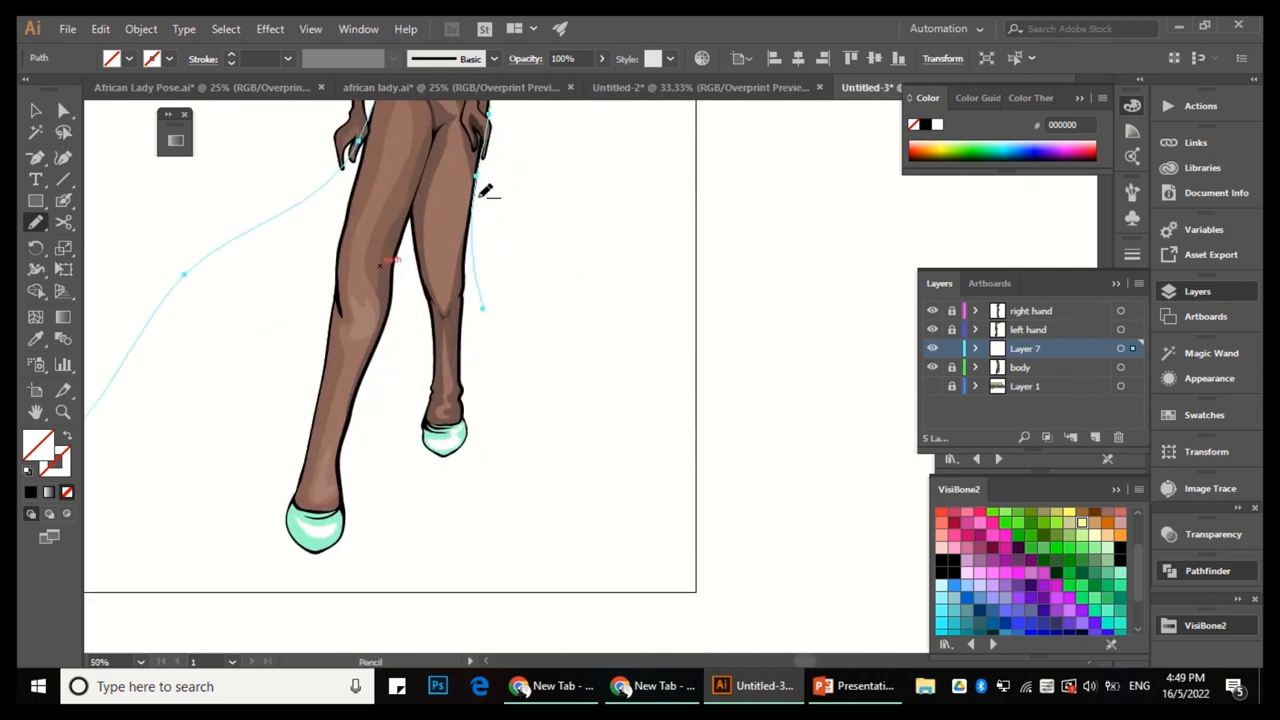
{"action": "scroll", "coordinate": [484, 193], "scroll_direction": "up", "scroll_amount": 1}
{"action": "left_click_drag", "start_coordinate": [485, 352], "coordinate": [483, 396]}
{"action": "scroll", "coordinate": [483, 396], "scroll_direction": "down", "scroll_amount": 1}
{"action": "scroll", "coordinate": [493, 202], "scroll_direction": "up", "scroll_amount": 1}
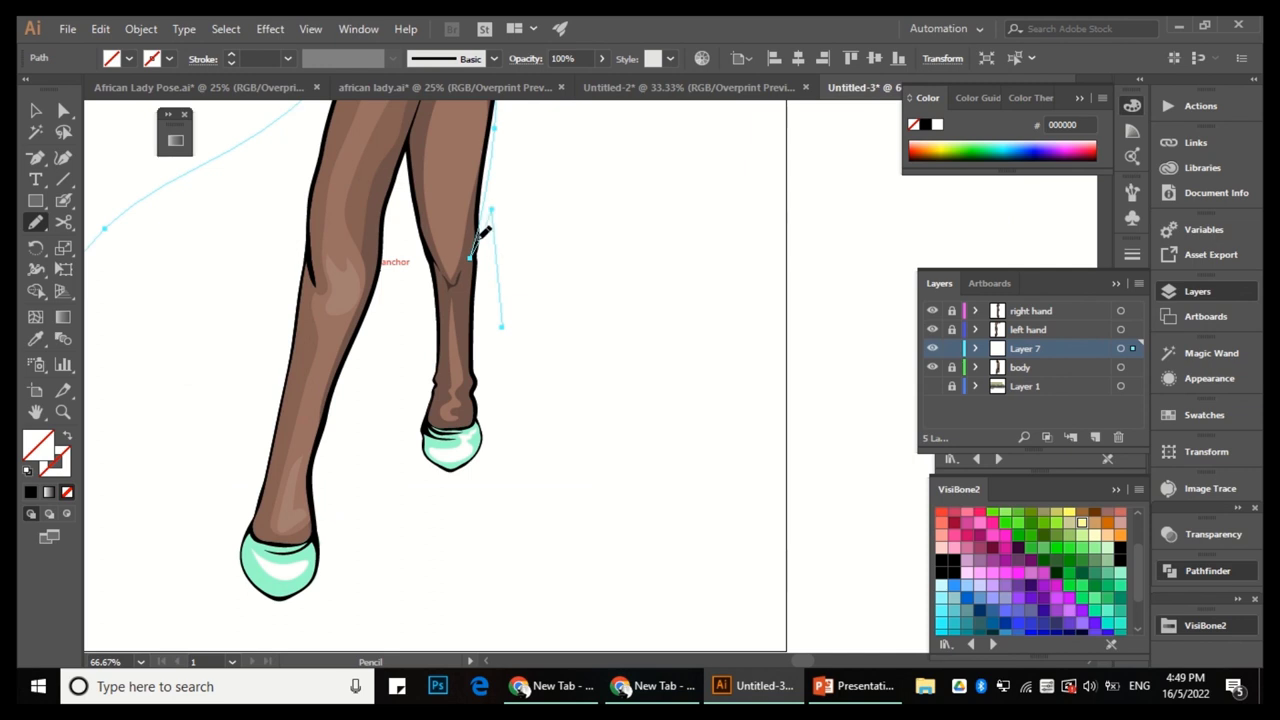
{"action": "scroll", "coordinate": [543, 229], "scroll_direction": "down", "scroll_amount": 1}
{"action": "scroll", "coordinate": [514, 206], "scroll_direction": "up", "scroll_amount": 1}
{"action": "scroll", "coordinate": [523, 251], "scroll_direction": "down", "scroll_amount": 1}
Extend the skirt outline downward from the fold at the right-hand knee along the outer side of the lower leg.
{"action": "scroll", "coordinate": [555, 262], "scroll_direction": "down", "scroll_amount": 2}
{"action": "scroll", "coordinate": [555, 258], "scroll_direction": "up", "scroll_amount": 1}
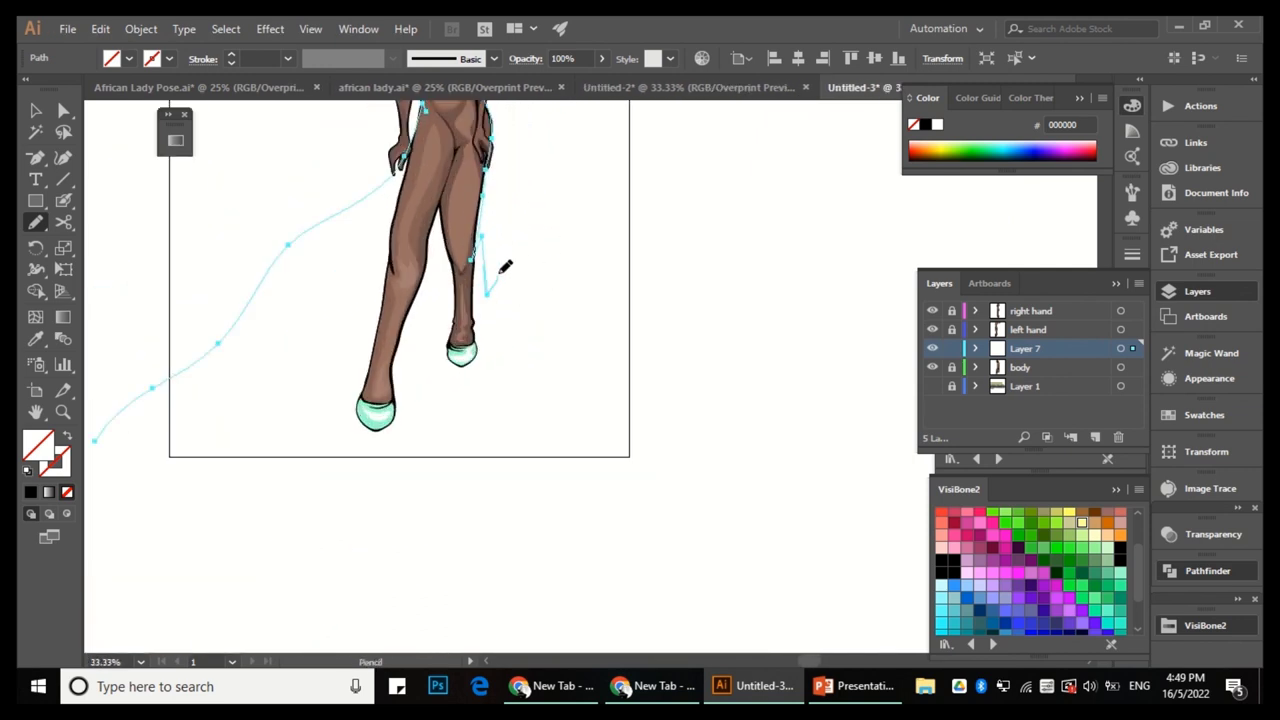
{"action": "scroll", "coordinate": [500, 276], "scroll_direction": "up", "scroll_amount": 1}
{"action": "scroll", "coordinate": [505, 314], "scroll_direction": "up", "scroll_amount": 1}
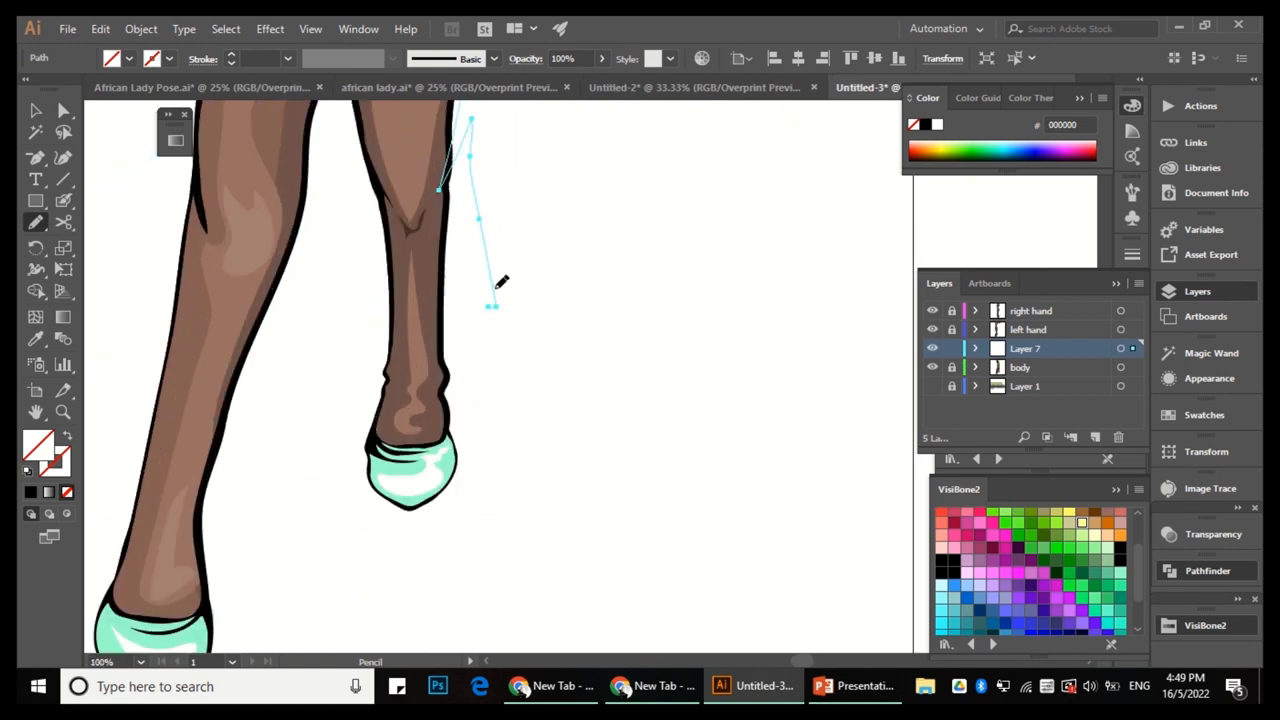
Close the dress outline with a wavy, splash-like hem along the train and legs, and fill the dress with light blue 99ccff.
{"action": "scroll", "coordinate": [521, 343], "scroll_direction": "down", "scroll_amount": 3}
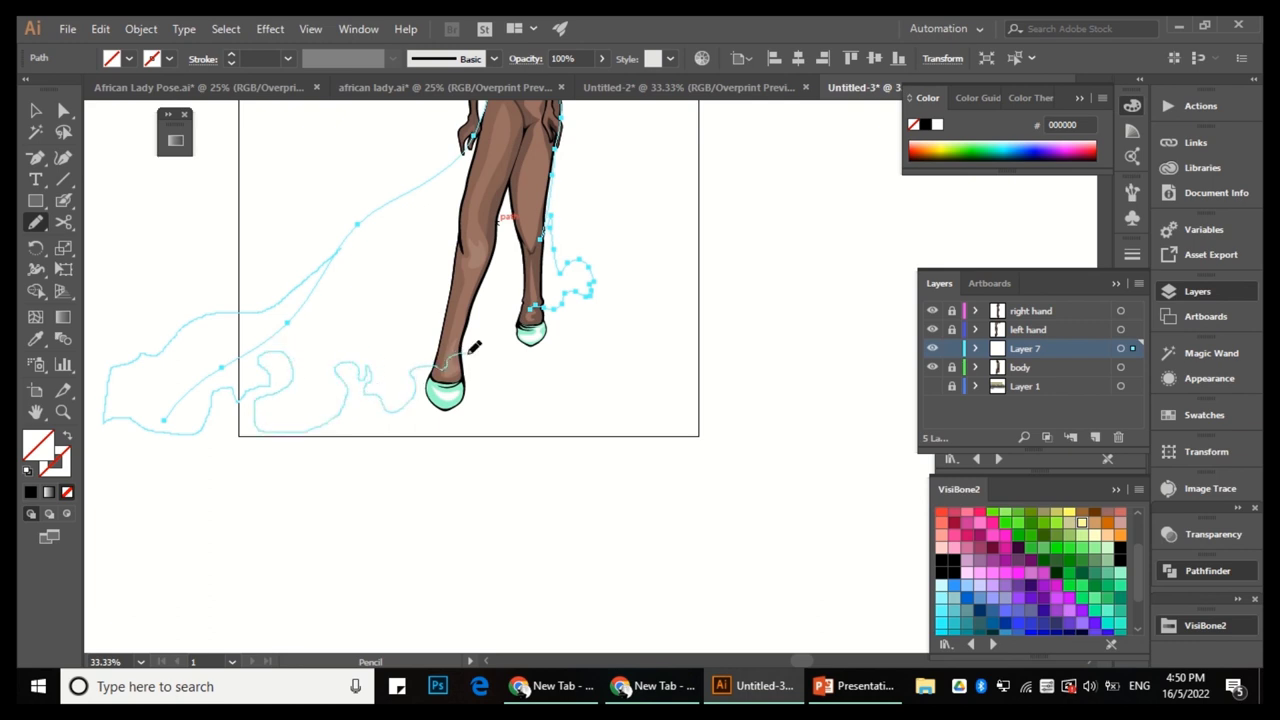
{"action": "scroll", "coordinate": [466, 347], "scroll_direction": "up", "scroll_amount": 1}
{"action": "scroll", "coordinate": [552, 269], "scroll_direction": "down", "scroll_amount": 3}
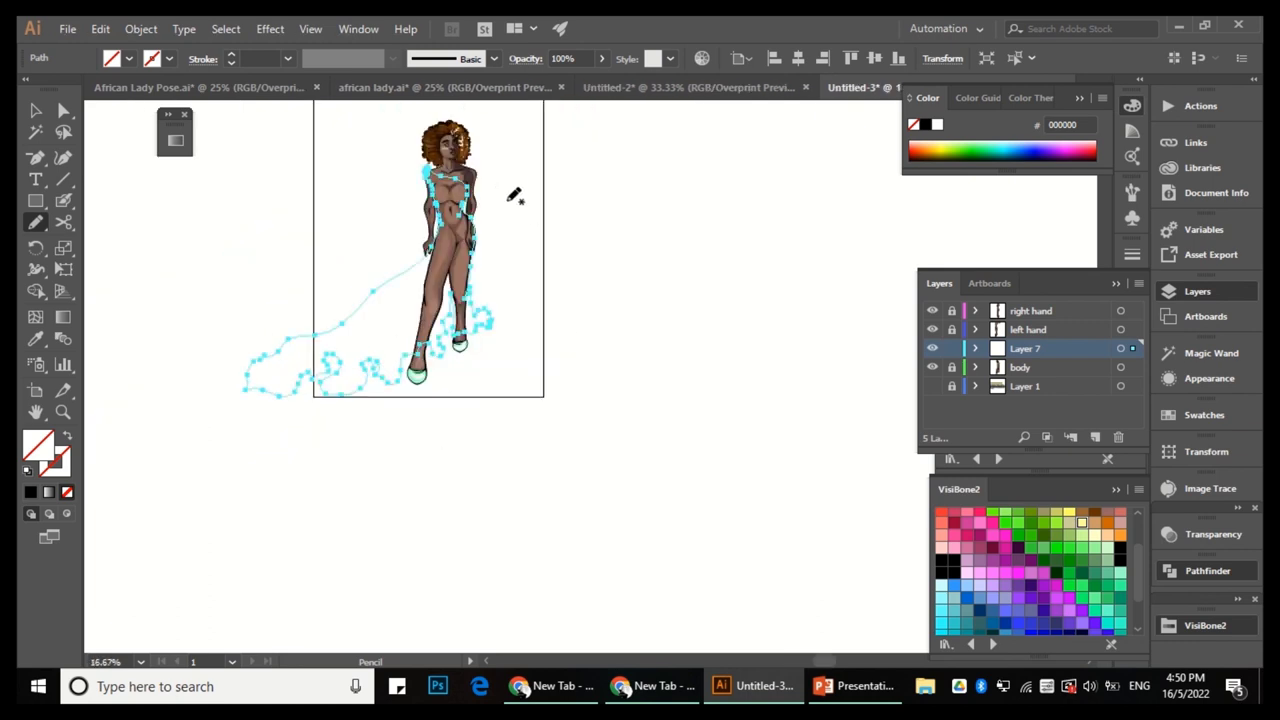
{"action": "scroll", "coordinate": [431, 246], "scroll_direction": "up", "scroll_amount": 2}
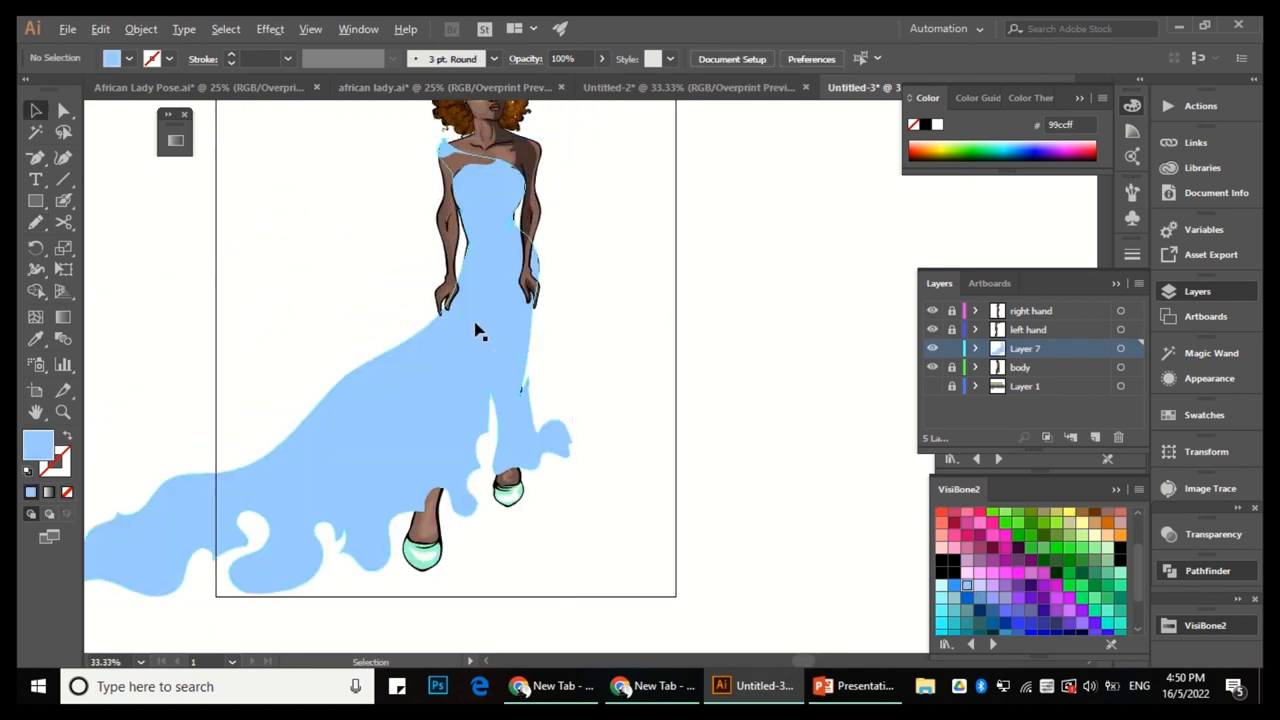
{"action": "scroll", "coordinate": [476, 332], "scroll_direction": "up", "scroll_amount": 3}
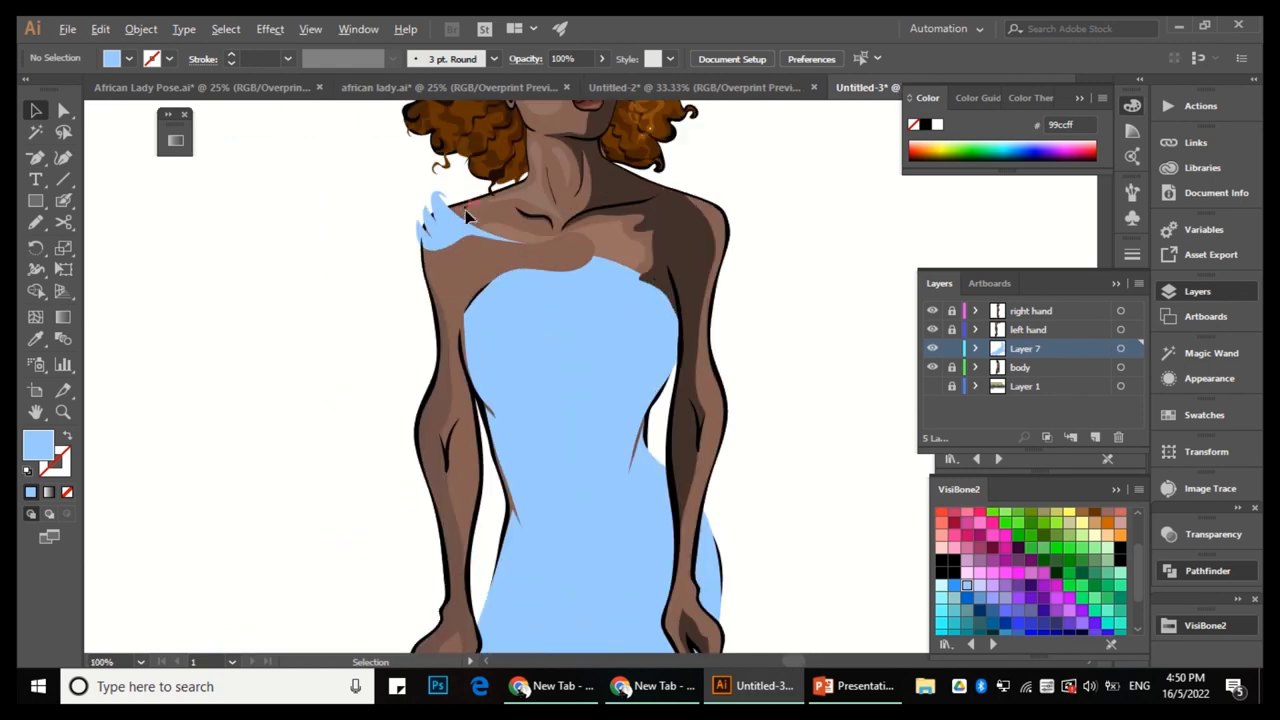
Unlock the left hand layer and trim the arm's brown skin shape with the Pencil tool so it ends at the dress's shoulder edge.
{"action": "key", "text": "a"}
{"action": "left_click", "coordinate": [954, 330]}
{"action": "key", "text": "n"}
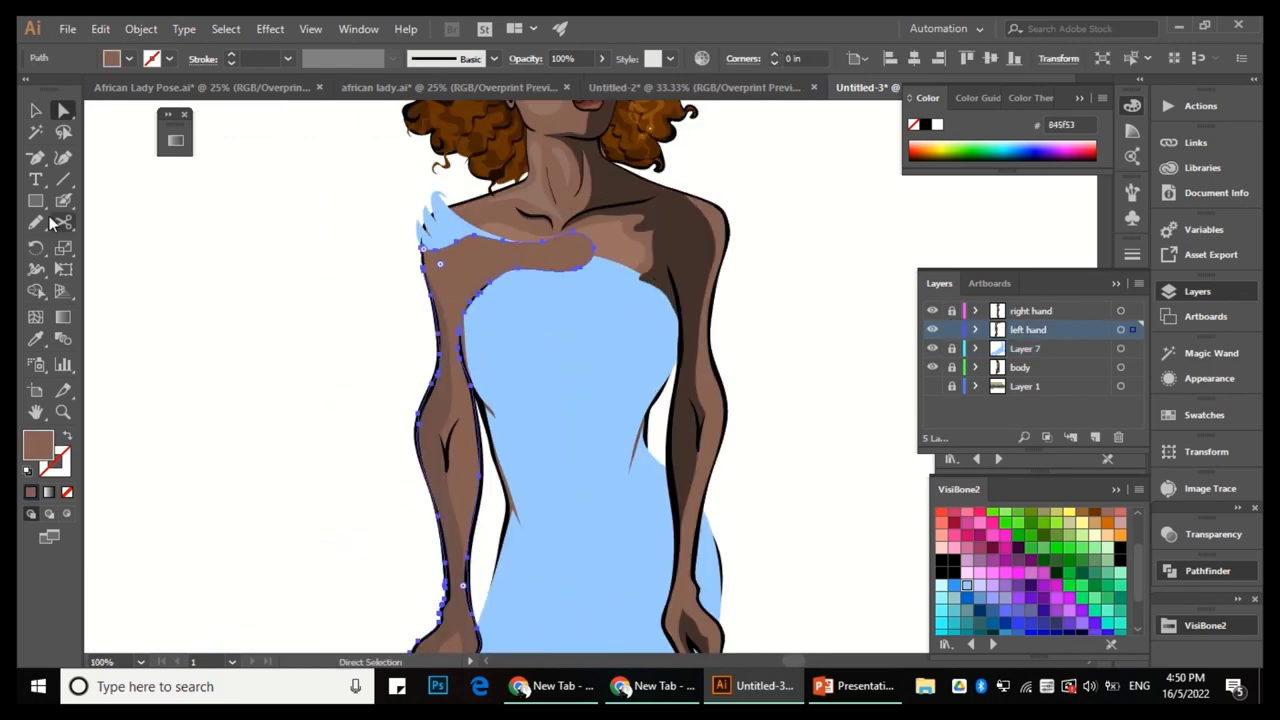
{"action": "scroll", "coordinate": [512, 280], "scroll_direction": "up", "scroll_amount": 3}
{"action": "left_click_drag", "start_coordinate": [522, 292], "coordinate": [434, 166]}
{"action": "left_click_drag", "start_coordinate": [437, 214], "coordinate": [520, 370]}
{"action": "key", "text": "a"}
{"action": "key", "text": "ctrl+shift+a"}
{"action": "key", "text": "n"}
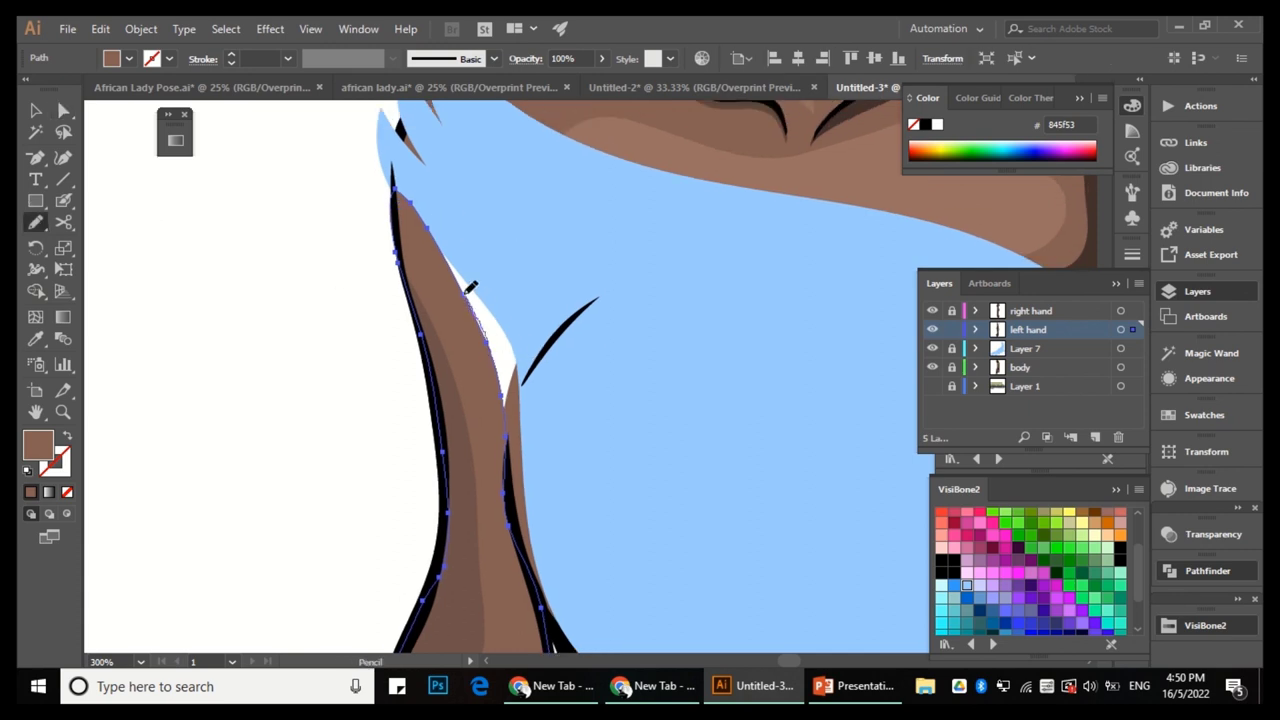
Reshape the brown torso shape on the body layer to close the white gap between the arm and the dress at the armpit.
{"action": "left_click", "coordinate": [952, 368]}
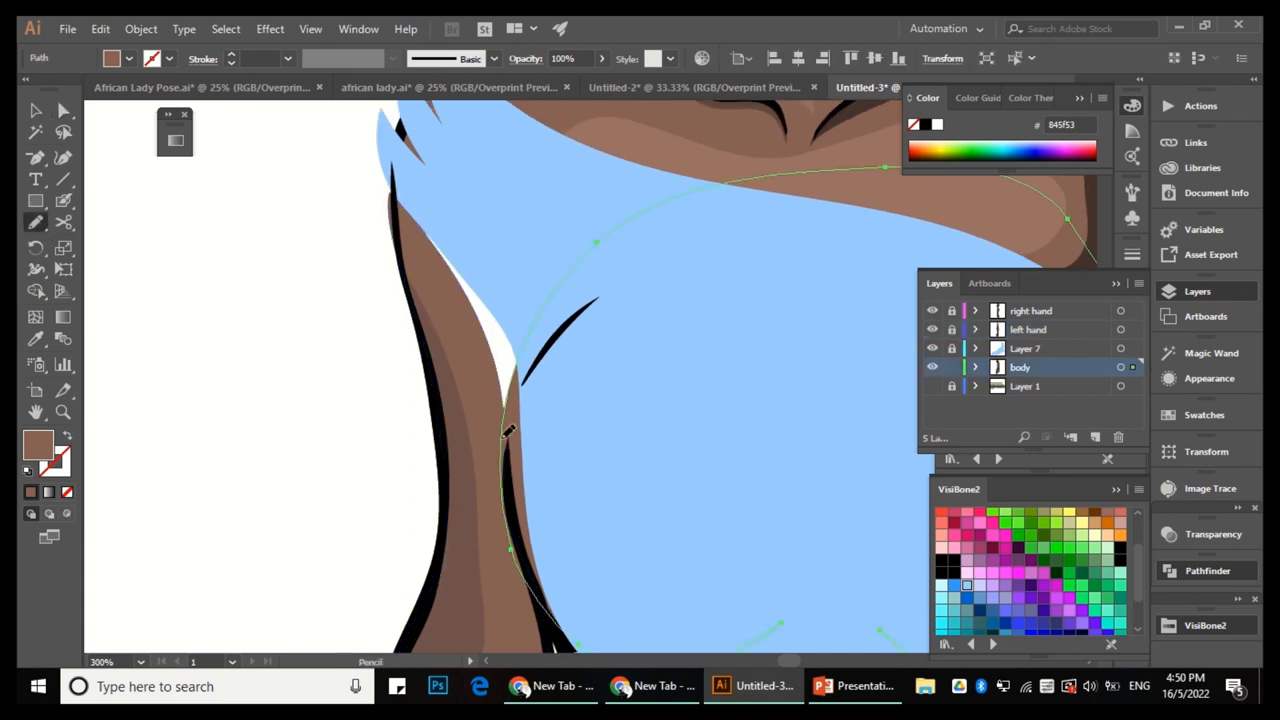
{"action": "scroll", "coordinate": [445, 235], "scroll_direction": "up", "scroll_amount": 2}
{"action": "left_click", "coordinate": [952, 368]}
Trim the arm's black outline on the left hand layer where it overlaps the dress shoulder, using the Shape Builder and Eraser tools.
{"action": "left_click", "coordinate": [952, 329]}
{"action": "scroll", "coordinate": [203, 235], "scroll_direction": "up", "scroll_amount": 2}
{"action": "key", "text": "ctrl+a"}
{"action": "key", "text": "shift+m"}
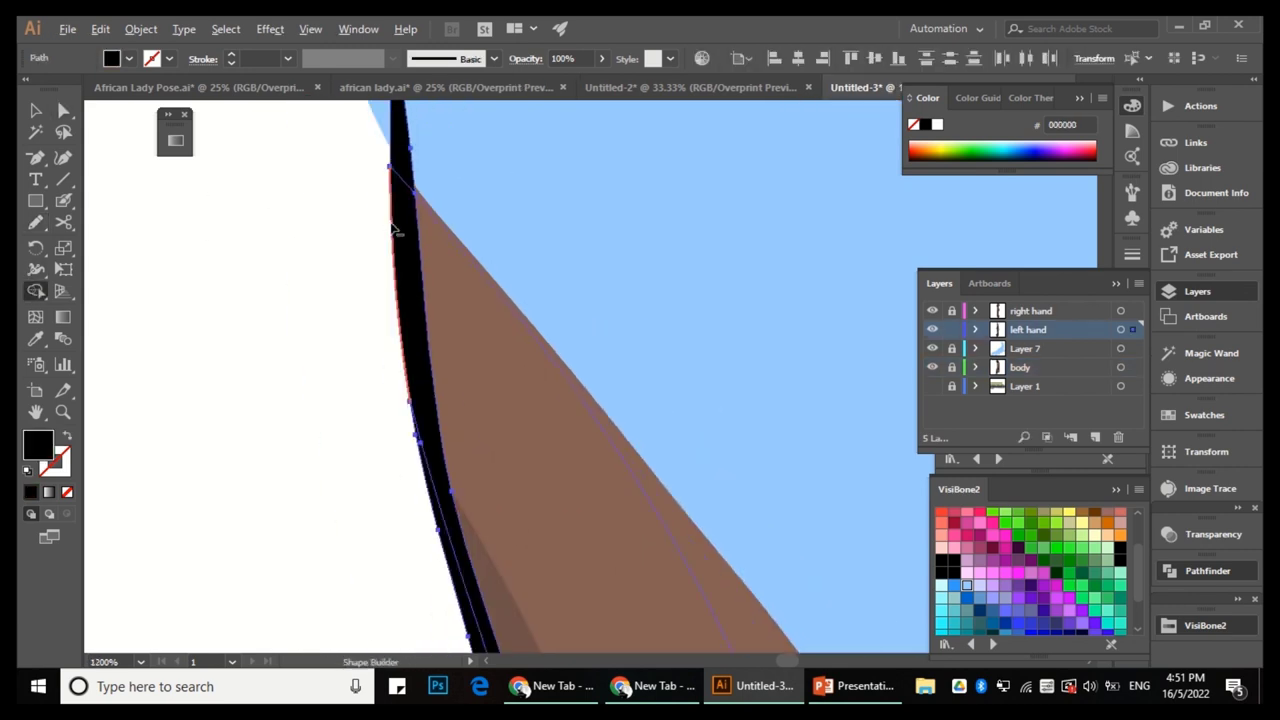
{"action": "scroll", "coordinate": [622, 237], "scroll_direction": "down", "scroll_amount": 5}
{"action": "scroll", "coordinate": [371, 246], "scroll_direction": "up", "scroll_amount": 4}
{"action": "left_click", "coordinate": [70, 203]}
{"action": "left_click", "coordinate": [63, 222]}
{"action": "scroll", "coordinate": [580, 351], "scroll_direction": "up", "scroll_amount": 2}
{"action": "left_click", "coordinate": [580, 314]}
{"action": "scroll", "coordinate": [530, 428], "scroll_direction": "up", "scroll_amount": 2}
{"action": "key", "text": "a"}
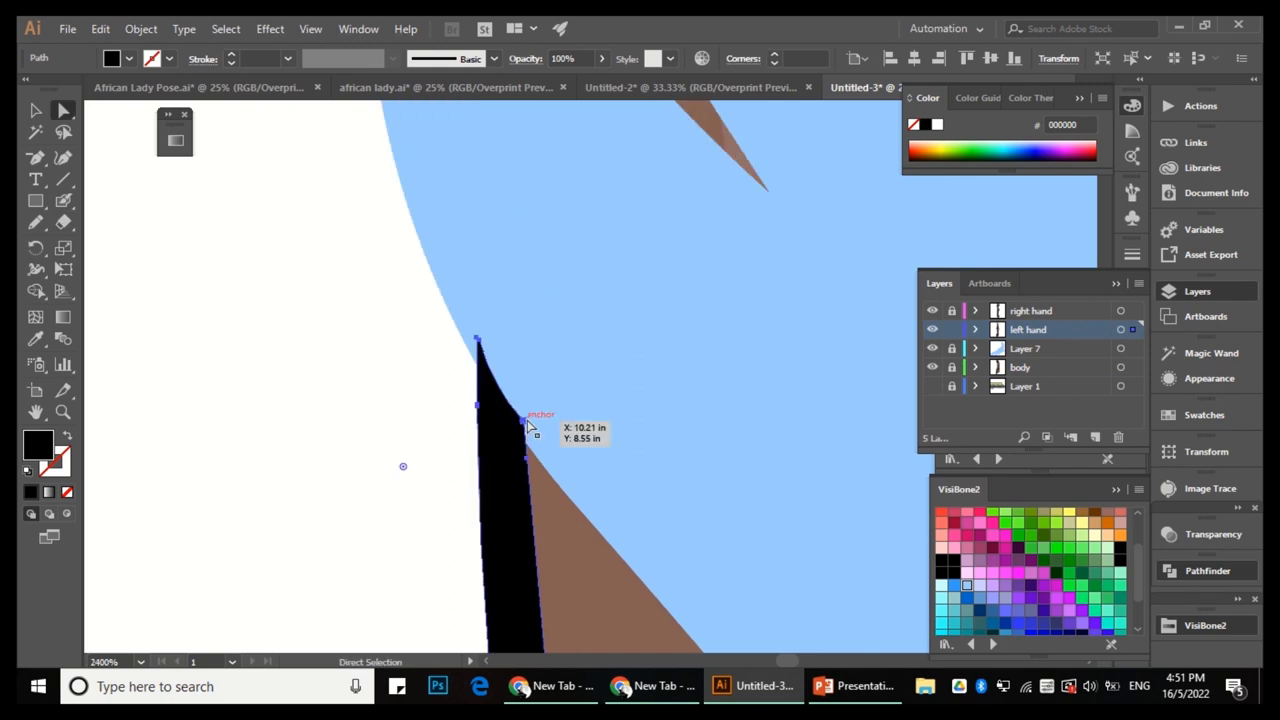
Draw a Pen cutting shape over the tip of the arm's black outline and remove the excess with Shape Builder.
{"action": "key", "text": "n"}
{"action": "scroll", "coordinate": [530, 428], "scroll_direction": "up", "scroll_amount": 1}
{"action": "key", "text": "ctrl+shift+a"}
{"action": "key", "text": "p"}
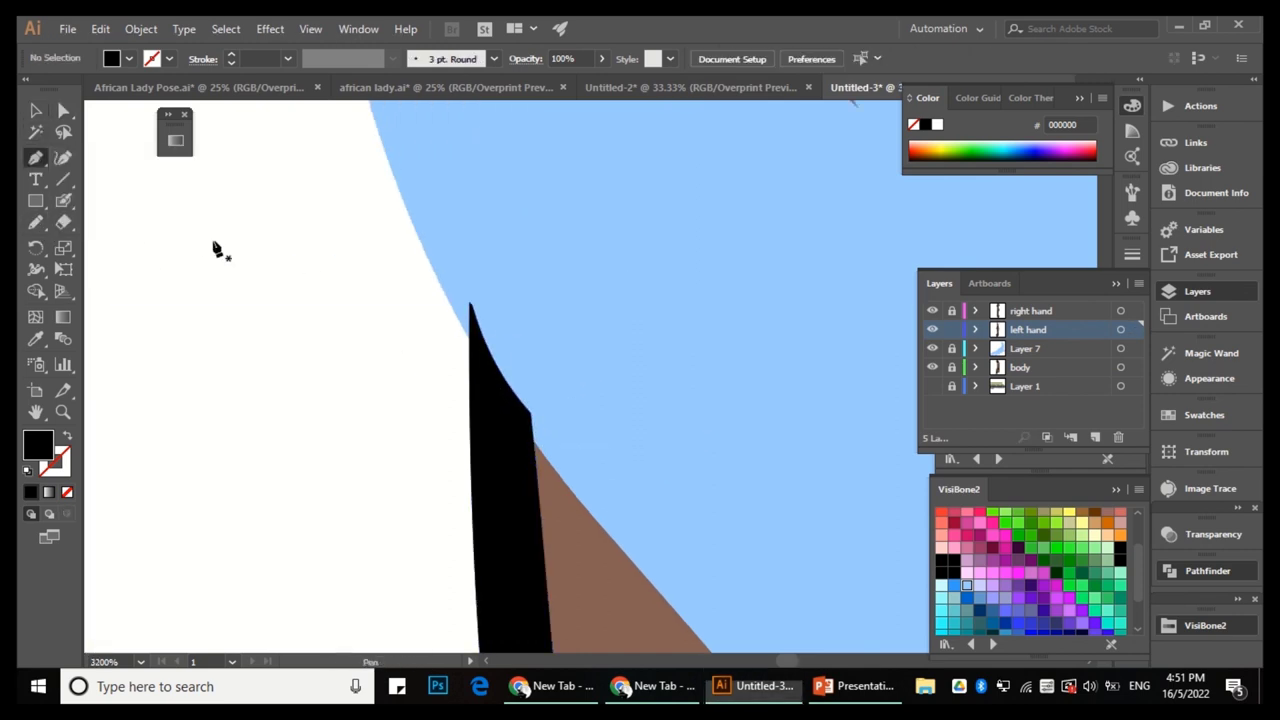
{"action": "left_click", "coordinate": [463, 319]}
{"action": "left_click", "coordinate": [543, 458]}
{"action": "left_click", "coordinate": [486, 387], "text": "ctrl"}
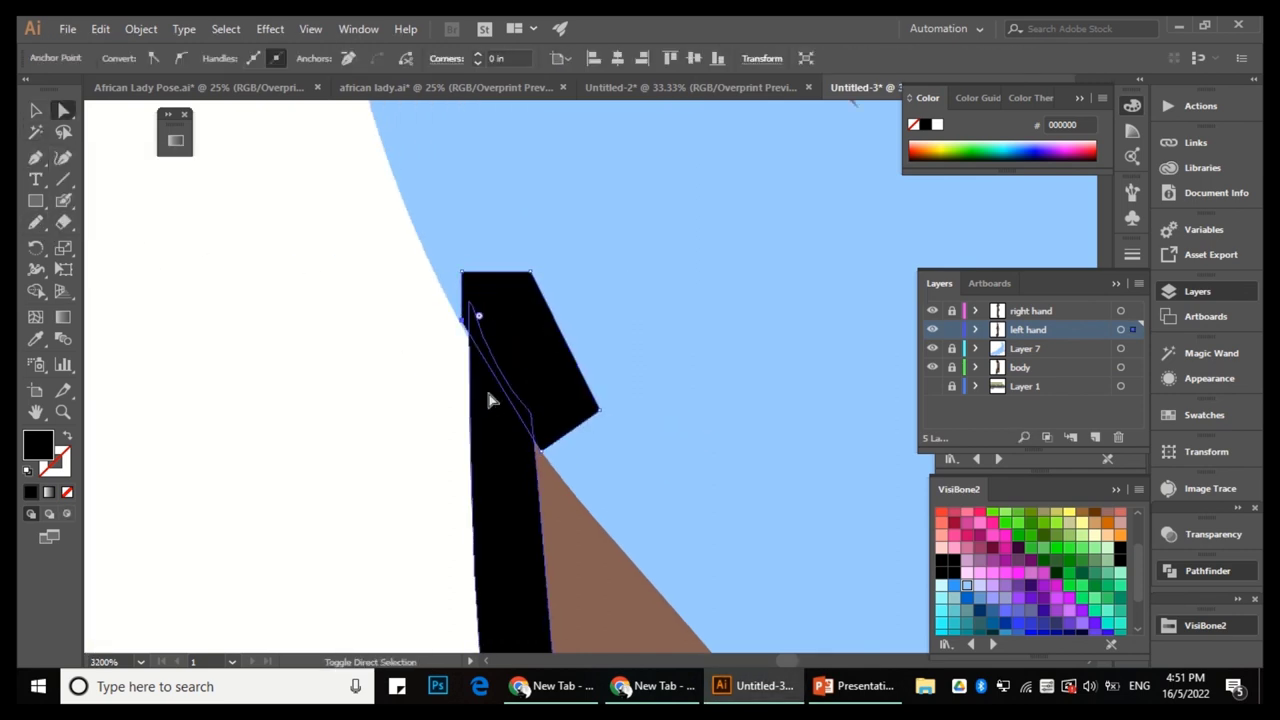
{"action": "key", "text": "shift+m"}
{"action": "scroll", "coordinate": [440, 310], "scroll_direction": "up", "scroll_amount": 1}
{"action": "key", "text": "v"}
{"action": "key", "text": "ctrl+0"}
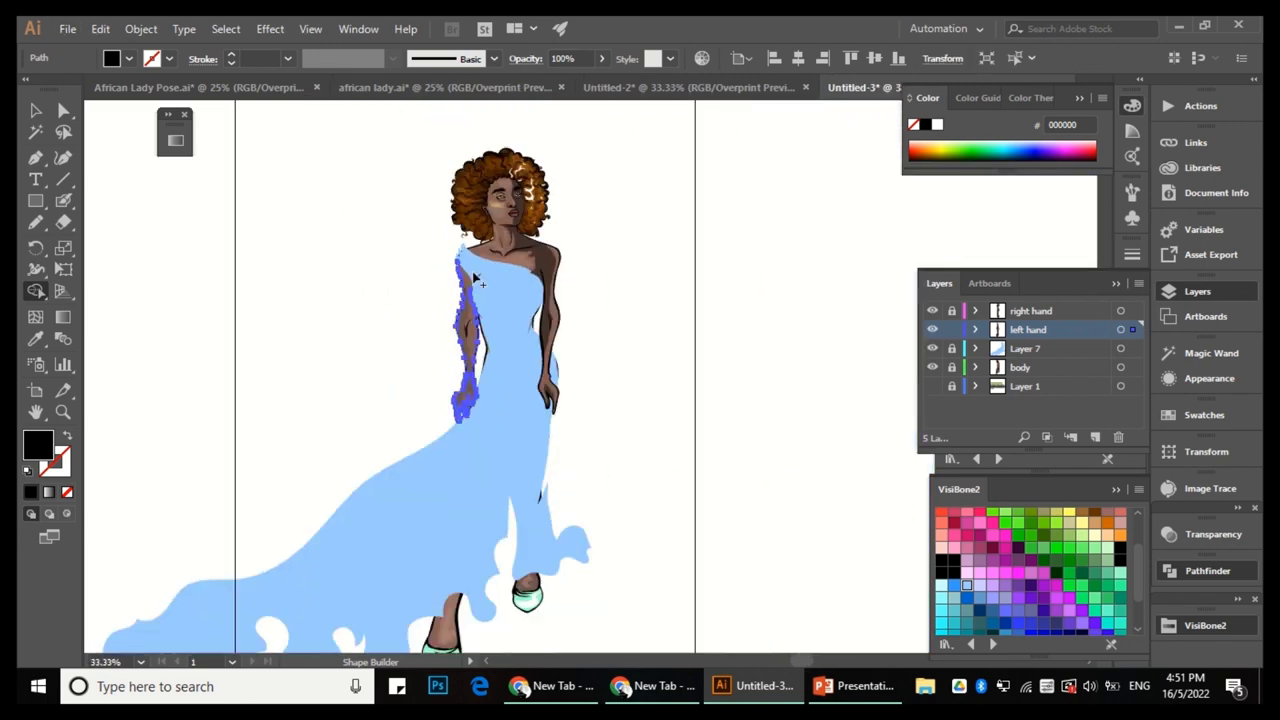
Unlock Layer 7 and give the dress a black 3 pt stroke with round caps, aligned to the outside.
{"action": "key", "text": "ctrl+shift+a"}
{"action": "left_click", "coordinate": [951, 348], "text": "alt"}
{"action": "scroll", "coordinate": [471, 234], "scroll_direction": "up", "scroll_amount": 6}
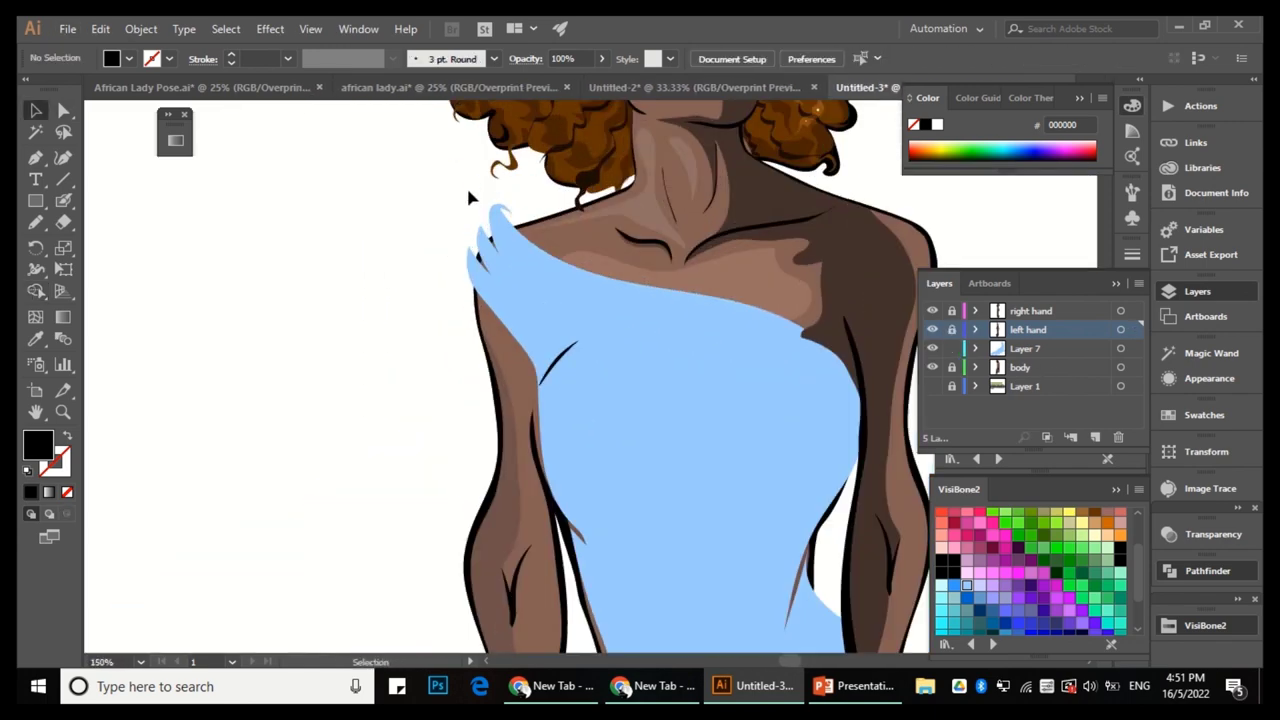
{"action": "key", "text": "a"}
{"action": "left_click", "coordinate": [486, 251]}
{"action": "left_click", "coordinate": [287, 58]}
{"action": "left_click", "coordinate": [310, 175]}
{"action": "key", "text": "ctrl+F10"}
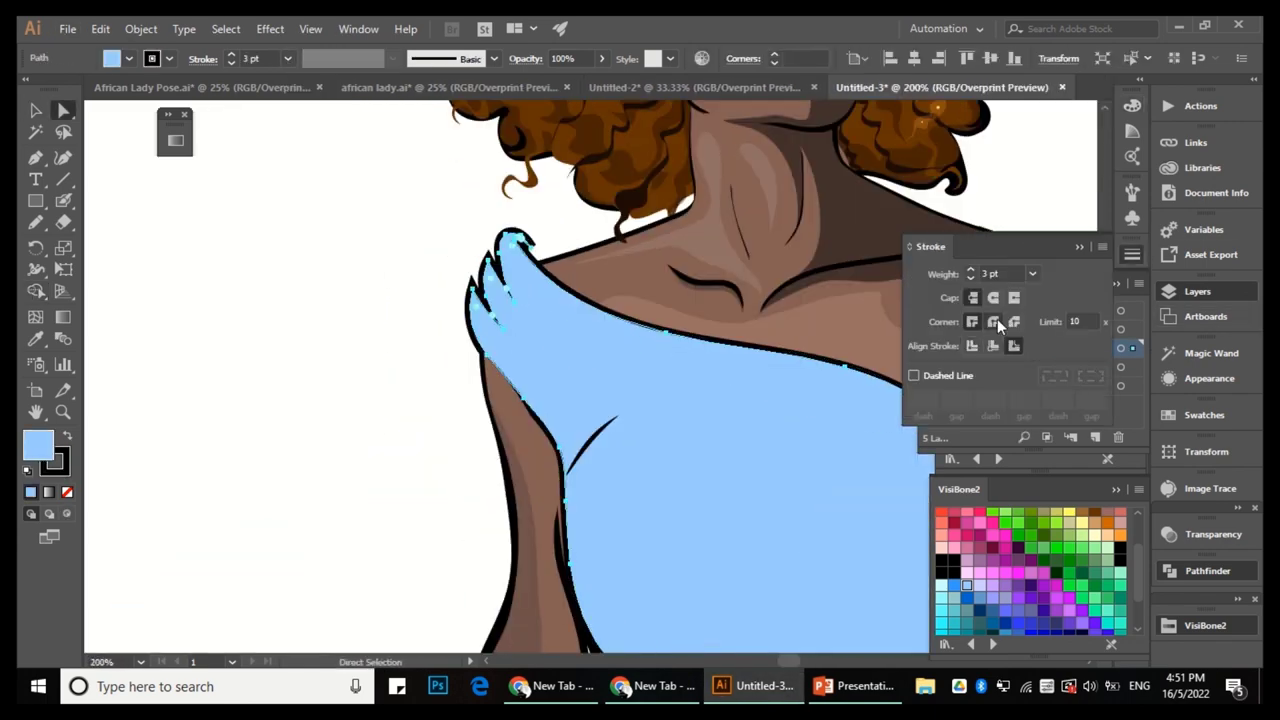
{"action": "key", "text": "ctrl+shift+a"}
Redraw the pointed fold on the skirt's right edge at the knee as a narrower crease.
{"action": "key", "text": "ctrl+0"}
{"action": "scroll", "coordinate": [444, 546], "scroll_direction": "up", "scroll_amount": 4}
{"action": "left_click", "coordinate": [553, 245]}
{"action": "key", "text": "n"}
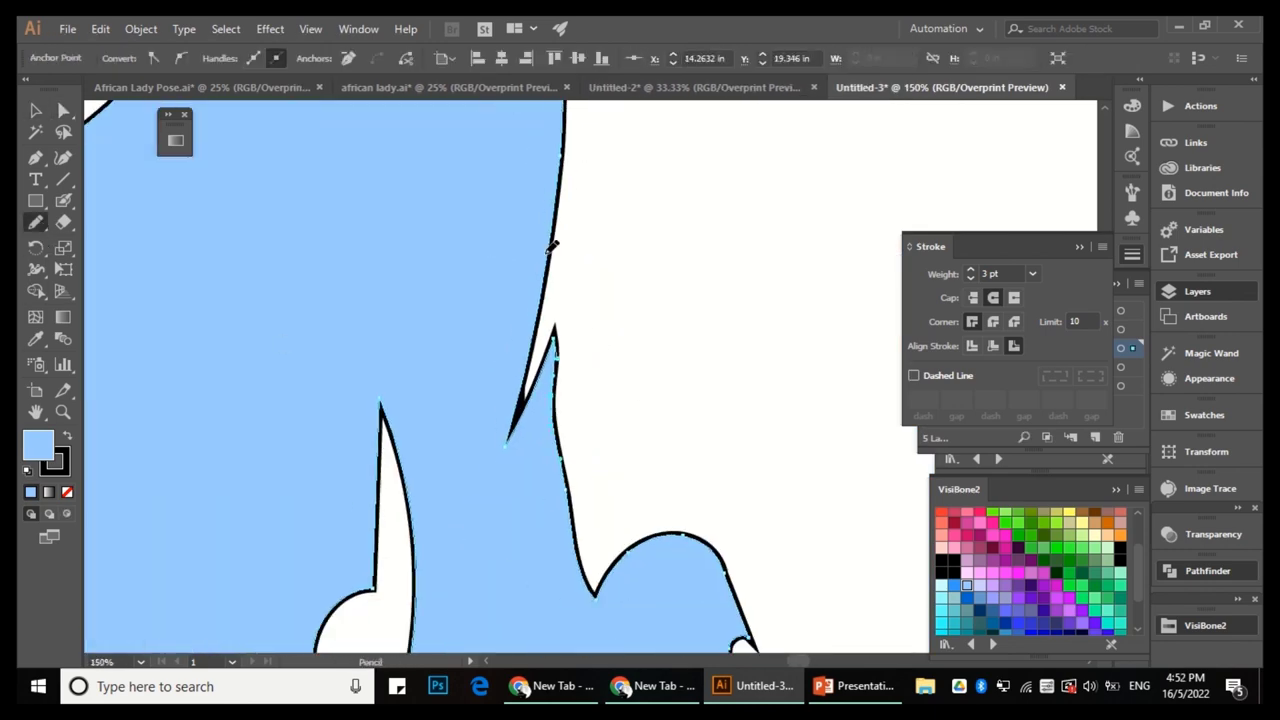
{"action": "mouse_move", "coordinate": [555, 335]}
{"action": "left_mouse_down"}
{"action": "mouse_move", "coordinate": [511, 334]}
{"action": "mouse_move", "coordinate": [545, 247]}
{"action": "left_mouse_up"}
{"action": "key", "text": "shift+grave"}
{"action": "key", "text": "ctrl+plus"}
{"action": "key", "text": "ctrl+minus"}
{"action": "key", "text": "ctrl+minus"}
{"action": "key", "text": "ctrl+minus"}
Redraw the edge of the skirt slit between the legs with small wavy curves.
{"action": "key", "text": "a"}
{"action": "key", "text": "ctrl+plus"}
{"action": "key", "text": "n"}
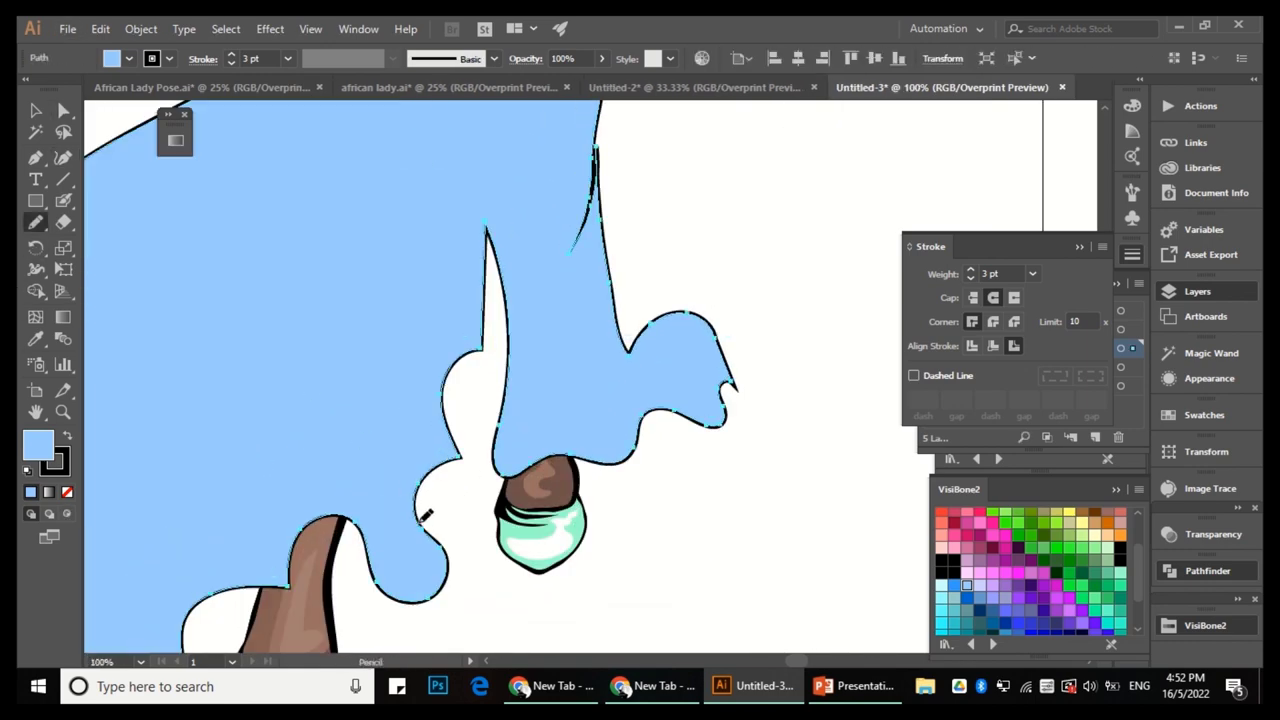
{"action": "left_click_drag", "start_coordinate": [500, 263], "coordinate": [498, 258]}
{"action": "key", "text": "ctrl+minus"}
{"action": "key", "text": "ctrl+minus"}
{"action": "key", "text": "ctrl+minus"}
{"action": "key", "text": "ctrl+minus"}
{"action": "key", "text": "v"}
{"action": "key", "text": "ctrl+shift+a"}
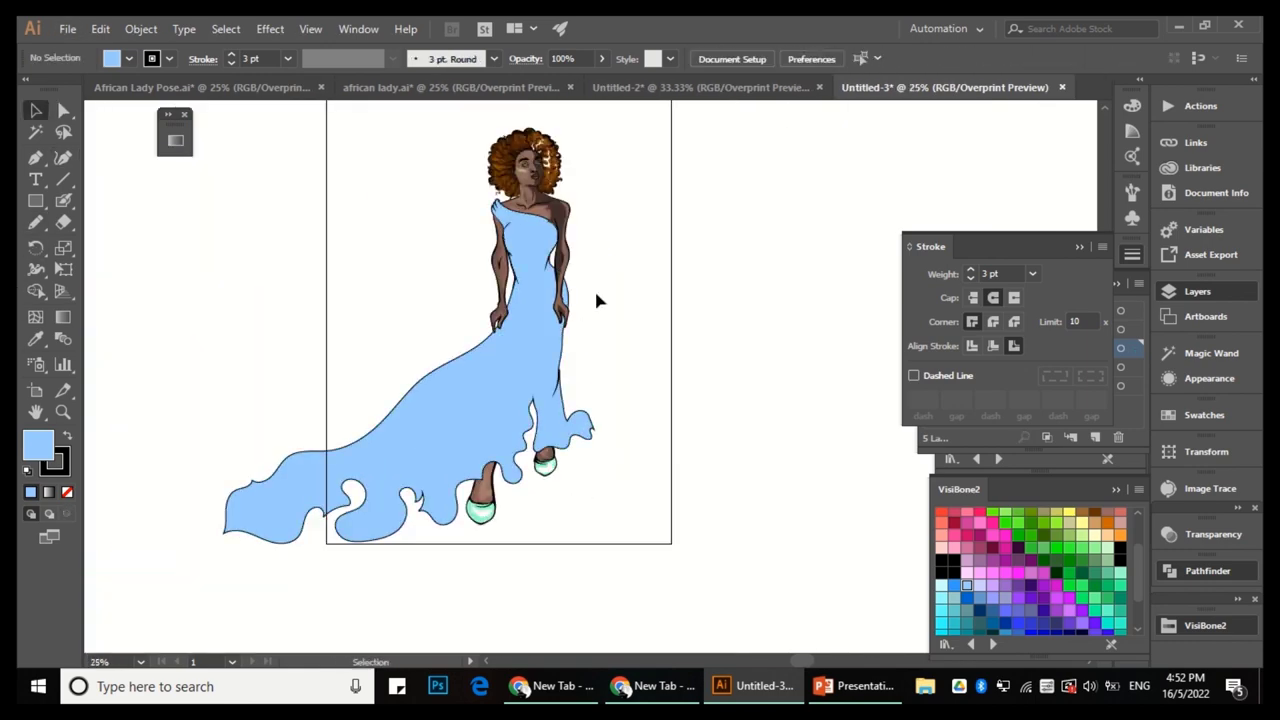
Refine the upper edge of the train near its far end with the Pencil tool.
{"action": "key", "text": "ctrl+plus"}
{"action": "key", "text": "ctrl+plus"}
{"action": "left_click", "coordinate": [285, 460]}
{"action": "key", "text": "n"}
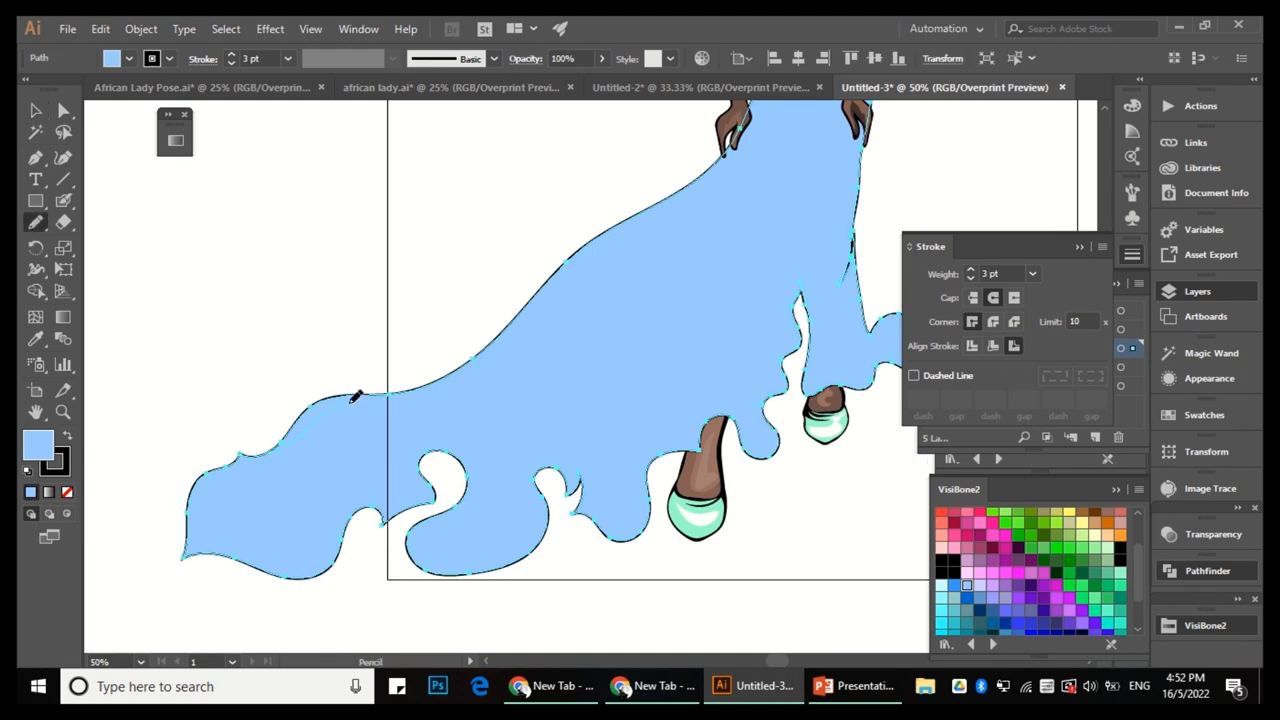
{"action": "key", "text": "ctrl+plus"}
{"action": "key", "text": "ctrl+plus"}
{"action": "key", "text": "ctrl+minus"}
{"action": "key", "text": "ctrl+minus"}
{"action": "key", "text": "ctrl+minus"}
{"action": "key", "text": "ctrl+shift+a"}
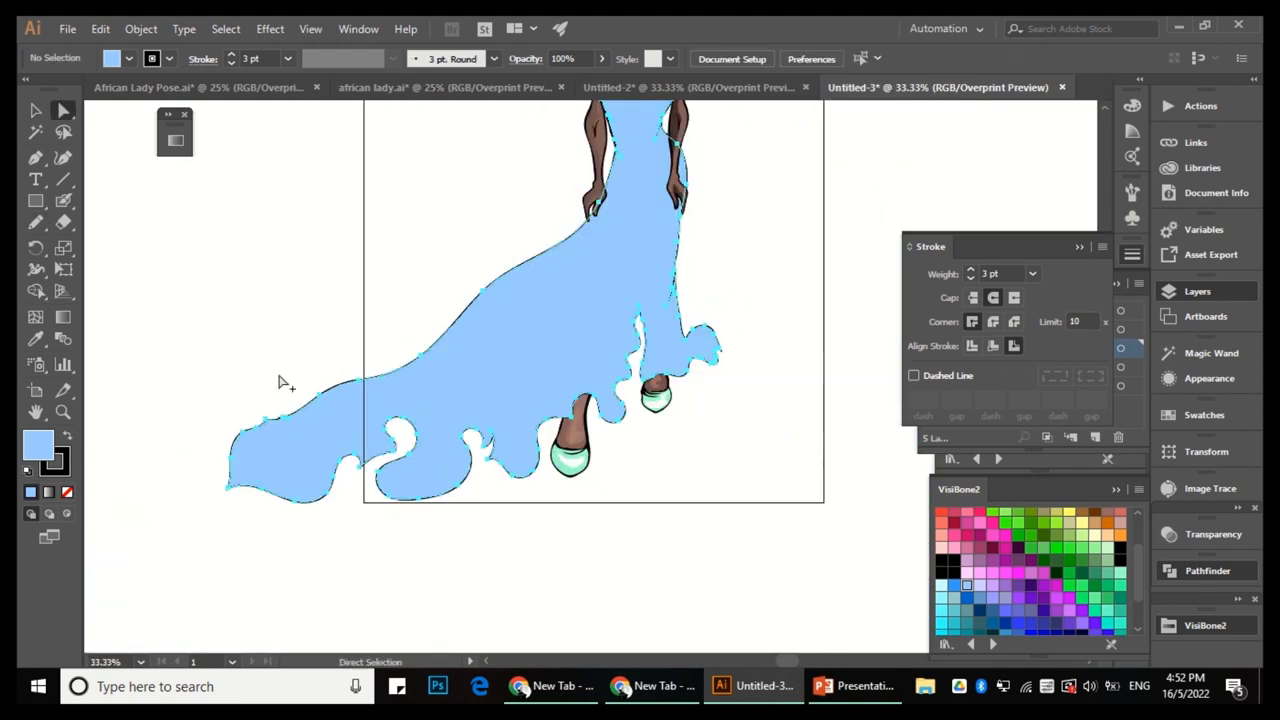
Curve the inner edge of the middle splash spike on the dress's shoulder with the Curvature tool.
{"action": "key", "text": "a"}
{"action": "key", "text": "ctrl+plus"}
{"action": "key", "text": "ctrl+plus"}
{"action": "key", "text": "ctrl+plus"}
{"action": "key", "text": "ctrl+plus"}
{"action": "key", "text": "ctrl+plus"}
{"action": "key", "text": "ctrl+plus"}
{"action": "key", "text": "ctrl+plus"}
{"action": "left_click", "coordinate": [452, 275]}
{"action": "key", "text": "shift+grave"}
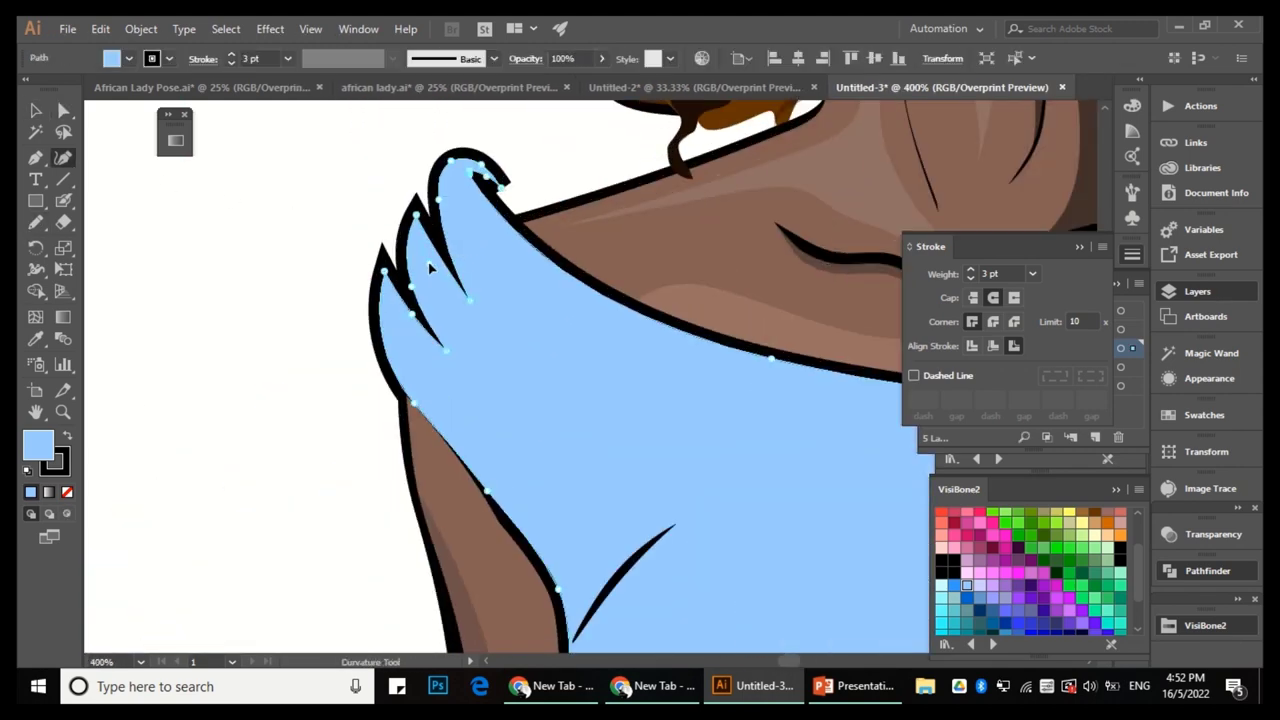
{"action": "scroll", "coordinate": [497, 170], "scroll_direction": "up", "scroll_amount": 2}
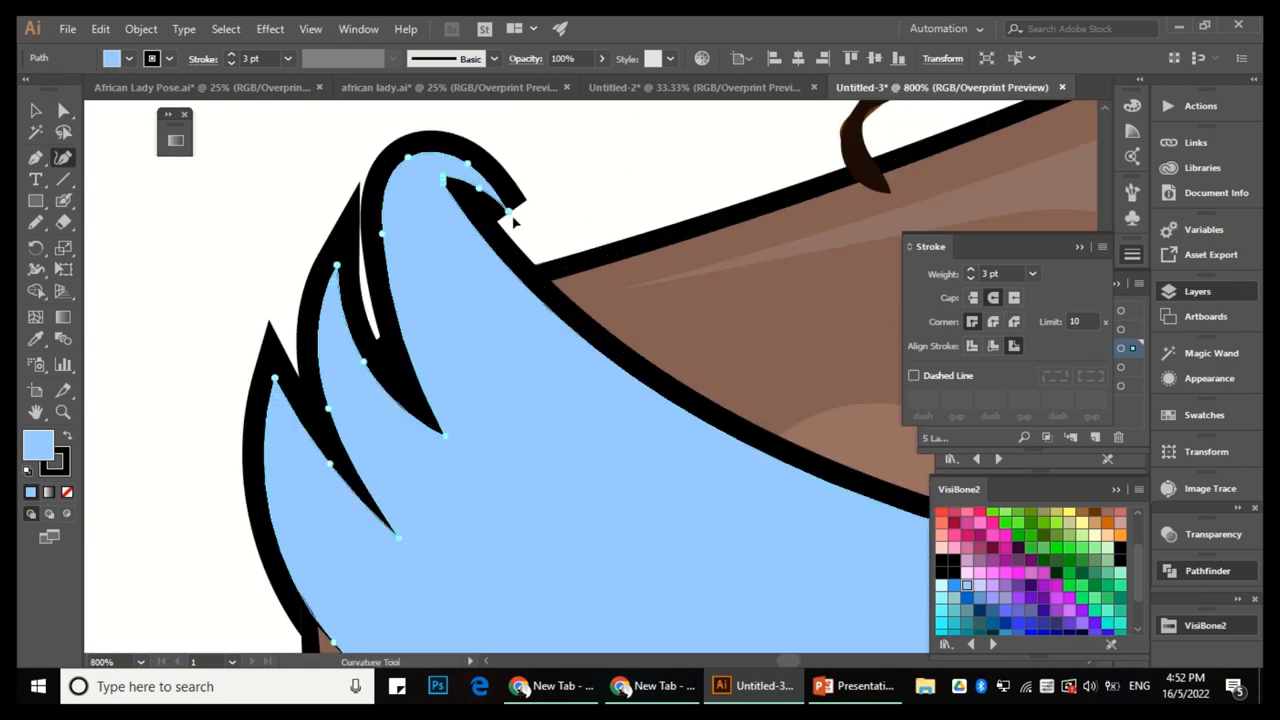
Reshape the top splash on the shoulder into a larger, rounder curl whose tip reaches down to the shoulder line.
{"action": "left_click_drag", "start_coordinate": [492, 232], "coordinate": [510, 142]}
{"action": "scroll", "coordinate": [483, 192], "scroll_direction": "up", "scroll_amount": 1}
{"action": "left_click", "coordinate": [483, 192]}
{"action": "left_click_drag", "start_coordinate": [392, 282], "coordinate": [380, 310]}
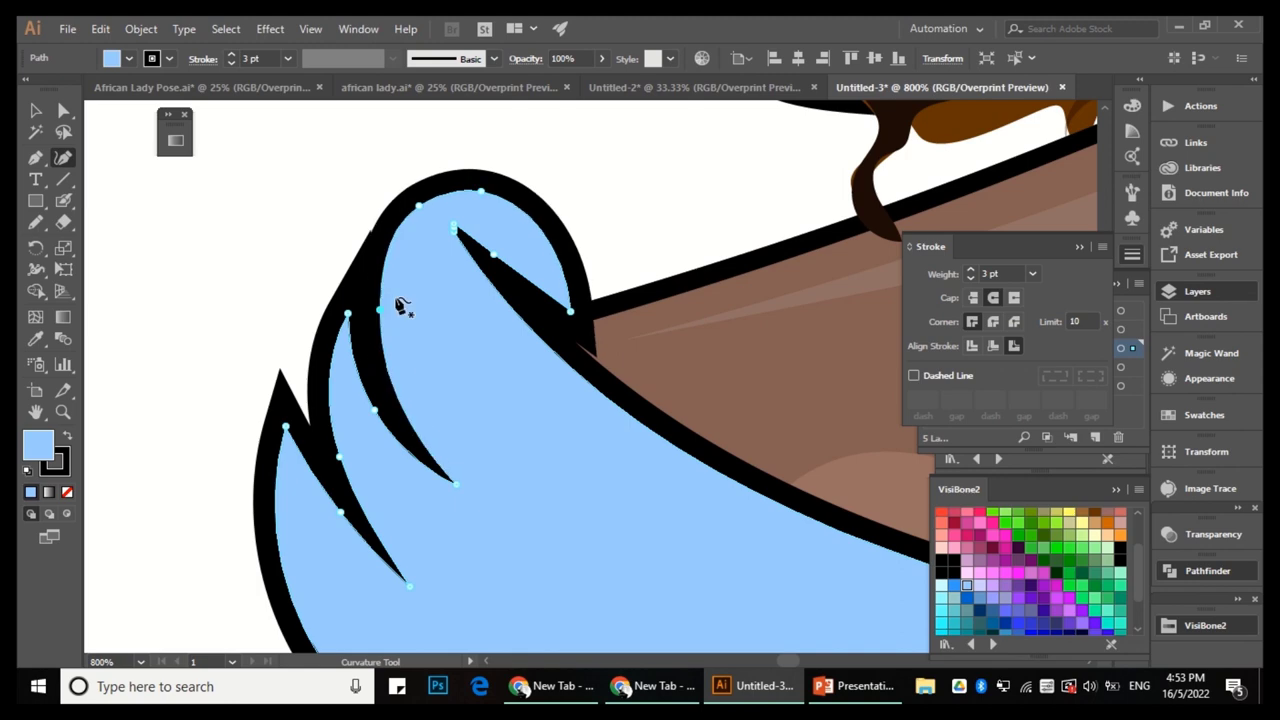
{"action": "key", "text": "a"}
{"action": "left_click", "coordinate": [294, 300]}
{"action": "key", "text": "ctrl+1"}
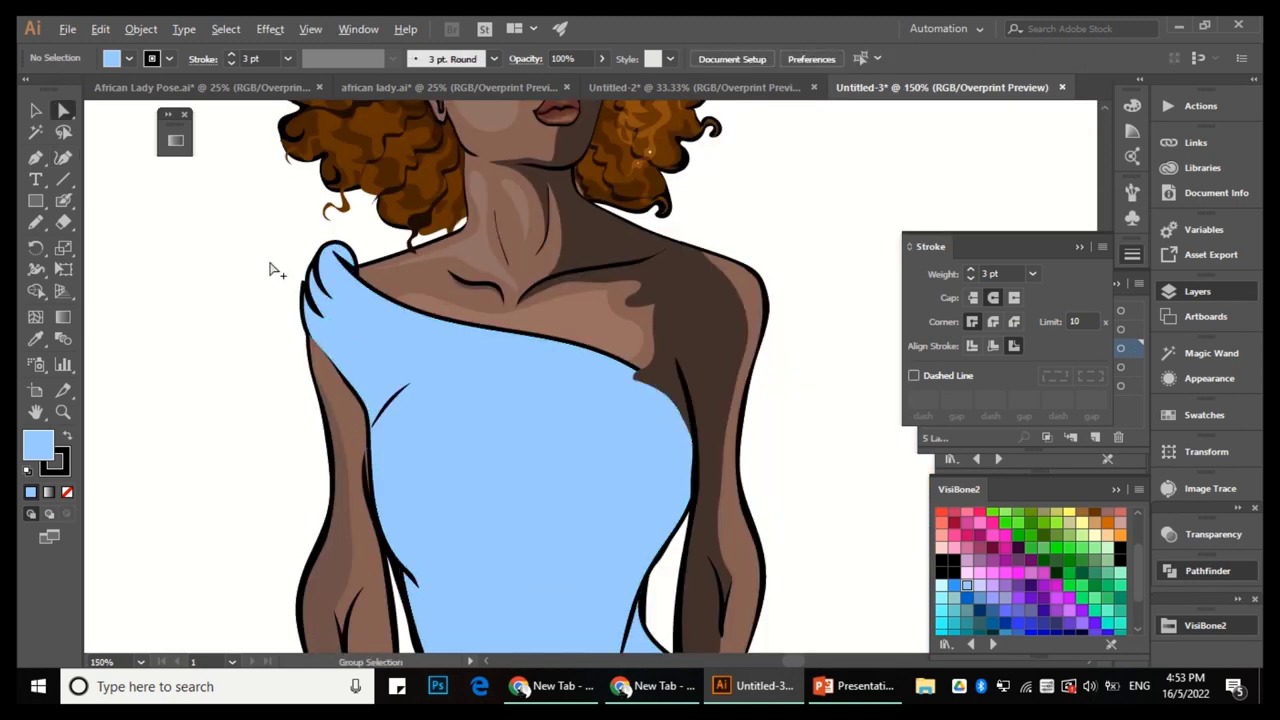
Draw a scarf-like neckpiece around the neck and match its fill and stroke to the dress.
{"action": "scroll", "coordinate": [274, 266], "scroll_direction": "up", "scroll_amount": 2}
{"action": "key", "text": "ctrl+plus"}
{"action": "key", "text": "v"}
{"action": "key", "text": "ctrl+alt+3"}
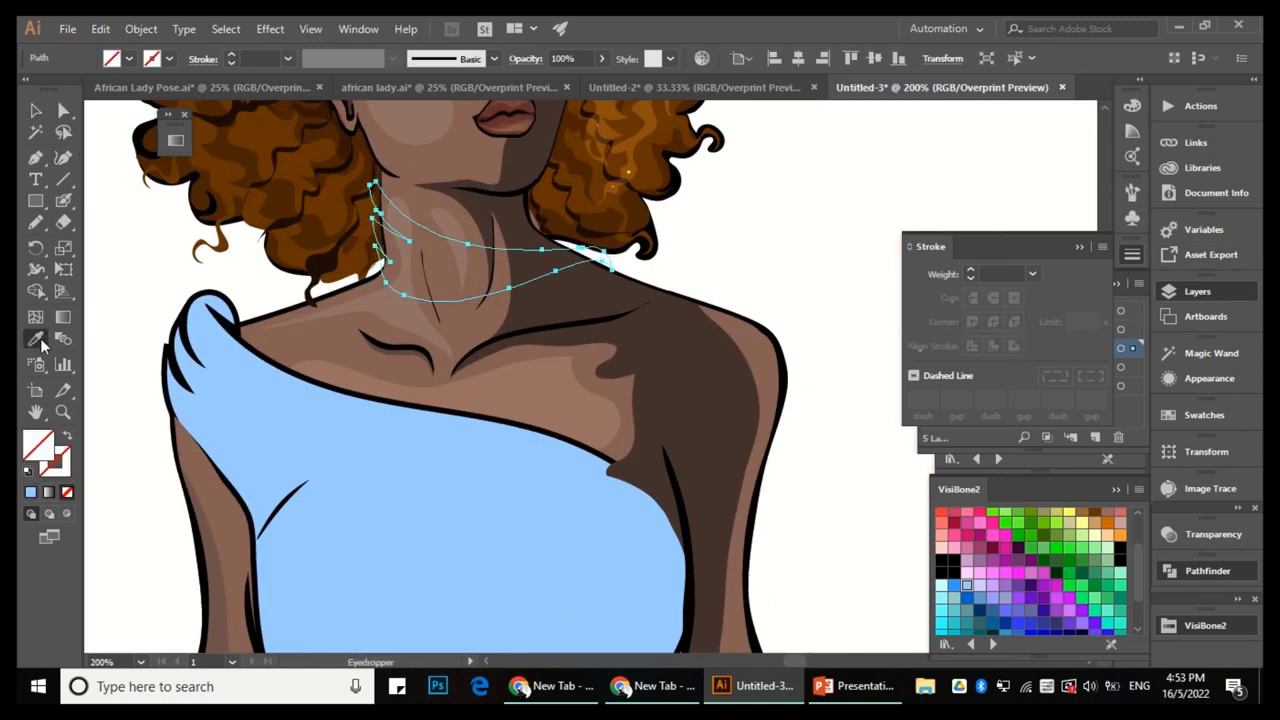
{"action": "key", "text": "ctrl+shift+a"}
{"action": "key", "text": "ctrl+minus"}
{"action": "scroll", "coordinate": [617, 270], "scroll_direction": "down", "scroll_amount": 3}
{"action": "scroll", "coordinate": [460, 262], "scroll_direction": "up", "scroll_amount": 10}
Pull the neckpiece's pointed tip outward over the right-hand shoulder and smooth the curve leading to it.
{"action": "key", "text": "a"}
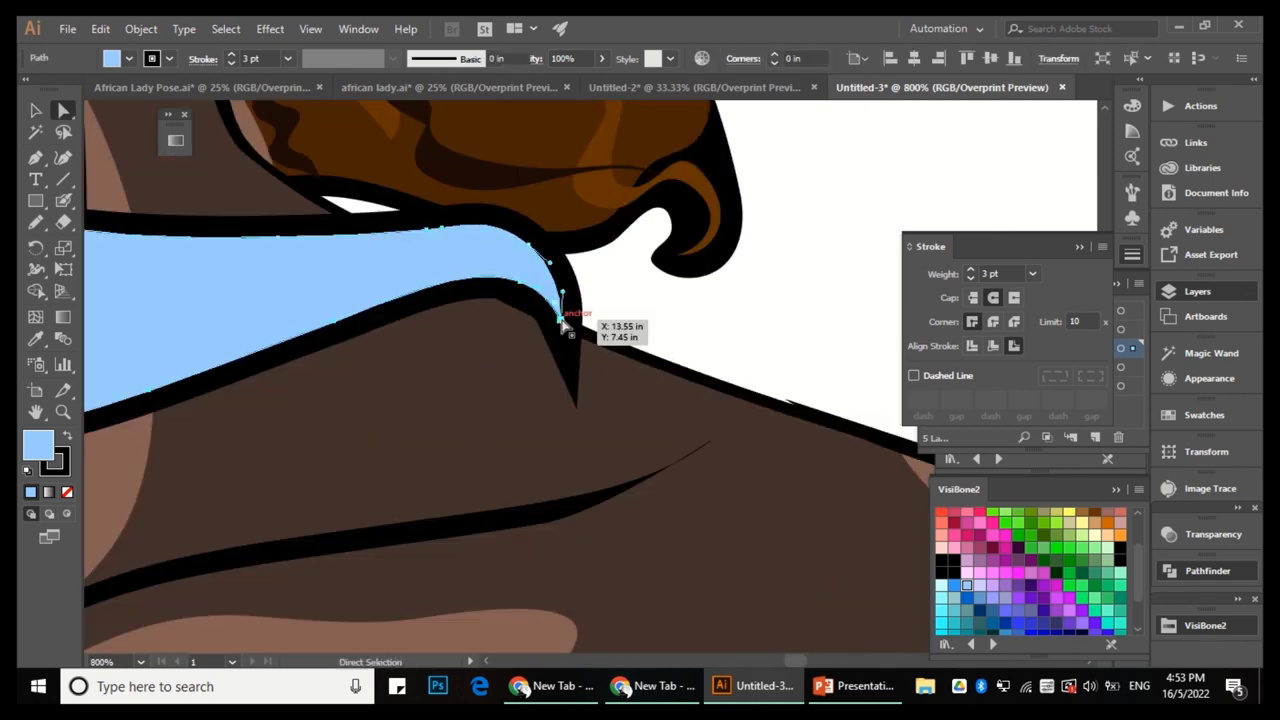
{"action": "left_click", "coordinate": [607, 322]}
{"action": "scroll", "coordinate": [641, 291], "scroll_direction": "down", "scroll_amount": 3}
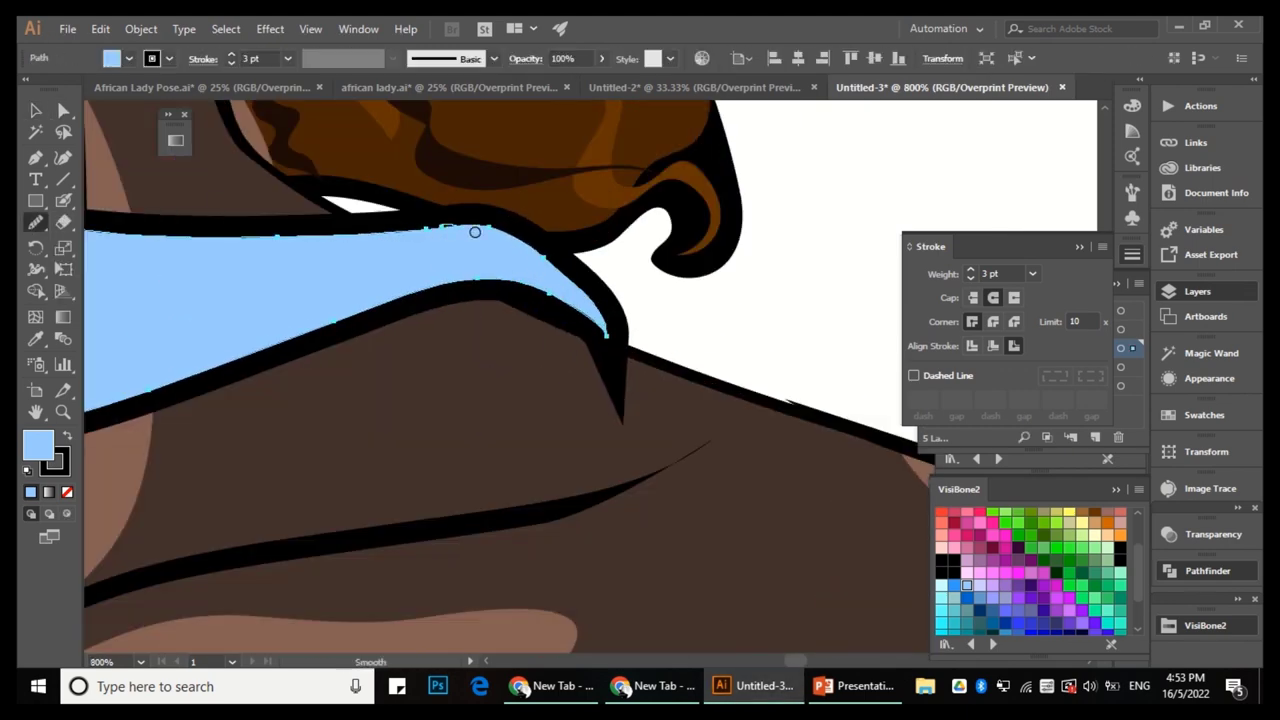
{"action": "left_click", "coordinate": [551, 258]}
{"action": "key", "text": "ctrl+plus"}
{"action": "key", "text": "v"}
Curve the pointed folds on the left edge of the neckpiece with the Curvature tool.
{"action": "key", "text": "shift+grave"}
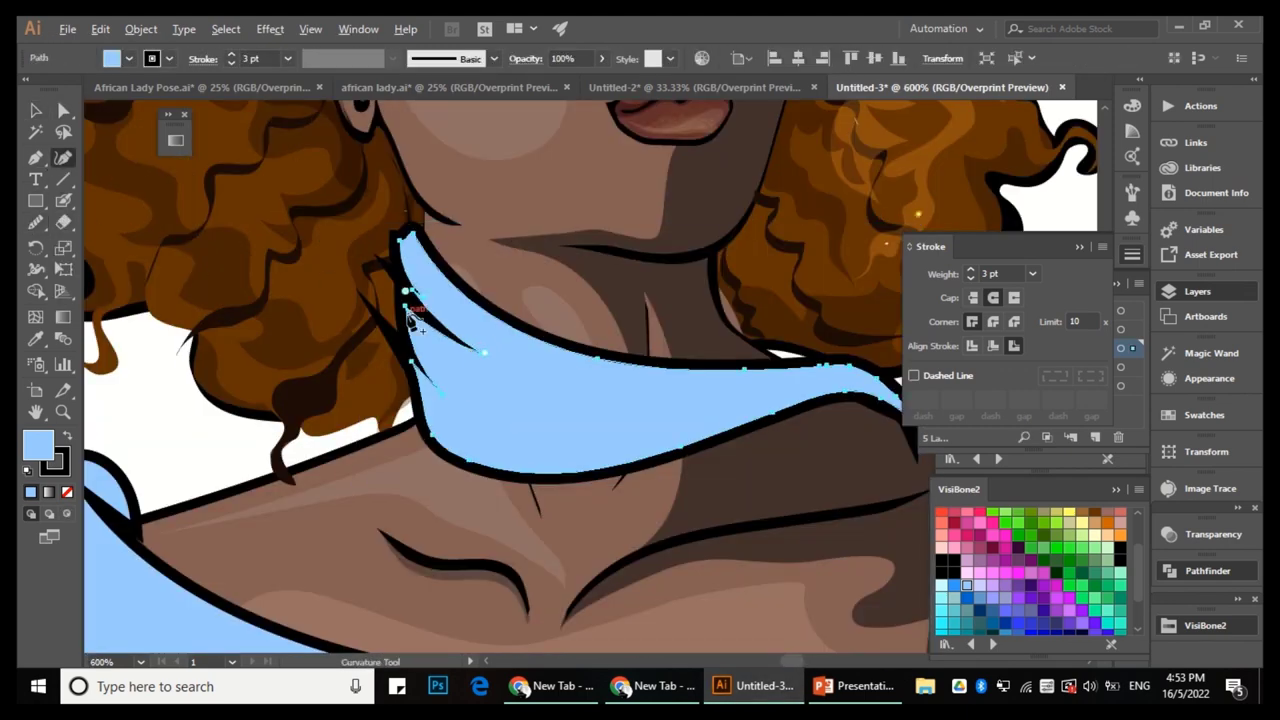
{"action": "key", "text": "ctrl+plus"}
{"action": "key", "text": "ctrl+plus"}
{"action": "left_click_drag", "start_coordinate": [478, 368], "coordinate": [420, 313]}
{"action": "left_click_drag", "start_coordinate": [485, 487], "coordinate": [450, 478]}
Lengthen the lower fold into a thin curved crease running across the neckpiece.
{"action": "scroll", "coordinate": [760, 533], "scroll_direction": "down", "scroll_amount": 5}
{"action": "scroll", "coordinate": [709, 503], "scroll_direction": "up", "scroll_amount": 5}
{"action": "left_click_drag", "start_coordinate": [709, 503], "coordinate": [857, 465]}
{"action": "scroll", "coordinate": [531, 508], "scroll_direction": "down", "scroll_amount": 2}
{"action": "scroll", "coordinate": [563, 514], "scroll_direction": "up", "scroll_amount": 5}
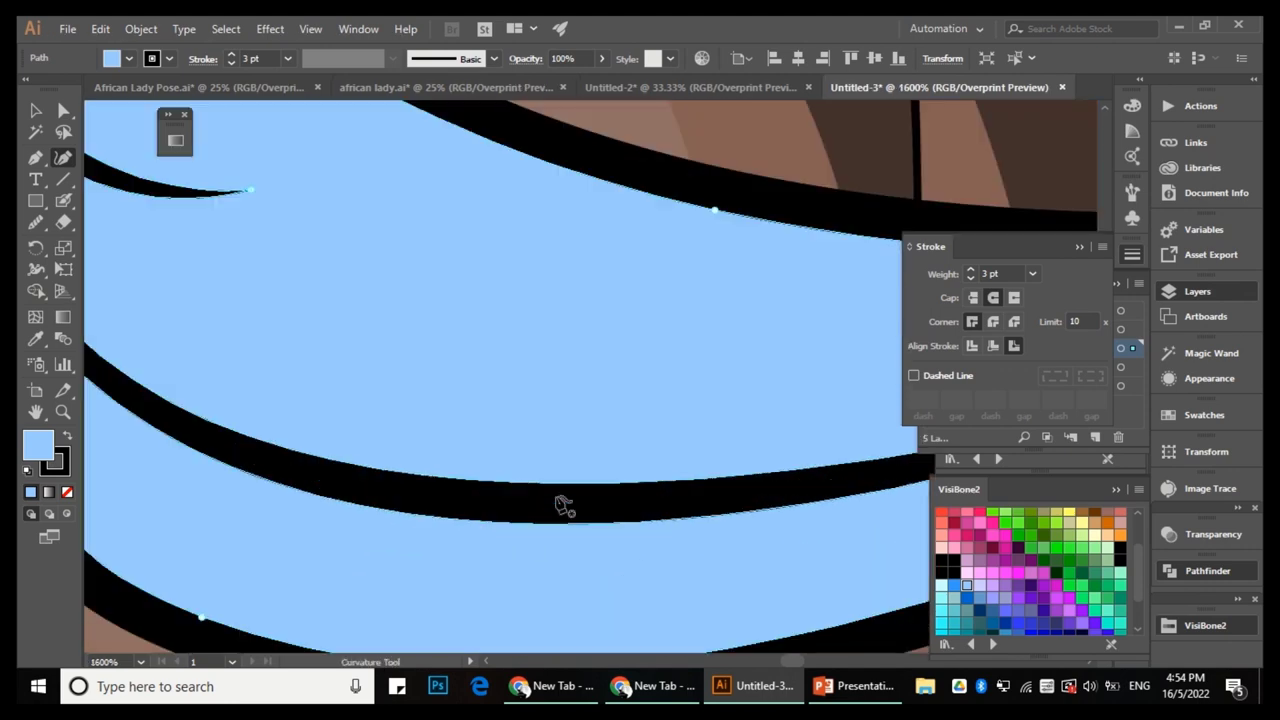
{"action": "scroll", "coordinate": [574, 500], "scroll_direction": "down", "scroll_amount": 3}
{"action": "key", "text": "v"}
{"action": "scroll", "coordinate": [400, 460], "scroll_direction": "down", "scroll_amount": 8}
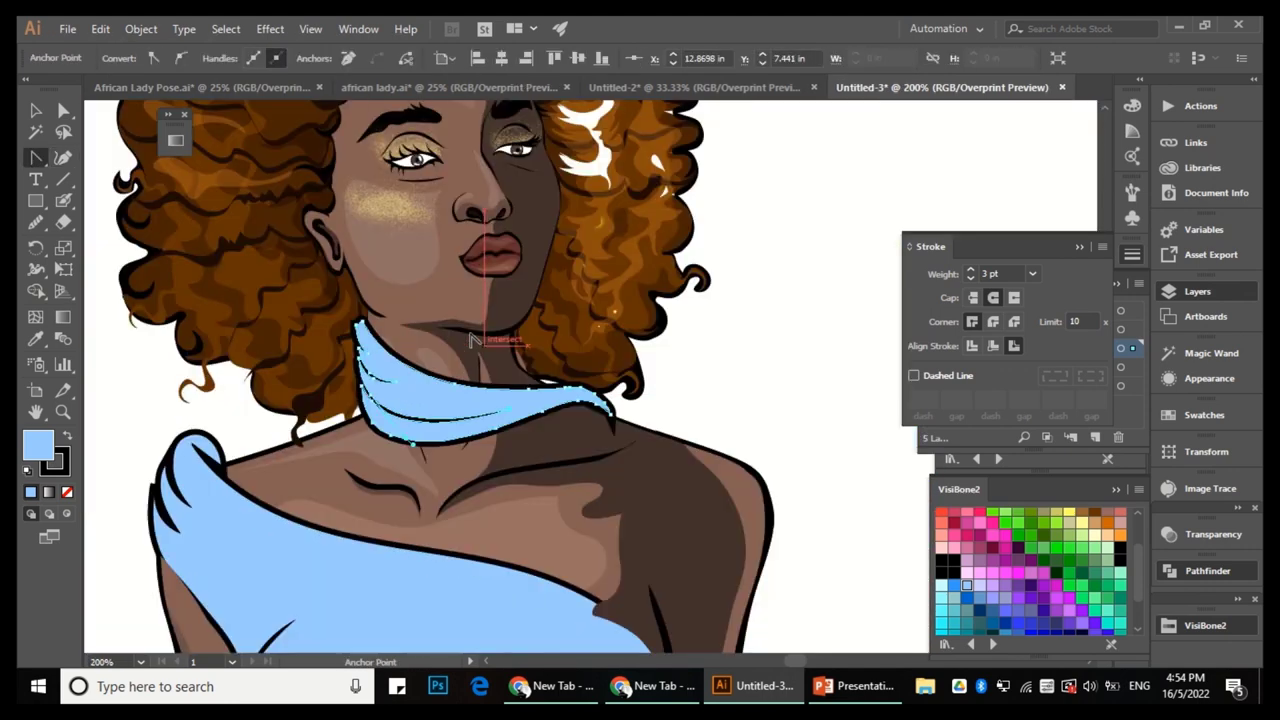
Unlock the right hand layer and redraw the dark shoulder shape's inner edge with the Pencil tool so it clears the dress neckline.
{"action": "left_click", "coordinate": [1205, 290]}
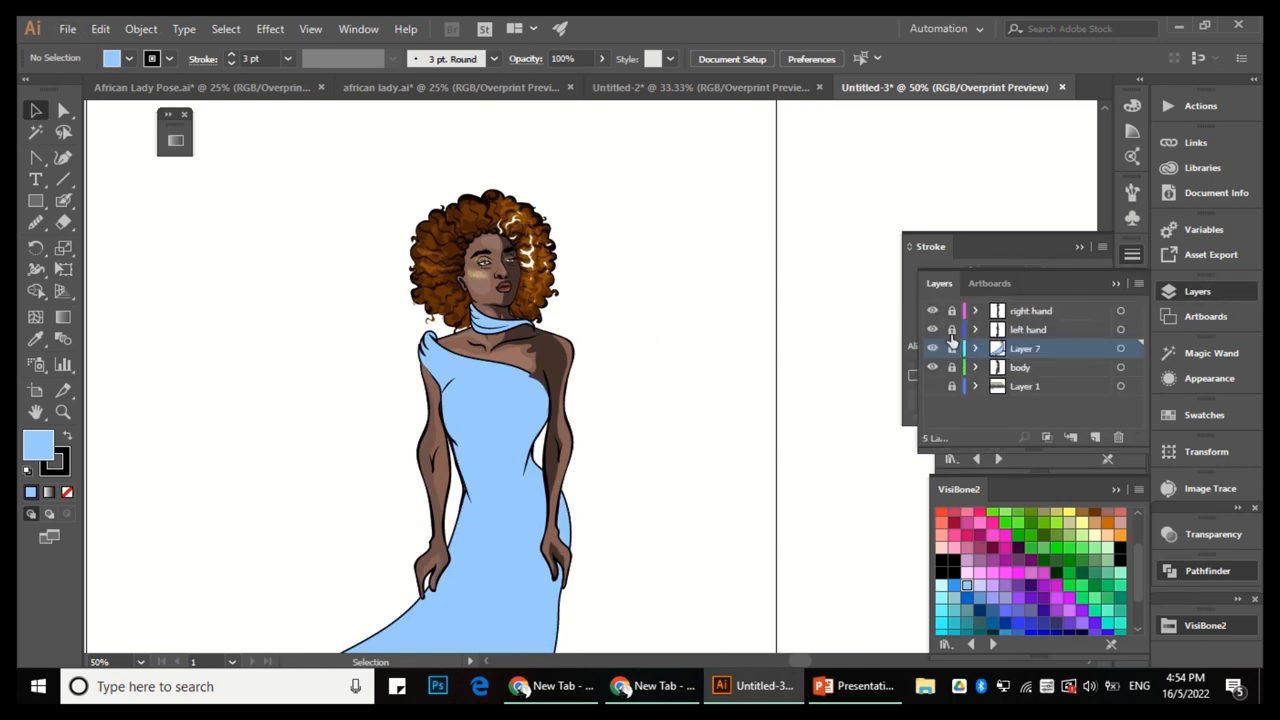
{"action": "left_click", "coordinate": [951, 310]}
{"action": "left_click", "coordinate": [951, 329]}
{"action": "scroll", "coordinate": [494, 426], "scroll_direction": "up", "scroll_amount": 2}
{"action": "left_click", "coordinate": [643, 371]}
{"action": "scroll", "coordinate": [660, 420], "scroll_direction": "up", "scroll_amount": 2}
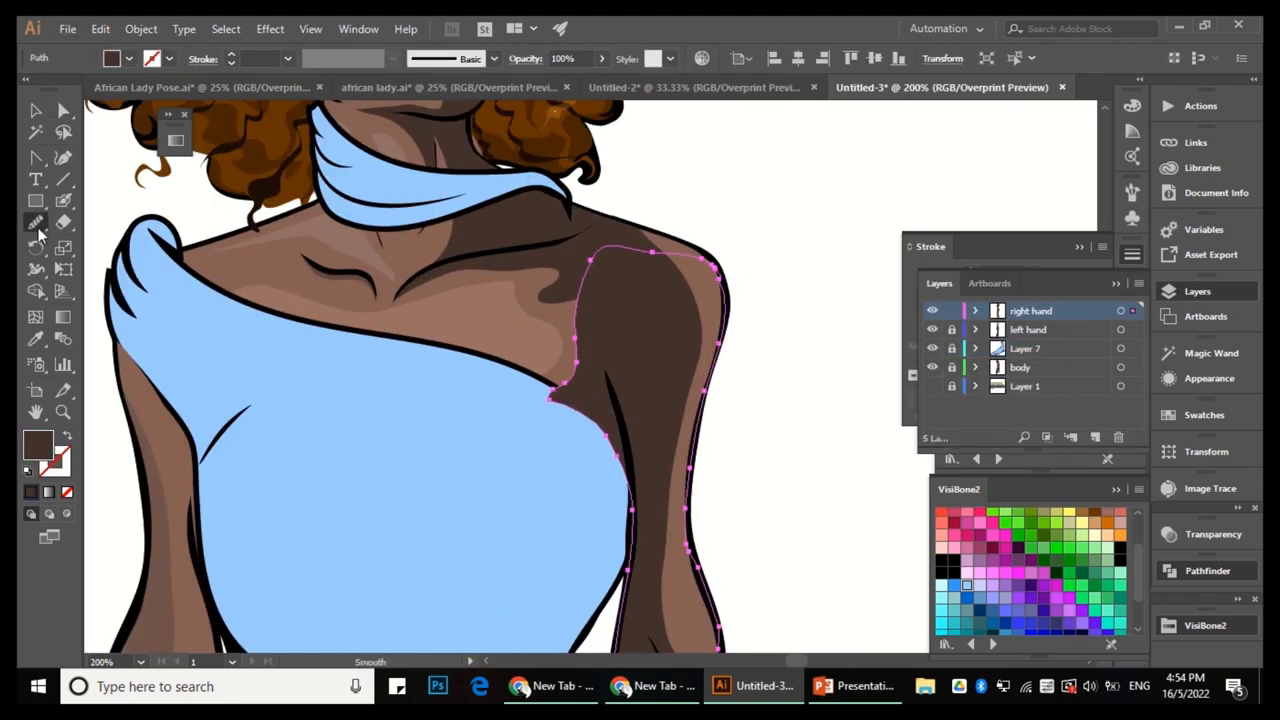
{"action": "key", "text": "n"}
{"action": "scroll", "coordinate": [678, 505], "scroll_direction": "up", "scroll_amount": 1}
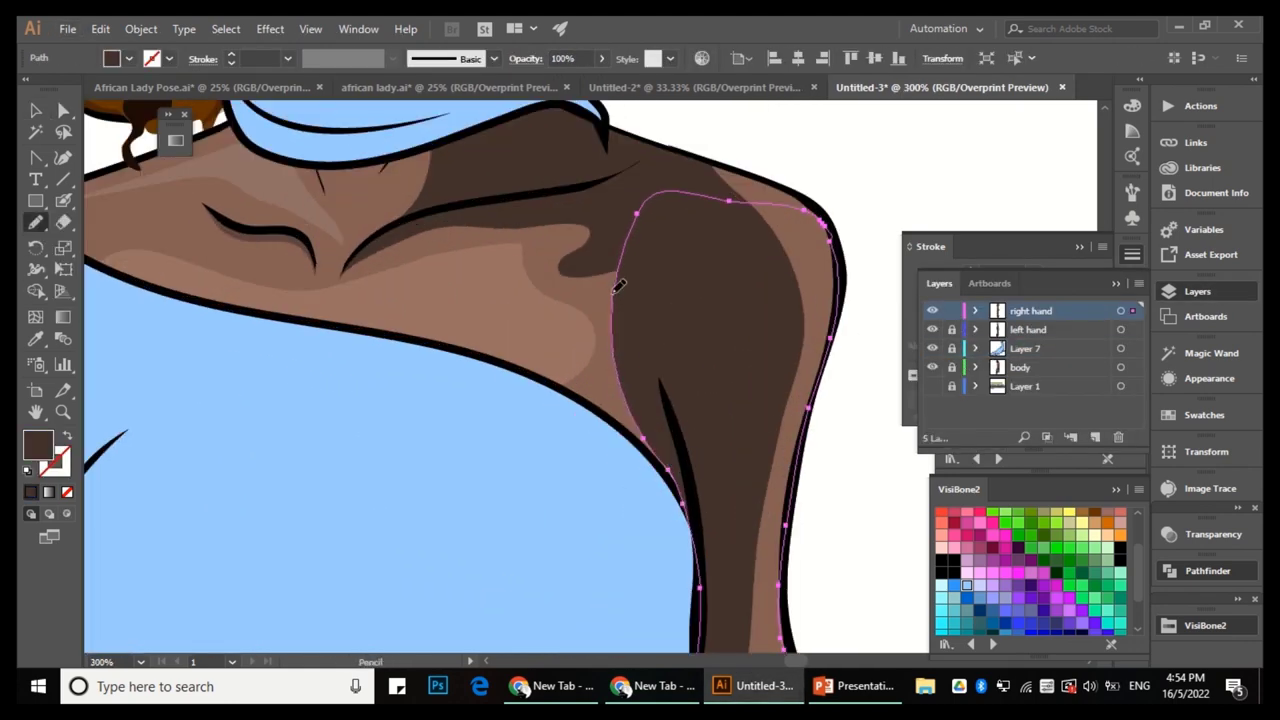
Deselect the shoulder shape, lock the right hand layer and unlock Layer 7.
{"action": "key", "text": "v"}
{"action": "key", "text": "ctrl+shift+a"}
{"action": "scroll", "coordinate": [723, 263], "scroll_direction": "down", "scroll_amount": 4}
{"action": "left_click", "coordinate": [951, 348]}
{"action": "left_click", "coordinate": [951, 310]}
{"action": "scroll", "coordinate": [463, 343], "scroll_direction": "down", "scroll_amount": 2}
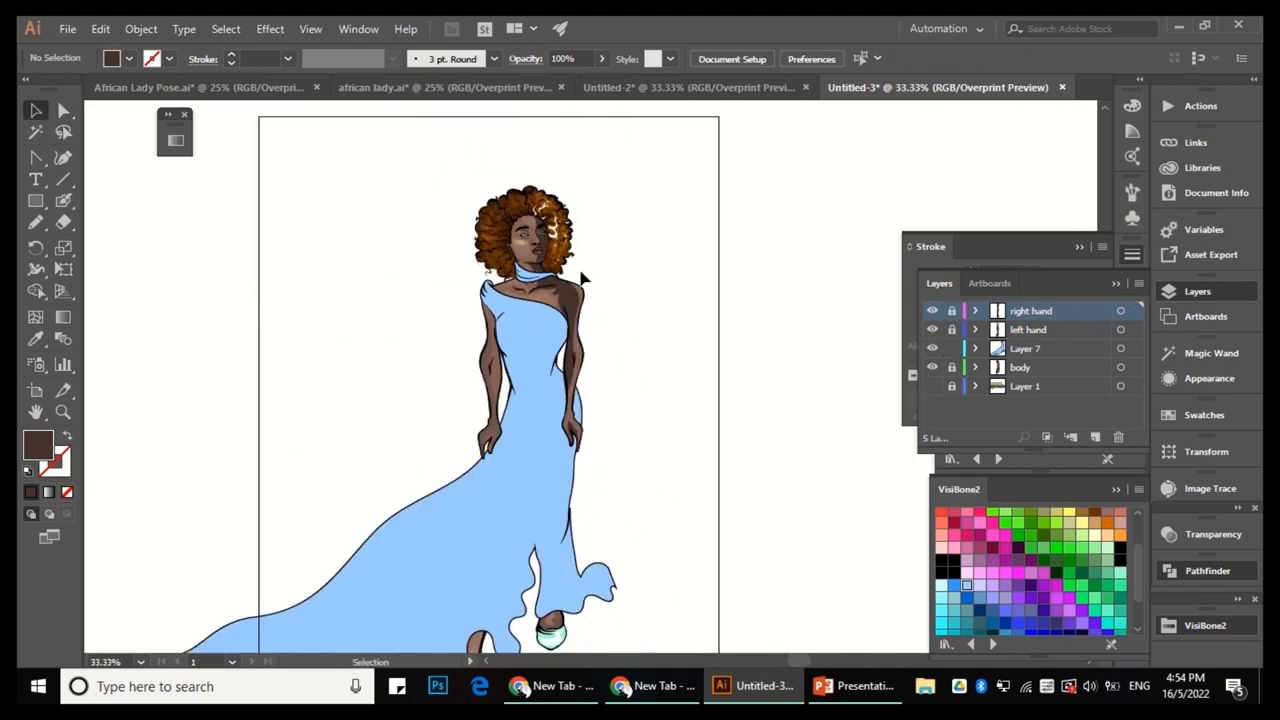
Select the dress and redraw the front slit's right edge with the Pencil tool as a wavy fold ending in a rounded lobe.
{"action": "scroll", "coordinate": [563, 486], "scroll_direction": "up", "scroll_amount": 1}
{"action": "key", "text": "a"}
{"action": "left_click", "coordinate": [563, 486]}
{"action": "left_click", "coordinate": [34, 224]}
{"action": "scroll", "coordinate": [566, 525], "scroll_direction": "up", "scroll_amount": 2}
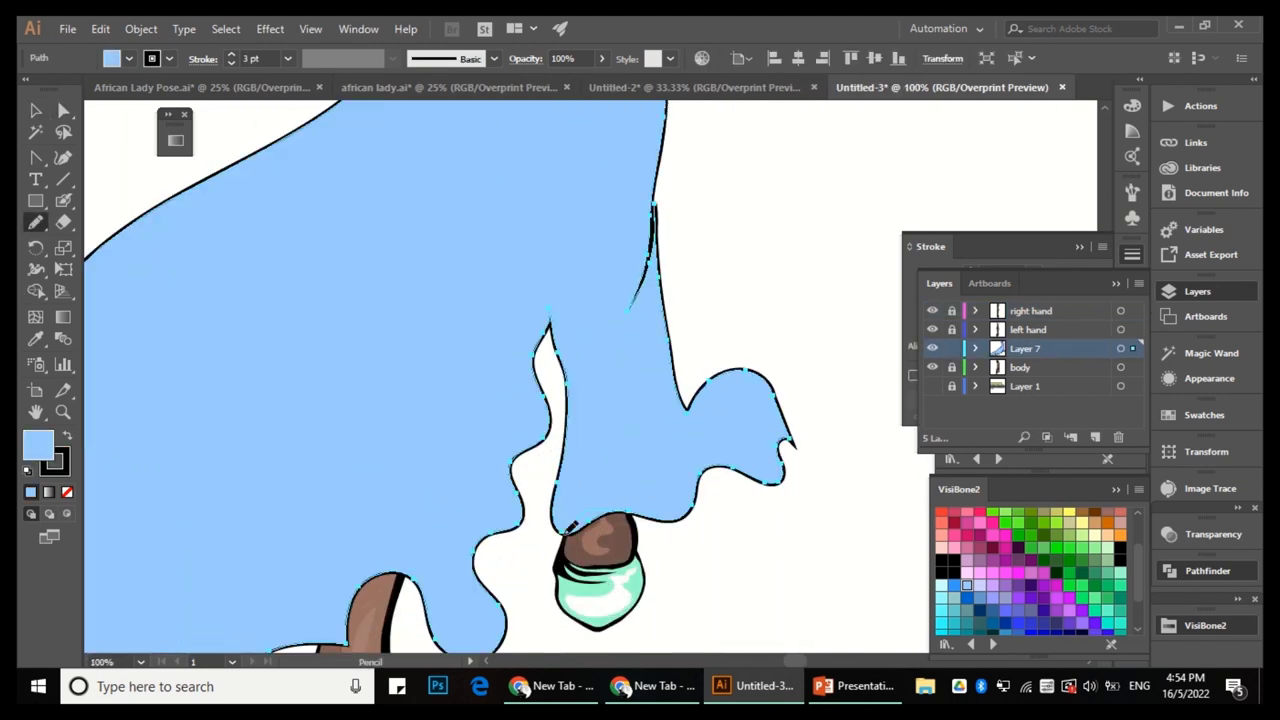
{"action": "left_click_drag", "start_coordinate": [580, 418], "coordinate": [556, 352]}
{"action": "key", "text": "ctrl+minus"}
{"action": "key", "text": "ctrl+minus"}
{"action": "key", "text": "ctrl+minus"}
{"action": "key", "text": "ctrl+plus"}
{"action": "key", "text": "ctrl+plus"}
{"action": "key", "text": "ctrl+plus"}
{"action": "scroll", "coordinate": [510, 487], "scroll_direction": "down", "scroll_amount": 1}
{"action": "scroll", "coordinate": [600, 486], "scroll_direction": "right", "scroll_amount": 1}
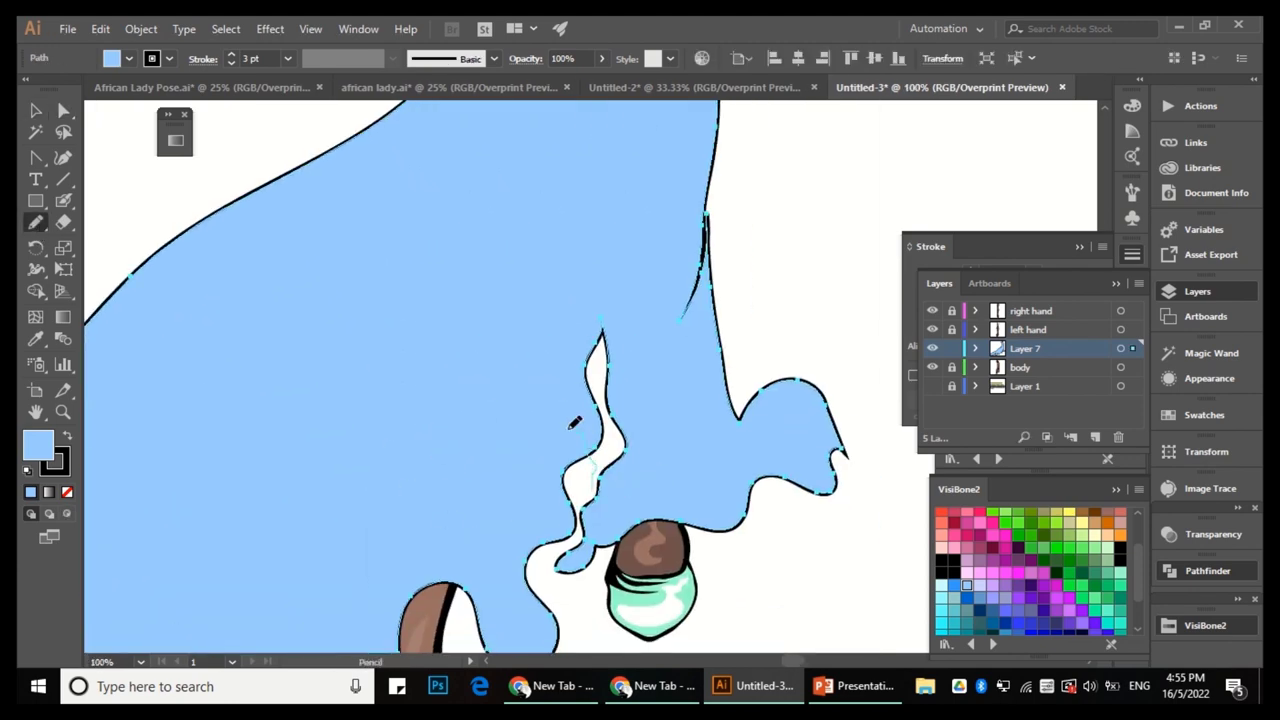
Redraw the slit's upper end with the Pencil tool so it bends to the left, and pull its tip into a sharp point.
{"action": "mouse_move", "coordinate": [578, 470]}
{"action": "left_mouse_down"}
{"action": "mouse_move", "coordinate": [537, 501]}
{"action": "mouse_move", "coordinate": [582, 492]}
{"action": "left_mouse_up"}
{"action": "scroll", "coordinate": [582, 492], "scroll_direction": "down", "scroll_amount": 1}
{"action": "scroll", "coordinate": [580, 497], "scroll_direction": "up", "scroll_amount": 1}
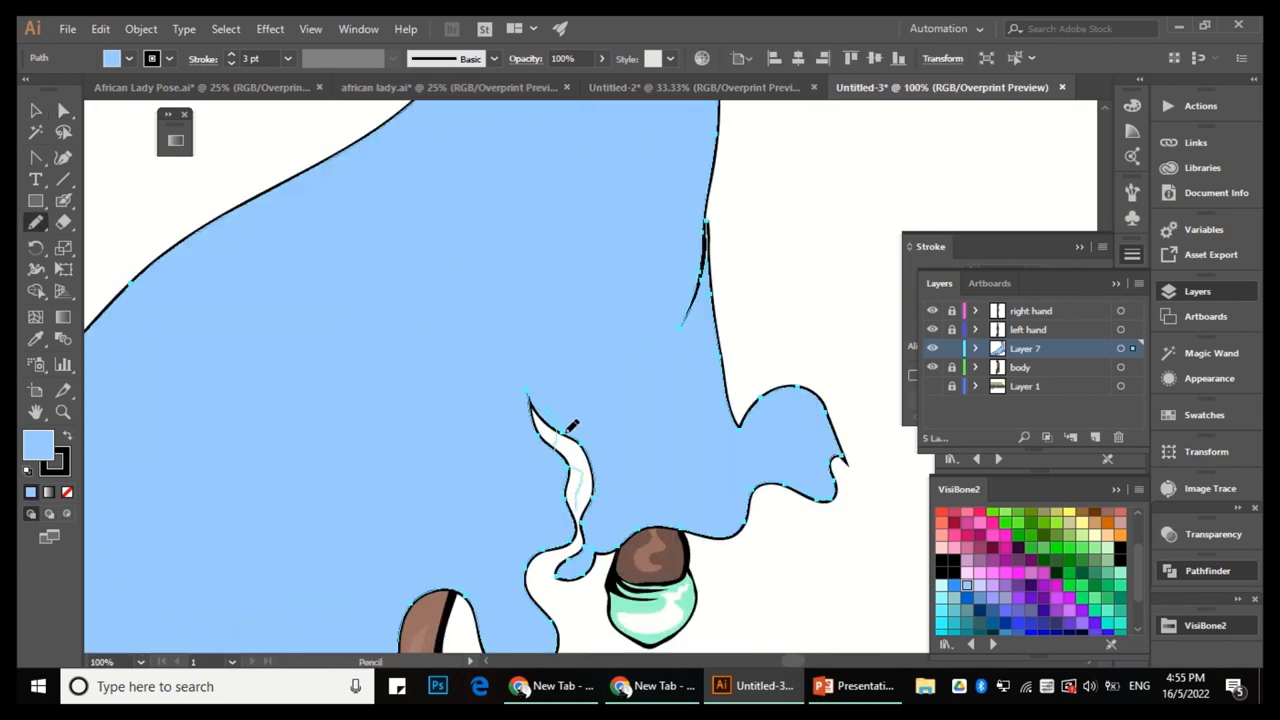
{"action": "scroll", "coordinate": [627, 348], "scroll_direction": "down", "scroll_amount": 2}
{"action": "scroll", "coordinate": [508, 320], "scroll_direction": "up", "scroll_amount": 2}
{"action": "scroll", "coordinate": [491, 449], "scroll_direction": "up", "scroll_amount": 2}
{"action": "key", "text": "a"}
{"action": "left_click", "coordinate": [463, 392]}
{"action": "left_click_drag", "start_coordinate": [463, 392], "coordinate": [443, 351]}
Extend the tip of the left waist fold into the dress and thin the fold with the Pencil tool.
{"action": "scroll", "coordinate": [492, 265], "scroll_direction": "up", "scroll_amount": 2}
{"action": "scroll", "coordinate": [492, 265], "scroll_direction": "left", "scroll_amount": 1}
{"action": "mouse_move", "coordinate": [511, 285]}
{"action": "left_mouse_down"}
{"action": "mouse_move", "coordinate": [531, 271]}
{"action": "mouse_move", "coordinate": [531, 306]}
{"action": "left_mouse_up"}
{"action": "key", "text": "n"}
{"action": "scroll", "coordinate": [557, 366], "scroll_direction": "up", "scroll_amount": 2}
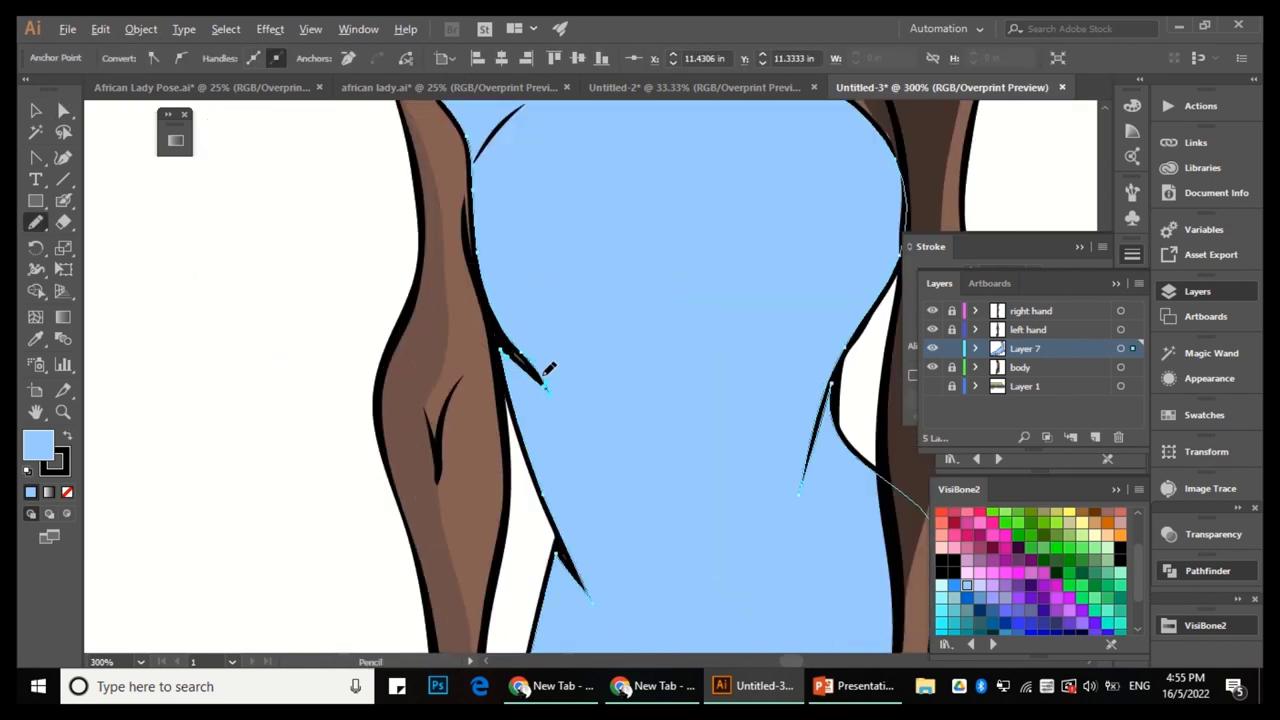
{"action": "left_click_drag", "start_coordinate": [537, 387], "coordinate": [483, 322]}
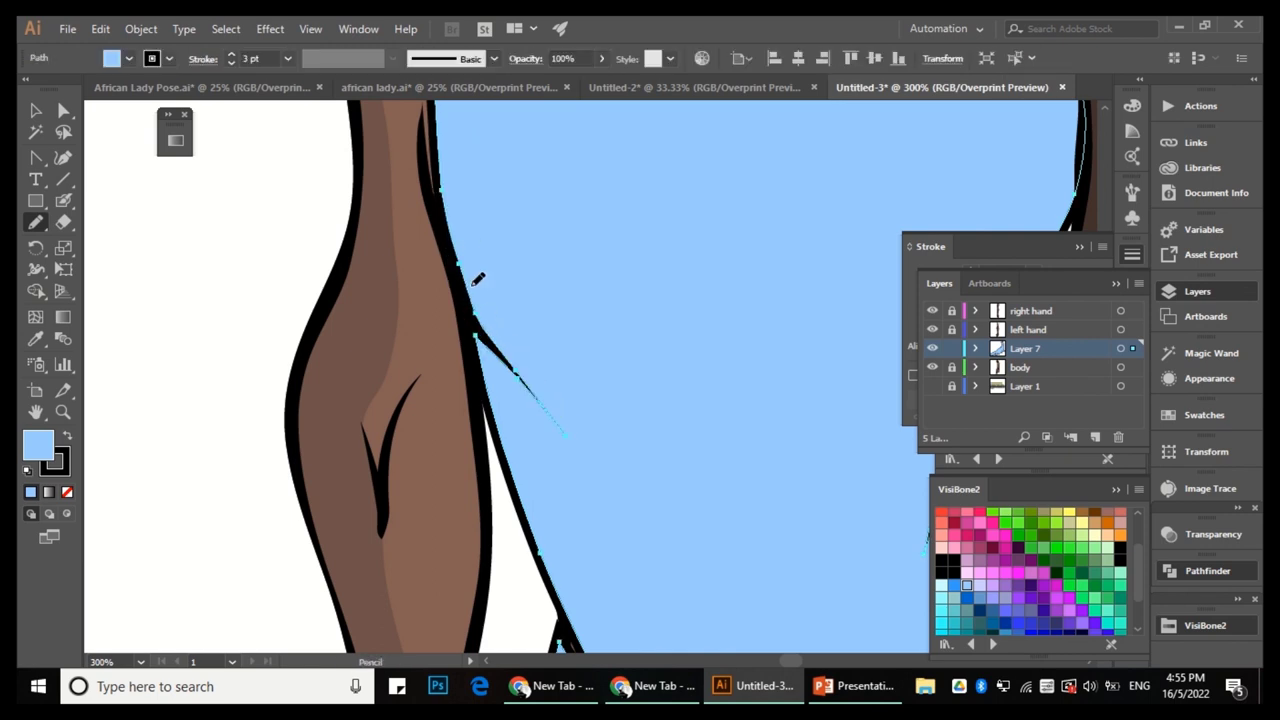
Adjust the anchor point at the left waist fold and even out the dress outline there with the Smooth tool.
{"action": "scroll", "coordinate": [494, 332], "scroll_direction": "up", "scroll_amount": 1}
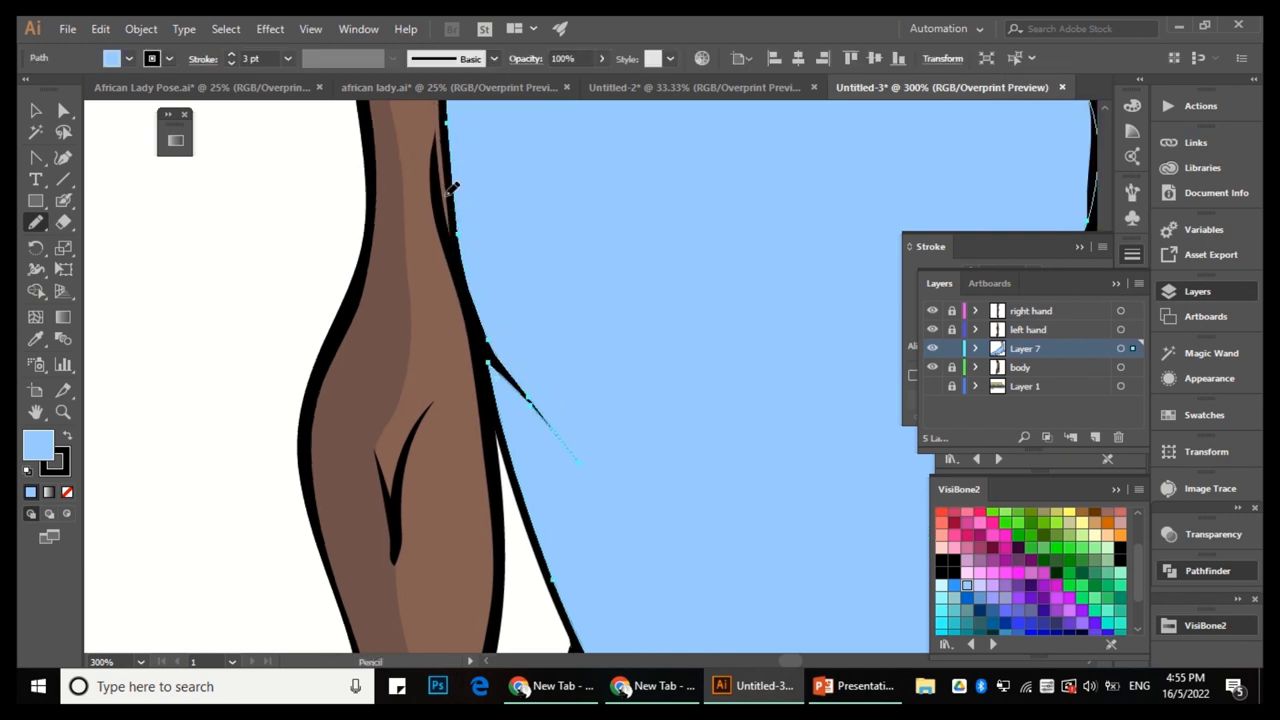
{"action": "scroll", "coordinate": [465, 205], "scroll_direction": "up", "scroll_amount": 1}
{"action": "key", "text": "a"}
{"action": "left_click_drag", "start_coordinate": [512, 332], "coordinate": [493, 316]}
{"action": "left_click_drag", "start_coordinate": [44, 226], "coordinate": [100, 266]}
{"action": "scroll", "coordinate": [506, 297], "scroll_direction": "down", "scroll_amount": 3}
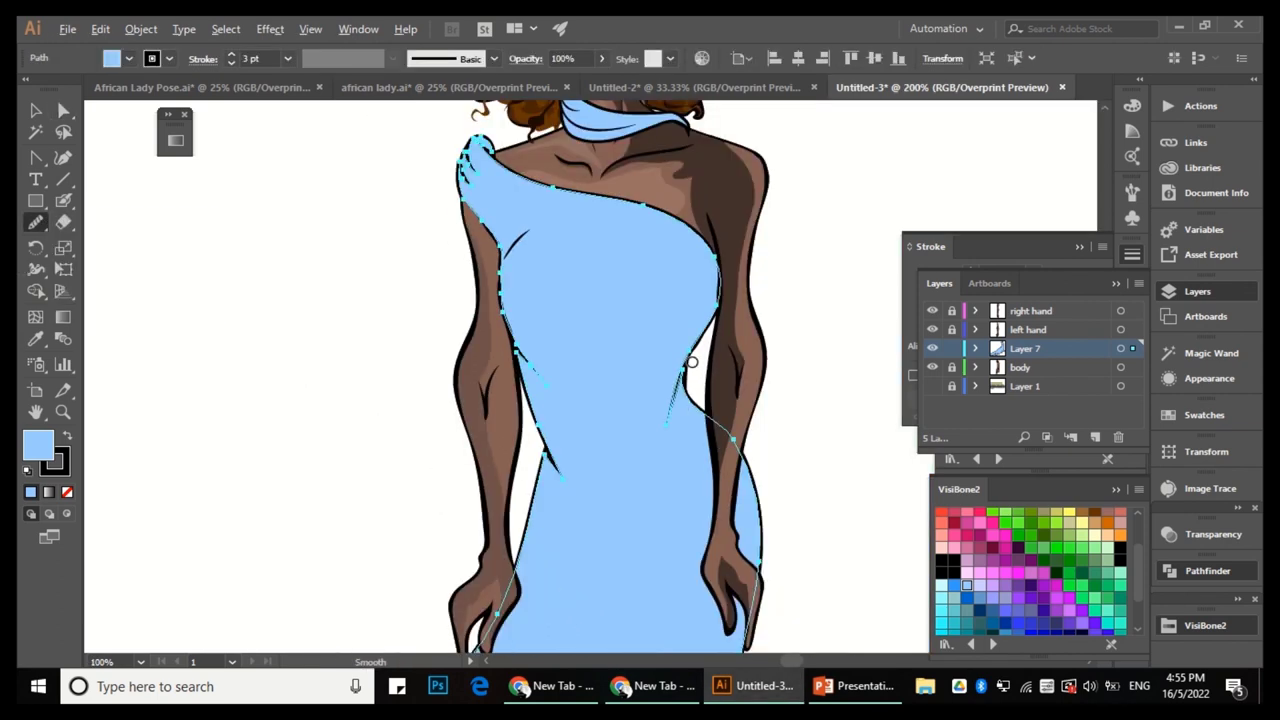
Reposition the anchors where the right waist fold meets the outline and curve the fold with the Curvature tool.
{"action": "scroll", "coordinate": [690, 362], "scroll_direction": "up", "scroll_amount": 1}
{"action": "key", "text": "a"}
{"action": "scroll", "coordinate": [680, 363], "scroll_direction": "up", "scroll_amount": 1}
{"action": "scroll", "coordinate": [634, 357], "scroll_direction": "down", "scroll_amount": 1}
{"action": "left_click_drag", "start_coordinate": [634, 352], "coordinate": [643, 343]}
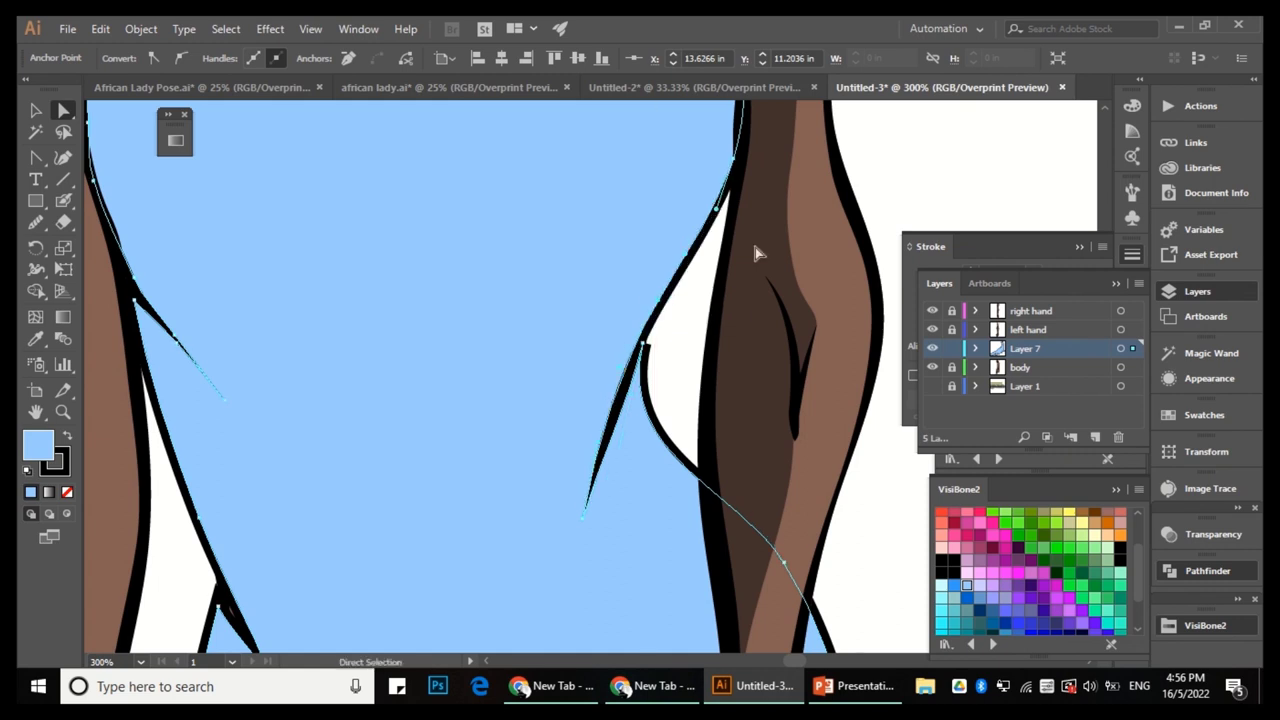
{"action": "scroll", "coordinate": [643, 387], "scroll_direction": "up", "scroll_amount": 1}
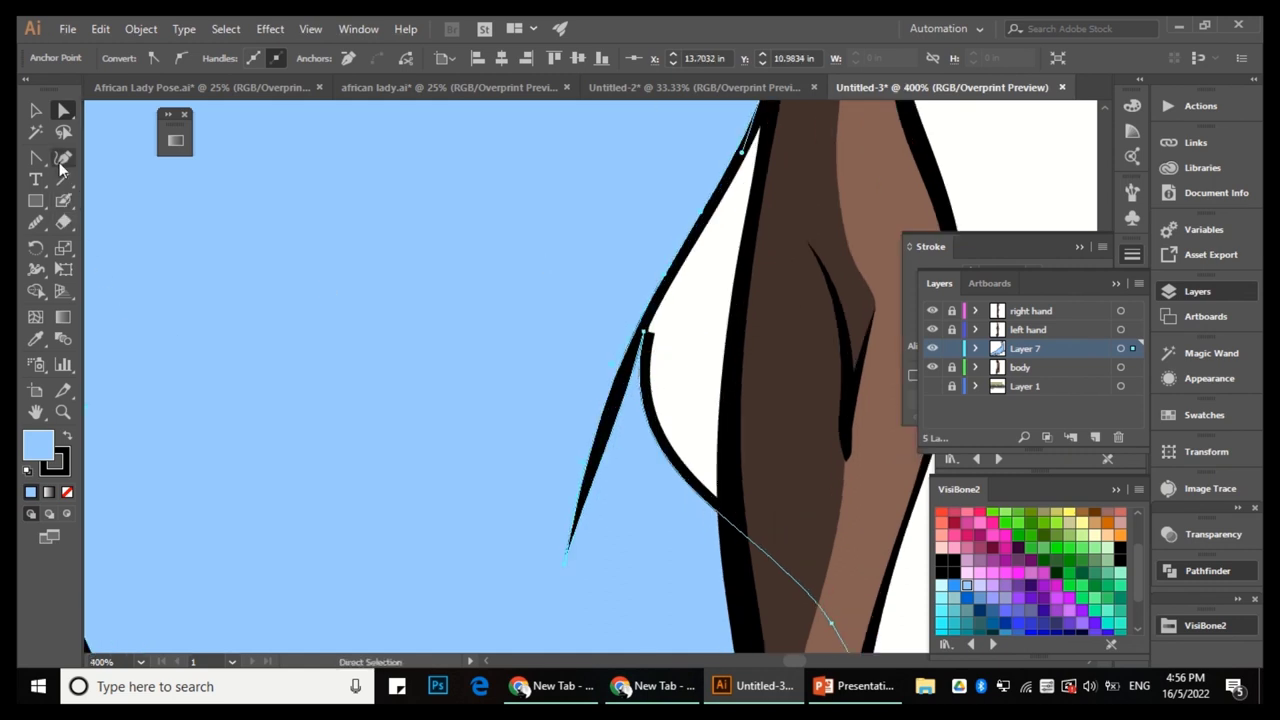
{"action": "left_click", "coordinate": [62, 158]}
{"action": "key", "text": "ctrl+z"}
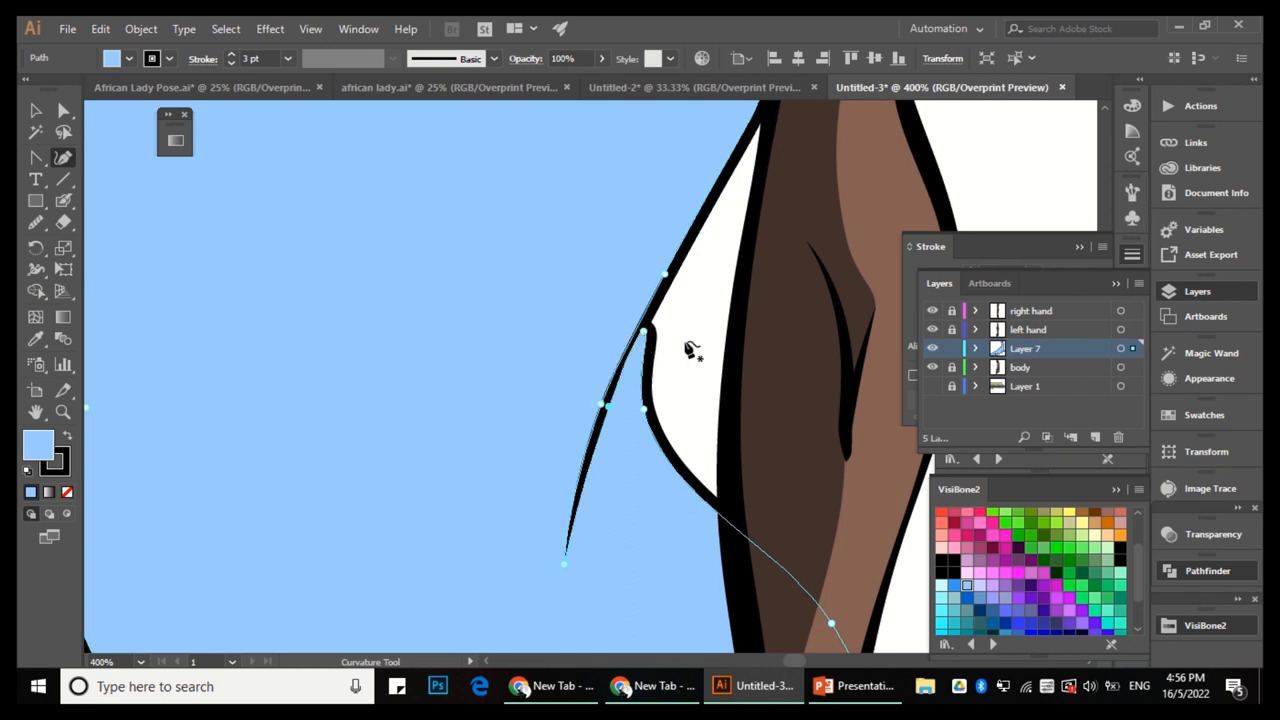
{"action": "scroll", "coordinate": [690, 350], "scroll_direction": "up", "scroll_amount": 2}
{"action": "scroll", "coordinate": [662, 290], "scroll_direction": "right", "scroll_amount": 2}
{"action": "key", "text": "ctrl+0"}
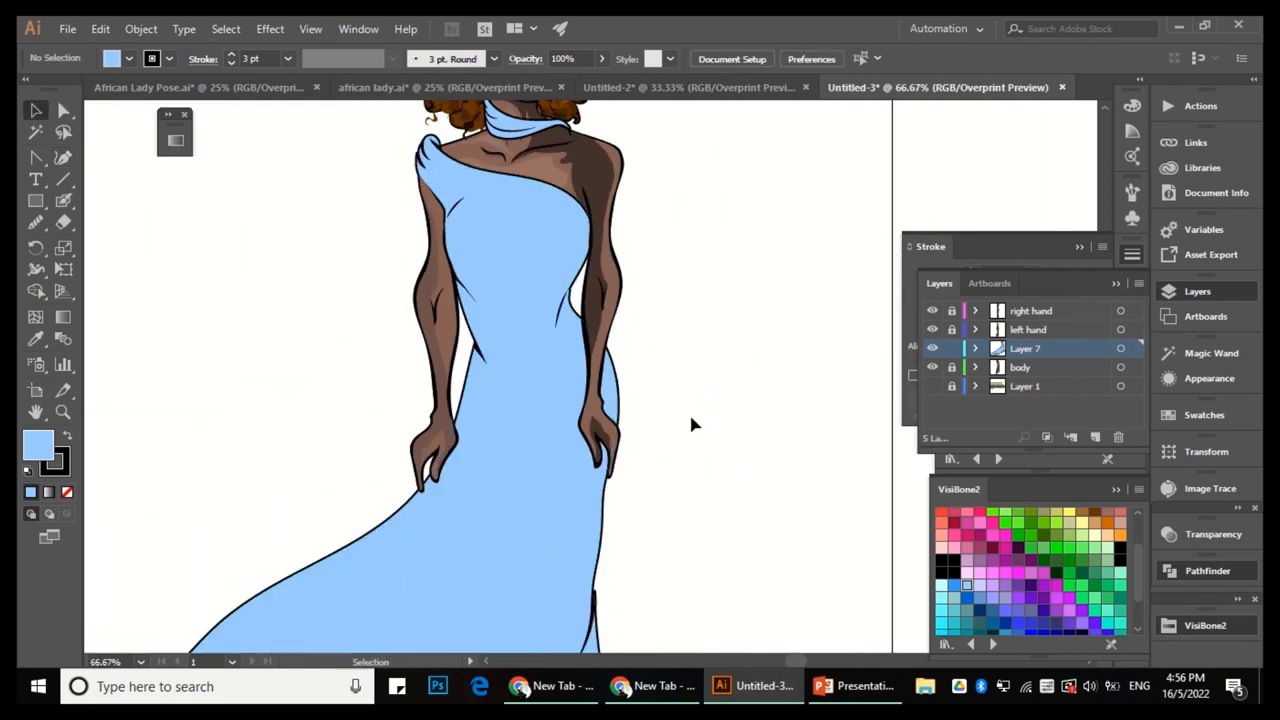
Adjust the anchor and handles at the top of the long fold on the skirt's right edge so it meets the outline cleanly.
{"action": "scroll", "coordinate": [691, 423], "scroll_direction": "up", "scroll_amount": 5}
{"action": "key", "text": "a"}
{"action": "left_click", "coordinate": [505, 440]}
{"action": "left_click_drag", "start_coordinate": [505, 423], "coordinate": [506, 372]}
{"action": "left_click", "coordinate": [514, 354]}
{"action": "left_click", "coordinate": [505, 380], "text": "alt"}
{"action": "scroll", "coordinate": [505, 380], "scroll_direction": "up", "scroll_amount": 1}
{"action": "left_click", "coordinate": [478, 355]}
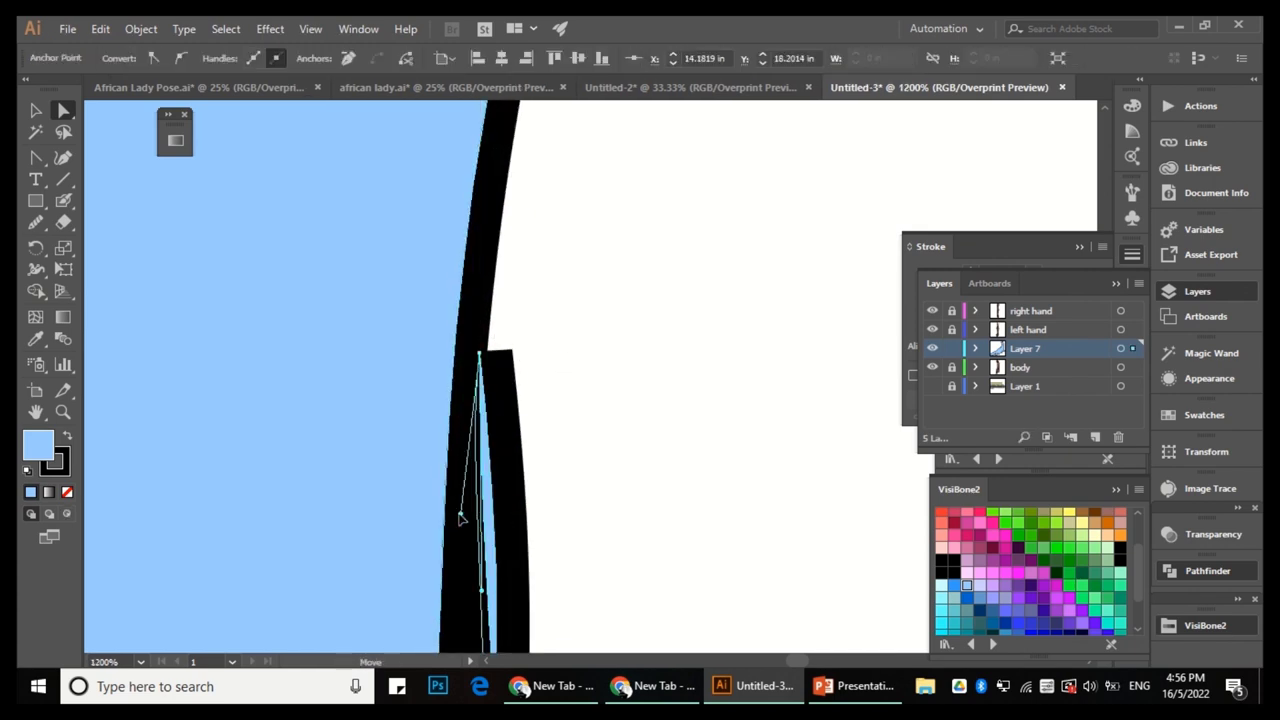
{"action": "left_click_drag", "start_coordinate": [491, 423], "coordinate": [514, 320]}
{"action": "left_click", "coordinate": [534, 277]}
{"action": "scroll", "coordinate": [614, 368], "scroll_direction": "down", "scroll_amount": 5}
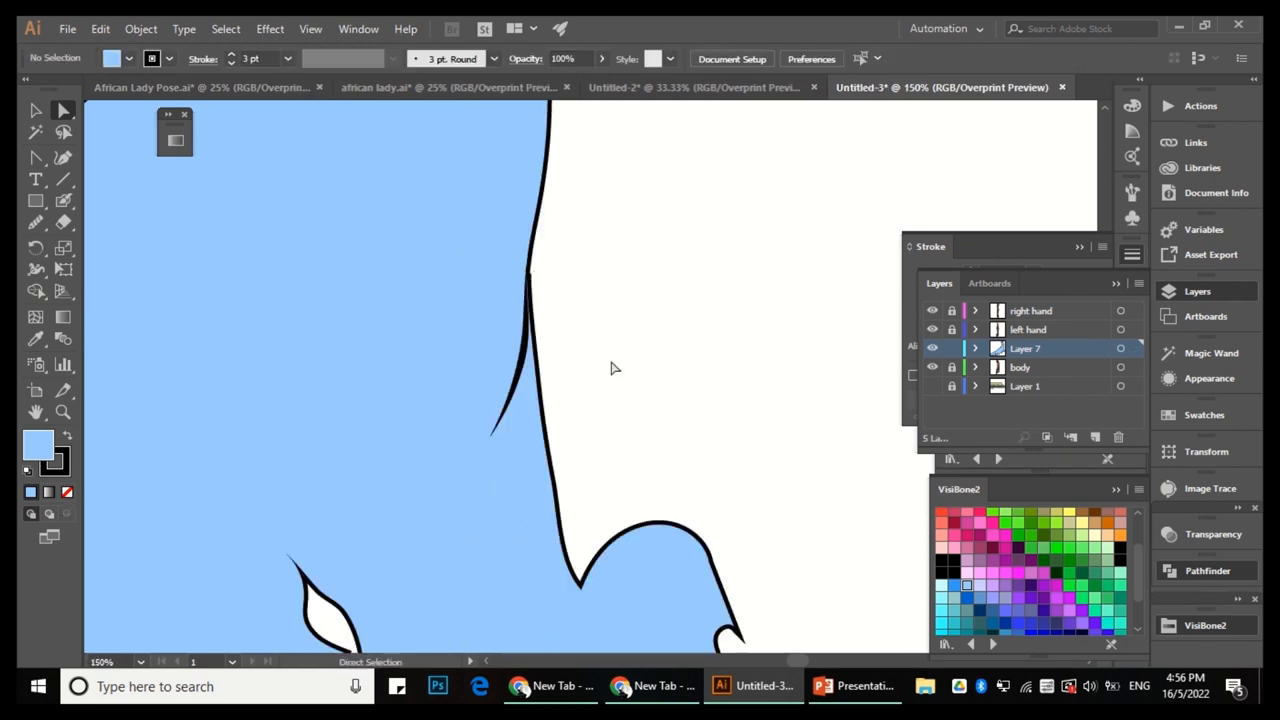
Examine the hem ruffles and the front slit of the dress.
{"action": "scroll", "coordinate": [474, 429], "scroll_direction": "down", "scroll_amount": 3}
{"action": "scroll", "coordinate": [397, 420], "scroll_direction": "up", "scroll_amount": 3}
{"action": "left_click", "coordinate": [397, 420]}
{"action": "scroll", "coordinate": [537, 560], "scroll_direction": "down", "scroll_amount": 3}
{"action": "scroll", "coordinate": [708, 436], "scroll_direction": "up", "scroll_amount": 3}
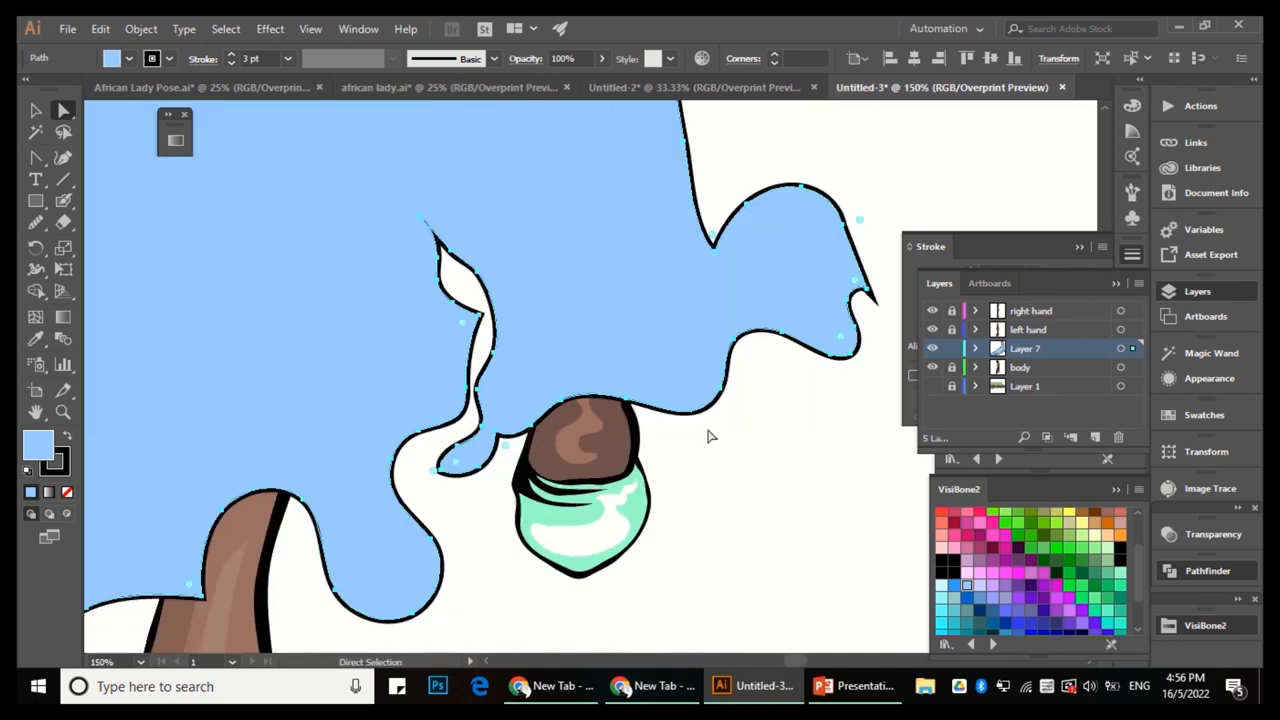
{"action": "scroll", "coordinate": [708, 436], "scroll_direction": "down", "scroll_amount": 5}
{"action": "left_click", "coordinate": [577, 509]}
{"action": "scroll", "coordinate": [556, 237], "scroll_direction": "up", "scroll_amount": 4}
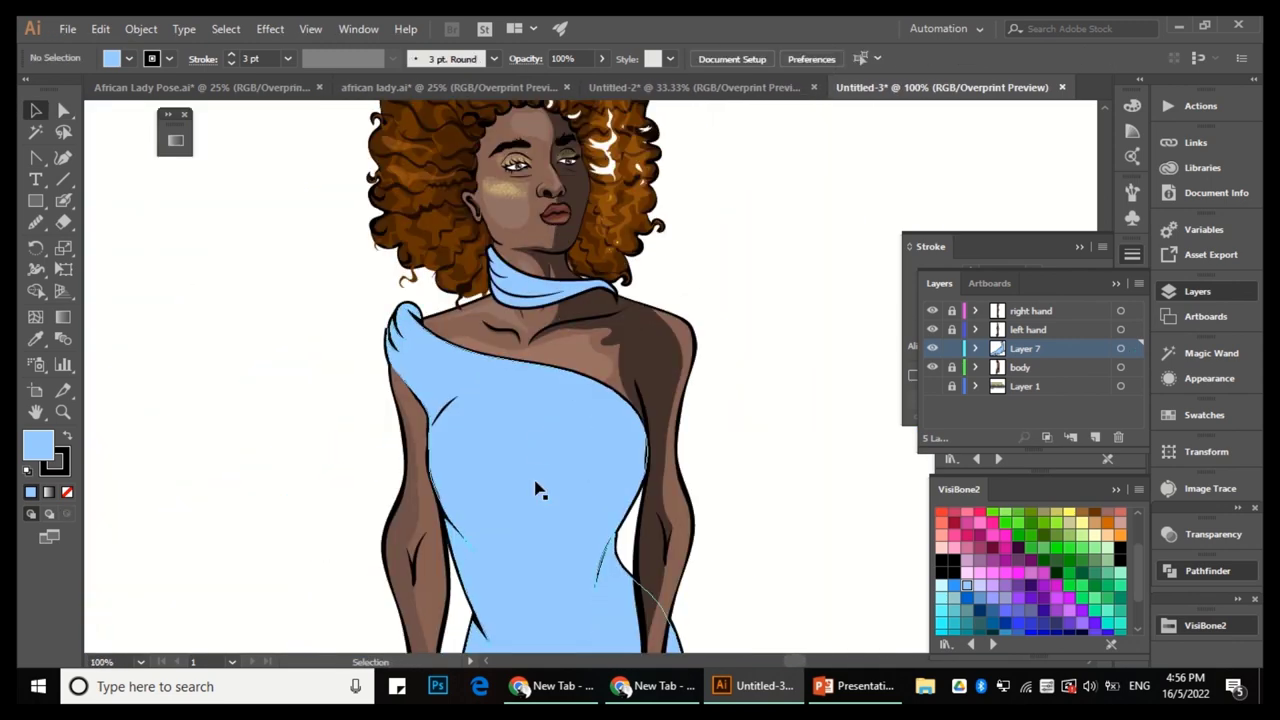
Copy the dress and paste it in front on a new layer between Layer 7 and the body layer.
{"action": "left_click", "coordinate": [543, 406]}
{"action": "left_click", "coordinate": [500, 290]}
{"action": "key", "text": "ctrl+a"}
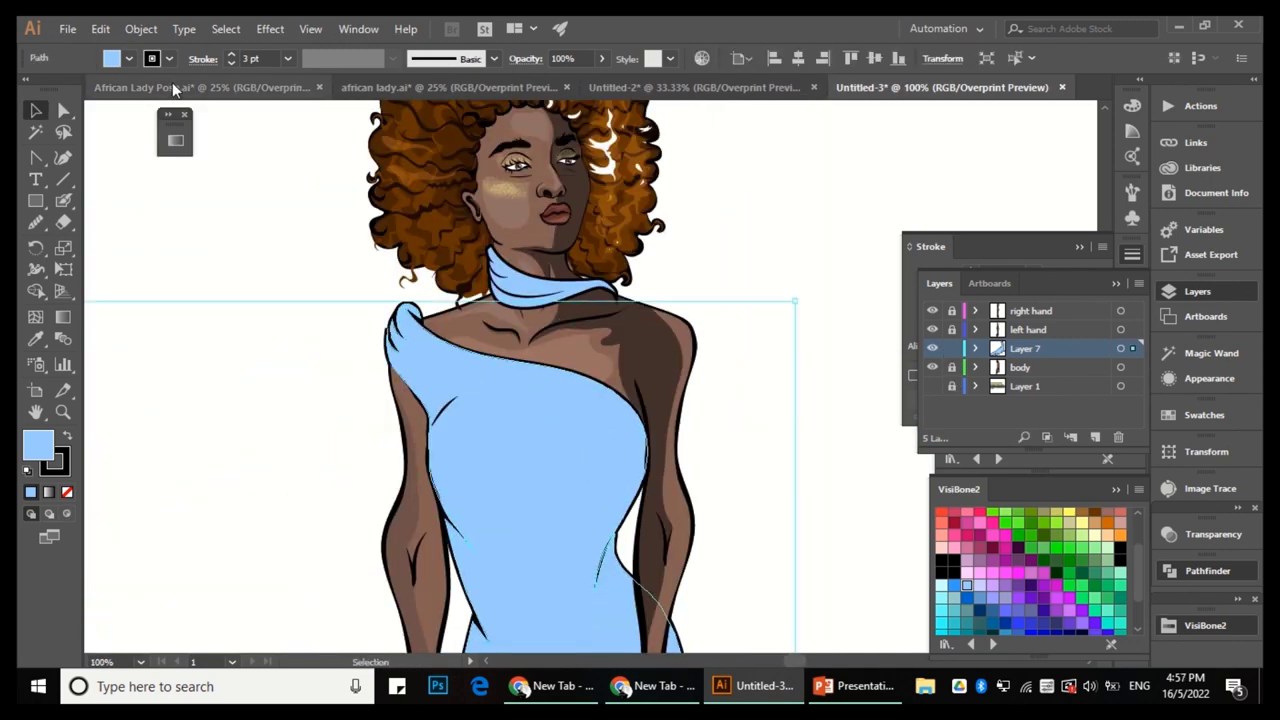
{"action": "left_click", "coordinate": [100, 28]}
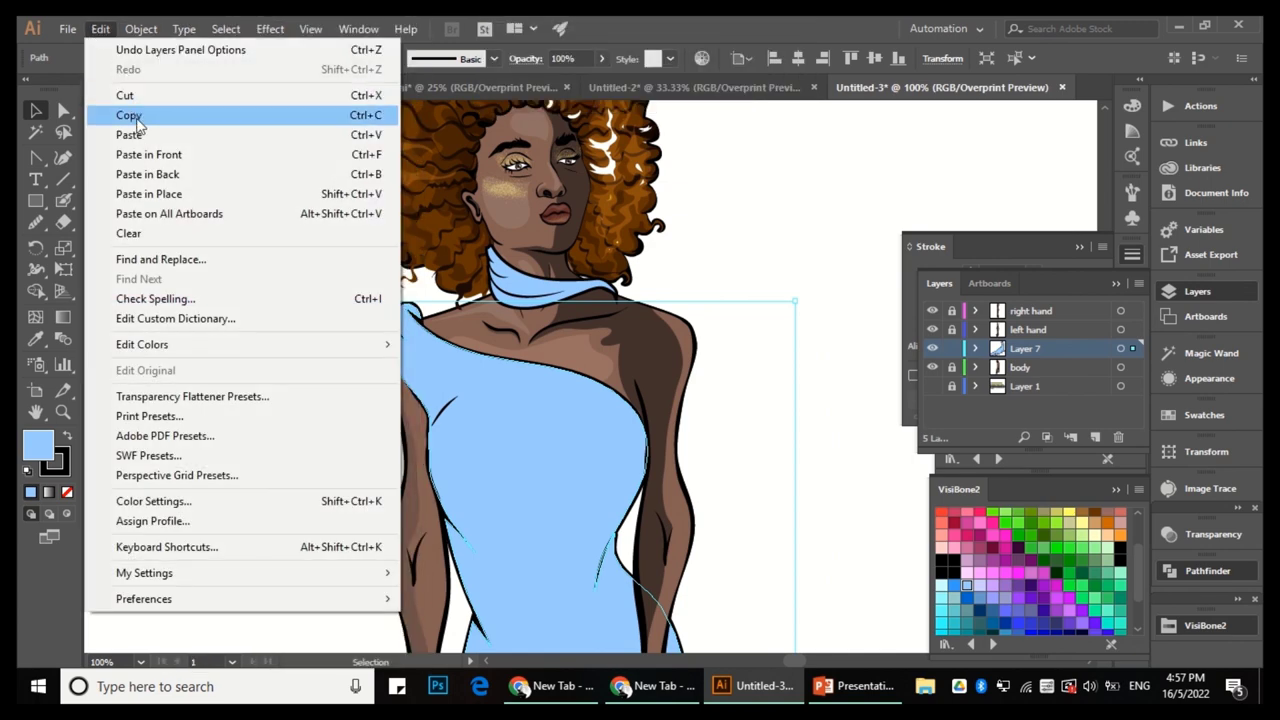
{"action": "left_click", "coordinate": [128, 115]}
{"action": "left_click", "coordinate": [1040, 367]}
{"action": "left_click", "coordinate": [104, 32]}
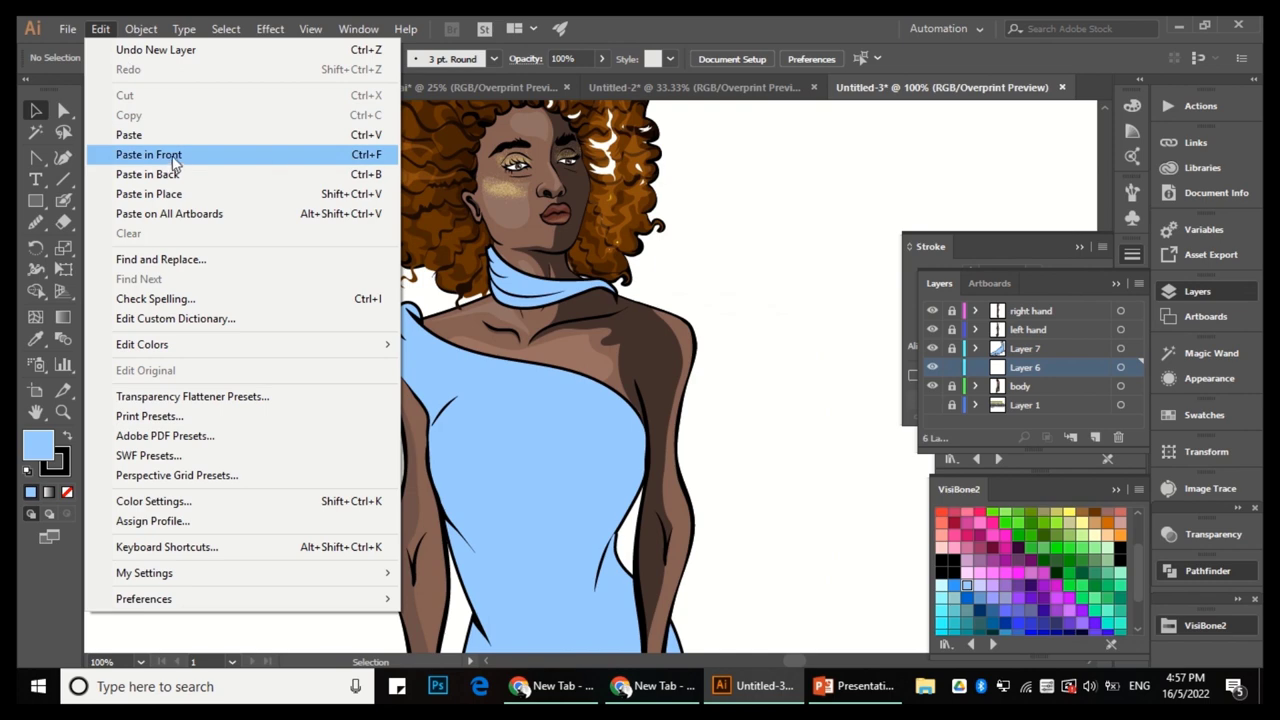
{"action": "left_click", "coordinate": [372, 161]}
Shift the dress copy slightly upward and turn it into a shadow with black fill, no stroke and 43% opacity.
{"action": "left_click_drag", "start_coordinate": [546, 428], "coordinate": [538, 411]}
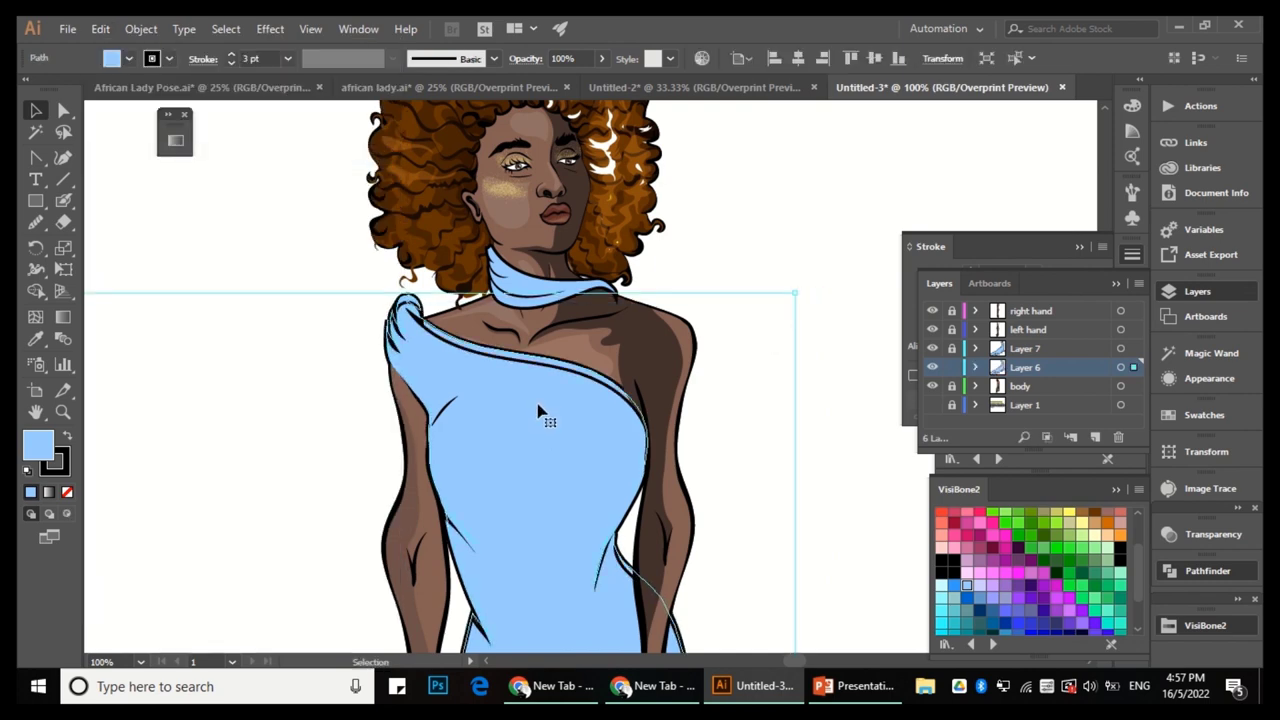
{"action": "left_click", "coordinate": [66, 438]}
{"action": "left_click_drag", "start_coordinate": [579, 84], "coordinate": [557, 82]}
{"action": "scroll", "coordinate": [457, 323], "scroll_direction": "up", "scroll_amount": 3}
Redraw the shadow's edge at the left shoulder with the Pencil tool so it no longer sticks out beyond the dress.
{"action": "left_click", "coordinate": [36, 222]}
{"action": "left_click", "coordinate": [116, 244]}
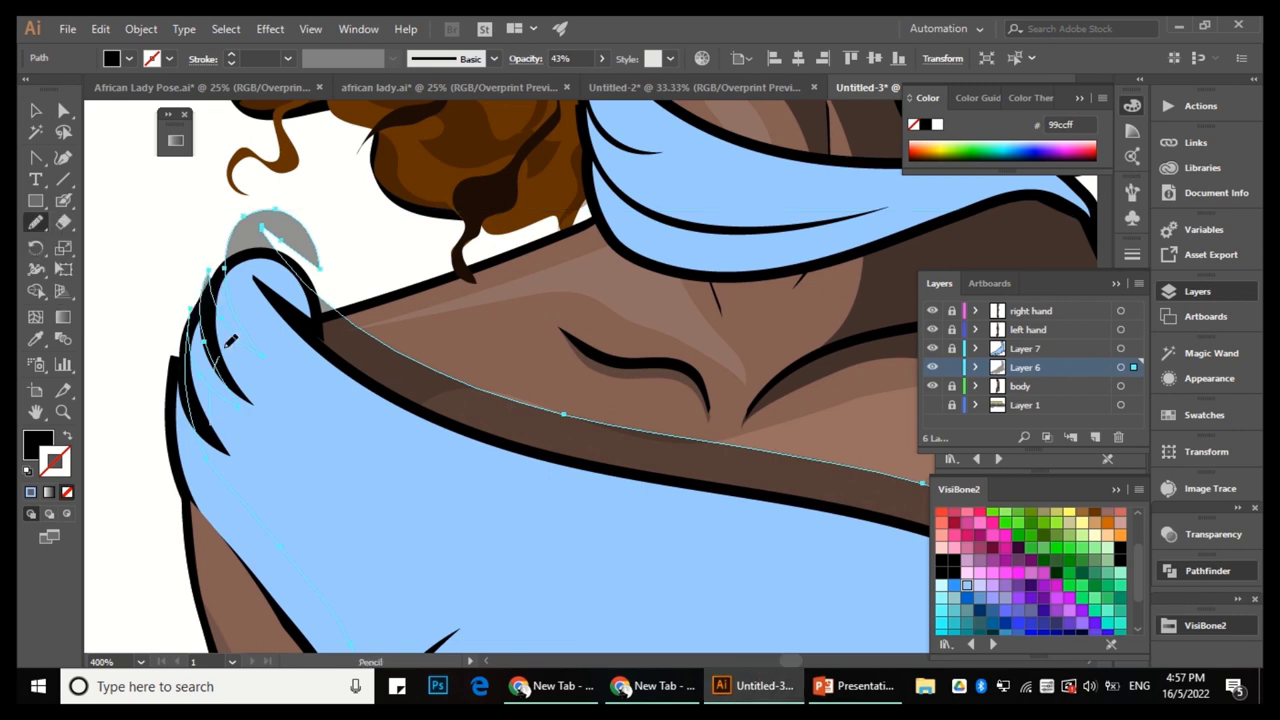
{"action": "scroll", "coordinate": [300, 287], "scroll_direction": "down", "scroll_amount": 4}
{"action": "key", "text": "a"}
{"action": "key", "text": "ctrl+shift+a"}
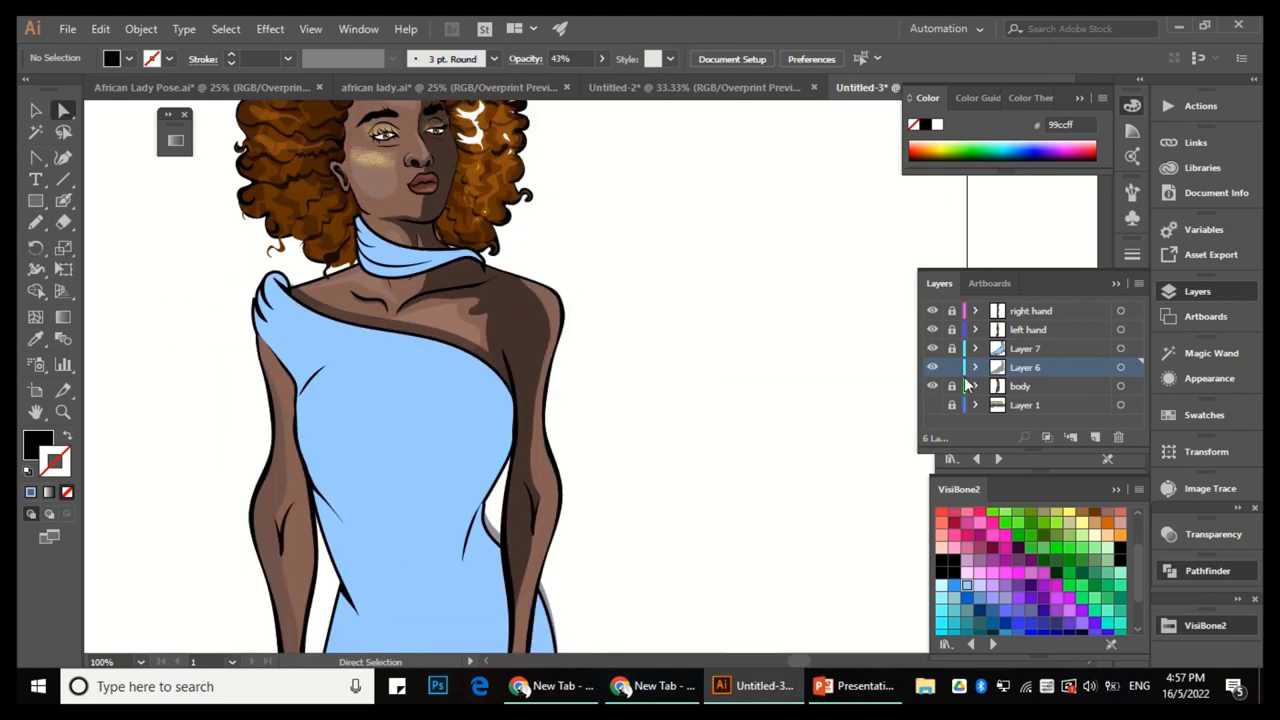
Lock Layer 6, unlock Layer 7 and extend the dress's left shoulder with the Pencil tool into a pointed strap toward the neck.
{"action": "left_click", "coordinate": [300, 285]}
{"action": "scroll", "coordinate": [228, 272], "scroll_direction": "up", "scroll_amount": 3}
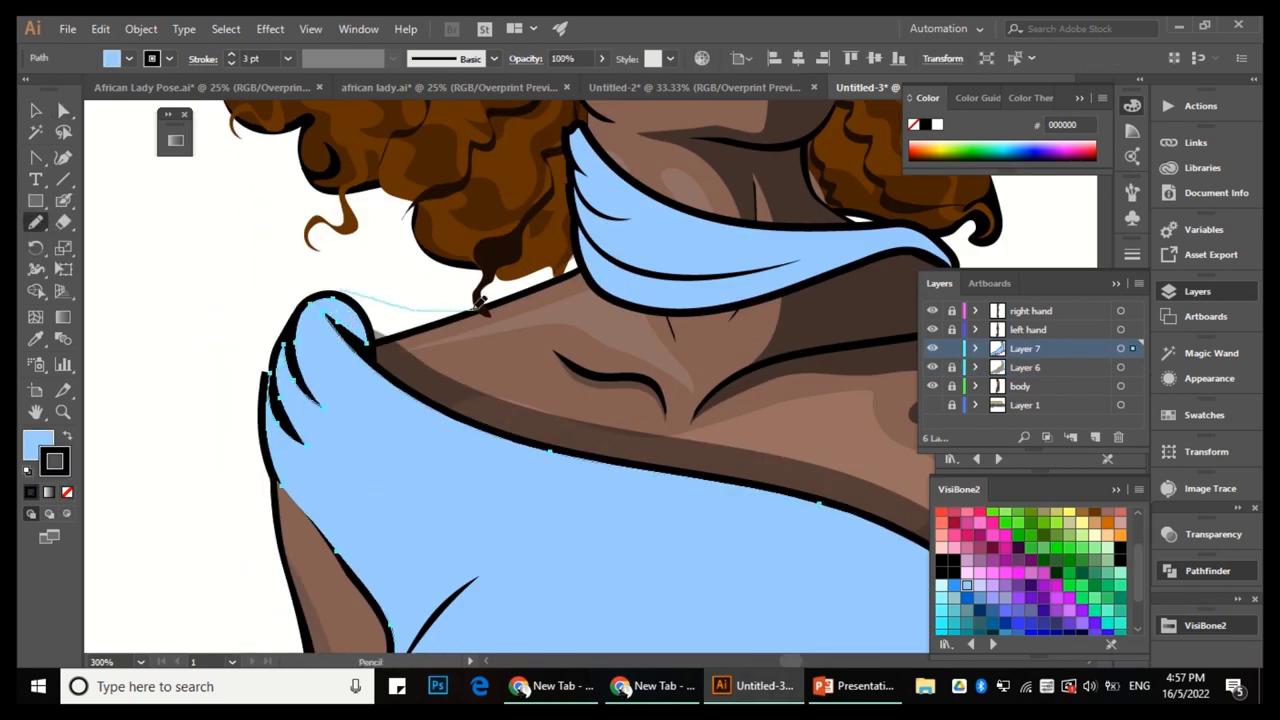
{"action": "left_click_drag", "start_coordinate": [368, 332], "coordinate": [368, 338]}
{"action": "scroll", "coordinate": [350, 320], "scroll_direction": "up", "scroll_amount": 3}
Refine the shoulder strap's lower edge and tip by adjusting its anchors and handles, and deselect the dress.
{"action": "key", "text": "a"}
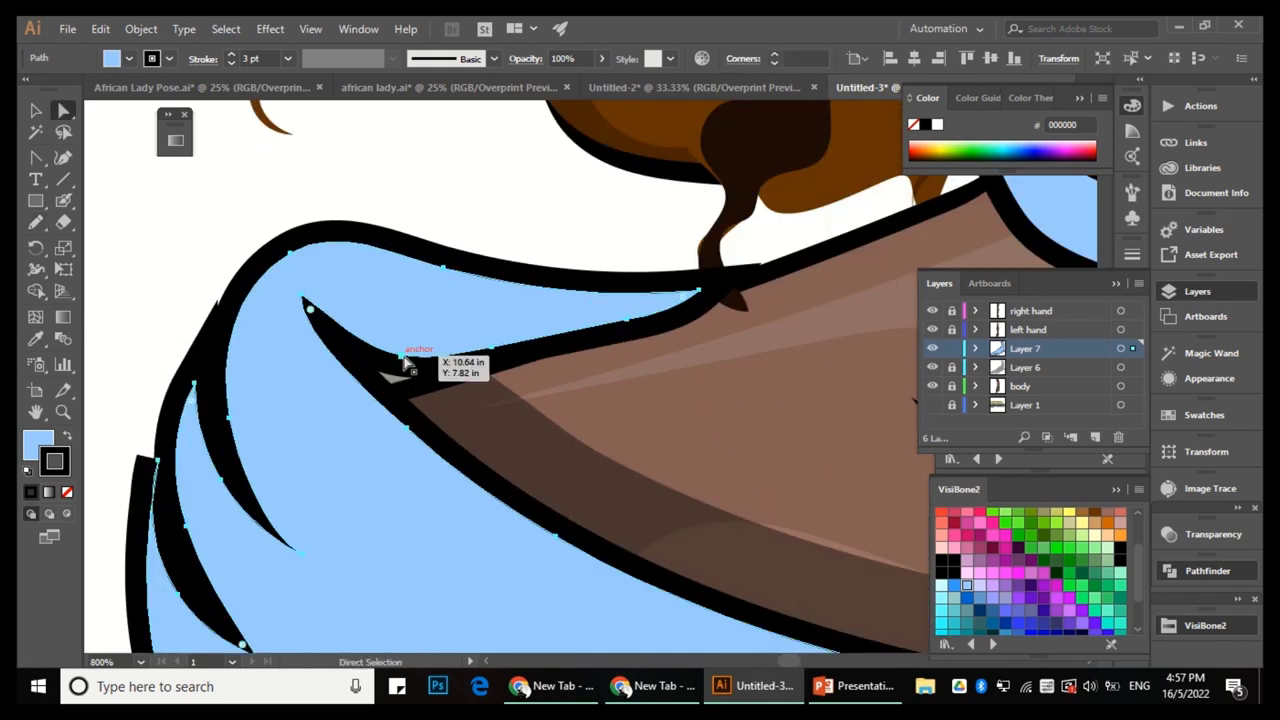
{"action": "left_click_drag", "start_coordinate": [700, 289], "coordinate": [663, 306]}
{"action": "scroll", "coordinate": [663, 306], "scroll_direction": "up", "scroll_amount": 2}
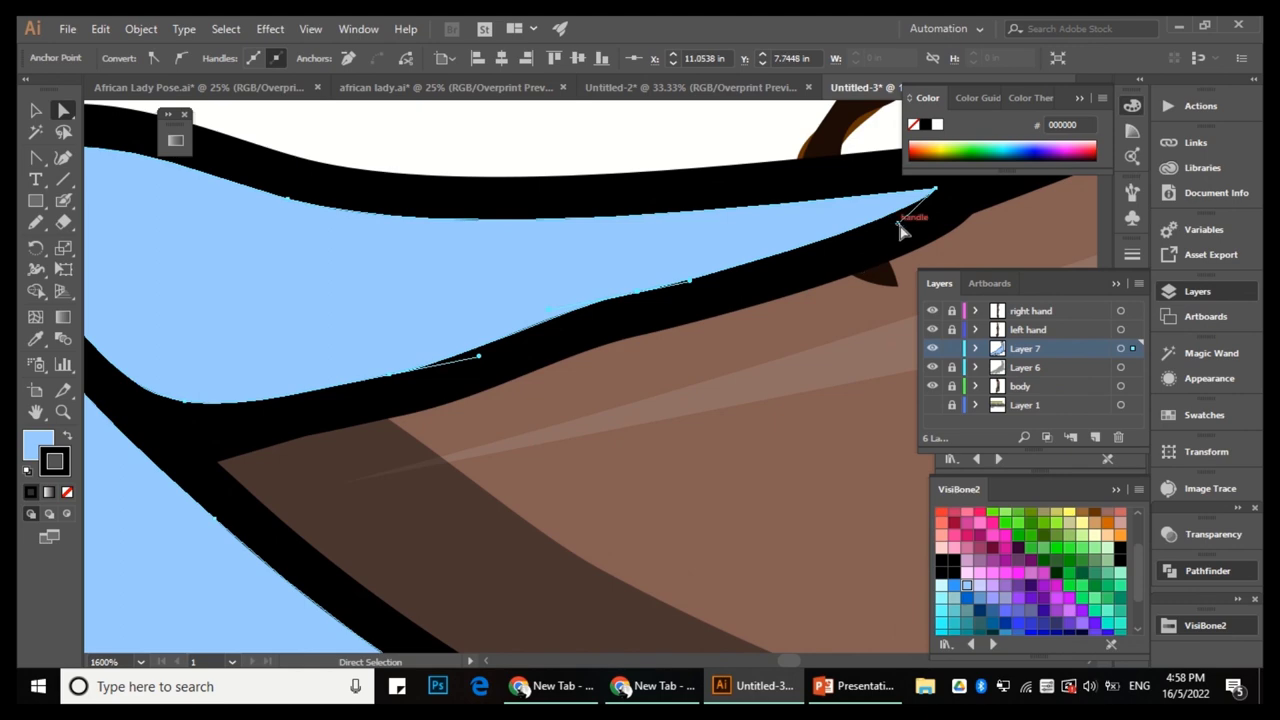
{"action": "scroll", "coordinate": [743, 270], "scroll_direction": "down", "scroll_amount": 2}
{"action": "scroll", "coordinate": [743, 270], "scroll_direction": "up", "scroll_amount": 1}
{"action": "scroll", "coordinate": [451, 300], "scroll_direction": "down", "scroll_amount": 6}
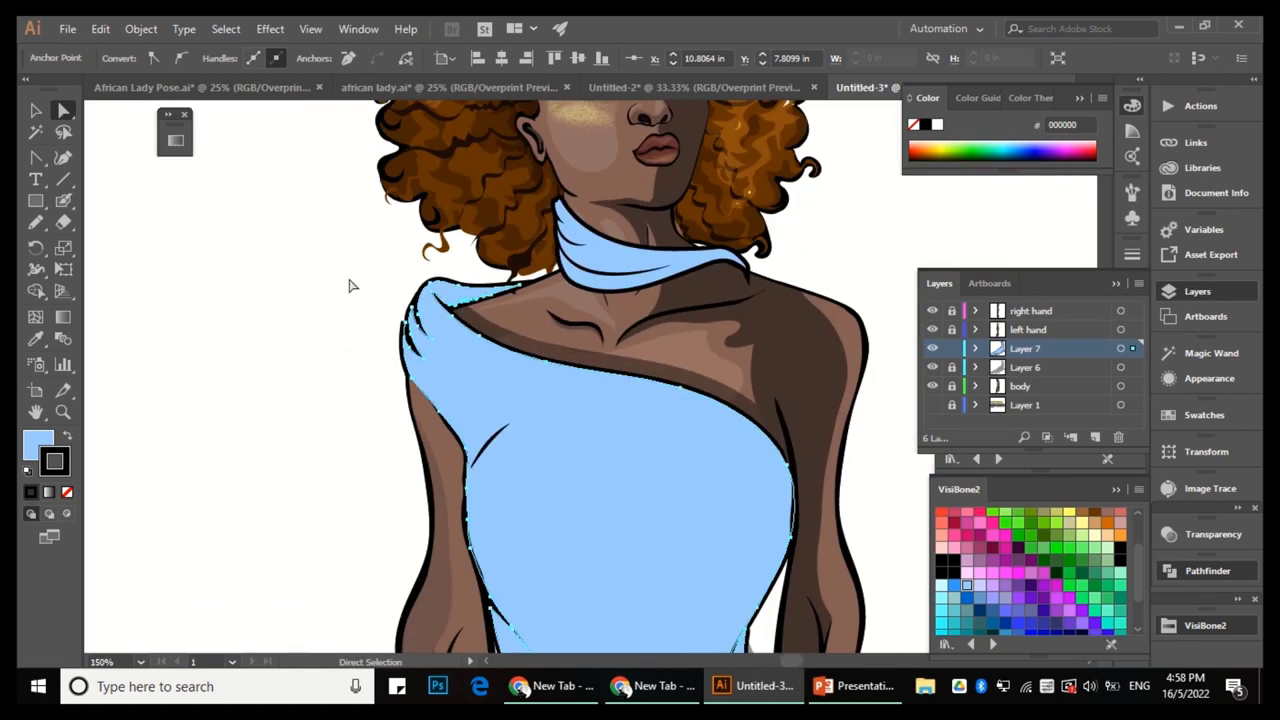
{"action": "left_click", "coordinate": [618, 224]}
{"action": "scroll", "coordinate": [557, 286], "scroll_direction": "down", "scroll_amount": 2}
{"action": "scroll", "coordinate": [600, 290], "scroll_direction": "down", "scroll_amount": 1}
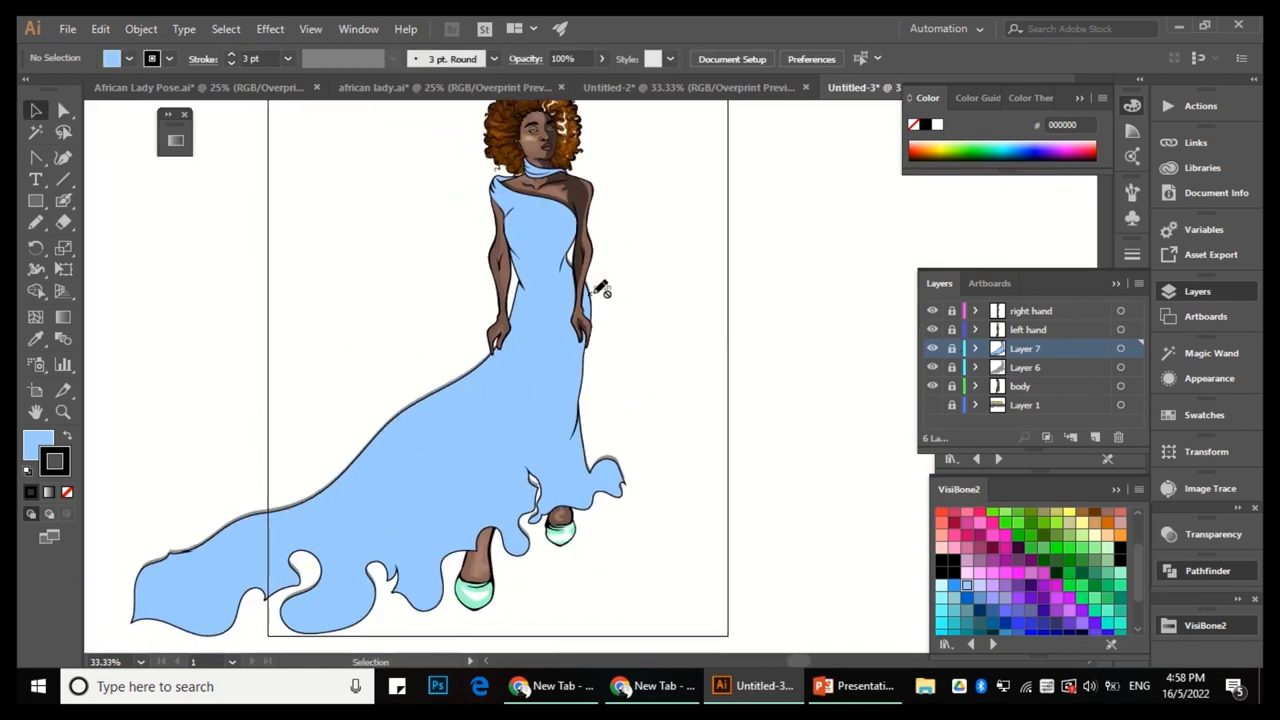
Unlock Layer 6 and cut the dress shadow off across the bust with the Pencil tool, keeping only the neckline part.
{"action": "left_click", "coordinate": [951, 367]}
{"action": "key", "text": "ctrl+a"}
{"action": "key", "text": "n"}
{"action": "scroll", "coordinate": [548, 212], "scroll_direction": "up", "scroll_amount": 3}
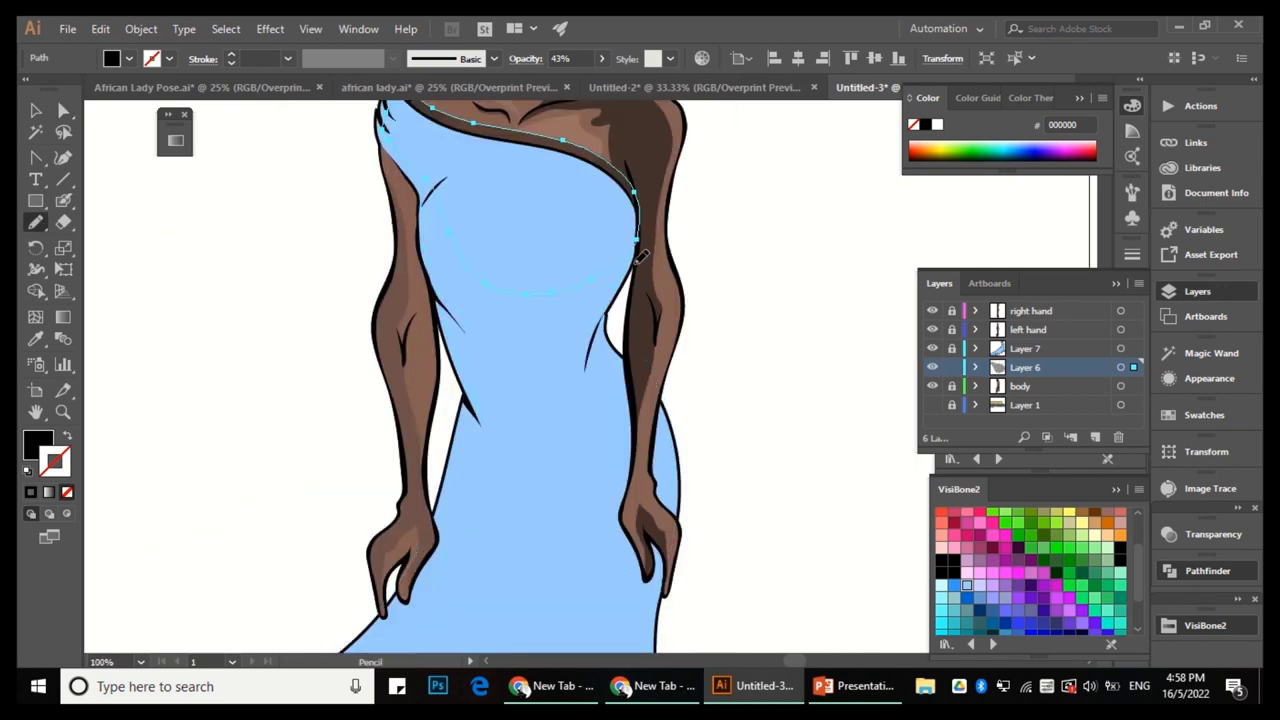
{"action": "key", "text": "v"}
{"action": "left_click", "coordinate": [720, 257]}
{"action": "scroll", "coordinate": [720, 257], "scroll_direction": "down", "scroll_amount": 3}
{"action": "scroll", "coordinate": [560, 250], "scroll_direction": "up", "scroll_amount": 3}
Copy the neckpiece onto Layer 6 as a black shadow at 43% opacity and offset it slightly below the neckpiece.
{"action": "left_click", "coordinate": [545, 235]}
{"action": "left_click", "coordinate": [583, 262]}
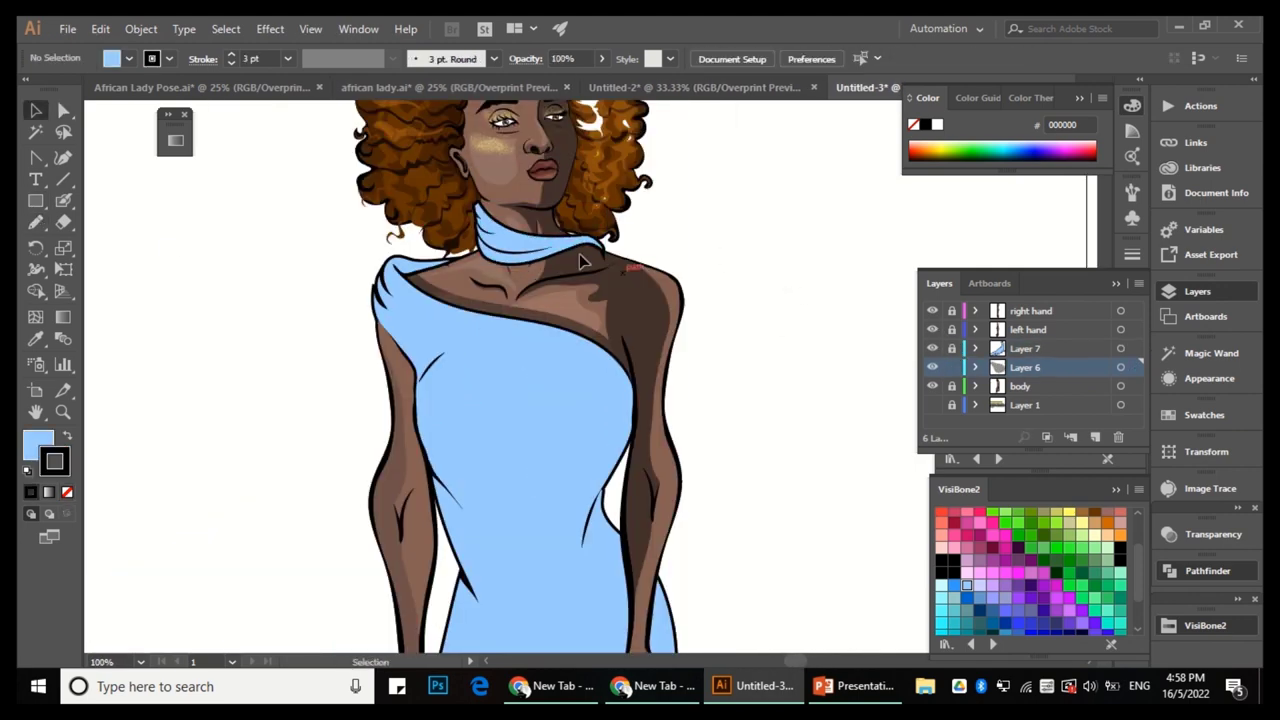
{"action": "scroll", "coordinate": [583, 262], "scroll_direction": "up", "scroll_amount": 2}
{"action": "left_click", "coordinate": [537, 246]}
{"action": "left_click", "coordinate": [251, 357]}
{"action": "left_click", "coordinate": [523, 351]}
{"action": "scroll", "coordinate": [523, 351], "scroll_direction": "up", "scroll_amount": 4}
{"action": "left_click_drag", "start_coordinate": [634, 263], "coordinate": [634, 261]}
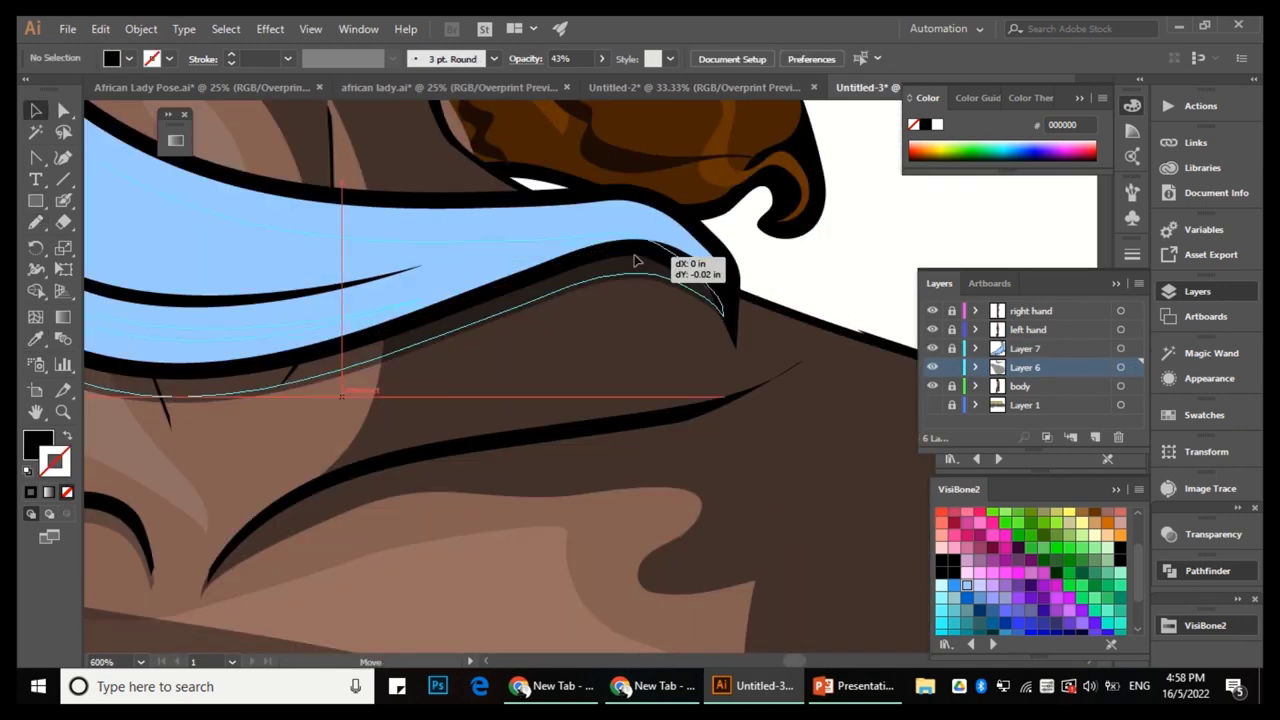
Place a second shadow shape slightly above the neckpiece's upper edge and deselect it.
{"action": "scroll", "coordinate": [611, 315], "scroll_direction": "down", "scroll_amount": 2}
{"action": "scroll", "coordinate": [480, 345], "scroll_direction": "up", "scroll_amount": 1}
{"action": "left_click_drag", "start_coordinate": [482, 346], "coordinate": [480, 322]}
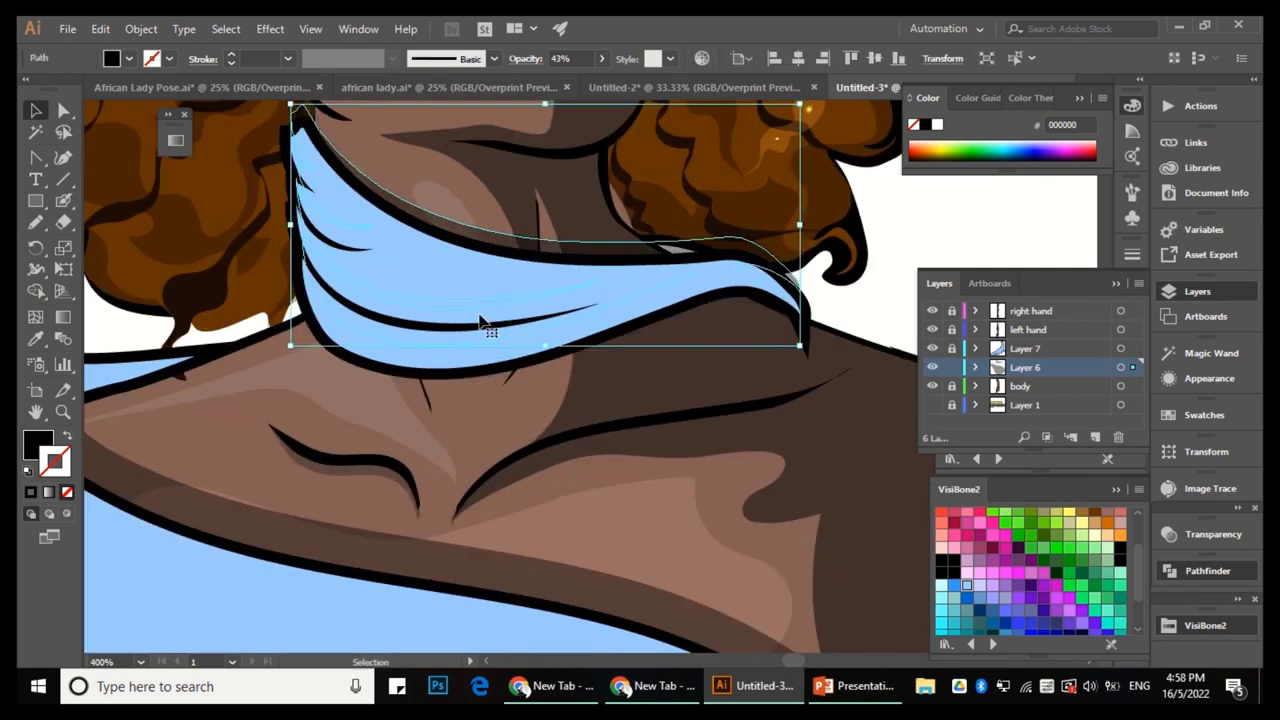
{"action": "key", "text": "ctrl+shift+a"}
{"action": "scroll", "coordinate": [480, 322], "scroll_direction": "down", "scroll_amount": 6}
{"action": "scroll", "coordinate": [543, 228], "scroll_direction": "up", "scroll_amount": 7}
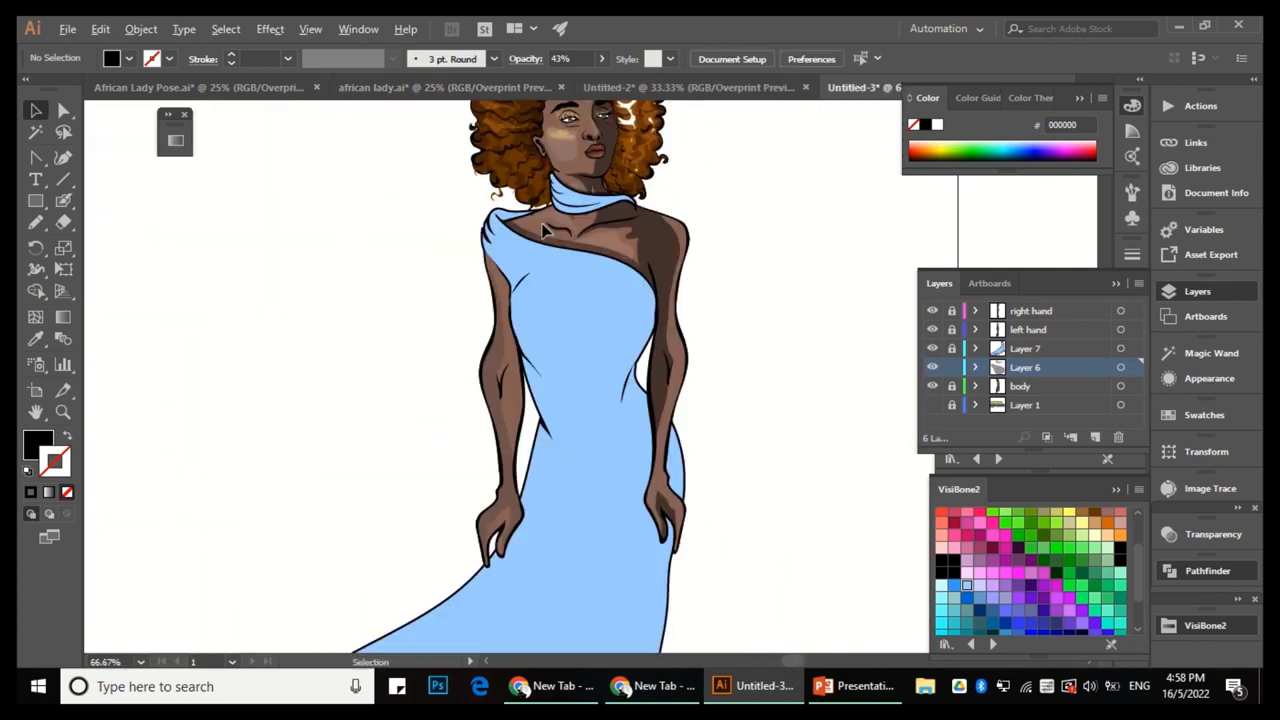
Select the dress and pull the tip of the lower left shoulder fold into a long crease toward the bust.
{"action": "left_click", "coordinate": [533, 284]}
{"action": "key", "text": "a"}
{"action": "left_click_drag", "start_coordinate": [533, 284], "coordinate": [571, 434]}
{"action": "scroll", "coordinate": [600, 445], "scroll_direction": "down", "scroll_amount": 3}
{"action": "left_click_drag", "start_coordinate": [487, 391], "coordinate": [609, 466]}
Bend the long lower shoulder crease and its outer edge with the Curvature tool.
{"action": "key", "text": "shift+grave"}
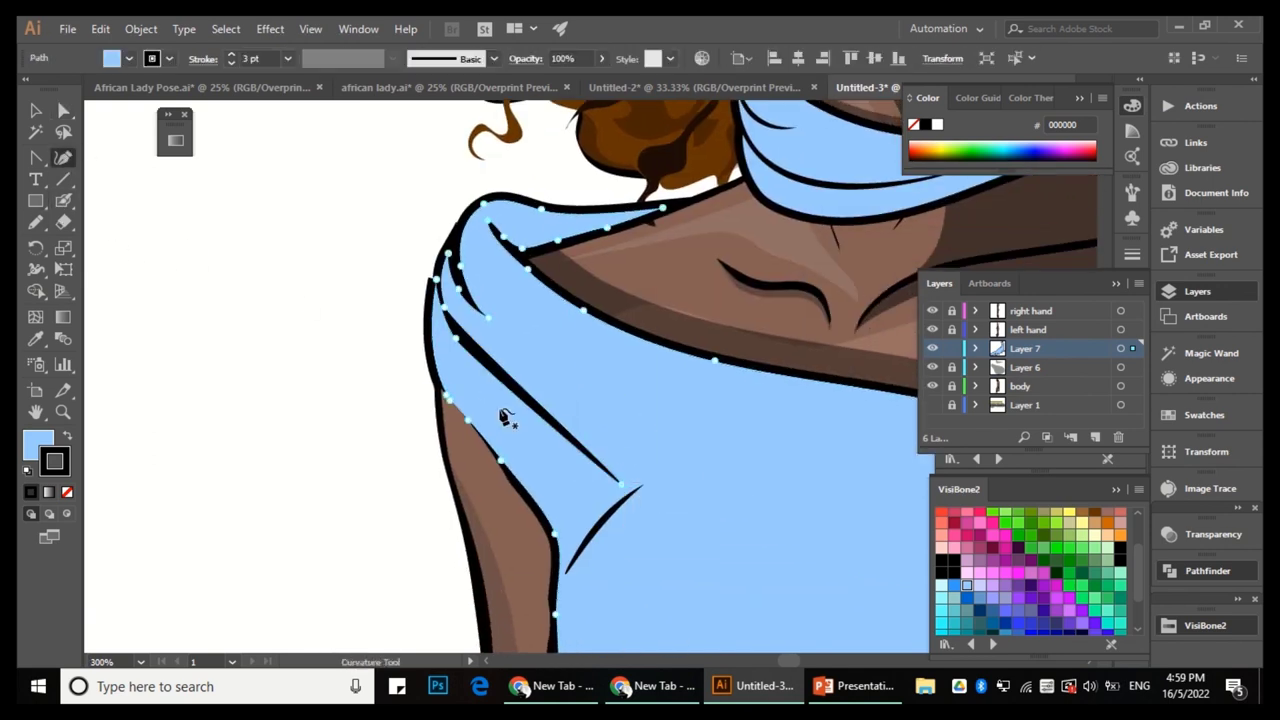
{"action": "scroll", "coordinate": [515, 412], "scroll_direction": "up", "scroll_amount": 1}
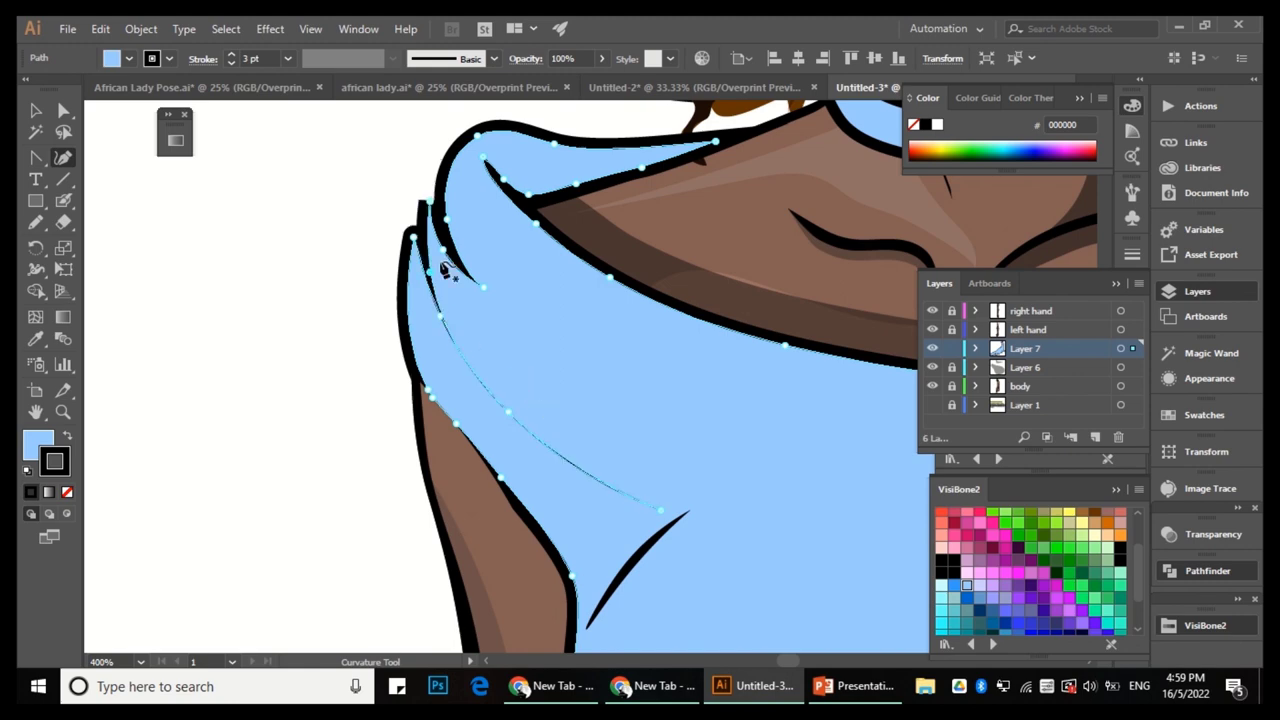
{"action": "scroll", "coordinate": [451, 314], "scroll_direction": "up", "scroll_amount": 3}
{"action": "scroll", "coordinate": [495, 222], "scroll_direction": "down", "scroll_amount": 2}
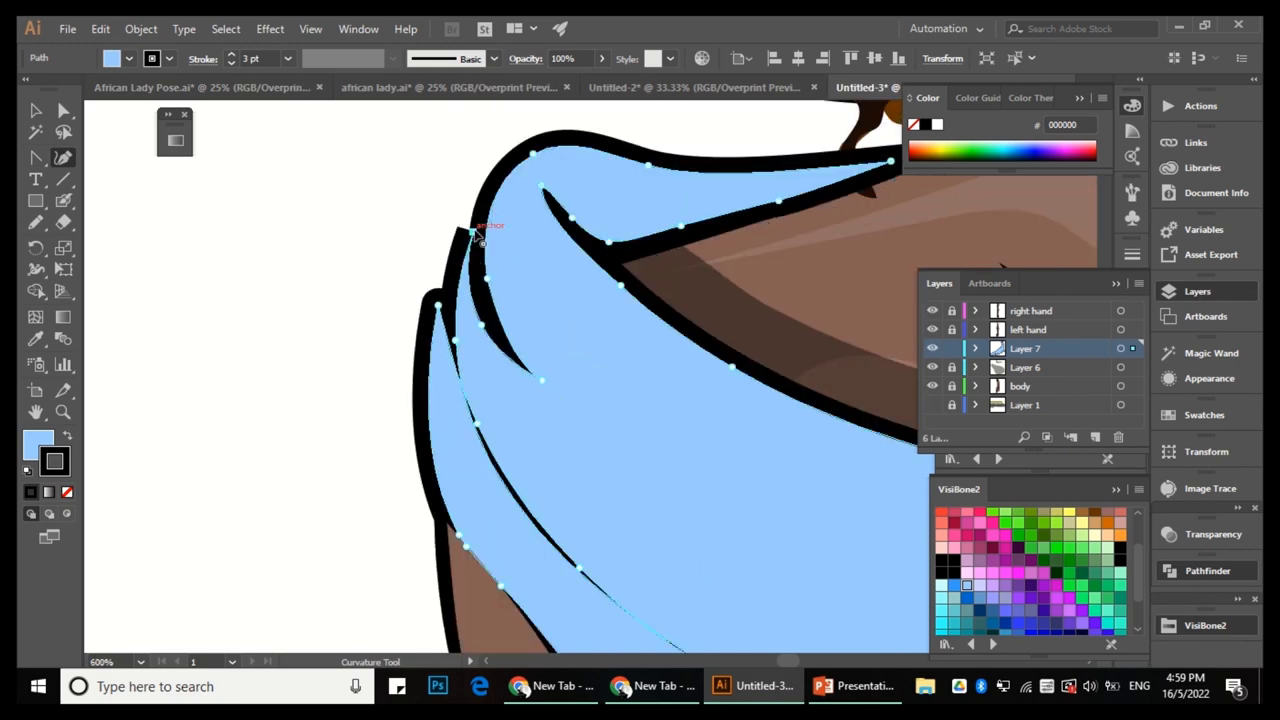
Redraw the lower shoulder crease of the dress with the Pencil tool so it sweeps further toward the bust.
{"action": "scroll", "coordinate": [563, 380], "scroll_direction": "down", "scroll_amount": 3}
{"action": "mouse_move", "coordinate": [631, 489]}
{"action": "left_mouse_down"}
{"action": "mouse_move", "coordinate": [580, 427]}
{"action": "mouse_move", "coordinate": [495, 417]}
{"action": "mouse_move", "coordinate": [475, 380]}
{"action": "left_mouse_up"}
{"action": "key", "text": "n"}
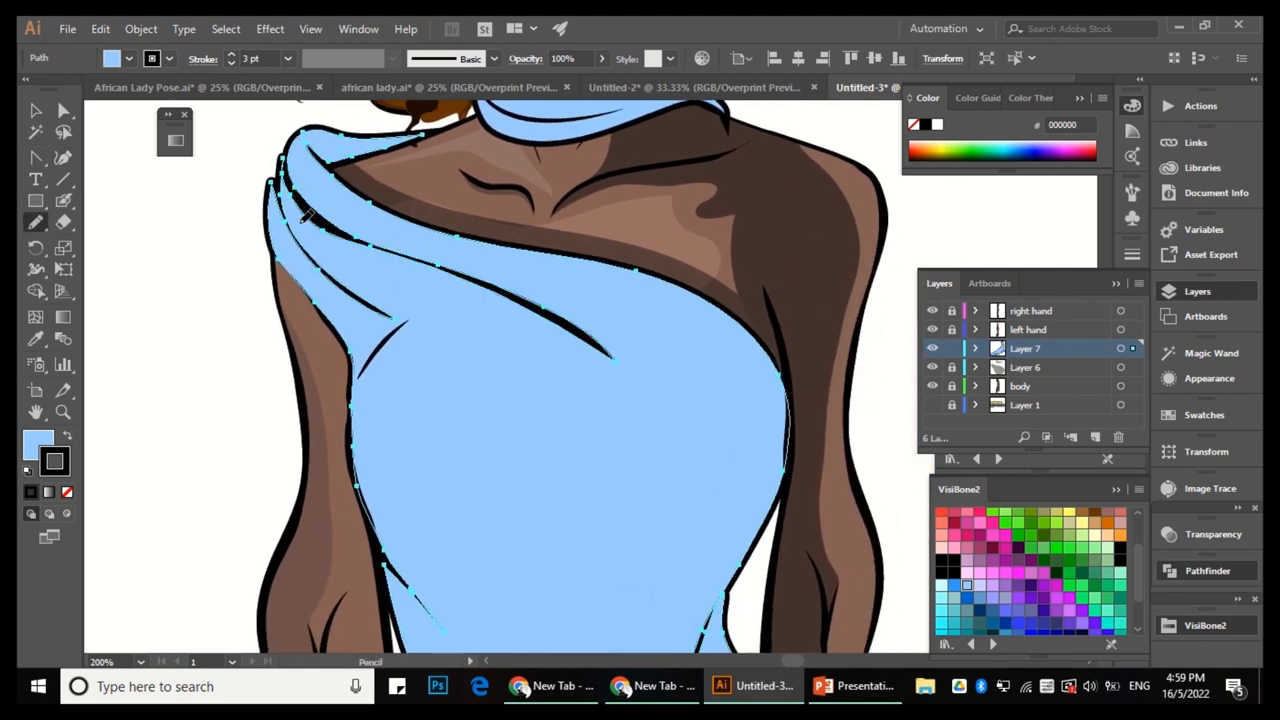
{"action": "mouse_move", "coordinate": [410, 306]}
{"action": "left_mouse_down"}
{"action": "mouse_move", "coordinate": [338, 285]}
{"action": "mouse_move", "coordinate": [319, 260]}
{"action": "mouse_move", "coordinate": [445, 320]}
{"action": "mouse_move", "coordinate": [537, 410]}
{"action": "mouse_move", "coordinate": [438, 334]}
{"action": "mouse_move", "coordinate": [362, 301]}
{"action": "left_mouse_up"}
{"action": "key", "text": "ctrl+z"}
{"action": "scroll", "coordinate": [365, 303], "scroll_direction": "up", "scroll_amount": 1}
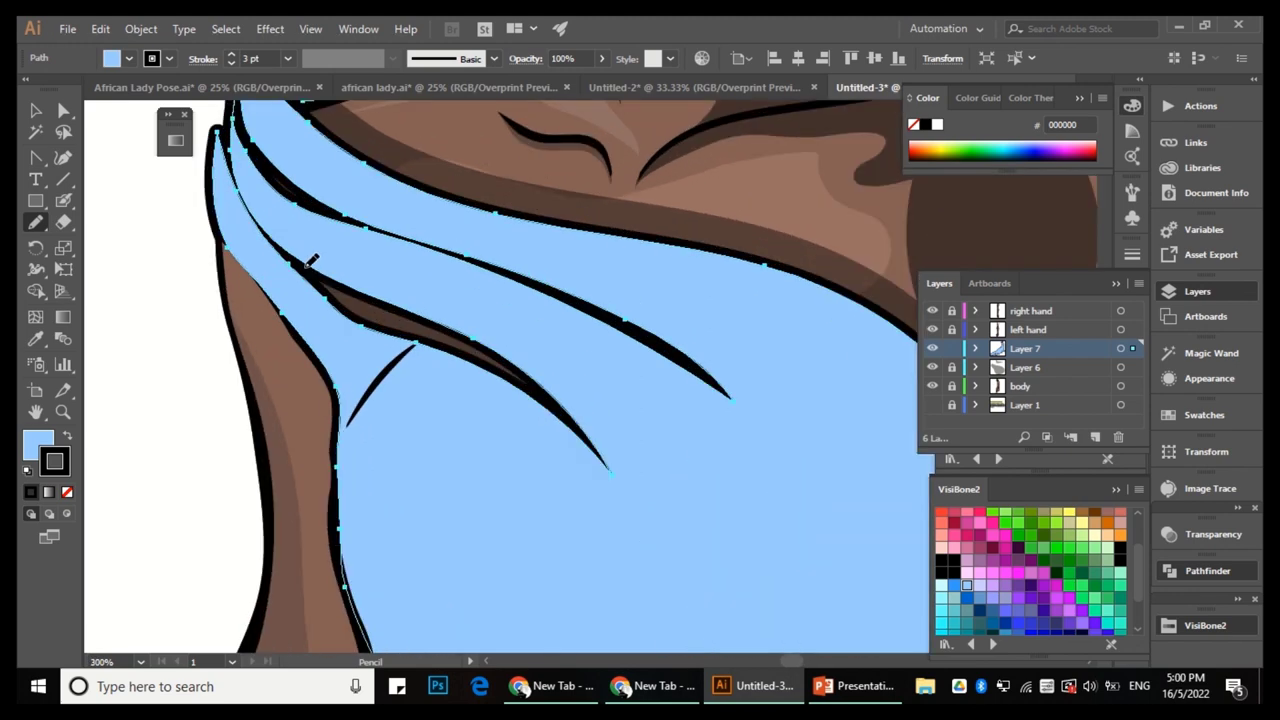
Reposition the anchor points on the underside of the lower crease to close the skin-coloured gap, and smooth the edge.
{"action": "key", "text": "a"}
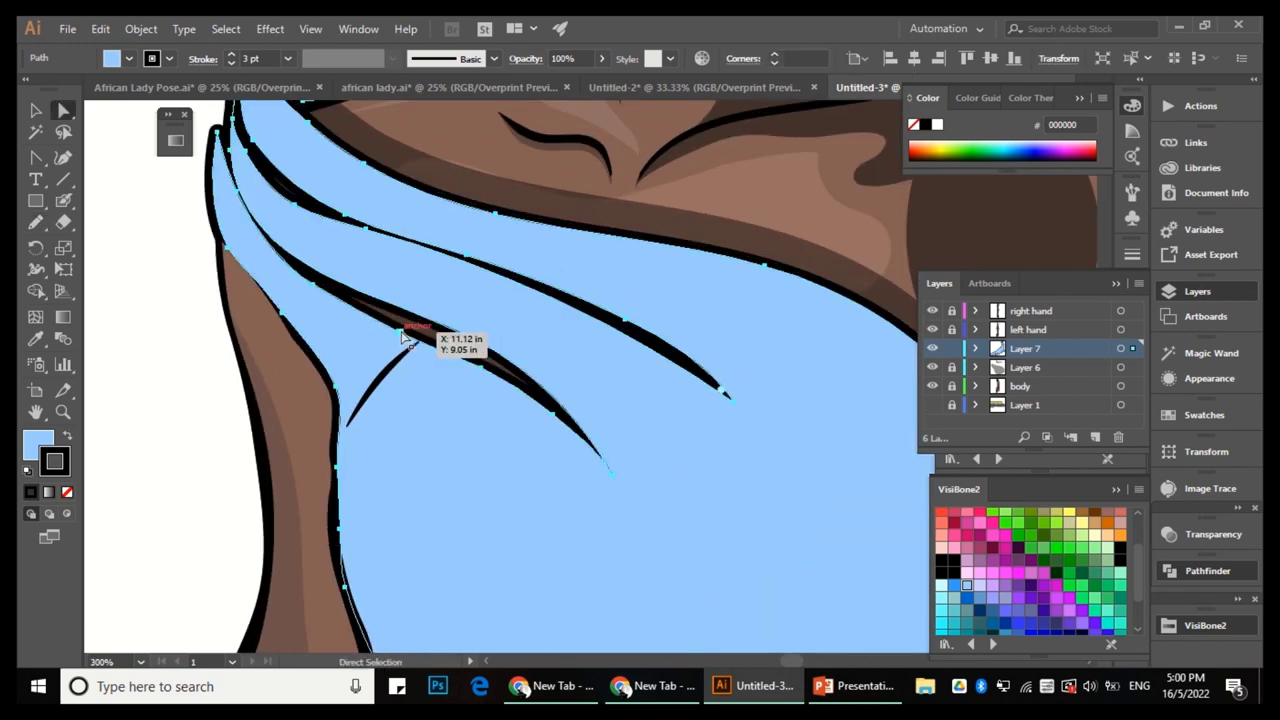
{"action": "left_click_drag", "start_coordinate": [486, 371], "coordinate": [487, 362]}
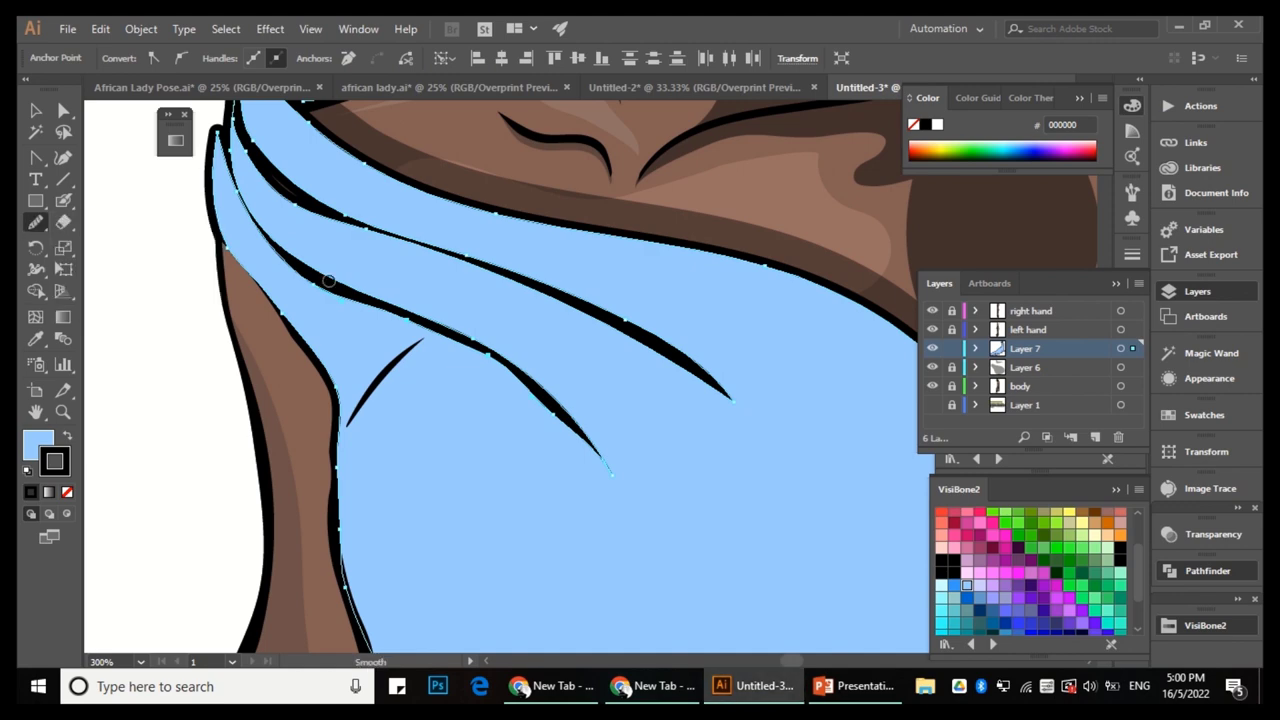
{"action": "key", "text": "v"}
{"action": "key", "text": "ctrl+shift+a"}
{"action": "key", "text": "ctrl+0"}
{"action": "scroll", "coordinate": [360, 270], "scroll_direction": "up", "scroll_amount": 5}
{"action": "key", "text": "a"}
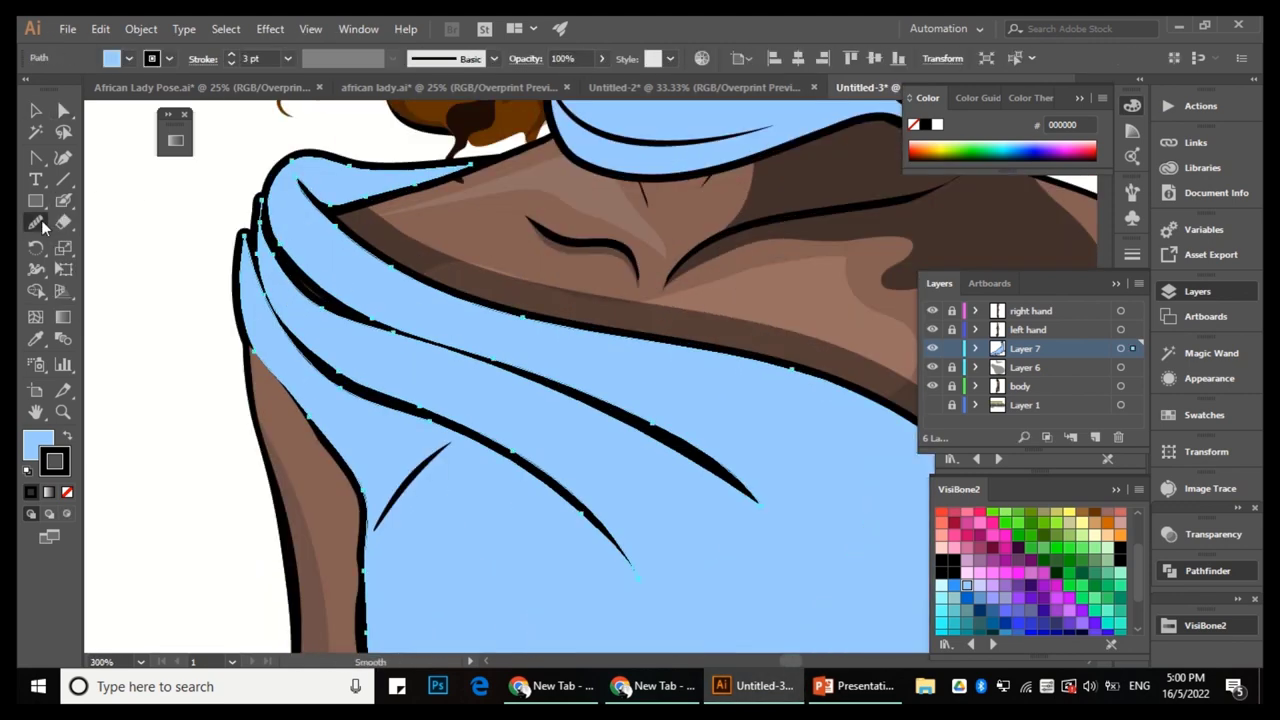
Redraw the upper shoulder crease near the folds with the Pencil tool and deselect the dress.
{"action": "left_click", "coordinate": [40, 225]}
{"action": "scroll", "coordinate": [328, 250], "scroll_direction": "up", "scroll_amount": 1}
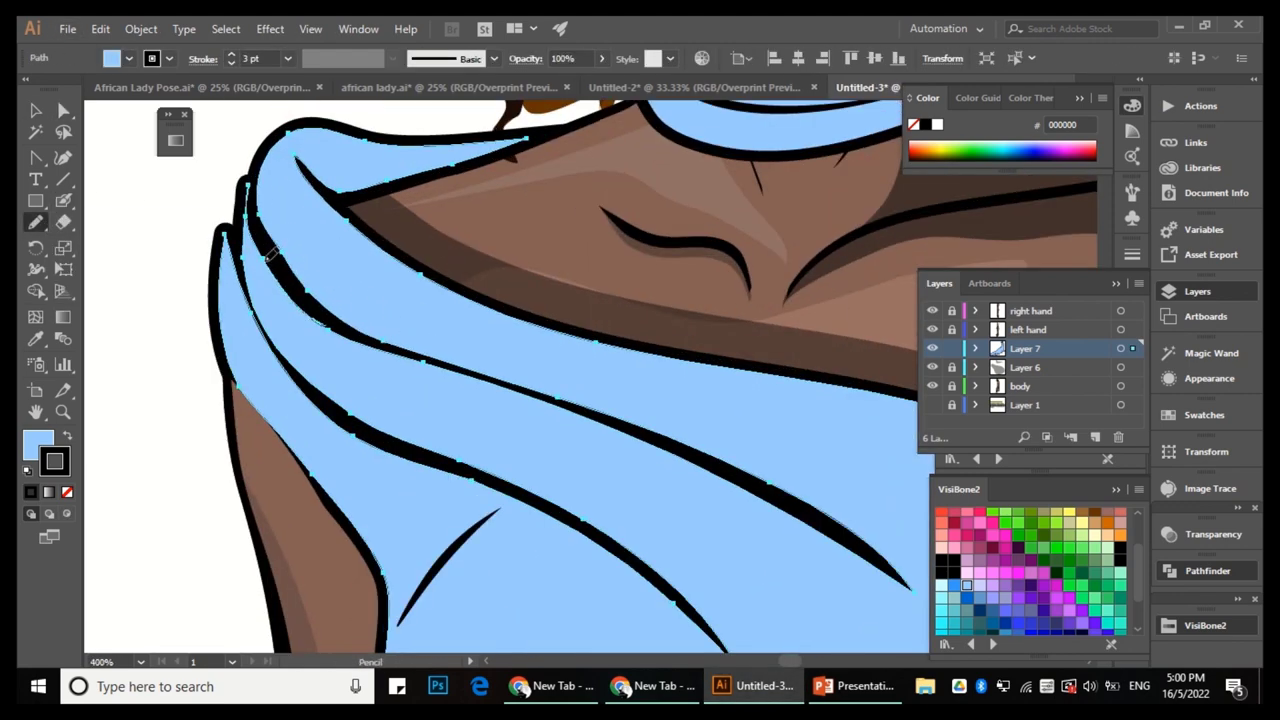
{"action": "scroll", "coordinate": [258, 150], "scroll_direction": "down", "scroll_amount": 2}
{"action": "mouse_move", "coordinate": [262, 203]}
{"action": "left_mouse_down"}
{"action": "mouse_move", "coordinate": [258, 150]}
{"action": "mouse_move", "coordinate": [257, 229]}
{"action": "mouse_move", "coordinate": [340, 313]}
{"action": "mouse_move", "coordinate": [320, 309]}
{"action": "left_mouse_up"}
{"action": "mouse_move", "coordinate": [248, 232]}
{"action": "left_mouse_down"}
{"action": "mouse_move", "coordinate": [366, 338]}
{"action": "mouse_move", "coordinate": [437, 370]}
{"action": "left_mouse_up"}
{"action": "key", "text": "v"}
{"action": "scroll", "coordinate": [654, 303], "scroll_direction": "down", "scroll_amount": 6}
{"action": "left_click", "coordinate": [654, 303]}
{"action": "scroll", "coordinate": [627, 335], "scroll_direction": "up", "scroll_amount": 4}
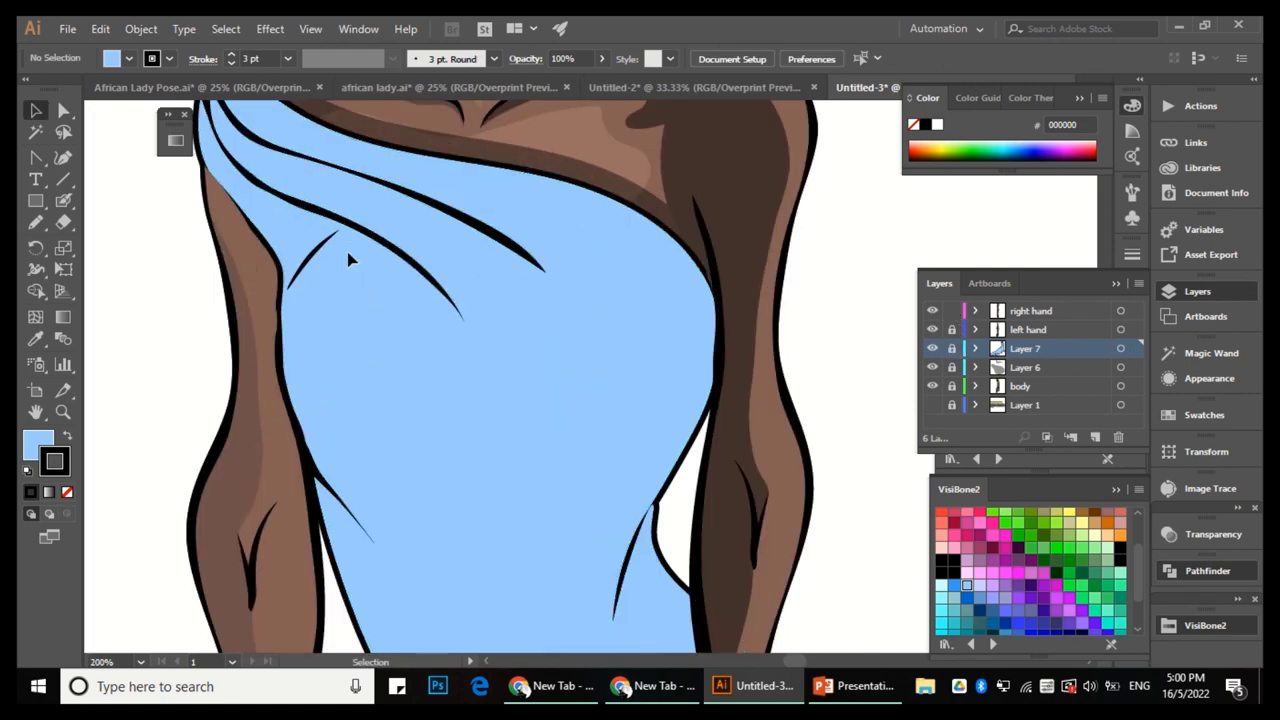
Unlock the left hand layer and delete its short black crease mark beside the armpit.
{"action": "left_click", "coordinate": [951, 330]}
{"action": "key", "text": "a"}
{"action": "left_click", "coordinate": [308, 260]}
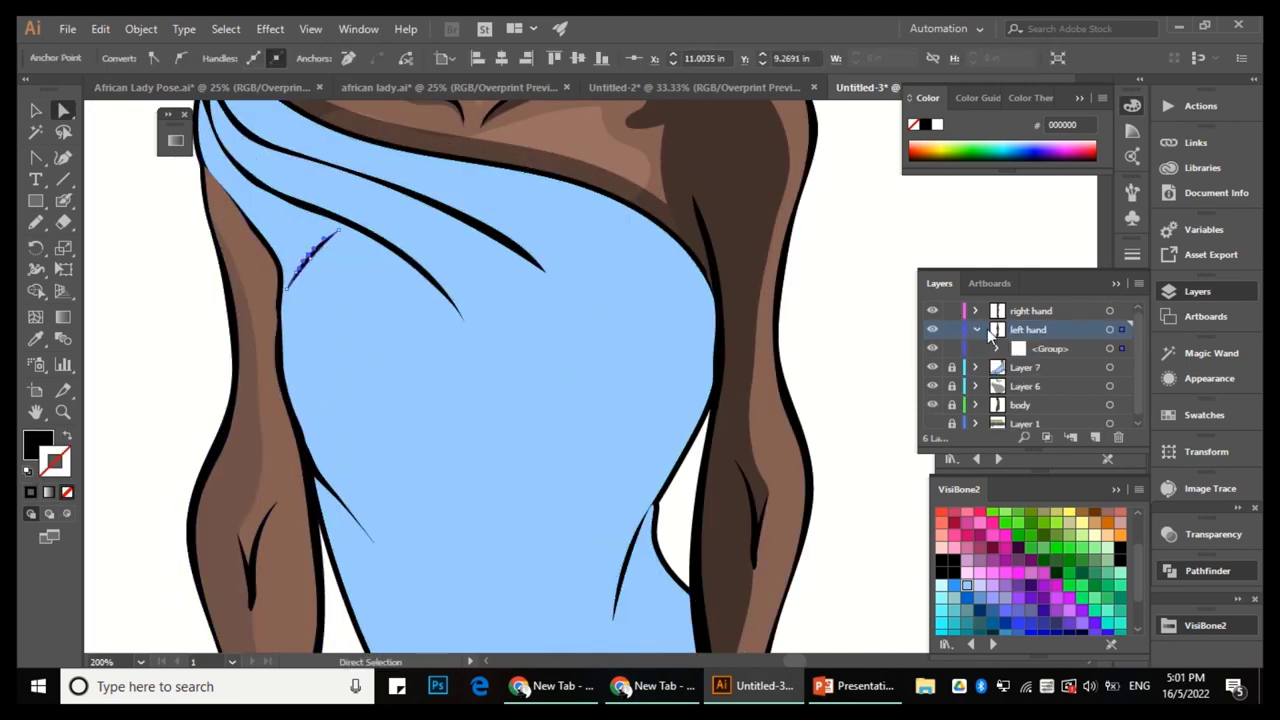
{"action": "key", "text": "Delete"}
{"action": "scroll", "coordinate": [608, 431], "scroll_direction": "down", "scroll_amount": 8}
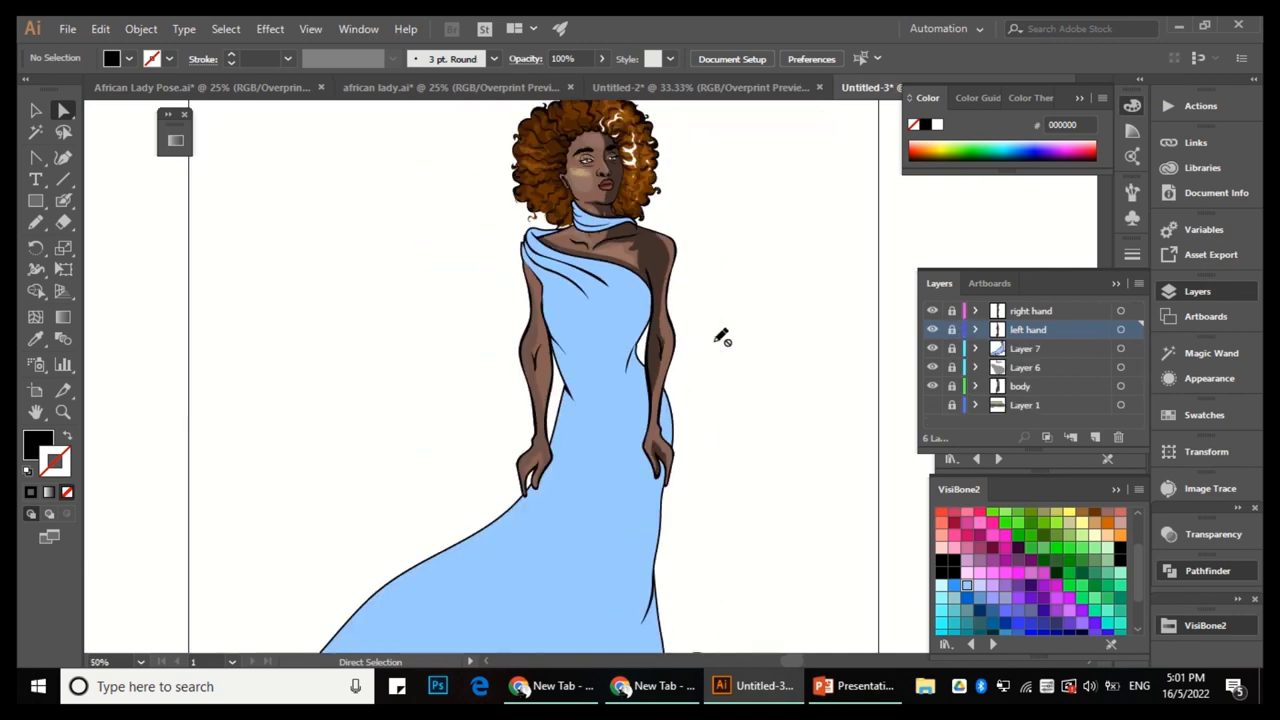
Copy the dress from the african lady youtube.ai file and paste it in front on Layer 2 of the Untitled-2 document.
{"action": "key", "text": "v"}
{"action": "left_click", "coordinate": [420, 484]}
{"action": "left_click", "coordinate": [675, 380]}
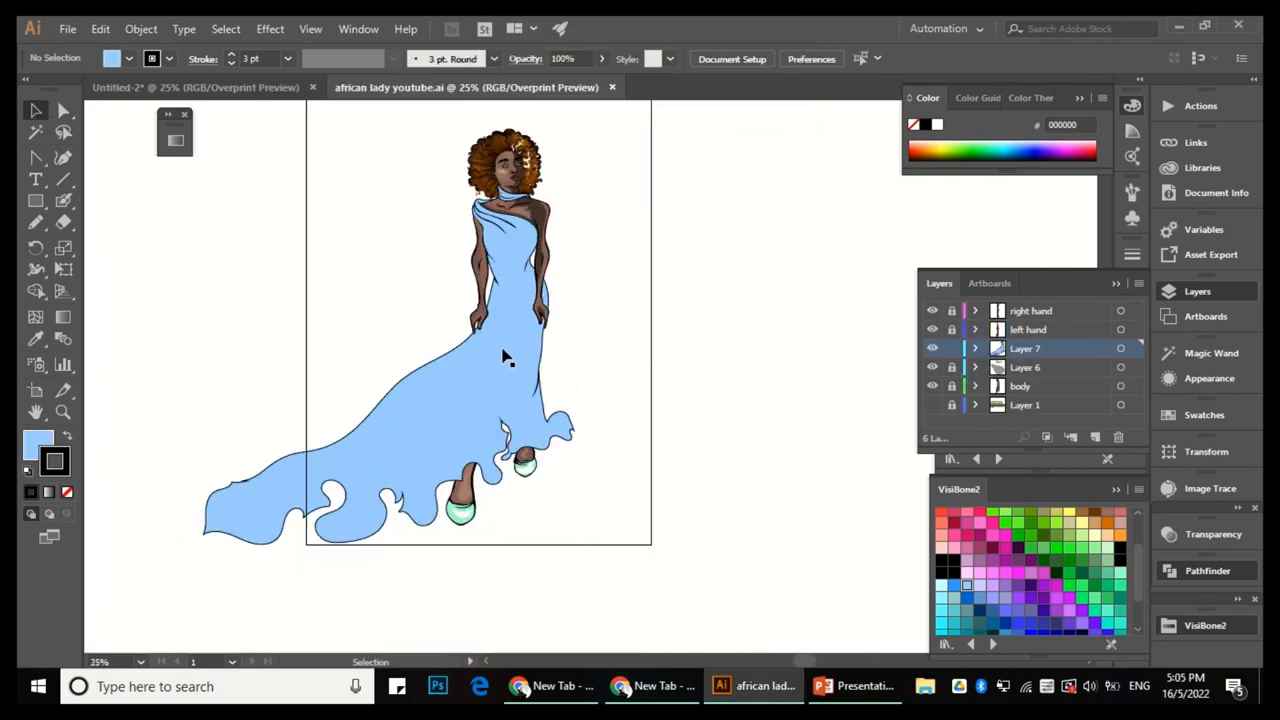
{"action": "left_click", "coordinate": [503, 340]}
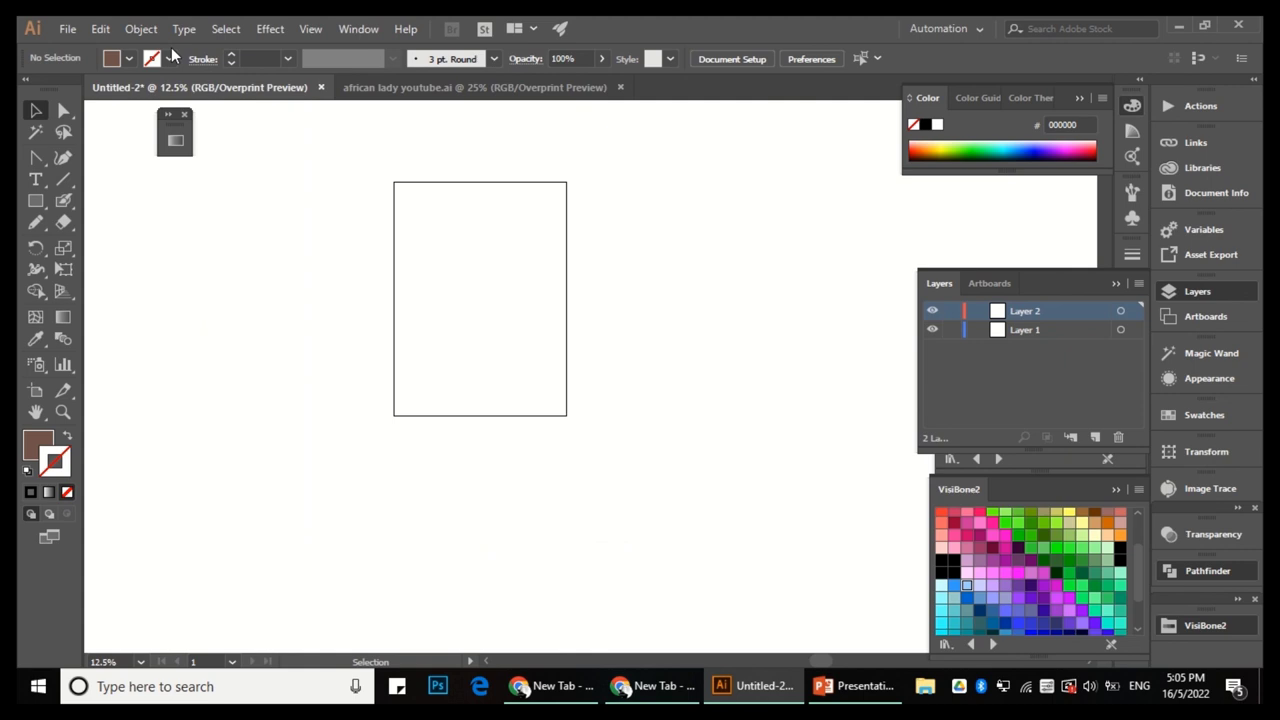
{"action": "left_click", "coordinate": [141, 28]}
{"action": "mouse_move", "coordinate": [102, 29]}
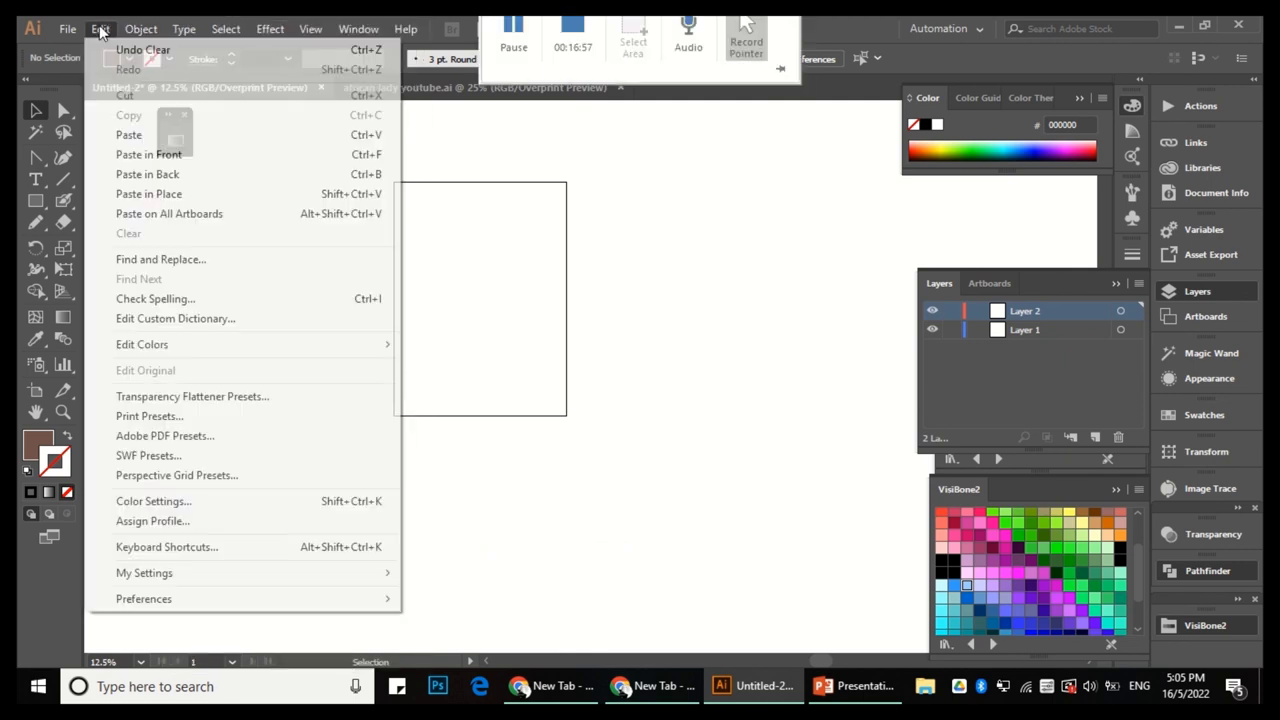
{"action": "left_click", "coordinate": [160, 155]}
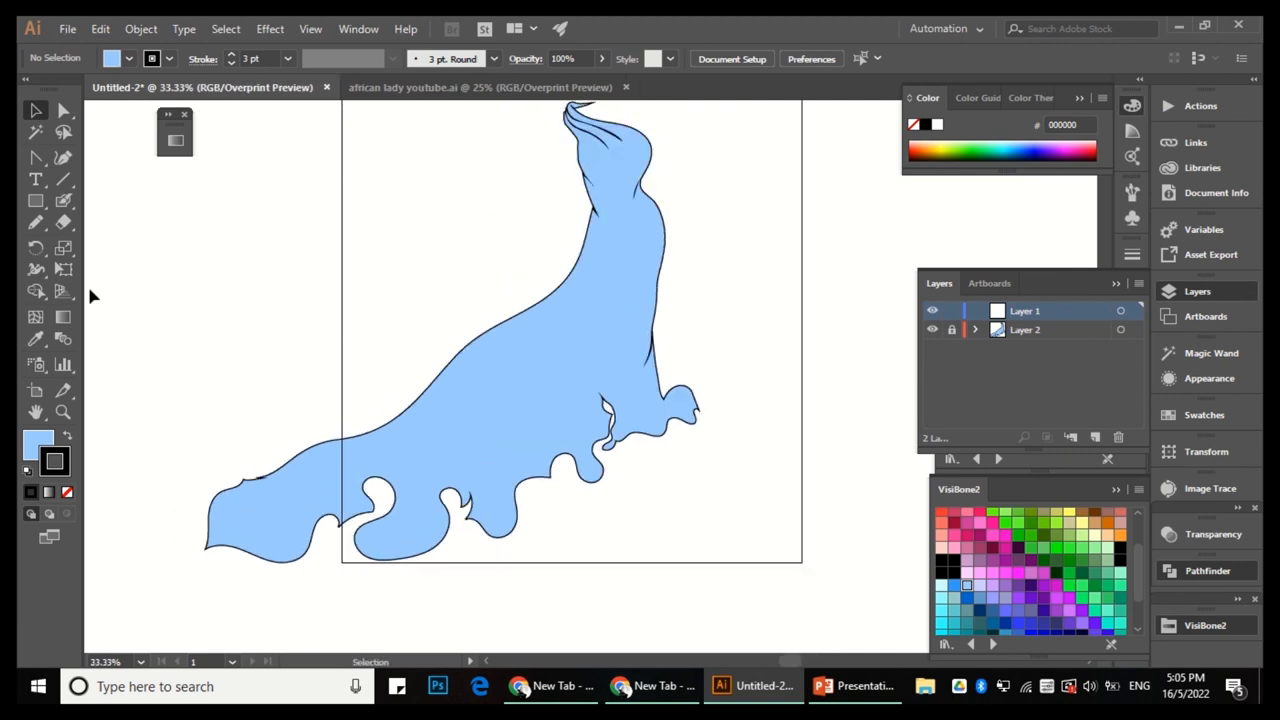
Draw a wavy foam outline on Layer 1 with the Pencil tool, from the train's upper edge across to the middle of the hem.
{"action": "key", "text": "n"}
{"action": "scroll", "coordinate": [286, 446], "scroll_direction": "up", "scroll_amount": 5}
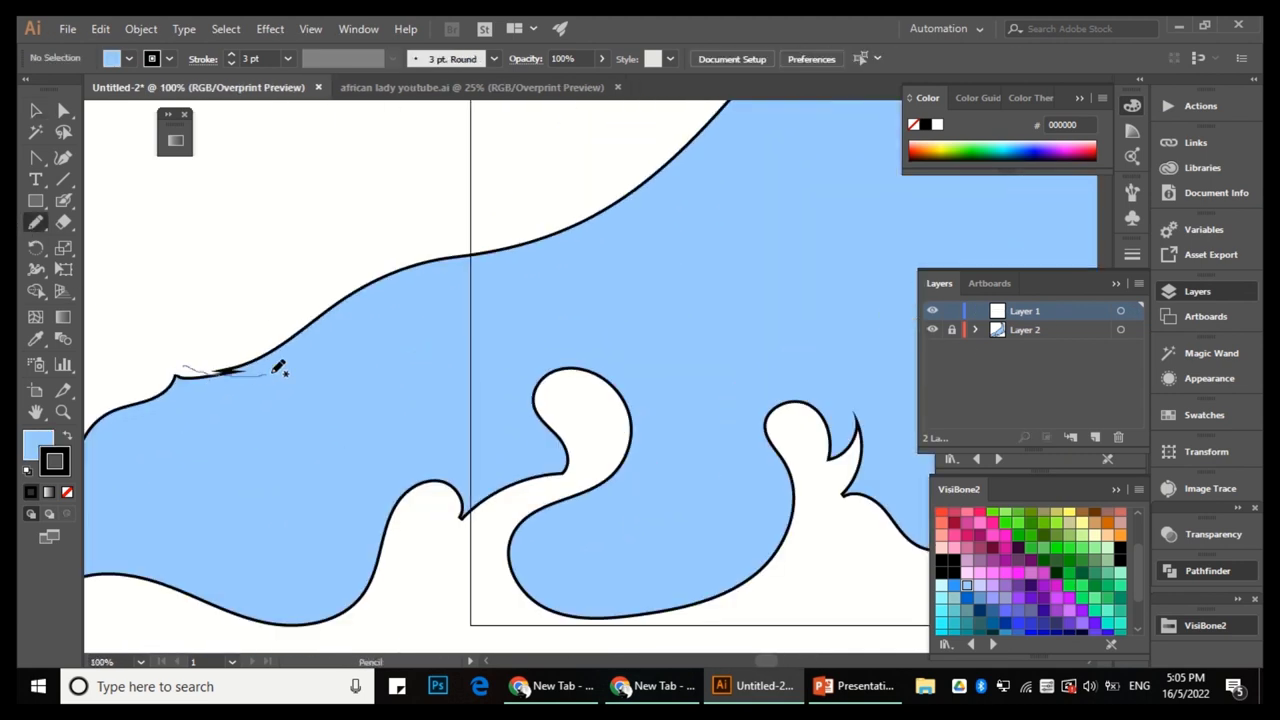
{"action": "left_click_drag", "start_coordinate": [292, 362], "coordinate": [460, 320]}
{"action": "scroll", "coordinate": [403, 337], "scroll_direction": "down", "scroll_amount": 2}
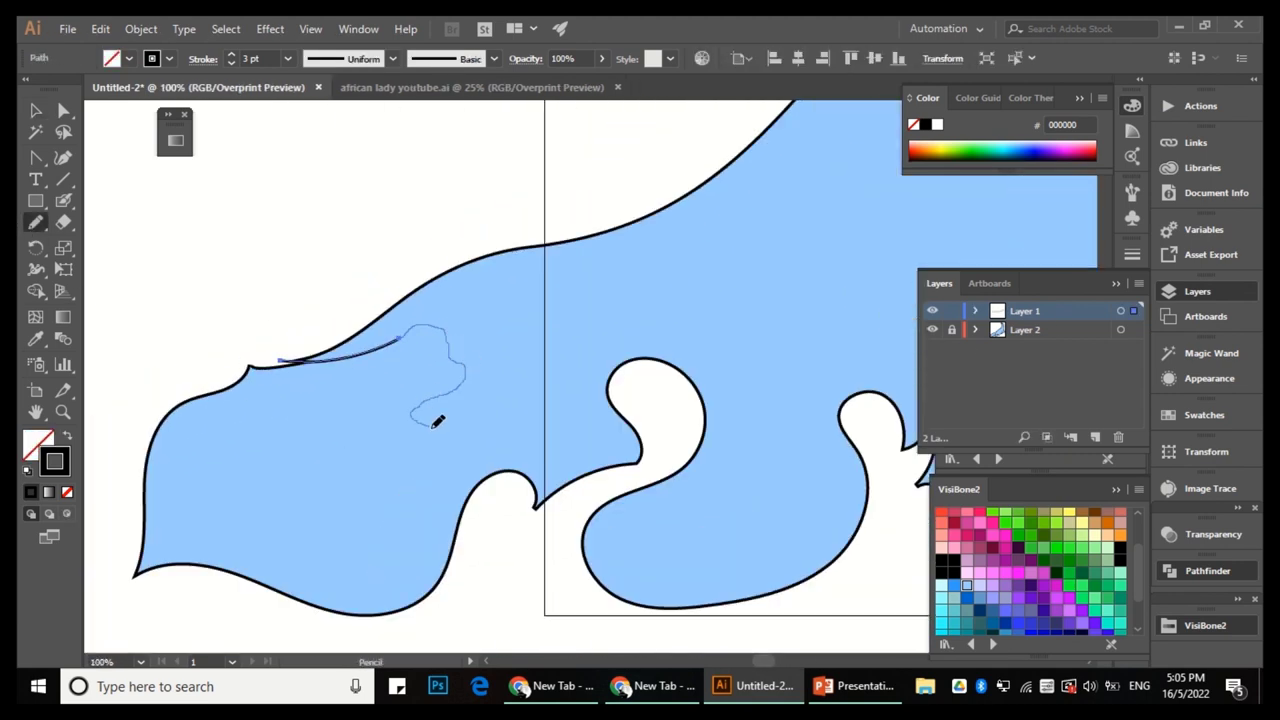
{"action": "left_click_drag", "start_coordinate": [720, 323], "coordinate": [757, 310]}
{"action": "scroll", "coordinate": [757, 310], "scroll_direction": "down", "scroll_amount": 1}
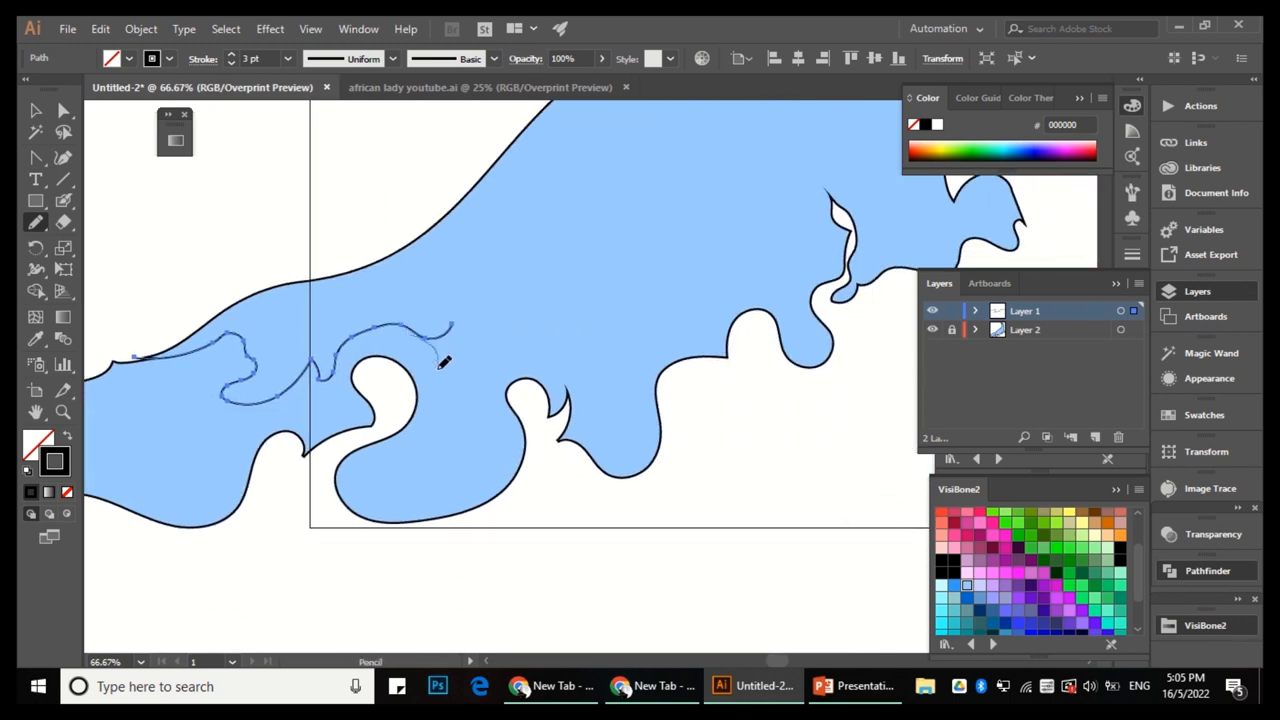
{"action": "scroll", "coordinate": [571, 260], "scroll_direction": "down", "scroll_amount": 1}
{"action": "scroll", "coordinate": [453, 357], "scroll_direction": "up", "scroll_amount": 2}
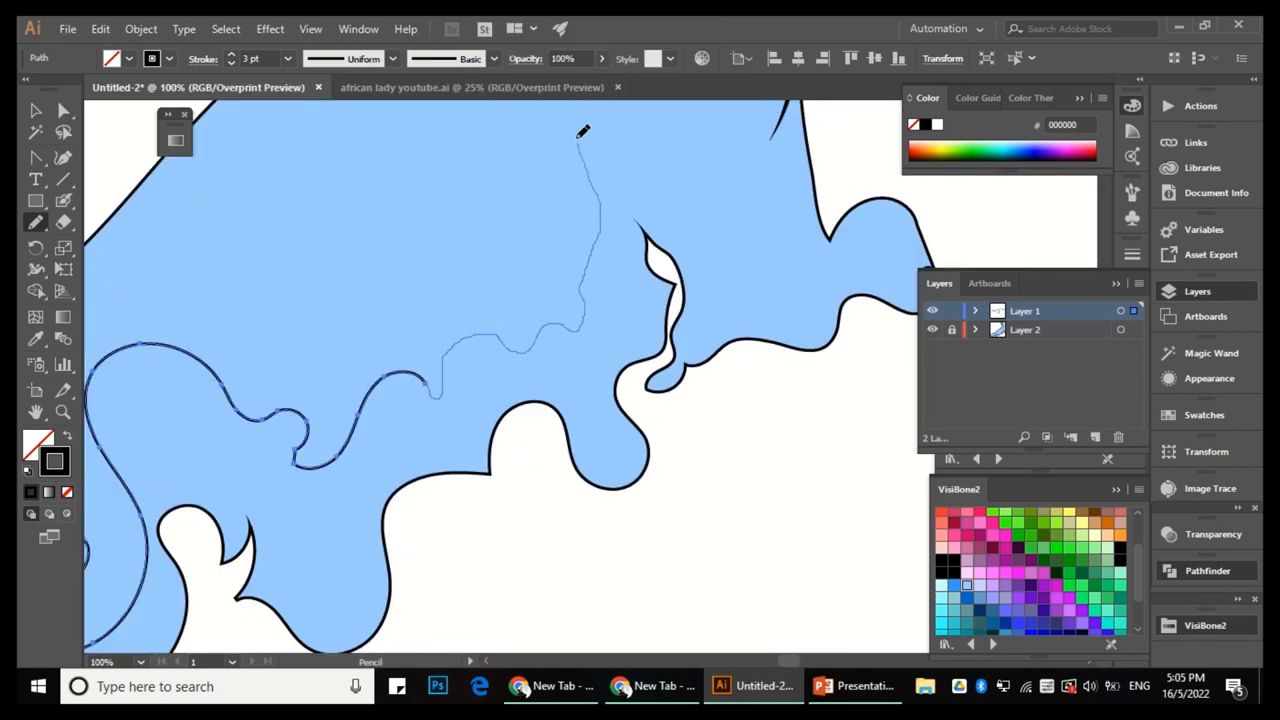
Continue the foam outline up into a tall peak above the hem slit, on past the dress's far edge, and close it around the hem.
{"action": "left_click_drag", "start_coordinate": [583, 132], "coordinate": [578, 138]}
{"action": "scroll", "coordinate": [553, 360], "scroll_direction": "up", "scroll_amount": 3}
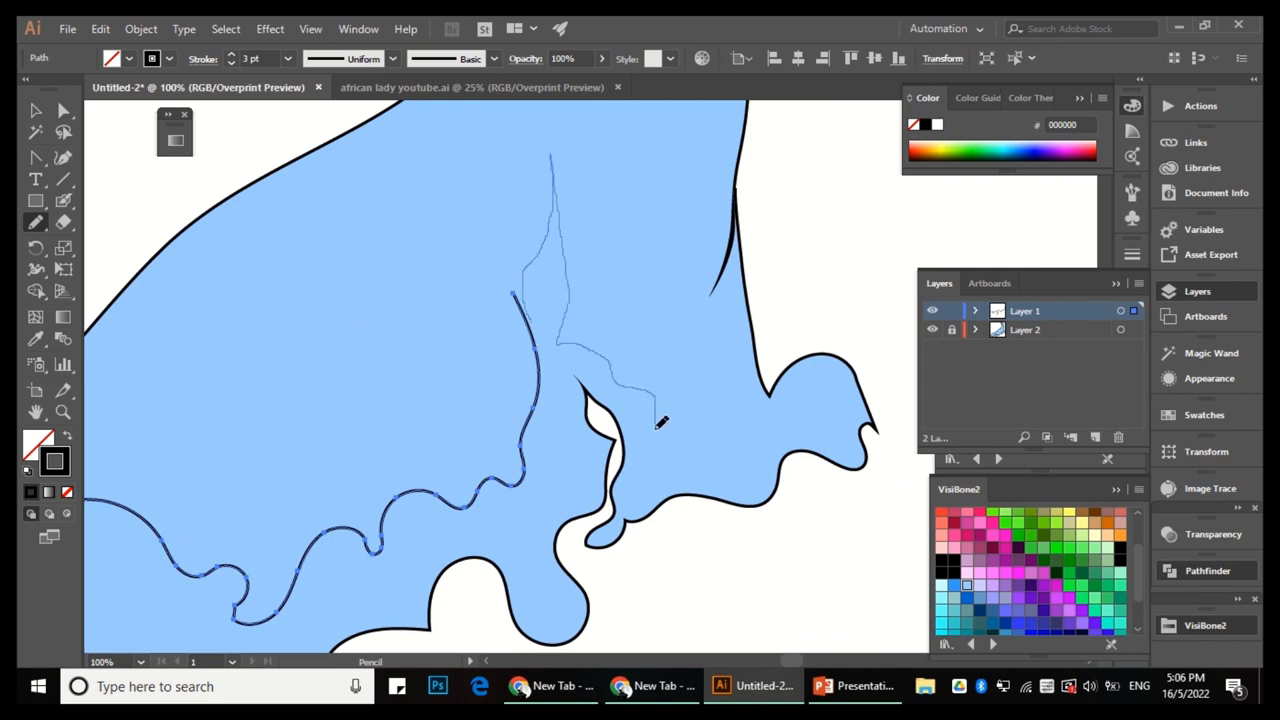
{"action": "left_click_drag", "start_coordinate": [815, 298], "coordinate": [842, 290]}
{"action": "key", "text": "a"}
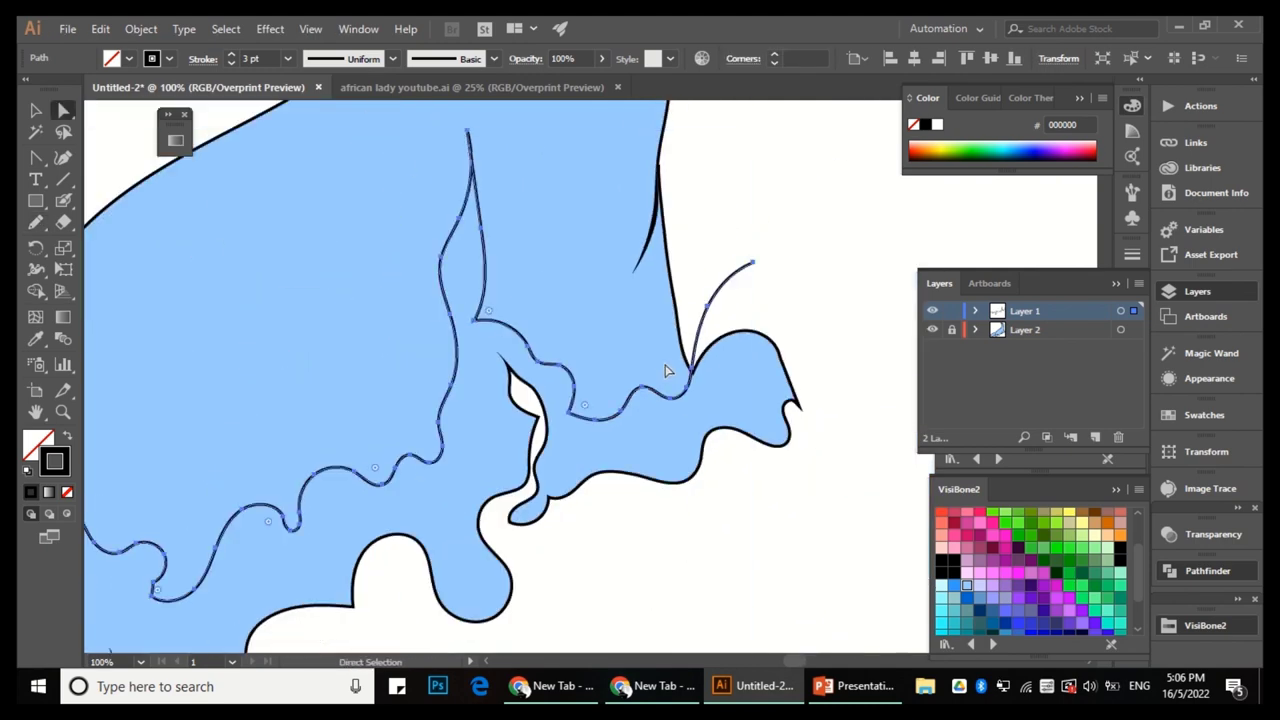
{"action": "scroll", "coordinate": [700, 350], "scroll_direction": "down", "scroll_amount": 2}
{"action": "scroll", "coordinate": [504, 305], "scroll_direction": "down", "scroll_amount": 3}
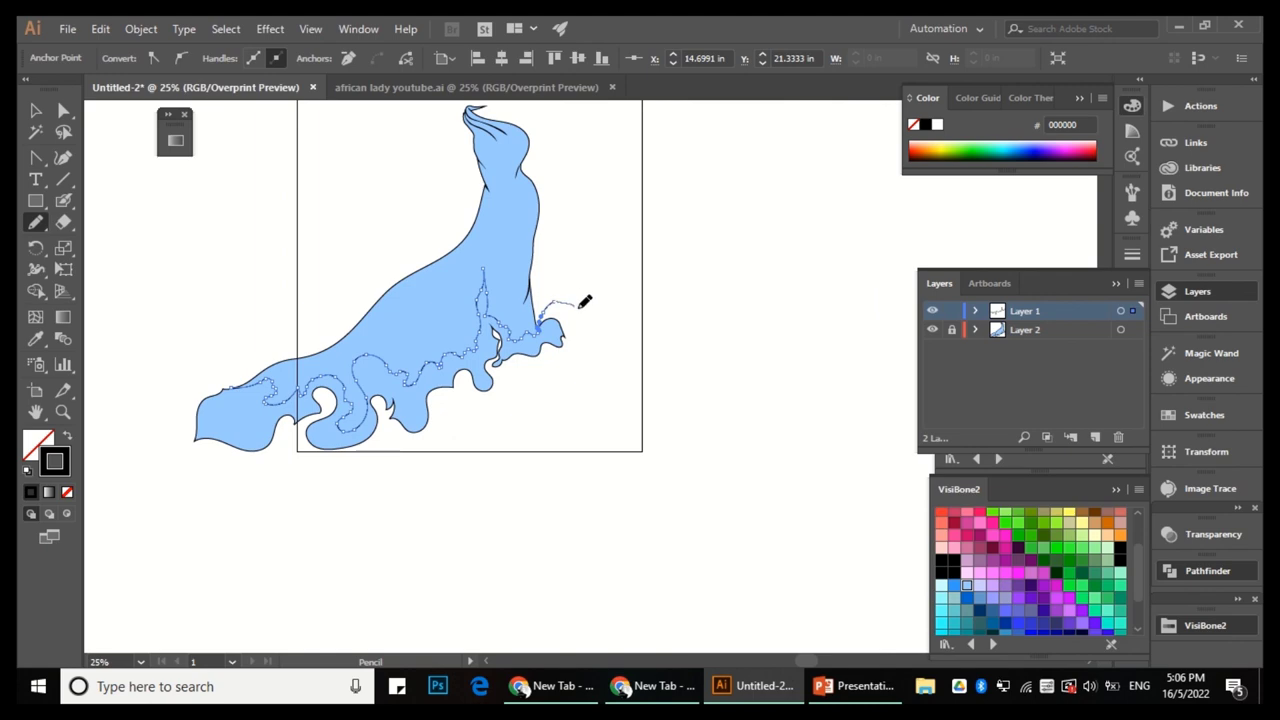
{"action": "left_click_drag", "start_coordinate": [173, 399], "coordinate": [196, 392]}
Swap the foam shape to a black fill without stroke and trim the part outside the dress with the Shape Builder tool.
{"action": "scroll", "coordinate": [400, 380], "scroll_direction": "up", "scroll_amount": 2}
{"action": "key", "text": "shift+x"}
{"action": "scroll", "coordinate": [329, 357], "scroll_direction": "down", "scroll_amount": 2}
{"action": "key", "text": "a"}
{"action": "key", "text": "ctrl+a"}
{"action": "key", "text": "shift+m"}
{"action": "left_click", "coordinate": [486, 514], "text": "alt"}
{"action": "scroll", "coordinate": [600, 400], "scroll_direction": "up", "scroll_amount": 1}
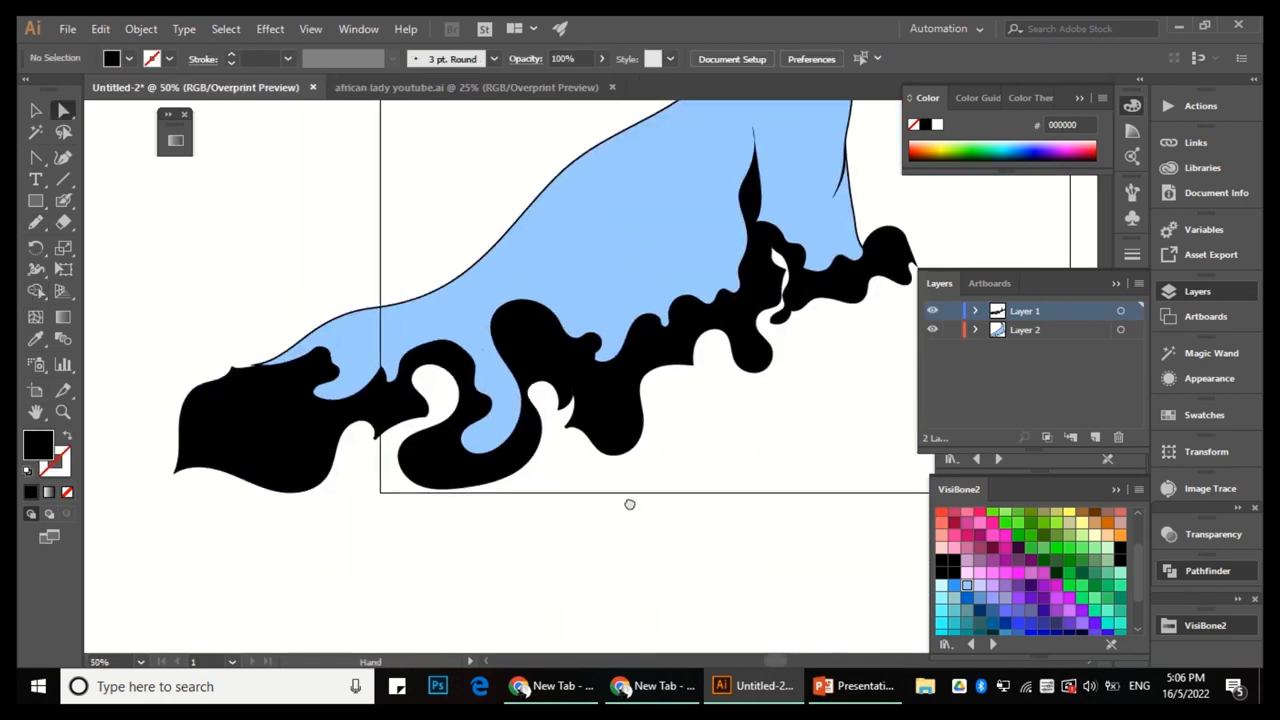
Select the dress on Layer 2 with Layer 1 locked and fill it with white.
{"action": "scroll", "coordinate": [643, 371], "scroll_direction": "down", "scroll_amount": 2}
{"action": "key", "text": "v"}
{"action": "scroll", "coordinate": [677, 366], "scroll_direction": "up", "scroll_amount": 3}
{"action": "scroll", "coordinate": [686, 357], "scroll_direction": "down", "scroll_amount": 2}
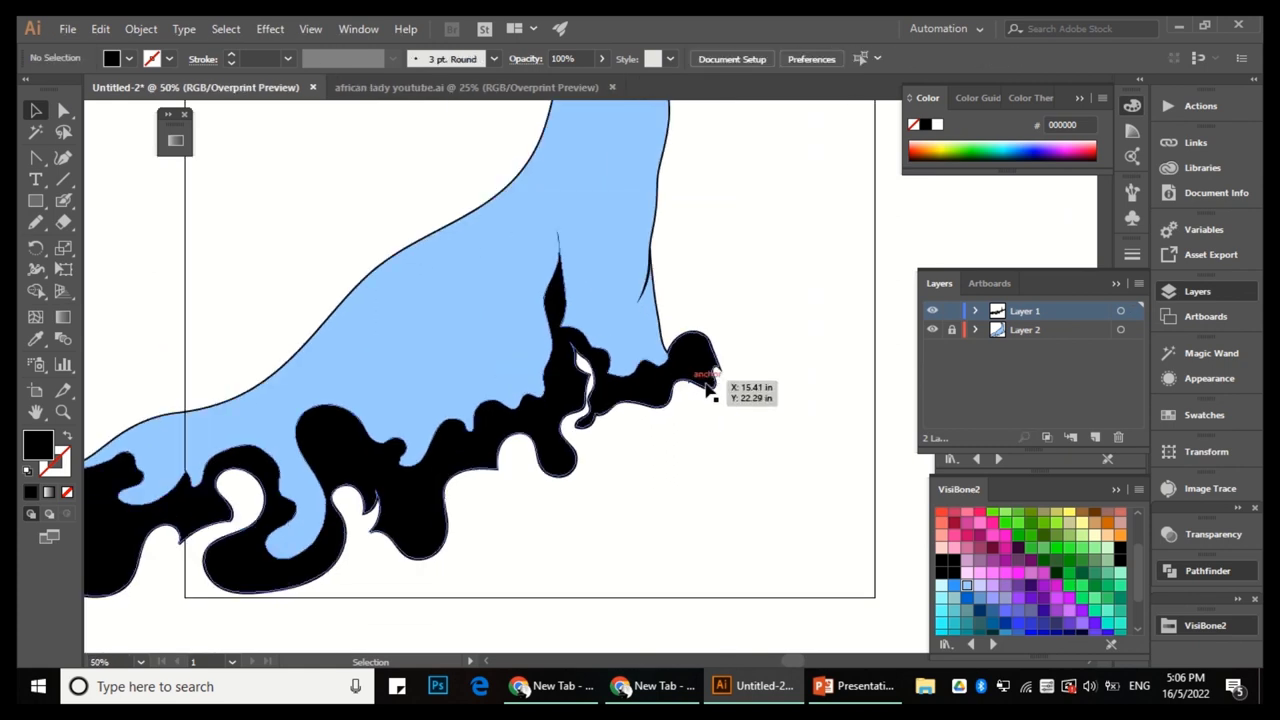
{"action": "scroll", "coordinate": [329, 430], "scroll_direction": "up", "scroll_amount": 1}
{"action": "key", "text": "a"}
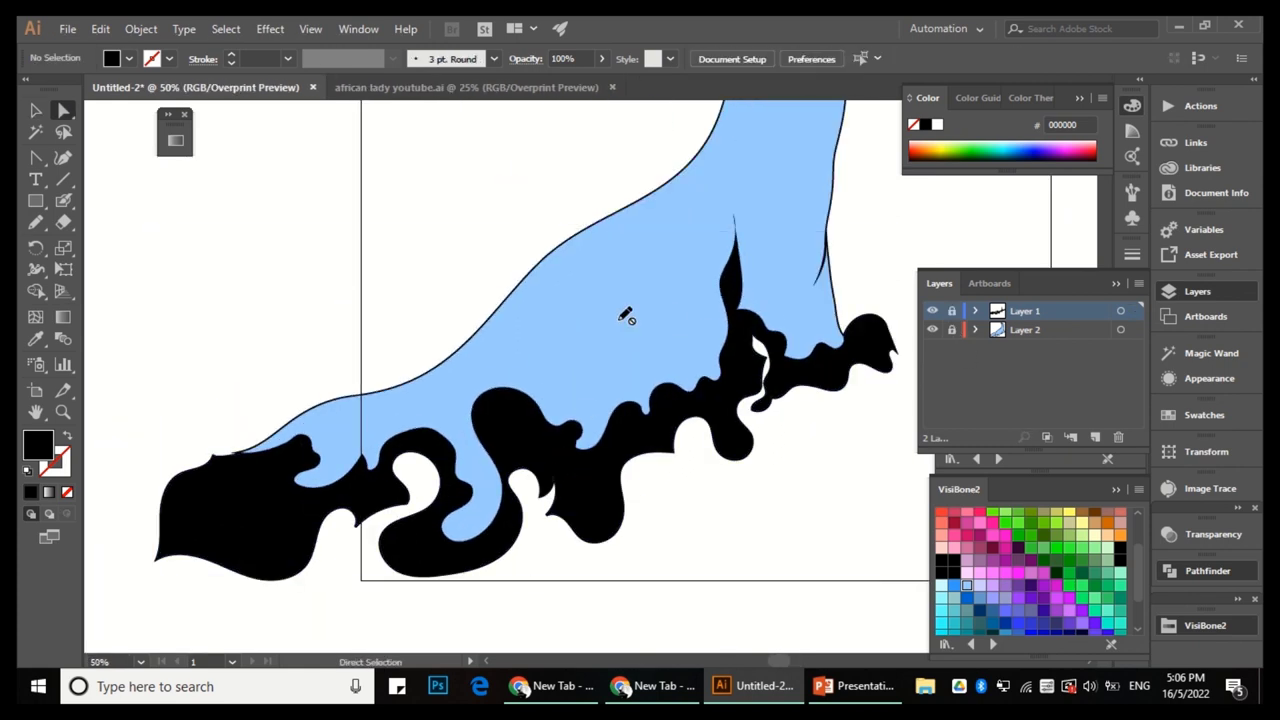
{"action": "key", "text": "ctrl+a"}
{"action": "scroll", "coordinate": [600, 400], "scroll_direction": "down", "scroll_amount": 2}
{"action": "scroll", "coordinate": [1030, 570], "scroll_direction": "up", "scroll_amount": 3}
{"action": "left_click", "coordinate": [941, 514]}
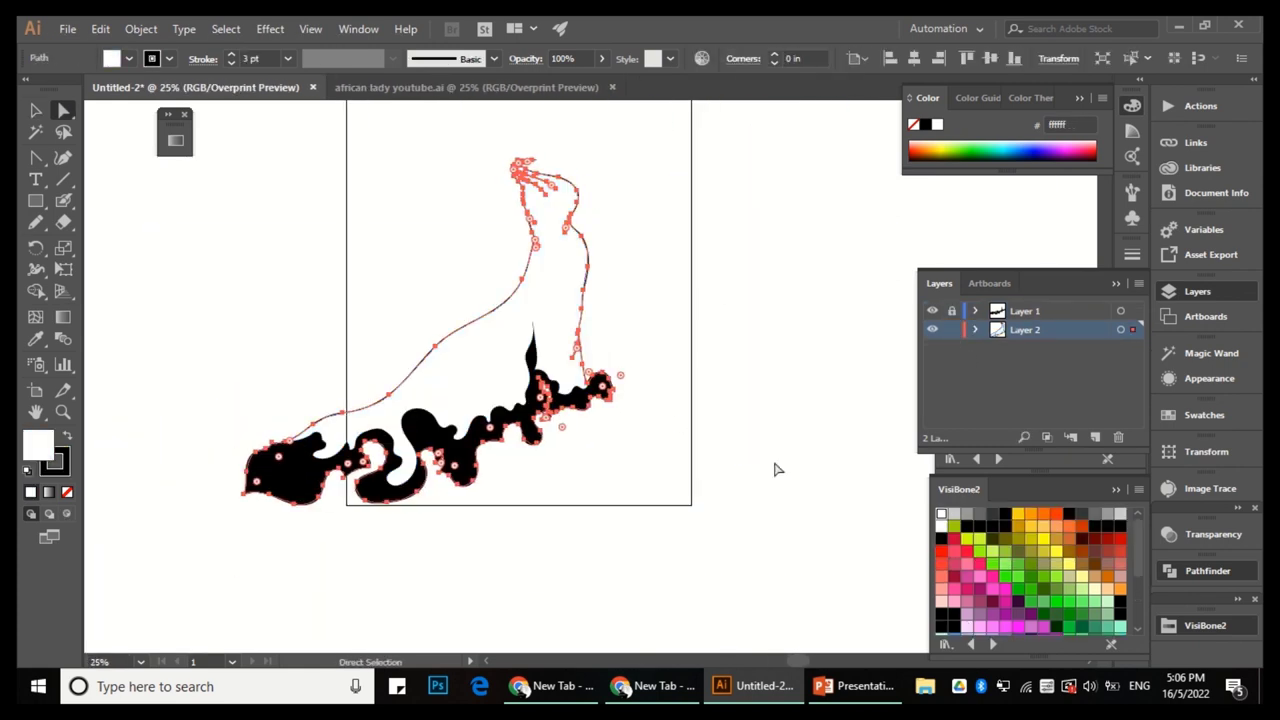
Give the dress outline a cyan 00ffff stroke with a weight of 5 pt.
{"action": "key", "text": "ctrl+shift+a"}
{"action": "scroll", "coordinate": [543, 275], "scroll_direction": "up", "scroll_amount": 2}
{"action": "key", "text": "ctrl+a"}
{"action": "scroll", "coordinate": [1030, 570], "scroll_direction": "down", "scroll_amount": 3}
{"action": "left_click", "coordinate": [941, 587]}
{"action": "scroll", "coordinate": [569, 309], "scroll_direction": "down", "scroll_amount": 1}
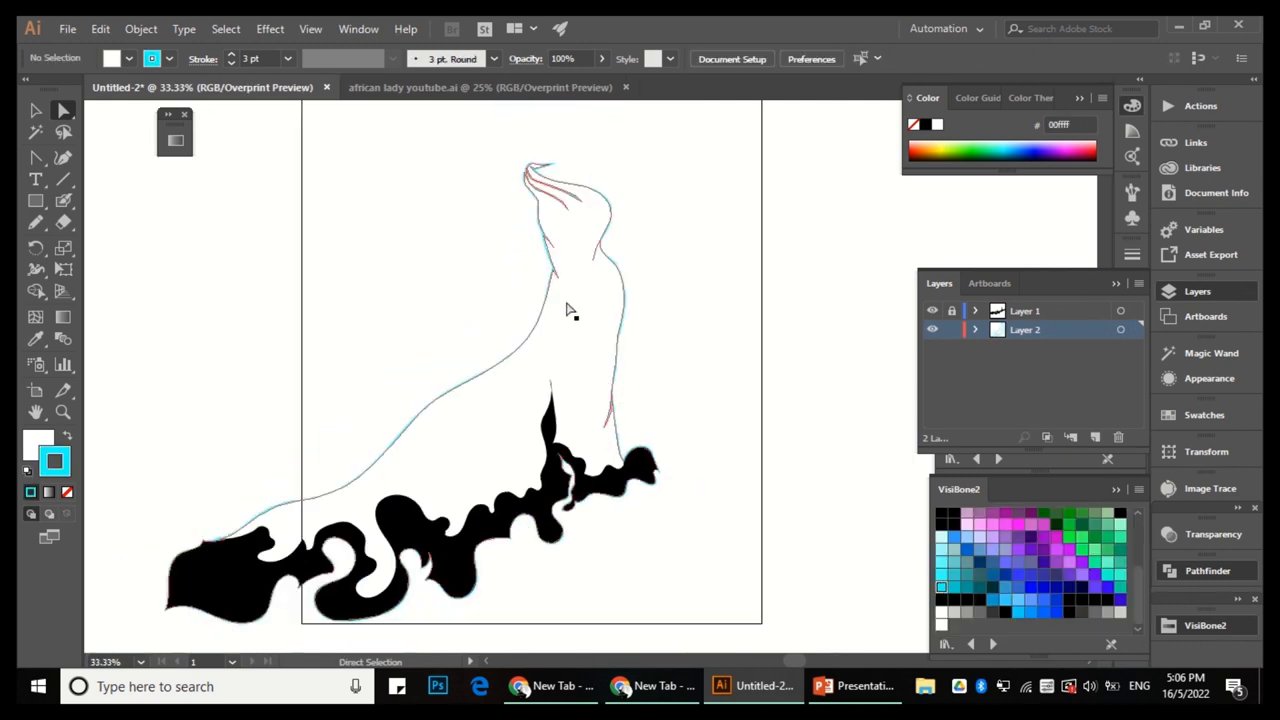
{"action": "left_click", "coordinate": [287, 59]}
{"action": "left_click", "coordinate": [720, 286]}
Remove the leftover black sliver beside the shoulder folds of the dress.
{"action": "scroll", "coordinate": [294, 262], "scroll_direction": "up", "scroll_amount": 11}
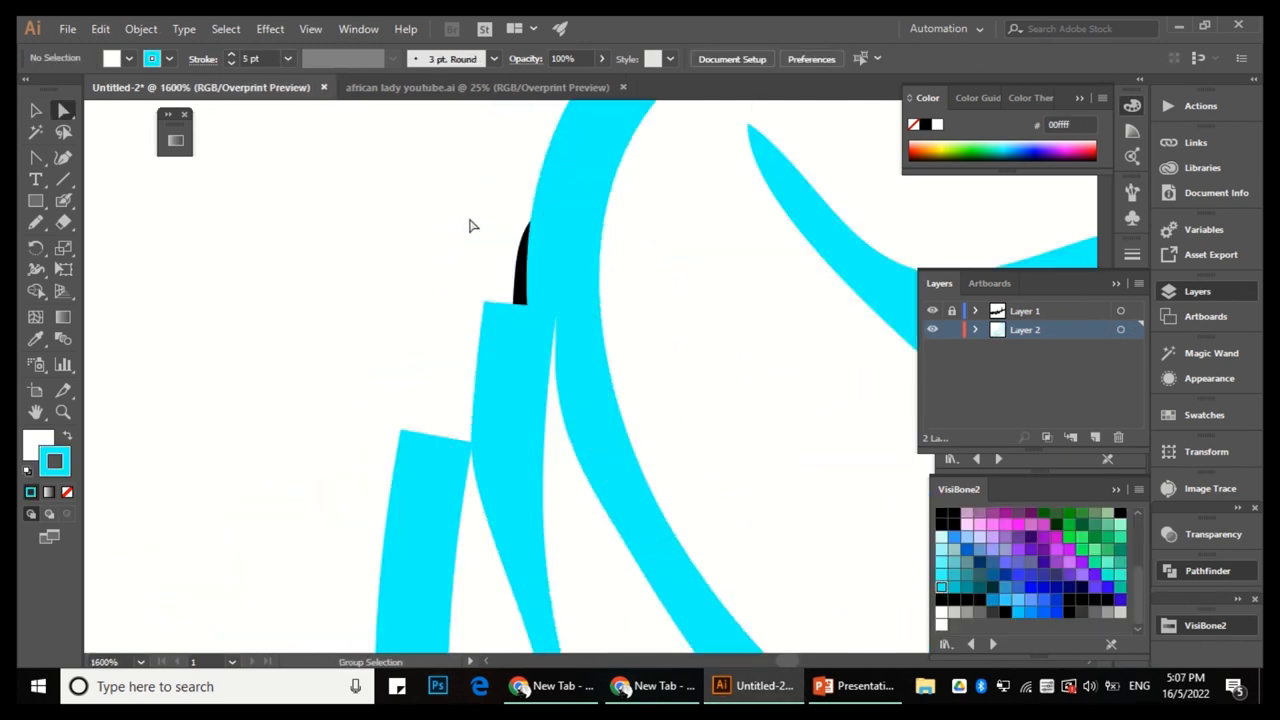
{"action": "left_click", "coordinate": [487, 280]}
{"action": "scroll", "coordinate": [477, 268], "scroll_direction": "down", "scroll_amount": 11}
{"action": "key", "text": "v"}
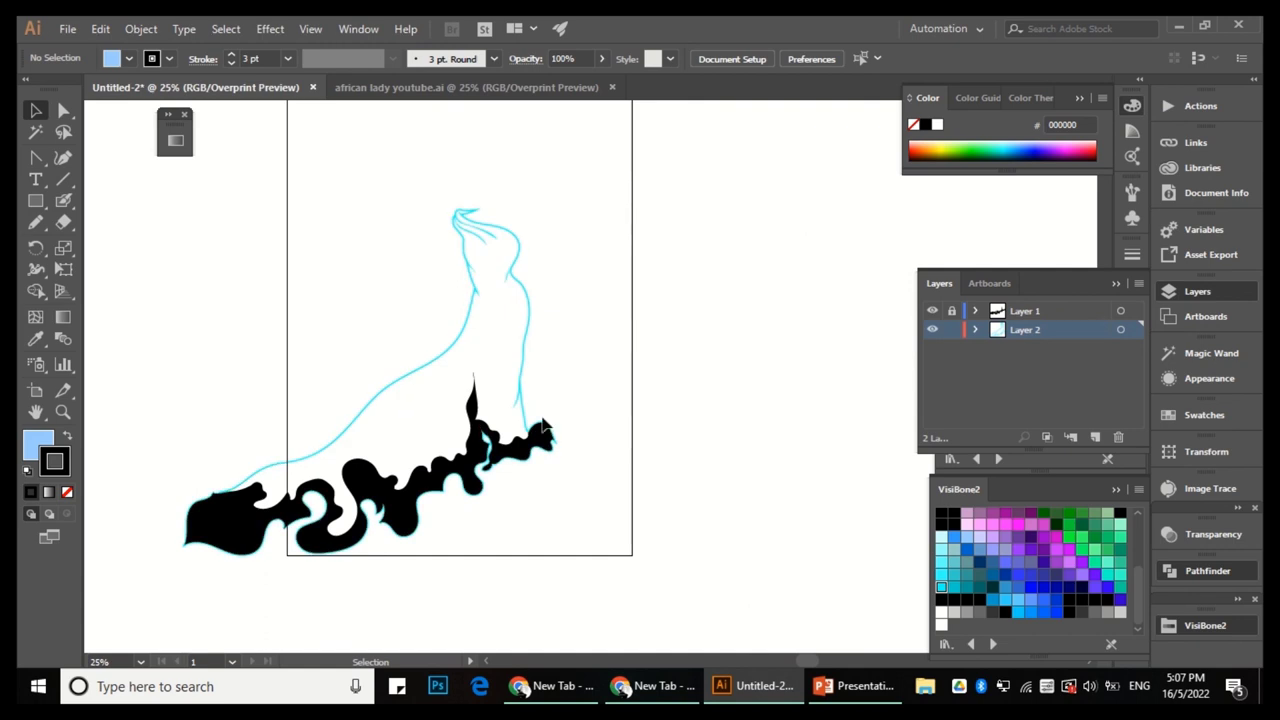
Fill the black foam shape along the hem with cyan 33ffff and no stroke.
{"action": "left_click", "coordinate": [502, 487]}
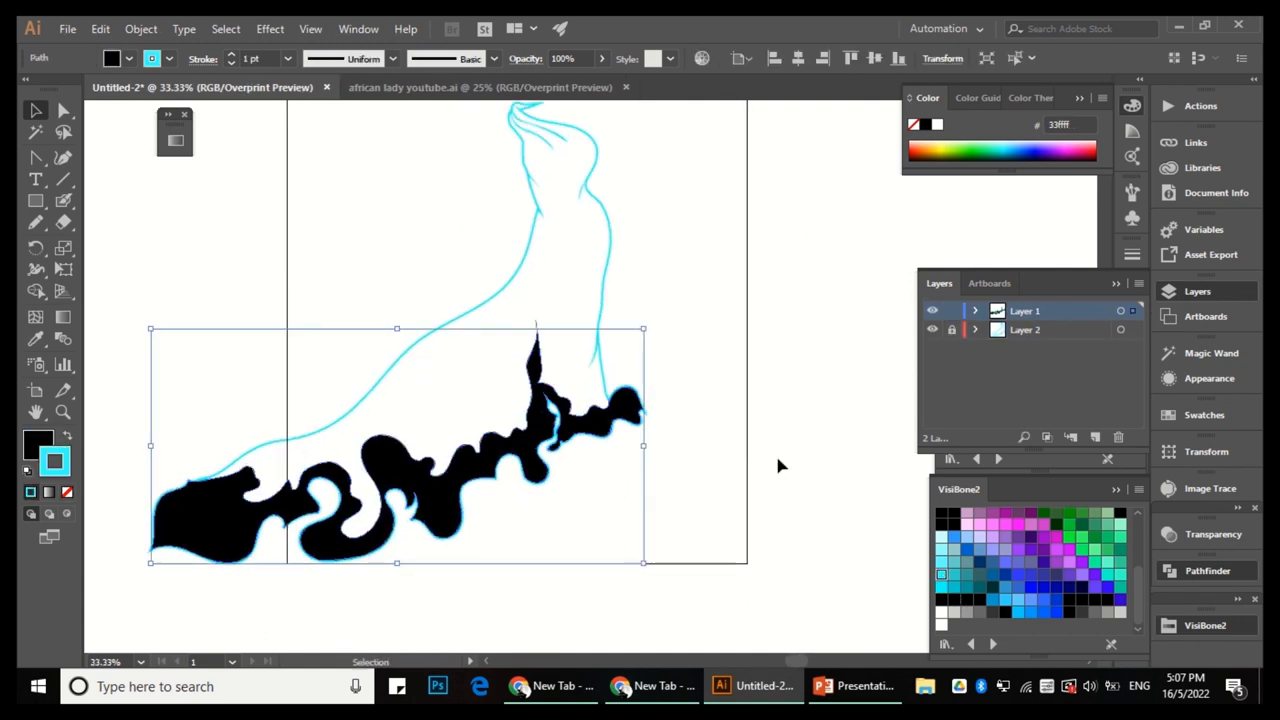
{"action": "left_click", "coordinate": [941, 578]}
{"action": "left_click", "coordinate": [490, 493]}
{"action": "scroll", "coordinate": [490, 493], "scroll_direction": "up", "scroll_amount": 2}
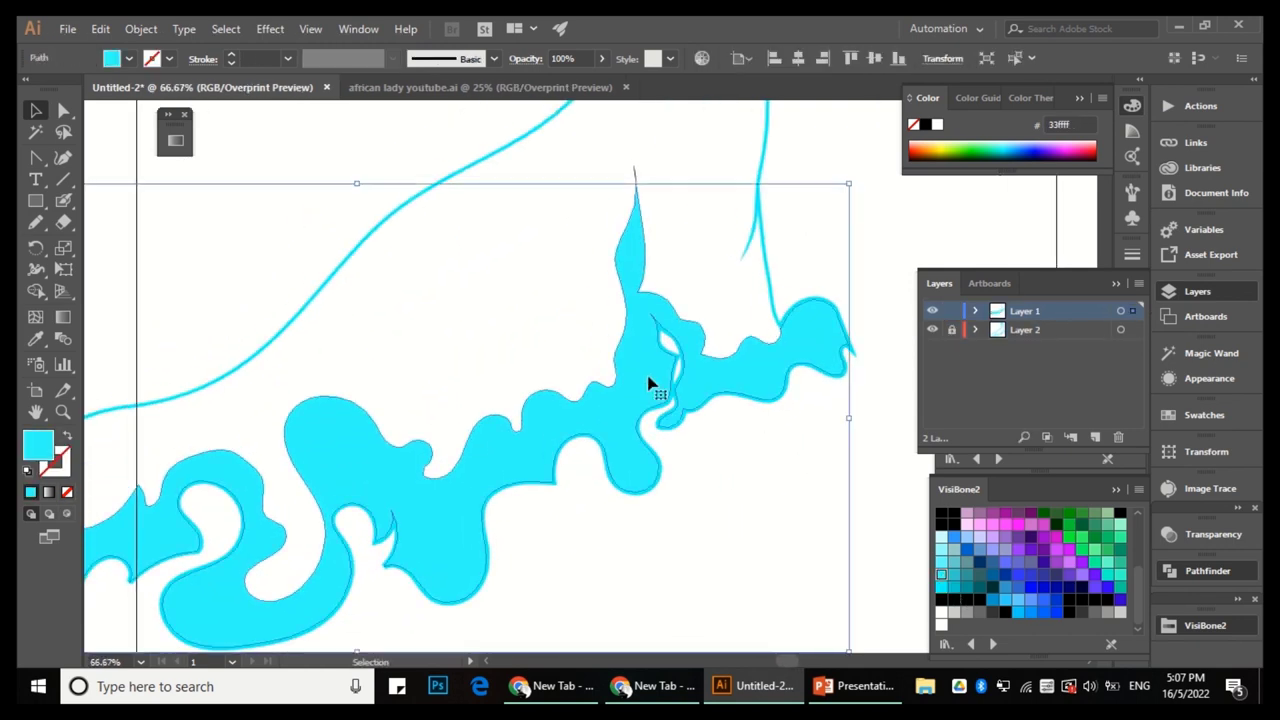
{"action": "scroll", "coordinate": [755, 451], "scroll_direction": "down", "scroll_amount": 2}
{"action": "scroll", "coordinate": [640, 300], "scroll_direction": "up", "scroll_amount": 2}
{"action": "scroll", "coordinate": [620, 340], "scroll_direction": "down", "scroll_amount": 2}
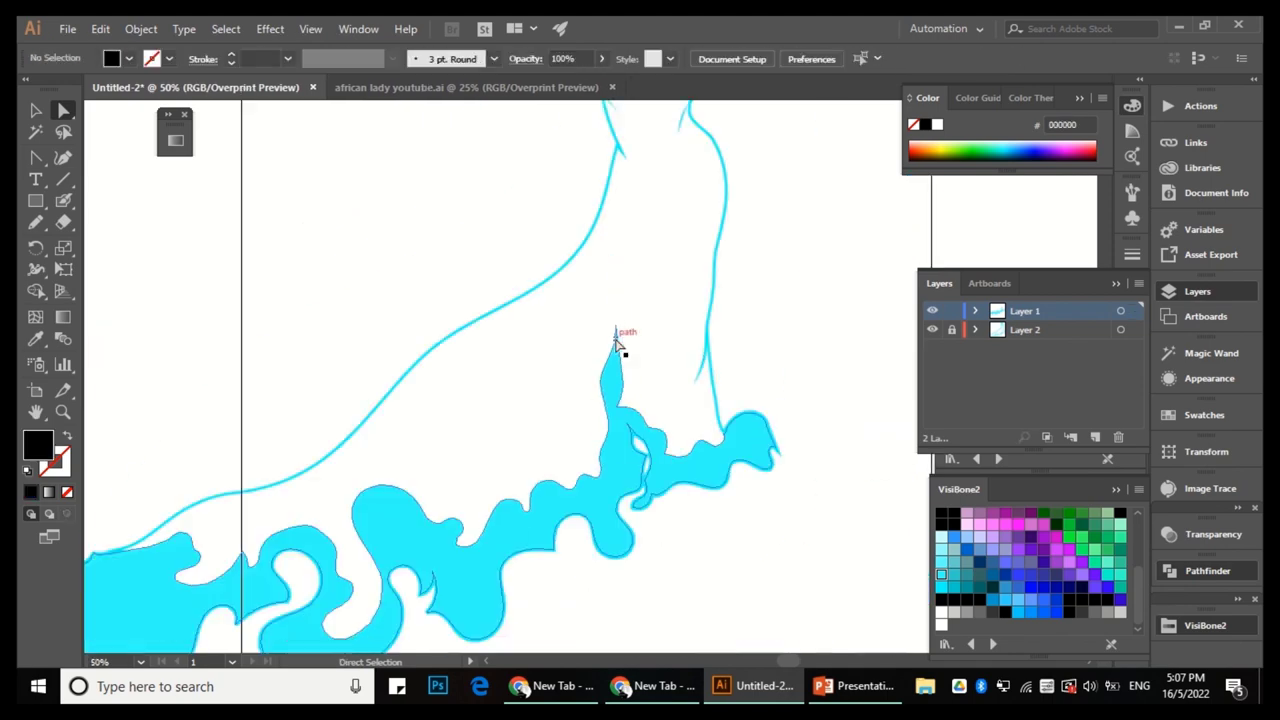
Set the foam shape's fill to light cyan 99ffff.
{"action": "left_click", "coordinate": [600, 440]}
{"action": "left_click", "coordinate": [941, 549]}
{"action": "left_click", "coordinate": [711, 458]}
{"action": "left_click", "coordinate": [543, 463]}
Fill a slightly offset copy of the foam shape with white and bring the light cyan shape forward over it.
{"action": "scroll", "coordinate": [751, 380], "scroll_direction": "up", "scroll_amount": 4}
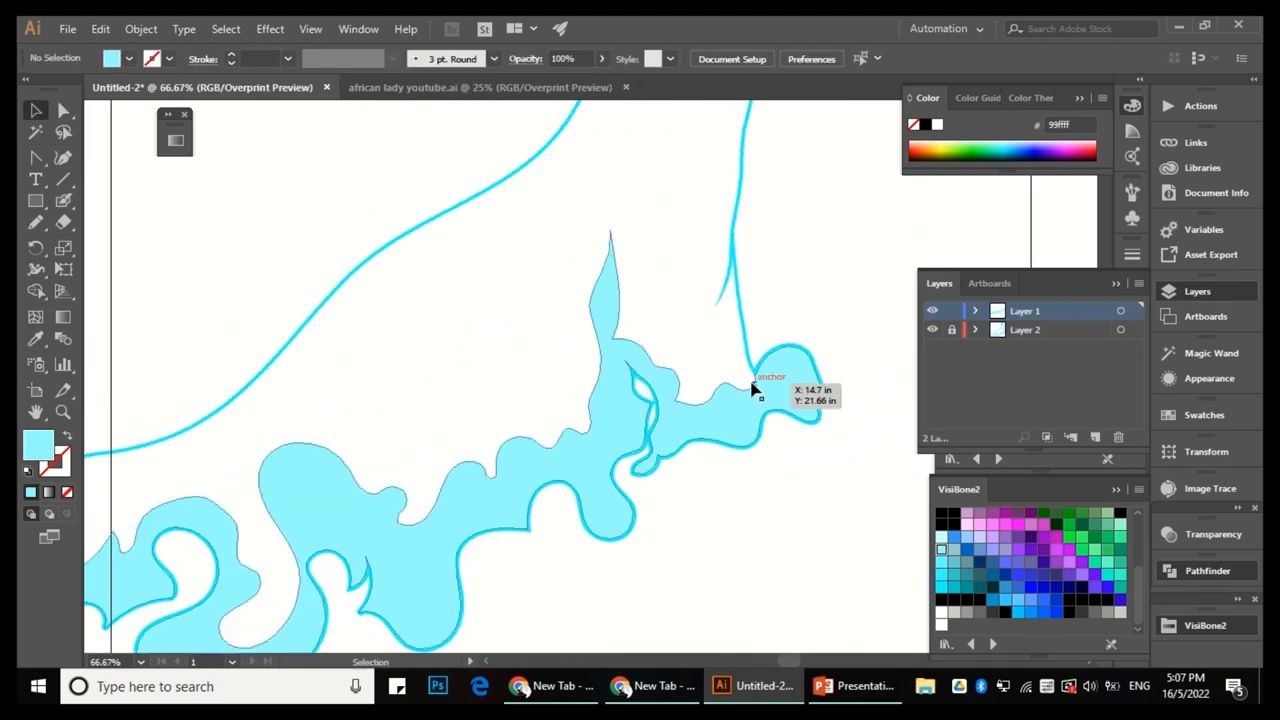
{"action": "scroll", "coordinate": [1000, 560], "scroll_direction": "up", "scroll_amount": 3}
{"action": "left_click", "coordinate": [941, 513]}
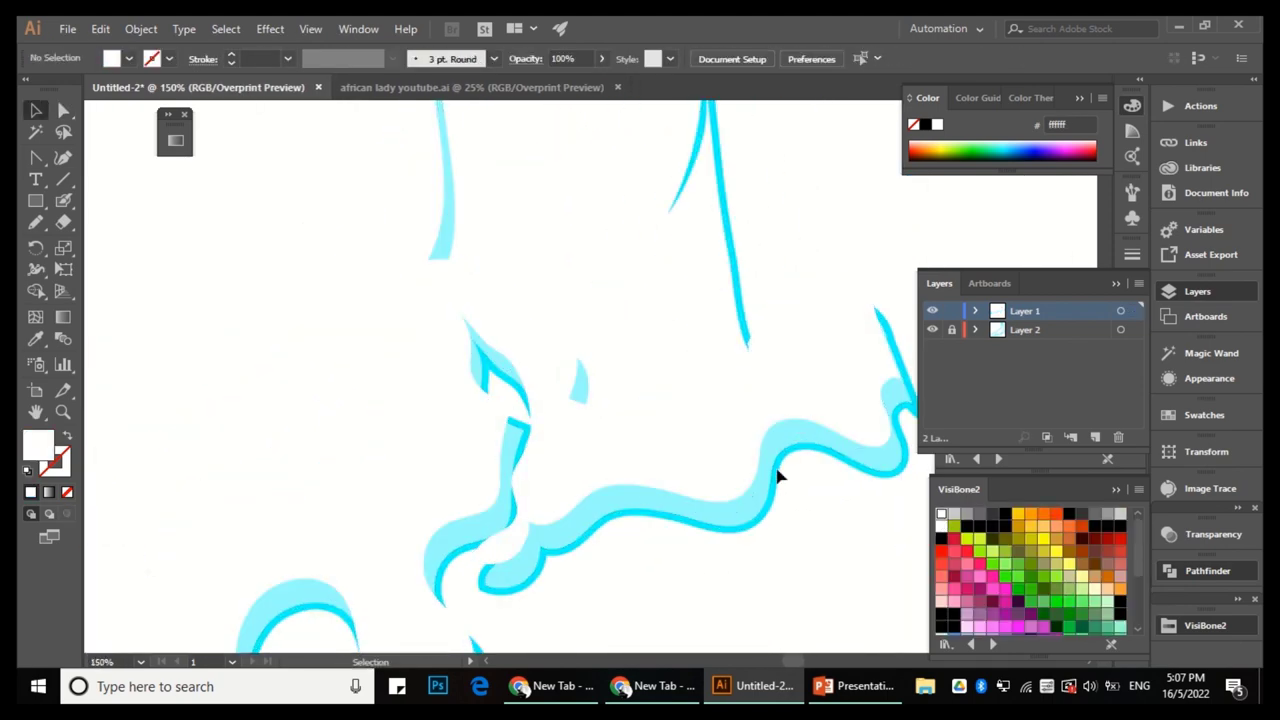
{"action": "right_click", "coordinate": [760, 495]}
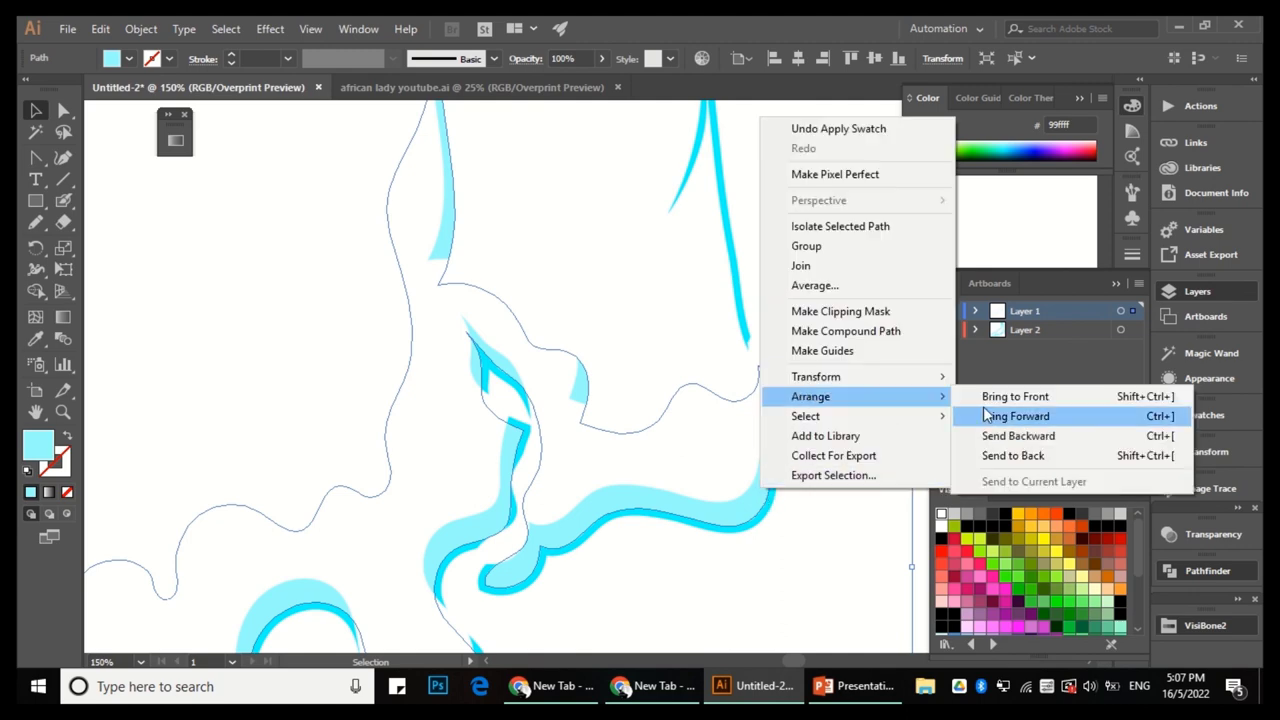
{"action": "left_click", "coordinate": [991, 414]}
{"action": "left_click", "coordinate": [649, 443]}
{"action": "scroll", "coordinate": [650, 425], "scroll_direction": "down", "scroll_amount": 3}
{"action": "key", "text": "ctrl+0"}
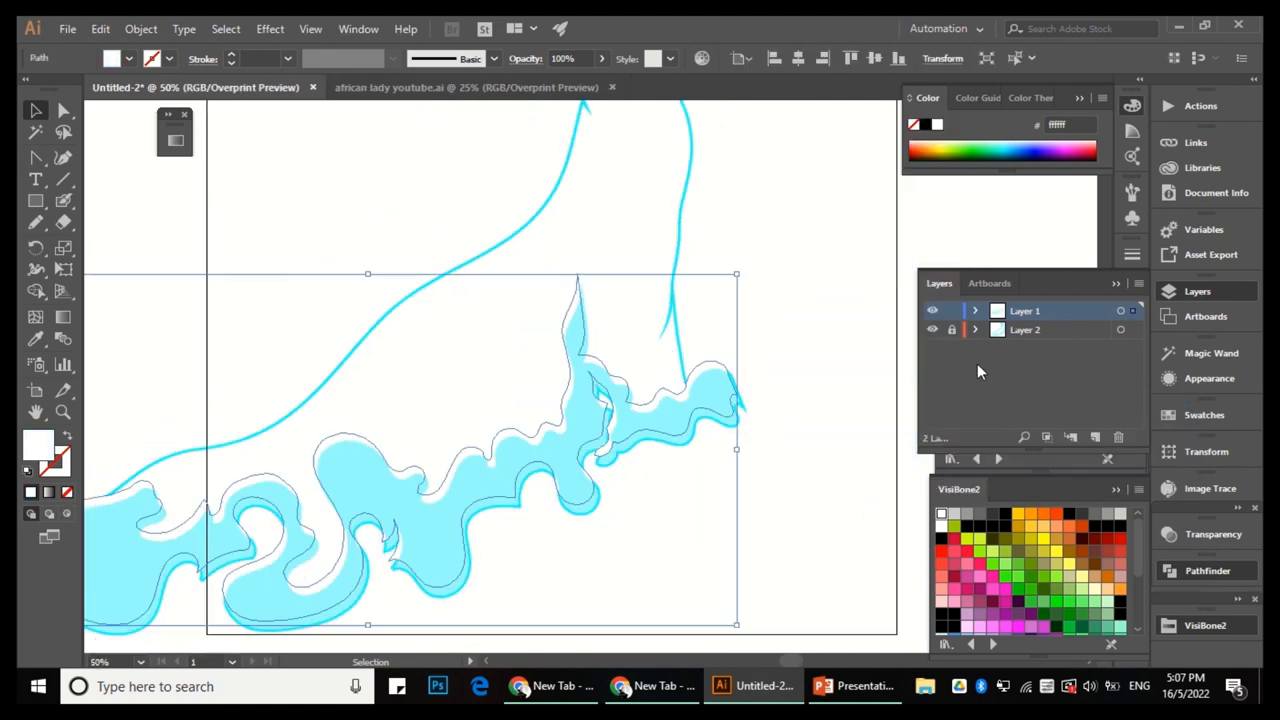
Unlock Layer 2, fill the dress with dark grey 333333, then lock the layer and make Layer 1 active.
{"action": "left_click", "coordinate": [951, 329]}
{"action": "left_click", "coordinate": [992, 513]}
{"action": "left_click", "coordinate": [951, 329]}
{"action": "key", "text": "ctrl+1"}
{"action": "key", "text": "a"}
{"action": "left_click", "coordinate": [1024, 311]}
{"action": "scroll", "coordinate": [692, 358], "scroll_direction": "down", "scroll_amount": 3}
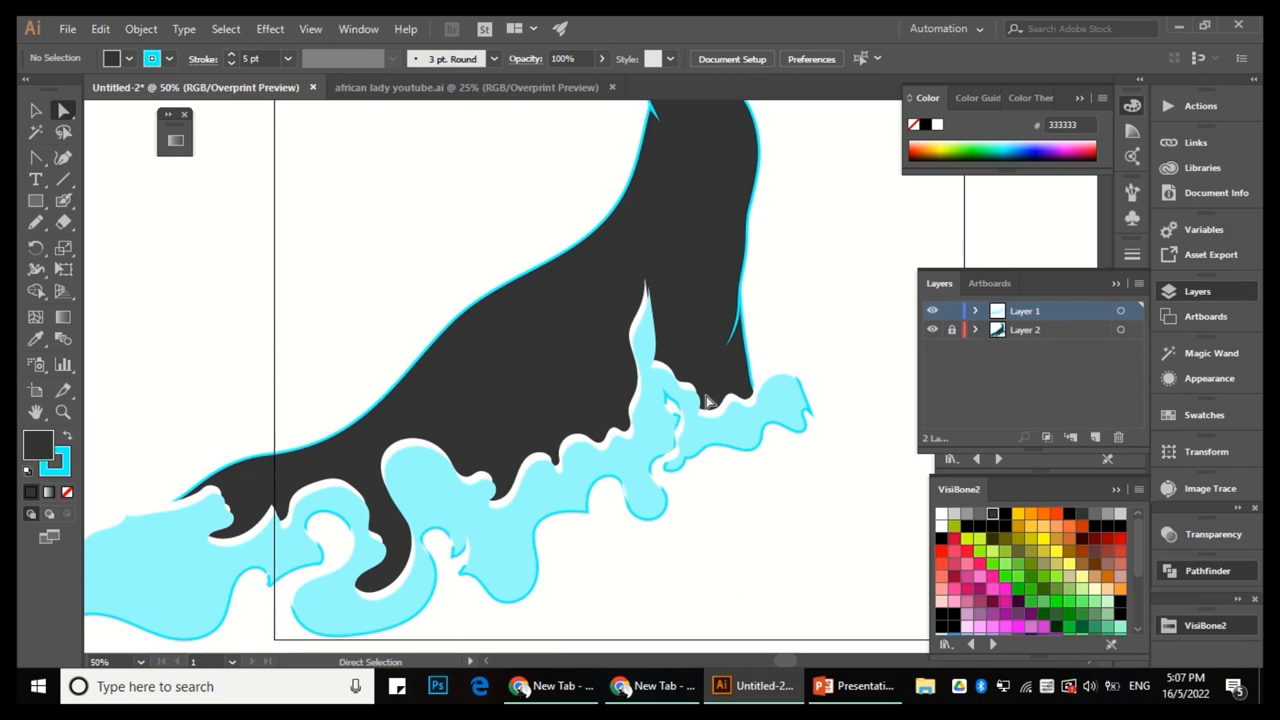
Redraw the white foam shape's upper edge around the central peak and neighbouring waves with the Pencil tool.
{"action": "scroll", "coordinate": [317, 314], "scroll_direction": "up", "scroll_amount": 5}
{"action": "key", "text": "ctrl+a"}
{"action": "key", "text": "n"}
{"action": "left_click_drag", "start_coordinate": [817, 421], "coordinate": [820, 424]}
{"action": "scroll", "coordinate": [637, 349], "scroll_direction": "down", "scroll_amount": 3}
{"action": "scroll", "coordinate": [637, 349], "scroll_direction": "up", "scroll_amount": 2}
{"action": "left_click_drag", "start_coordinate": [627, 410], "coordinate": [634, 367]}
{"action": "left_click_drag", "start_coordinate": [398, 402], "coordinate": [451, 332]}
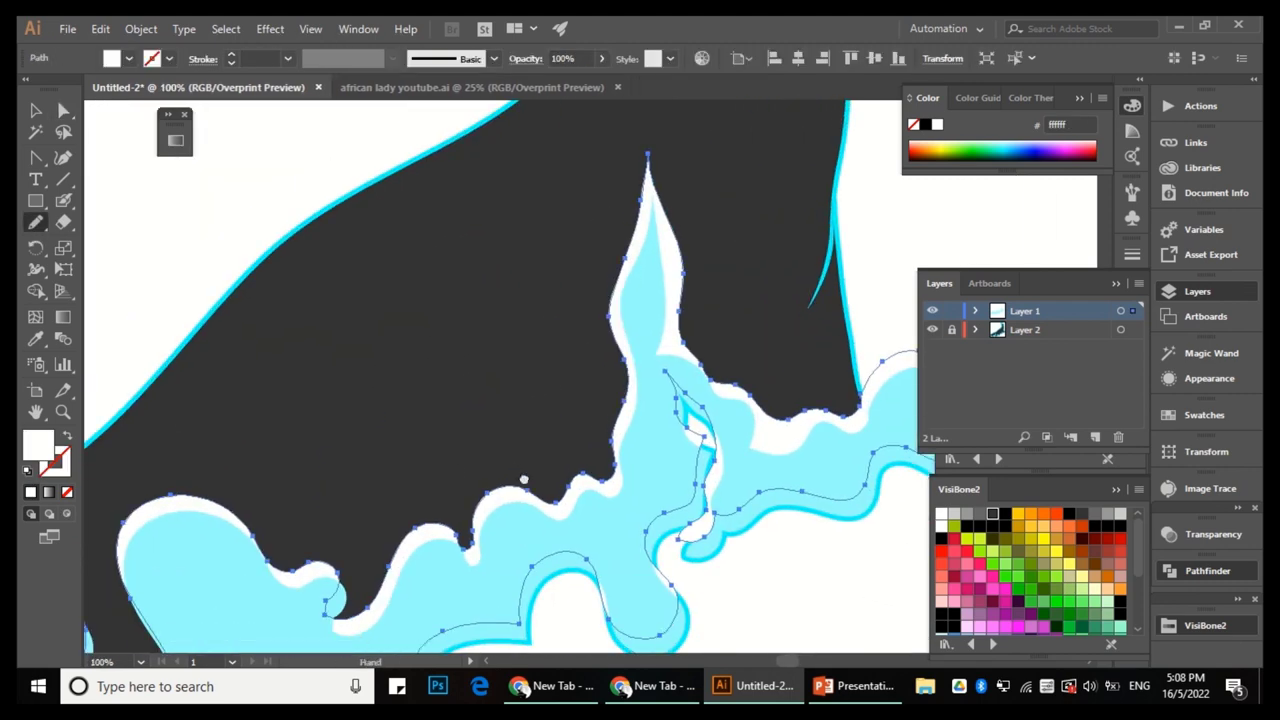
Continue widening the white foam's edge with the Pencil along the waves on the dress train.
{"action": "scroll", "coordinate": [510, 475], "scroll_direction": "down", "scroll_amount": 1}
{"action": "mouse_move", "coordinate": [250, 560]}
{"action": "left_mouse_down"}
{"action": "mouse_move", "coordinate": [374, 487]}
{"action": "mouse_move", "coordinate": [474, 483]}
{"action": "left_mouse_up"}
{"action": "left_click_drag", "start_coordinate": [500, 575], "coordinate": [527, 468]}
{"action": "left_click_drag", "start_coordinate": [565, 549], "coordinate": [567, 550]}
{"action": "scroll", "coordinate": [387, 463], "scroll_direction": "up", "scroll_amount": 1}
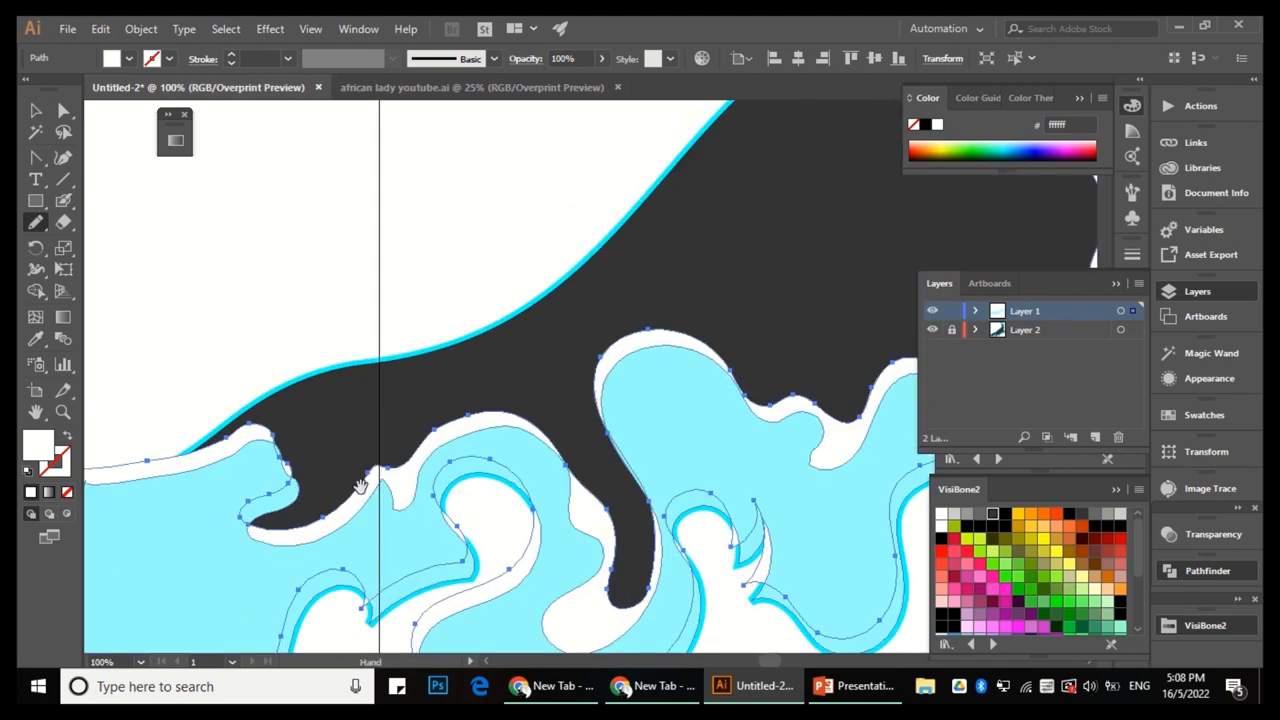
Set the reshaped white foam's fill to pale cyan ccffff.
{"action": "scroll", "coordinate": [356, 481], "scroll_direction": "down", "scroll_amount": 2}
{"action": "key", "text": "a"}
{"action": "scroll", "coordinate": [1030, 570], "scroll_direction": "down", "scroll_amount": 2}
{"action": "left_click", "coordinate": [940, 537]}
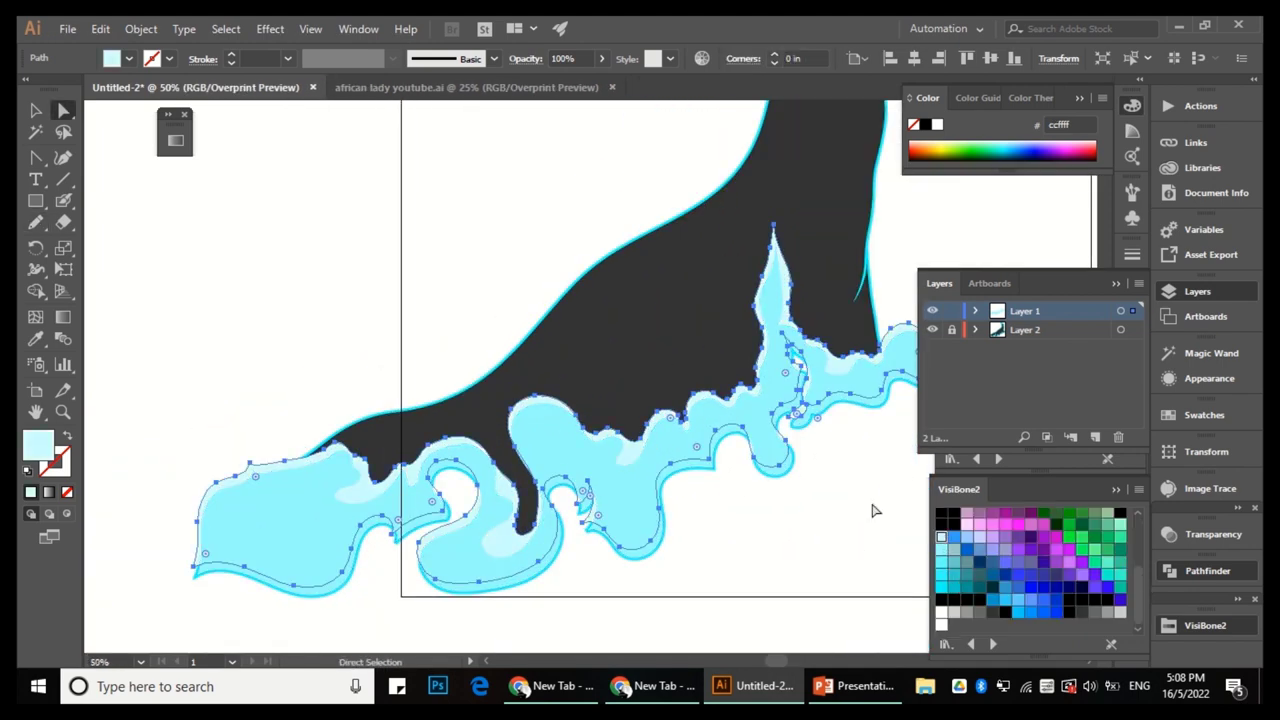
{"action": "scroll", "coordinate": [790, 300], "scroll_direction": "up", "scroll_amount": 1}
{"action": "left_click", "coordinate": [794, 243]}
{"action": "scroll", "coordinate": [790, 400], "scroll_direction": "down", "scroll_amount": 1}
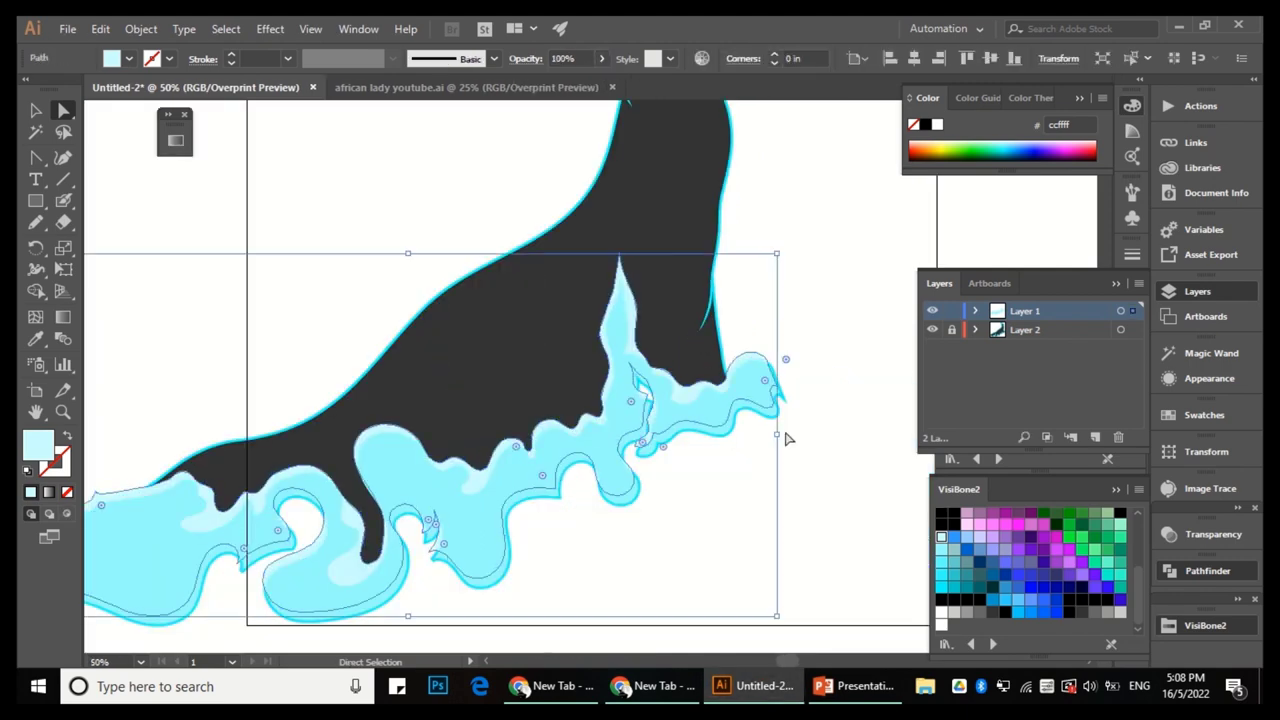
Set the reshaped foam shape's fill to the custom pale colour d9f9f8.
{"action": "scroll", "coordinate": [785, 432], "scroll_direction": "up", "scroll_amount": 1}
{"action": "key", "text": "a"}
{"action": "left_click", "coordinate": [776, 408]}
{"action": "double_click", "coordinate": [30, 450]}
{"action": "left_click", "coordinate": [846, 280]}
{"action": "scroll", "coordinate": [651, 390], "scroll_direction": "up", "scroll_amount": 2}
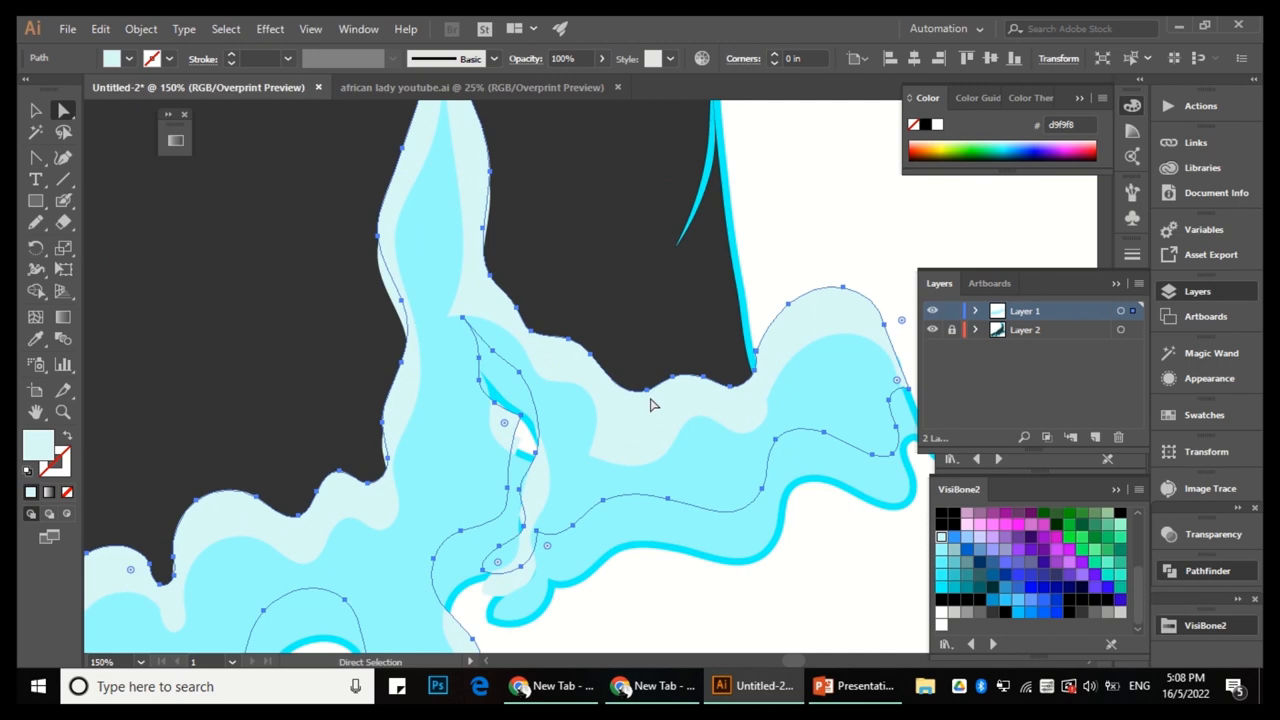
Send a copy of the pale foam shape backward, fill it with white and offset it slightly from the original.
{"action": "scroll", "coordinate": [651, 404], "scroll_direction": "down", "scroll_amount": 2}
{"action": "scroll", "coordinate": [670, 406], "scroll_direction": "up", "scroll_amount": 4}
{"action": "right_click", "coordinate": [673, 400]}
{"action": "mouse_move", "coordinate": [733, 318]}
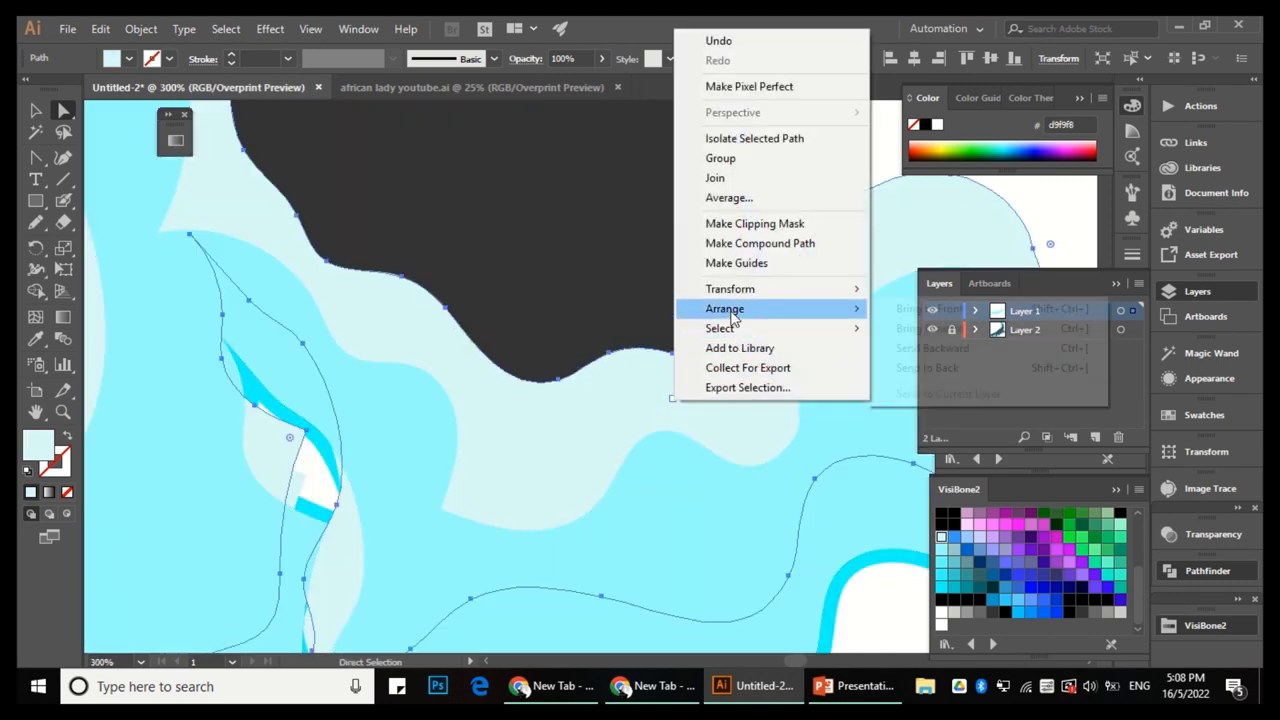
{"action": "left_click", "coordinate": [885, 345]}
{"action": "scroll", "coordinate": [940, 518], "scroll_direction": "down", "scroll_amount": 2}
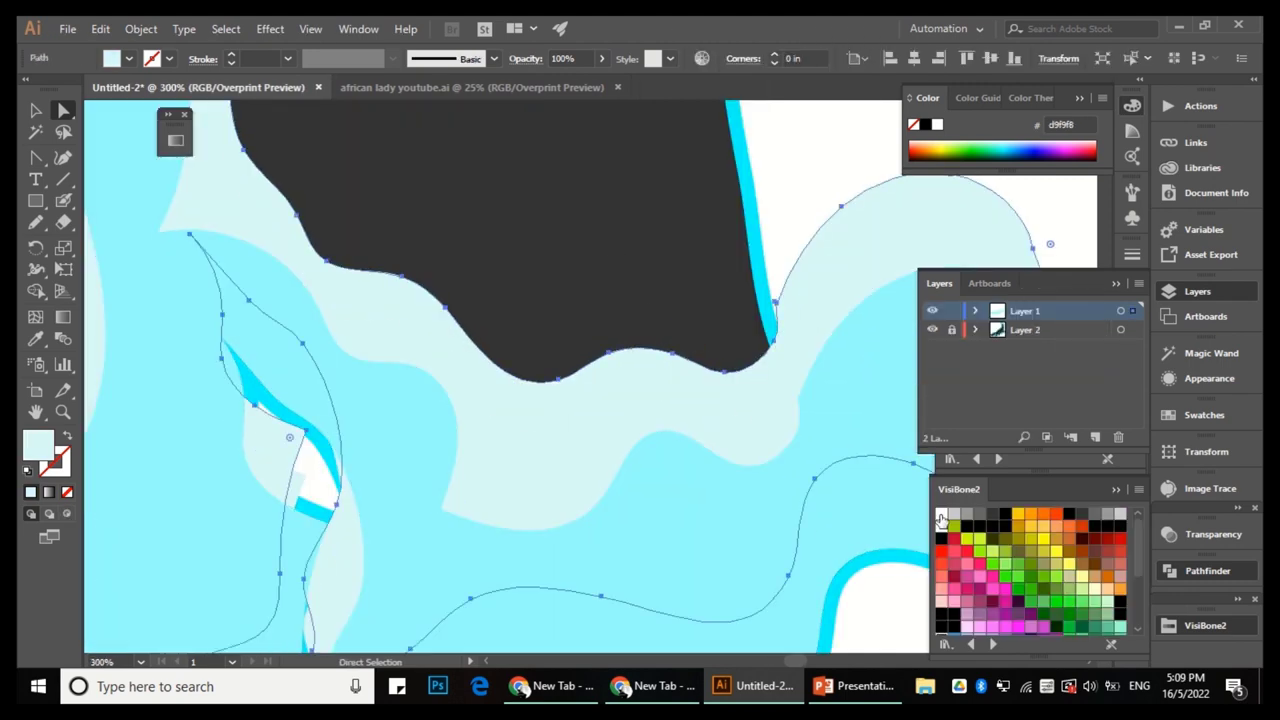
{"action": "left_click", "coordinate": [941, 514]}
{"action": "scroll", "coordinate": [629, 357], "scroll_direction": "down", "scroll_amount": 3}
{"action": "key", "text": "v"}
{"action": "left_click_drag", "start_coordinate": [629, 357], "coordinate": [734, 457]}
Apply a Roughen effect to the white foam copy with smooth points, an absolute size of 0.07 in and increased detail.
{"action": "left_click", "coordinate": [309, 30]}
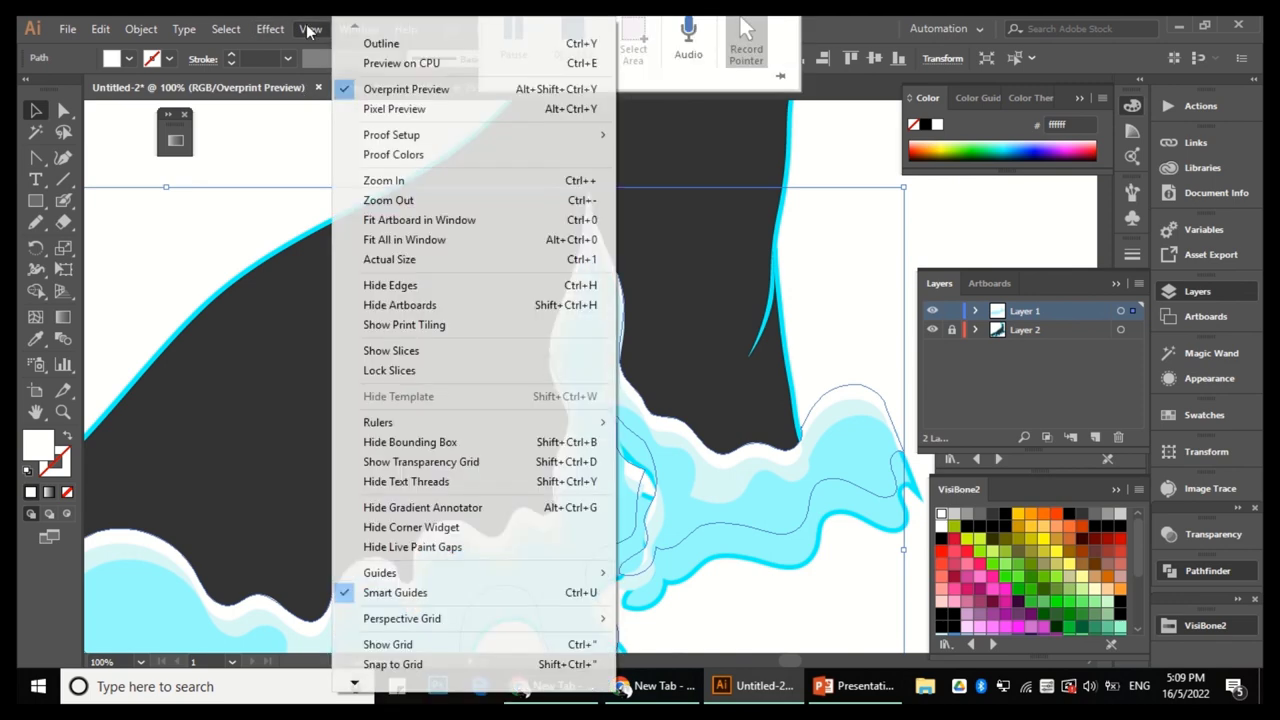
{"action": "mouse_move", "coordinate": [270, 28]}
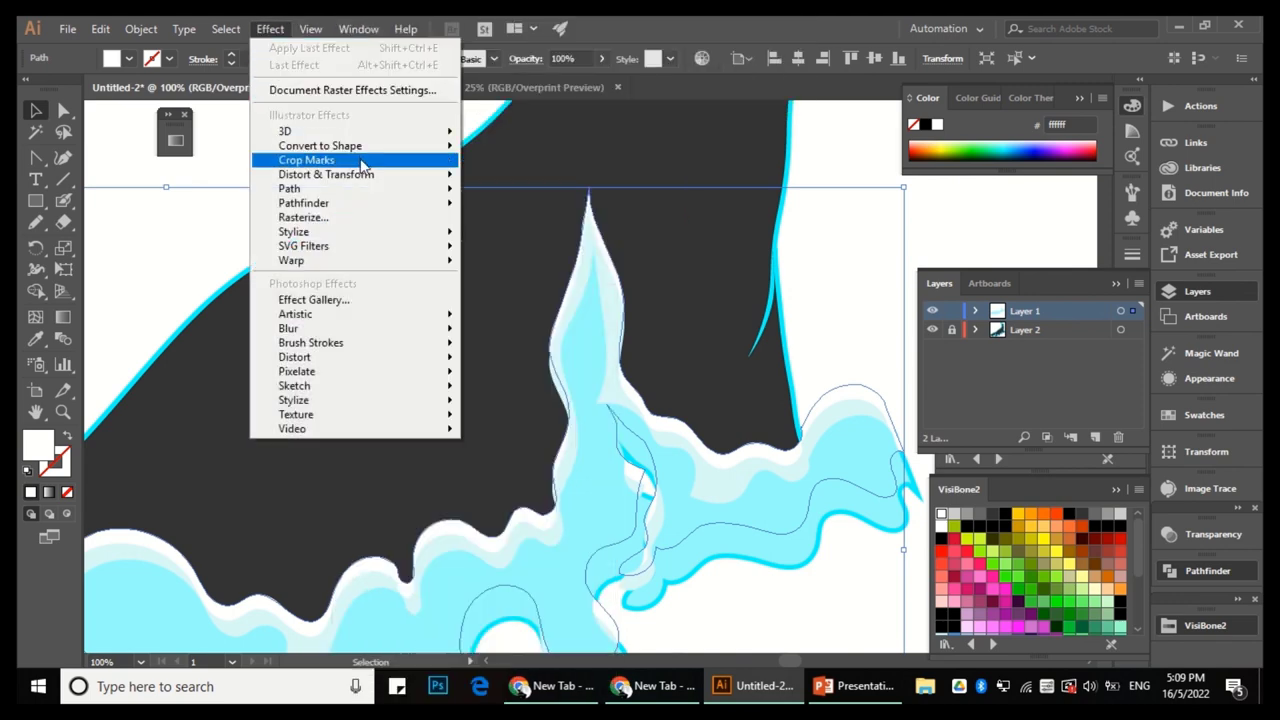
{"action": "mouse_move", "coordinate": [366, 175]}
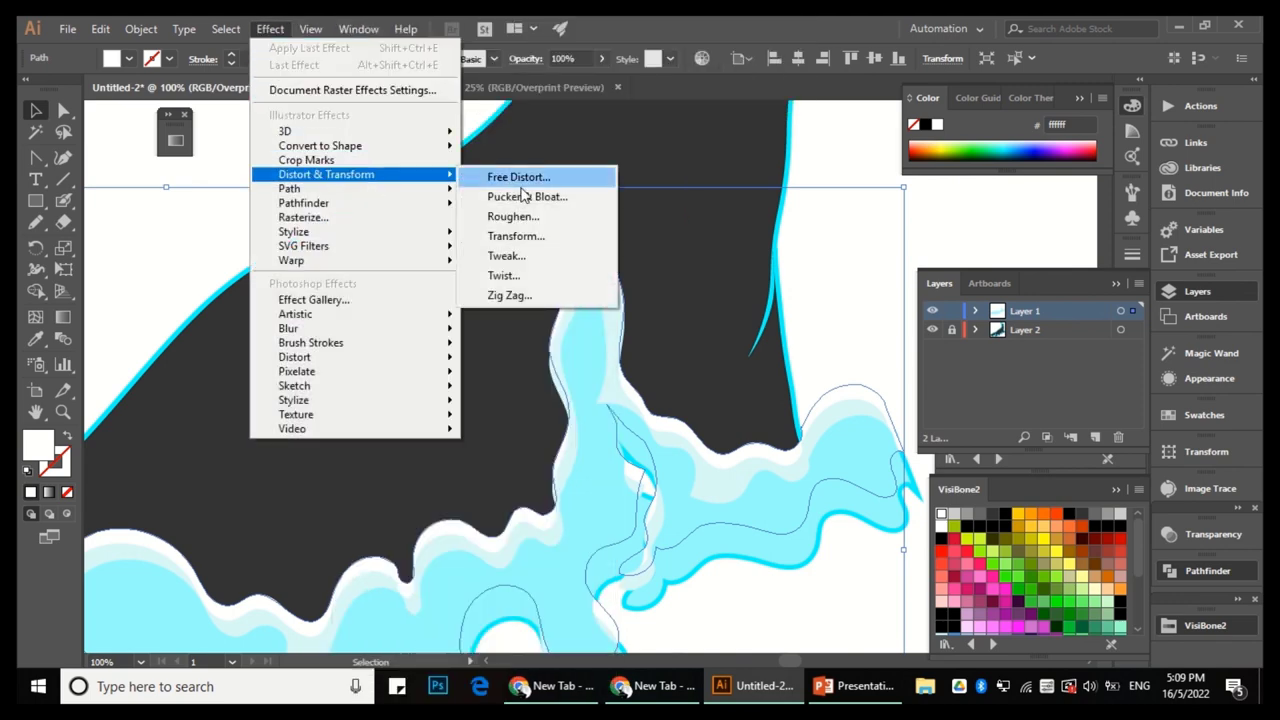
{"action": "left_click", "coordinate": [564, 218]}
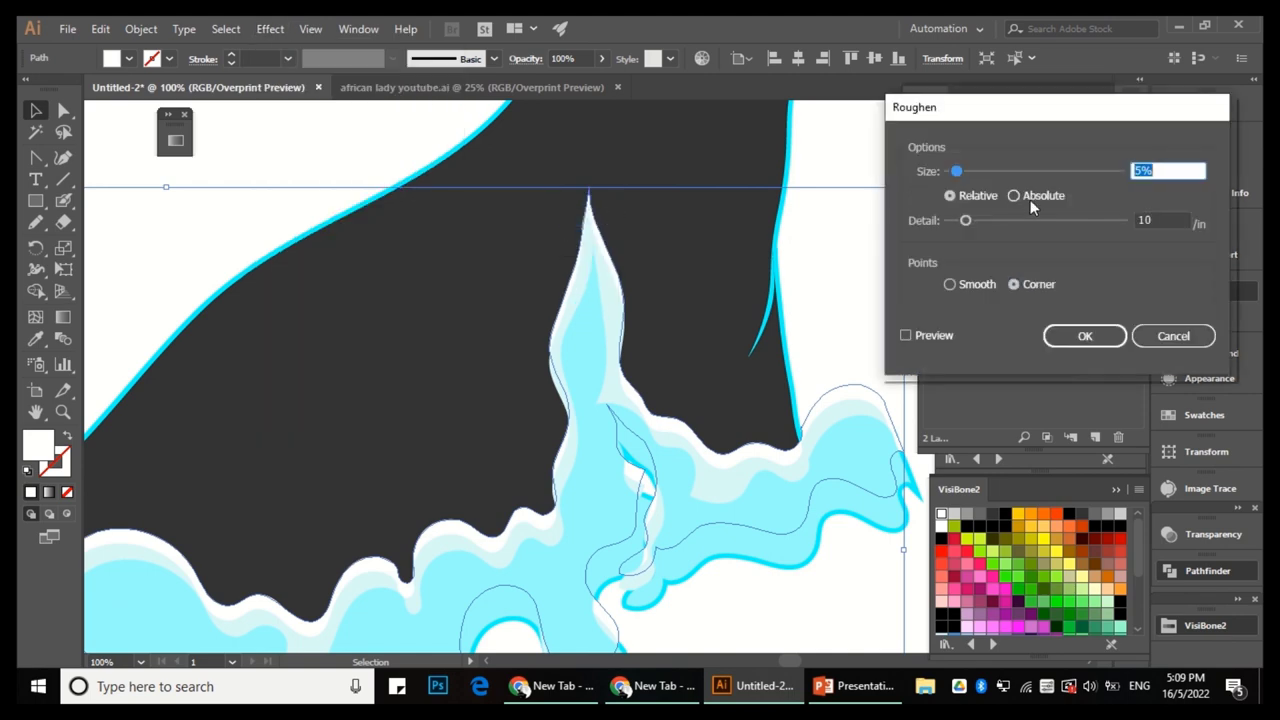
{"action": "left_click", "coordinate": [965, 284]}
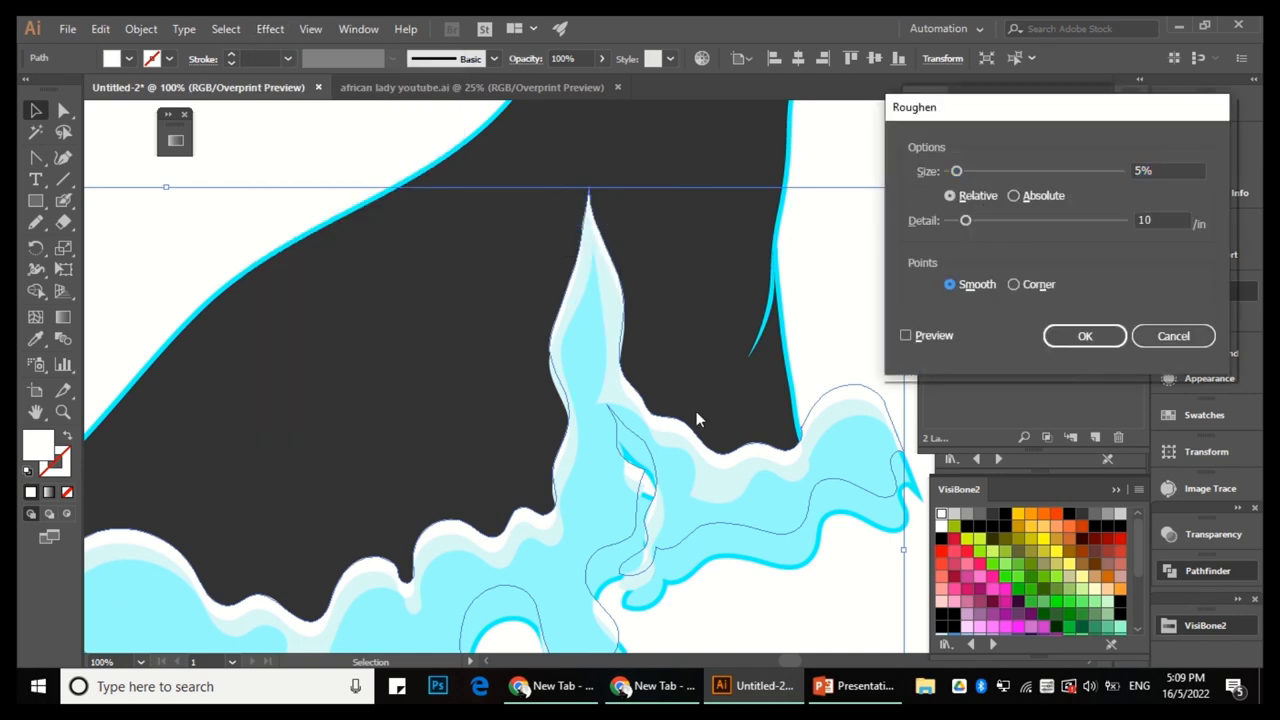
{"action": "left_click", "coordinate": [936, 336]}
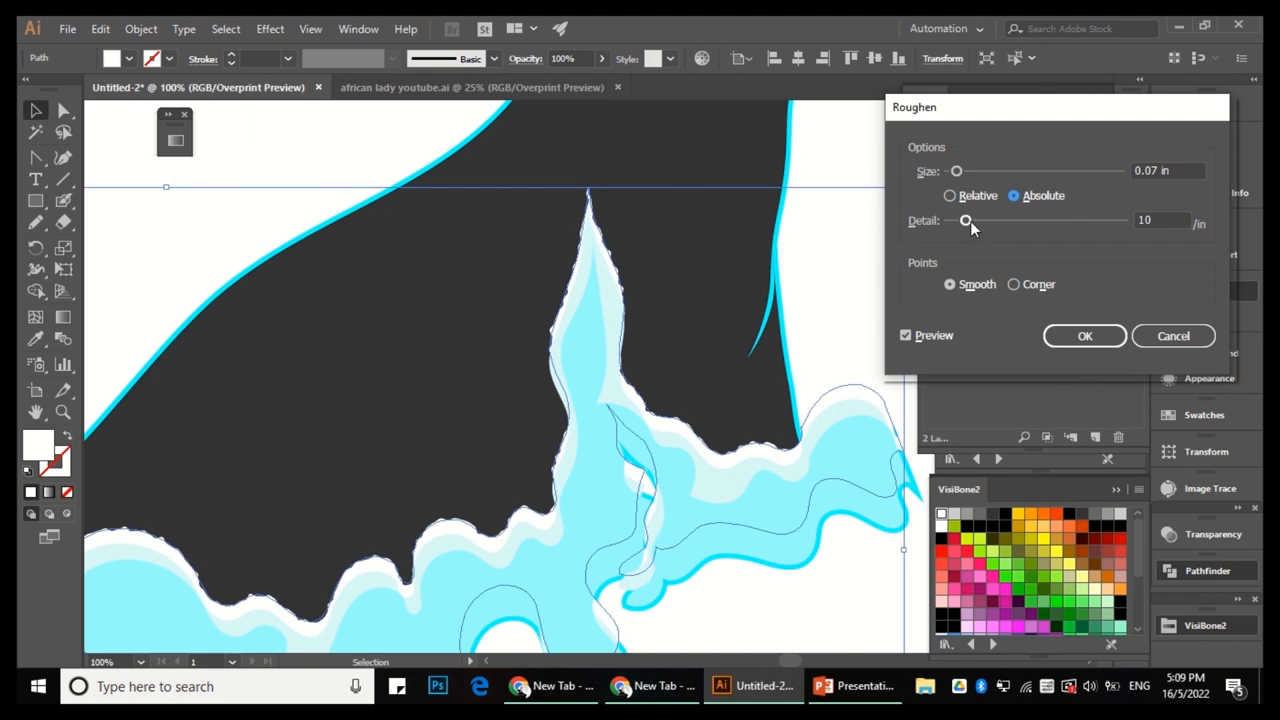
{"action": "left_click_drag", "start_coordinate": [973, 225], "coordinate": [983, 226]}
{"action": "key", "text": "Return"}
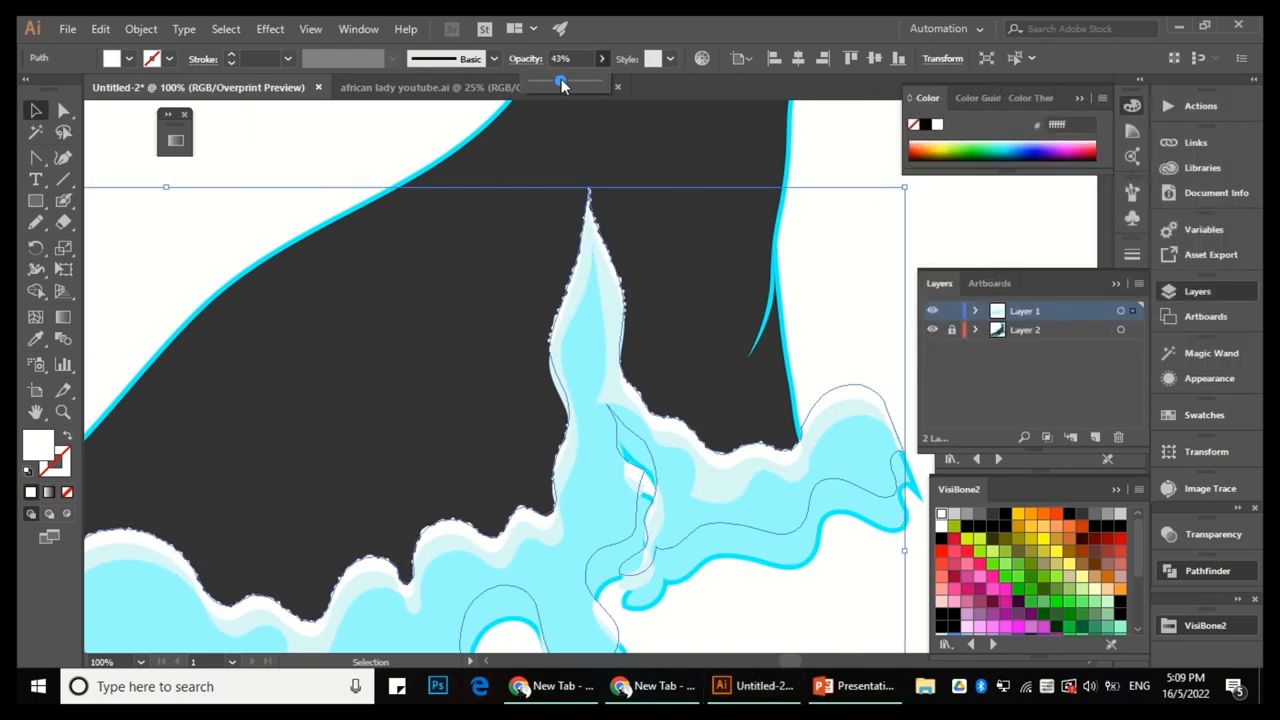
Reduce the roughened white foam shape's opacity to 43%.
{"action": "left_click", "coordinate": [561, 79]}
{"action": "scroll", "coordinate": [791, 232], "scroll_direction": "down", "scroll_amount": 2}
{"action": "scroll", "coordinate": [500, 450], "scroll_direction": "up", "scroll_amount": 4}
{"action": "scroll", "coordinate": [500, 450], "scroll_direction": "down", "scroll_amount": 4}
{"action": "scroll", "coordinate": [521, 546], "scroll_direction": "up", "scroll_amount": 3}
Redraw the translucent white foam's outer edge with the Pencil so it extends farther over the dress along the waves and central peak.
{"action": "key", "text": "n"}
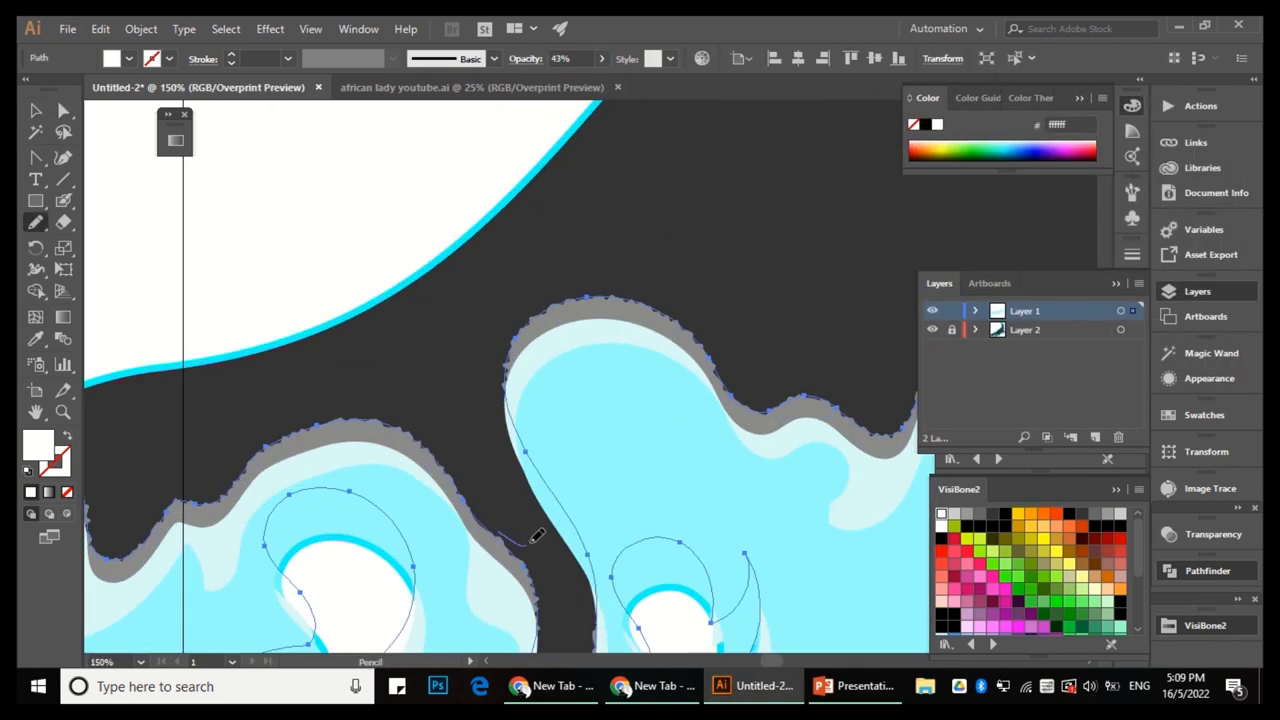
{"action": "scroll", "coordinate": [527, 540], "scroll_direction": "down", "scroll_amount": 3}
{"action": "scroll", "coordinate": [563, 441], "scroll_direction": "down", "scroll_amount": 1}
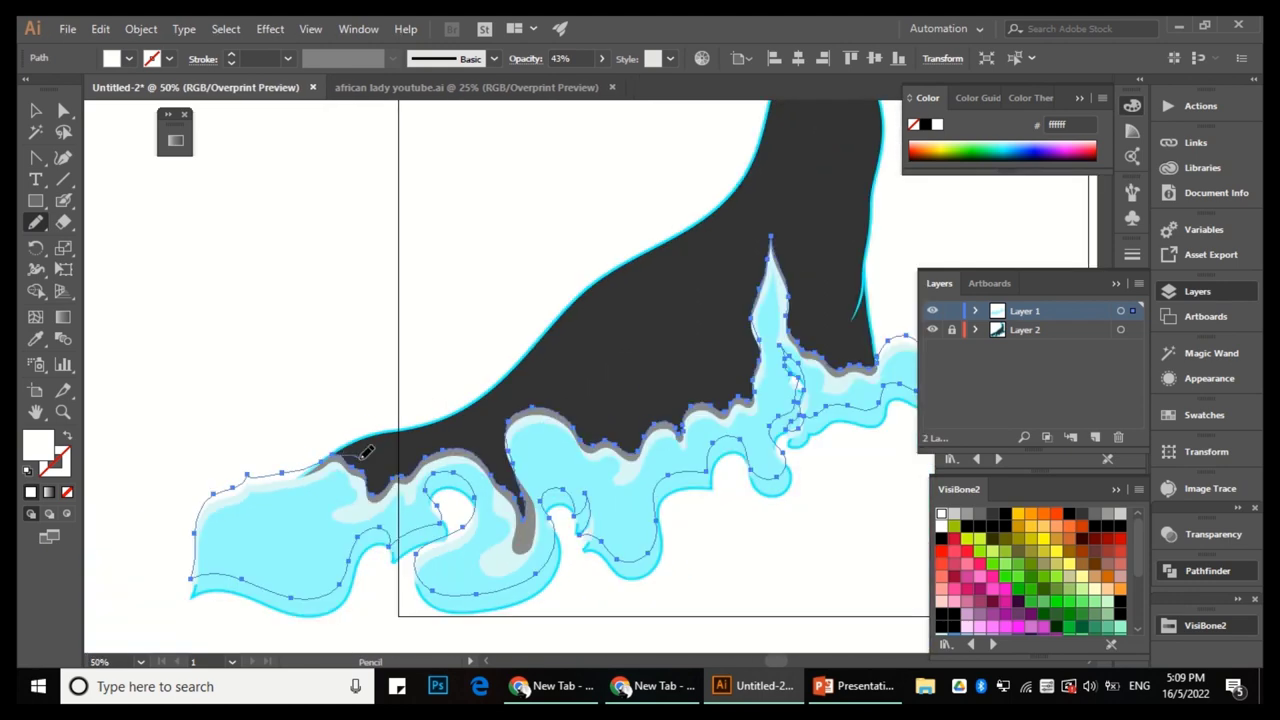
{"action": "scroll", "coordinate": [349, 481], "scroll_direction": "up", "scroll_amount": 1}
{"action": "scroll", "coordinate": [691, 377], "scroll_direction": "up", "scroll_amount": 1}
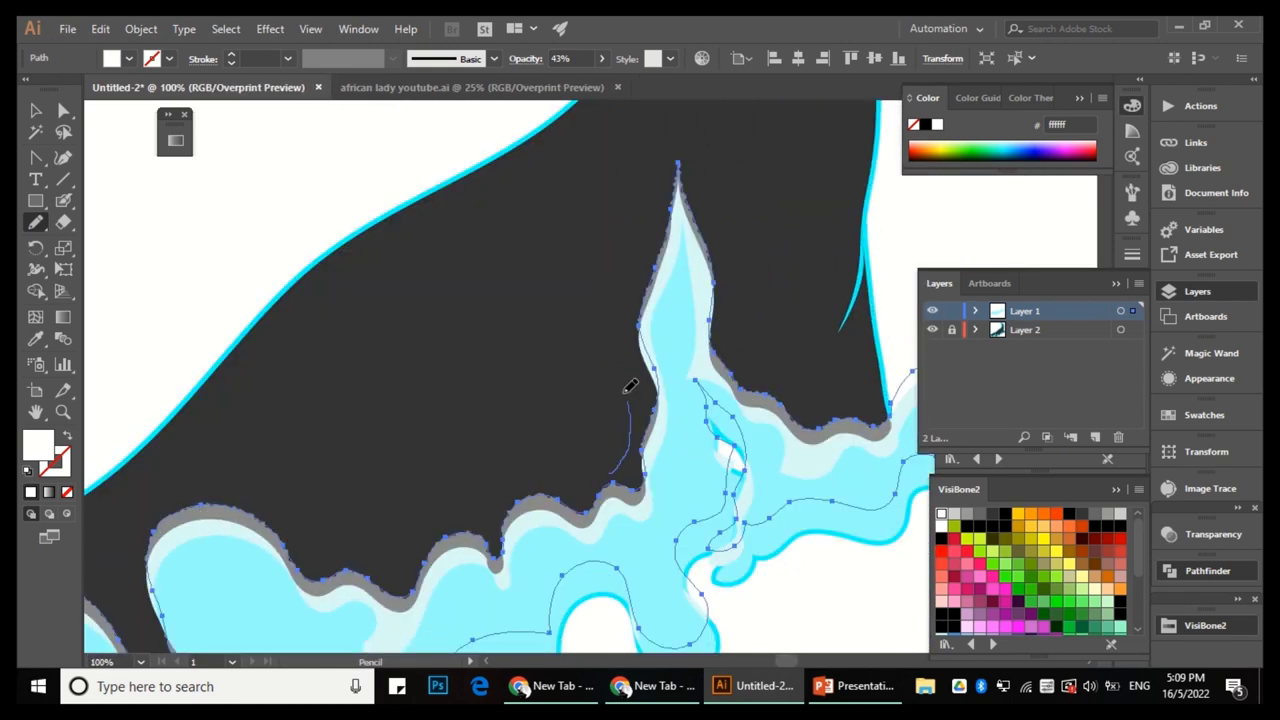
{"action": "scroll", "coordinate": [634, 414], "scroll_direction": "down", "scroll_amount": 1}
{"action": "scroll", "coordinate": [694, 371], "scroll_direction": "down", "scroll_amount": 1}
{"action": "key", "text": "a"}
{"action": "scroll", "coordinate": [677, 374], "scroll_direction": "up", "scroll_amount": 2}
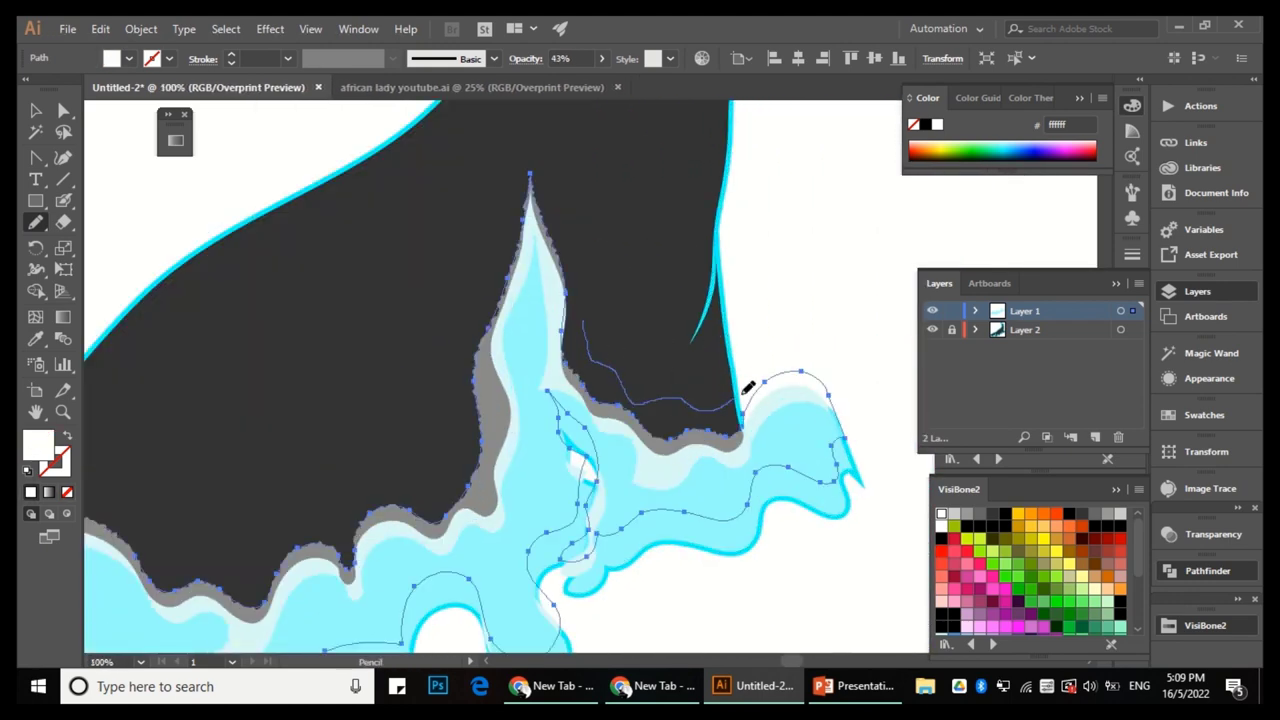
Lock Layer 1, unlock Layer 2 and remove the dress's dark grey fill, then relock Layer 2 and unlock Layer 1.
{"action": "scroll", "coordinate": [773, 362], "scroll_direction": "down", "scroll_amount": 3}
{"action": "left_click", "coordinate": [952, 311]}
{"action": "left_click", "coordinate": [952, 329]}
{"action": "left_click", "coordinate": [1120, 329]}
{"action": "key", "text": "Delete"}
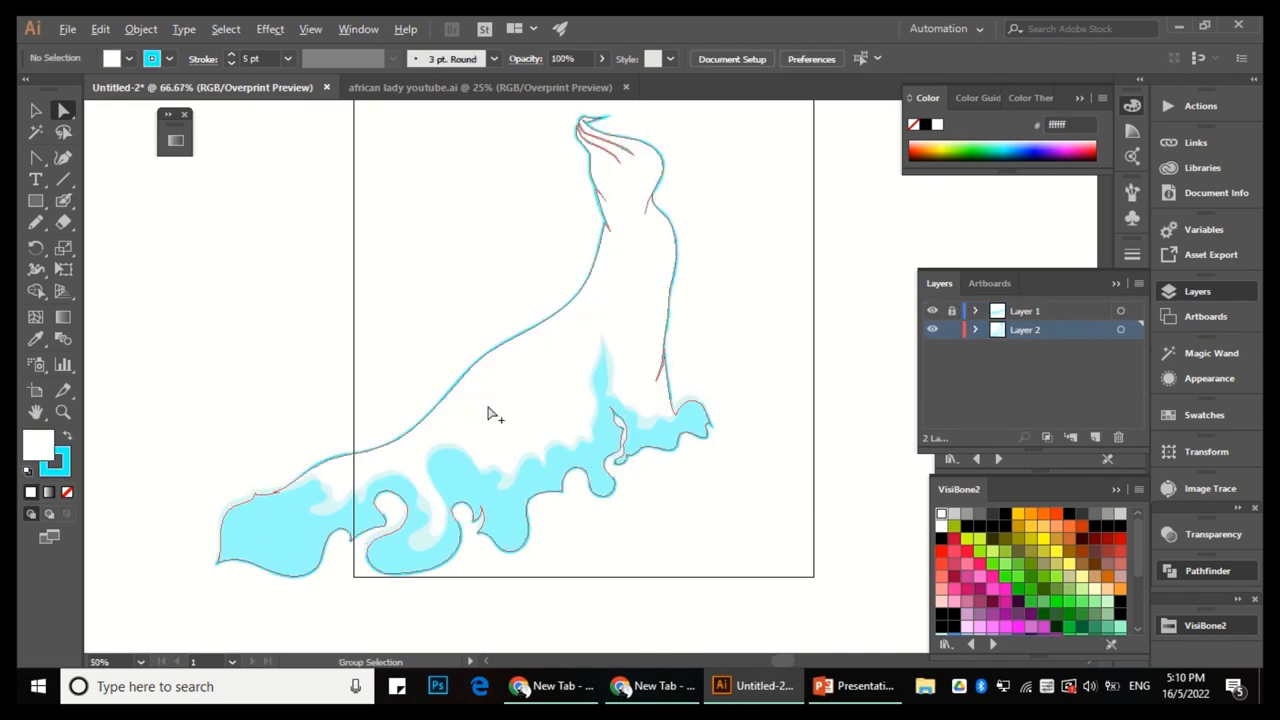
{"action": "key", "text": "ctrl+1"}
{"action": "left_click", "coordinate": [952, 329]}
{"action": "left_click", "coordinate": [952, 311]}
Fill the translucent outer foam shape with light grey cccccc.
{"action": "left_click", "coordinate": [1120, 311]}
{"action": "left_click", "coordinate": [623, 360]}
{"action": "scroll", "coordinate": [651, 391], "scroll_direction": "down", "scroll_amount": 2}
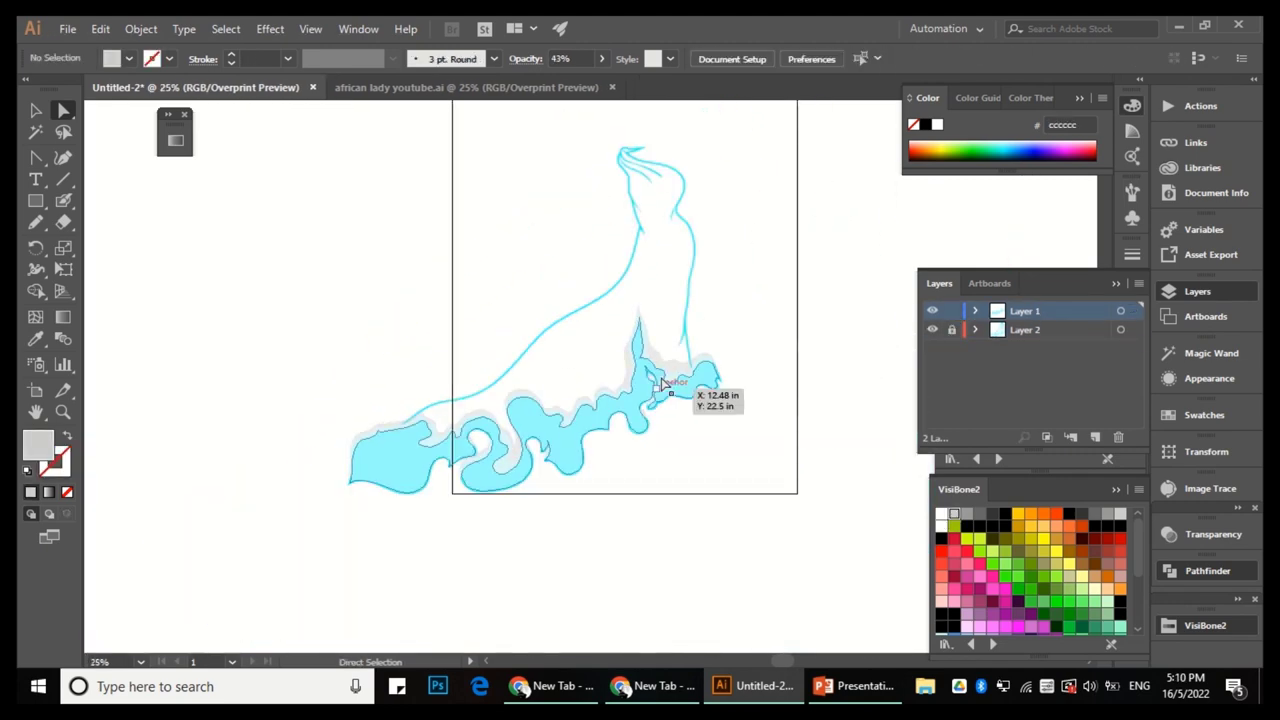
Fill the translucent outer foam shape with pale cyan ccffff and lower its opacity to 31%.
{"action": "scroll", "coordinate": [706, 408], "scroll_direction": "up", "scroll_amount": 2}
{"action": "left_click", "coordinate": [706, 408]}
{"action": "scroll", "coordinate": [1030, 570], "scroll_direction": "down", "scroll_amount": 5}
{"action": "left_click", "coordinate": [941, 540]}
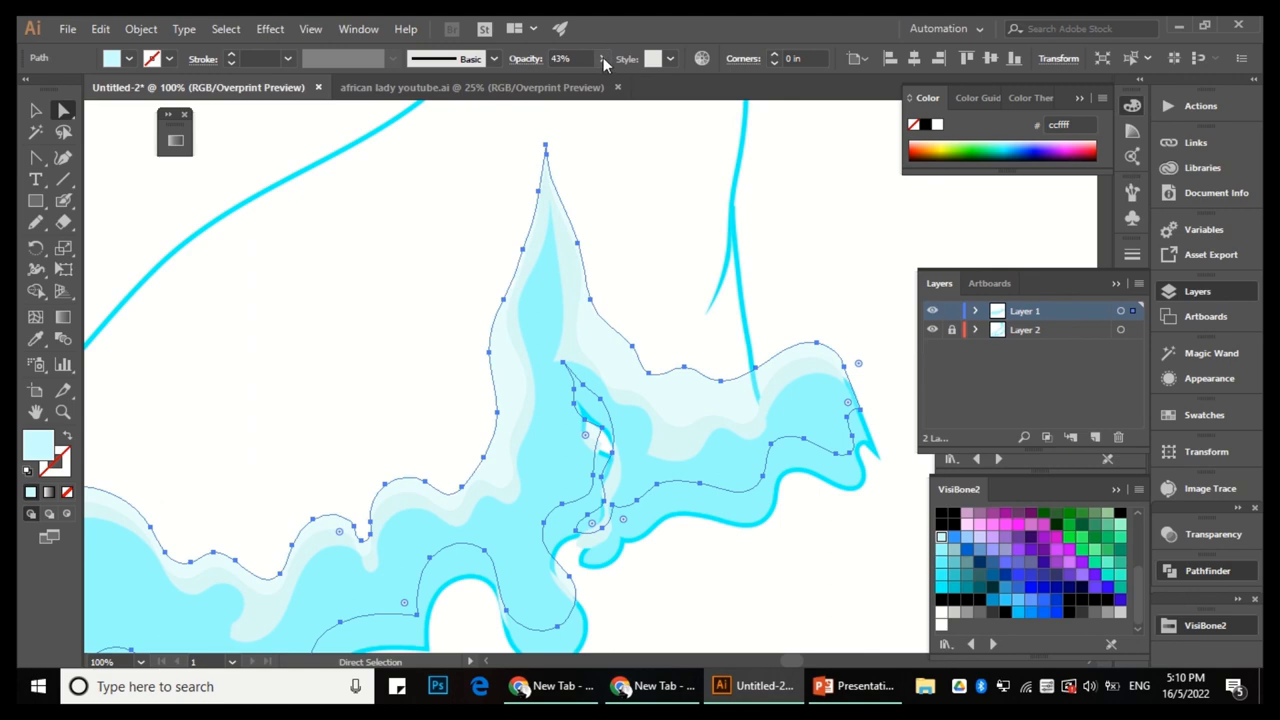
{"action": "left_click", "coordinate": [810, 197]}
{"action": "scroll", "coordinate": [763, 243], "scroll_direction": "down", "scroll_amount": 2}
{"action": "scroll", "coordinate": [650, 470], "scroll_direction": "down", "scroll_amount": 1}
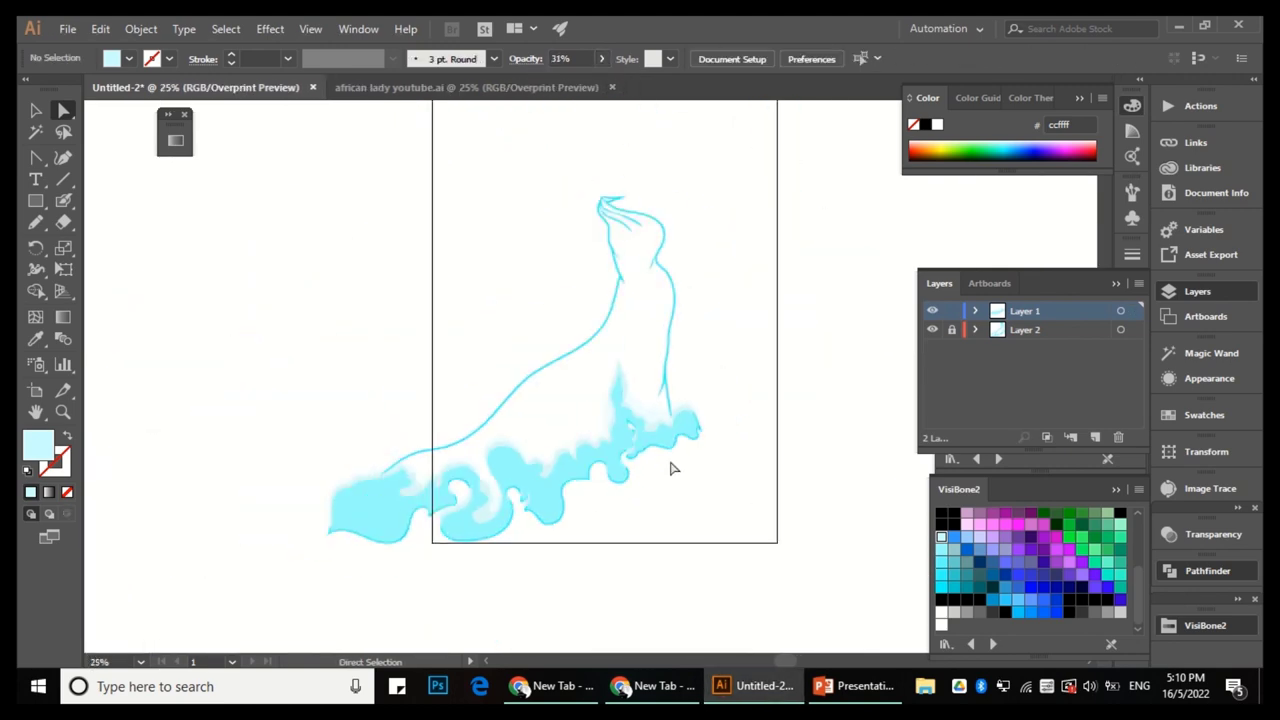
Copy the translucent outer foam shape on Layer 1.
{"action": "scroll", "coordinate": [625, 436], "scroll_direction": "up", "scroll_amount": 2}
{"action": "left_click", "coordinate": [684, 422]}
{"action": "left_click", "coordinate": [810, 345]}
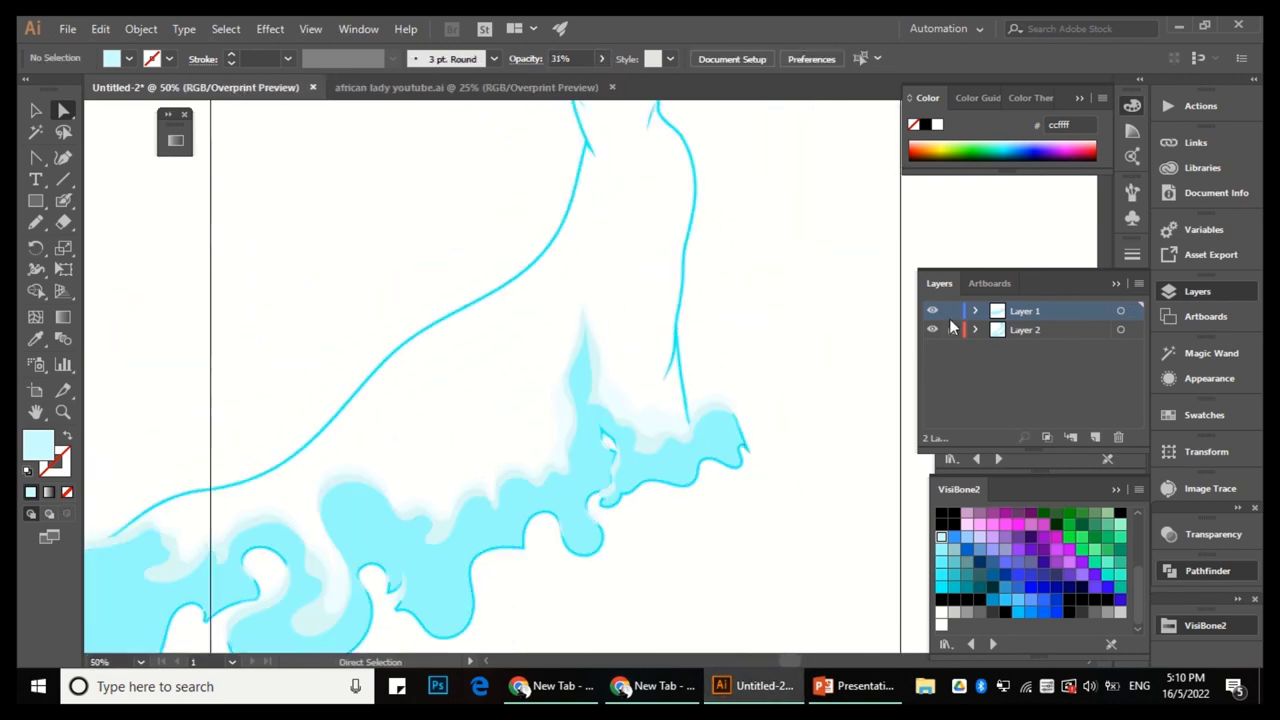
{"action": "left_click", "coordinate": [689, 367]}
{"action": "left_click", "coordinate": [100, 28]}
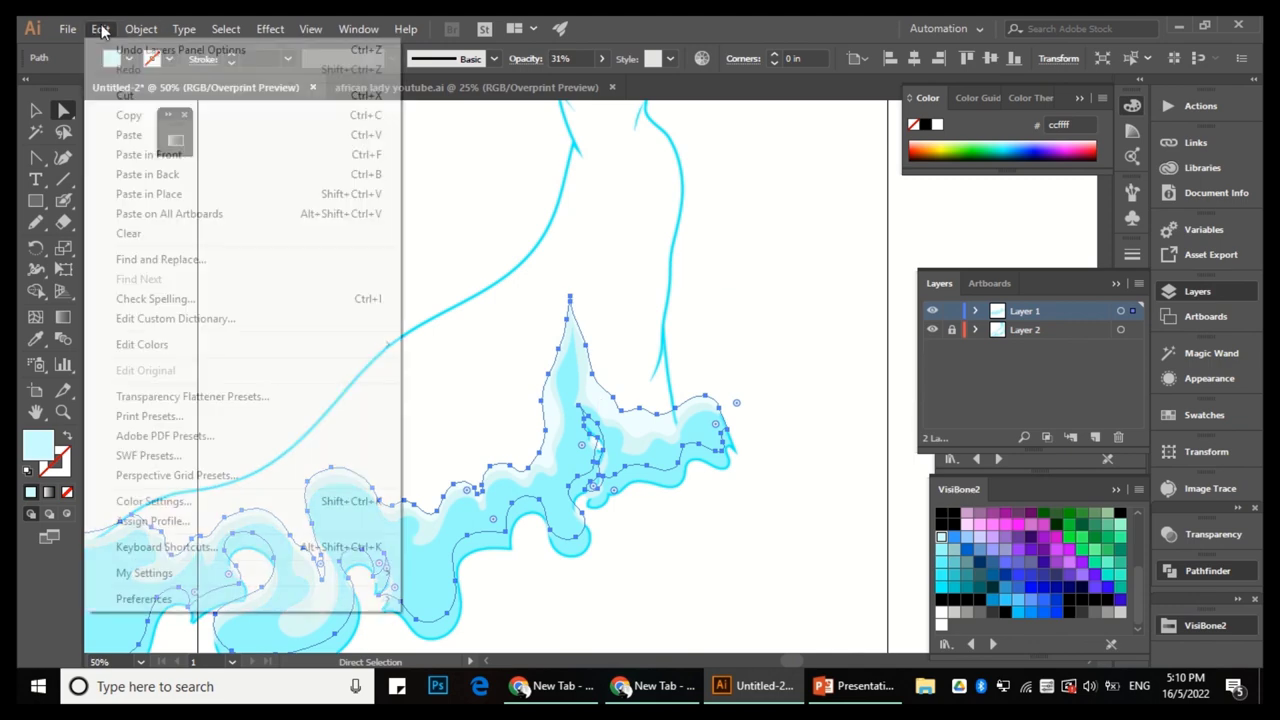
{"action": "left_click", "coordinate": [130, 115]}
Lock Layer 1, add a new layer above Layer 2 and paste the copied foam shape in front on it.
{"action": "left_click", "coordinate": [951, 311]}
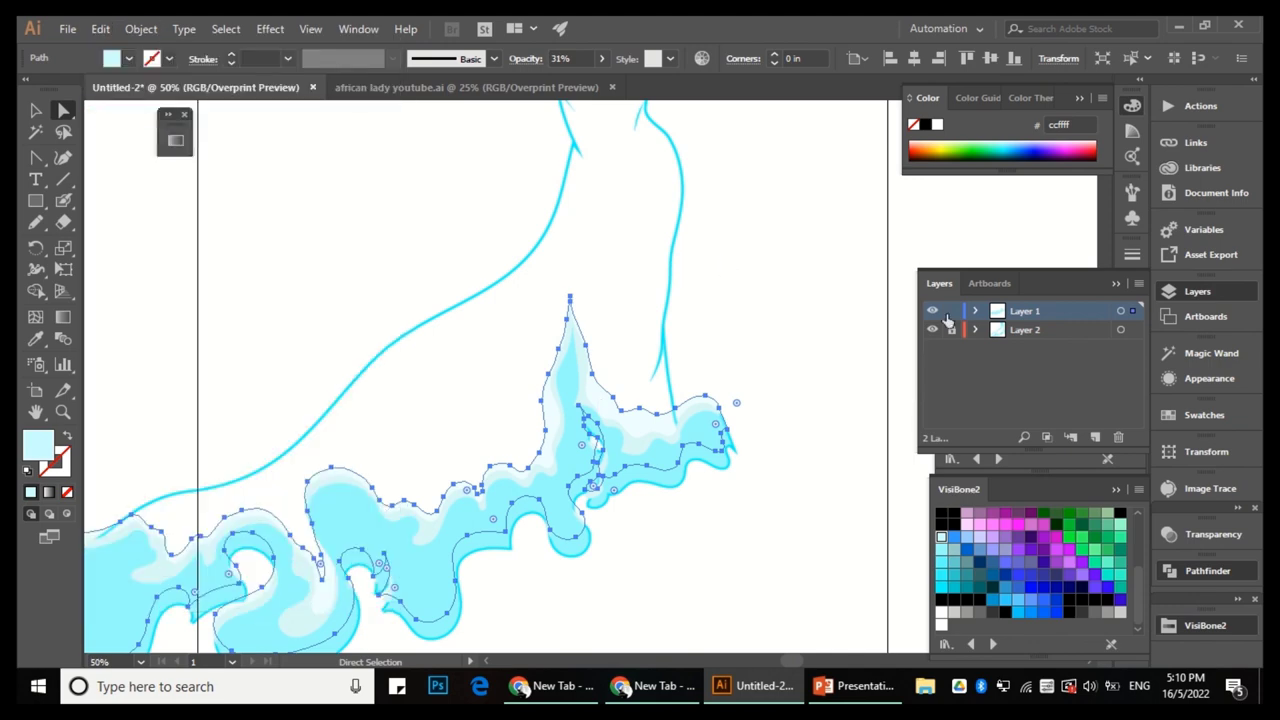
{"action": "left_click", "coordinate": [1026, 330]}
{"action": "left_click", "coordinate": [1095, 437]}
{"action": "left_click", "coordinate": [100, 28]}
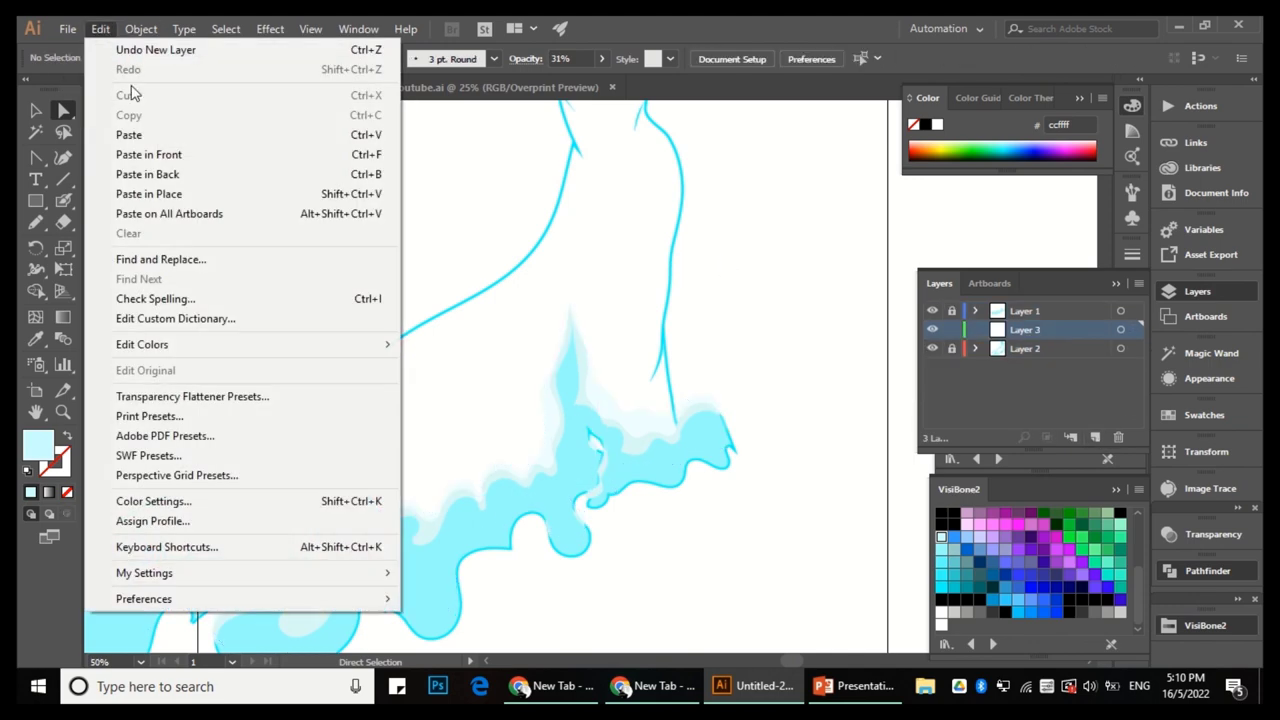
{"action": "left_click", "coordinate": [148, 154]}
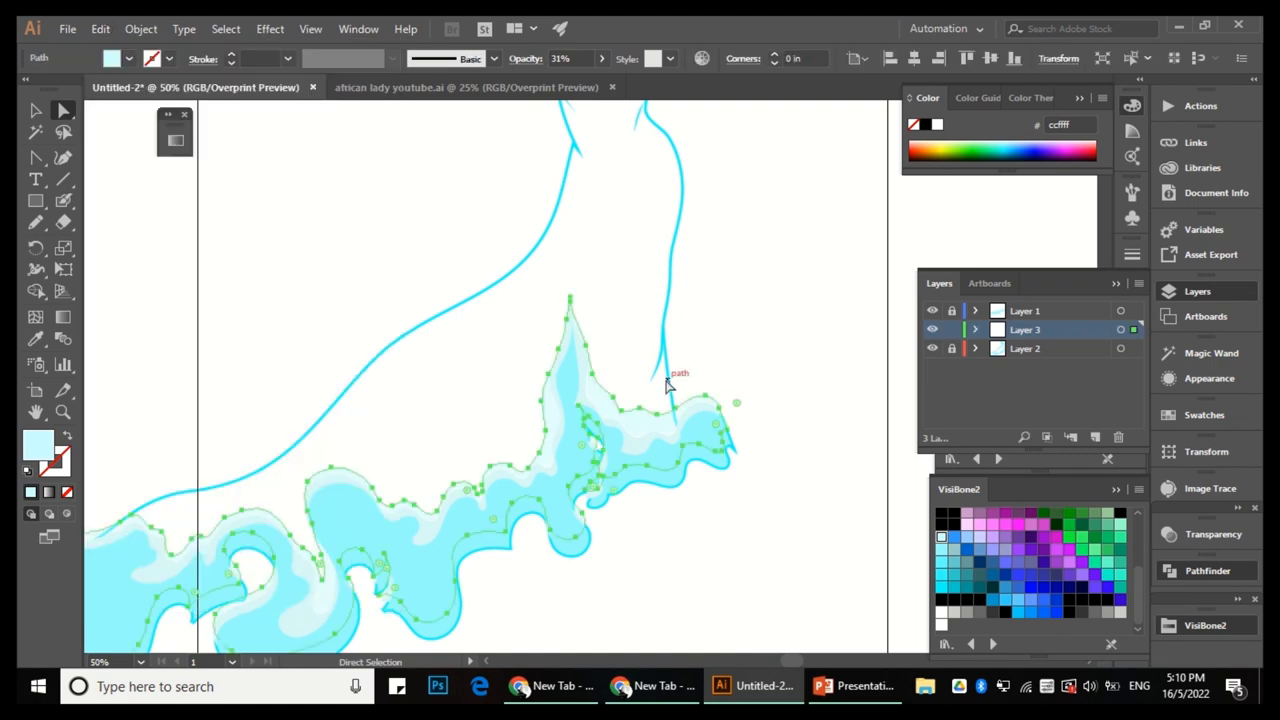
Extend the pasted foam shape with a long pointed streak rising from the large middle wave up the dress.
{"action": "key", "text": "ctrl+minus"}
{"action": "key", "text": "n"}
{"action": "key", "text": "ctrl+plus"}
{"action": "key", "text": "ctrl+plus"}
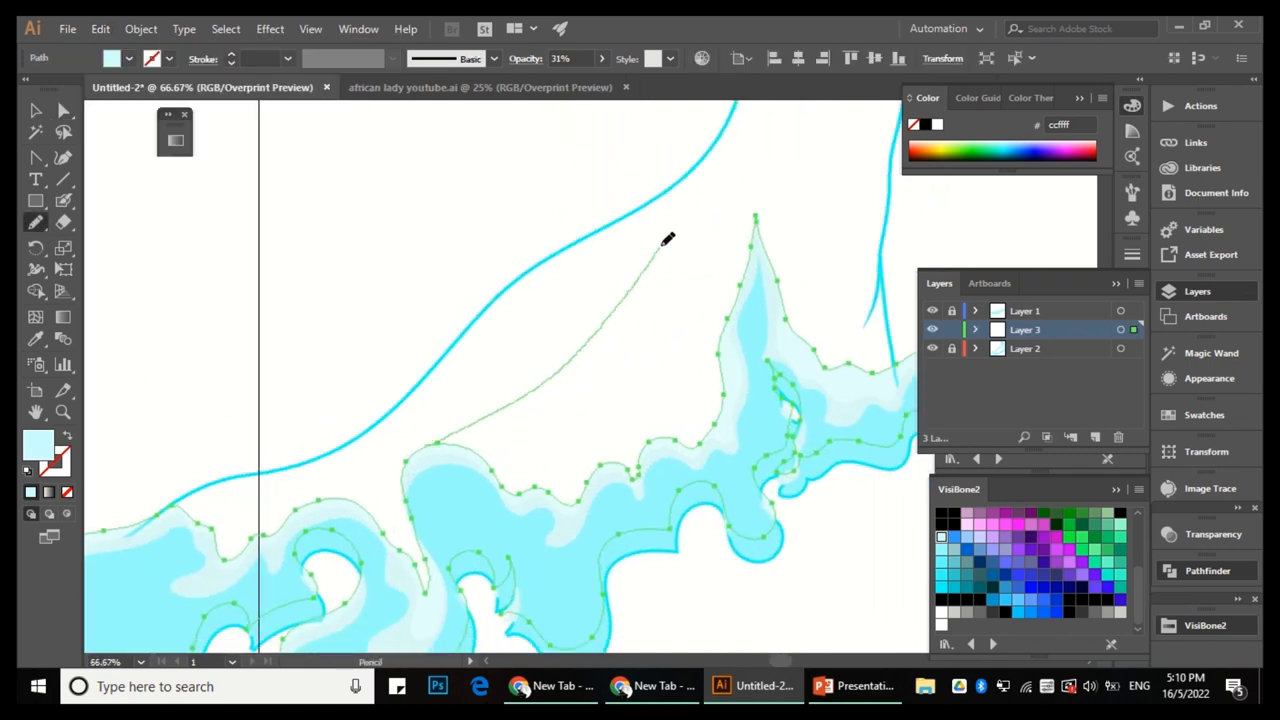
{"action": "left_click_drag", "start_coordinate": [535, 410], "coordinate": [514, 428]}
{"action": "key", "text": "ctrl+plus"}
{"action": "key", "text": "ctrl+plus"}
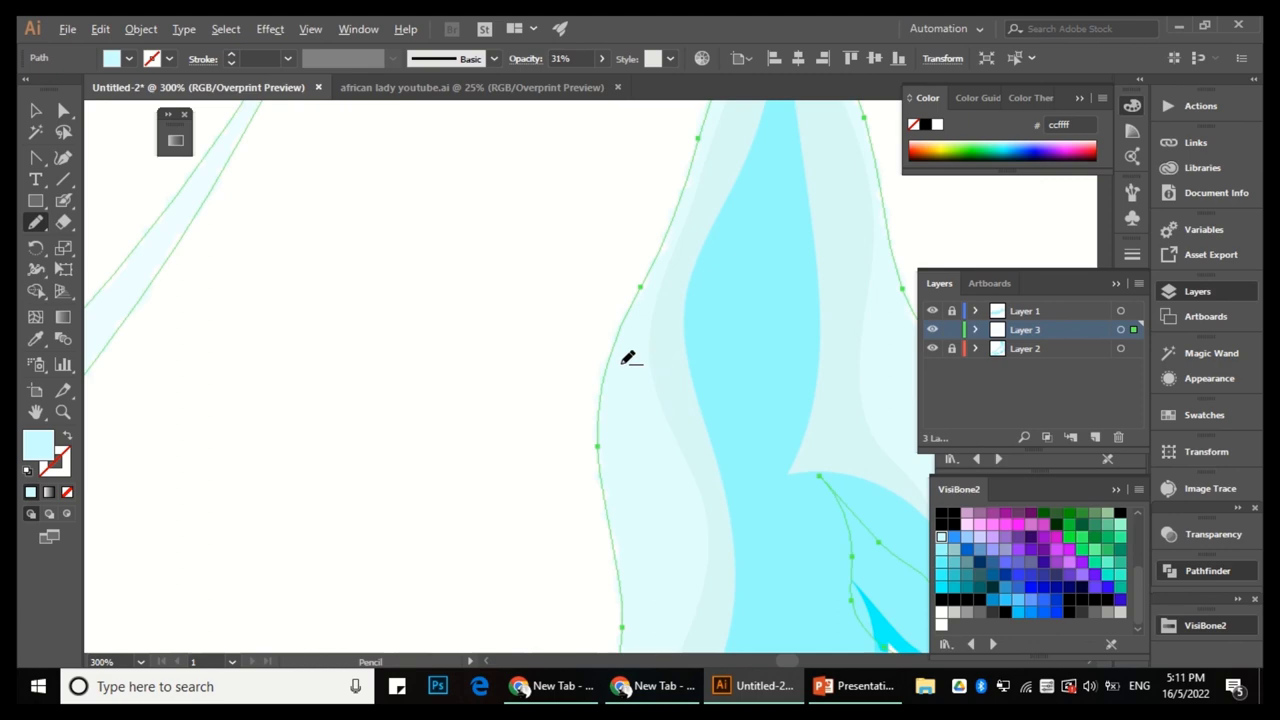
Draw two more pointed foam streaks sweeping up the train, one inside the dress and one along its outer outline.
{"action": "key", "text": "ctrl+minus"}
{"action": "scroll", "coordinate": [560, 390], "scroll_direction": "left", "scroll_amount": 3}
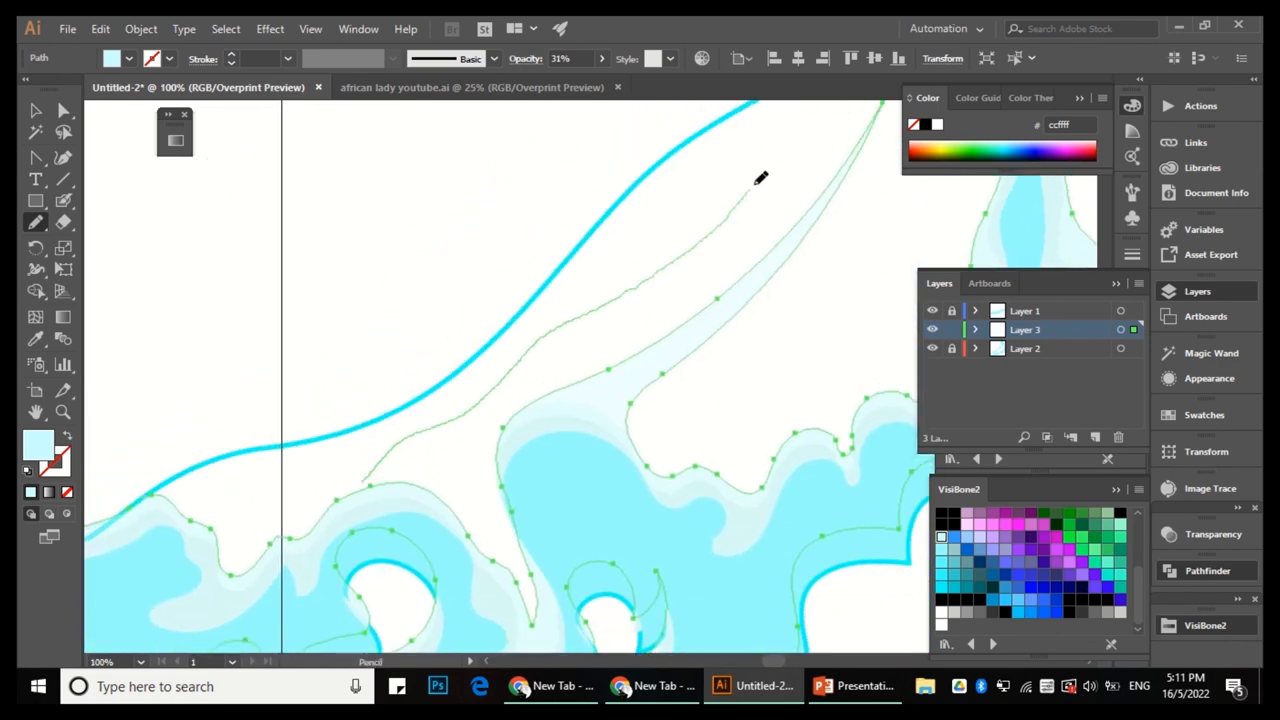
{"action": "mouse_move", "coordinate": [467, 425]}
{"action": "left_mouse_down"}
{"action": "mouse_move", "coordinate": [467, 499]}
{"action": "mouse_move", "coordinate": [360, 482]}
{"action": "left_mouse_up"}
{"action": "key", "text": "ctrl+minus"}
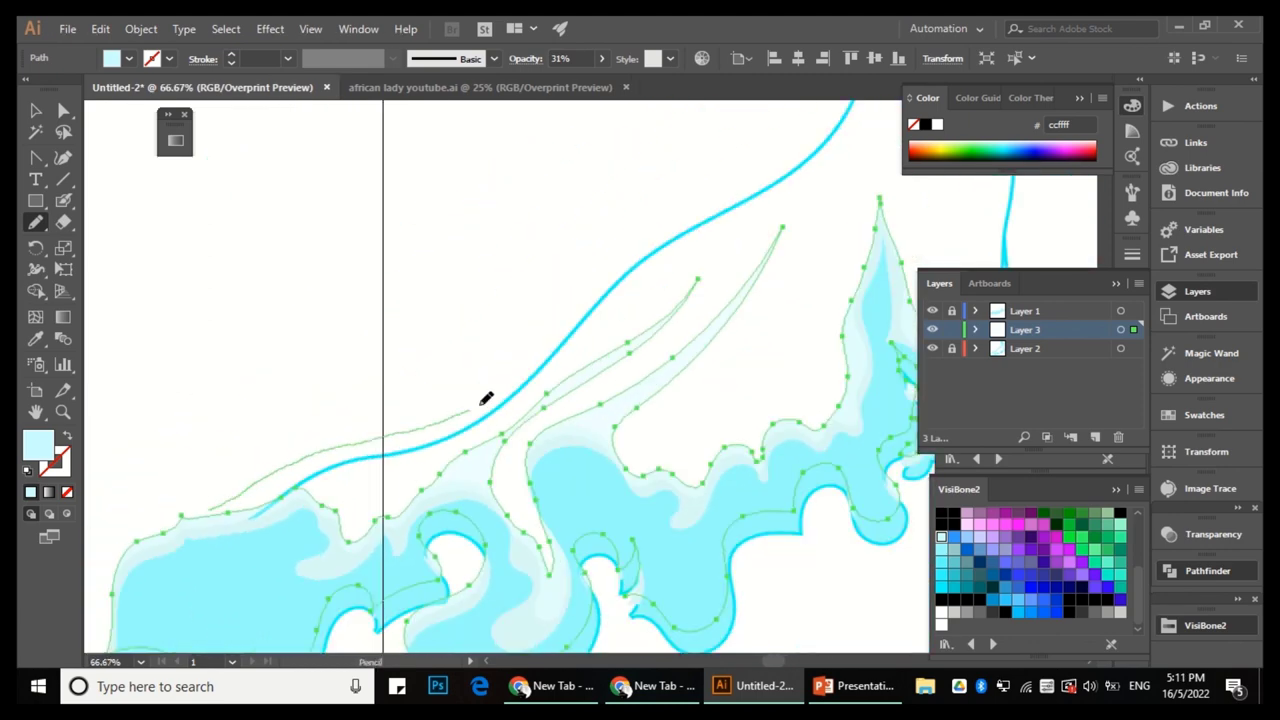
{"action": "scroll", "coordinate": [355, 480], "scroll_direction": "right", "scroll_amount": 4}
{"action": "scroll", "coordinate": [390, 420], "scroll_direction": "up", "scroll_amount": 2}
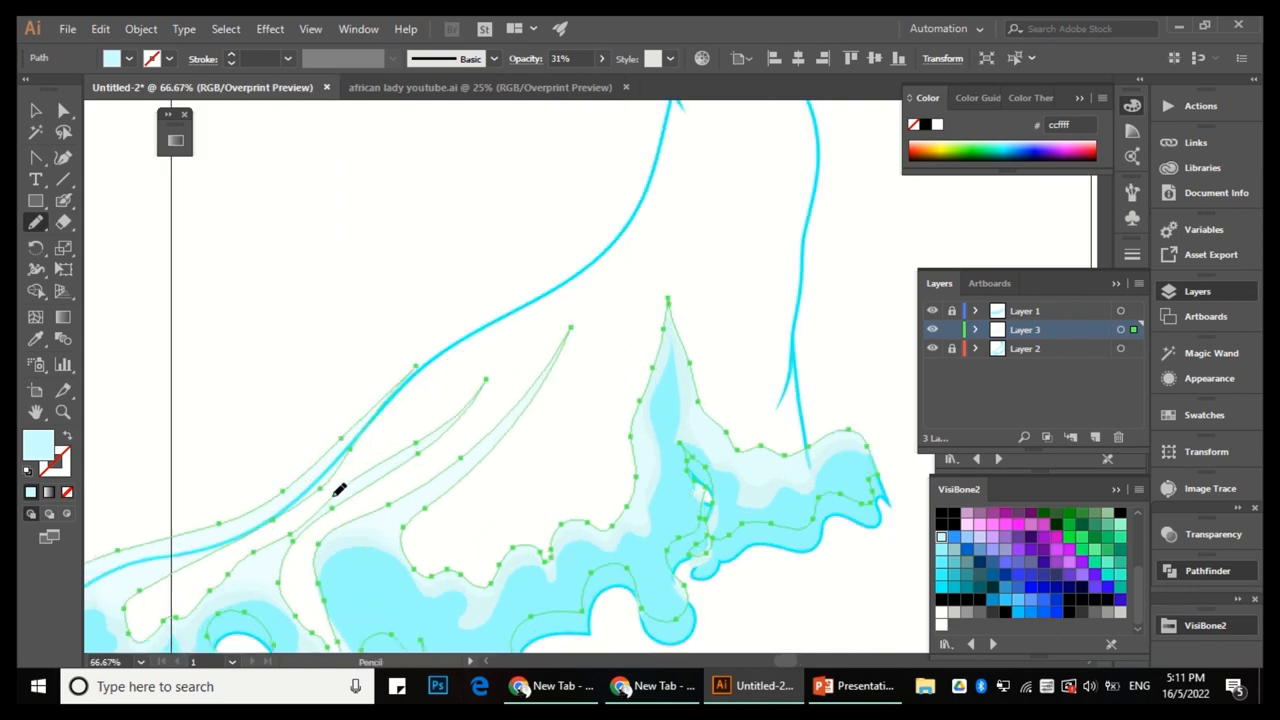
Draw two tall pointed foam streaks rising from the front waves, one beside the dress's front outline and one further inside.
{"action": "scroll", "coordinate": [266, 466], "scroll_direction": "down", "scroll_amount": 2}
{"action": "scroll", "coordinate": [569, 457], "scroll_direction": "up", "scroll_amount": 2}
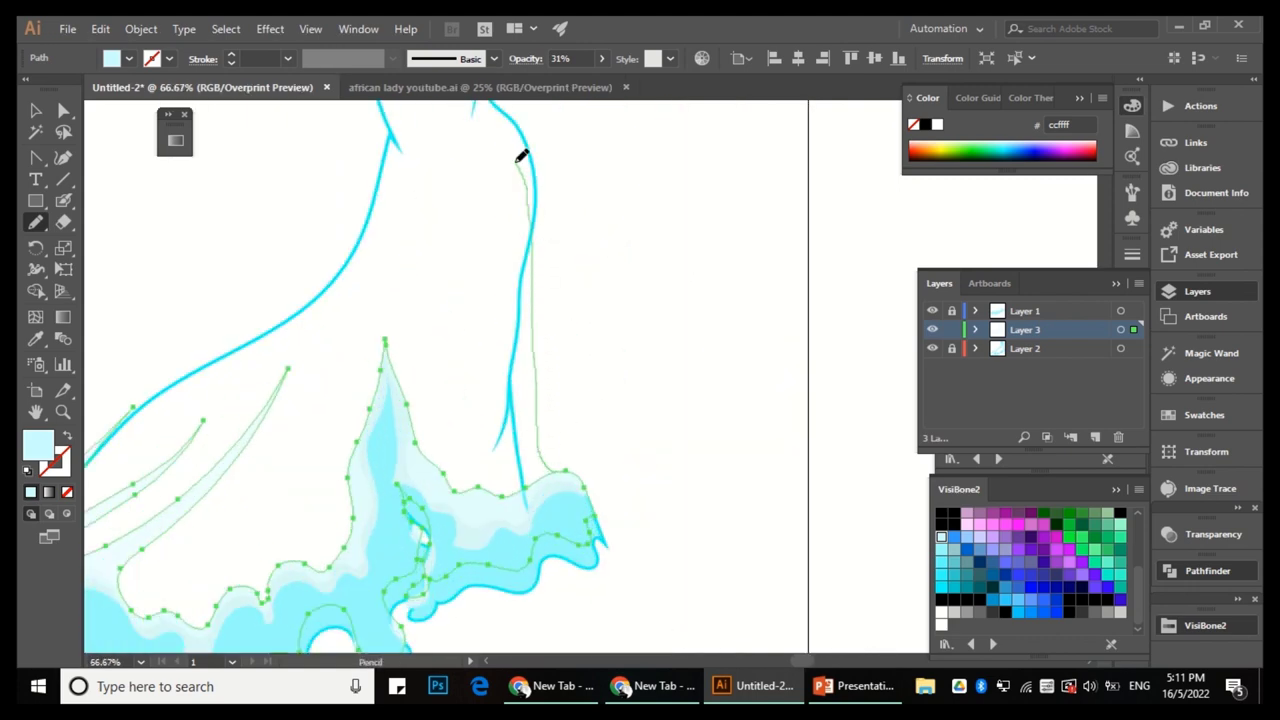
{"action": "left_click_drag", "start_coordinate": [515, 484], "coordinate": [520, 503]}
{"action": "scroll", "coordinate": [520, 503], "scroll_direction": "up", "scroll_amount": 1}
{"action": "scroll", "coordinate": [520, 503], "scroll_direction": "left", "scroll_amount": 1}
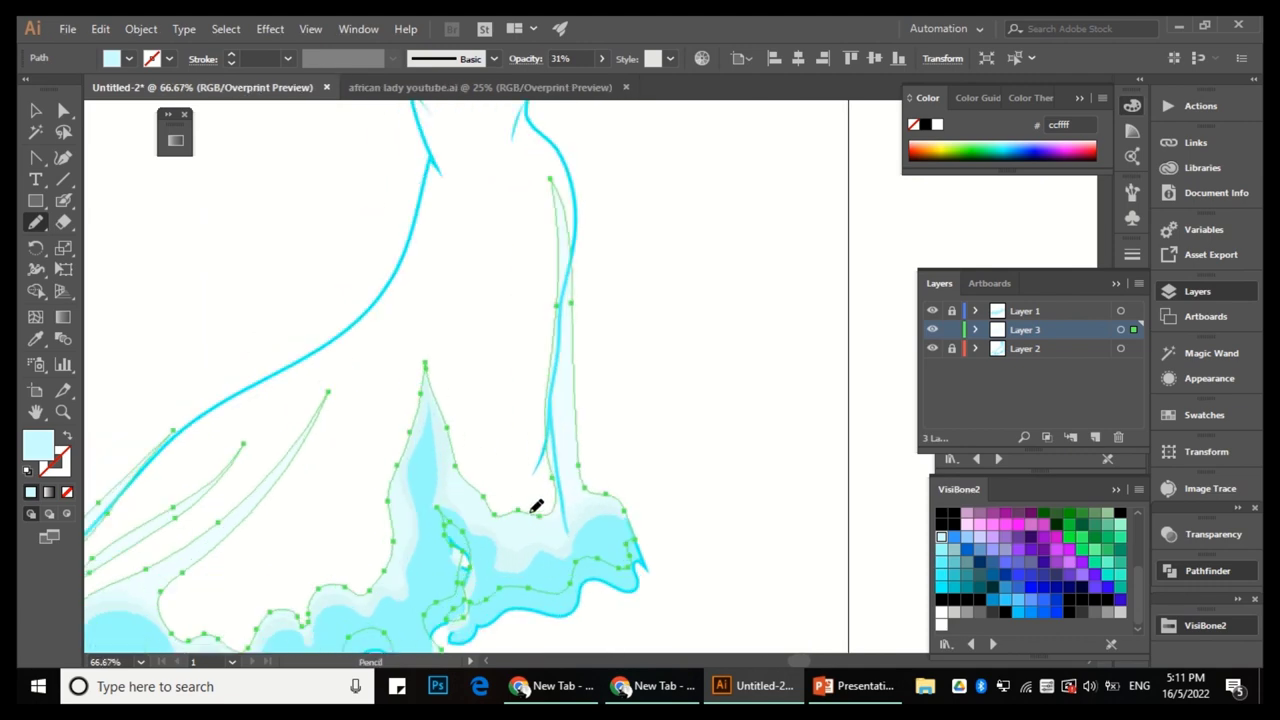
{"action": "scroll", "coordinate": [530, 485], "scroll_direction": "up", "scroll_amount": 2}
{"action": "scroll", "coordinate": [520, 476], "scroll_direction": "left", "scroll_amount": 1}
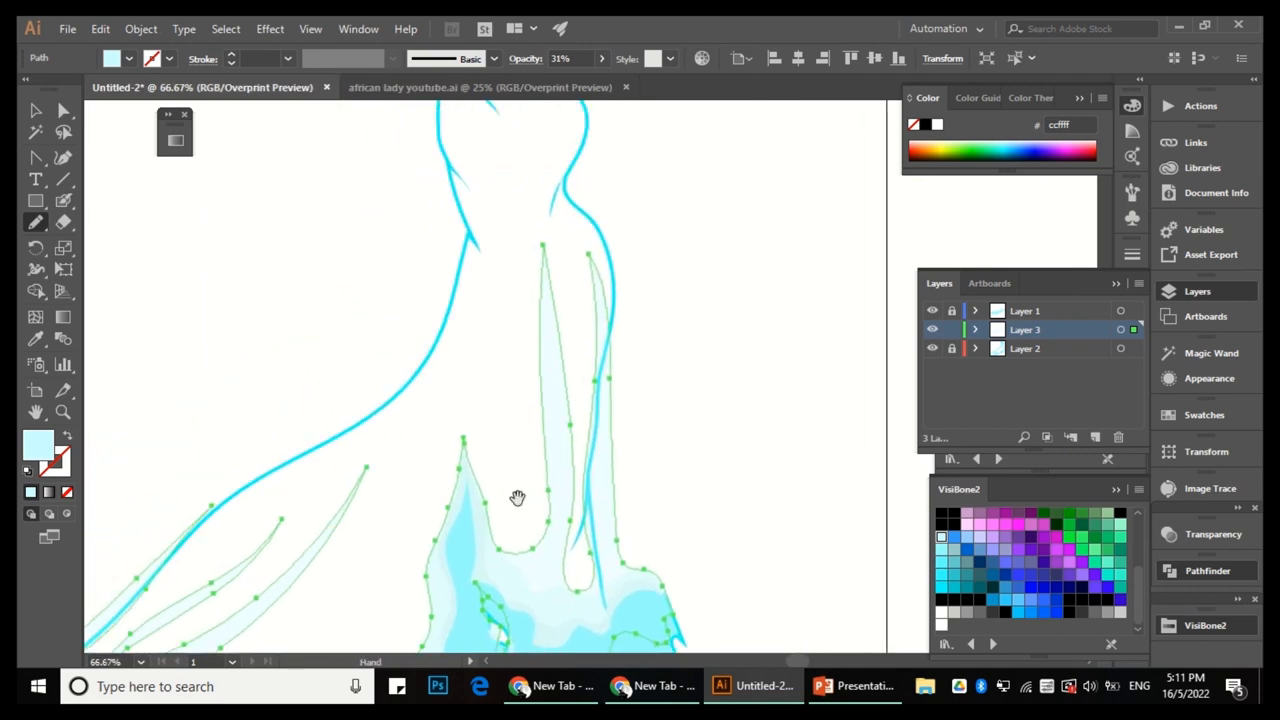
Draw two more pointed foam streaks, one rising from the tall middle wave and one long streak sweeping up towards the waist.
{"action": "scroll", "coordinate": [463, 459], "scroll_direction": "down", "scroll_amount": 2}
{"action": "key", "text": "a"}
{"action": "scroll", "coordinate": [514, 423], "scroll_direction": "up", "scroll_amount": 2}
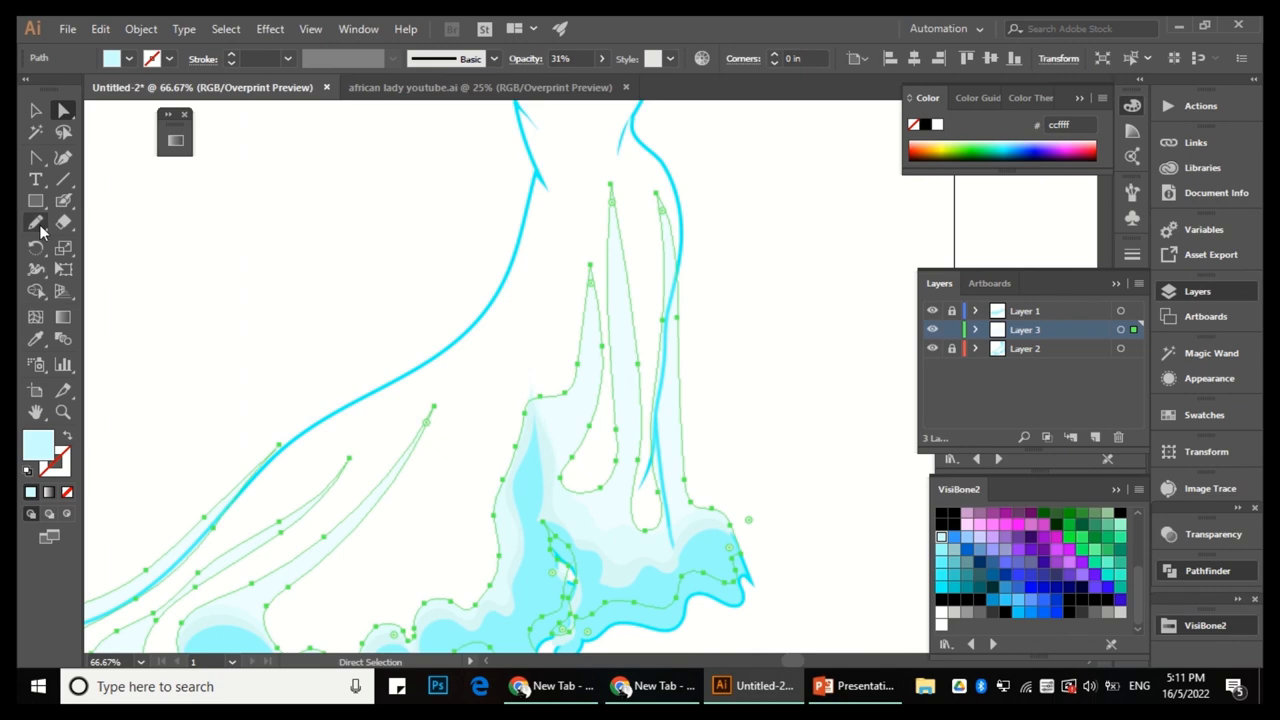
{"action": "scroll", "coordinate": [580, 390], "scroll_direction": "down", "scroll_amount": 2}
{"action": "scroll", "coordinate": [557, 452], "scroll_direction": "left", "scroll_amount": 2}
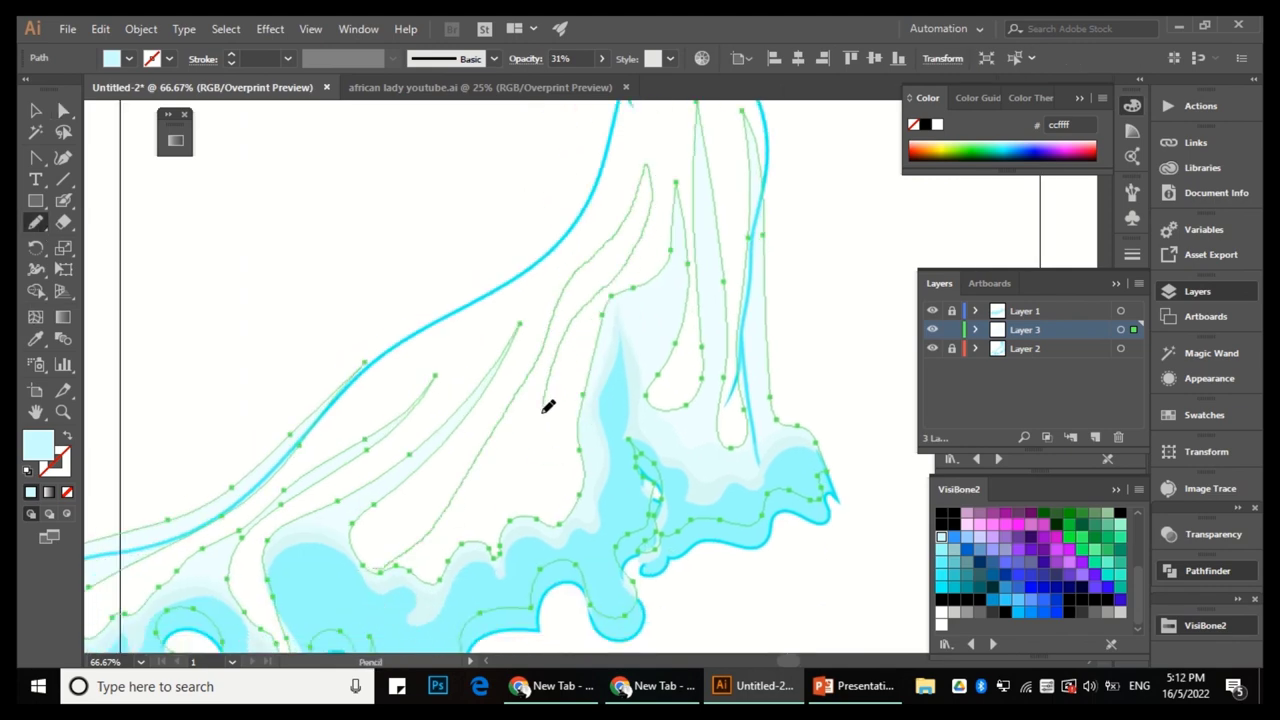
{"action": "scroll", "coordinate": [415, 575], "scroll_direction": "down", "scroll_amount": 1}
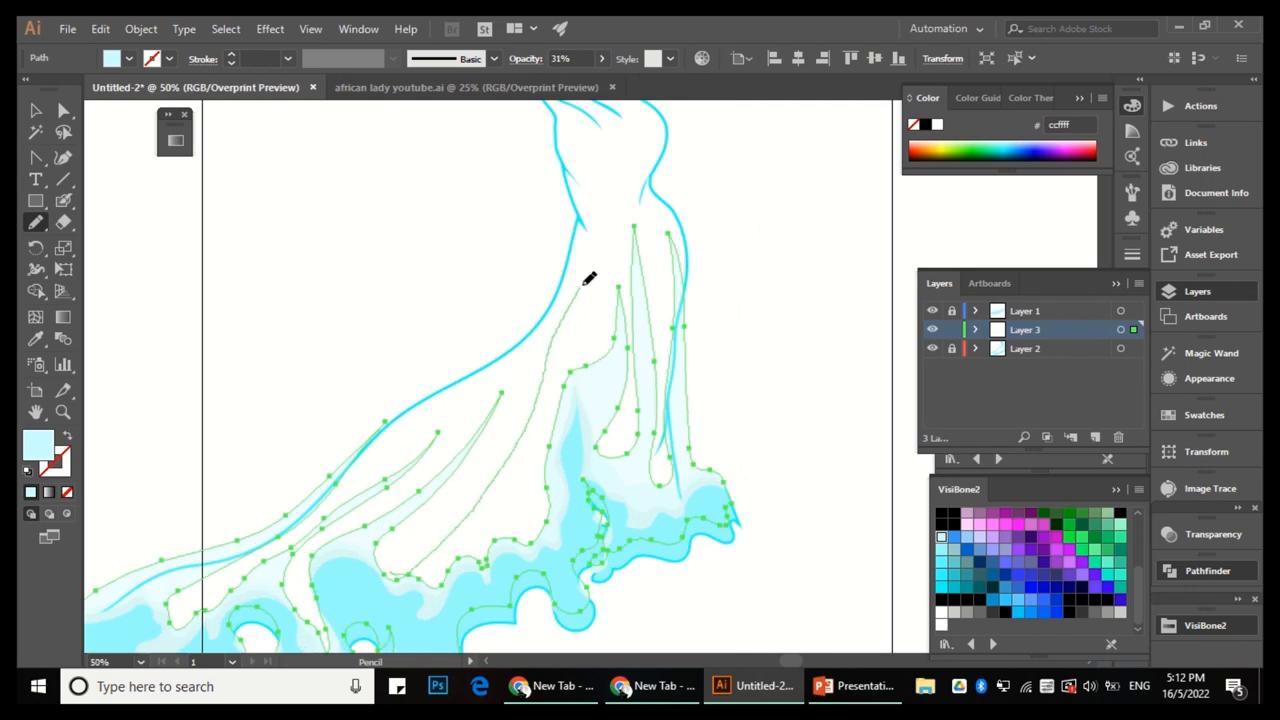
{"action": "scroll", "coordinate": [500, 470], "scroll_direction": "up", "scroll_amount": 1}
{"action": "scroll", "coordinate": [512, 425], "scroll_direction": "right", "scroll_amount": 1}
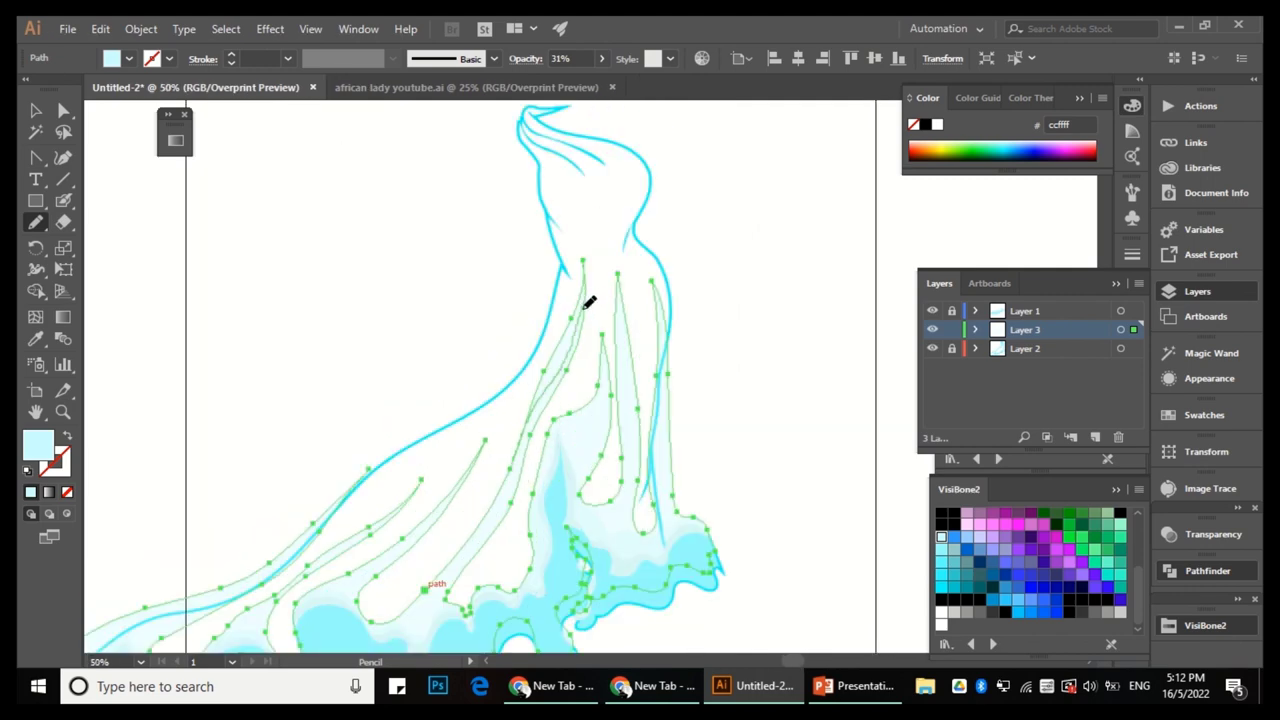
Deselect the foam shape's anchor points and select the whole streaked foam shape on Layer 3.
{"action": "key", "text": "v"}
{"action": "left_click", "coordinate": [700, 380]}
{"action": "scroll", "coordinate": [677, 383], "scroll_direction": "down", "scroll_amount": 2}
{"action": "scroll", "coordinate": [314, 557], "scroll_direction": "up", "scroll_amount": 1}
{"action": "scroll", "coordinate": [731, 444], "scroll_direction": "up", "scroll_amount": 1}
{"action": "scroll", "coordinate": [731, 444], "scroll_direction": "up", "scroll_amount": 1}
{"action": "scroll", "coordinate": [437, 531], "scroll_direction": "down", "scroll_amount": 1}
{"action": "left_click", "coordinate": [563, 291]}
{"action": "scroll", "coordinate": [563, 291], "scroll_direction": "down", "scroll_amount": 1}
{"action": "left_click", "coordinate": [268, 29]}
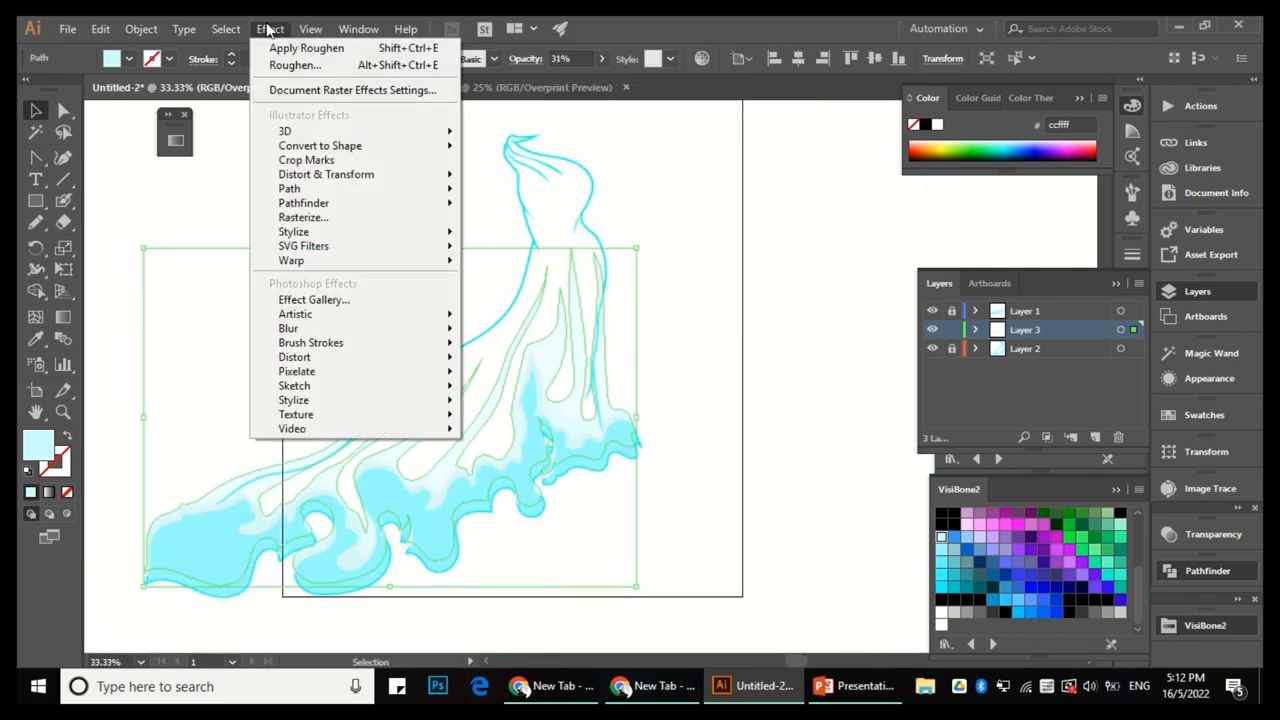
{"action": "left_click", "coordinate": [293, 66]}
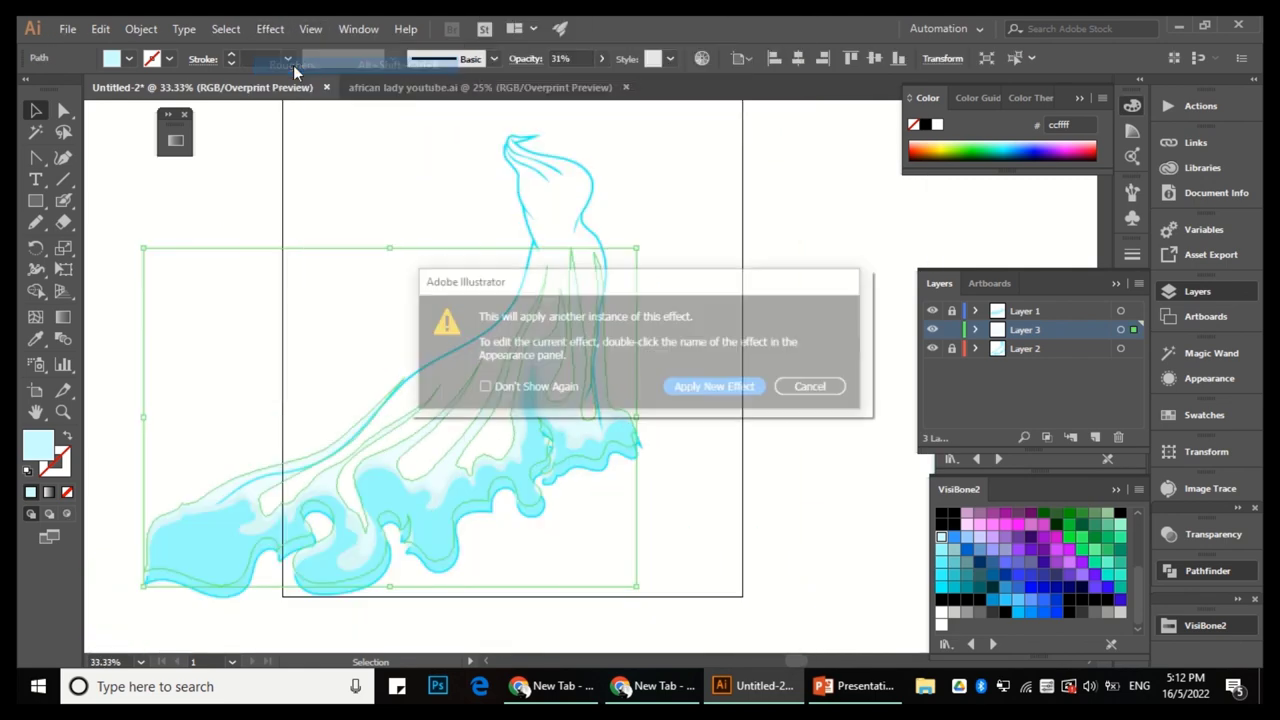
{"action": "left_click", "coordinate": [829, 388]}
Expand the appearance of the roughened foam shape and deselect it.
{"action": "left_click", "coordinate": [140, 29]}
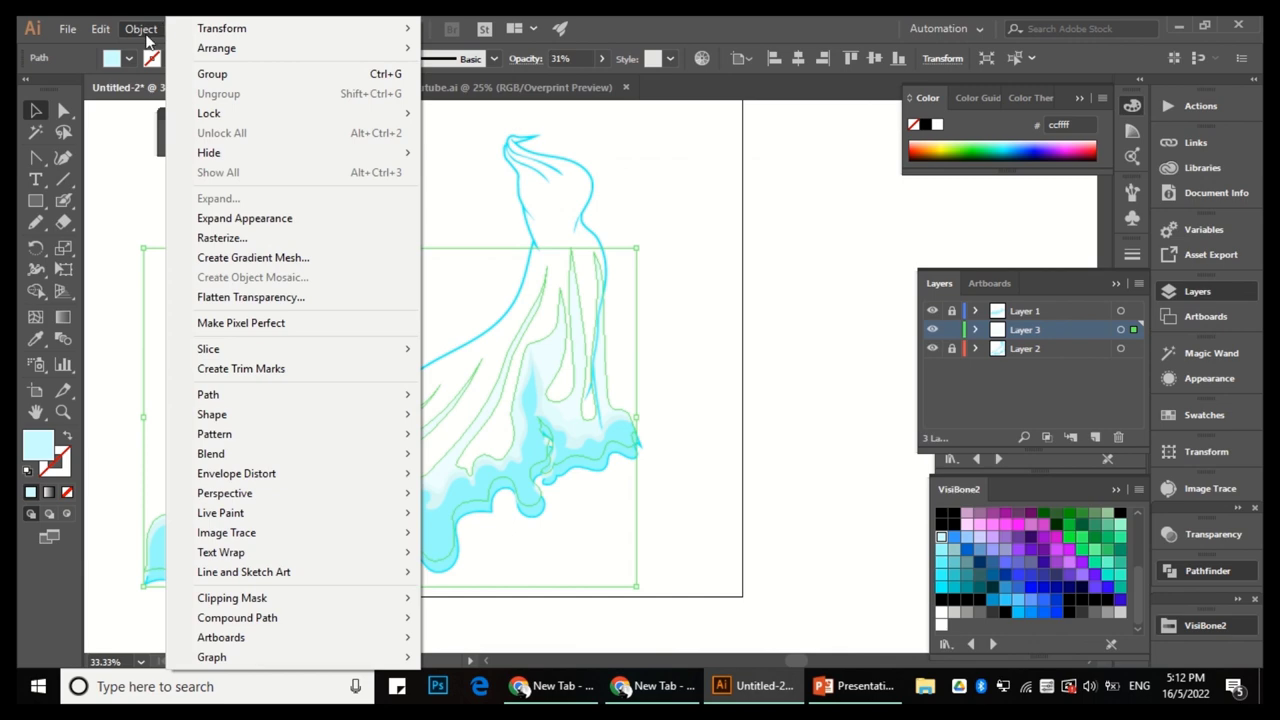
{"action": "left_click", "coordinate": [230, 218]}
{"action": "left_click", "coordinate": [630, 226]}
Examine the roughened edges of the expanded foam streaks along the dress.
{"action": "scroll", "coordinate": [571, 314], "scroll_direction": "up", "scroll_amount": 2}
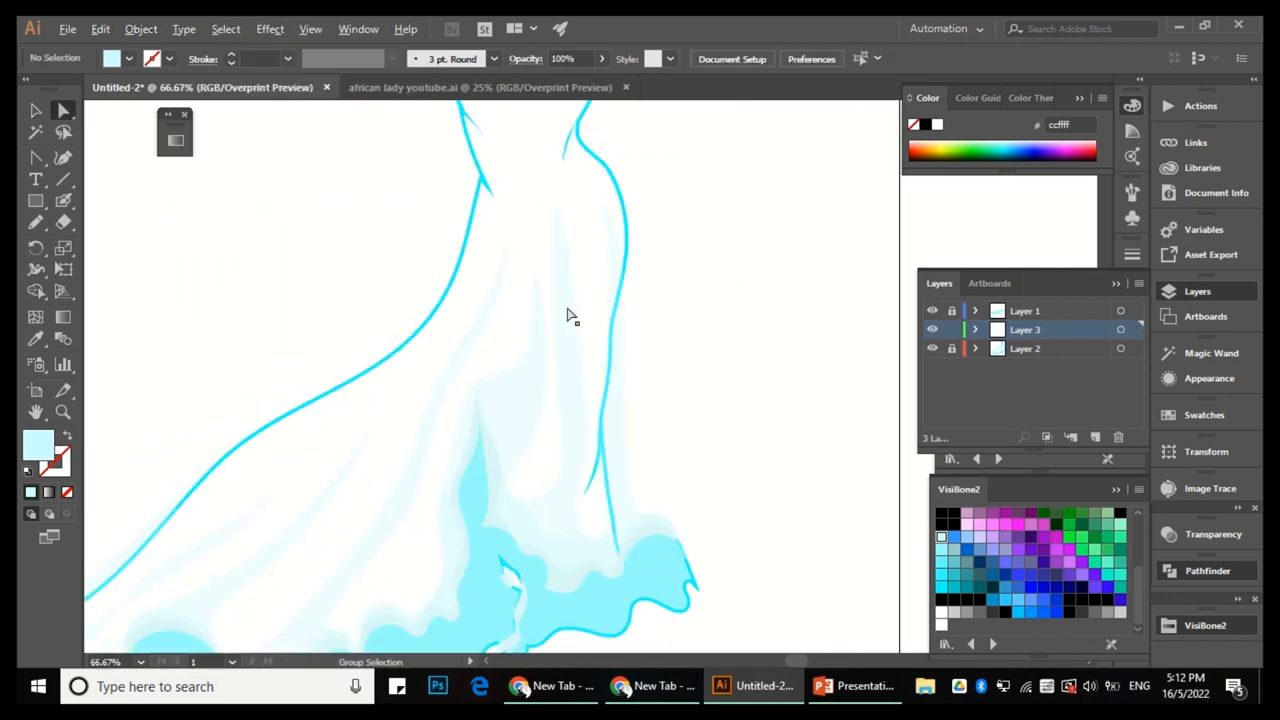
{"action": "scroll", "coordinate": [606, 329], "scroll_direction": "down", "scroll_amount": 3}
{"action": "scroll", "coordinate": [651, 391], "scroll_direction": "down", "scroll_amount": 1}
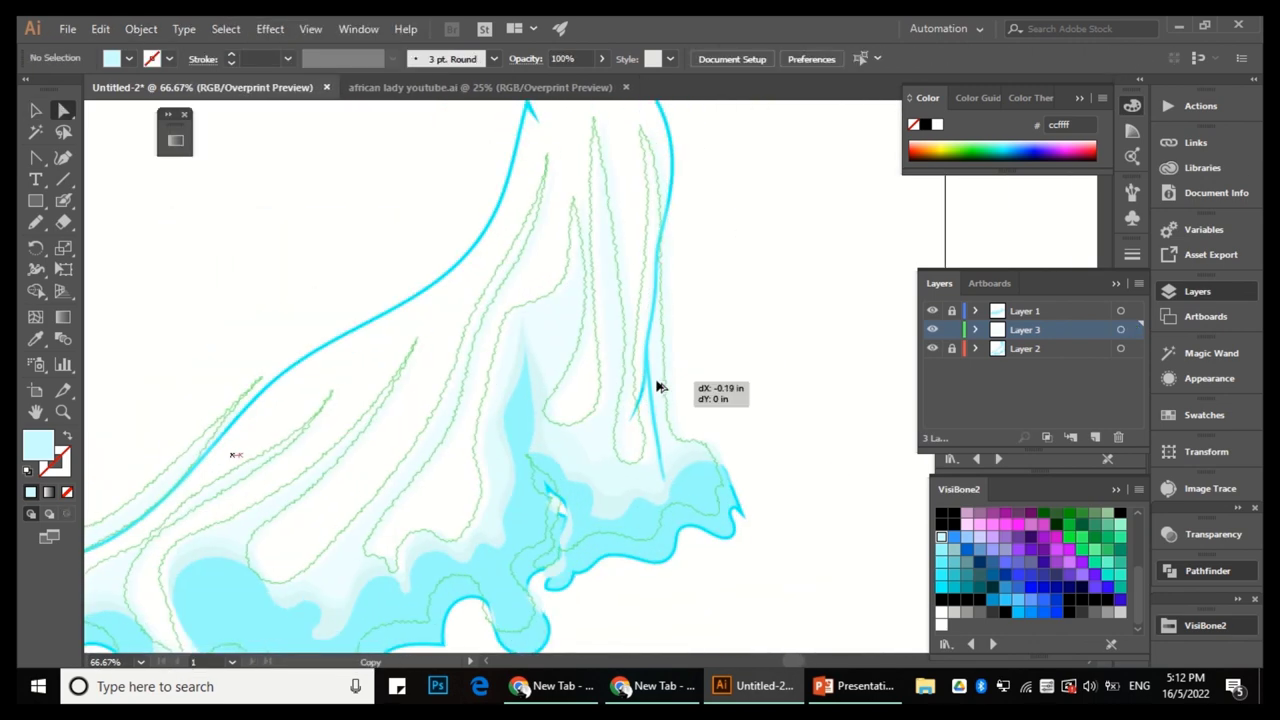
{"action": "scroll", "coordinate": [751, 384], "scroll_direction": "up", "scroll_amount": 3}
{"action": "scroll", "coordinate": [543, 266], "scroll_direction": "down", "scroll_amount": 5}
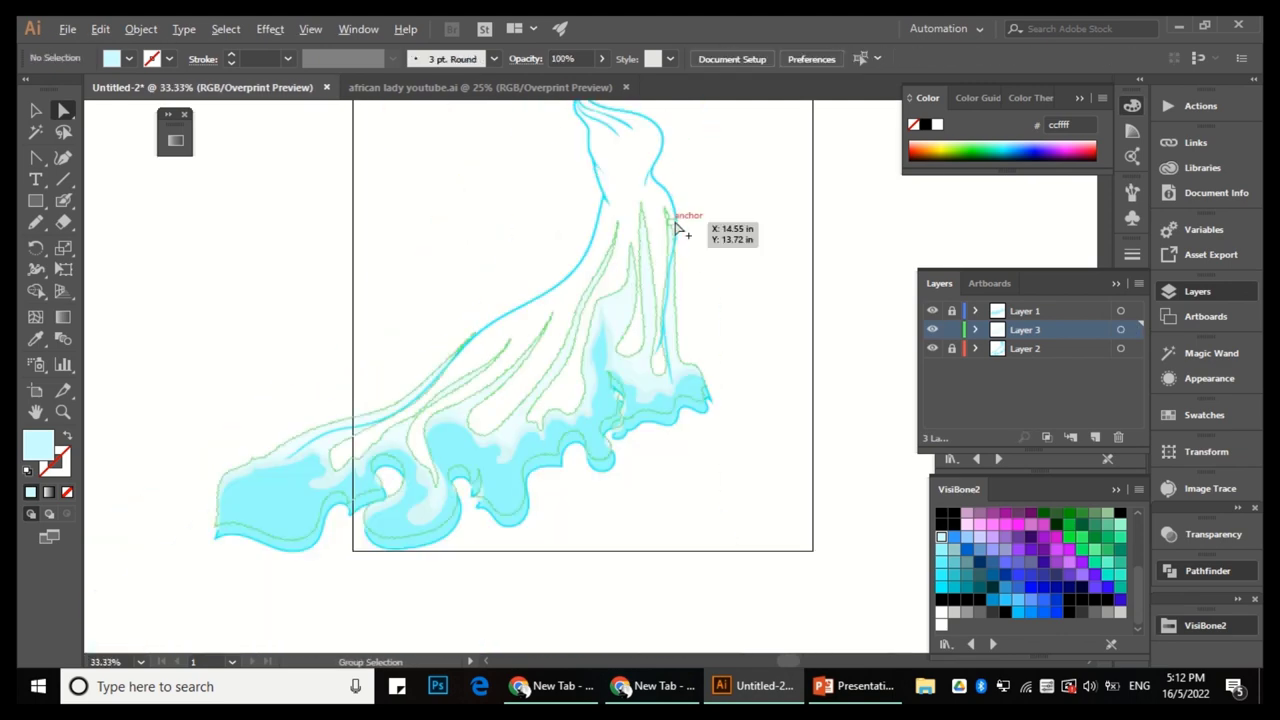
{"action": "left_click", "coordinate": [684, 244]}
{"action": "scroll", "coordinate": [631, 351], "scroll_direction": "up", "scroll_amount": 4}
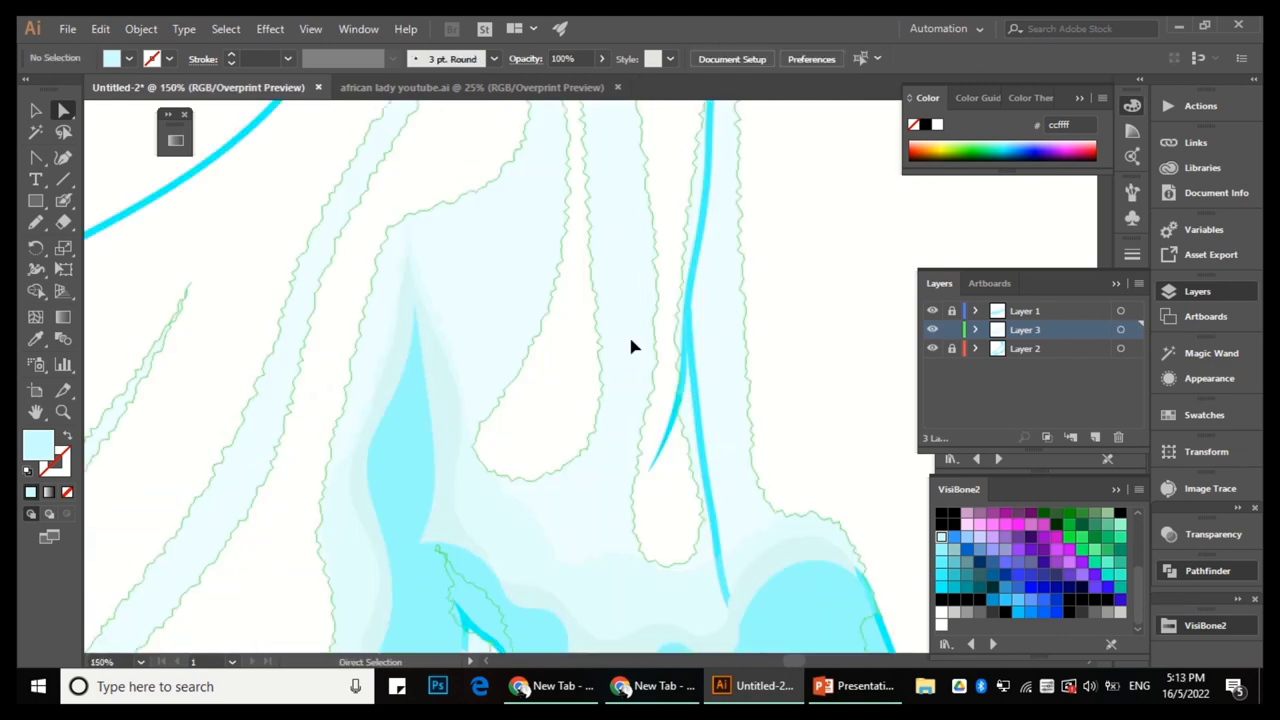
Lock Layer 3, add a new layer above it and paste the expanded foam shape in front there.
{"action": "left_click", "coordinate": [933, 349]}
{"action": "key", "text": "ctrl+0"}
{"action": "left_click", "coordinate": [67, 28]}
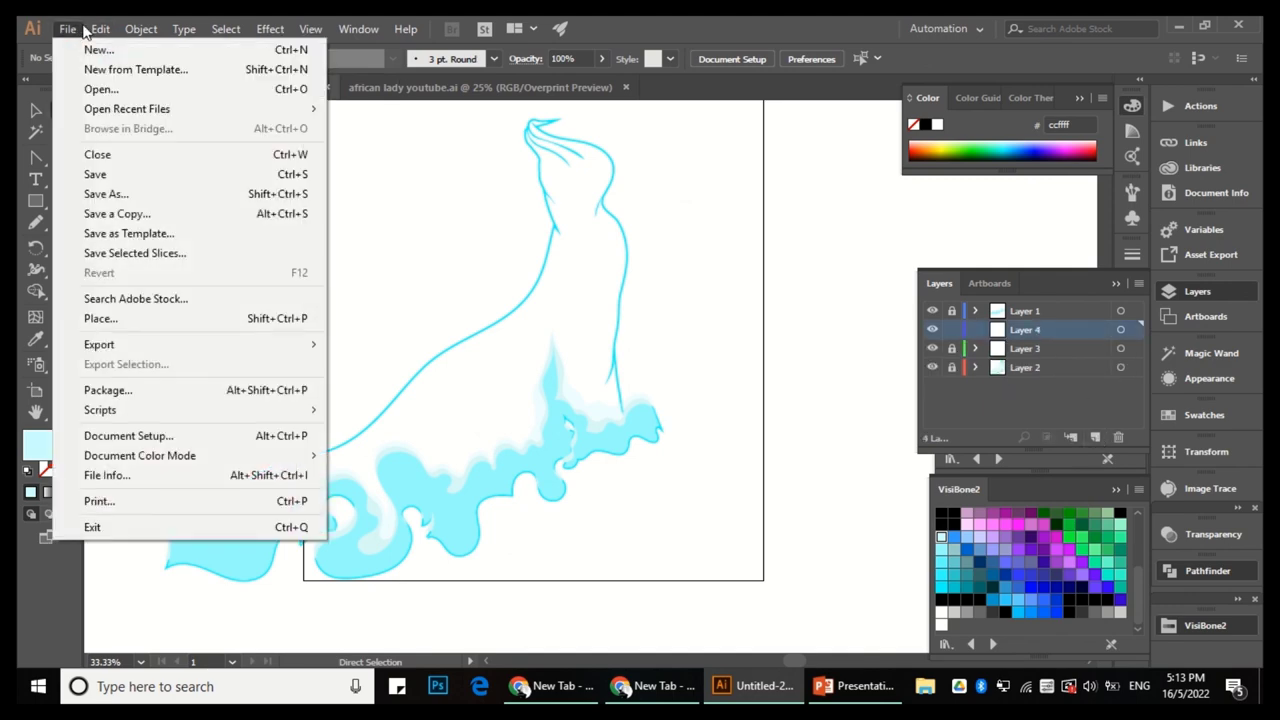
{"action": "mouse_move", "coordinate": [100, 28]}
{"action": "left_click", "coordinate": [130, 154]}
Raise the opacity of the foam shape on Layer 4 and deselect it.
{"action": "scroll", "coordinate": [600, 320], "scroll_direction": "up", "scroll_amount": 5}
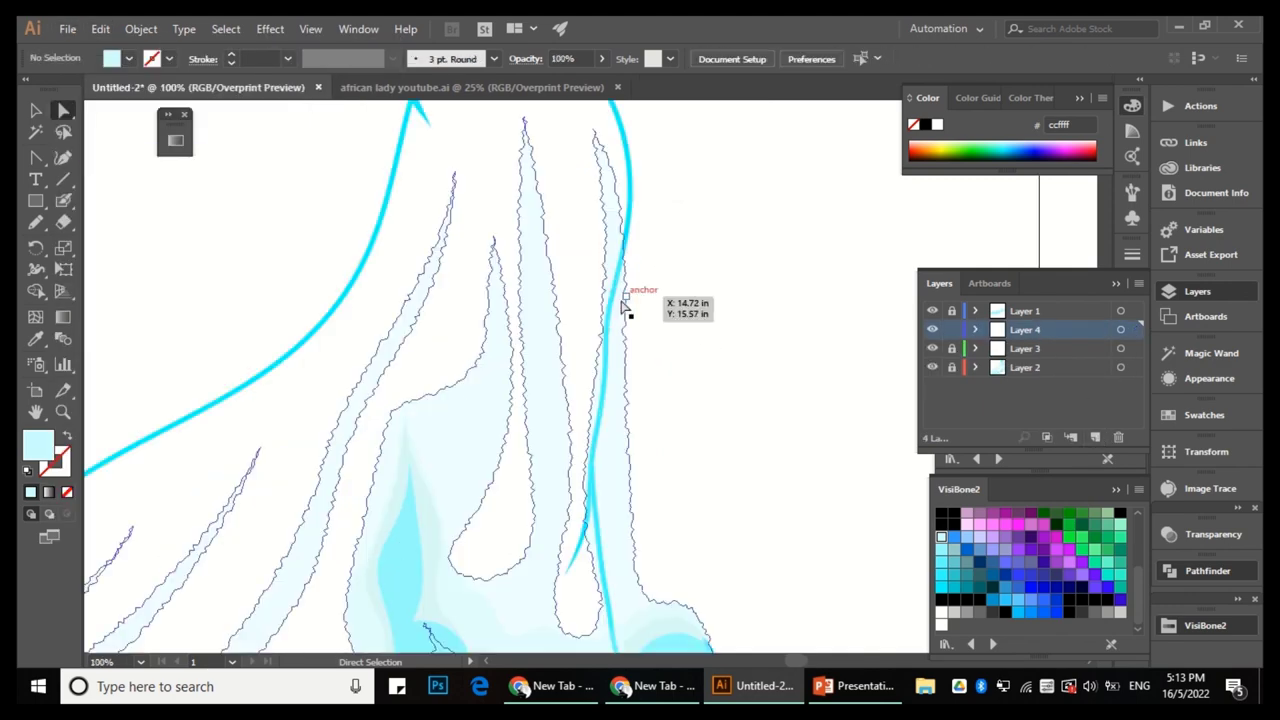
{"action": "scroll", "coordinate": [600, 343], "scroll_direction": "down", "scroll_amount": 3}
{"action": "key", "text": "v"}
{"action": "key", "text": "a"}
{"action": "left_click", "coordinate": [686, 440]}
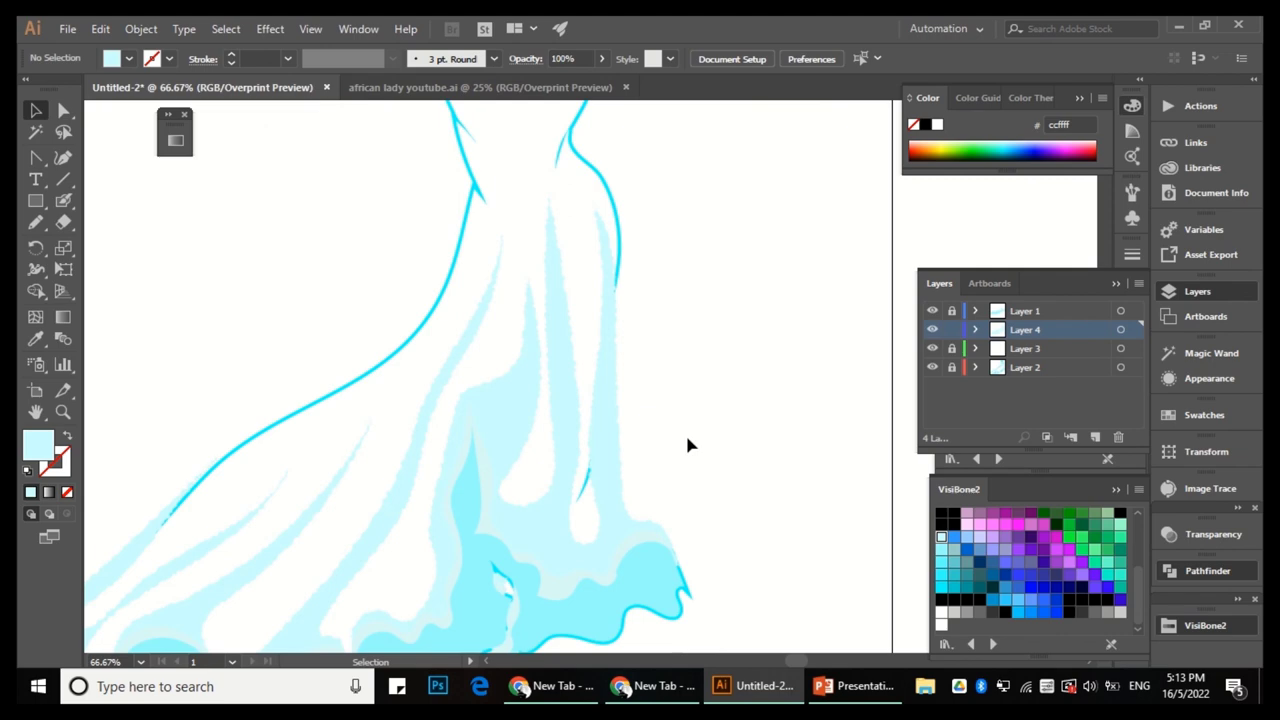
Duplicate the foam shape slightly offset on Layer 4 and fill the copy with bright cyan 00ffff.
{"action": "scroll", "coordinate": [700, 330], "scroll_direction": "up", "scroll_amount": 2}
{"action": "left_click", "coordinate": [586, 391]}
{"action": "left_click", "coordinate": [1014, 573]}
{"action": "left_click", "coordinate": [743, 380]}
{"action": "scroll", "coordinate": [651, 234], "scroll_direction": "down", "scroll_amount": 3}
{"action": "left_click_drag", "start_coordinate": [713, 277], "coordinate": [191, 540]}
{"action": "scroll", "coordinate": [601, 314], "scroll_direction": "up", "scroll_amount": 3}
{"action": "key", "text": "ctrl+shift+a"}
{"action": "left_click", "coordinate": [600, 314]}
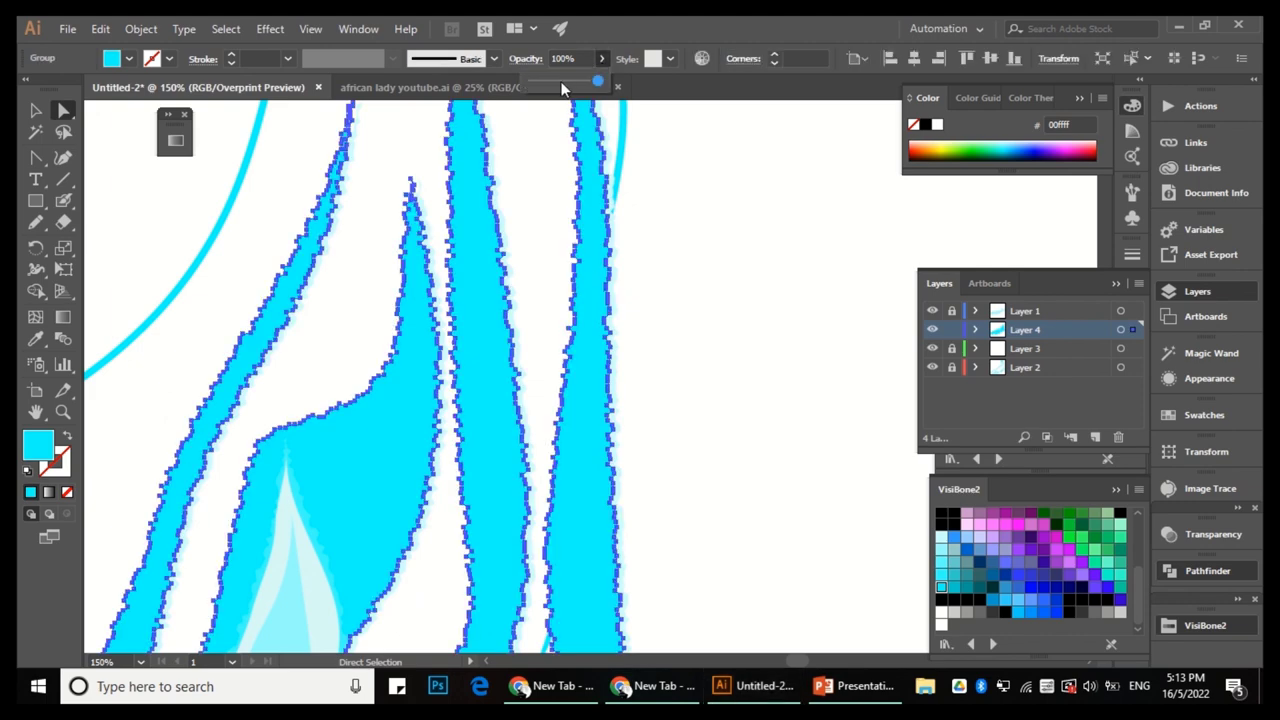
Recolour the offset foam copy to 33ffff and set its opacity to 10%.
{"action": "scroll", "coordinate": [648, 257], "scroll_direction": "up", "scroll_amount": 2}
{"action": "left_click", "coordinate": [945, 565]}
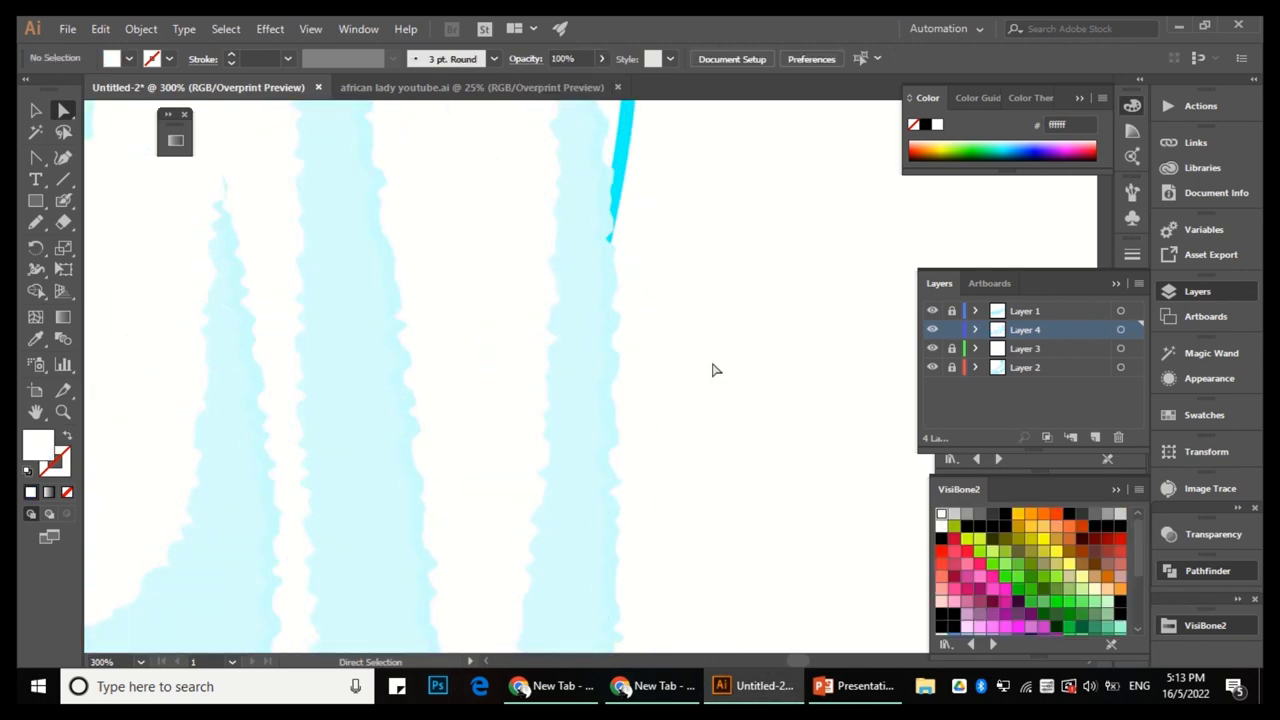
{"action": "left_click", "coordinate": [941, 574]}
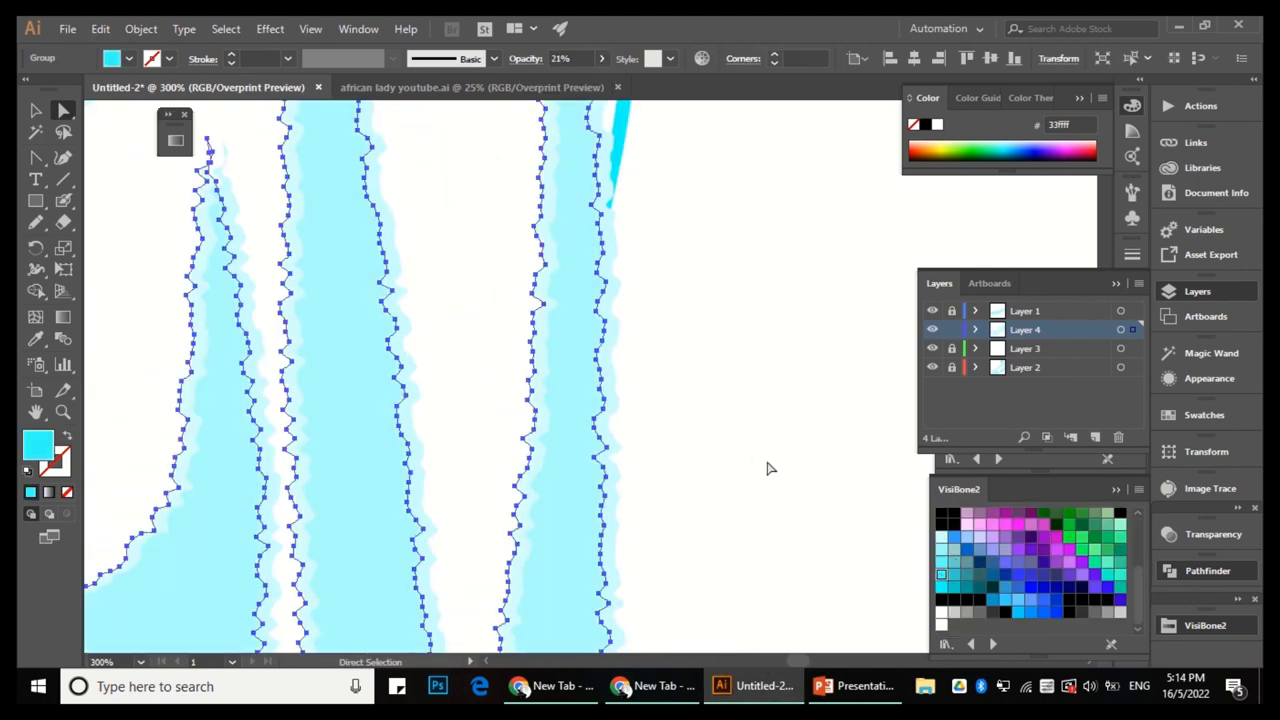
{"action": "key", "text": "v"}
{"action": "scroll", "coordinate": [766, 466], "scroll_direction": "down", "scroll_amount": 4}
{"action": "scroll", "coordinate": [749, 343], "scroll_direction": "up", "scroll_amount": 3}
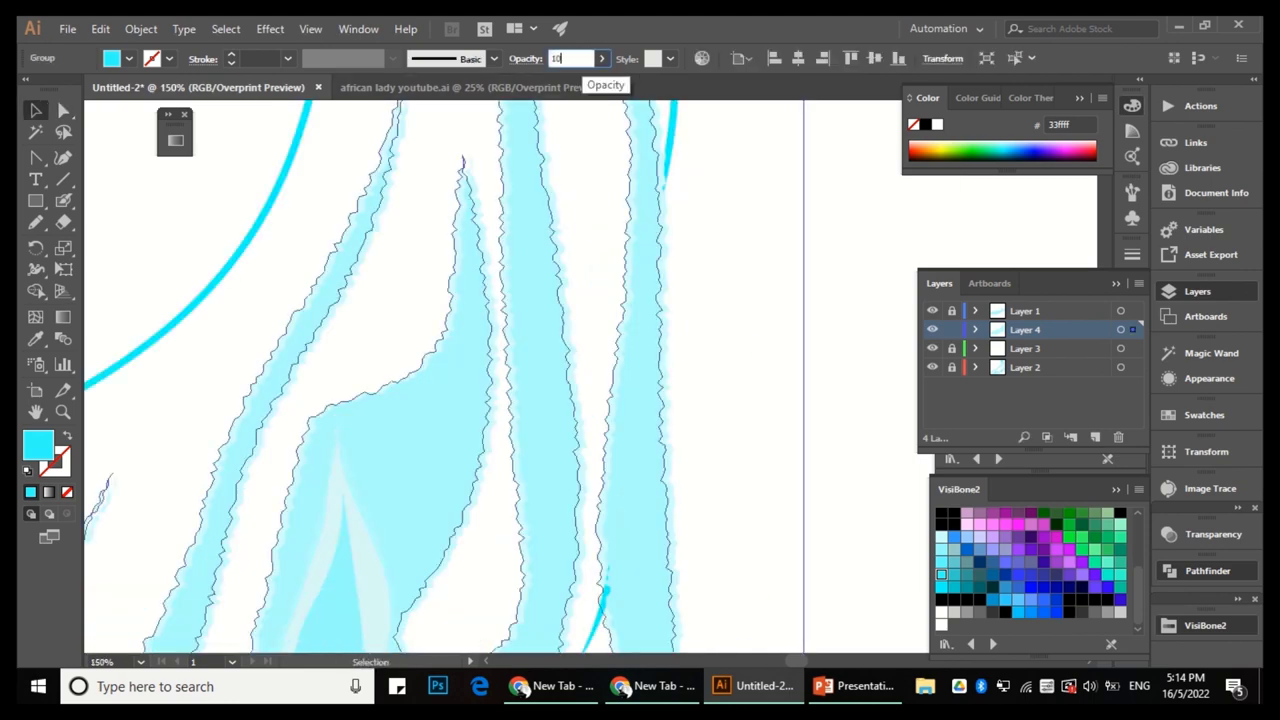
{"action": "key", "text": "Return"}
Lower the opacity of the ccffff foam shape on Layer 4 and deselect it.
{"action": "scroll", "coordinate": [571, 366], "scroll_direction": "up", "scroll_amount": 5}
{"action": "key", "text": "a"}
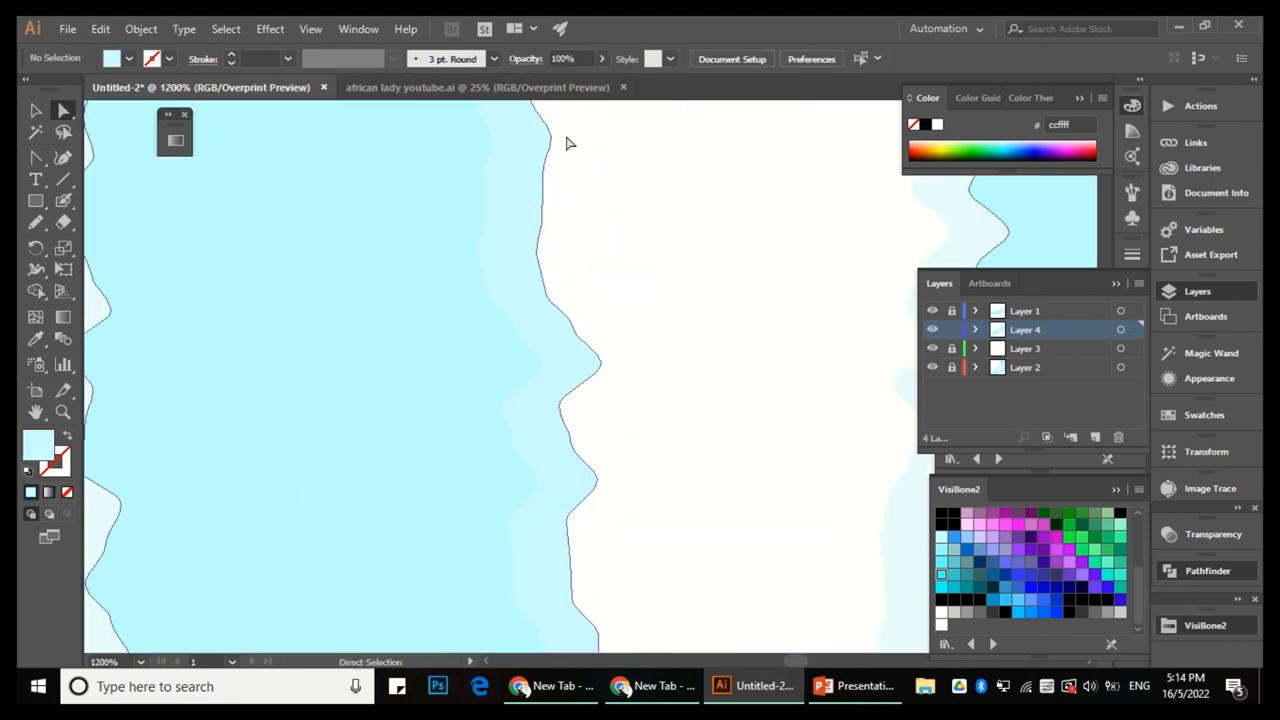
{"action": "scroll", "coordinate": [614, 286], "scroll_direction": "down", "scroll_amount": 10}
{"action": "key", "text": "ctrl+shift+a"}
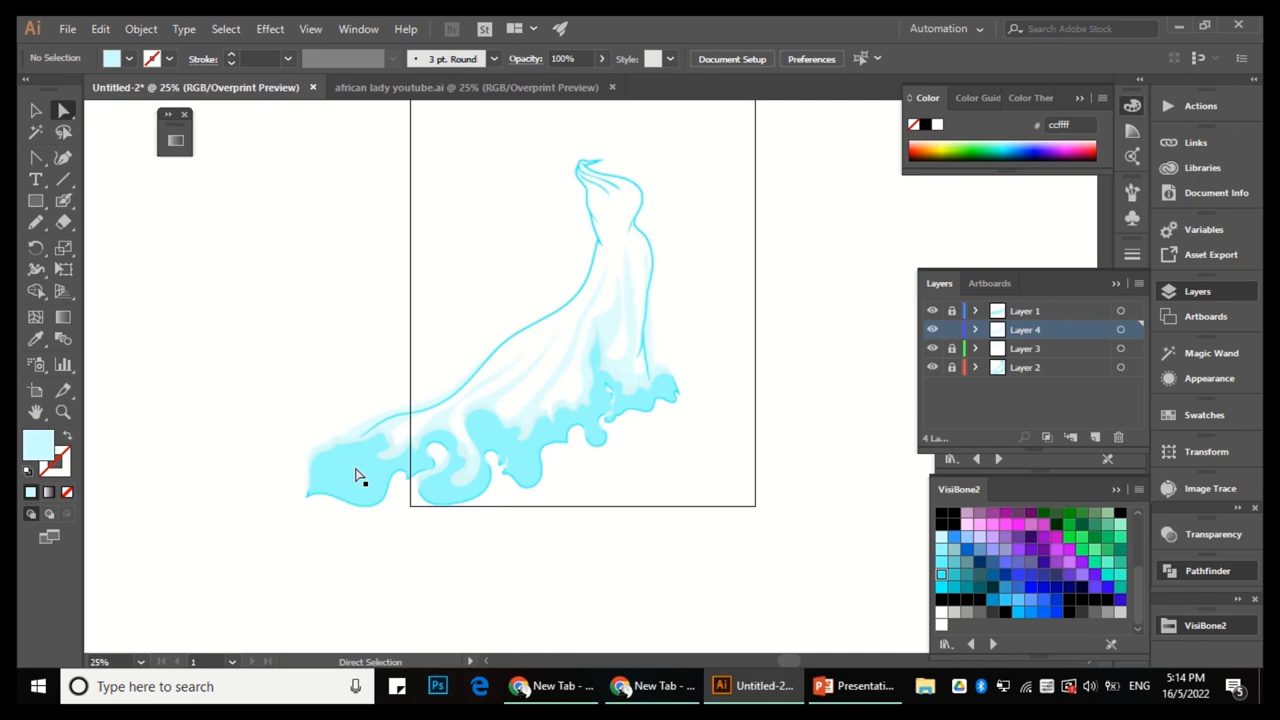
Undo and redo the last opacity change to compare how the layered foam streaks look.
{"action": "scroll", "coordinate": [228, 435], "scroll_direction": "up", "scroll_amount": 2}
{"action": "scroll", "coordinate": [720, 337], "scroll_direction": "down", "scroll_amount": 1}
{"action": "scroll", "coordinate": [600, 386], "scroll_direction": "up", "scroll_amount": 2}
{"action": "key", "text": "v"}
{"action": "scroll", "coordinate": [789, 385], "scroll_direction": "up", "scroll_amount": 8}
{"action": "key", "text": "a"}
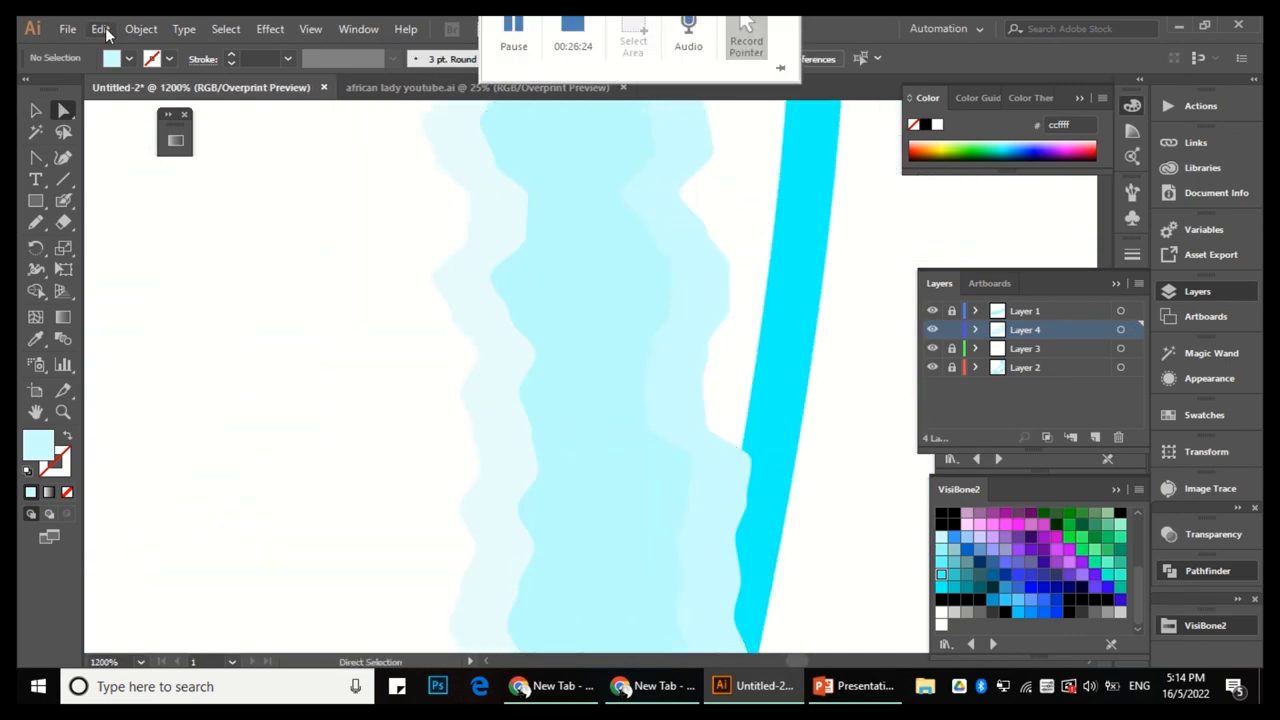
{"action": "left_click", "coordinate": [101, 28]}
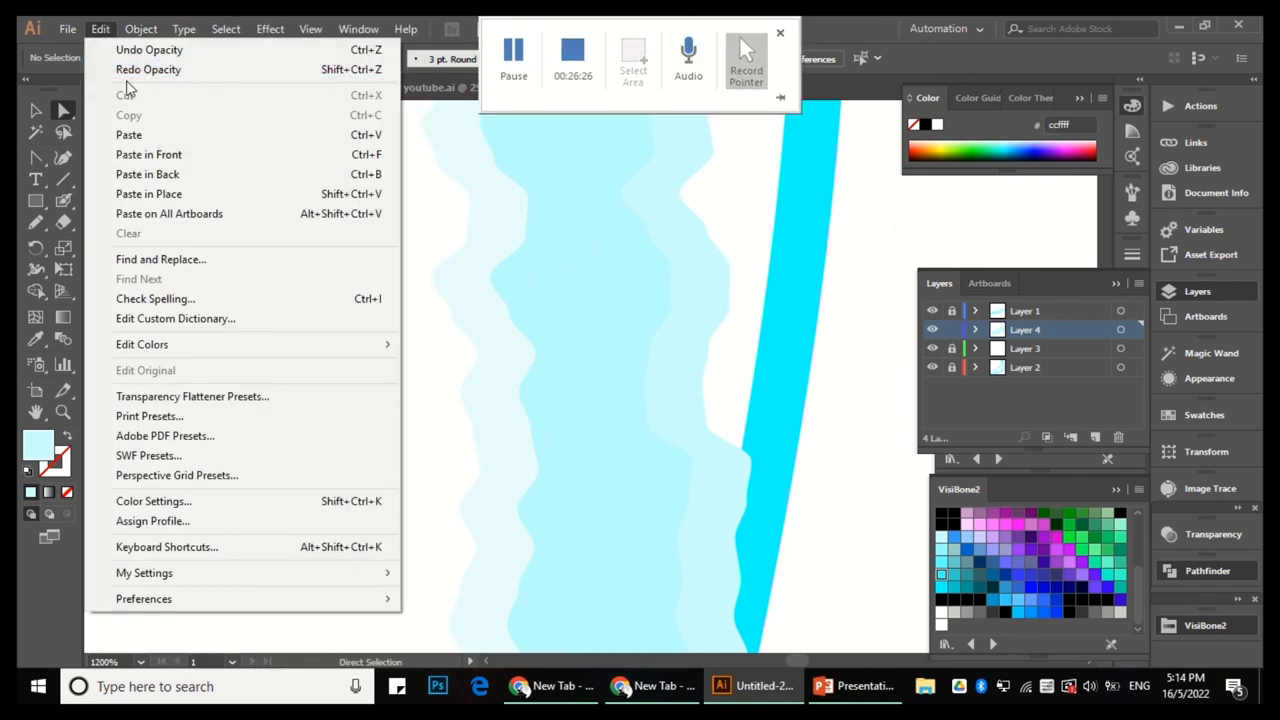
{"action": "left_click", "coordinate": [128, 70]}
{"action": "scroll", "coordinate": [788, 272], "scroll_direction": "down", "scroll_amount": 10}
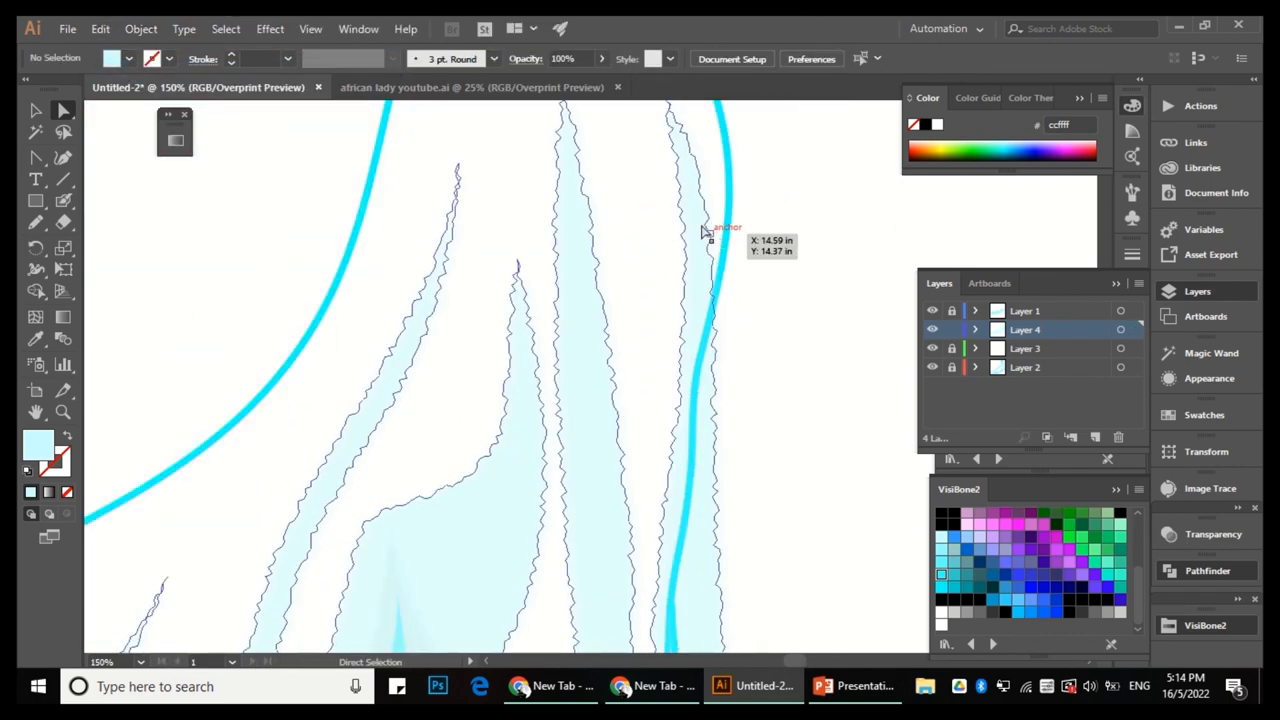
{"action": "key", "text": "v"}
{"action": "scroll", "coordinate": [231, 437], "scroll_direction": "up", "scroll_amount": 3}
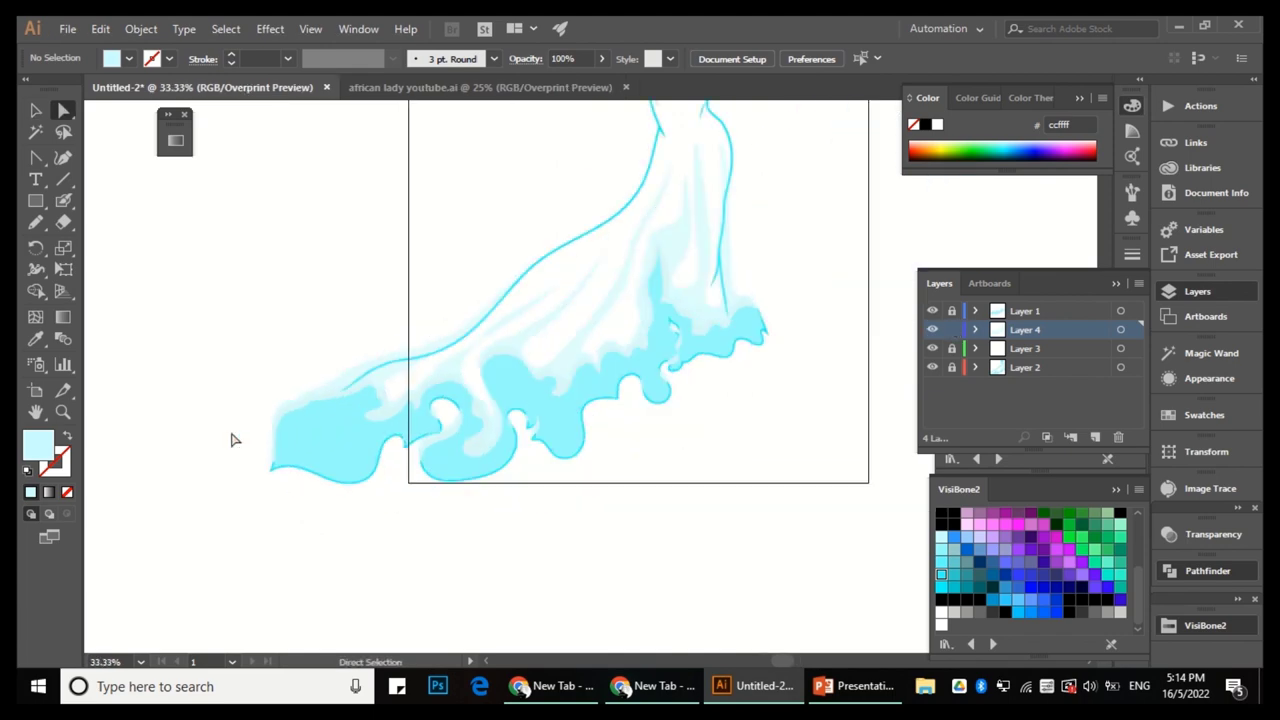
Toggle the lock of Layer 2 and the visibility of the layers above it to examine the shapes at the train's tip.
{"action": "left_click", "coordinate": [951, 366]}
{"action": "scroll", "coordinate": [280, 471], "scroll_direction": "up", "scroll_amount": 1}
{"action": "key", "text": "a"}
{"action": "left_click", "coordinate": [341, 462]}
{"action": "scroll", "coordinate": [345, 480], "scroll_direction": "up", "scroll_amount": 1}
{"action": "left_click", "coordinate": [350, 516]}
{"action": "scroll", "coordinate": [341, 478], "scroll_direction": "down", "scroll_amount": 1}
{"action": "left_click", "coordinate": [932, 310]}
{"action": "left_click", "coordinate": [932, 329]}
{"action": "left_click", "coordinate": [932, 348]}
{"action": "left_click_drag", "start_coordinate": [934, 347], "coordinate": [934, 314]}
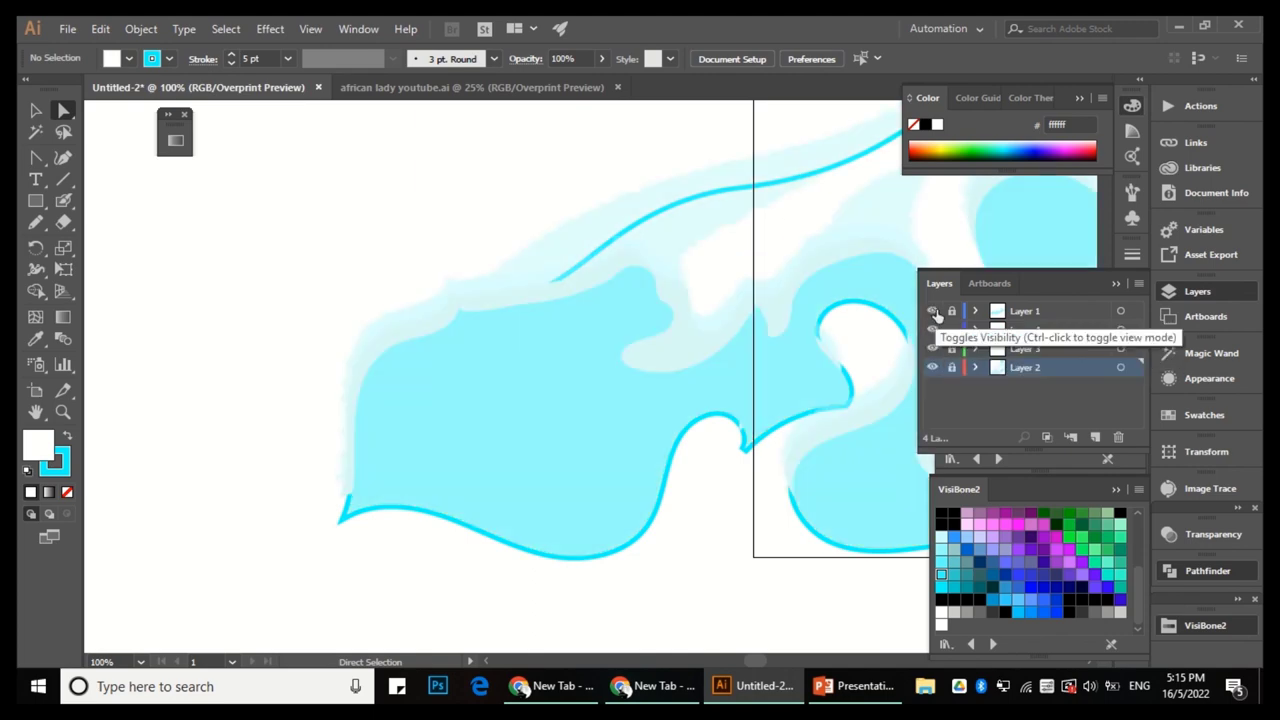
Unlock Layer 1 and redraw the edges of its d9f9f8 and ccffff foam shapes at the train's tip to uncover the cyan outline.
{"action": "left_click", "coordinate": [567, 293]}
{"action": "scroll", "coordinate": [414, 429], "scroll_direction": "up", "scroll_amount": 1}
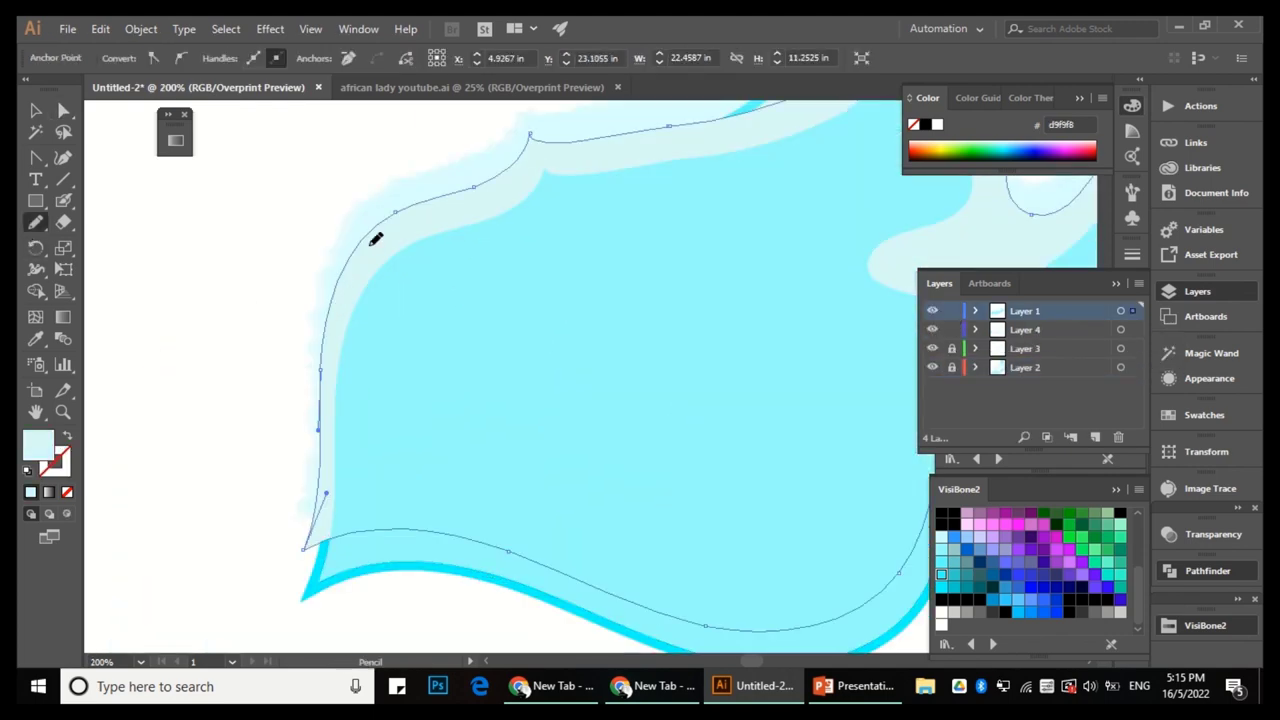
{"action": "scroll", "coordinate": [486, 434], "scroll_direction": "down", "scroll_amount": 1}
{"action": "scroll", "coordinate": [394, 398], "scroll_direction": "up", "scroll_amount": 1}
{"action": "key", "text": "a"}
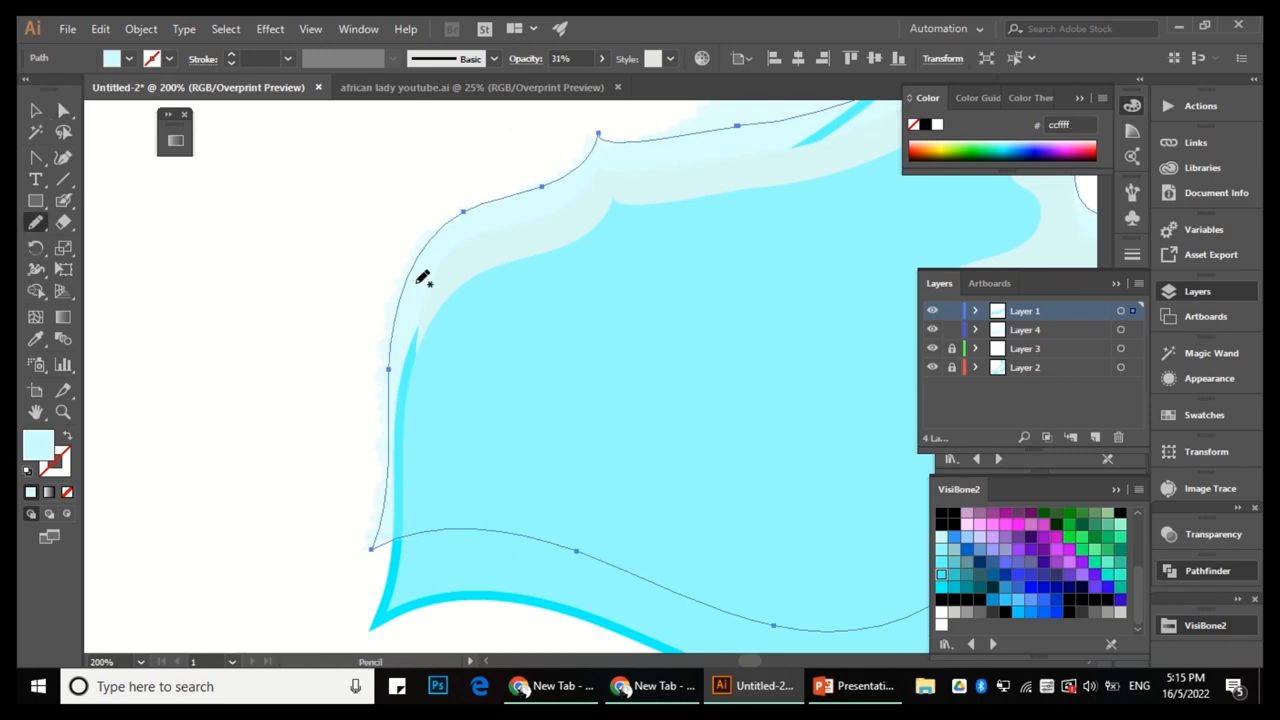
{"action": "key", "text": "a"}
{"action": "left_click", "coordinate": [390, 408]}
{"action": "mouse_move", "coordinate": [432, 521]}
{"action": "left_mouse_down"}
{"action": "mouse_move", "coordinate": [427, 484]}
{"action": "mouse_move", "coordinate": [466, 522]}
{"action": "left_mouse_up"}
{"action": "key", "text": "a"}
{"action": "scroll", "coordinate": [709, 331], "scroll_direction": "down", "scroll_amount": 2}
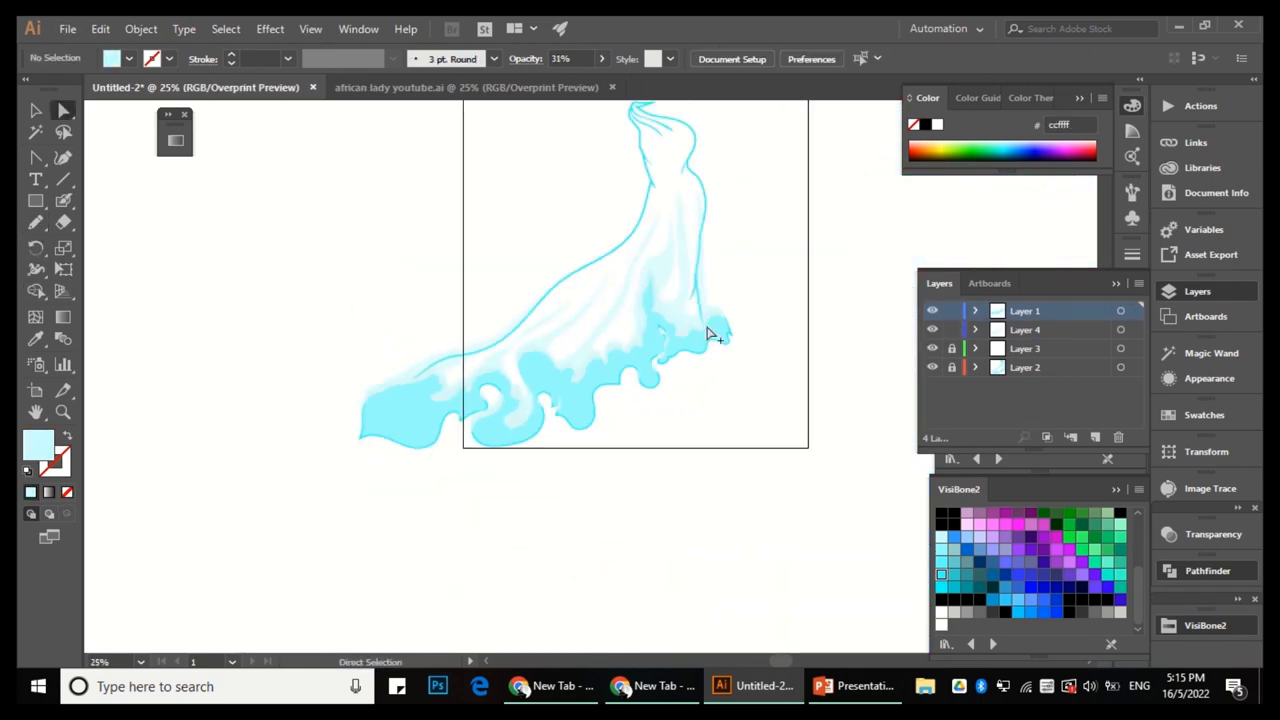
Redraw the upper edge of the d9f9f8 foam shape over the wave at the dress's front hem corner.
{"action": "scroll", "coordinate": [723, 360], "scroll_direction": "up", "scroll_amount": 3}
{"action": "left_click", "coordinate": [711, 317]}
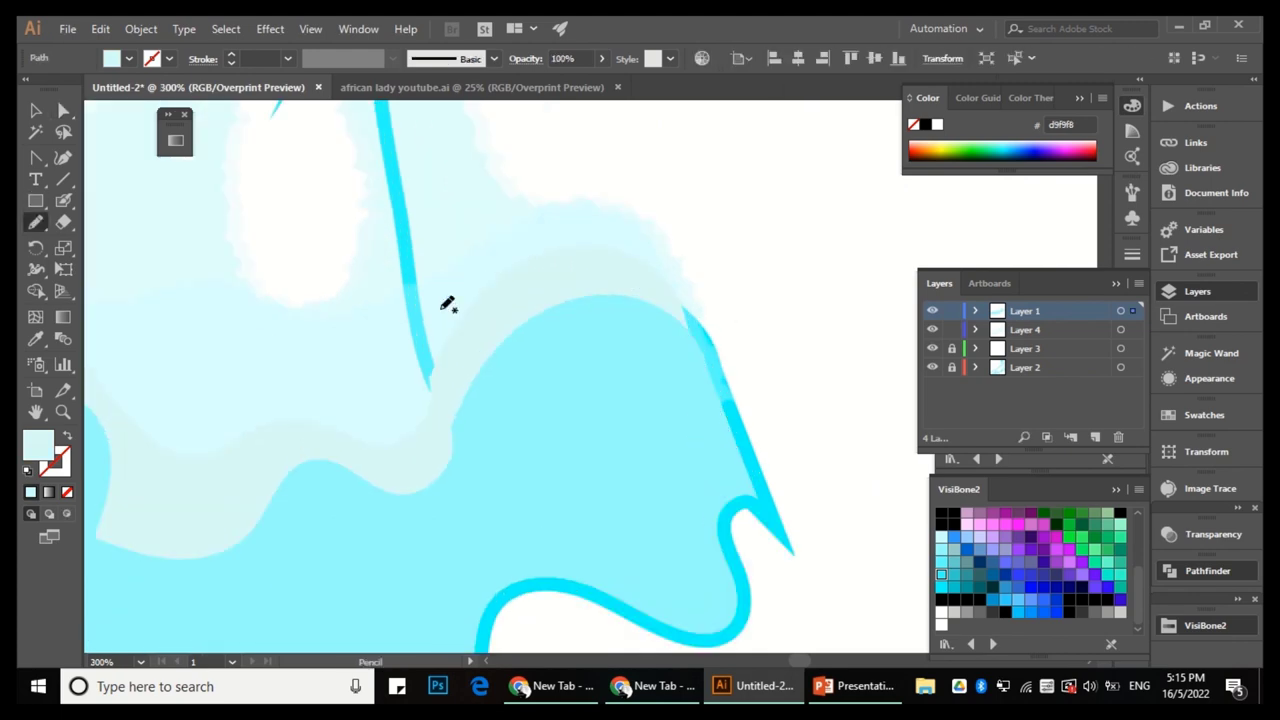
{"action": "mouse_move", "coordinate": [447, 304]}
{"action": "left_mouse_down"}
{"action": "mouse_move", "coordinate": [561, 354]}
{"action": "mouse_move", "coordinate": [671, 297]}
{"action": "left_mouse_up"}
{"action": "key", "text": "a"}
{"action": "scroll", "coordinate": [766, 277], "scroll_direction": "down", "scroll_amount": 2}
Trim the d9f9f8 foam shape back from the narrow fold between the middle and front waves.
{"action": "left_click", "coordinate": [657, 437]}
{"action": "scroll", "coordinate": [567, 402], "scroll_direction": "up", "scroll_amount": 3}
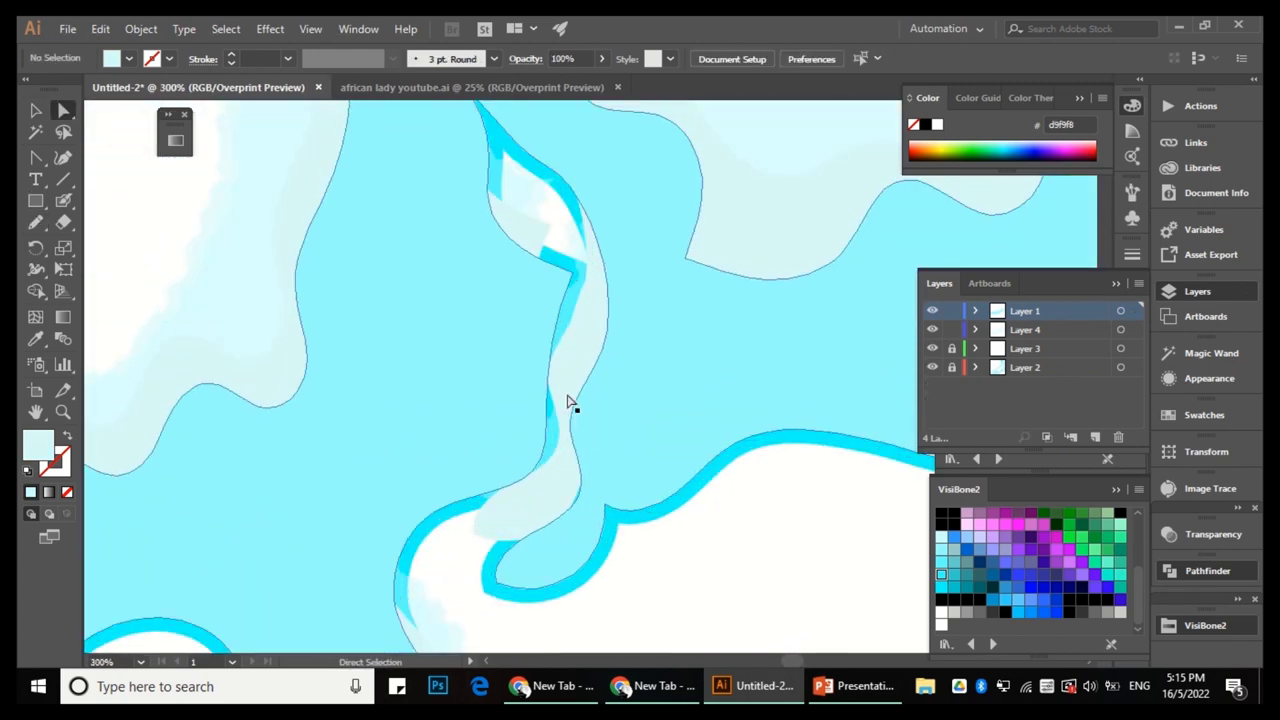
{"action": "left_click", "coordinate": [567, 402]}
{"action": "key", "text": "n"}
{"action": "scroll", "coordinate": [700, 368], "scroll_direction": "down", "scroll_amount": 1}
{"action": "scroll", "coordinate": [688, 276], "scroll_direction": "down", "scroll_amount": 1}
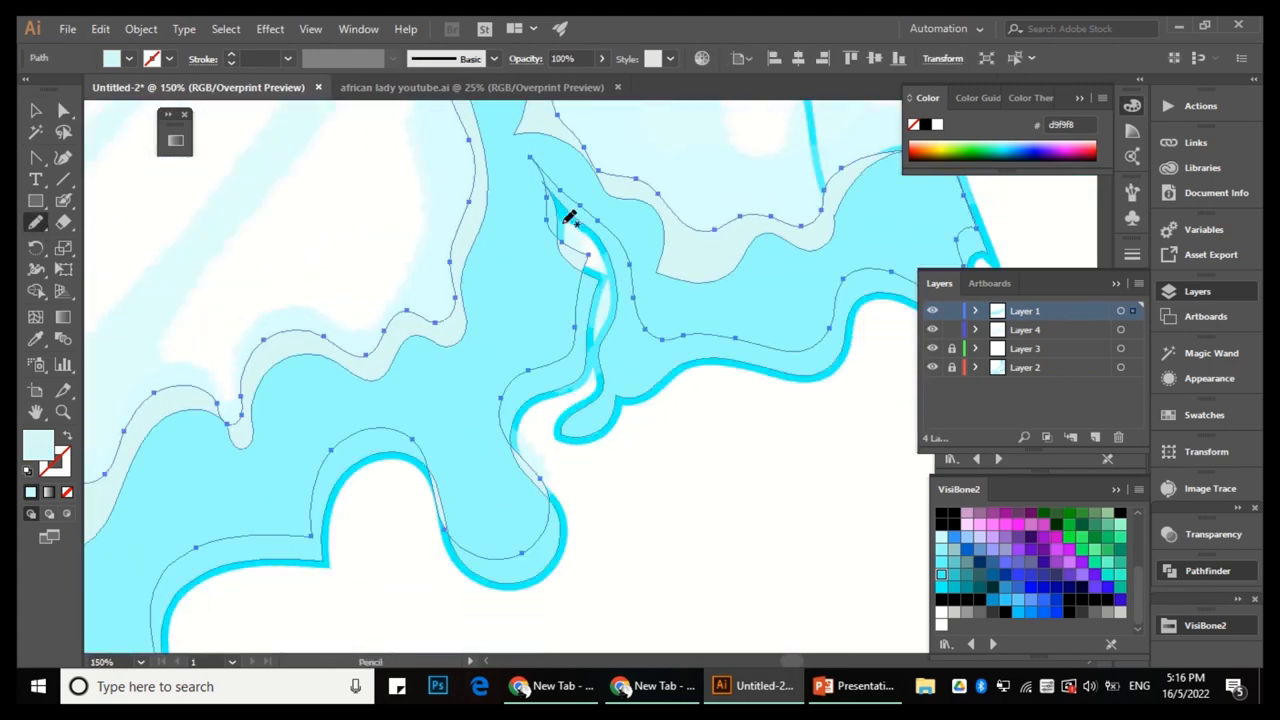
Trim the ccffff foam shape back from the same narrow fold to clear its cyan outline.
{"action": "key", "text": "a"}
{"action": "left_click", "coordinate": [594, 563]}
{"action": "scroll", "coordinate": [594, 563], "scroll_direction": "up", "scroll_amount": 1}
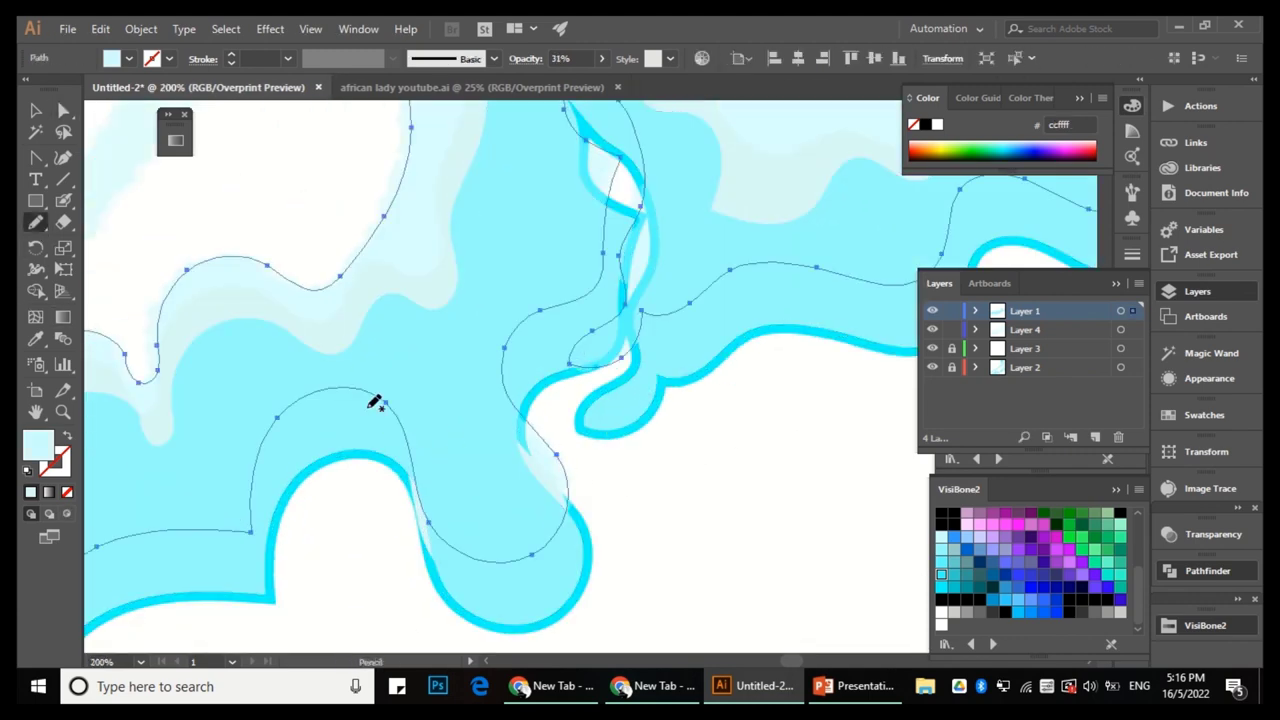
{"action": "left_click_drag", "start_coordinate": [747, 312], "coordinate": [682, 362]}
{"action": "scroll", "coordinate": [604, 274], "scroll_direction": "up", "scroll_amount": 1}
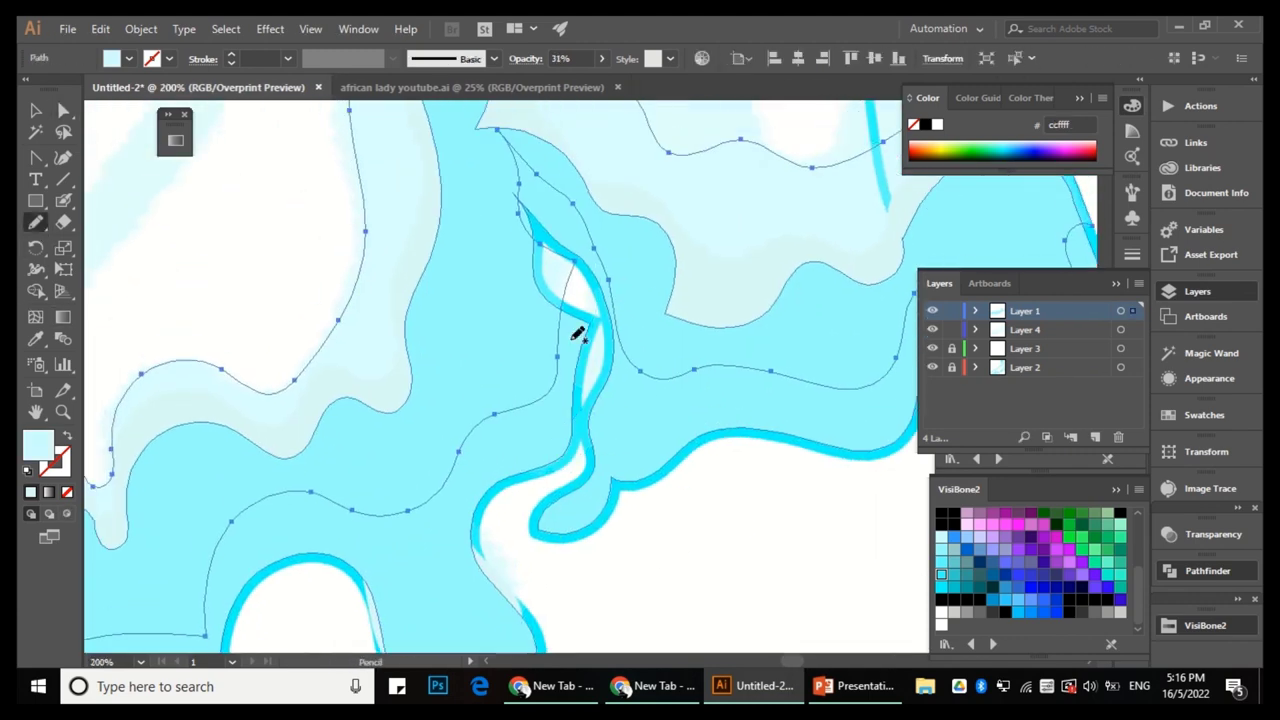
{"action": "scroll", "coordinate": [580, 195], "scroll_direction": "down", "scroll_amount": 3}
{"action": "scroll", "coordinate": [595, 370], "scroll_direction": "up", "scroll_amount": 3}
Redraw the edges of the d9f9f8 foam shape and the roughened 33ffff shape over the rounded hem waves with the Pencil.
{"action": "key", "text": "a"}
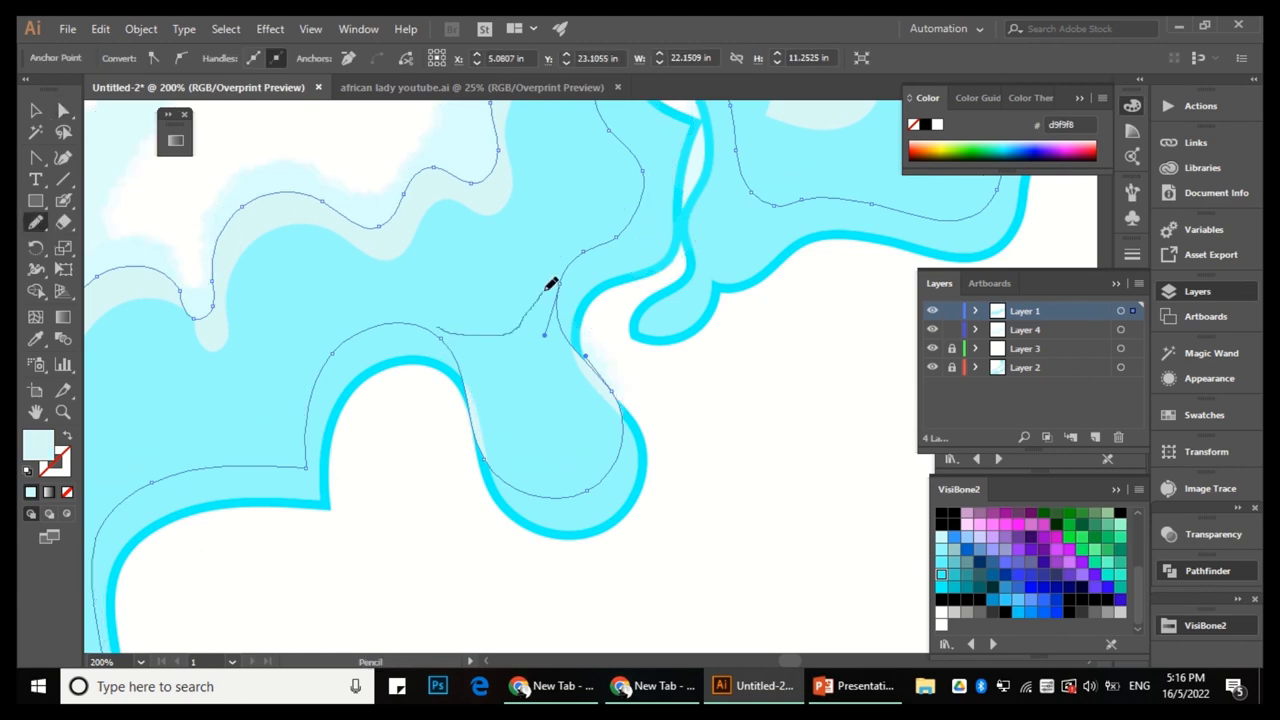
{"action": "left_click", "coordinate": [550, 288], "text": "ctrl"}
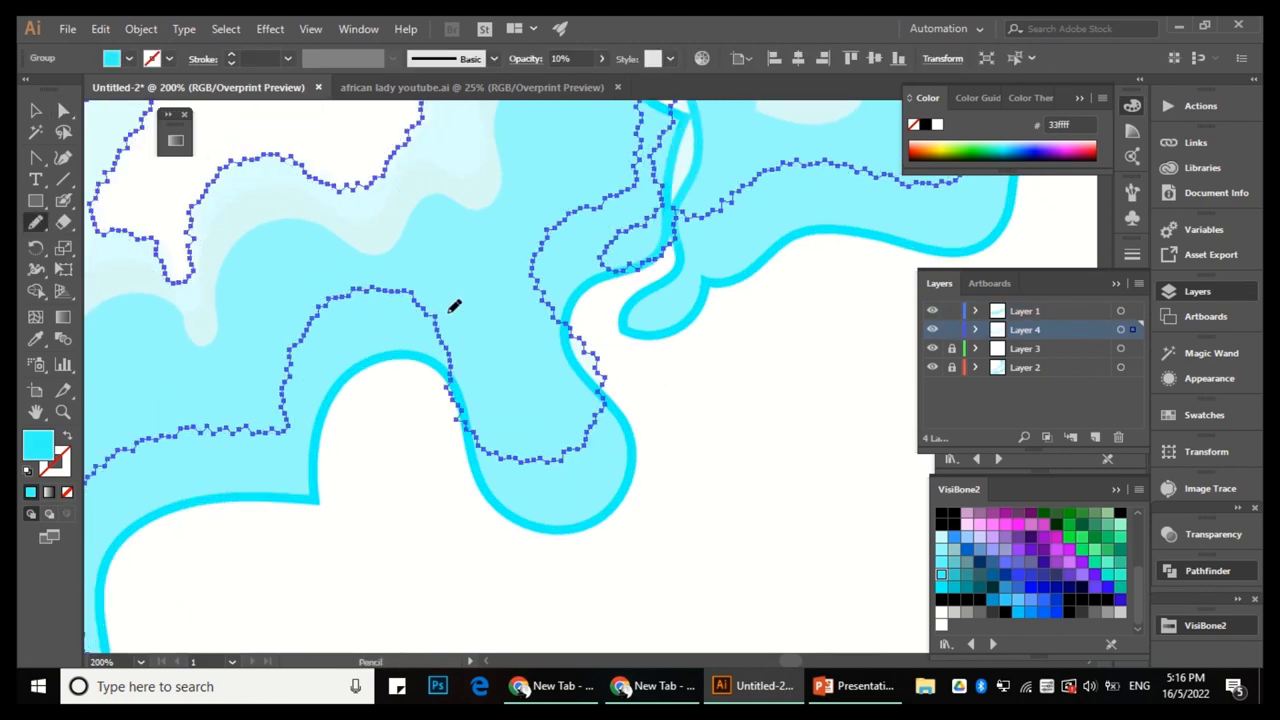
{"action": "scroll", "coordinate": [498, 343], "scroll_direction": "down", "scroll_amount": 2}
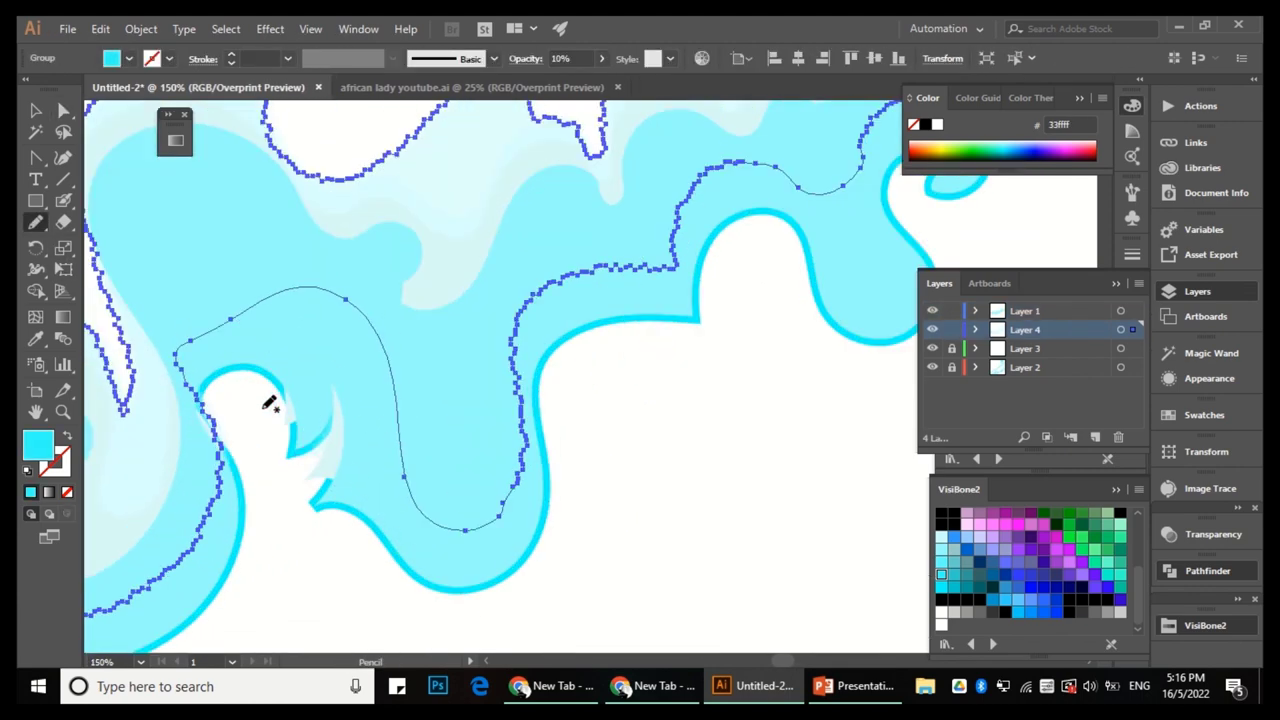
{"action": "scroll", "coordinate": [278, 395], "scroll_direction": "down", "scroll_amount": 1}
{"action": "key", "text": "a"}
{"action": "scroll", "coordinate": [366, 423], "scroll_direction": "down", "scroll_amount": 1}
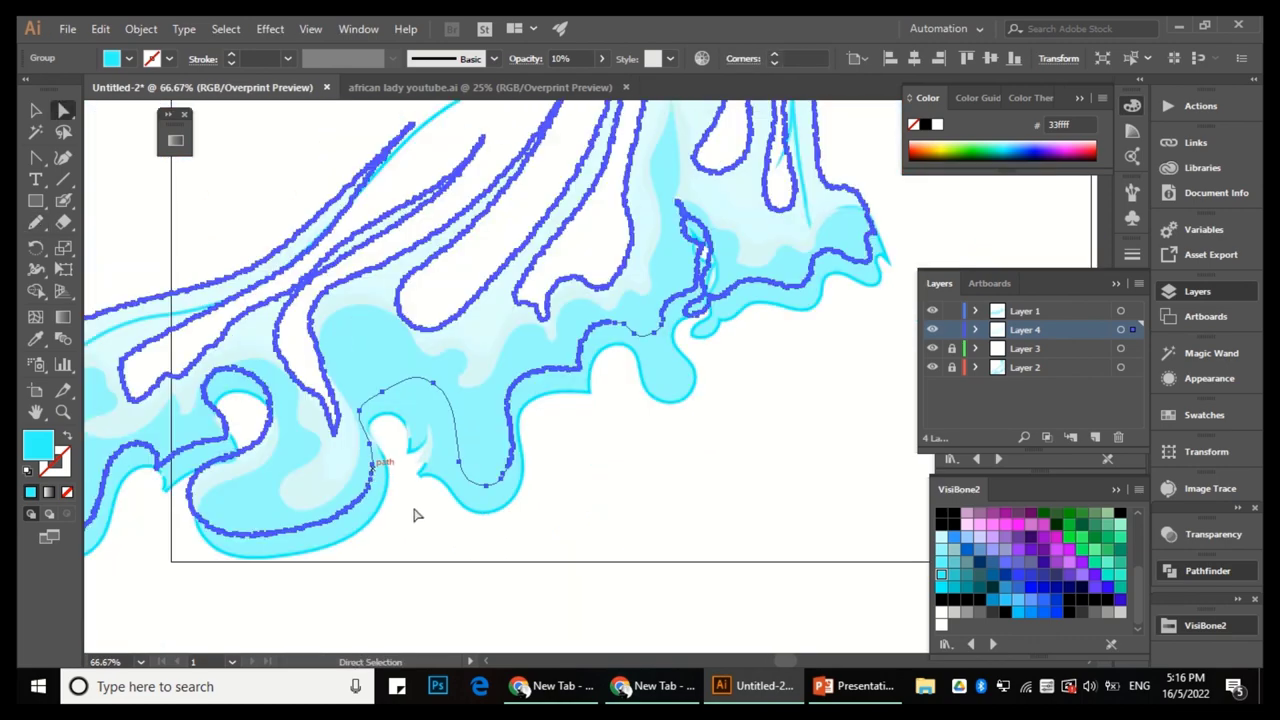
{"action": "scroll", "coordinate": [440, 540], "scroll_direction": "up", "scroll_amount": 3}
Redraw the d9f9f8 foam shape's edge around the hooked gap between the hem waves to clear its cyan outline.
{"action": "left_click", "coordinate": [457, 474]}
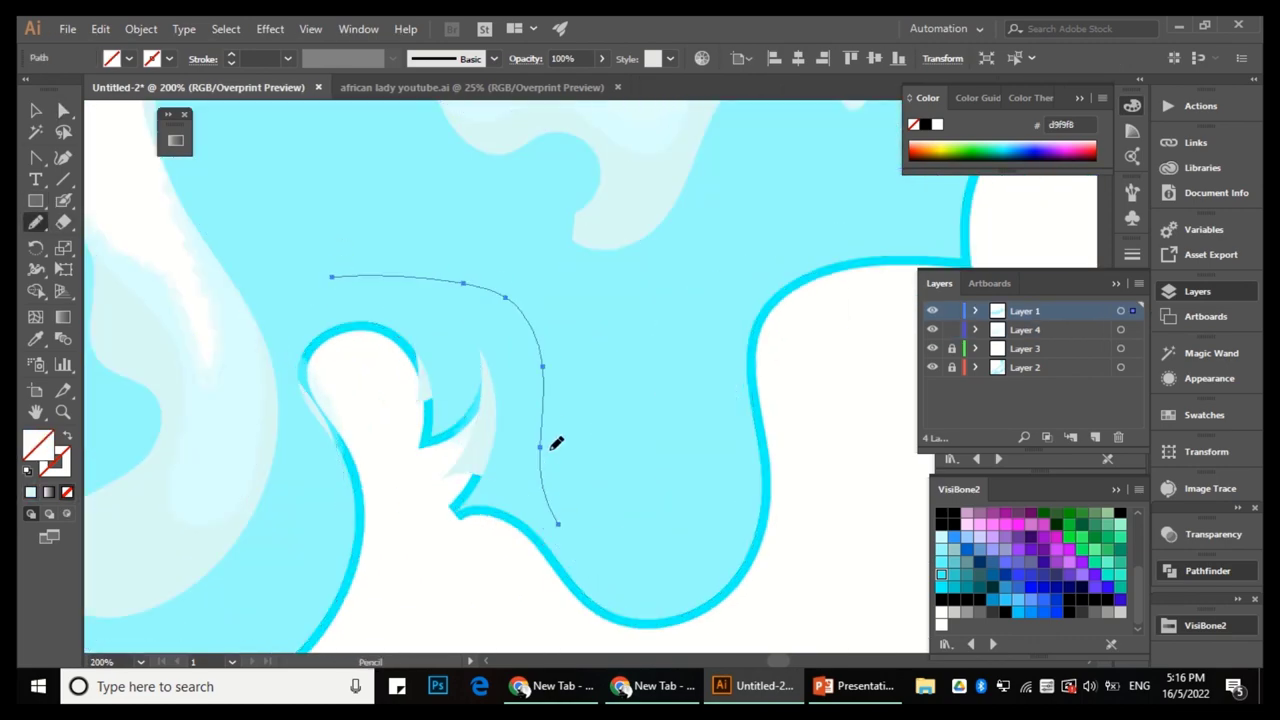
{"action": "key", "text": "a"}
{"action": "scroll", "coordinate": [540, 449], "scroll_direction": "down", "scroll_amount": 3}
{"action": "left_click", "coordinate": [520, 512]}
{"action": "scroll", "coordinate": [470, 440], "scroll_direction": "up", "scroll_amount": 2}
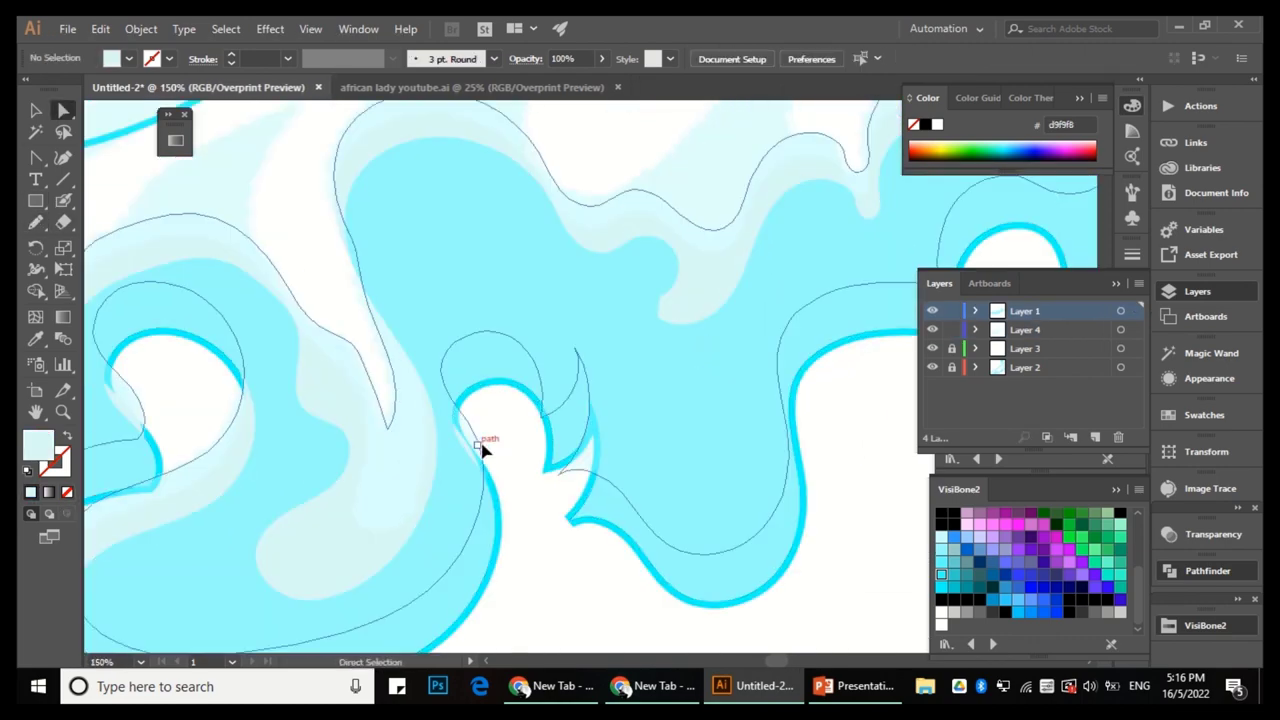
{"action": "scroll", "coordinate": [497, 465], "scroll_direction": "up", "scroll_amount": 2}
{"action": "key", "text": "a"}
{"action": "left_click", "coordinate": [467, 456]}
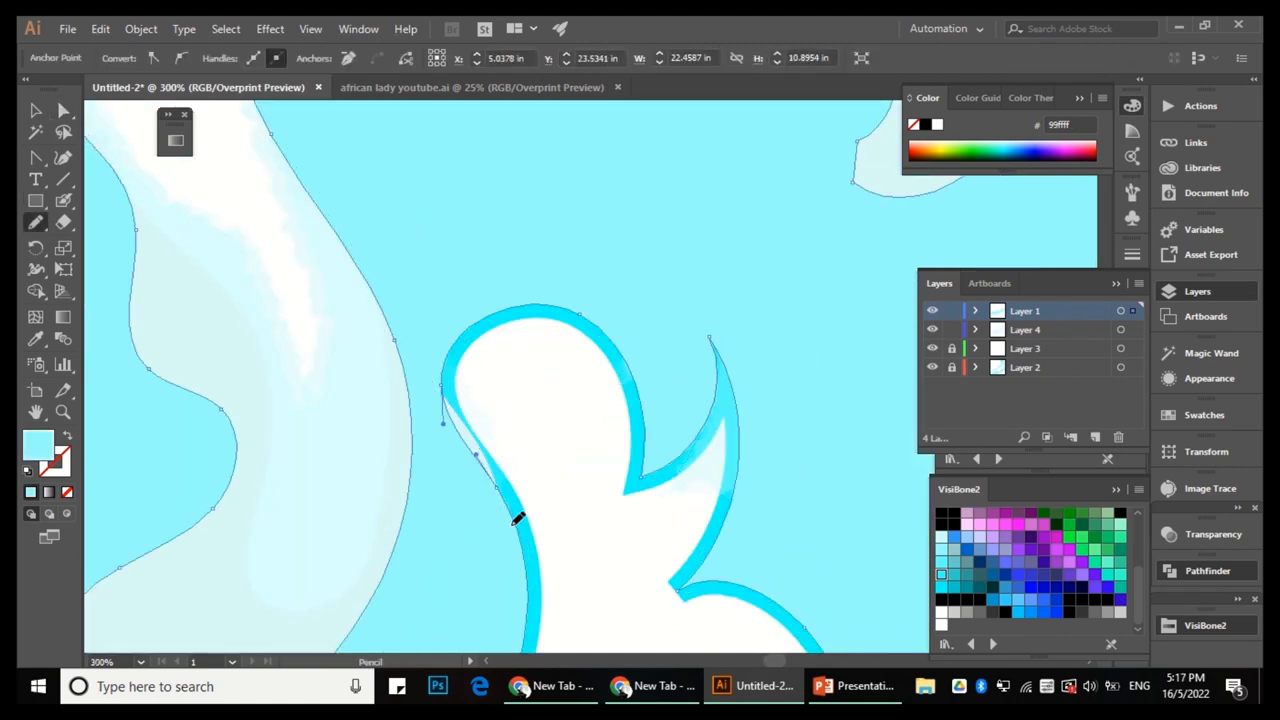
Trim the d9f9f8 foam shape back along the hooked gap's near side and inside the large curling wave.
{"action": "key", "text": "a"}
{"action": "left_click", "coordinate": [392, 455]}
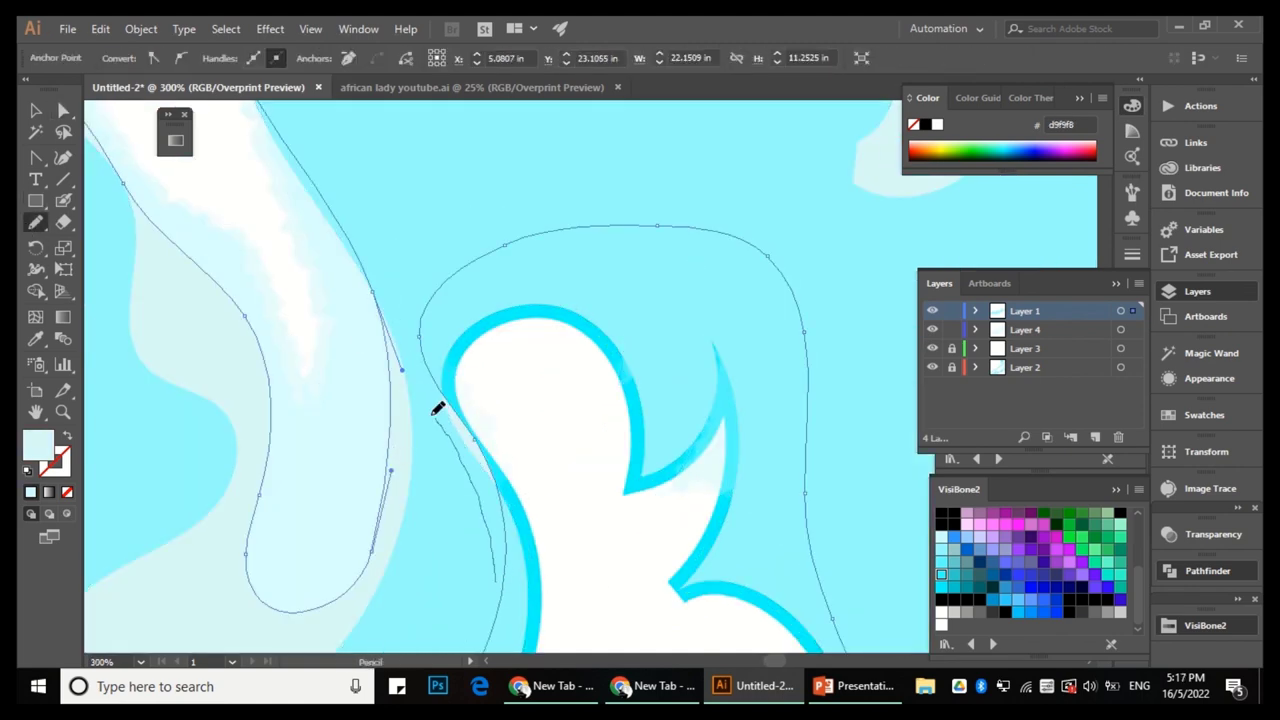
{"action": "scroll", "coordinate": [447, 421], "scroll_direction": "down", "scroll_amount": 3}
{"action": "scroll", "coordinate": [420, 569], "scroll_direction": "up", "scroll_amount": 2}
{"action": "left_click_drag", "start_coordinate": [383, 607], "coordinate": [424, 460]}
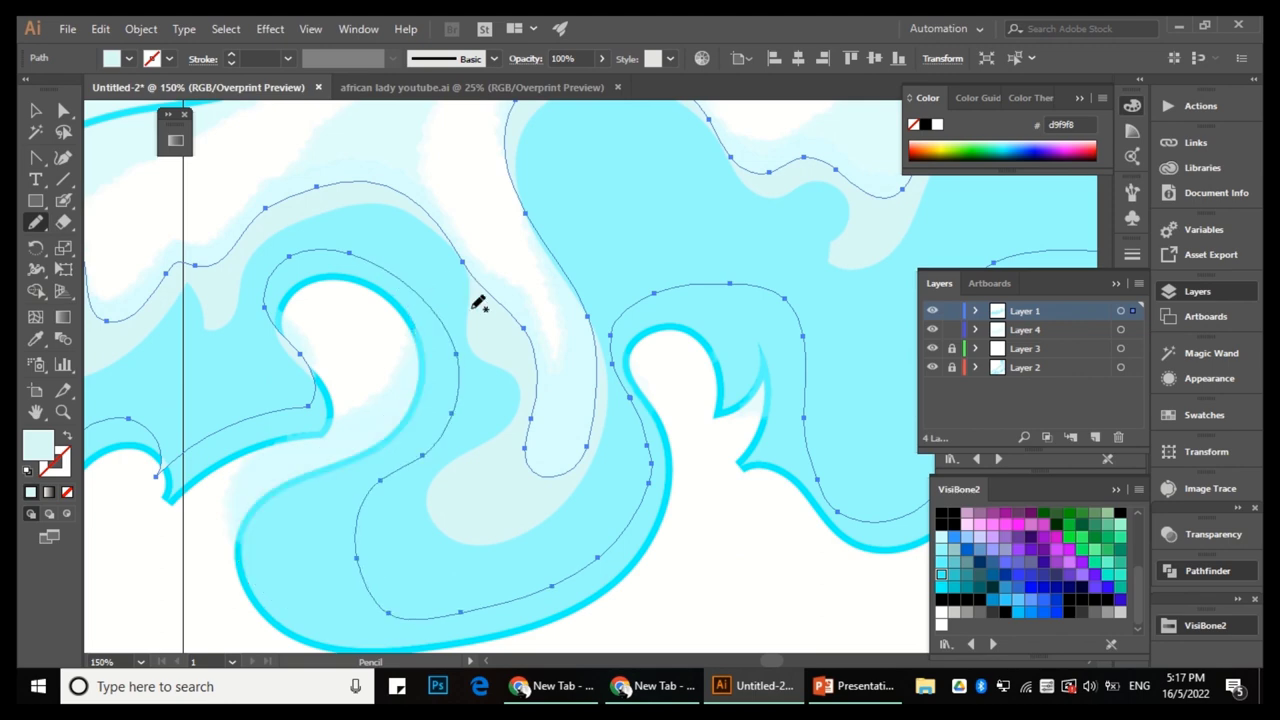
Undo the misdrawn pencil edits and redraw the ccffff foam shape's edge around the large curling wave.
{"action": "scroll", "coordinate": [430, 330], "scroll_direction": "left", "scroll_amount": 5}
{"action": "scroll", "coordinate": [385, 358], "scroll_direction": "down", "scroll_amount": 1}
{"action": "scroll", "coordinate": [508, 280], "scroll_direction": "down", "scroll_amount": 3}
{"action": "key", "text": "a"}
{"action": "scroll", "coordinate": [551, 363], "scroll_direction": "up", "scroll_amount": 3}
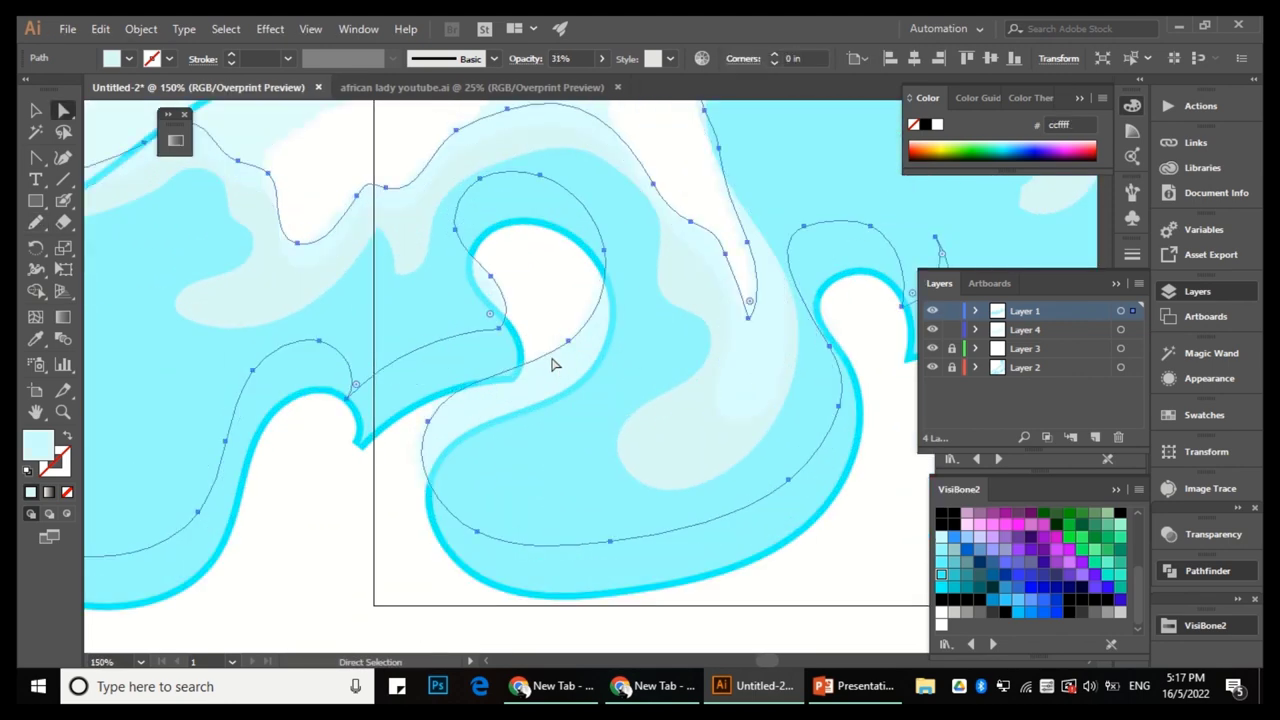
{"action": "left_click", "coordinate": [101, 29]}
{"action": "left_click", "coordinate": [125, 48]}
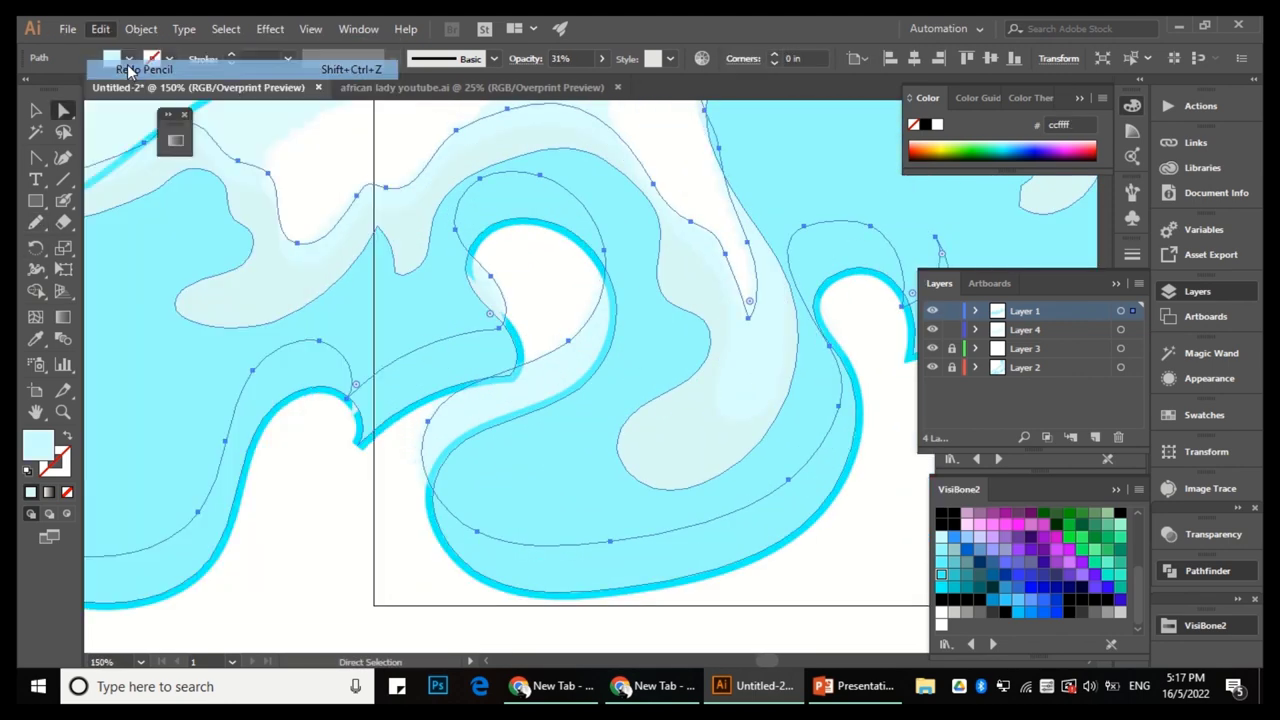
{"action": "key", "text": "ctrl+z"}
{"action": "key", "text": "n"}
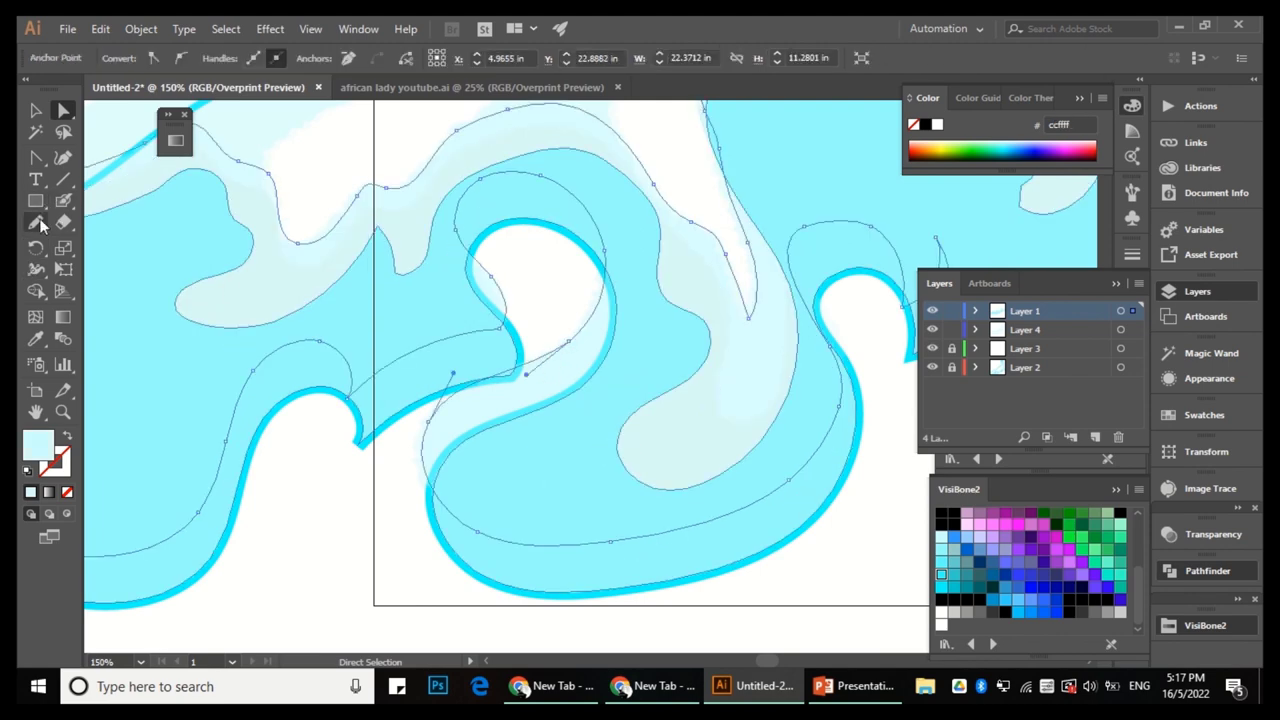
{"action": "key", "text": "ctrl+z"}
{"action": "left_click_drag", "start_coordinate": [320, 325], "coordinate": [422, 323]}
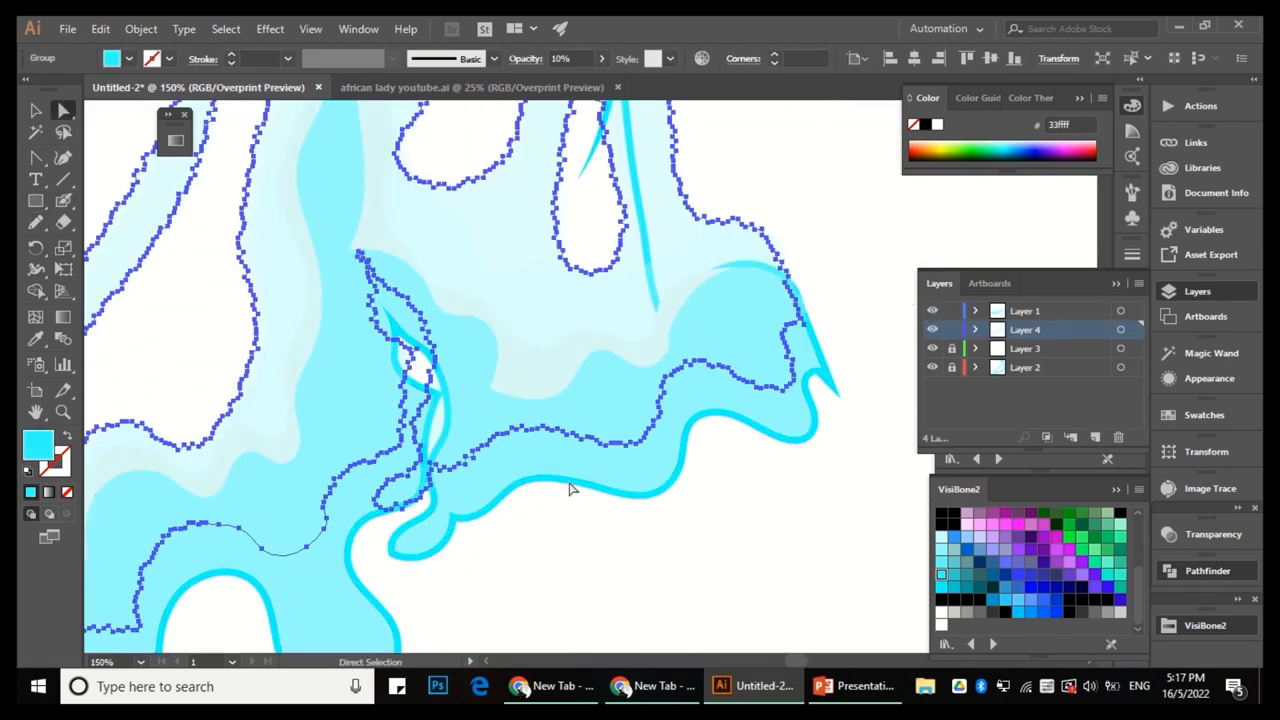
Deselect everything, lock Layer 1 and Layer 4, and add a new layer directly above Layer 2.
{"action": "key", "text": "ctrl+shift+a"}
{"action": "scroll", "coordinate": [585, 447], "scroll_direction": "down", "scroll_amount": 4}
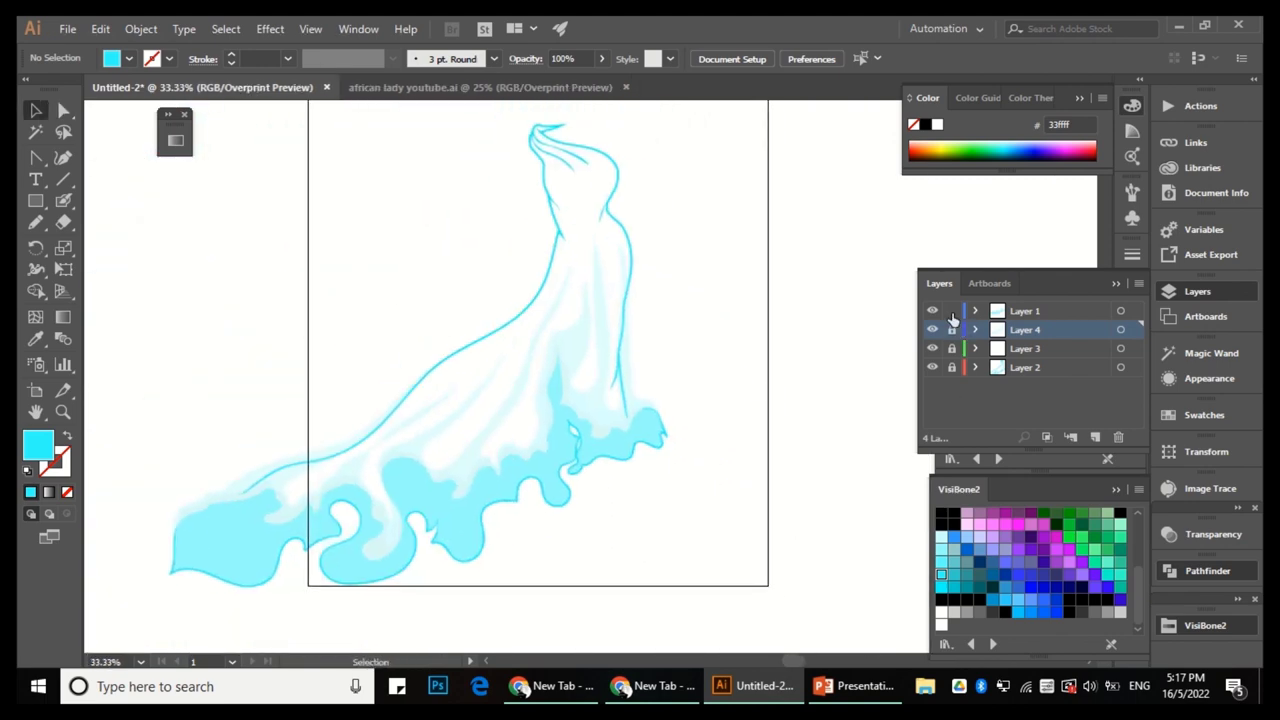
{"action": "left_click", "coordinate": [1097, 437]}
Draw unfilled pencil lines on the new layer following the bodice's neckline, side edge and gathered shoulder folds.
{"action": "scroll", "coordinate": [589, 200], "scroll_direction": "up", "scroll_amount": 3}
{"action": "key", "text": "n"}
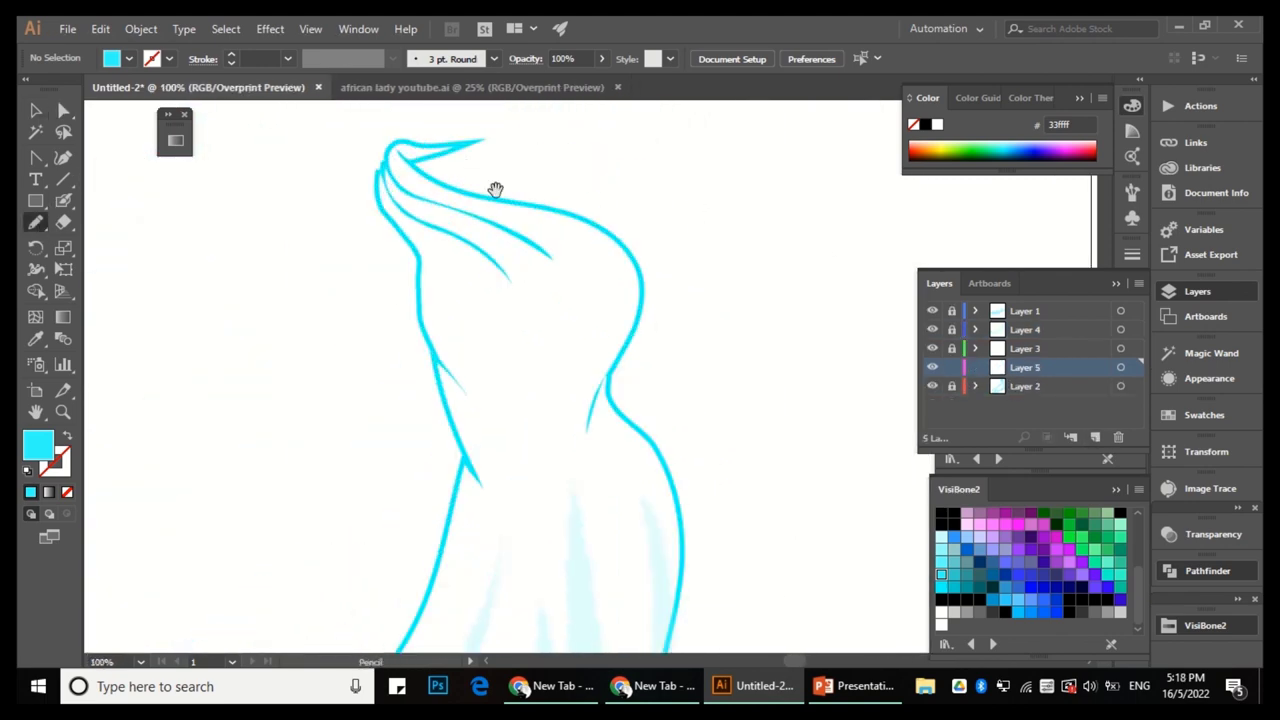
{"action": "left_click_drag", "start_coordinate": [366, 185], "coordinate": [412, 212]}
{"action": "left_click_drag", "start_coordinate": [566, 418], "coordinate": [545, 467]}
{"action": "scroll", "coordinate": [539, 165], "scroll_direction": "down", "scroll_amount": 2}
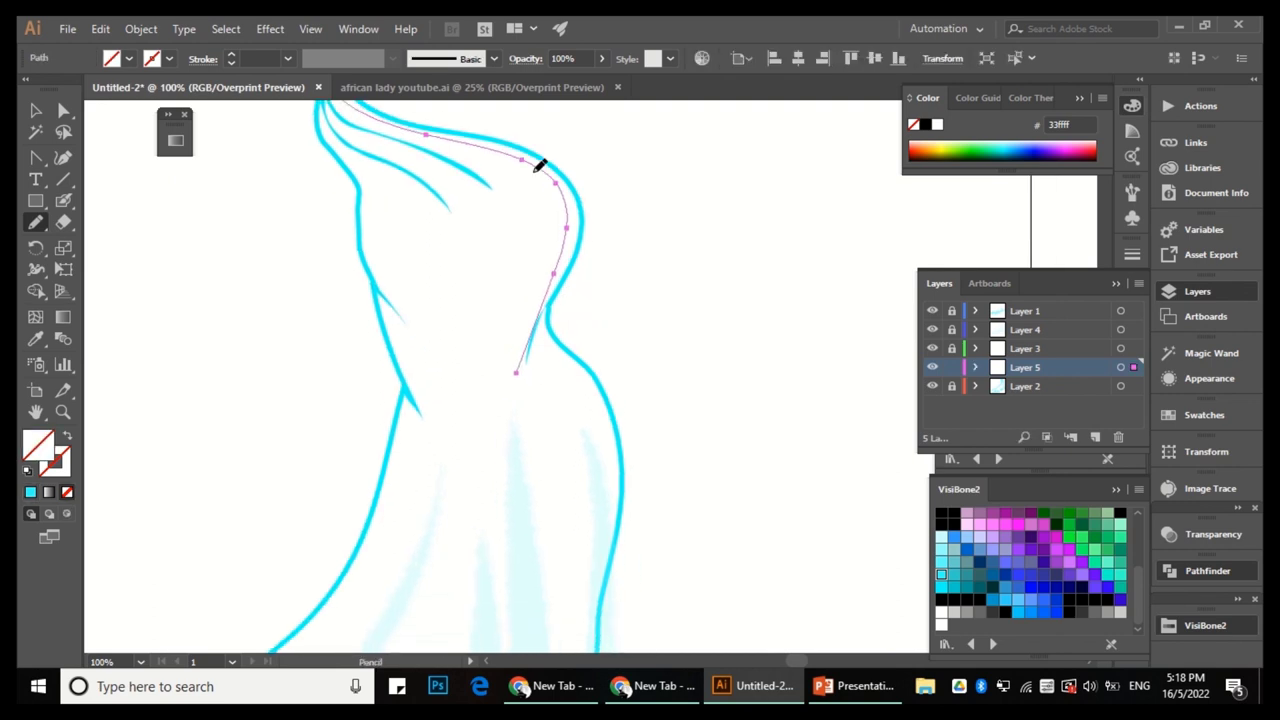
{"action": "scroll", "coordinate": [568, 383], "scroll_direction": "up", "scroll_amount": 2}
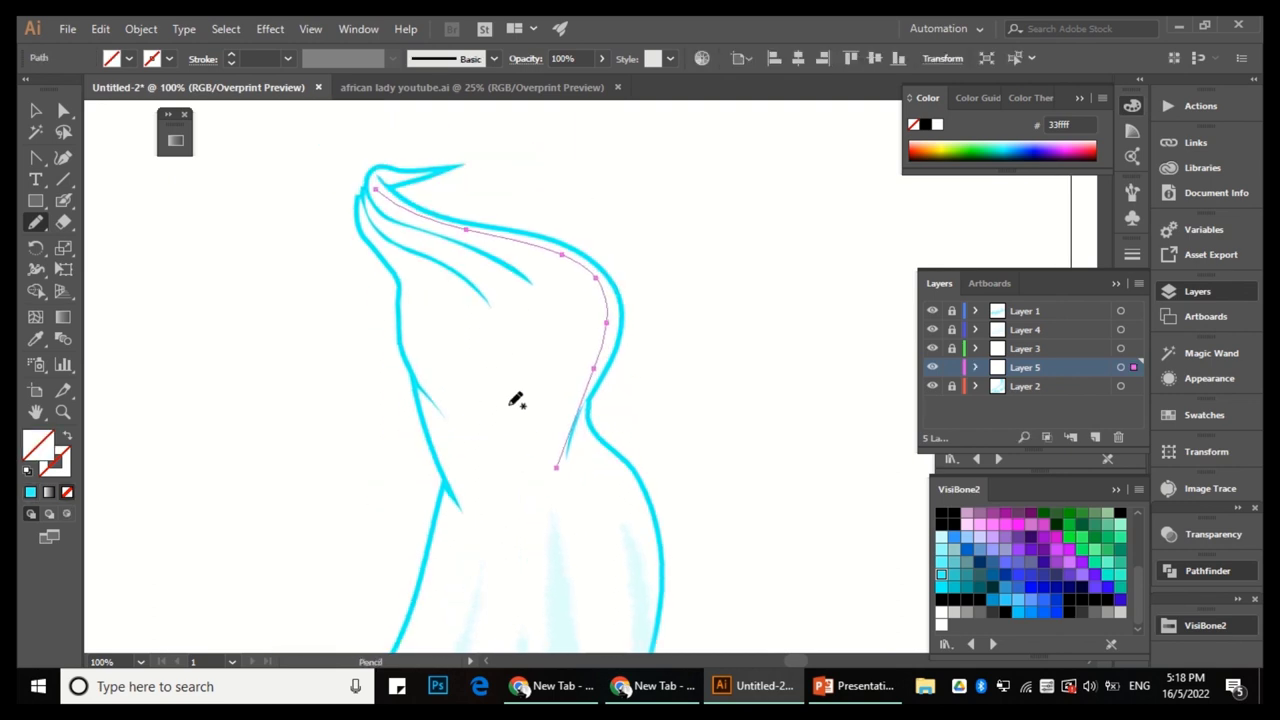
{"action": "key", "text": "ctrl+z"}
{"action": "scroll", "coordinate": [489, 309], "scroll_direction": "up", "scroll_amount": 2}
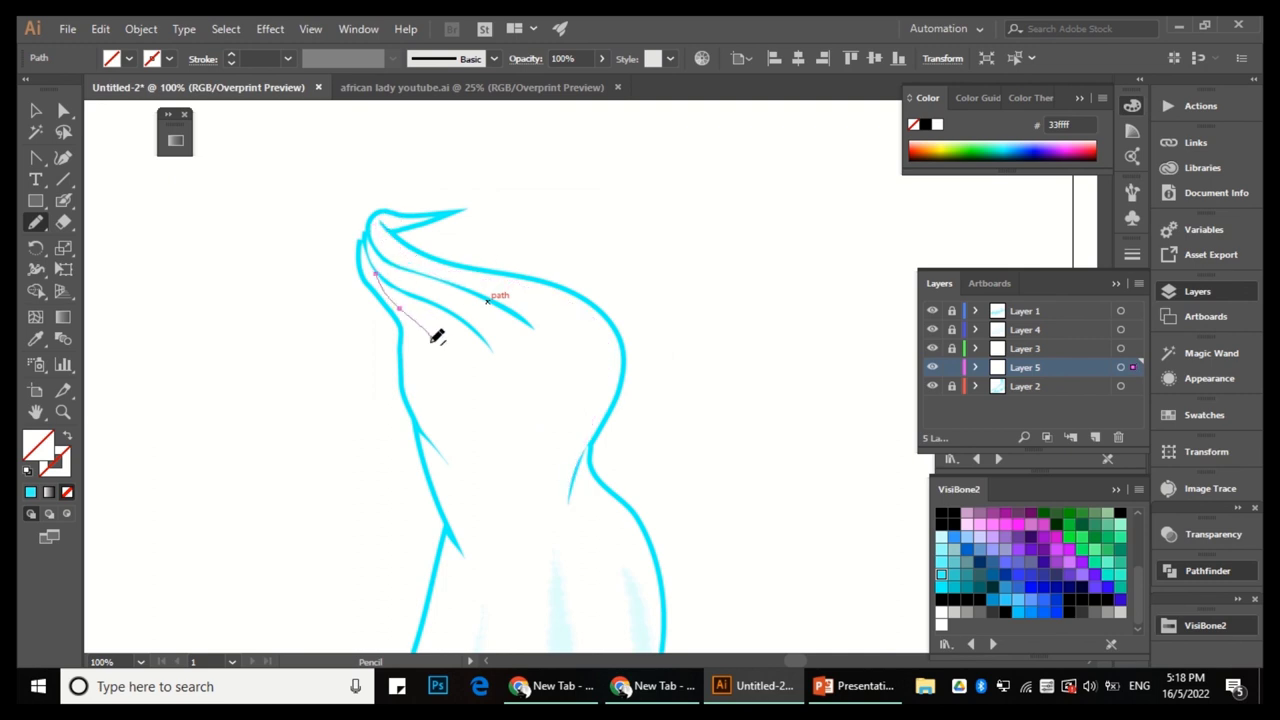
Draw long flowing pencil lines down the skirt from the waist toward the foam hem, following the folds.
{"action": "scroll", "coordinate": [446, 345], "scroll_direction": "down", "scroll_amount": 1}
{"action": "scroll", "coordinate": [523, 306], "scroll_direction": "down", "scroll_amount": 6}
{"action": "scroll", "coordinate": [543, 349], "scroll_direction": "down", "scroll_amount": 3}
{"action": "scroll", "coordinate": [627, 355], "scroll_direction": "up", "scroll_amount": 3}
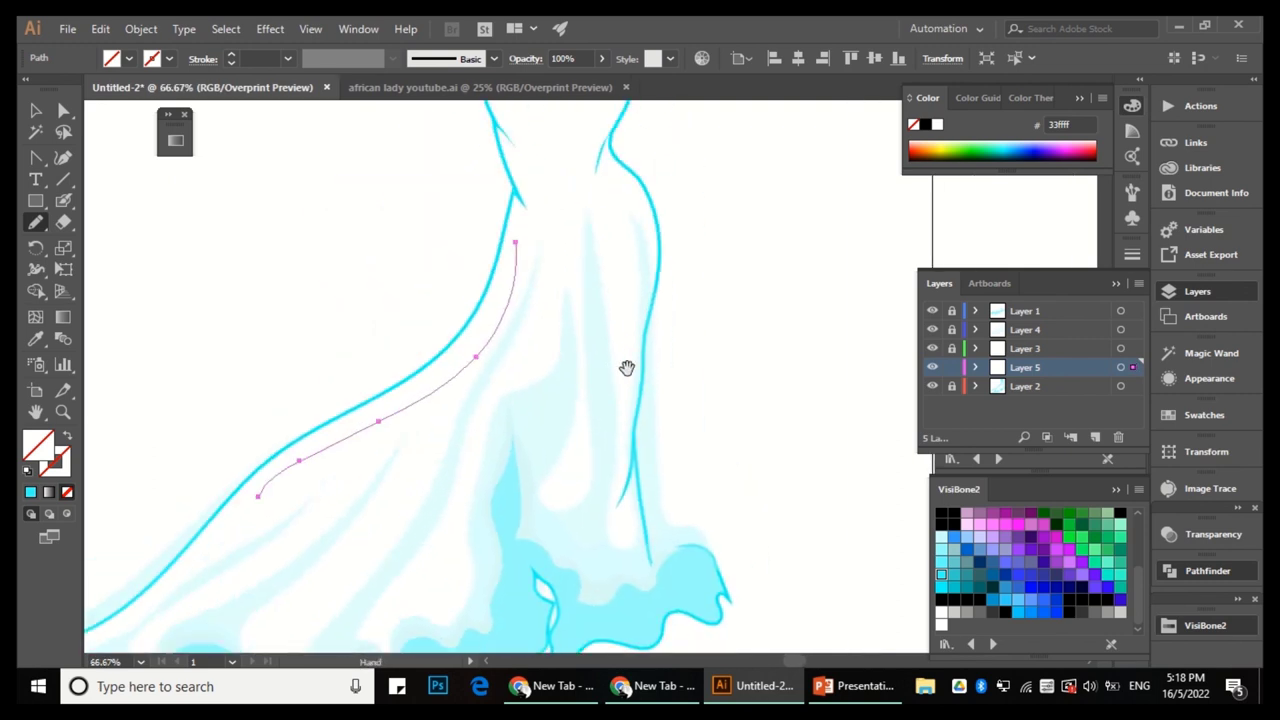
{"action": "left_click_drag", "start_coordinate": [622, 180], "coordinate": [622, 180]}
{"action": "scroll", "coordinate": [575, 485], "scroll_direction": "down", "scroll_amount": 3}
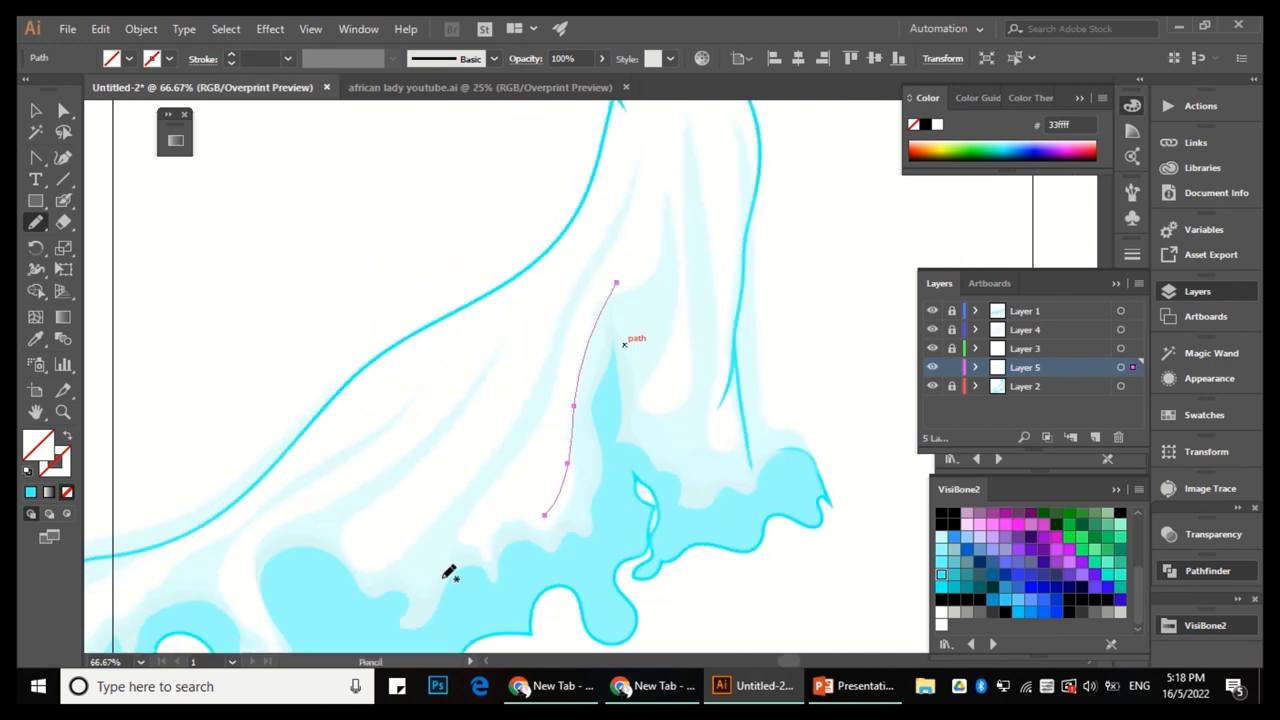
{"action": "scroll", "coordinate": [447, 490], "scroll_direction": "down", "scroll_amount": 3}
{"action": "scroll", "coordinate": [434, 534], "scroll_direction": "up", "scroll_amount": 2}
{"action": "mouse_move", "coordinate": [409, 514]}
{"action": "left_mouse_down"}
{"action": "mouse_move", "coordinate": [357, 506]}
{"action": "mouse_move", "coordinate": [390, 515]}
{"action": "mouse_move", "coordinate": [415, 570]}
{"action": "left_mouse_up"}
Add shorter pencil lines inside both sides of the bodice and down the skirt below the hip.
{"action": "scroll", "coordinate": [603, 265], "scroll_direction": "up", "scroll_amount": 5}
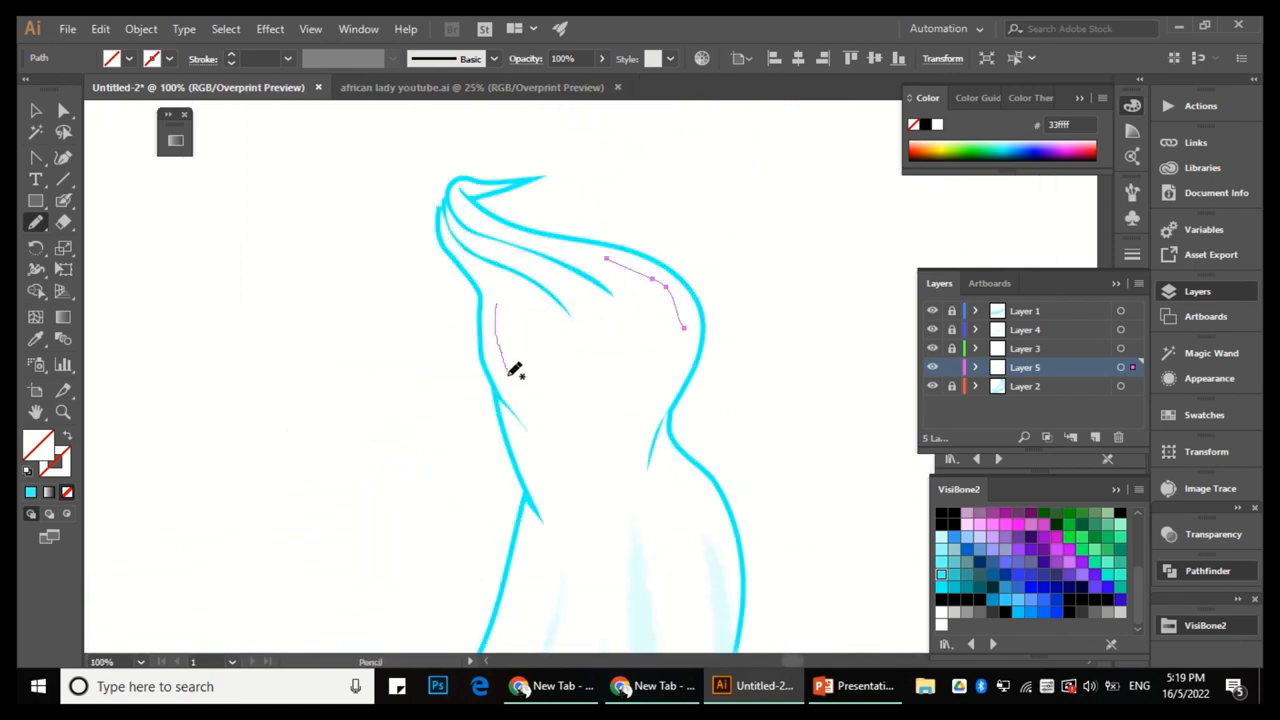
{"action": "scroll", "coordinate": [640, 503], "scroll_direction": "down", "scroll_amount": 3}
{"action": "scroll", "coordinate": [666, 437], "scroll_direction": "down", "scroll_amount": 4}
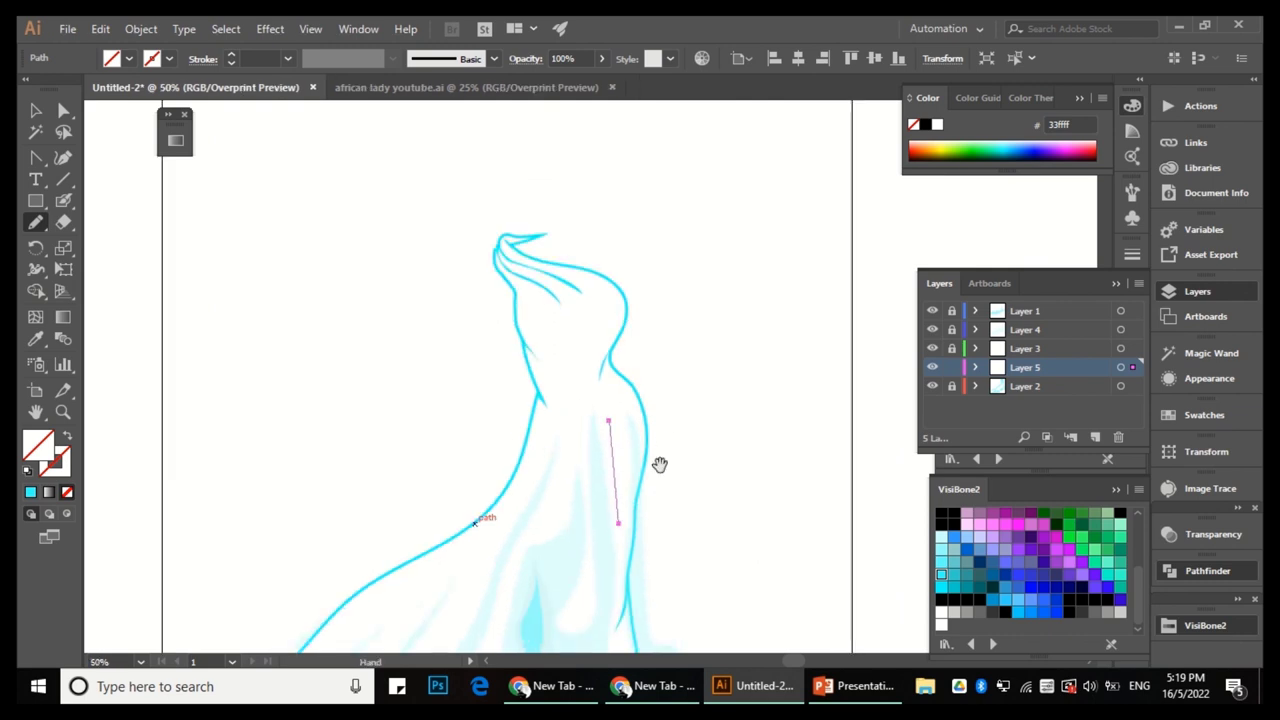
{"action": "scroll", "coordinate": [600, 305], "scroll_direction": "up", "scroll_amount": 2}
Select all the new pencil lines and browse the artistic ChalkCharcoalPencil, Ink and Paintbrush brush libraries.
{"action": "key", "text": "v"}
{"action": "left_click", "coordinate": [493, 58]}
{"action": "left_click", "coordinate": [1132, 192]}
{"action": "left_click", "coordinate": [908, 290]}
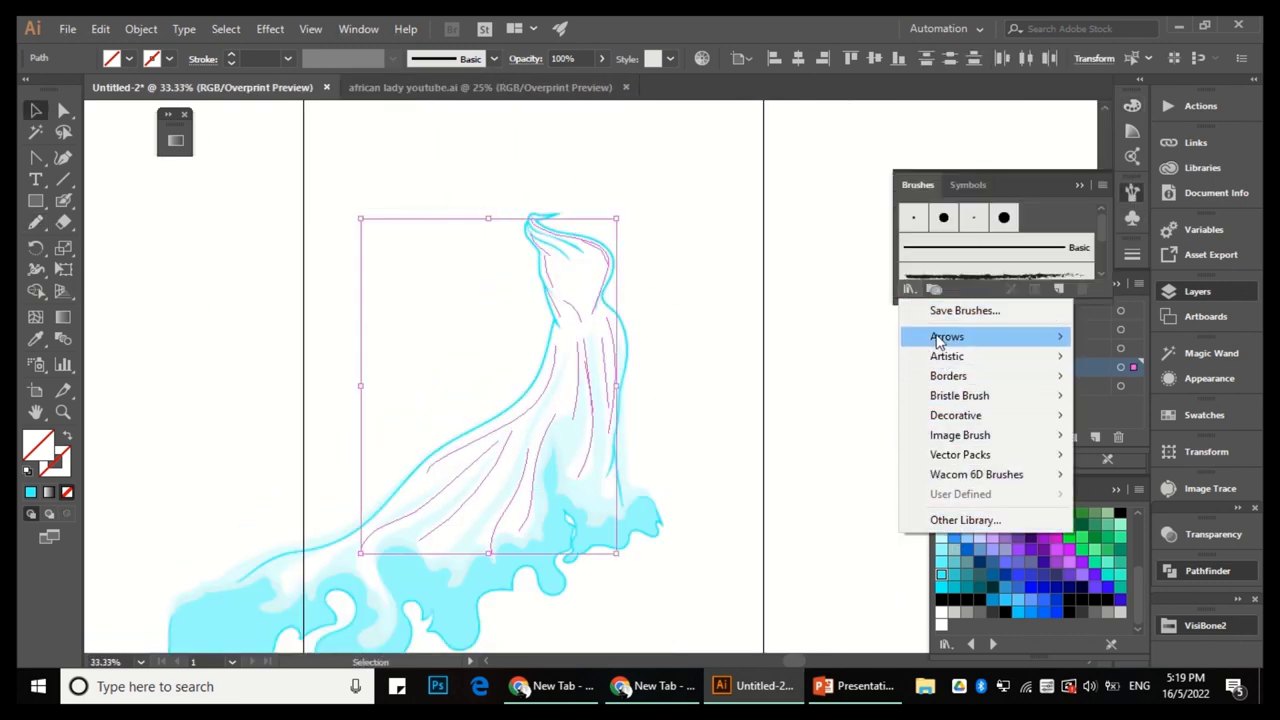
{"action": "mouse_move", "coordinate": [1030, 357]}
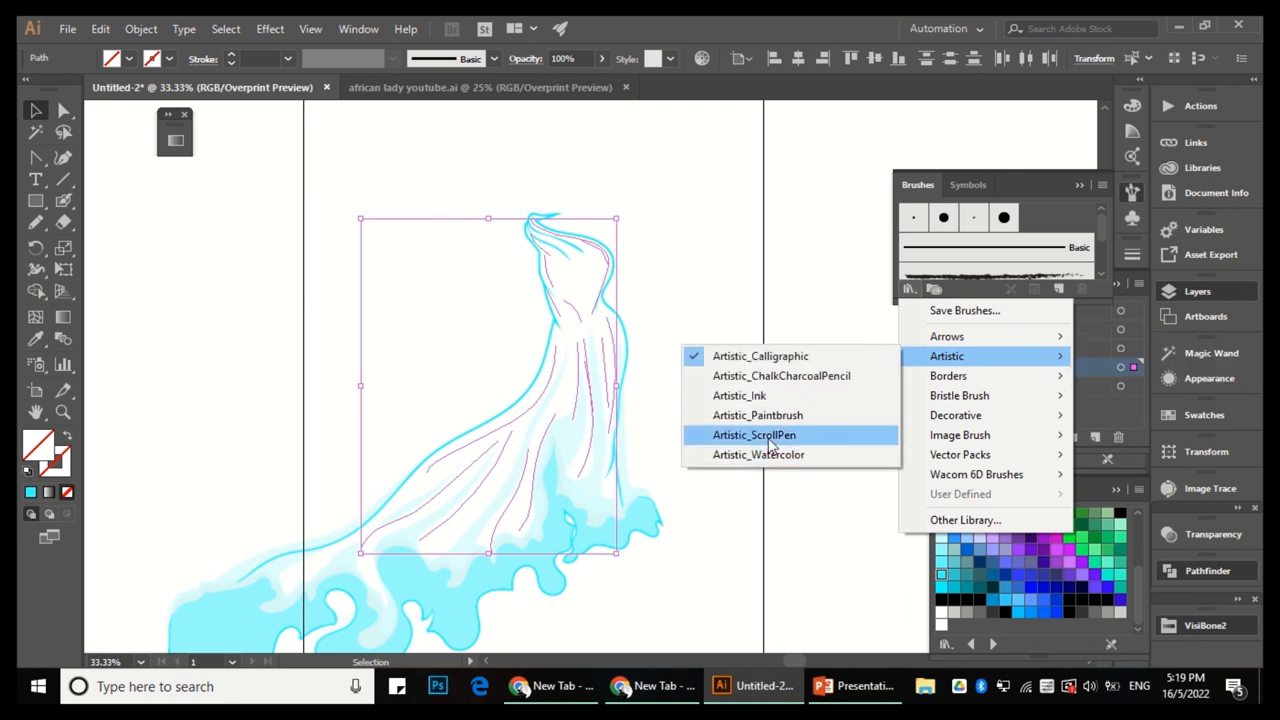
{"action": "left_click", "coordinate": [779, 377]}
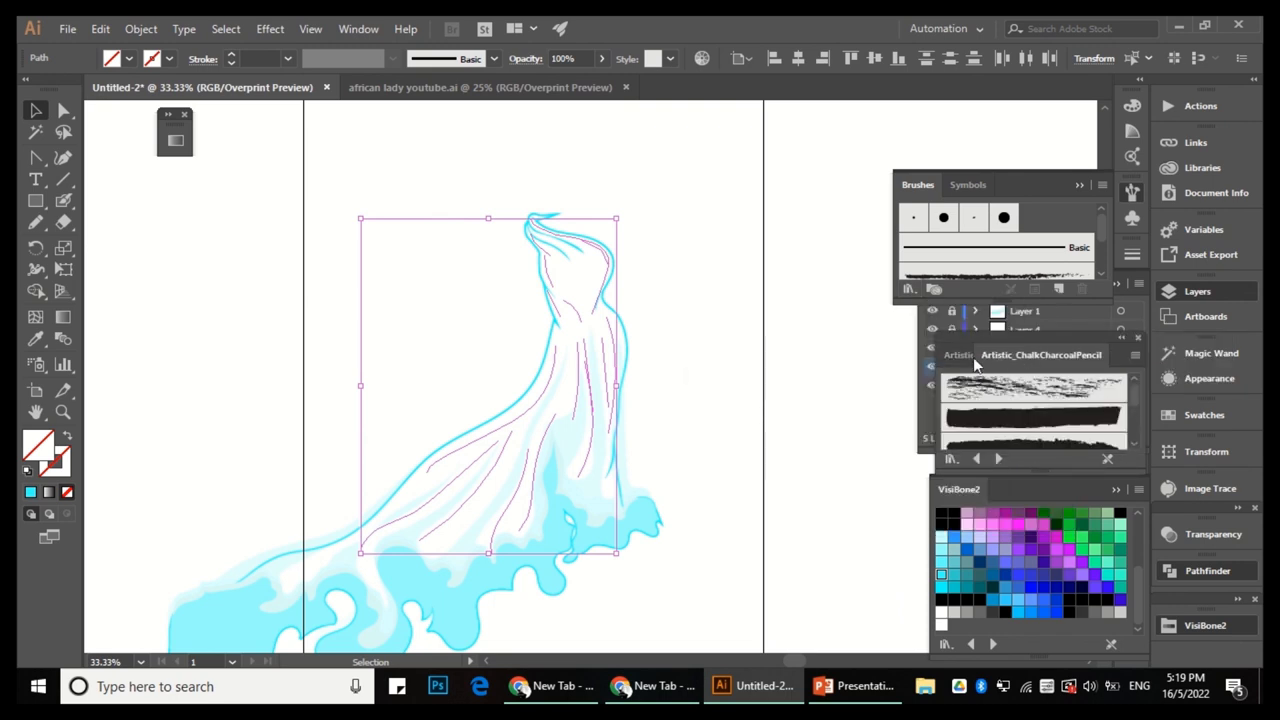
{"action": "left_click", "coordinate": [1137, 337]}
{"action": "left_click", "coordinate": [909, 289]}
{"action": "mouse_move", "coordinate": [947, 356]}
{"action": "left_click", "coordinate": [740, 396]}
{"action": "left_click", "coordinate": [1137, 337]}
{"action": "left_click", "coordinate": [909, 289]}
{"action": "left_click", "coordinate": [758, 415]}
{"action": "left_click", "coordinate": [1137, 337]}
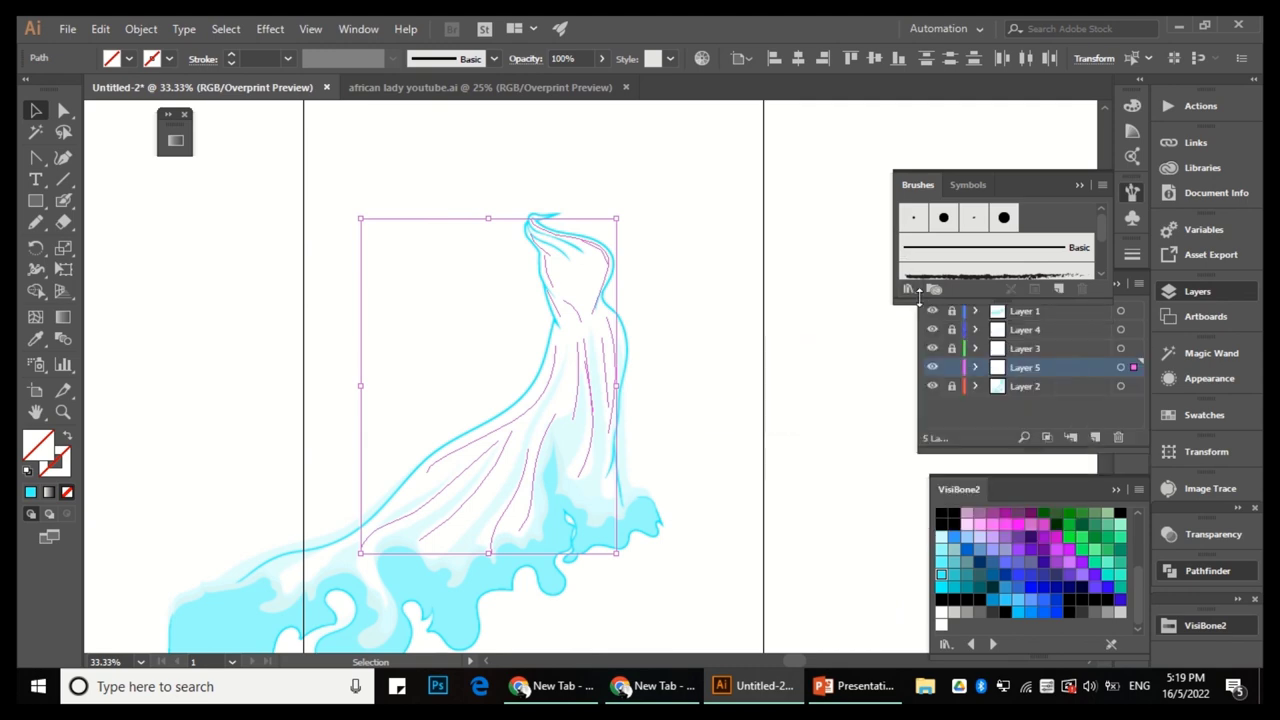
Apply the 4.50 brush from the Bristle Brush Library to the selected pencil lines.
{"action": "left_click", "coordinate": [909, 289]}
{"action": "mouse_move", "coordinate": [985, 445]}
{"action": "mouse_move", "coordinate": [960, 395]}
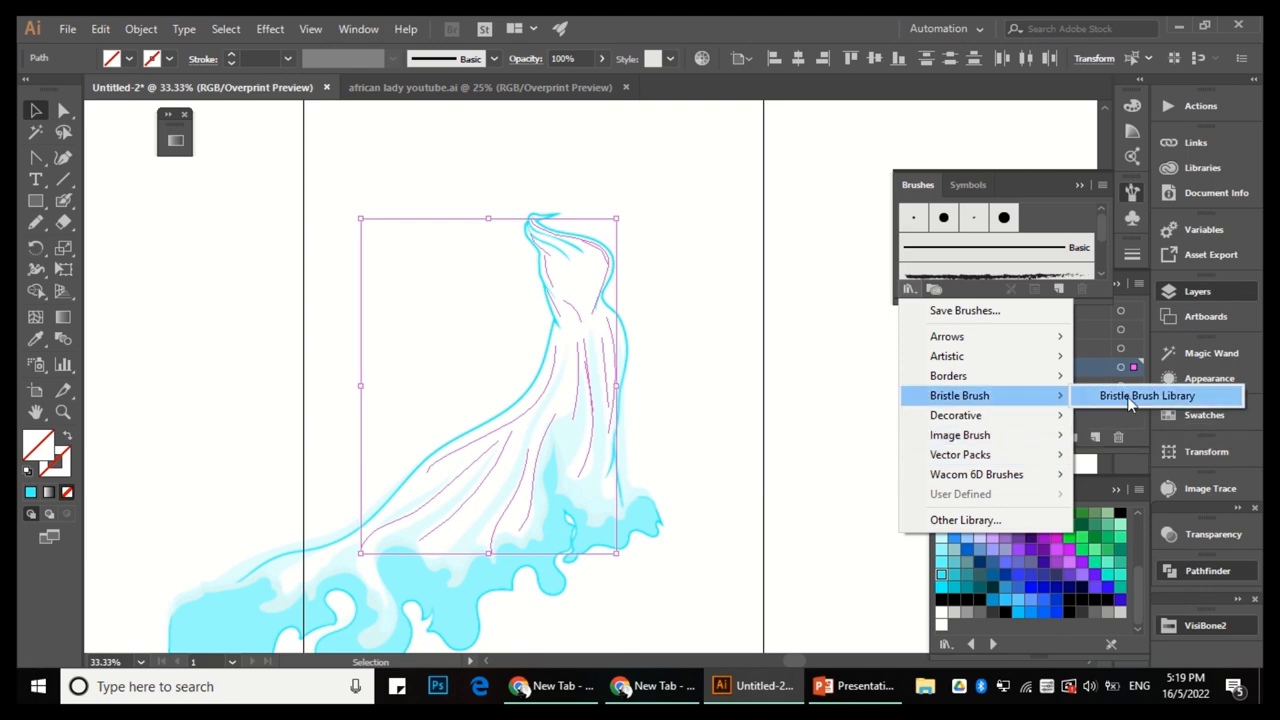
{"action": "left_click", "coordinate": [1150, 397]}
{"action": "left_click", "coordinate": [1000, 387]}
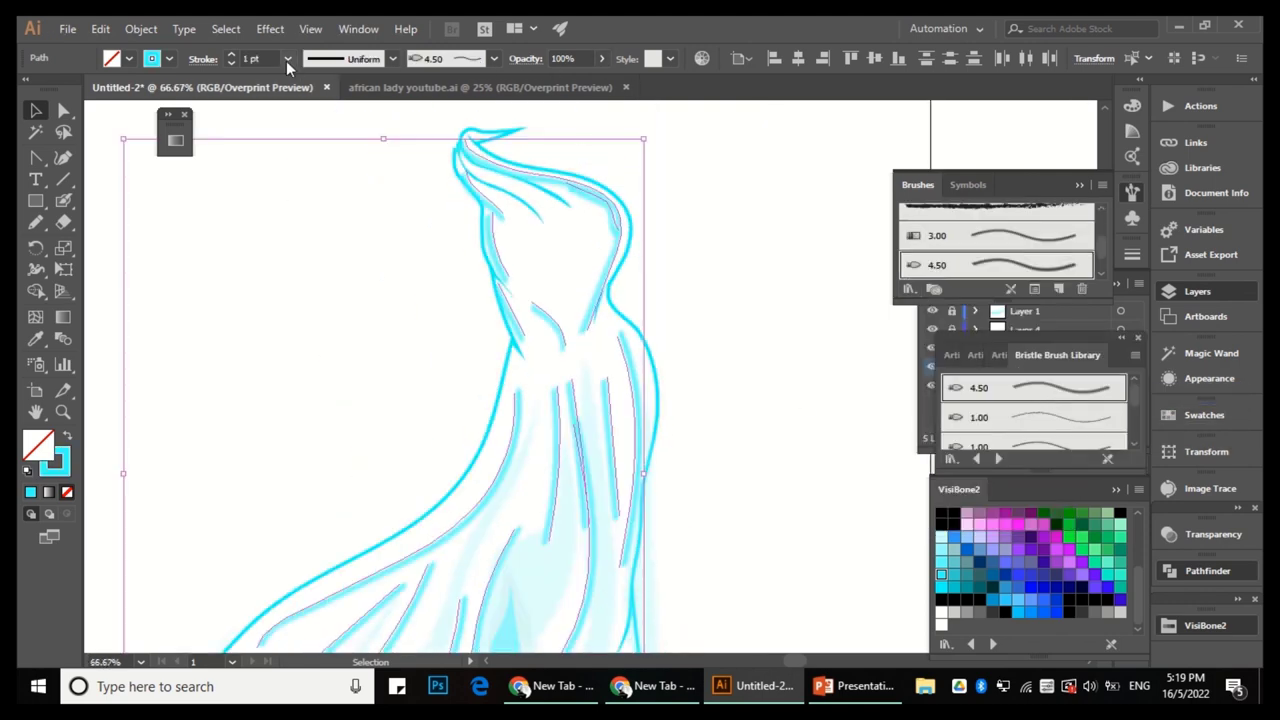
Set the bristle lines' stroke colour to ccffff and their stroke weight to 3 pt.
{"action": "left_click", "coordinate": [942, 540]}
{"action": "scroll", "coordinate": [513, 202], "scroll_direction": "up", "scroll_amount": 1}
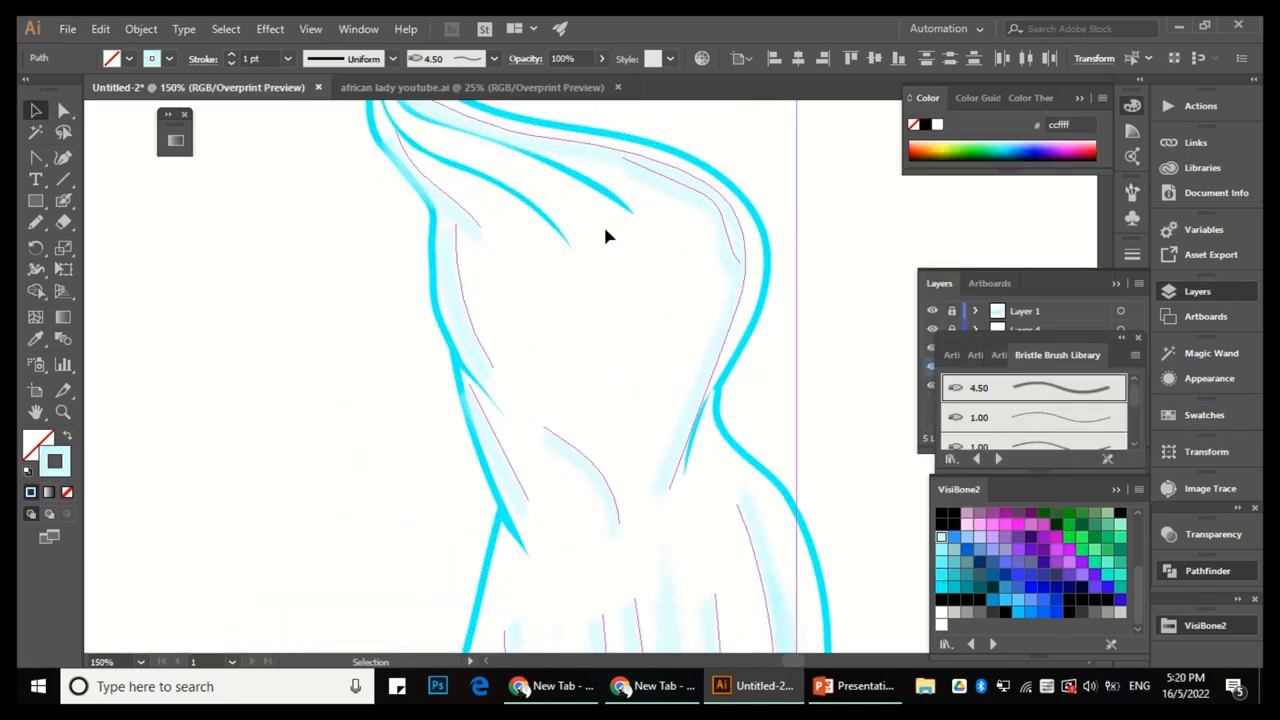
{"action": "scroll", "coordinate": [600, 230], "scroll_direction": "down", "scroll_amount": 1}
{"action": "left_click", "coordinate": [287, 58]}
{"action": "left_click", "coordinate": [300, 204]}
{"action": "scroll", "coordinate": [709, 258], "scroll_direction": "down", "scroll_amount": 1}
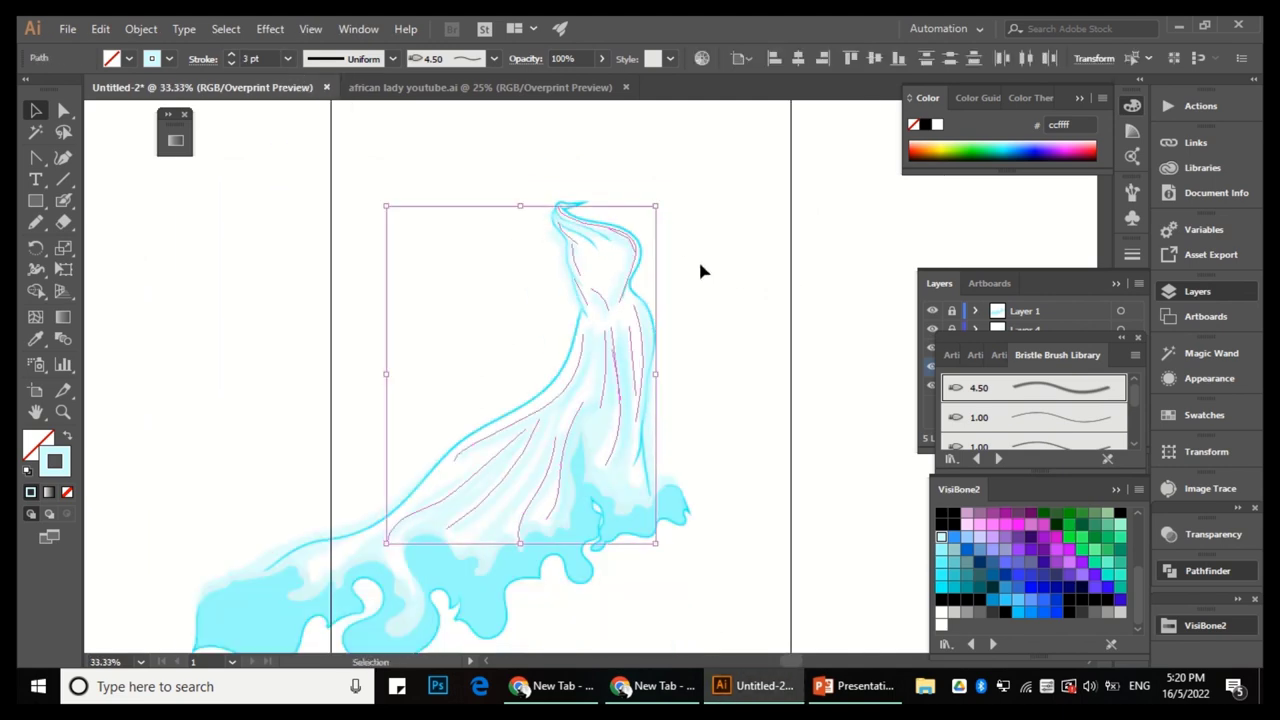
Give the bristle lines the variable width profile that tapers at both ends.
{"action": "scroll", "coordinate": [694, 261], "scroll_direction": "up", "scroll_amount": 1}
{"action": "left_click", "coordinate": [430, 62]}
{"action": "left_click", "coordinate": [392, 58]}
{"action": "left_click", "coordinate": [337, 106]}
Examine the tapered bristle strokes on the bodice, down the skirt and across the whole dress.
{"action": "scroll", "coordinate": [469, 300], "scroll_direction": "up", "scroll_amount": 2}
{"action": "left_click_drag", "start_coordinate": [504, 324], "coordinate": [484, 340]}
{"action": "scroll", "coordinate": [509, 409], "scroll_direction": "down", "scroll_amount": 1}
{"action": "left_click_drag", "start_coordinate": [456, 213], "coordinate": [560, 385]}
{"action": "scroll", "coordinate": [580, 437], "scroll_direction": "down", "scroll_amount": 1}
{"action": "scroll", "coordinate": [560, 385], "scroll_direction": "down", "scroll_amount": 1}
{"action": "scroll", "coordinate": [557, 277], "scroll_direction": "down", "scroll_amount": 1}
{"action": "scroll", "coordinate": [576, 296], "scroll_direction": "up", "scroll_amount": 3}
{"action": "left_click_drag", "start_coordinate": [572, 296], "coordinate": [576, 296]}
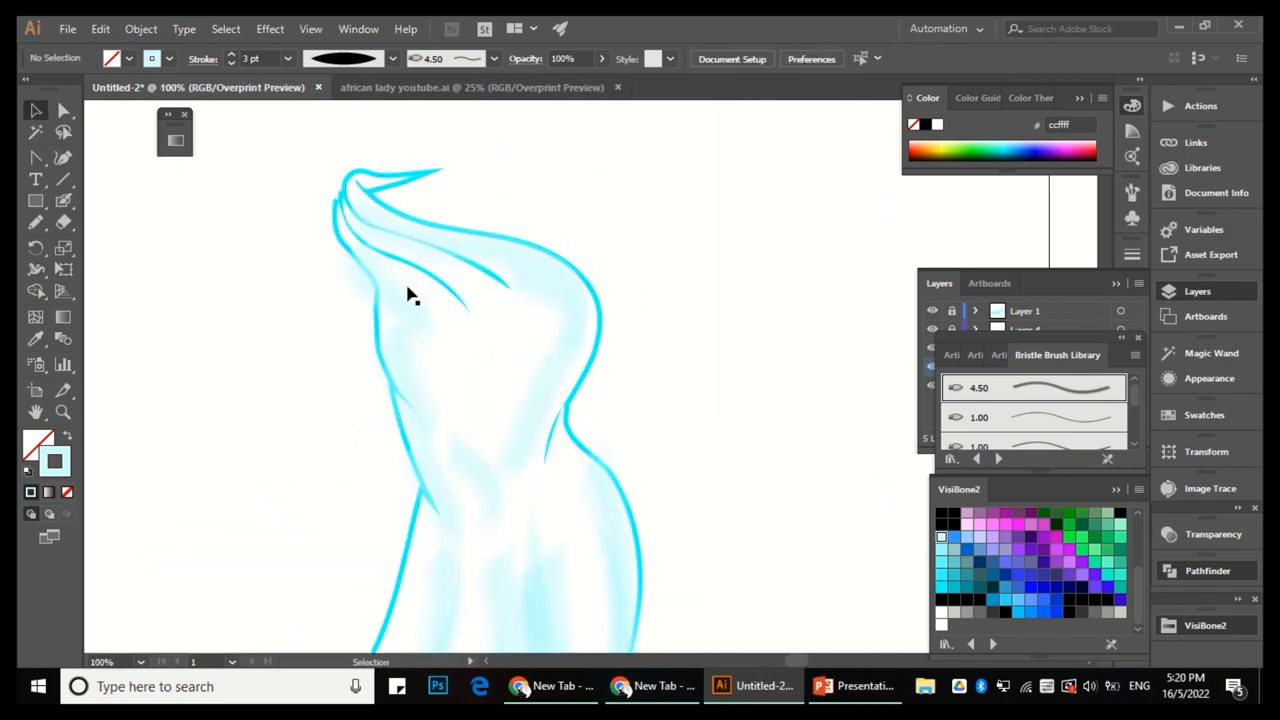
{"action": "scroll", "coordinate": [550, 378], "scroll_direction": "down", "scroll_amount": 1}
{"action": "left_click_drag", "start_coordinate": [570, 345], "coordinate": [574, 257]}
{"action": "scroll", "coordinate": [574, 257], "scroll_direction": "down", "scroll_amount": 1}
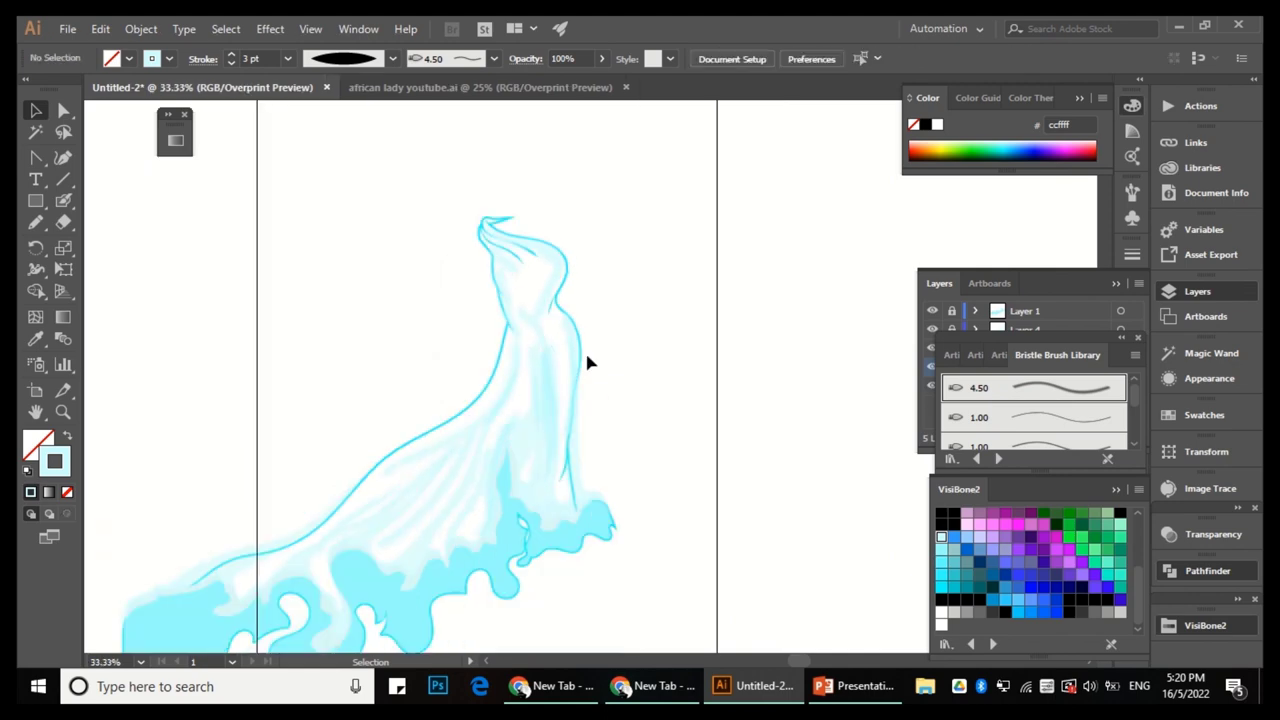
Reselect all the bristle lines and set their stroke colour to ccccff with 20% opacity.
{"action": "scroll", "coordinate": [551, 420], "scroll_direction": "down", "scroll_amount": 1}
{"action": "scroll", "coordinate": [513, 357], "scroll_direction": "down", "scroll_amount": 1}
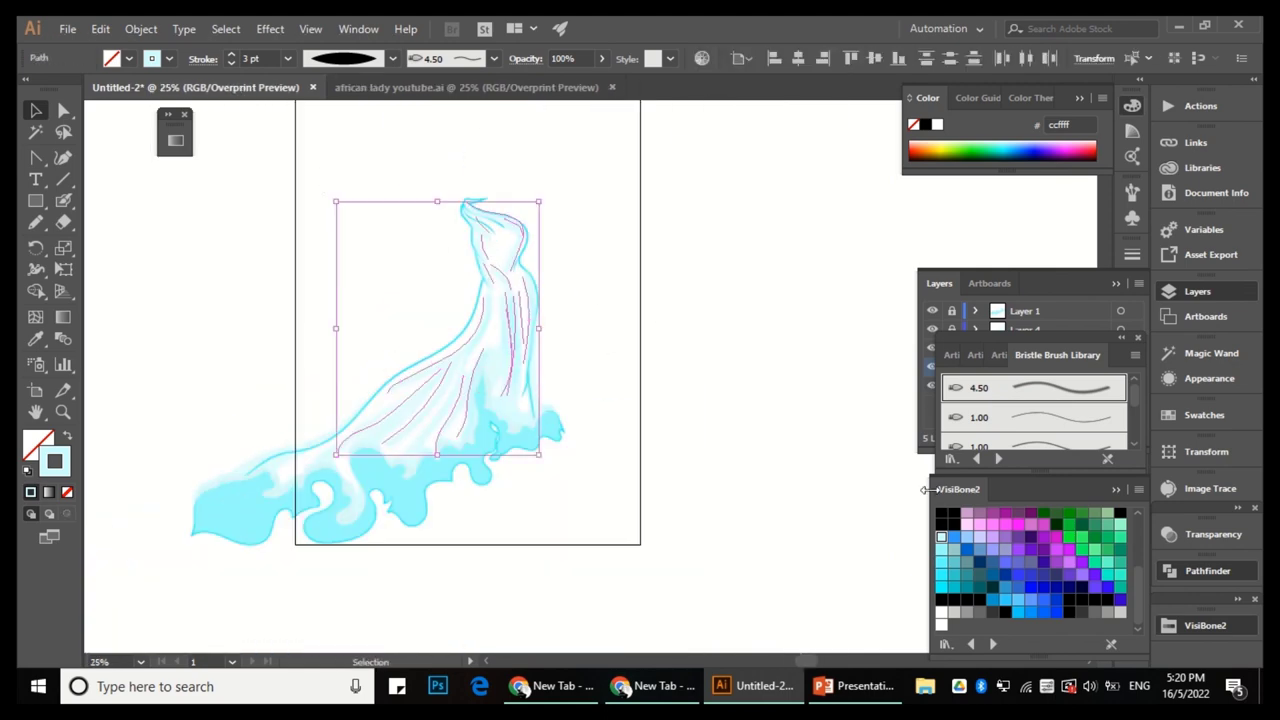
{"action": "left_click", "coordinate": [967, 540]}
{"action": "scroll", "coordinate": [514, 243], "scroll_direction": "up", "scroll_amount": 2}
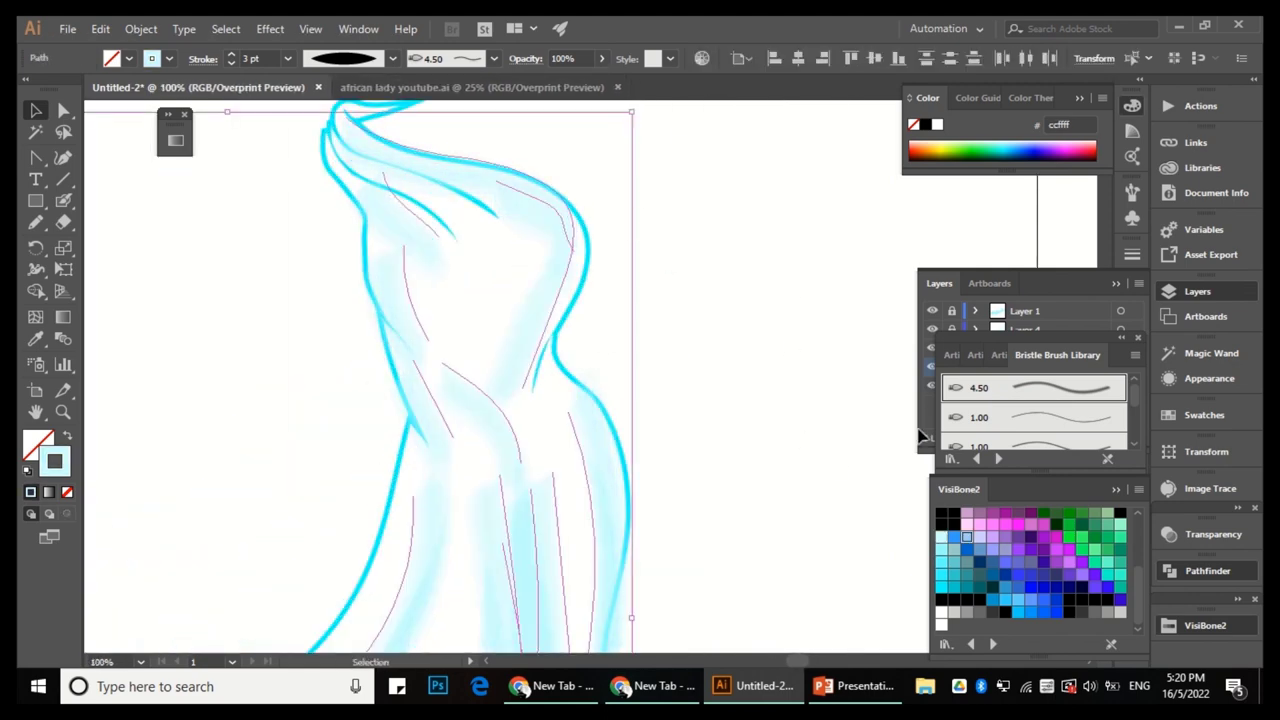
{"action": "left_click", "coordinate": [654, 317]}
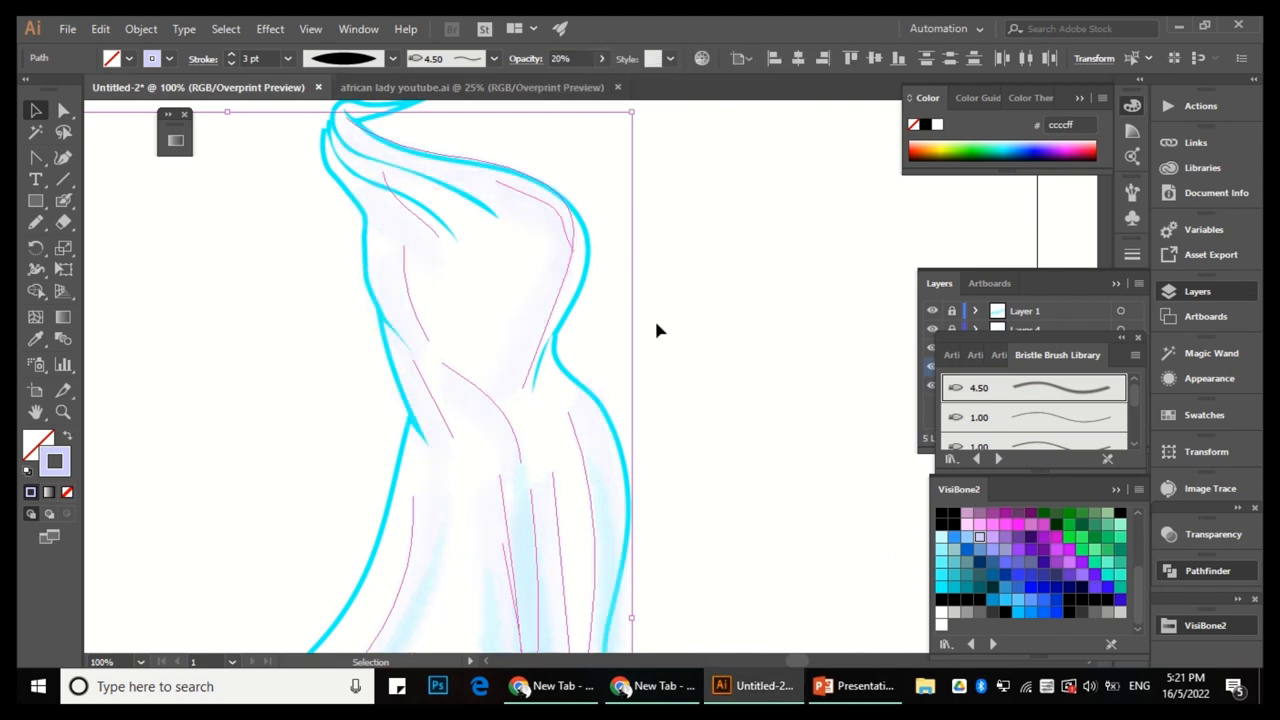
Set the bristle lines' opacity to 38% and raise their stroke weight to 6 pt.
{"action": "scroll", "coordinate": [586, 280], "scroll_direction": "down", "scroll_amount": 4}
{"action": "scroll", "coordinate": [586, 275], "scroll_direction": "up", "scroll_amount": 1}
{"action": "scroll", "coordinate": [543, 237], "scroll_direction": "down", "scroll_amount": 1}
{"action": "scroll", "coordinate": [406, 491], "scroll_direction": "down", "scroll_amount": 2}
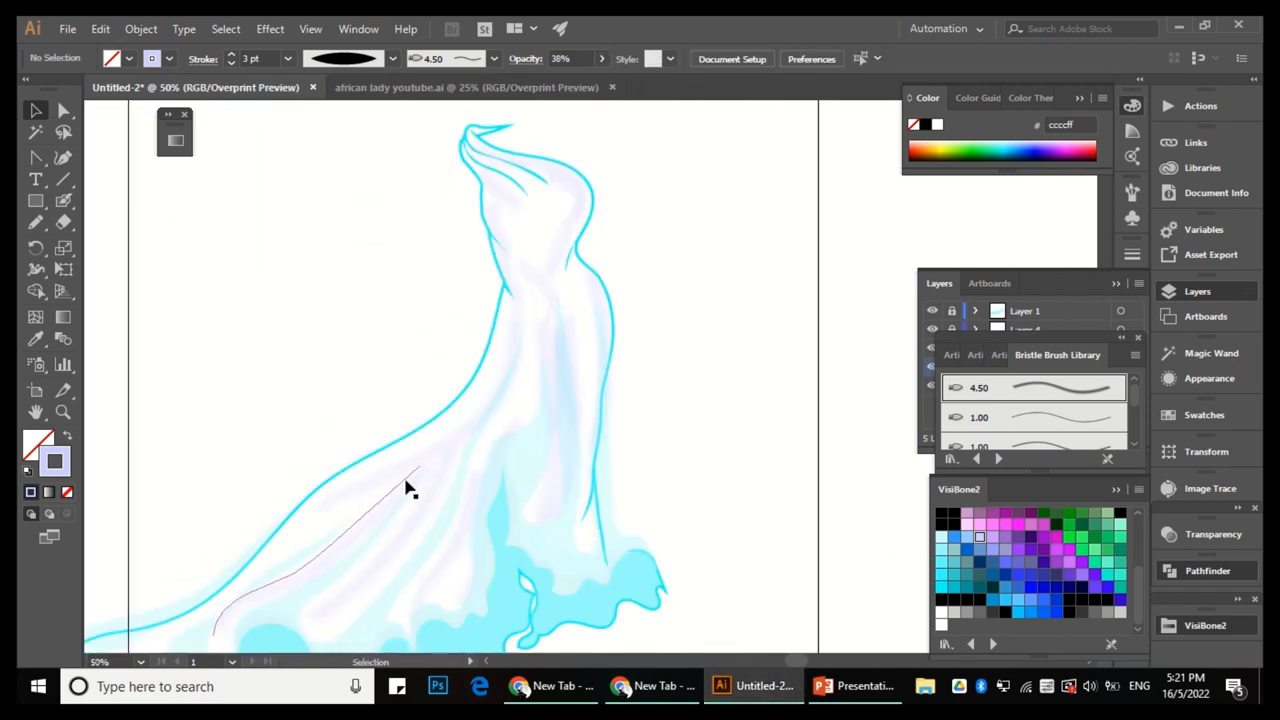
{"action": "scroll", "coordinate": [443, 337], "scroll_direction": "down", "scroll_amount": 1}
{"action": "left_click_drag", "start_coordinate": [671, 334], "coordinate": [490, 465]}
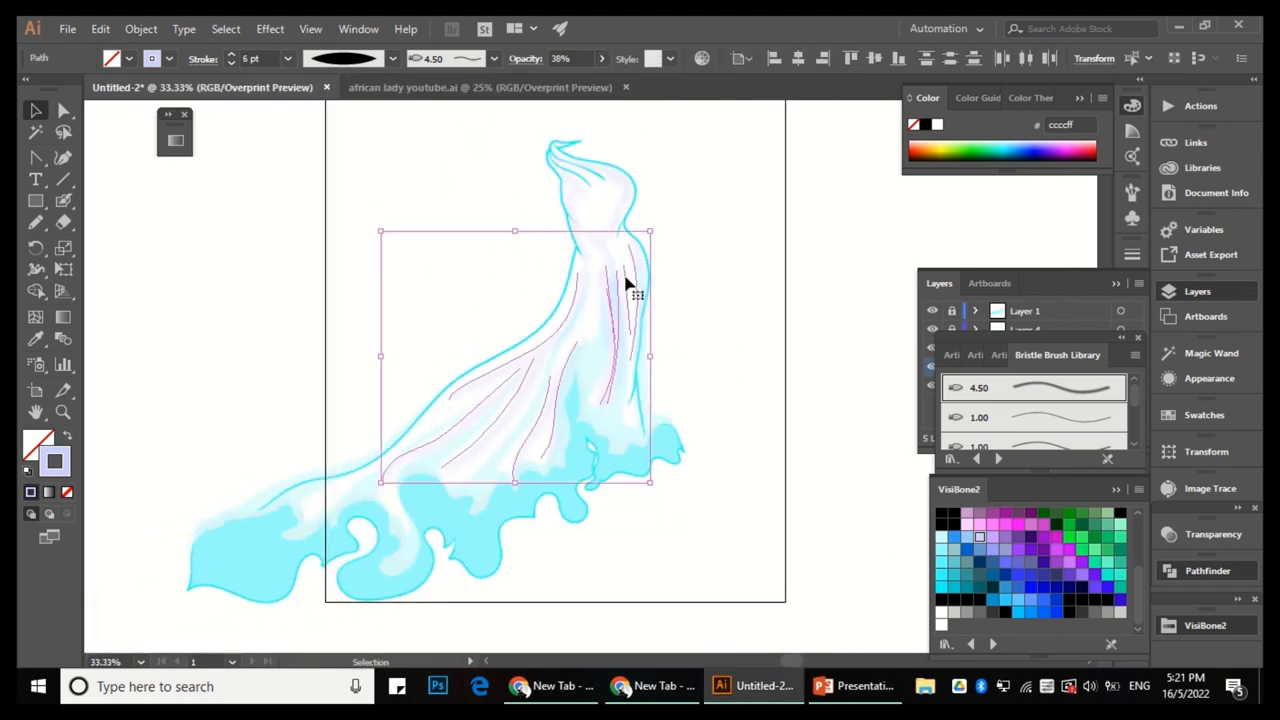
{"action": "left_click_drag", "start_coordinate": [623, 286], "coordinate": [651, 300]}
{"action": "scroll", "coordinate": [498, 363], "scroll_direction": "up", "scroll_amount": 1}
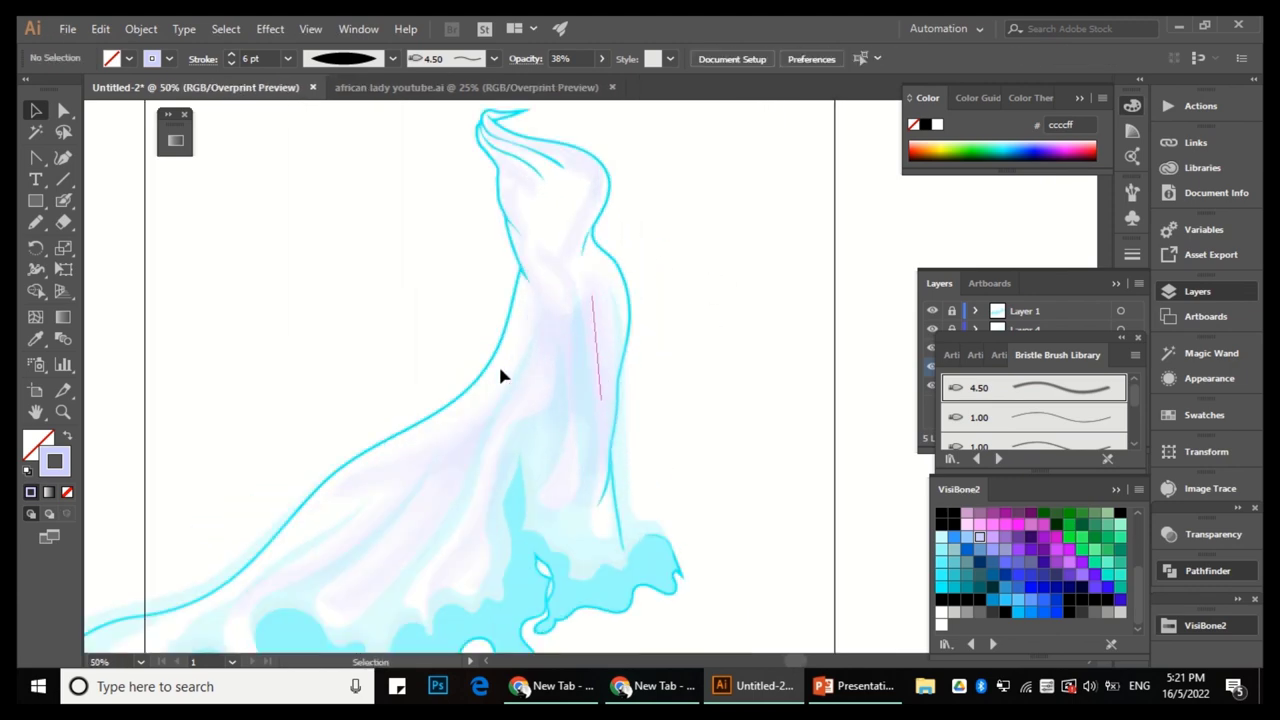
{"action": "scroll", "coordinate": [474, 432], "scroll_direction": "down", "scroll_amount": 2}
Expand the appearance of all the selected bristle strokes on the dress.
{"action": "left_click", "coordinate": [141, 28]}
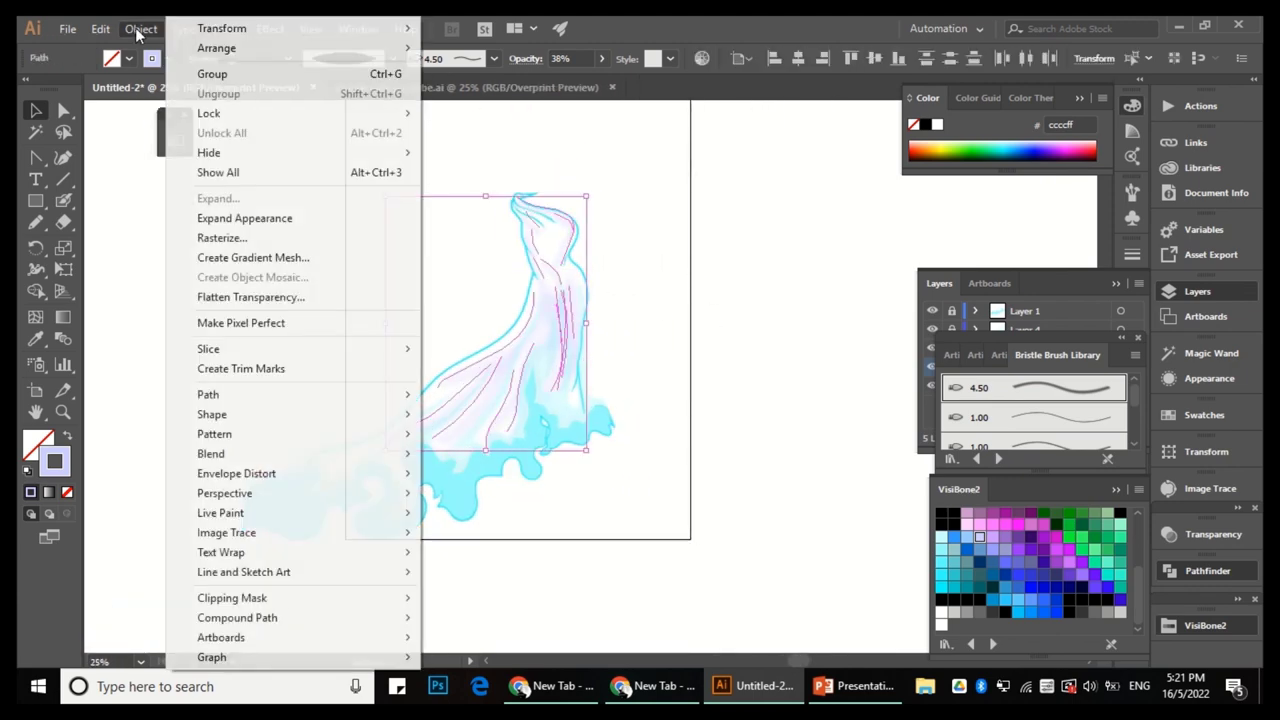
{"action": "left_click", "coordinate": [228, 220]}
{"action": "scroll", "coordinate": [534, 271], "scroll_direction": "up", "scroll_amount": 3}
{"action": "scroll", "coordinate": [534, 271], "scroll_direction": "down", "scroll_amount": 2}
Apply a Gaussian Blur with a 5.9-pixel radius to the expanded bristle group.
{"action": "left_click", "coordinate": [270, 28]}
{"action": "left_click", "coordinate": [500, 328]}
{"action": "left_click", "coordinate": [930, 427]}
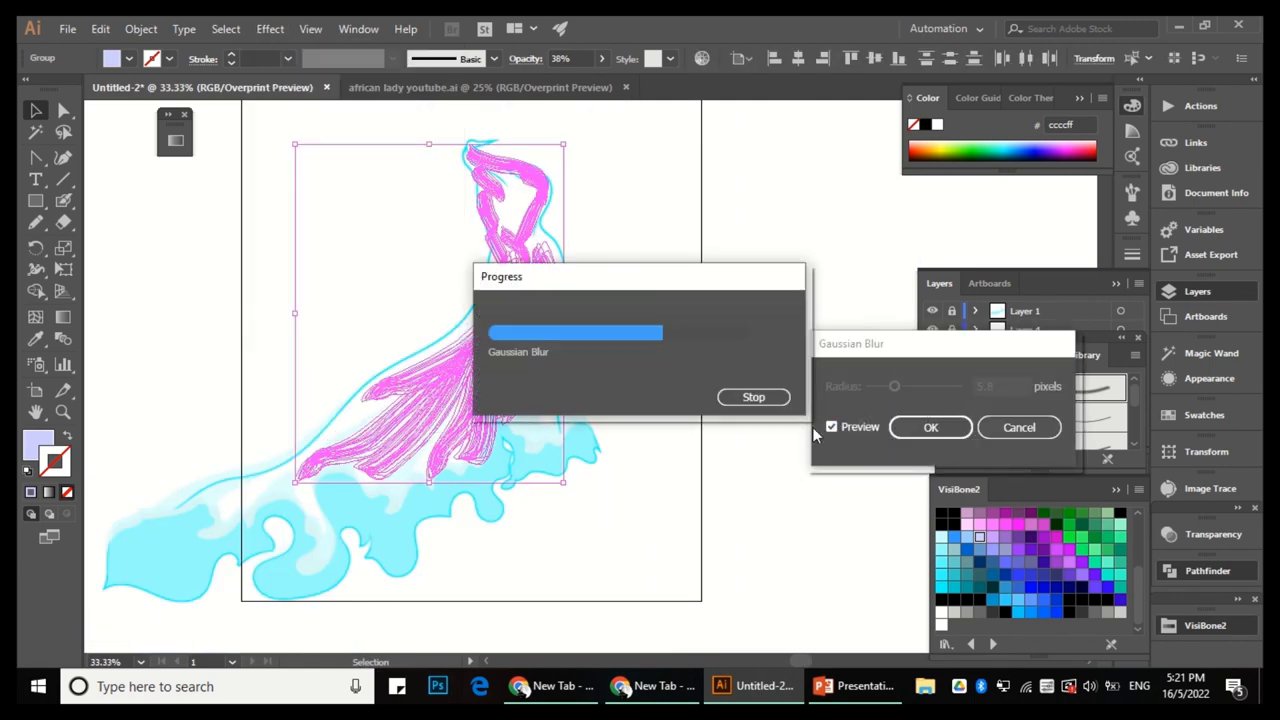
{"action": "scroll", "coordinate": [606, 311], "scroll_direction": "up", "scroll_amount": 2}
{"action": "scroll", "coordinate": [628, 311], "scroll_direction": "down", "scroll_amount": 2}
{"action": "left_click", "coordinate": [577, 371]}
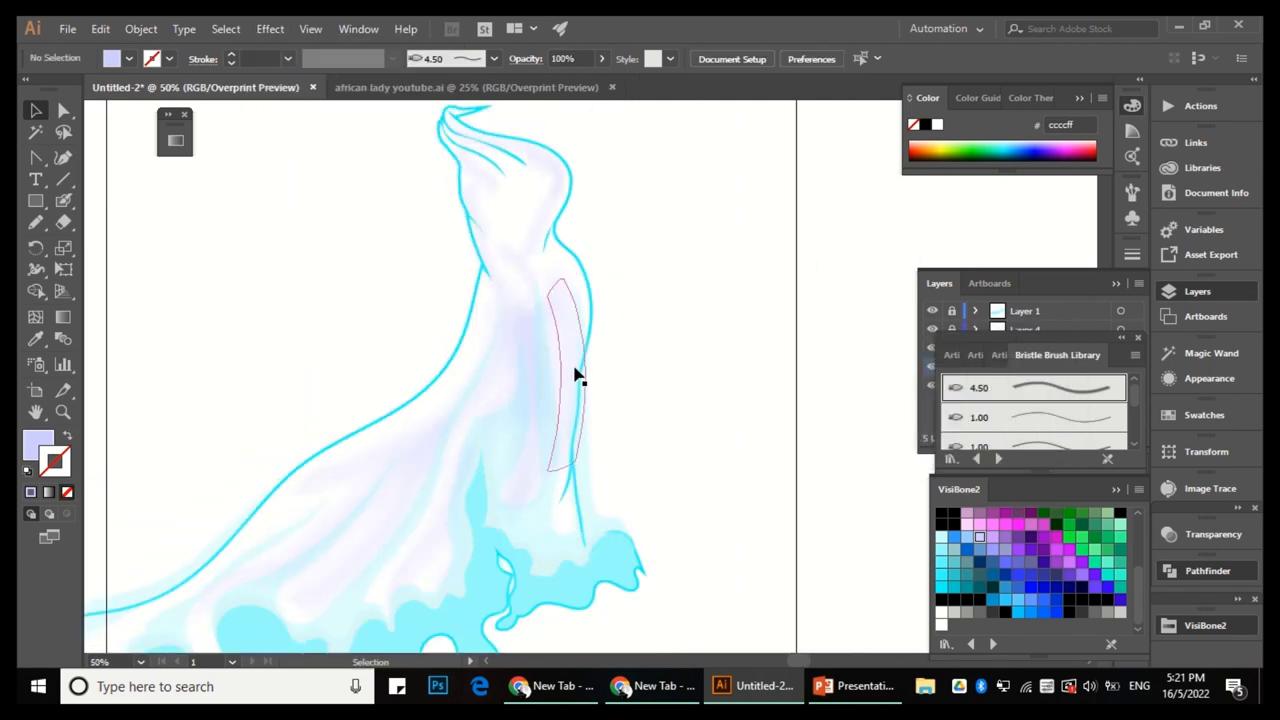
{"action": "scroll", "coordinate": [576, 225], "scroll_direction": "up", "scroll_amount": 2}
Reopen the bristle group's Gaussian Blur from its appearance attributes and set the radius to 21.5 pixels.
{"action": "left_click", "coordinate": [583, 288]}
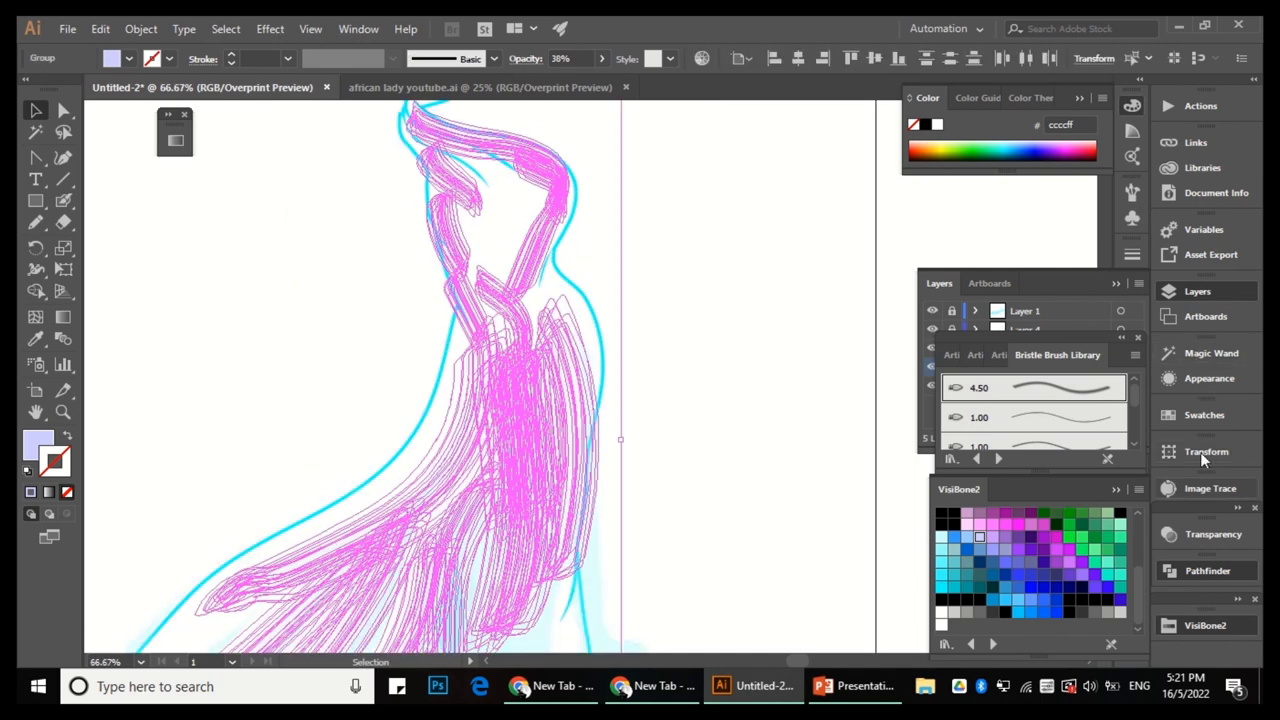
{"action": "left_click", "coordinate": [1200, 378]}
{"action": "left_click", "coordinate": [990, 419]}
{"action": "left_click", "coordinate": [917, 385]}
{"action": "left_click", "coordinate": [871, 429]}
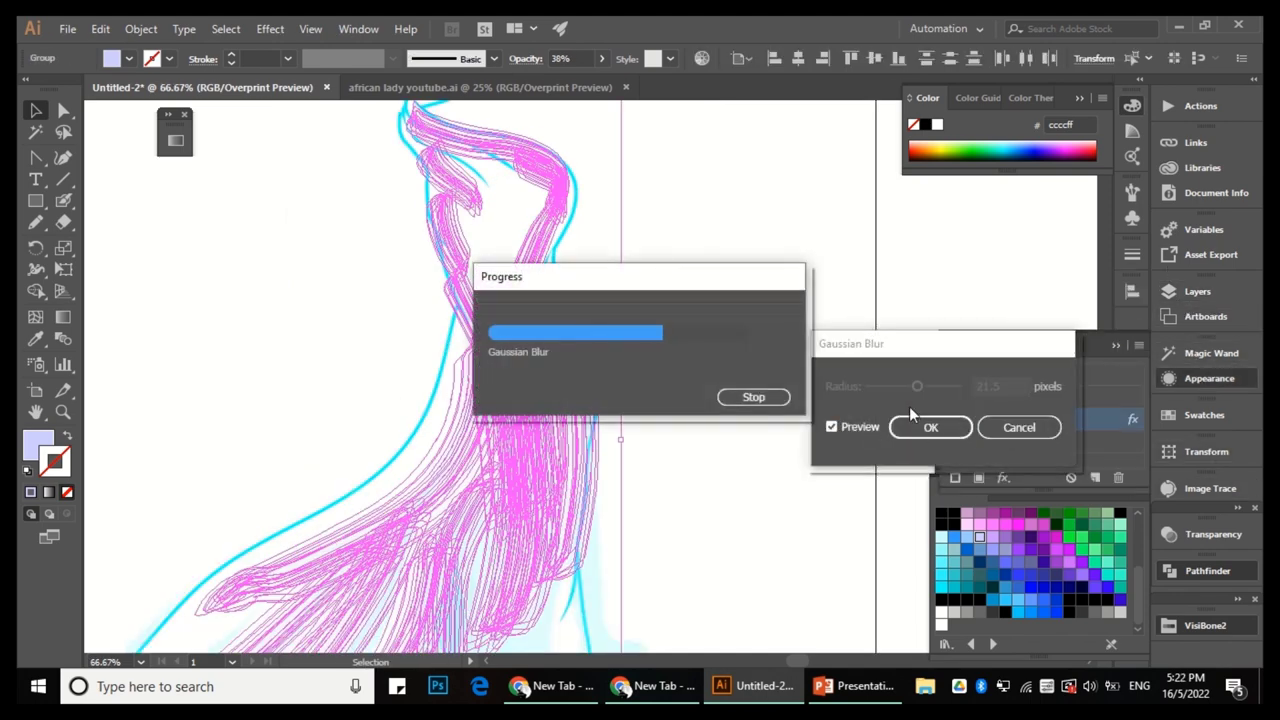
{"action": "left_click", "coordinate": [930, 428]}
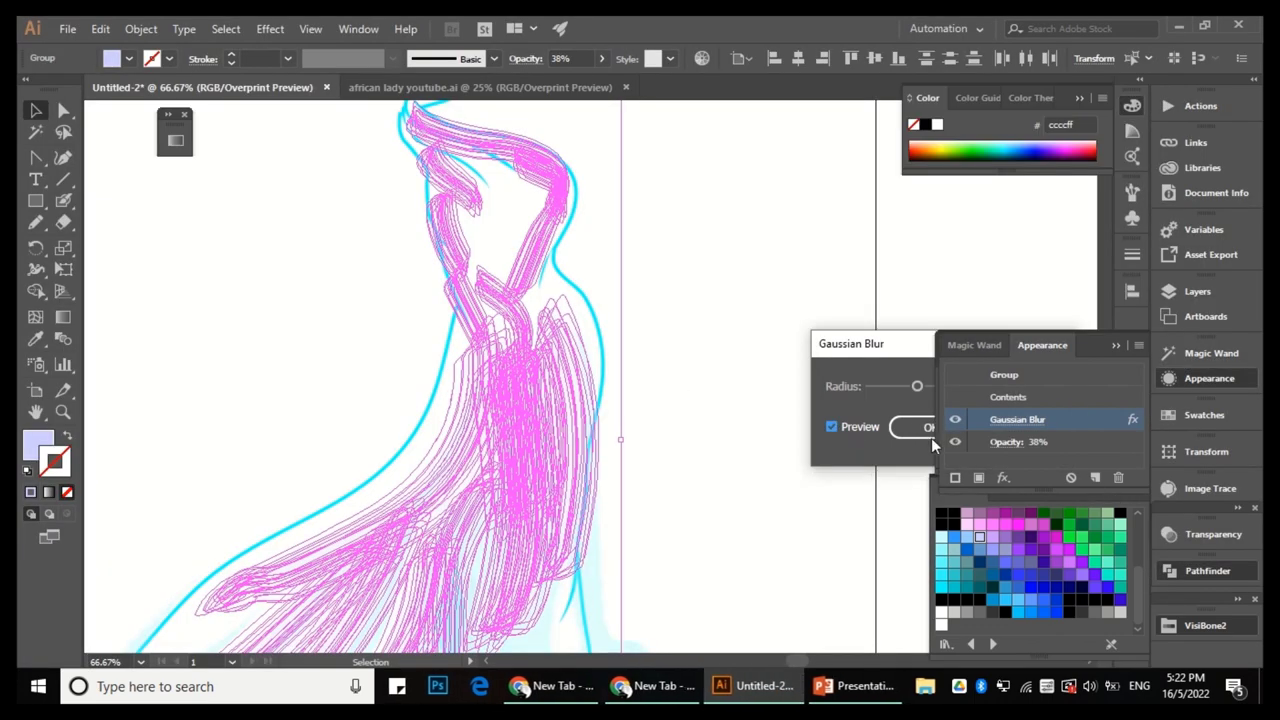
{"action": "key", "text": "Return"}
{"action": "left_click", "coordinate": [760, 334]}
Recolour the blurred bristle group's fill to ccffff and check the shading over the whole dress.
{"action": "key", "text": "ctrl+minus"}
{"action": "key", "text": "ctrl+minus"}
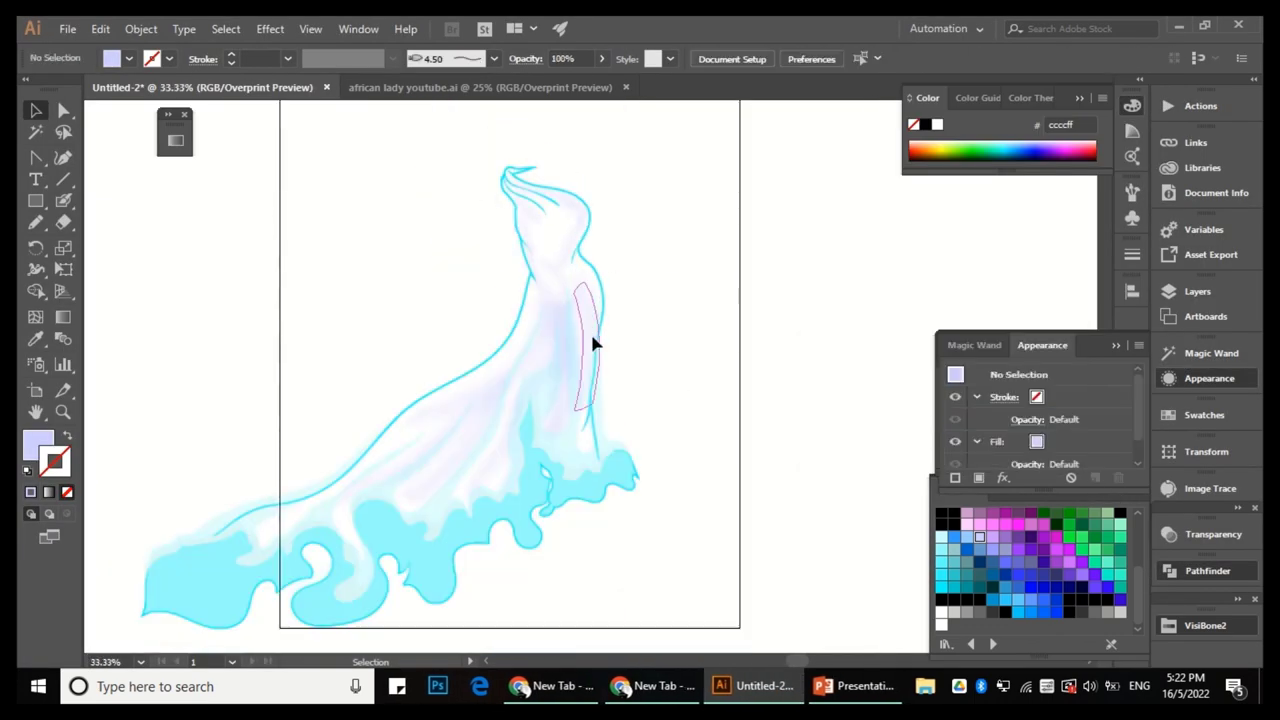
{"action": "left_click", "coordinate": [534, 414]}
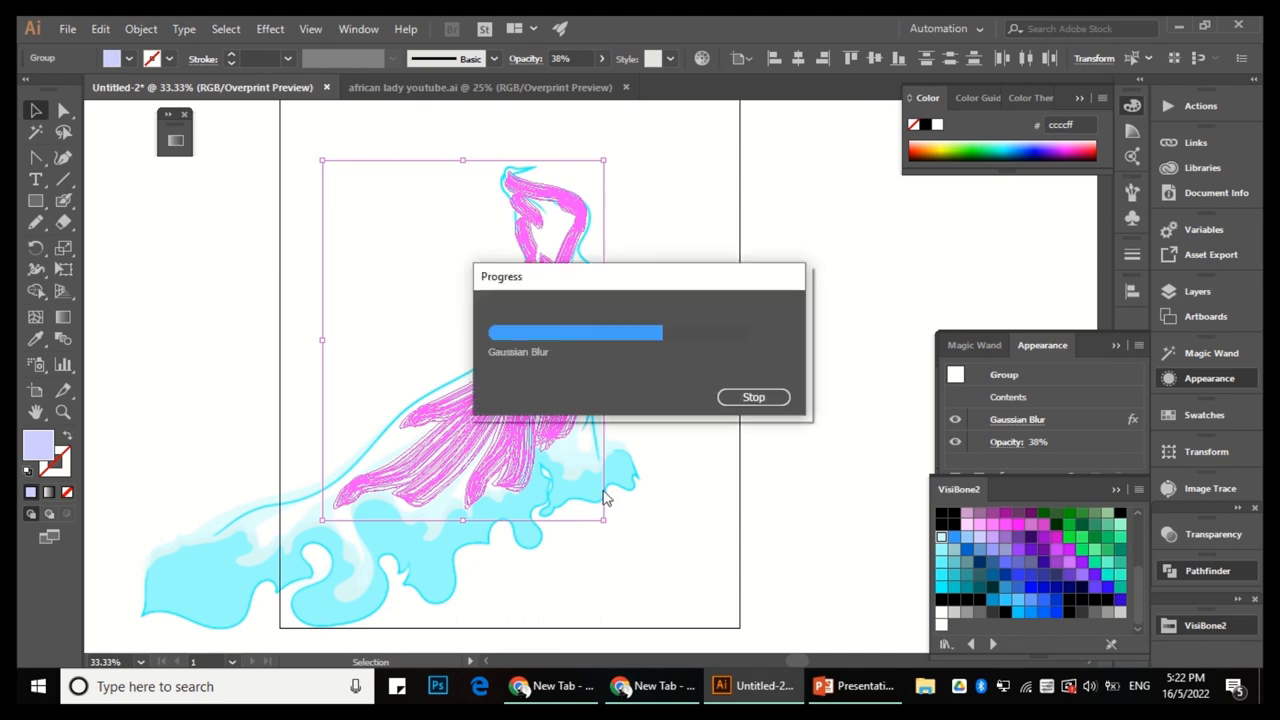
{"action": "left_click", "coordinate": [703, 366]}
{"action": "scroll", "coordinate": [603, 206], "scroll_direction": "up", "scroll_amount": 3}
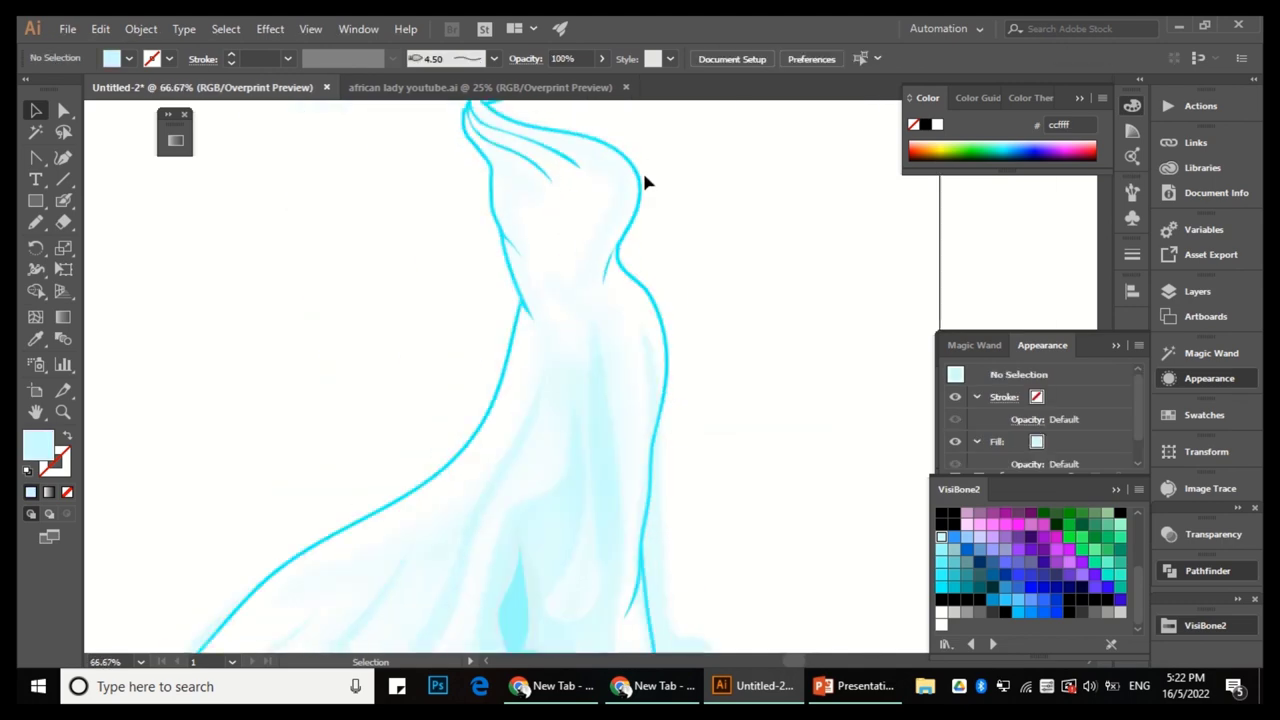
{"action": "scroll", "coordinate": [551, 342], "scroll_direction": "down", "scroll_amount": 1}
{"action": "scroll", "coordinate": [590, 334], "scroll_direction": "down", "scroll_amount": 2}
{"action": "scroll", "coordinate": [631, 326], "scroll_direction": "up", "scroll_amount": 3}
{"action": "scroll", "coordinate": [526, 377], "scroll_direction": "down", "scroll_amount": 3}
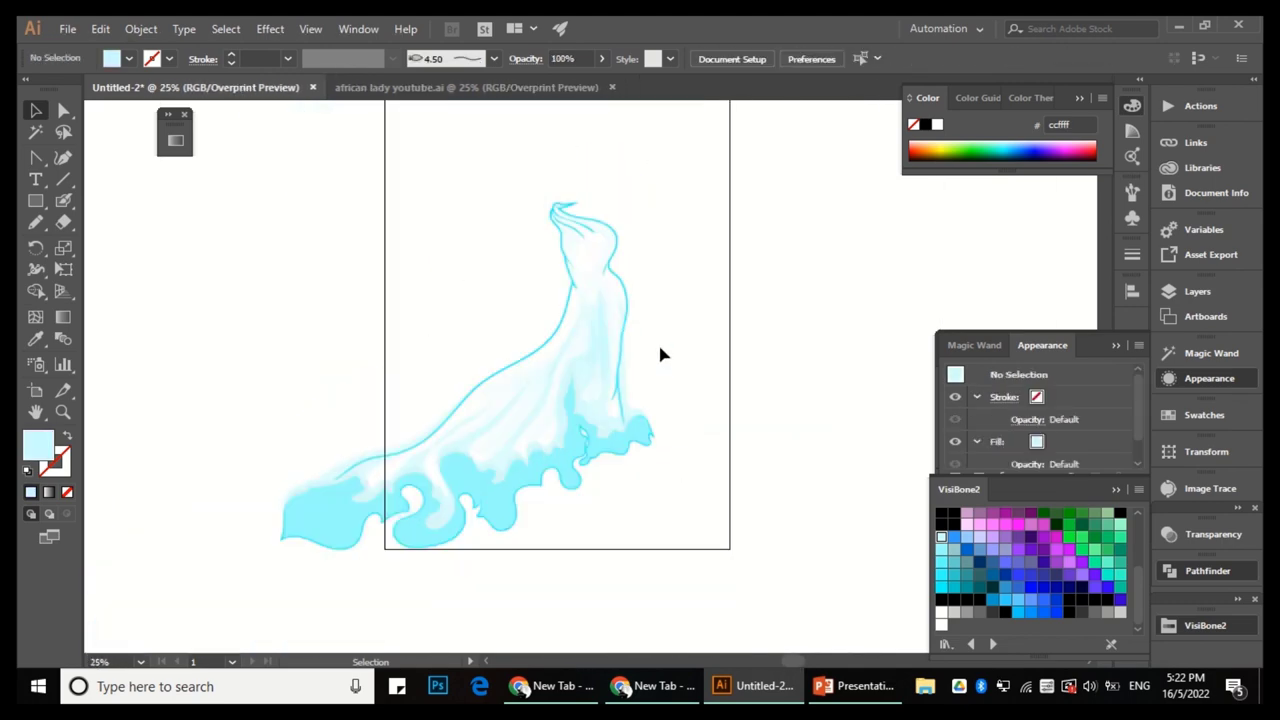
{"action": "scroll", "coordinate": [660, 354], "scroll_direction": "down", "scroll_amount": 1}
Add a new layer directly above Layer 2.
{"action": "left_click", "coordinate": [1192, 291]}
{"action": "left_click", "coordinate": [1095, 437]}
{"action": "scroll", "coordinate": [566, 366], "scroll_direction": "up", "scroll_amount": 5}
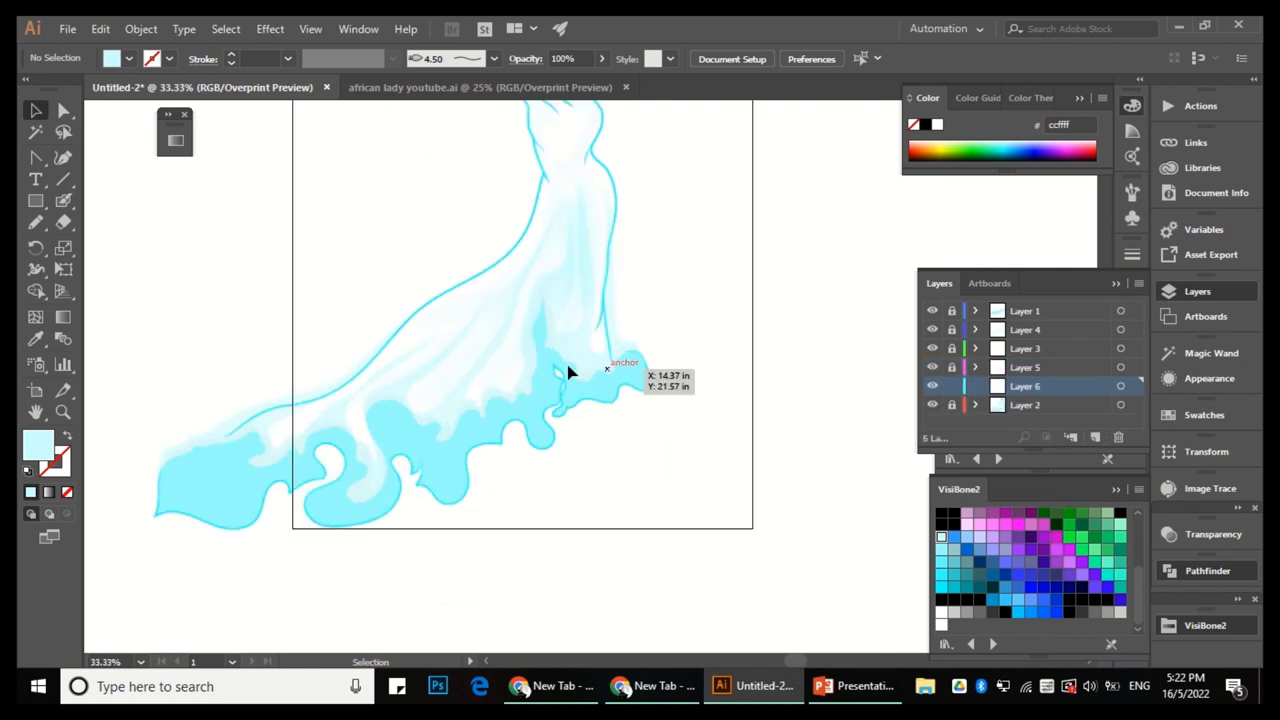
Draw a closed Pencil shape that follows the foam edge along the whole hem and loops around outside the dress.
{"action": "key", "text": "n"}
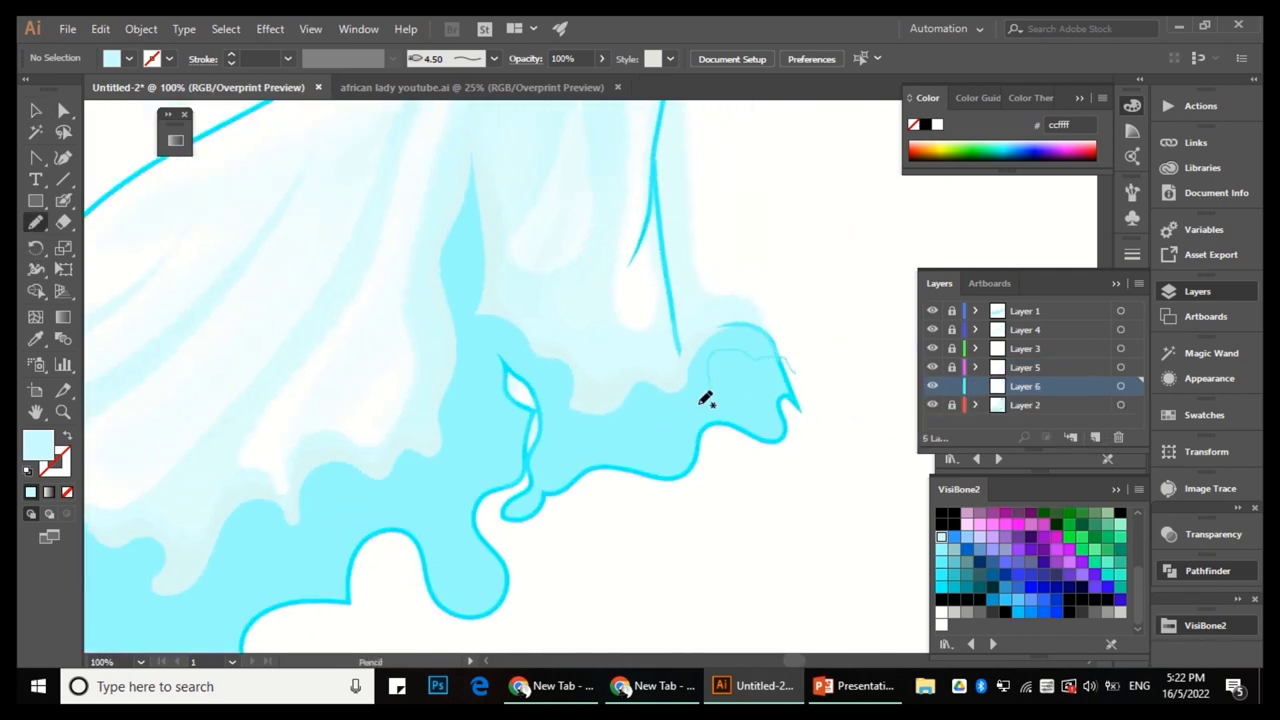
{"action": "mouse_move", "coordinate": [406, 494]}
{"action": "left_mouse_down"}
{"action": "mouse_move", "coordinate": [235, 547]}
{"action": "mouse_move", "coordinate": [512, 474]}
{"action": "mouse_move", "coordinate": [431, 540]}
{"action": "left_mouse_up"}
{"action": "left_click_drag", "start_coordinate": [265, 515], "coordinate": [450, 380]}
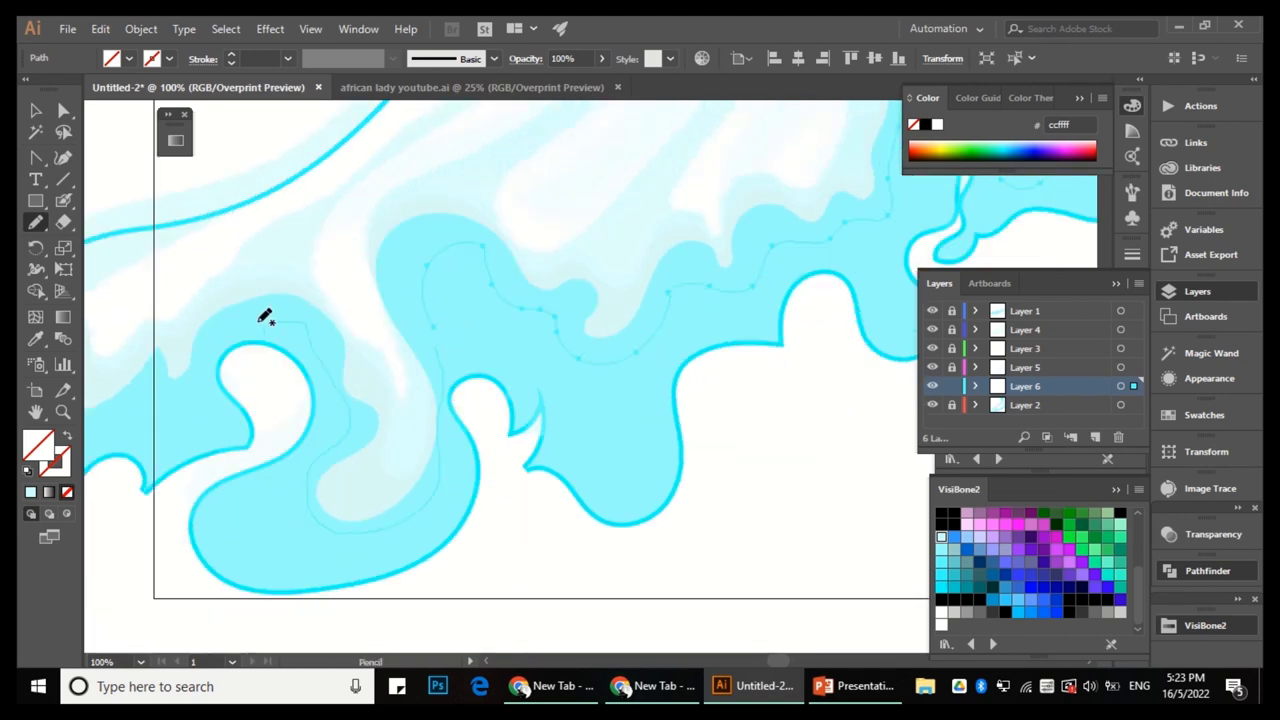
{"action": "left_click_drag", "start_coordinate": [180, 421], "coordinate": [397, 449]}
{"action": "scroll", "coordinate": [171, 457], "scroll_direction": "left", "scroll_amount": 3}
{"action": "scroll", "coordinate": [226, 531], "scroll_direction": "down", "scroll_amount": 2}
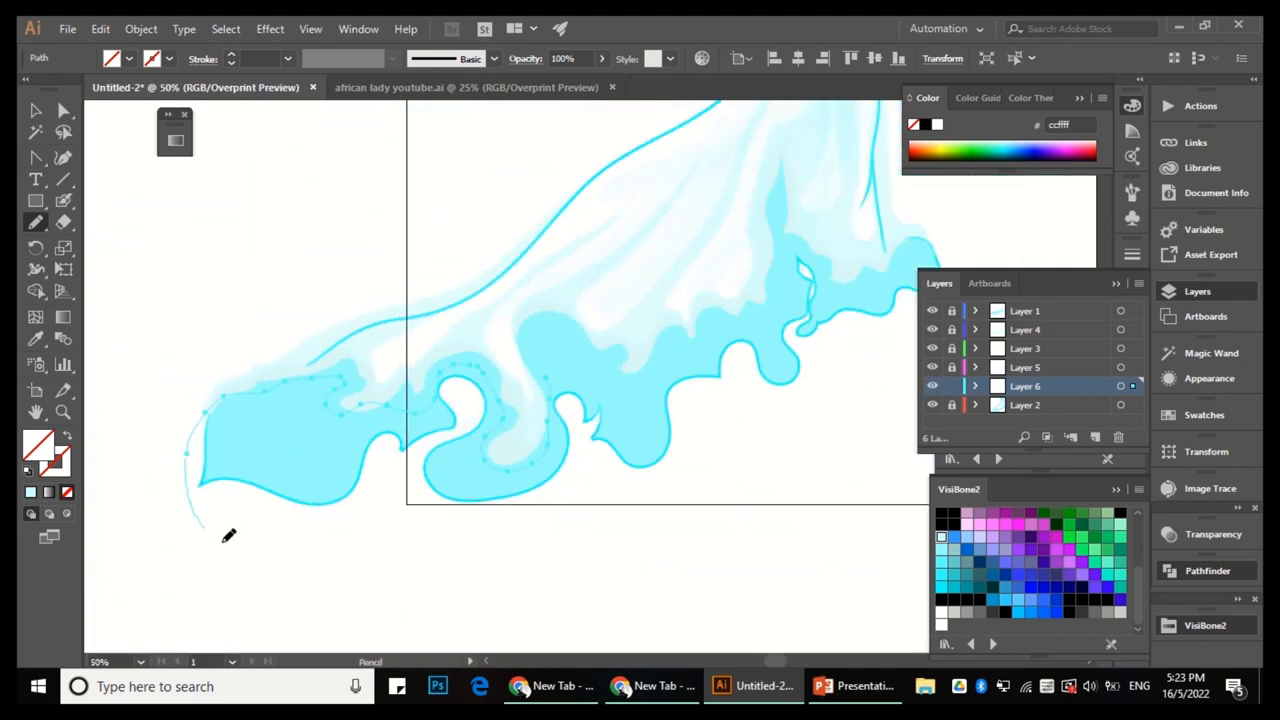
{"action": "left_click_drag", "start_coordinate": [226, 531], "coordinate": [878, 440]}
{"action": "left_click_drag", "start_coordinate": [878, 440], "coordinate": [708, 477]}
{"action": "scroll", "coordinate": [753, 247], "scroll_direction": "up", "scroll_amount": 3}
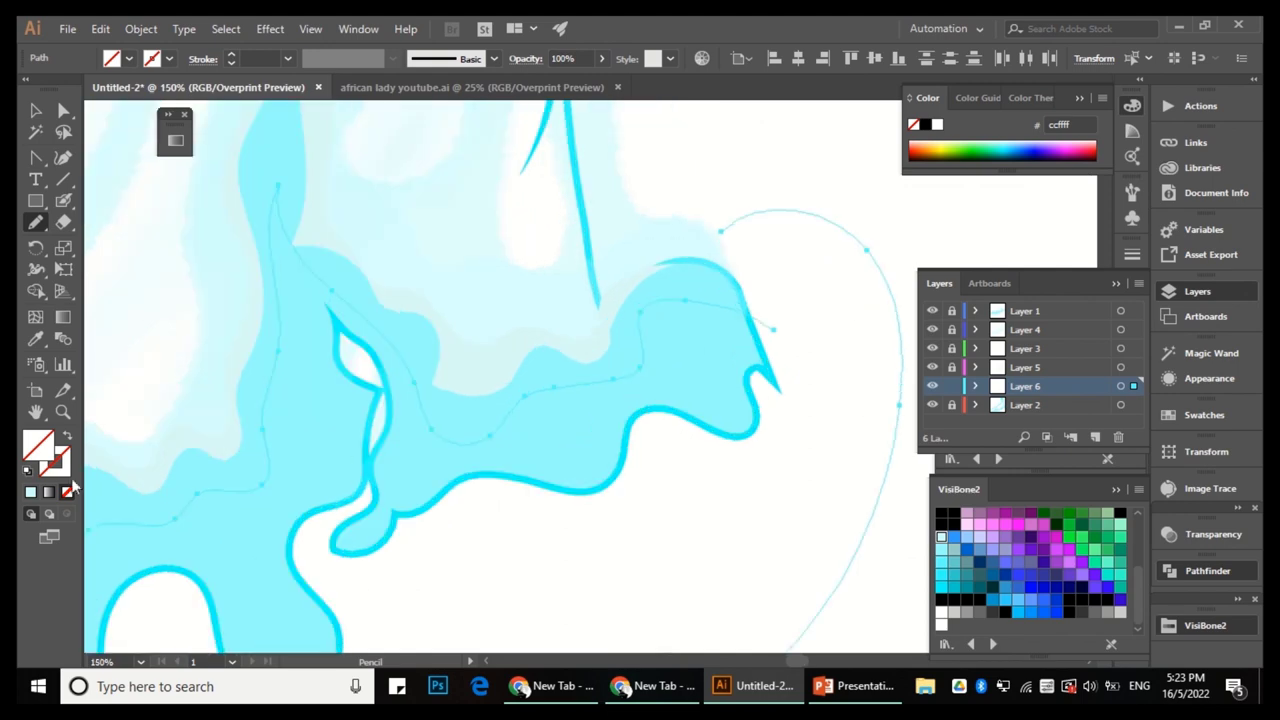
Fill the hem shape with white and move its layer above all the other layers.
{"action": "left_click", "coordinate": [937, 124]}
{"action": "scroll", "coordinate": [720, 240], "scroll_direction": "up", "scroll_amount": 2}
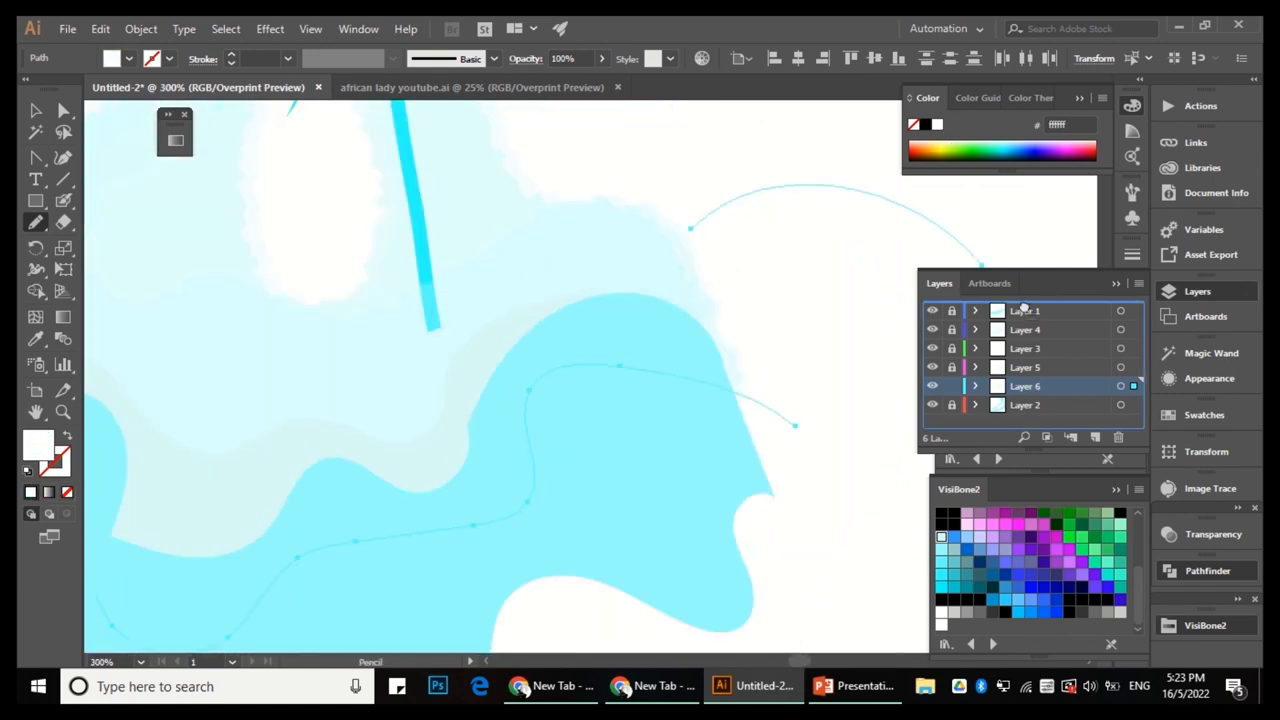
{"action": "left_click_drag", "start_coordinate": [1022, 308], "coordinate": [1022, 308]}
{"action": "scroll", "coordinate": [688, 226], "scroll_direction": "down", "scroll_amount": 6}
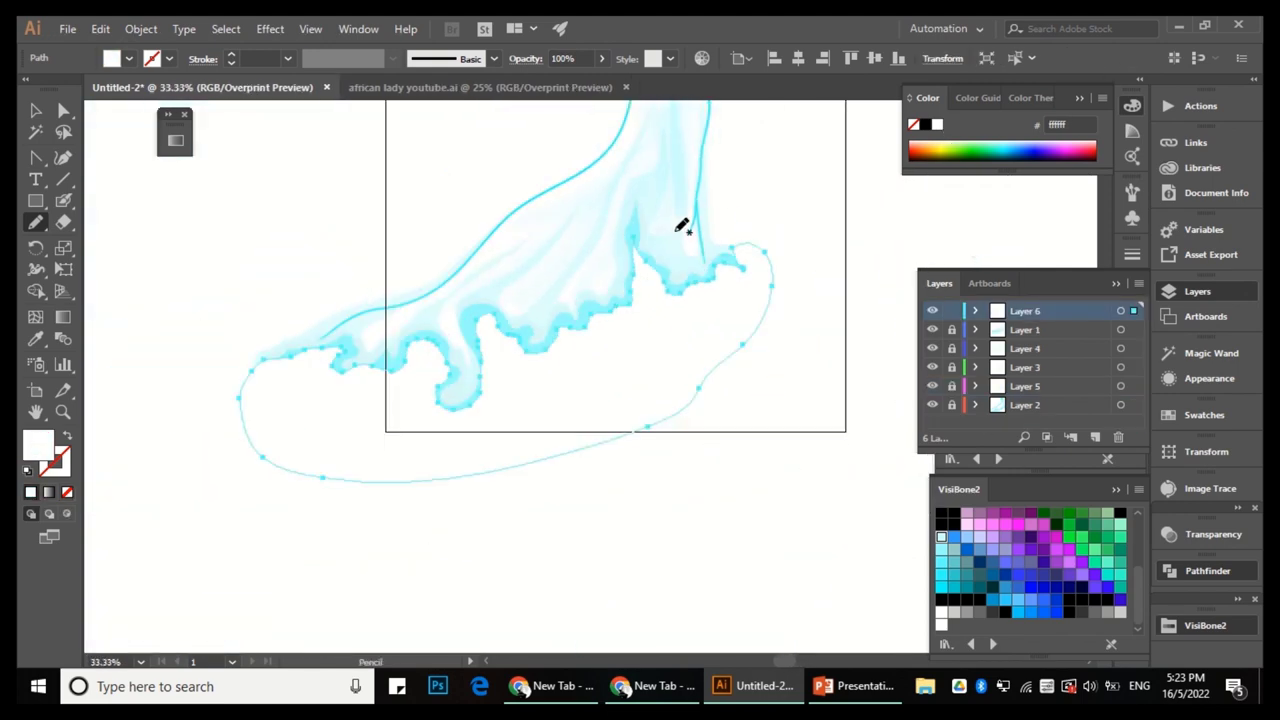
{"action": "scroll", "coordinate": [681, 226], "scroll_direction": "up", "scroll_amount": 1}
{"action": "scroll", "coordinate": [717, 271], "scroll_direction": "up", "scroll_amount": 1}
{"action": "scroll", "coordinate": [806, 277], "scroll_direction": "down", "scroll_amount": 1}
Roughen the white hem shape with 0.07 in absolute size, 64/in detail and corner points, and expand its appearance.
{"action": "left_click", "coordinate": [270, 28]}
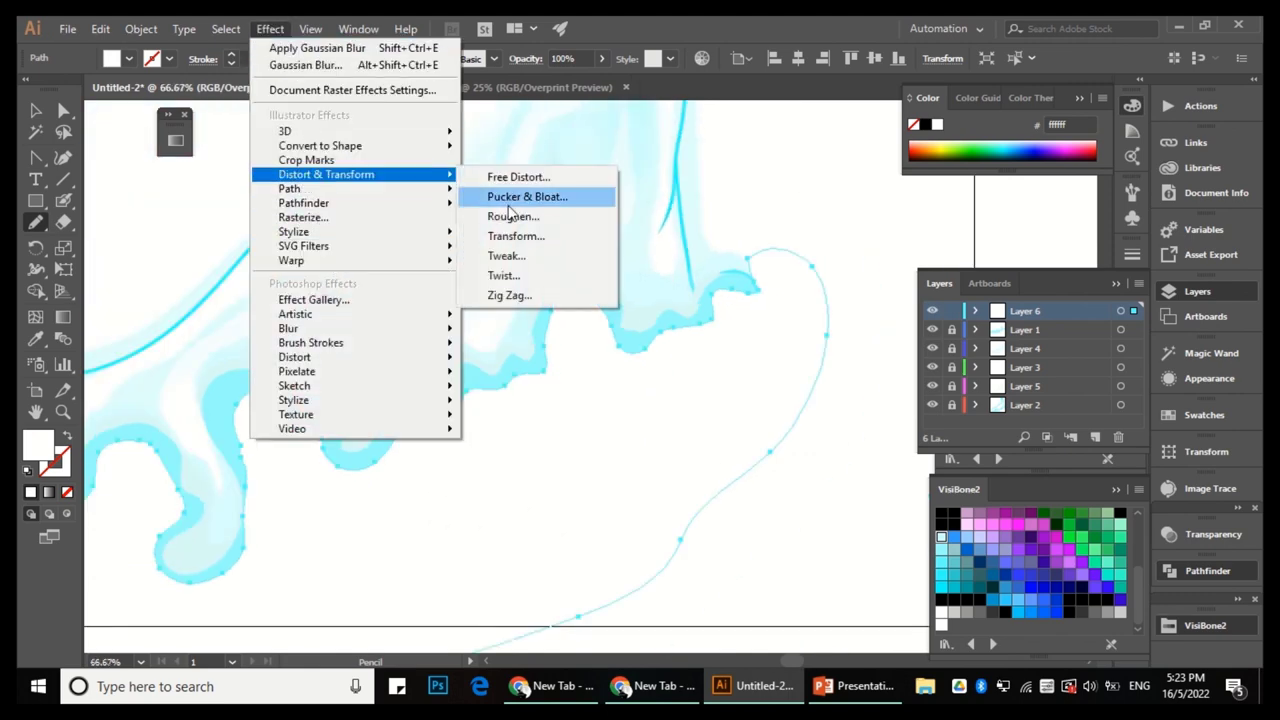
{"action": "left_click", "coordinate": [513, 217]}
{"action": "left_click", "coordinate": [940, 329]}
{"action": "left_click", "coordinate": [1012, 196]}
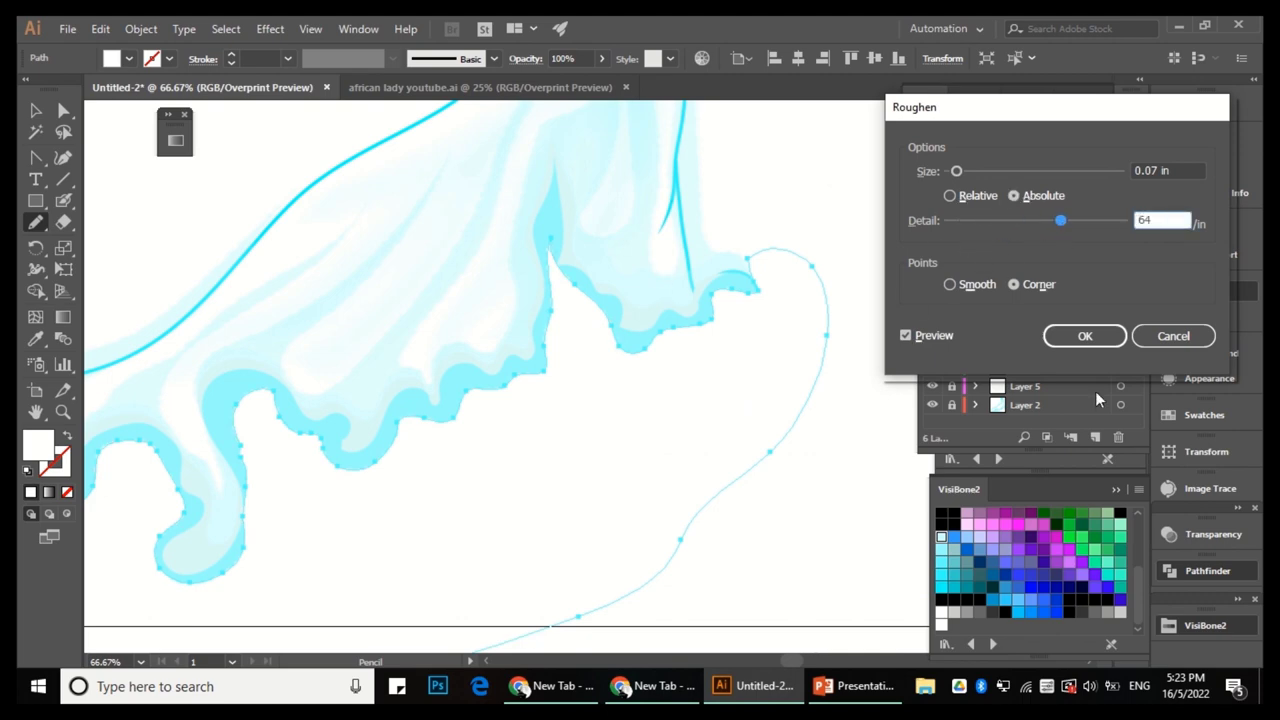
{"action": "key", "text": "Return"}
{"action": "scroll", "coordinate": [720, 294], "scroll_direction": "up", "scroll_amount": 1}
{"action": "scroll", "coordinate": [736, 323], "scroll_direction": "down", "scroll_amount": 2}
{"action": "left_click", "coordinate": [142, 29]}
{"action": "left_click", "coordinate": [229, 220]}
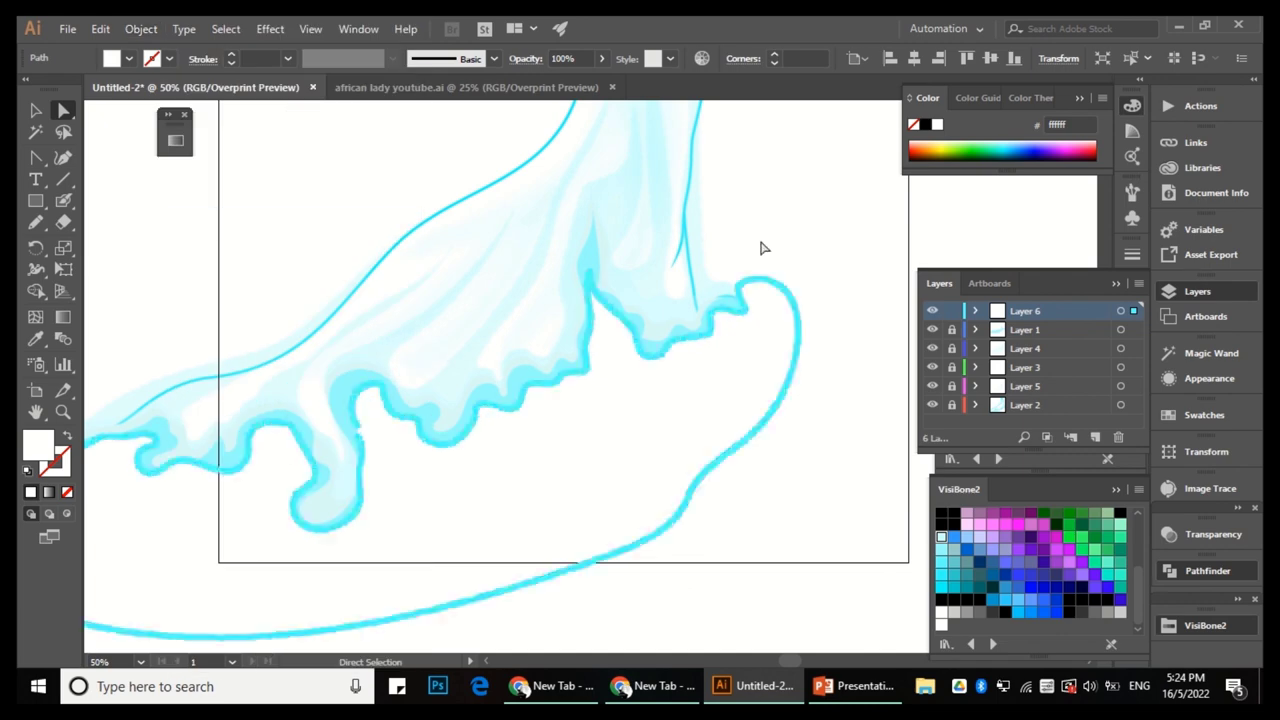
Trim the roughened white shape to the dress hem with the Shape Builder, using the hem shape on Layer 1.
{"action": "scroll", "coordinate": [789, 400], "scroll_direction": "up", "scroll_amount": 3}
{"action": "scroll", "coordinate": [835, 315], "scroll_direction": "down", "scroll_amount": 4}
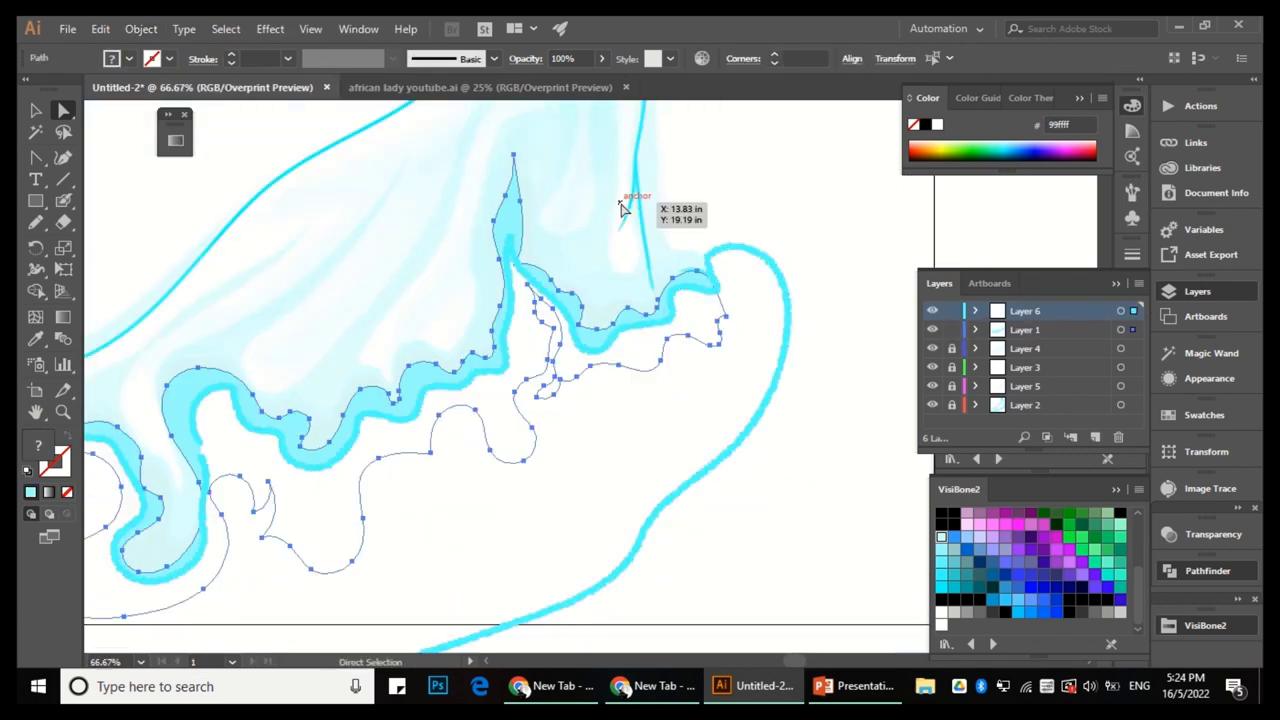
{"action": "key", "text": "shift+m"}
{"action": "left_click", "coordinate": [471, 434], "text": "alt"}
{"action": "scroll", "coordinate": [549, 303], "scroll_direction": "up", "scroll_amount": 5}
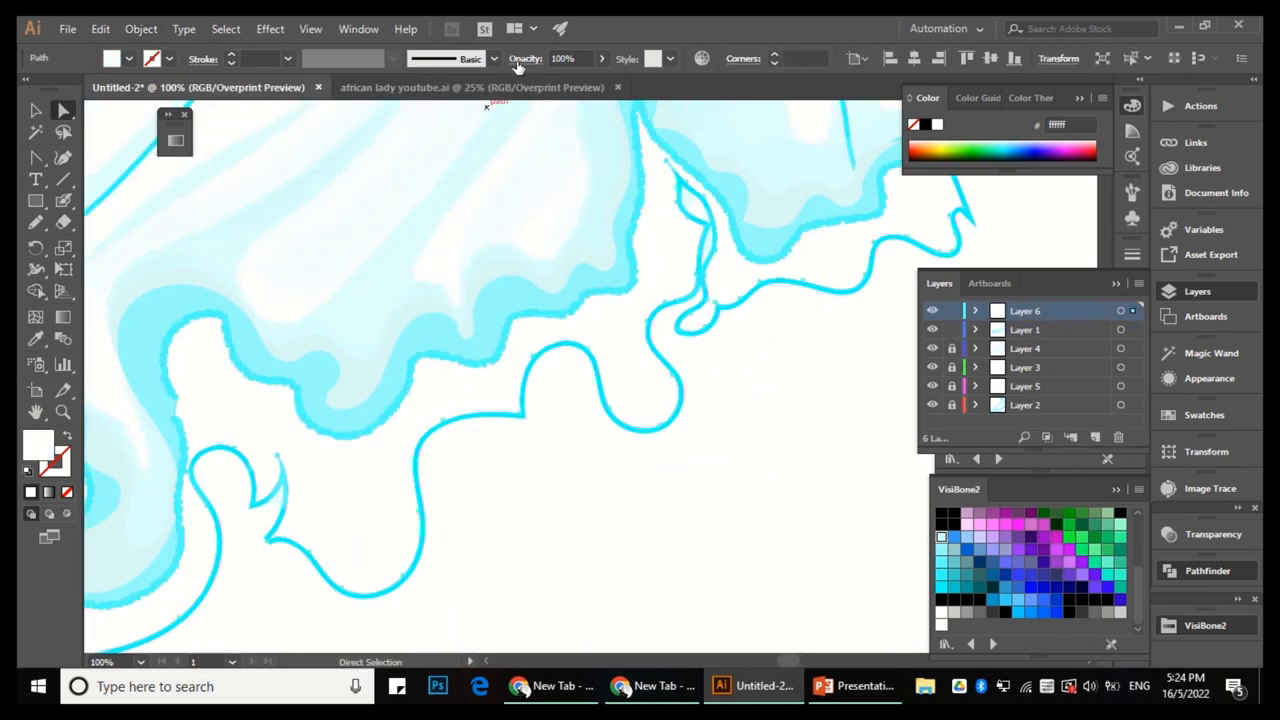
Set the white shape along the dress hem to 72% opacity and place a duplicate slightly above it.
{"action": "scroll", "coordinate": [657, 343], "scroll_direction": "down", "scroll_amount": 4}
{"action": "scroll", "coordinate": [713, 313], "scroll_direction": "up", "scroll_amount": 3}
{"action": "left_click", "coordinate": [713, 313]}
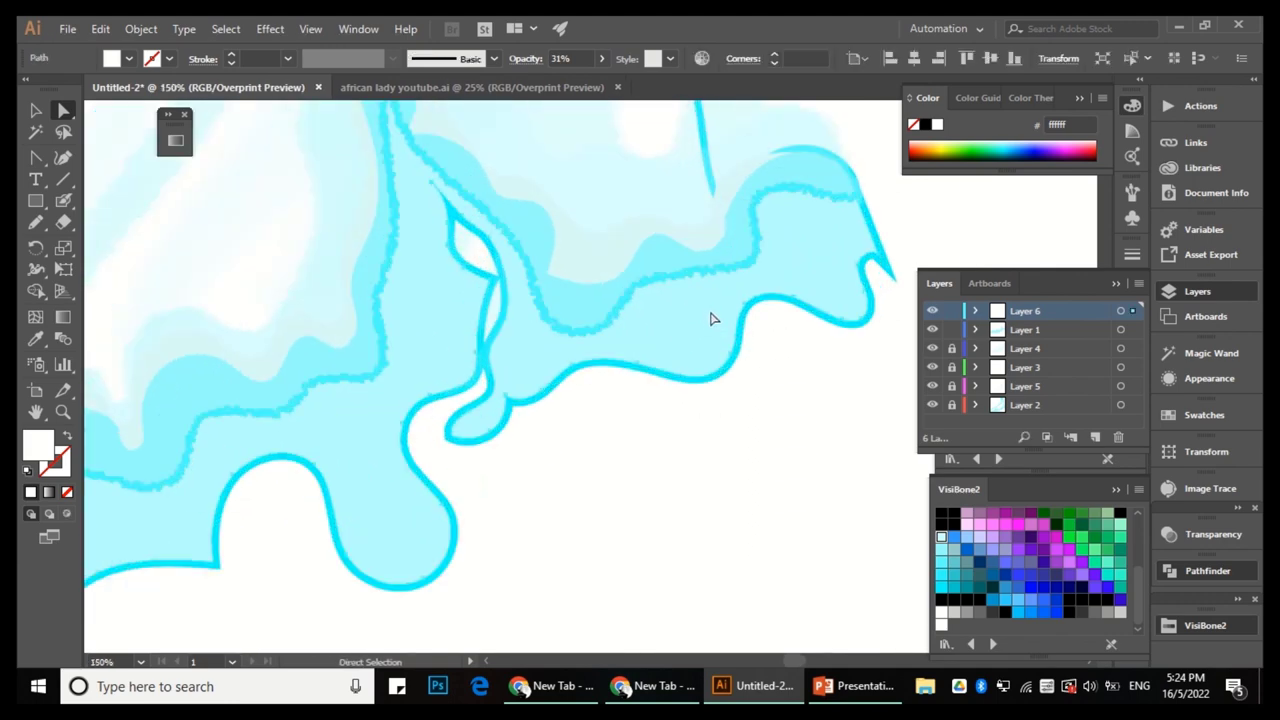
{"action": "left_click", "coordinate": [697, 343]}
{"action": "key", "text": "ctrl+z"}
{"action": "left_click", "coordinate": [786, 403]}
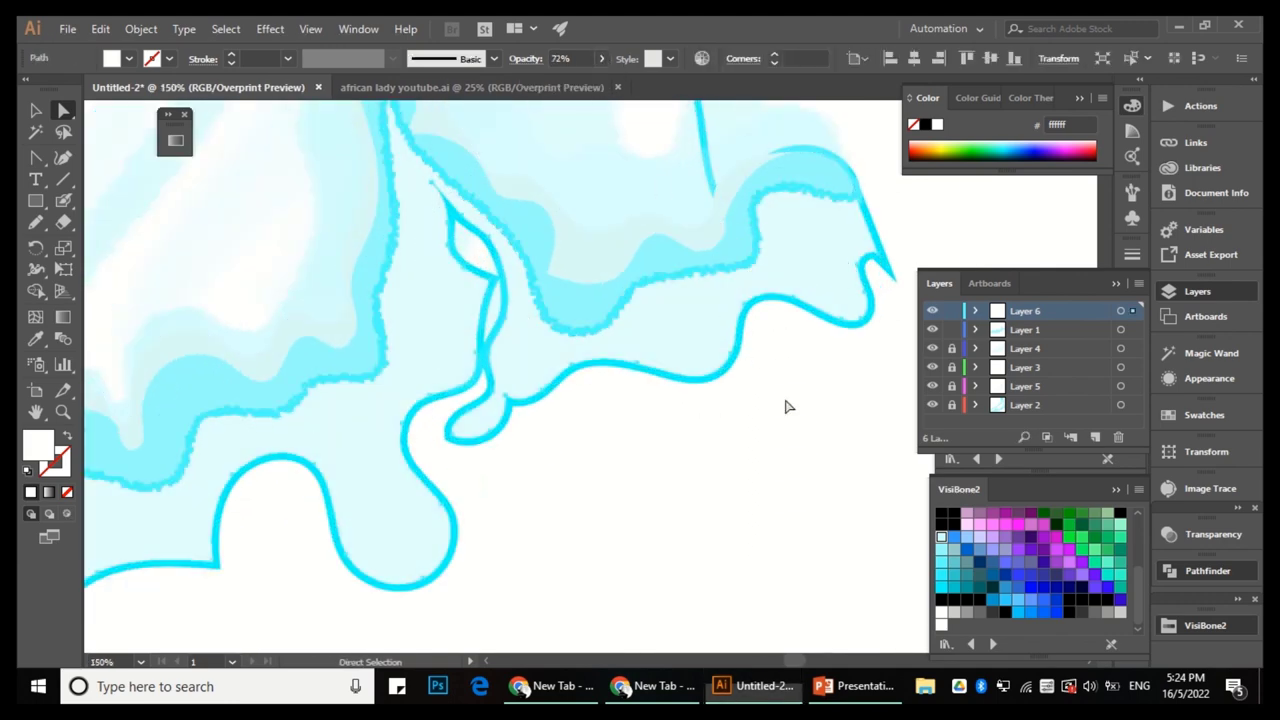
{"action": "left_click_drag", "start_coordinate": [703, 338], "coordinate": [686, 309]}
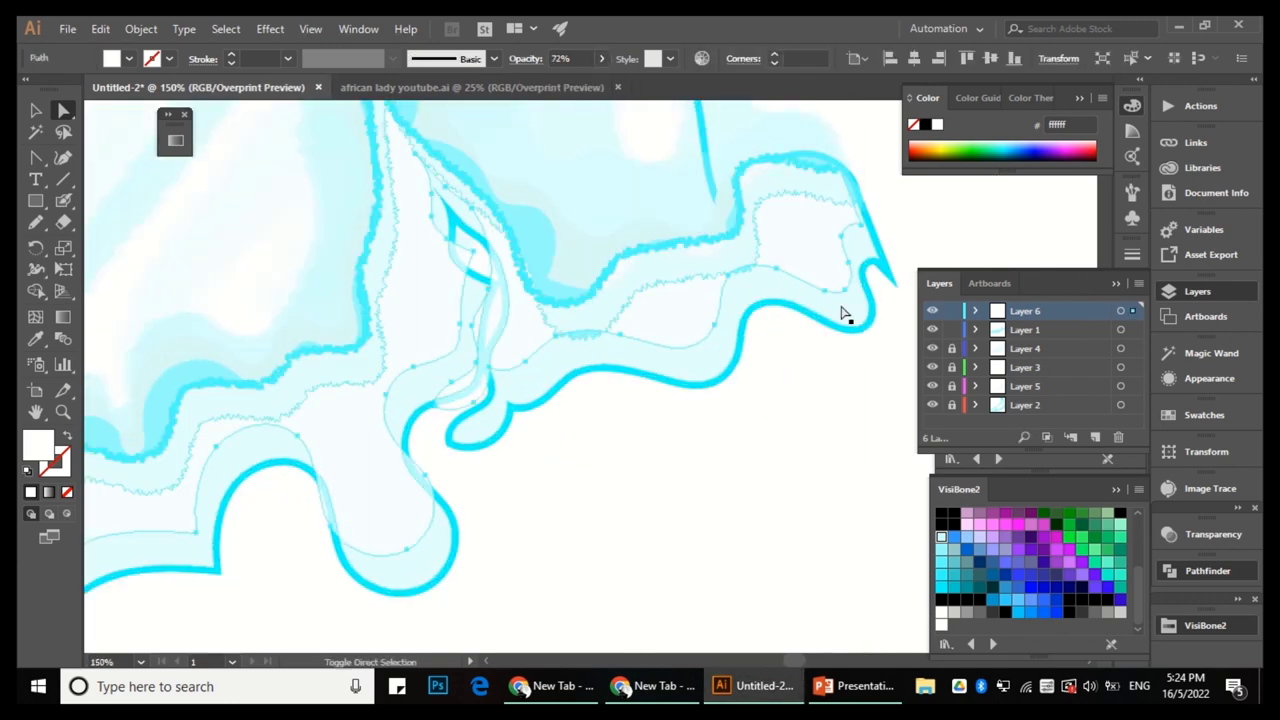
Redraw the lower edge of the duplicated hem highlight with the Pencil tool so it flows smoothly inside the hem outline.
{"action": "scroll", "coordinate": [841, 230], "scroll_direction": "up", "scroll_amount": 1, "text": "alt"}
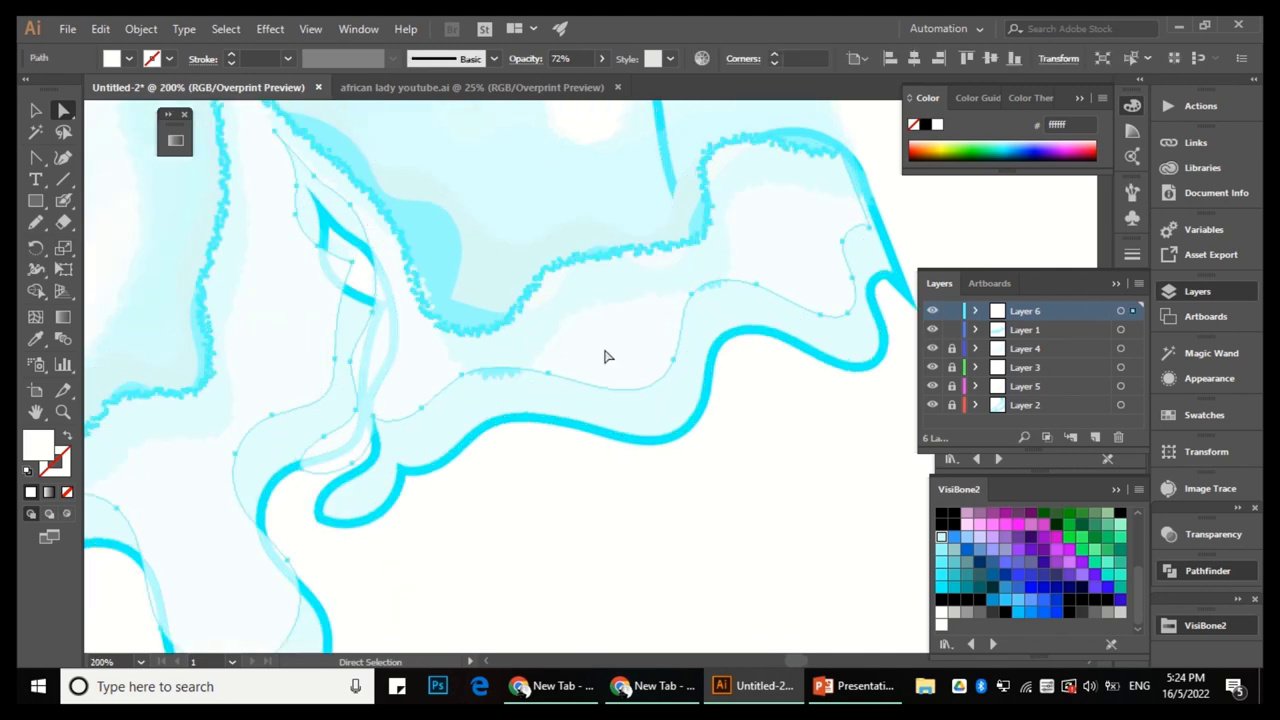
{"action": "scroll", "coordinate": [843, 286], "scroll_direction": "left", "scroll_amount": 5}
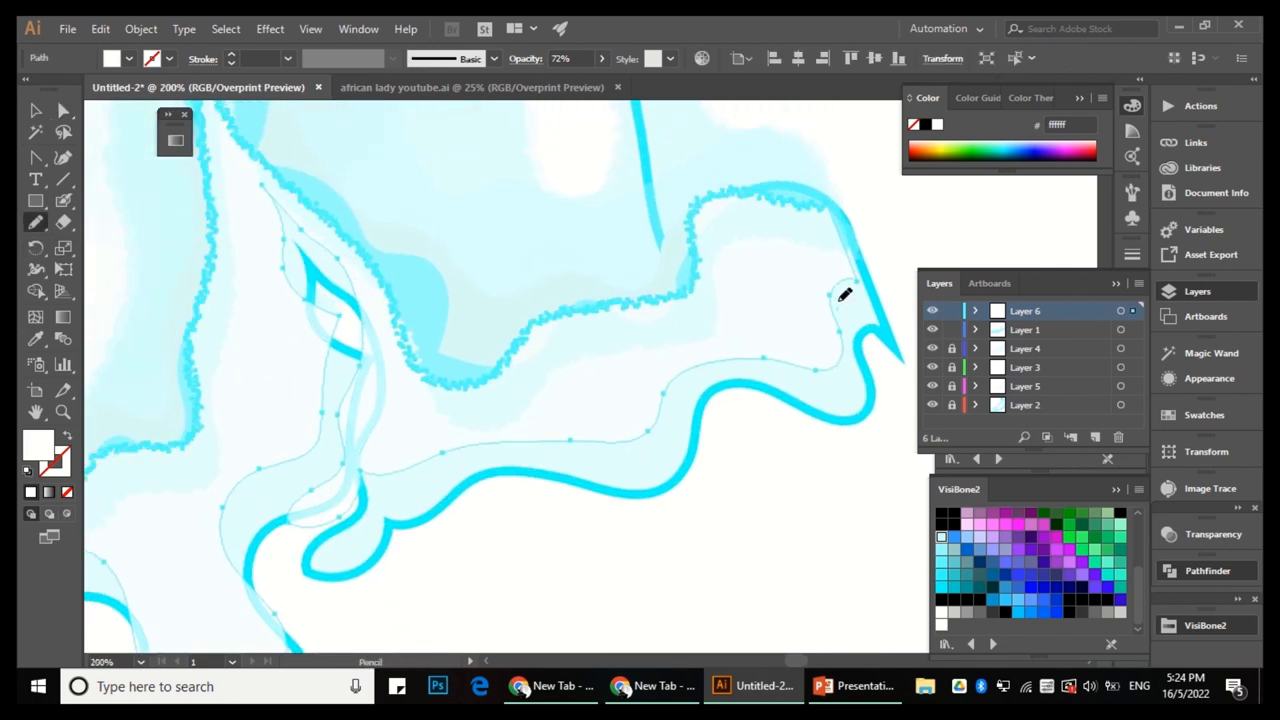
{"action": "scroll", "coordinate": [549, 357], "scroll_direction": "left", "scroll_amount": 4}
{"action": "scroll", "coordinate": [529, 408], "scroll_direction": "down", "scroll_amount": 2}
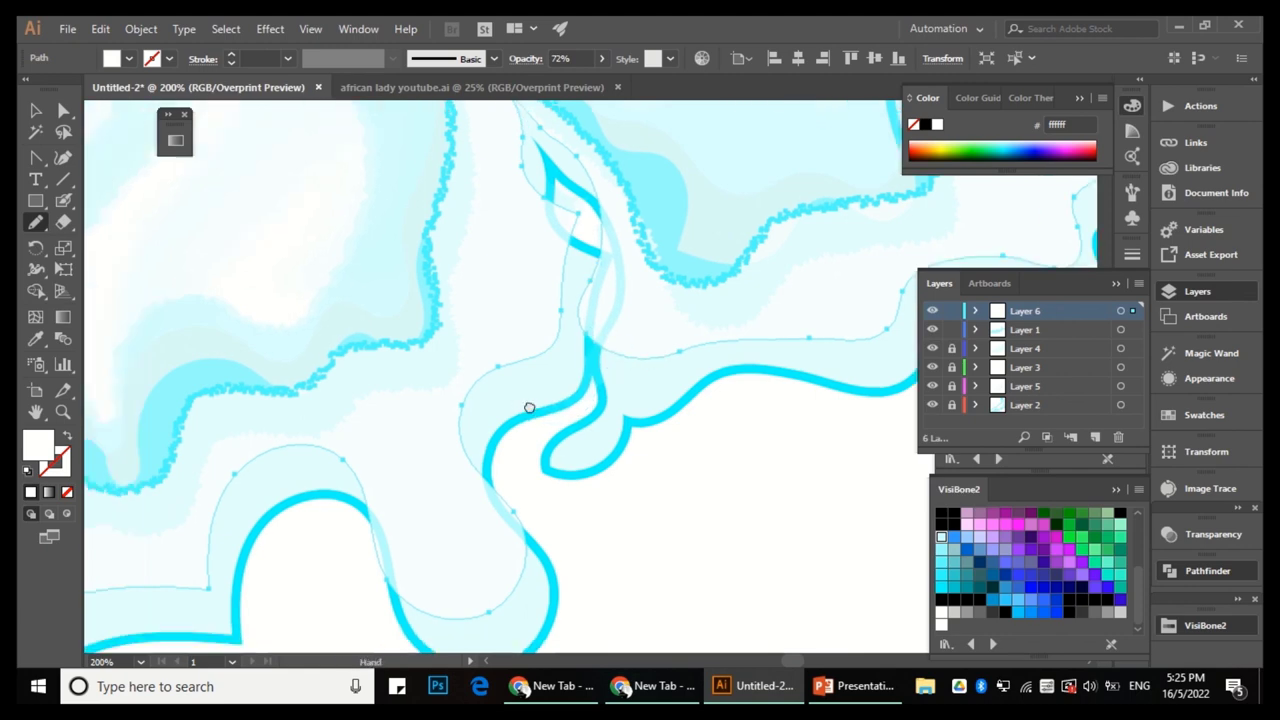
{"action": "scroll", "coordinate": [420, 460], "scroll_direction": "left", "scroll_amount": 5}
{"action": "scroll", "coordinate": [300, 450], "scroll_direction": "down", "scroll_amount": 2}
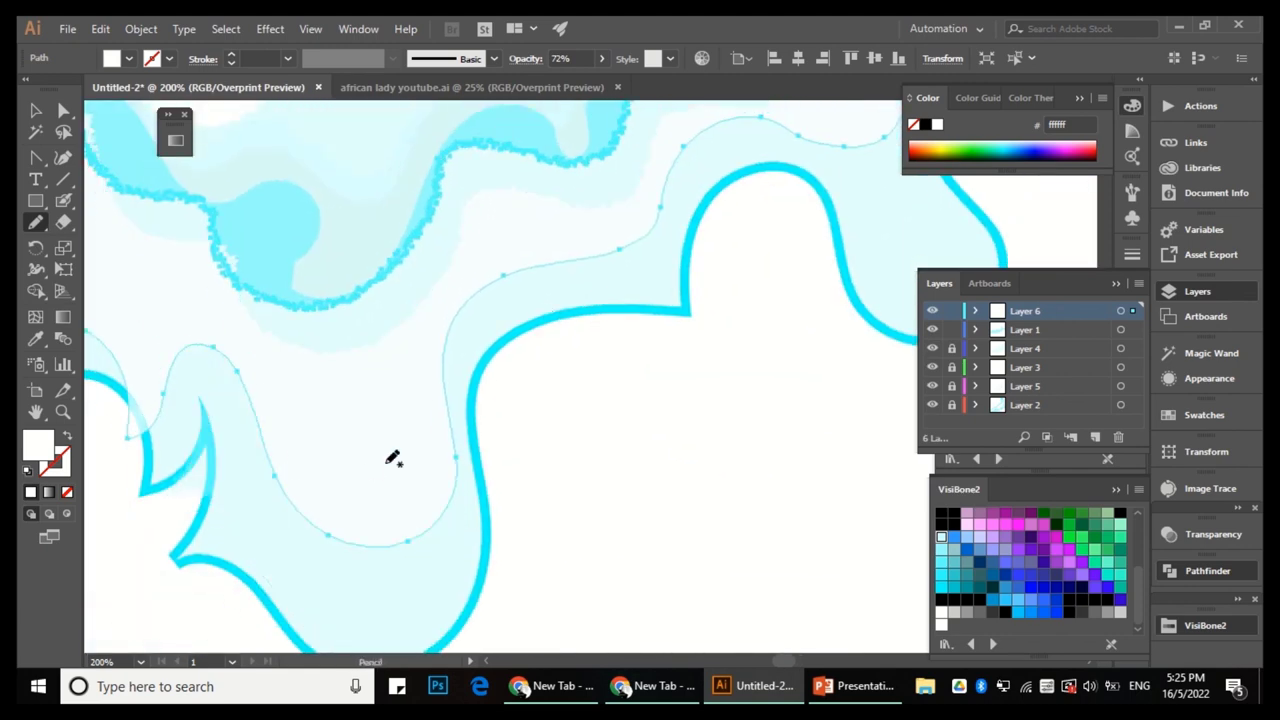
{"action": "scroll", "coordinate": [371, 366], "scroll_direction": "up", "scroll_amount": 3}
{"action": "scroll", "coordinate": [463, 420], "scroll_direction": "down", "scroll_amount": 2}
{"action": "scroll", "coordinate": [451, 286], "scroll_direction": "left", "scroll_amount": 3}
{"action": "scroll", "coordinate": [343, 328], "scroll_direction": "down", "scroll_amount": 2}
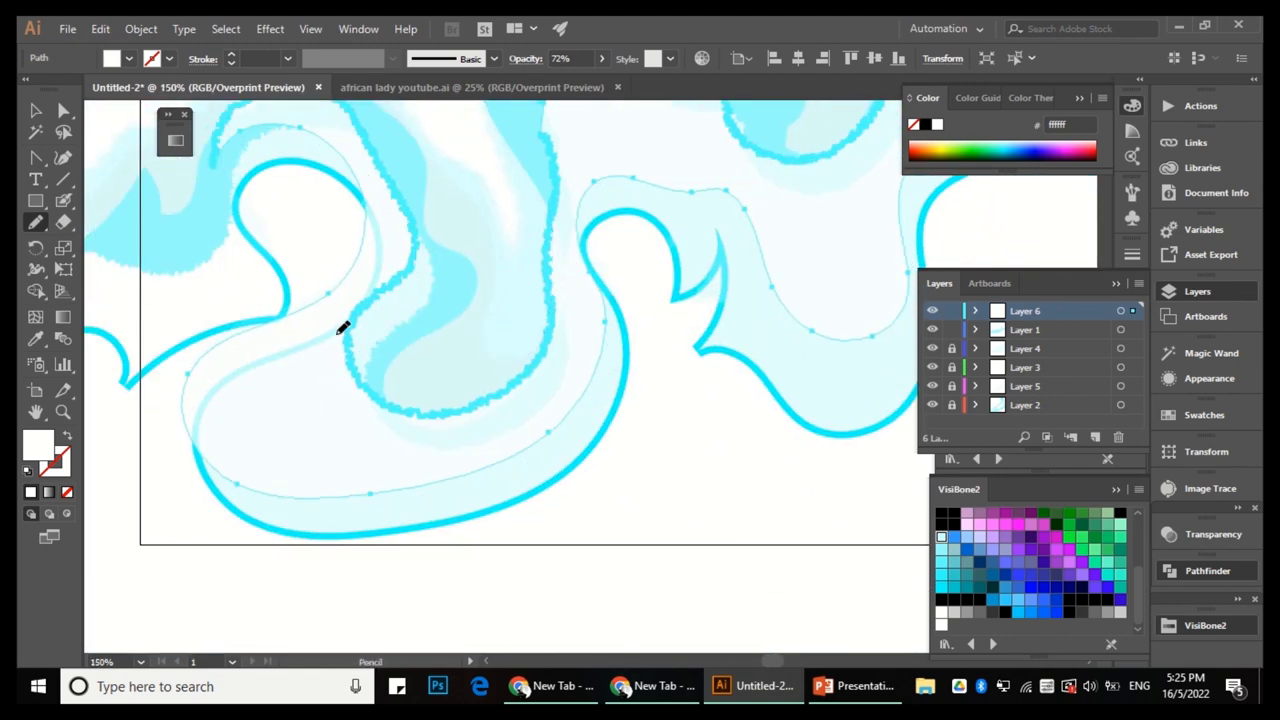
{"action": "scroll", "coordinate": [343, 328], "scroll_direction": "up", "scroll_amount": 2}
{"action": "scroll", "coordinate": [400, 440], "scroll_direction": "left", "scroll_amount": 2}
{"action": "scroll", "coordinate": [534, 517], "scroll_direction": "down", "scroll_amount": 2}
{"action": "scroll", "coordinate": [450, 392], "scroll_direction": "left", "scroll_amount": 3}
Apply the hem highlight's 72% opacity to the white shape on the train's far end using the Eyedropper.
{"action": "key", "text": "a"}
{"action": "scroll", "coordinate": [606, 240], "scroll_direction": "up", "scroll_amount": 2}
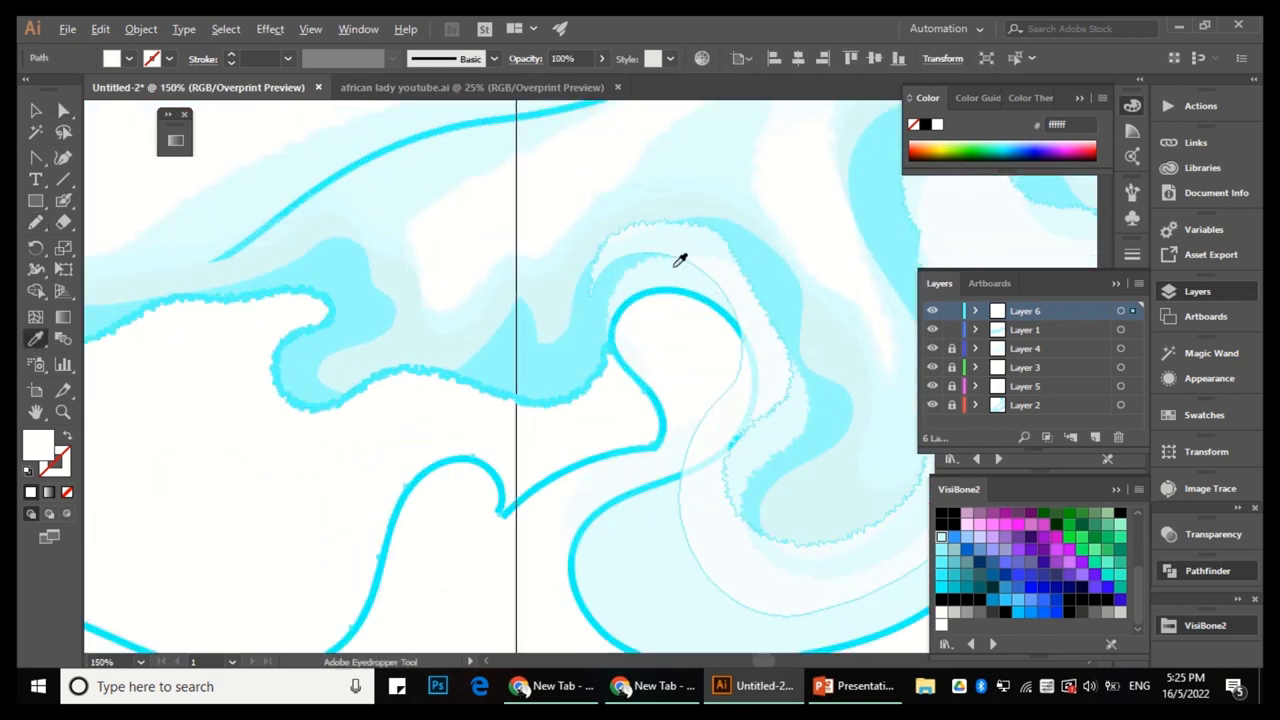
{"action": "scroll", "coordinate": [483, 409], "scroll_direction": "down", "scroll_amount": 3}
{"action": "scroll", "coordinate": [249, 466], "scroll_direction": "down", "scroll_amount": 2}
{"action": "scroll", "coordinate": [440, 525], "scroll_direction": "up", "scroll_amount": 2}
Select both hem highlight shapes and remove the duplicate's excess above the right and middle hem with Shape Builder.
{"action": "scroll", "coordinate": [440, 525], "scroll_direction": "up", "scroll_amount": 3}
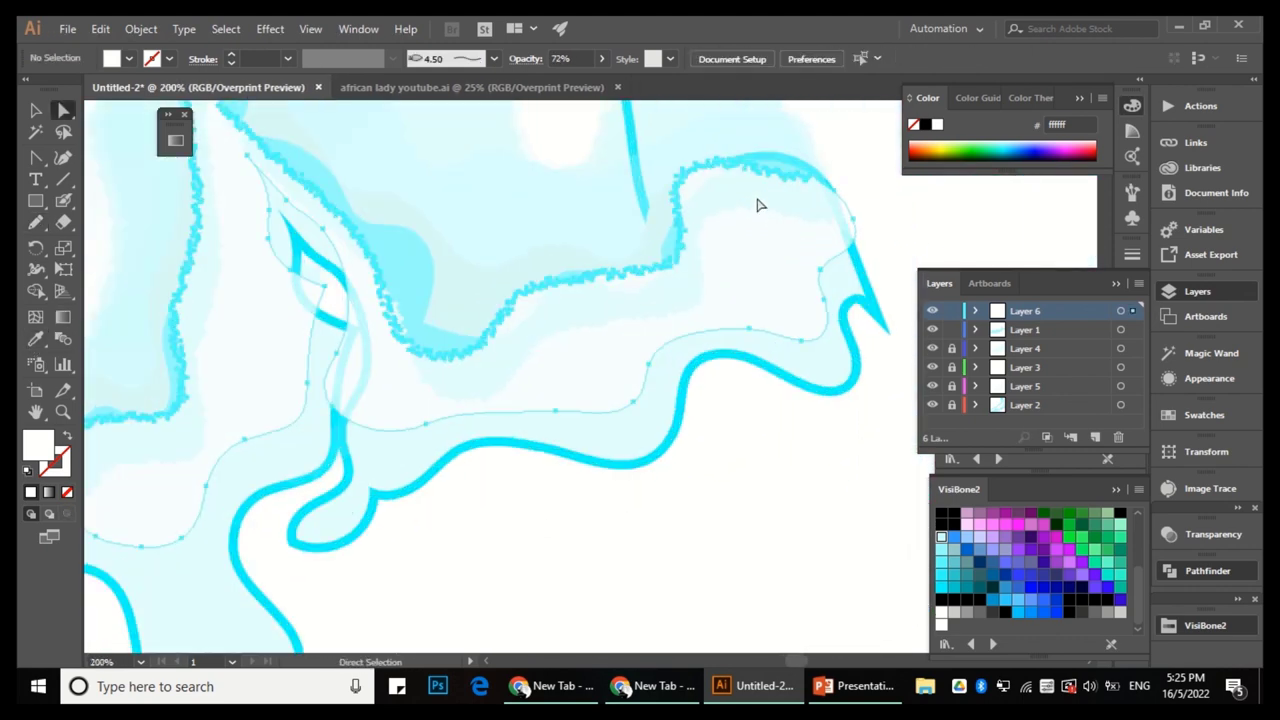
{"action": "left_click", "coordinate": [407, 392]}
{"action": "scroll", "coordinate": [407, 392], "scroll_direction": "up", "scroll_amount": 2}
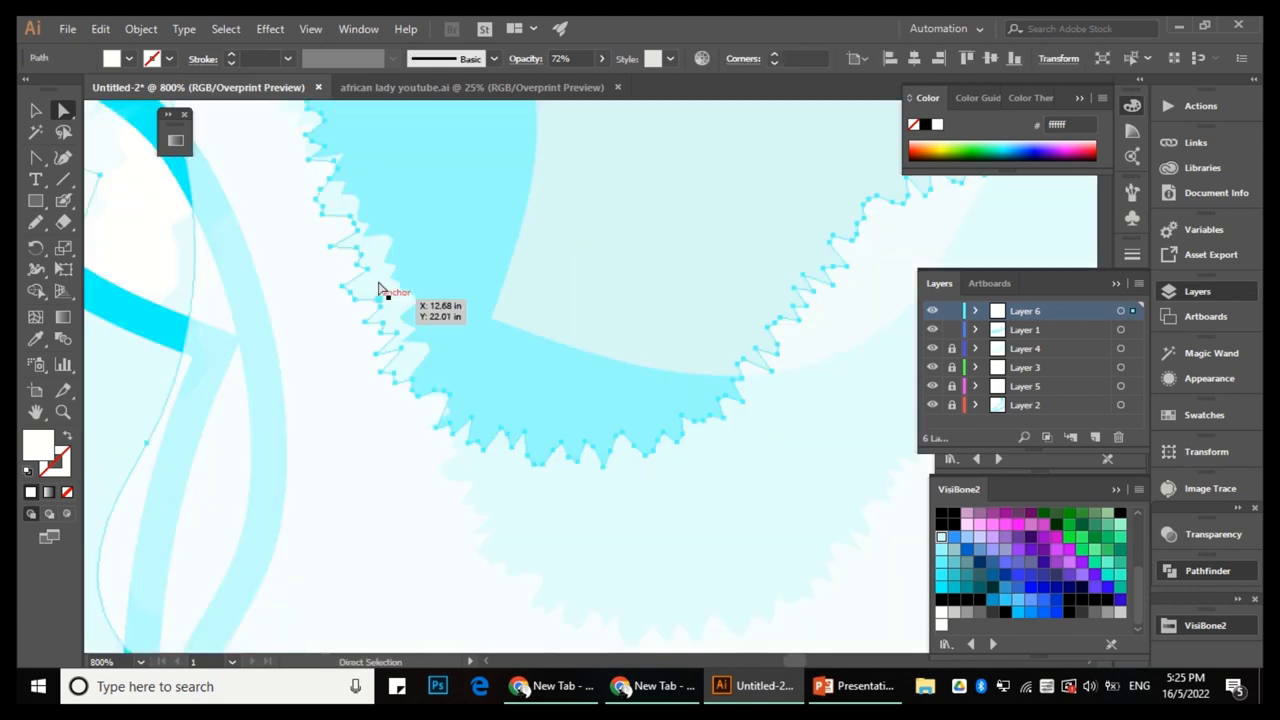
{"action": "scroll", "coordinate": [371, 286], "scroll_direction": "down", "scroll_amount": 3}
{"action": "left_click", "coordinate": [35, 291]}
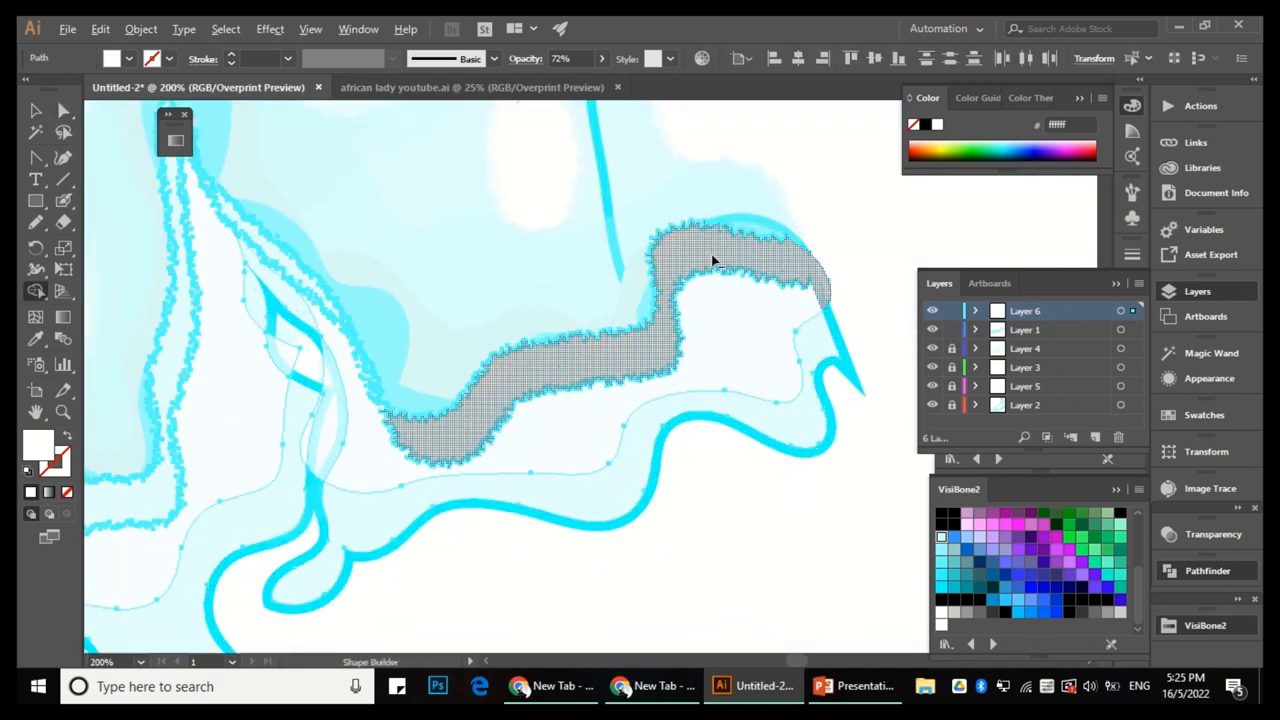
{"action": "scroll", "coordinate": [726, 320], "scroll_direction": "up", "scroll_amount": 3}
{"action": "scroll", "coordinate": [677, 297], "scroll_direction": "down", "scroll_amount": 5}
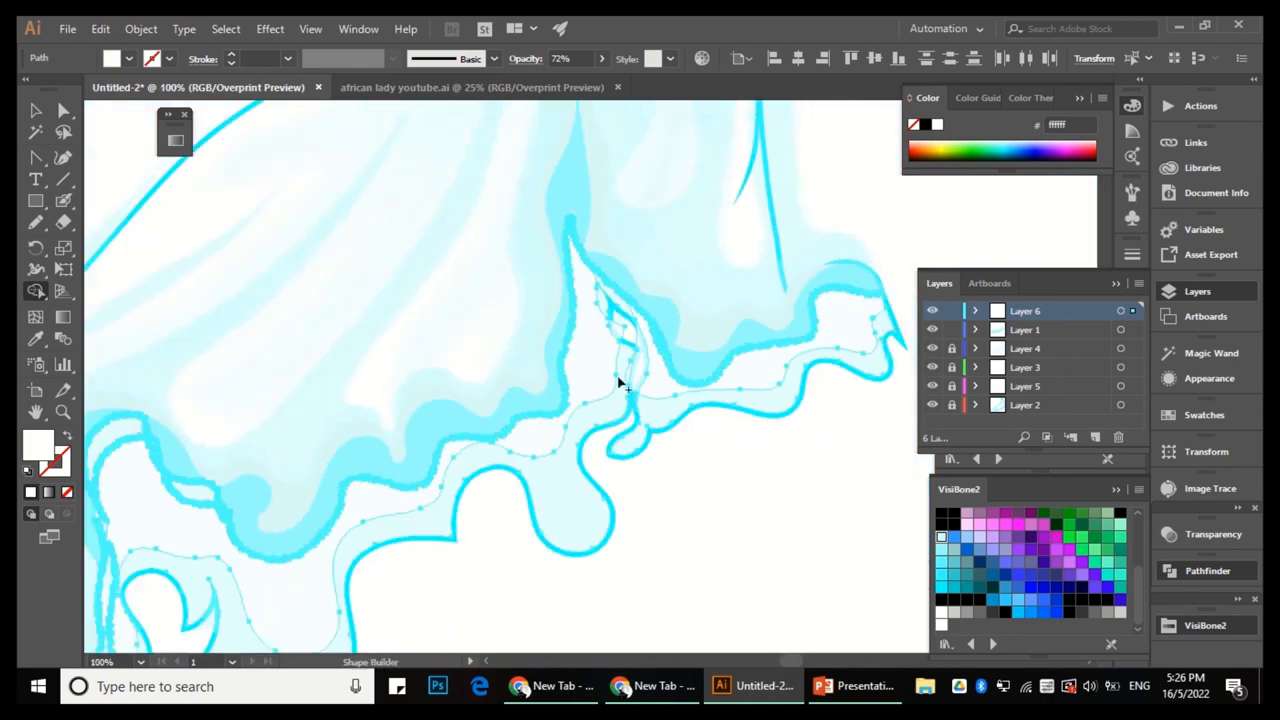
Remove the remaining excess pieces of the duplicated highlight around the curled fold with Shape Builder.
{"action": "scroll", "coordinate": [716, 500], "scroll_direction": "up", "scroll_amount": 1}
{"action": "scroll", "coordinate": [716, 500], "scroll_direction": "down", "scroll_amount": 5}
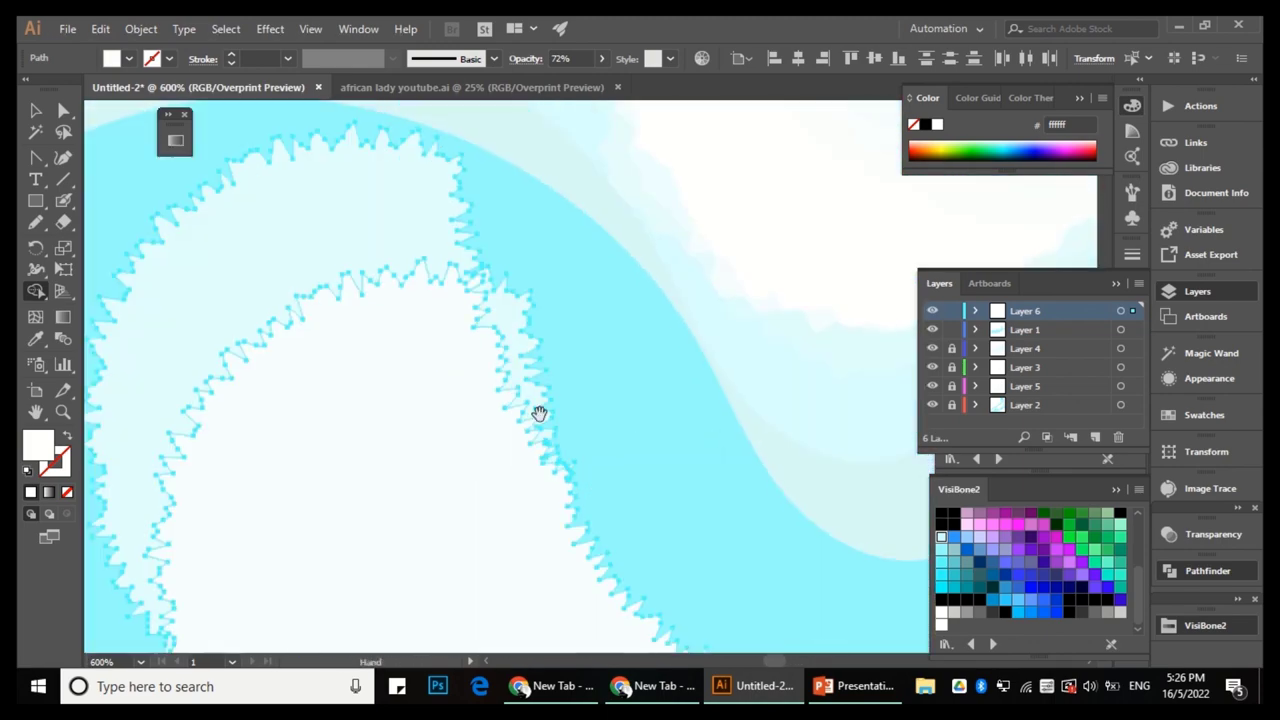
{"action": "scroll", "coordinate": [486, 380], "scroll_direction": "left", "scroll_amount": 5}
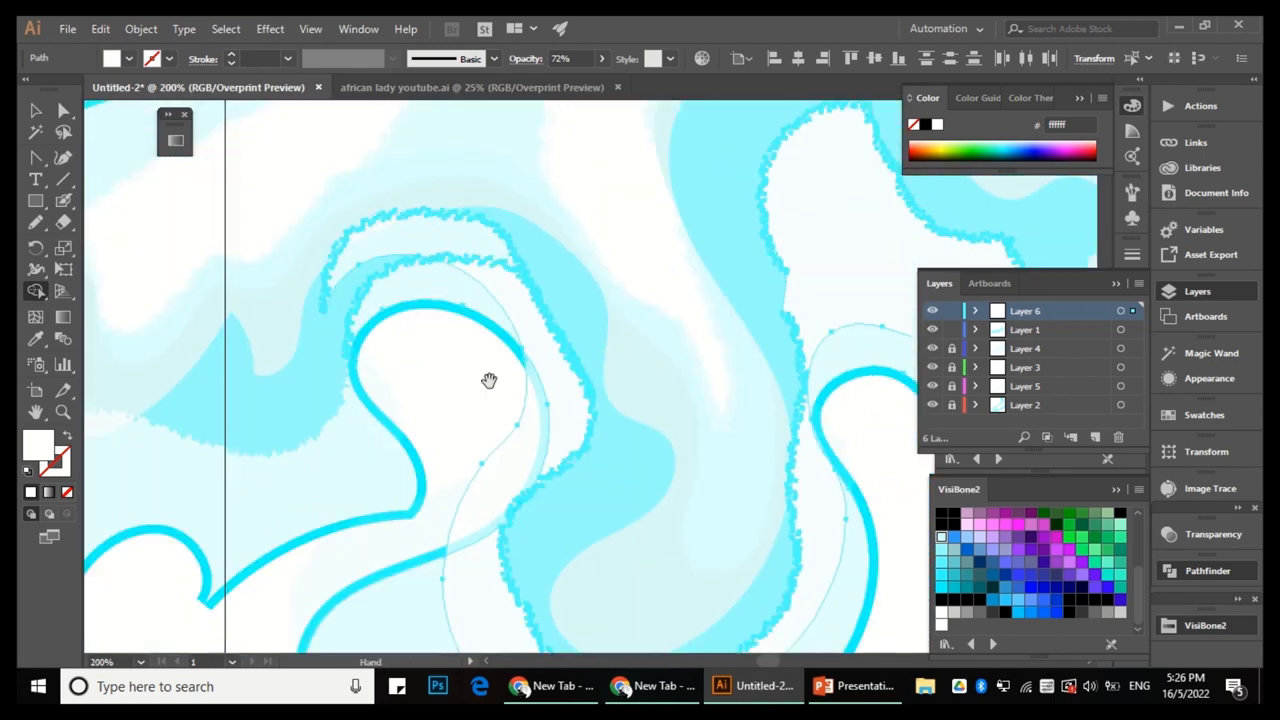
{"action": "scroll", "coordinate": [534, 337], "scroll_direction": "down", "scroll_amount": 3}
{"action": "scroll", "coordinate": [587, 458], "scroll_direction": "up", "scroll_amount": 3}
{"action": "key", "text": "a"}
{"action": "scroll", "coordinate": [587, 458], "scroll_direction": "down", "scroll_amount": 3}
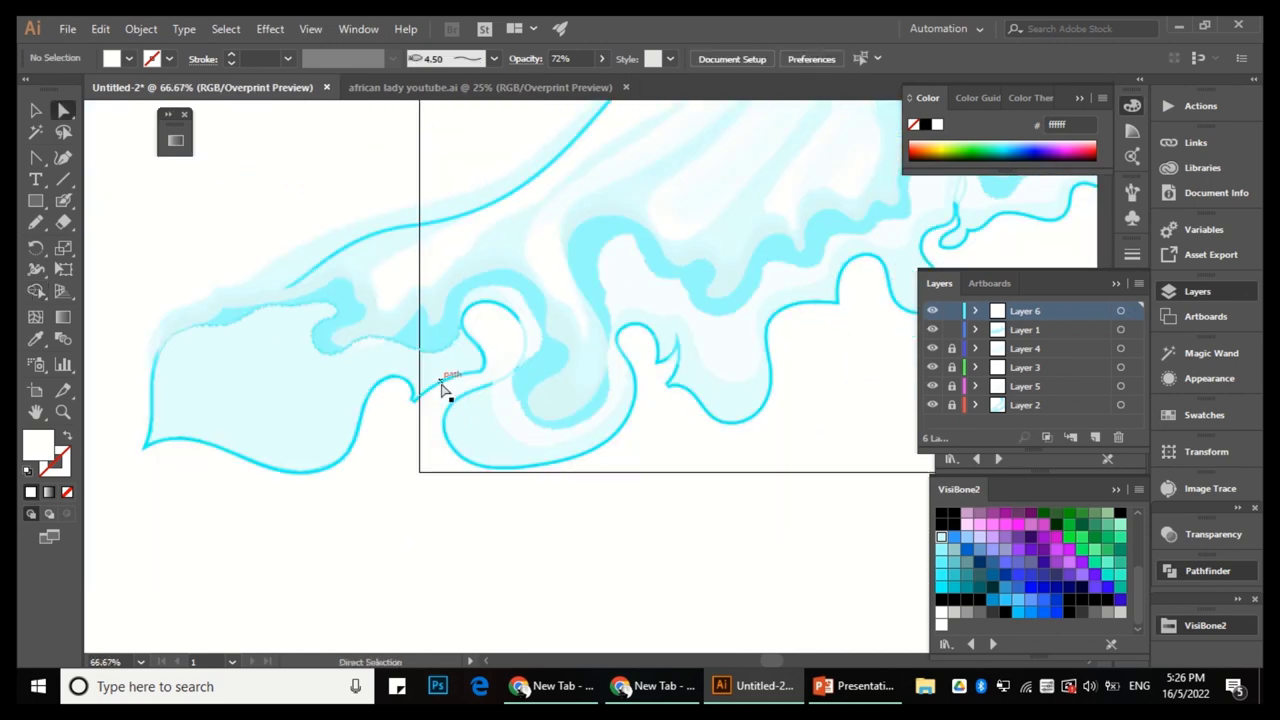
Raise the inner white highlight along the middle of the hem to 100% opacity.
{"action": "scroll", "coordinate": [440, 380], "scroll_direction": "up", "scroll_amount": 1}
{"action": "scroll", "coordinate": [663, 474], "scroll_direction": "left", "scroll_amount": 3}
{"action": "scroll", "coordinate": [589, 343], "scroll_direction": "right", "scroll_amount": 2}
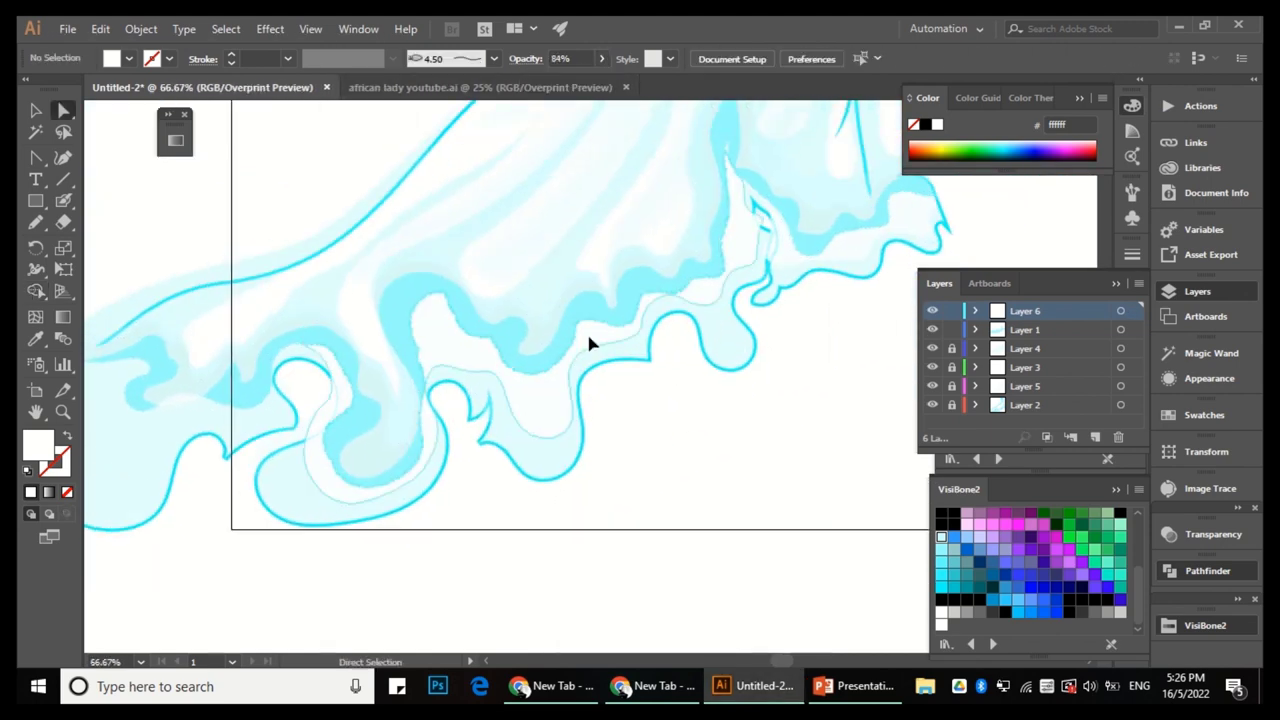
{"action": "scroll", "coordinate": [531, 405], "scroll_direction": "up", "scroll_amount": 1}
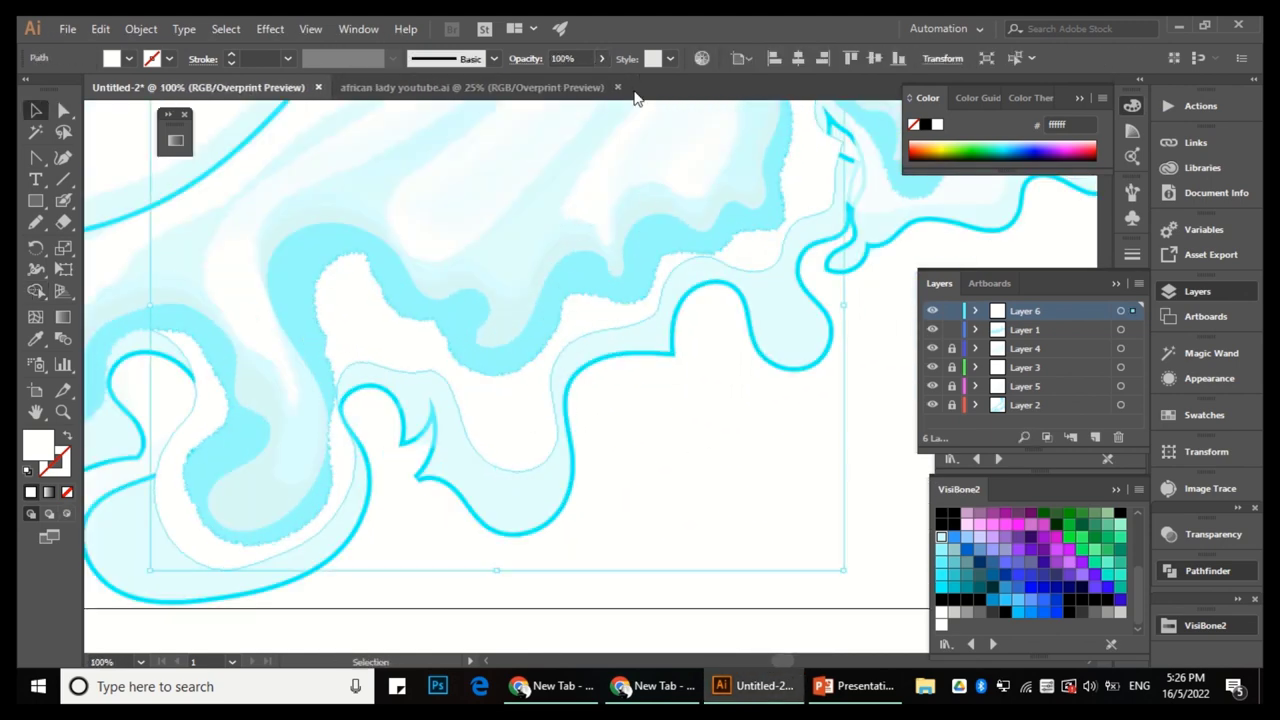
{"action": "right_click", "coordinate": [502, 400]}
{"action": "left_click", "coordinate": [600, 234]}
Unlock Layer 2 and trim the white highlights where they cover the twisted ribbon outline at the hem's split.
{"action": "scroll", "coordinate": [660, 457], "scroll_direction": "up", "scroll_amount": 2}
{"action": "key", "text": "a"}
{"action": "left_click", "coordinate": [672, 336]}
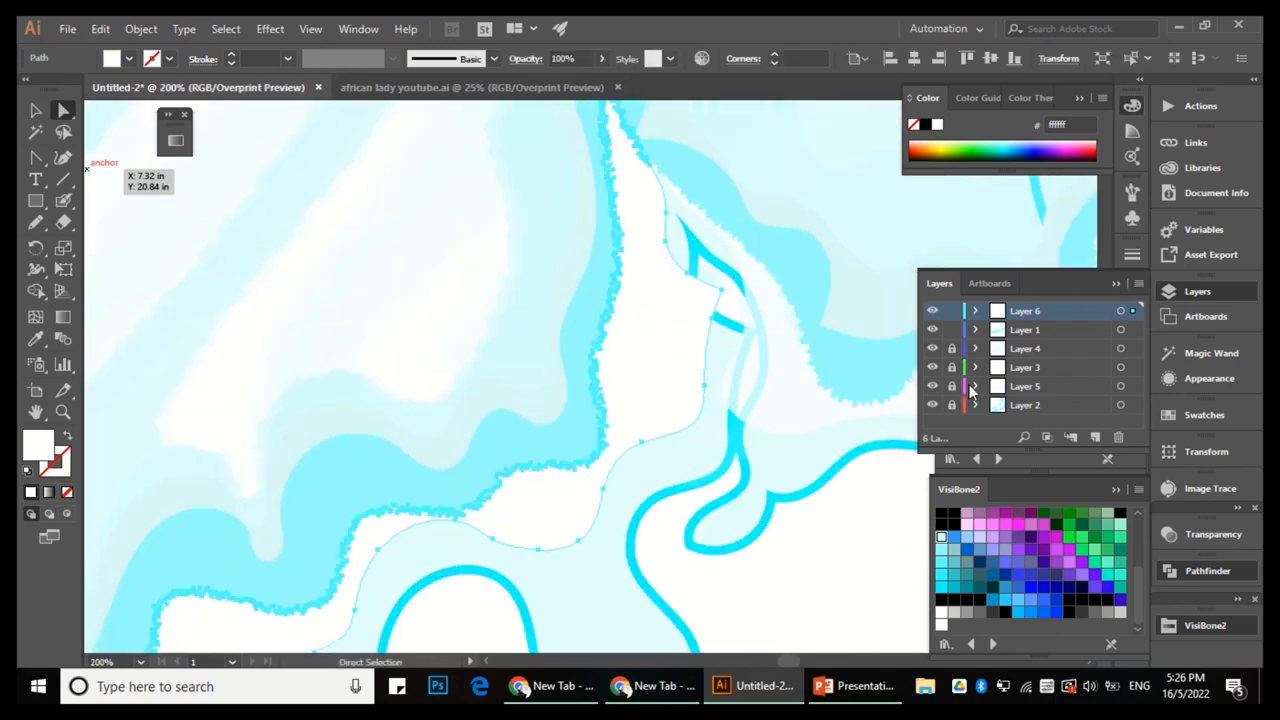
{"action": "scroll", "coordinate": [726, 483], "scroll_direction": "up", "scroll_amount": 5}
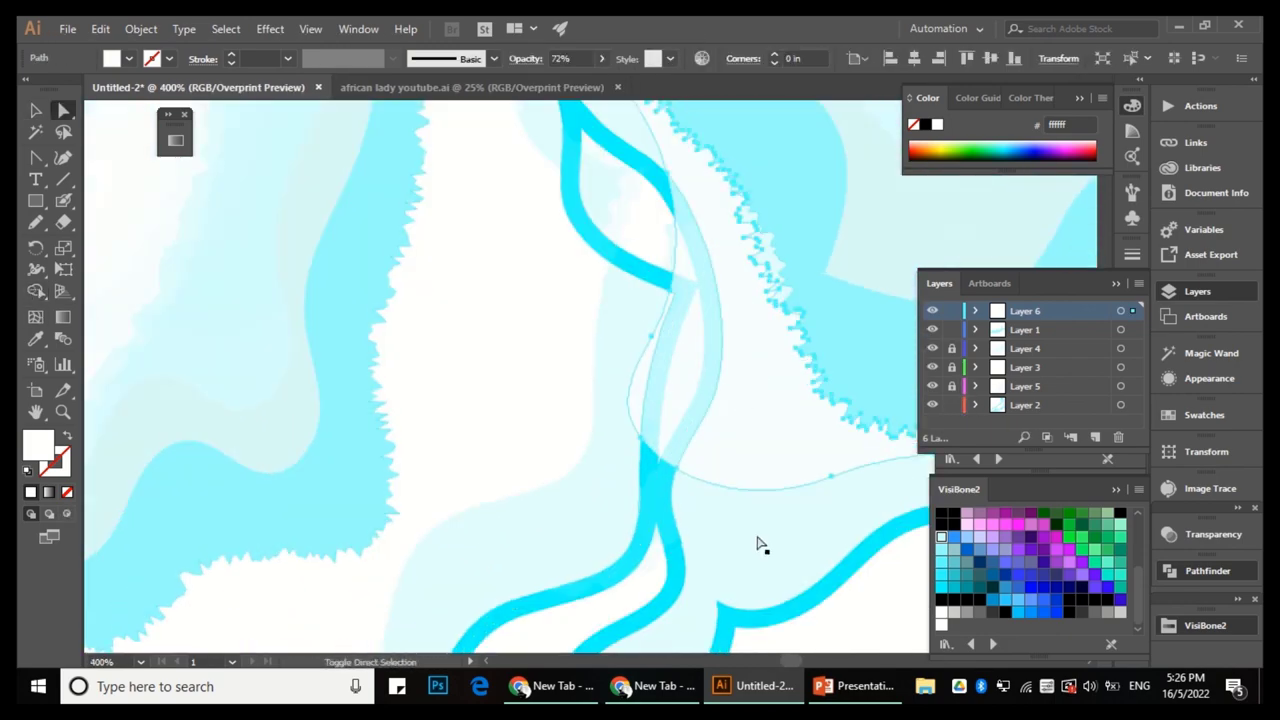
{"action": "scroll", "coordinate": [709, 377], "scroll_direction": "down", "scroll_amount": 2}
{"action": "left_click", "coordinate": [677, 343]}
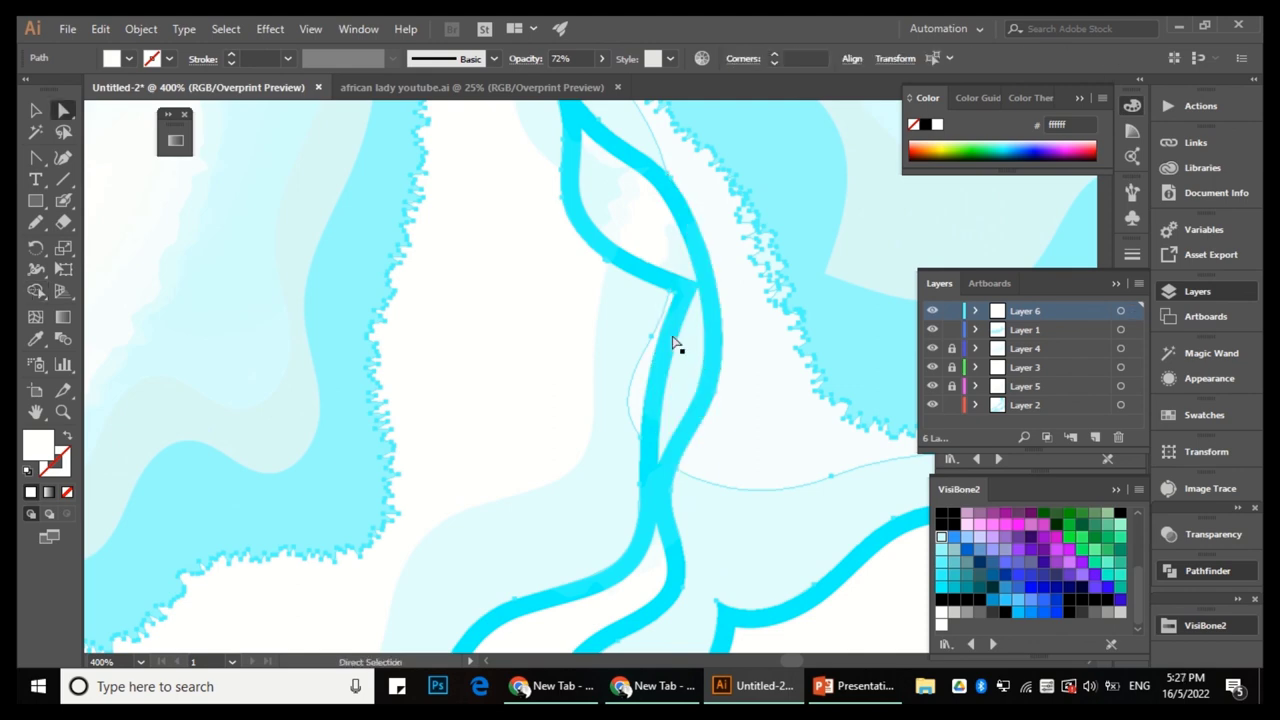
{"action": "scroll", "coordinate": [621, 266], "scroll_direction": "down", "scroll_amount": 5}
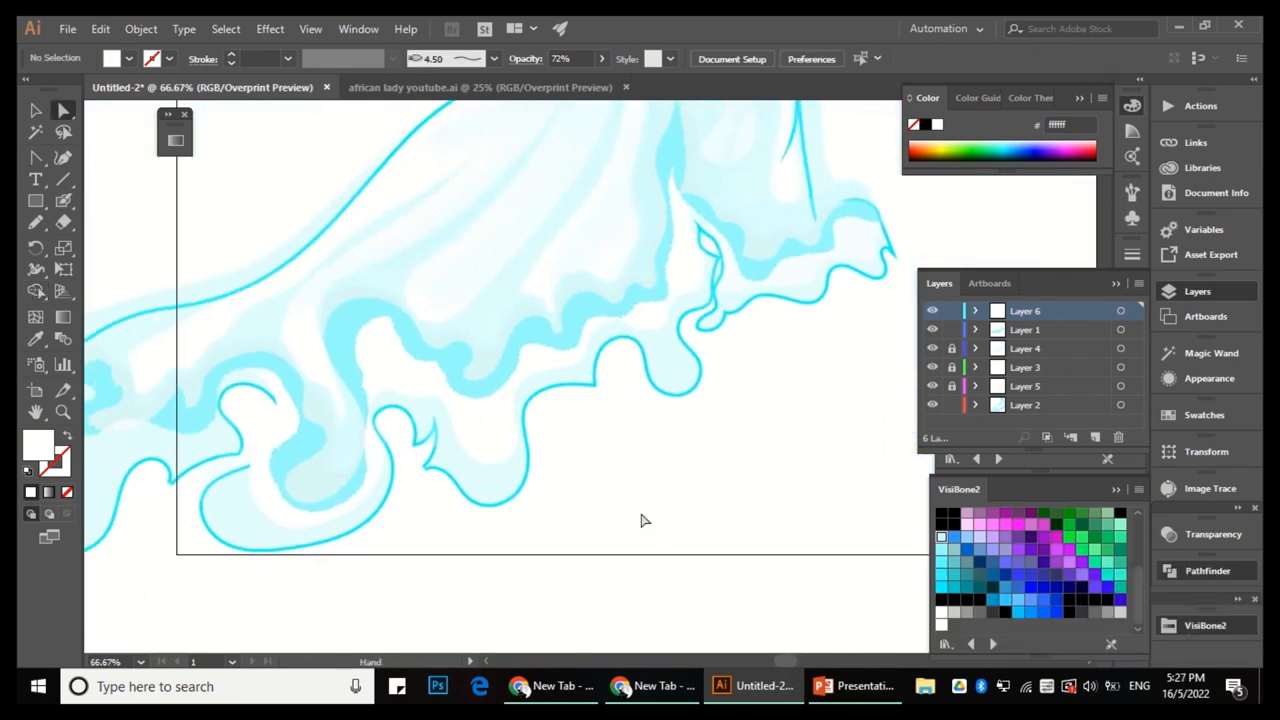
Trim the white highlight where it overlaps the outline of the curled fold with Shape Builder.
{"action": "scroll", "coordinate": [643, 517], "scroll_direction": "up", "scroll_amount": 3}
{"action": "scroll", "coordinate": [557, 429], "scroll_direction": "down", "scroll_amount": 2}
{"action": "scroll", "coordinate": [378, 437], "scroll_direction": "up", "scroll_amount": 3}
{"action": "key", "text": "shift+m"}
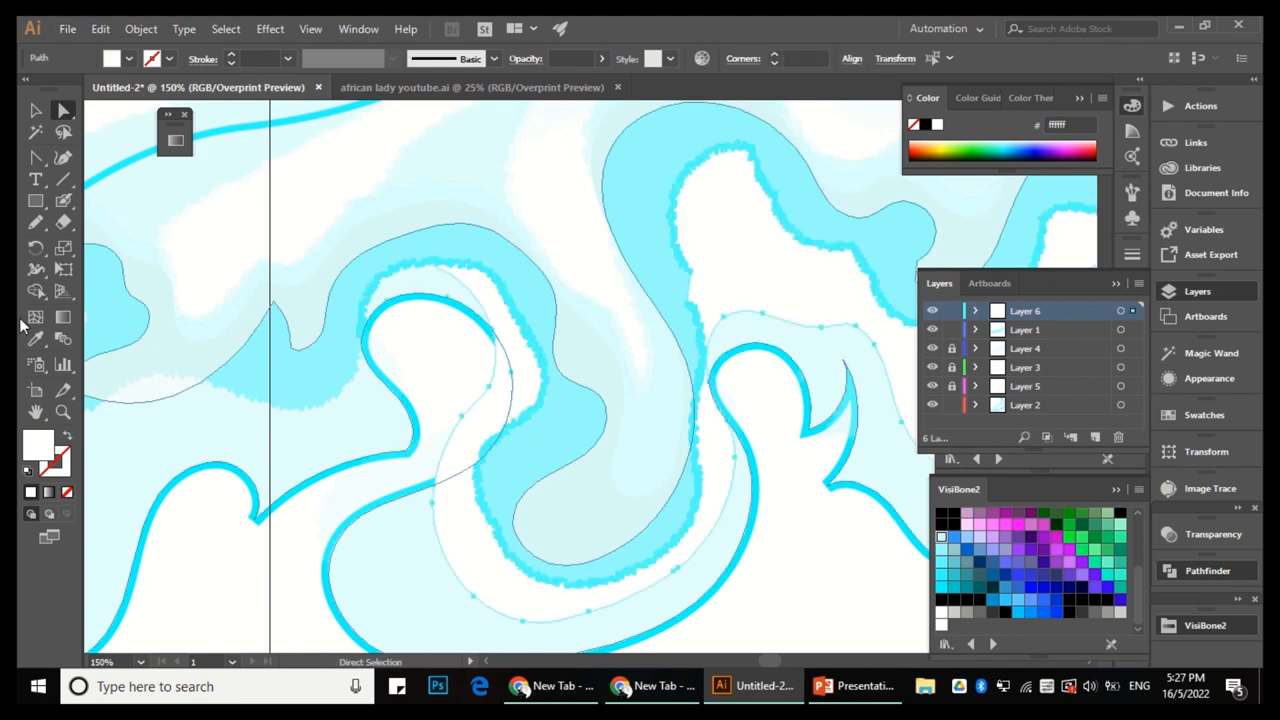
{"action": "left_click", "coordinate": [437, 382]}
{"action": "left_click", "coordinate": [418, 565]}
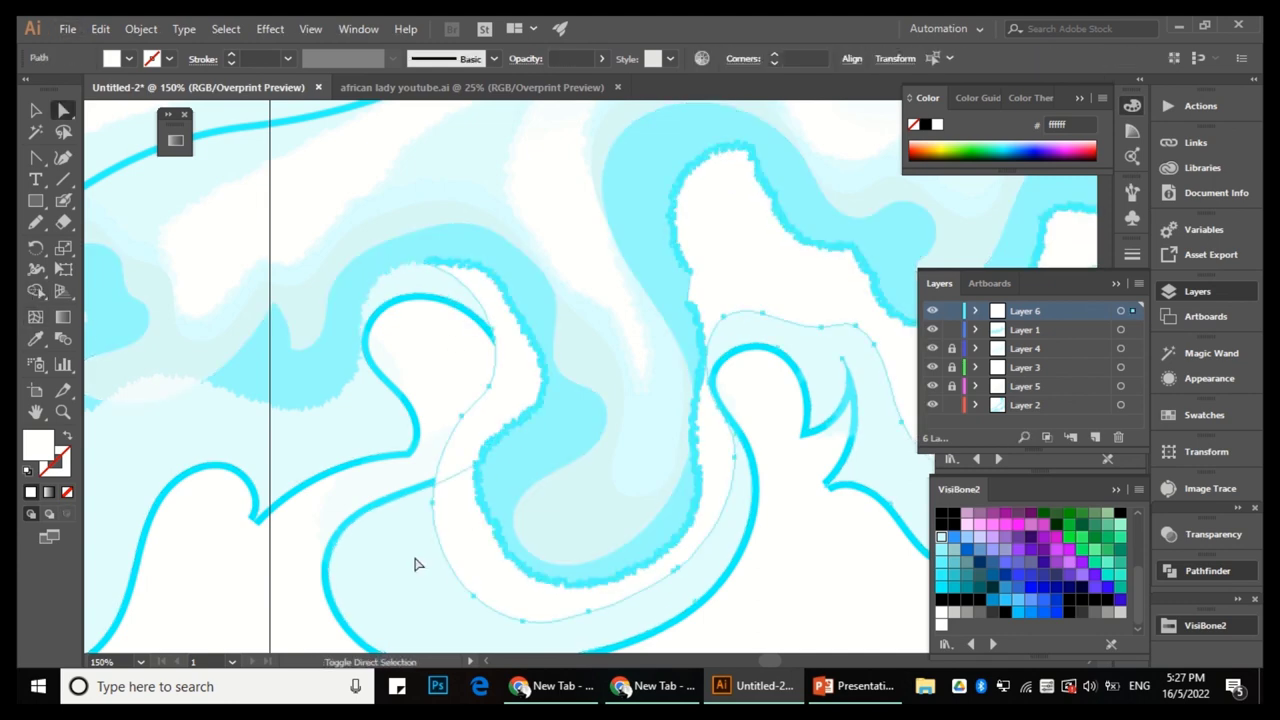
{"action": "left_click", "coordinate": [465, 303]}
Duplicate the highlight on the train's far end slightly higher and remove its excess pieces with Shape Builder.
{"action": "key", "text": "ctrl+minus"}
{"action": "key", "text": "ctrl+minus"}
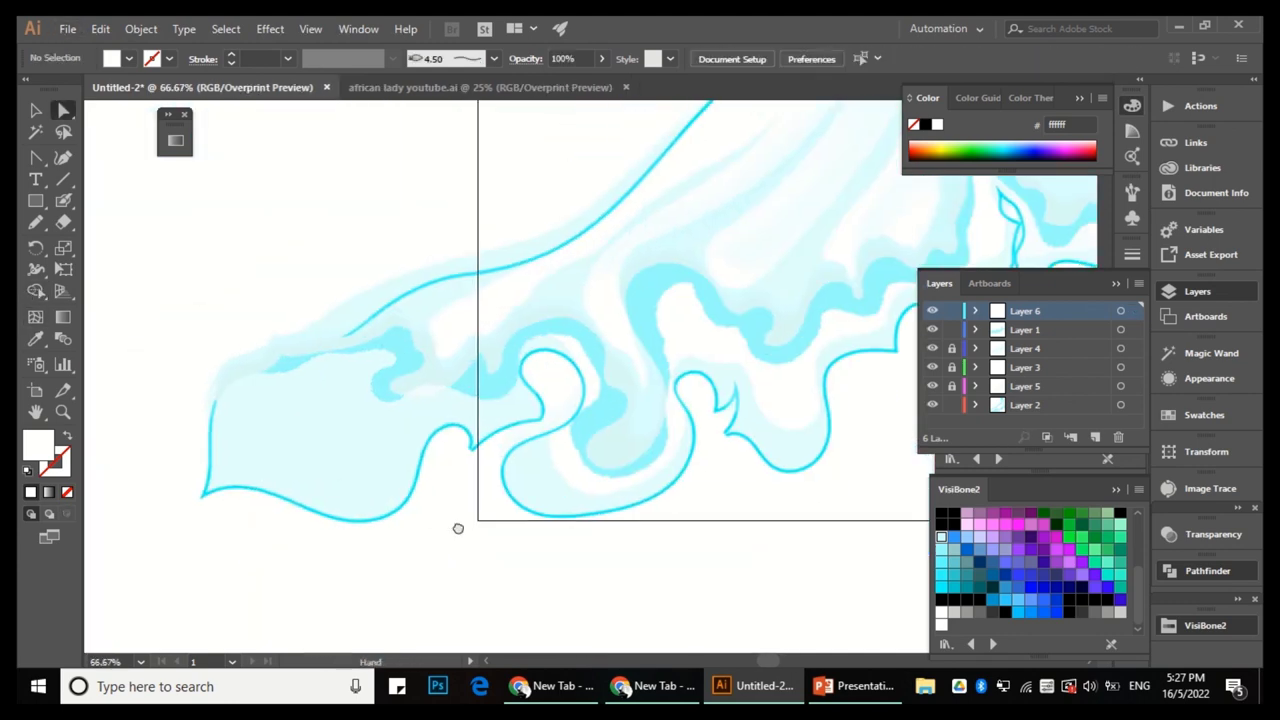
{"action": "key", "text": "ctrl+plus"}
{"action": "left_click", "coordinate": [458, 411]}
{"action": "left_click", "coordinate": [35, 290]}
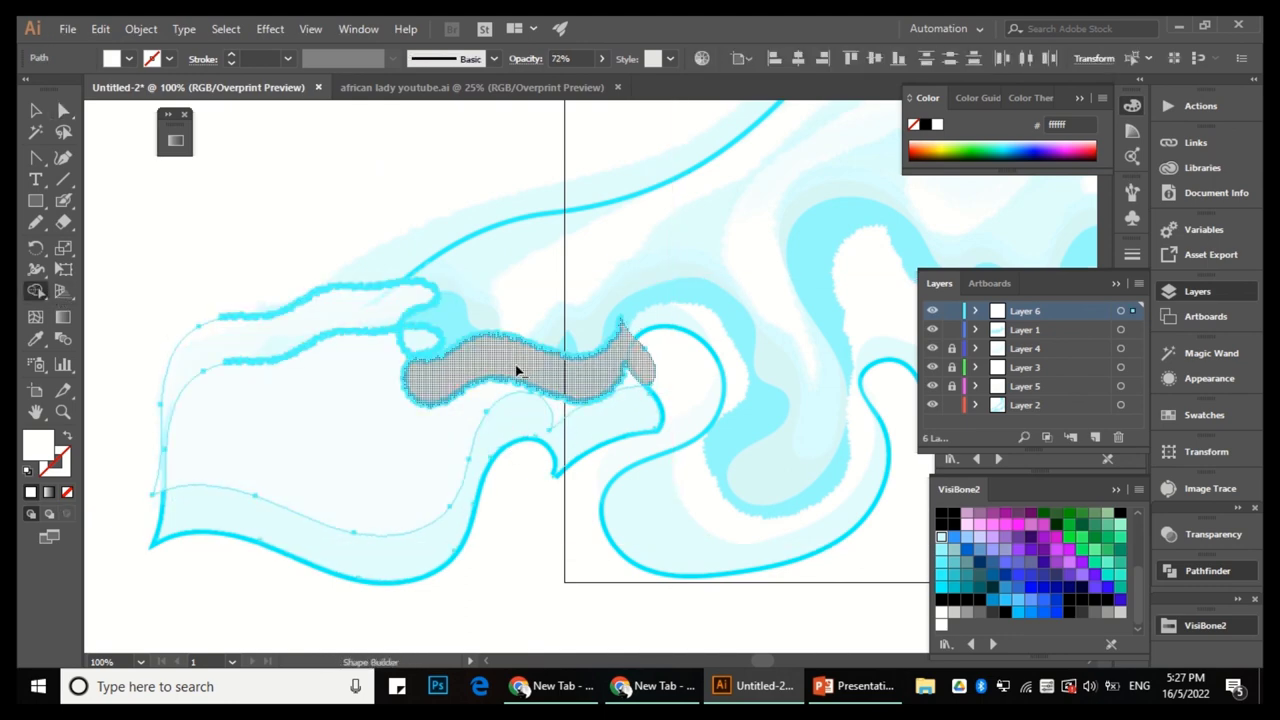
{"action": "scroll", "coordinate": [414, 366], "scroll_direction": "up", "scroll_amount": 2}
{"action": "scroll", "coordinate": [445, 355], "scroll_direction": "down", "scroll_amount": 2}
{"action": "key", "text": "a"}
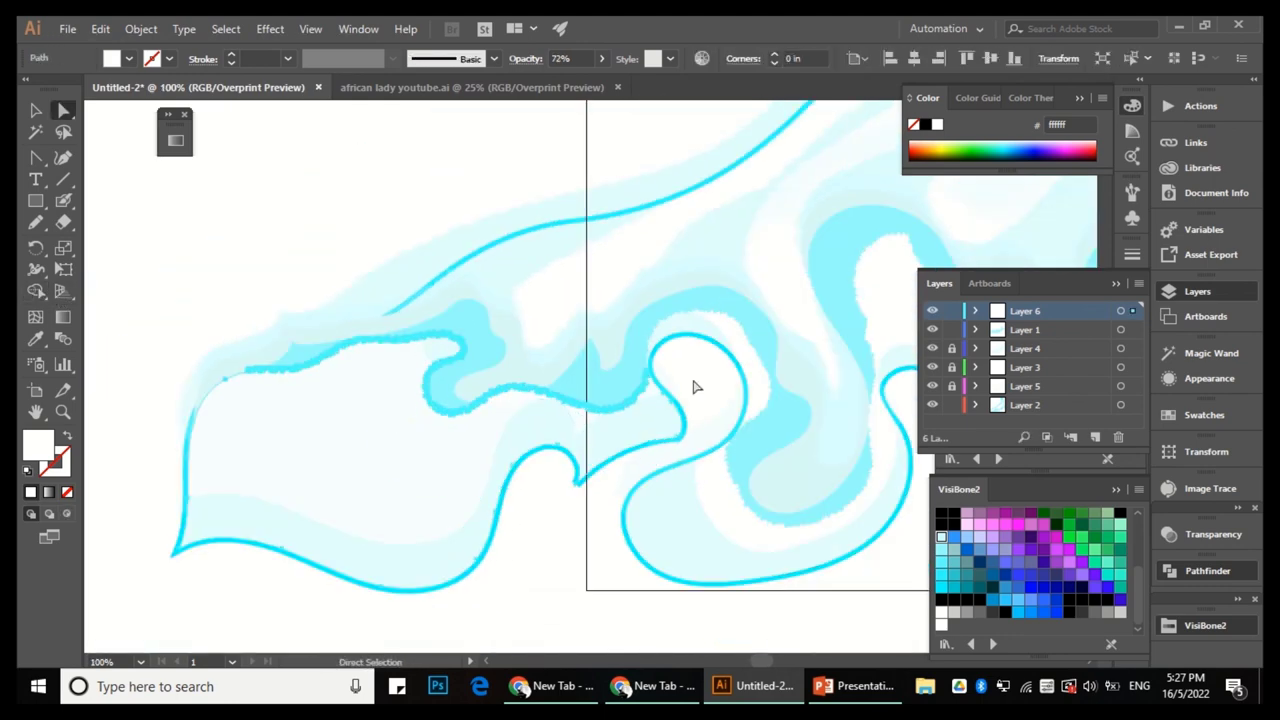
Select the whole dress outline on Layer 2 and set its stroke to cyan 00ffff at 7 pt.
{"action": "scroll", "coordinate": [678, 404], "scroll_direction": "up", "scroll_amount": 2}
{"action": "scroll", "coordinate": [669, 363], "scroll_direction": "down", "scroll_amount": 4}
{"action": "scroll", "coordinate": [626, 229], "scroll_direction": "up", "scroll_amount": 1}
{"action": "left_click", "coordinate": [597, 209], "text": "alt"}
{"action": "scroll", "coordinate": [157, 448], "scroll_direction": "down", "scroll_amount": 2}
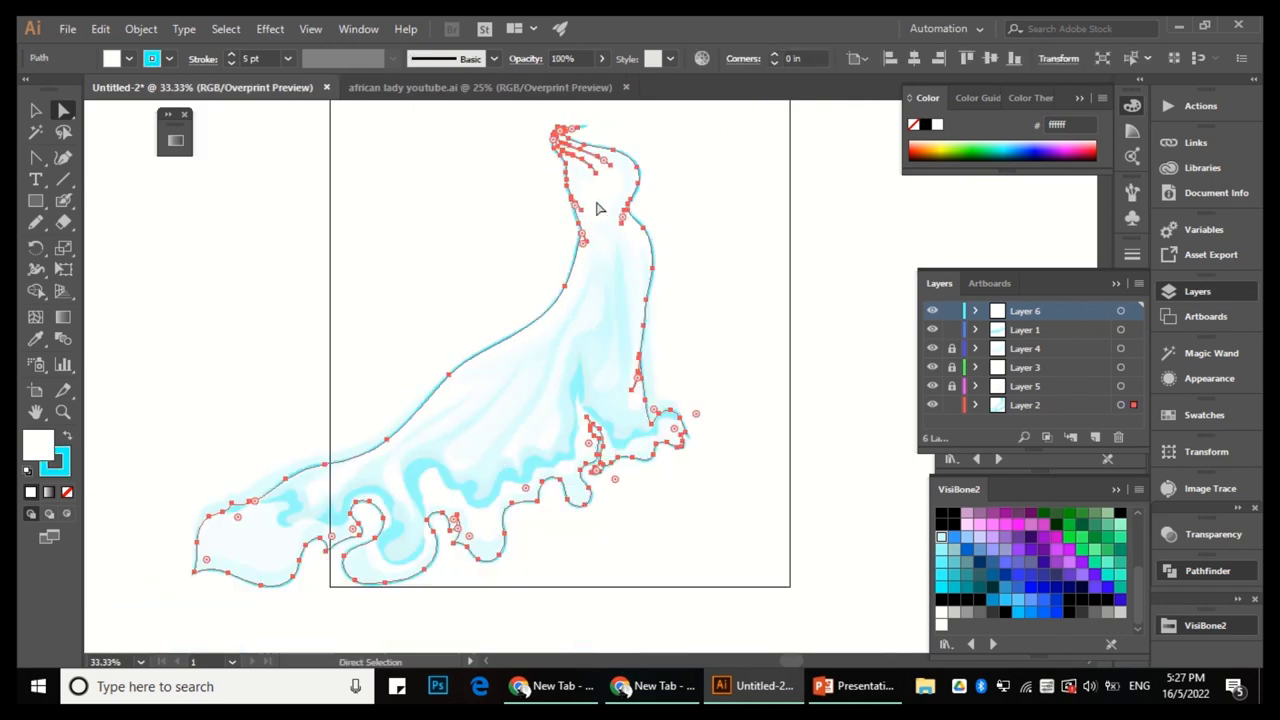
{"action": "scroll", "coordinate": [745, 320], "scroll_direction": "up", "scroll_amount": 2}
{"action": "scroll", "coordinate": [780, 332], "scroll_direction": "down", "scroll_amount": 2}
{"action": "left_click", "coordinate": [947, 591]}
{"action": "left_click", "coordinate": [287, 58]}
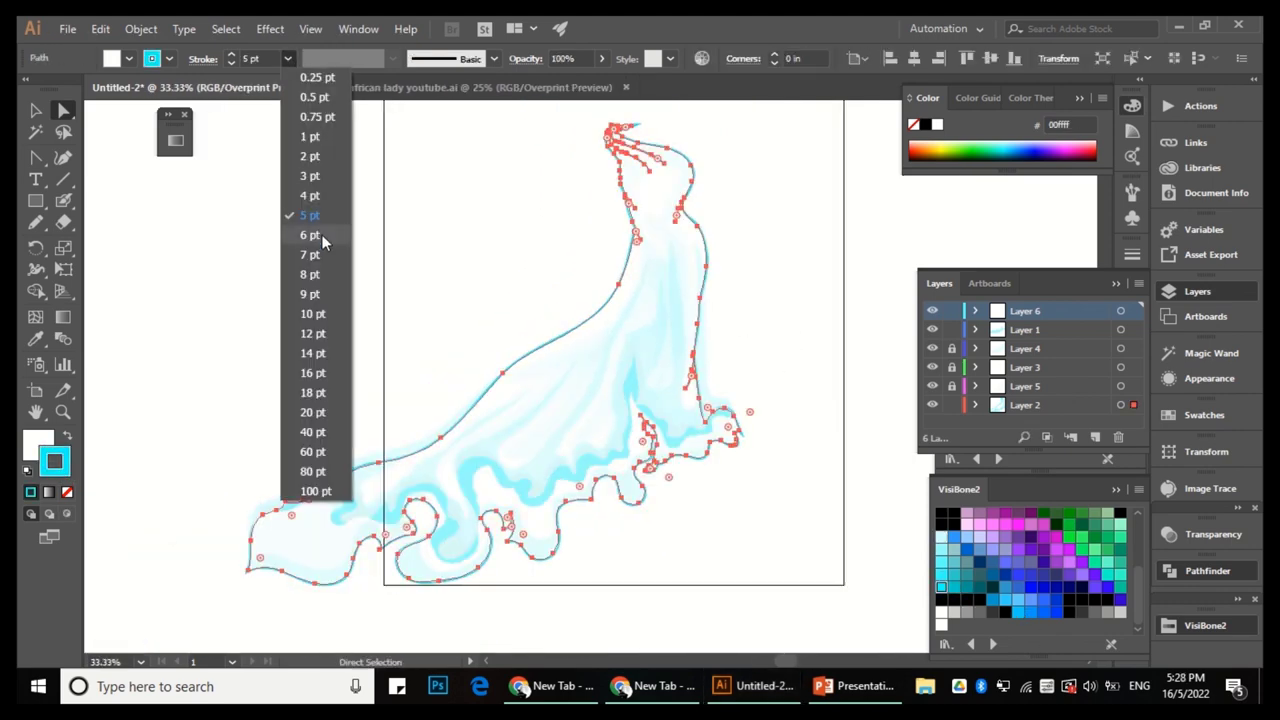
{"action": "left_click", "coordinate": [300, 322]}
{"action": "left_click", "coordinate": [743, 305]}
Trim the shadow shape covering the outline at the train's tip and select the 31% opacity pale cyan shape there.
{"action": "key", "text": "v"}
{"action": "scroll", "coordinate": [285, 560], "scroll_direction": "up", "scroll_amount": 5}
{"action": "key", "text": "a"}
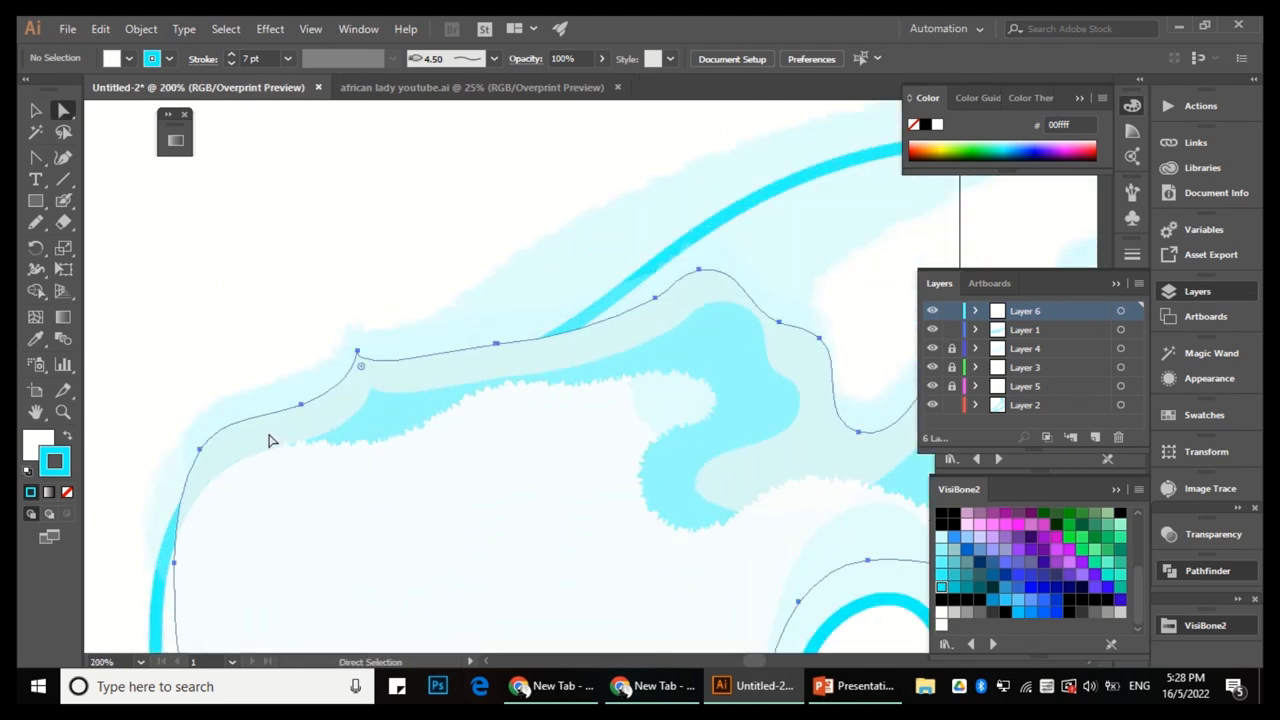
{"action": "key", "text": "a"}
{"action": "left_click", "coordinate": [390, 307]}
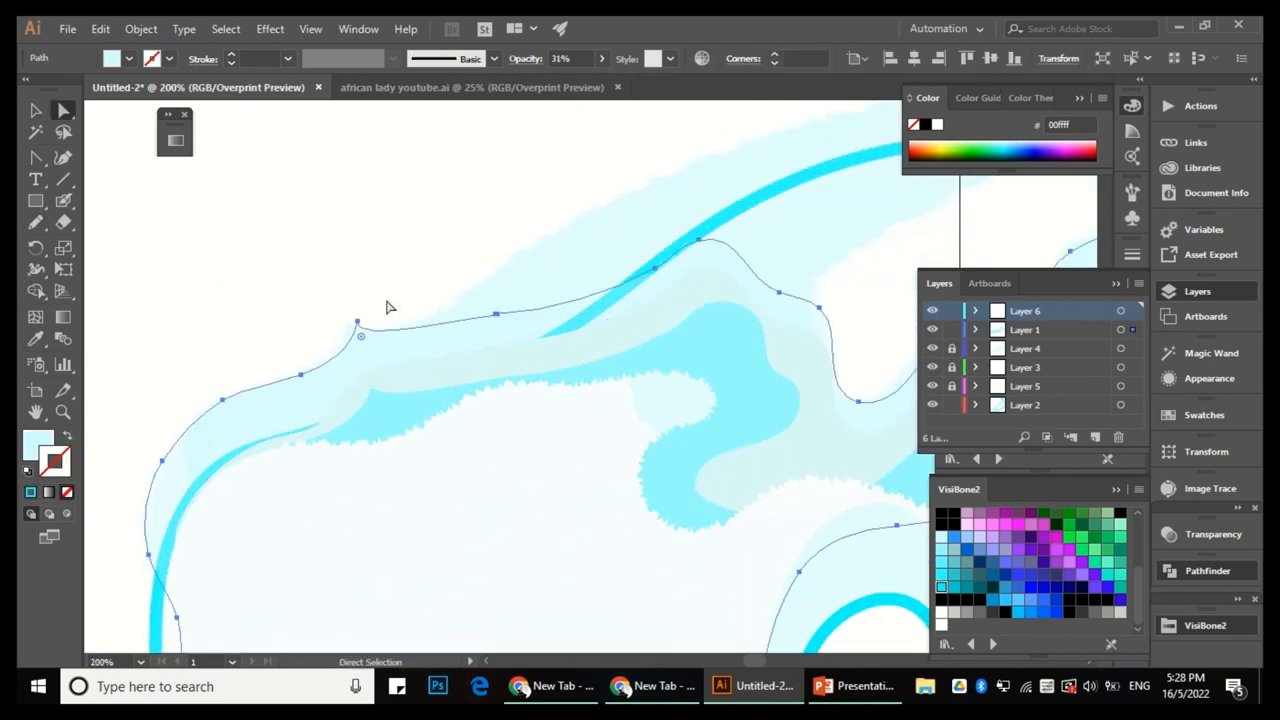
Select the white 72% opacity highlight that runs along the dress's hem.
{"action": "key", "text": "ctrl+0"}
{"action": "key", "text": "a"}
{"action": "scroll", "coordinate": [457, 423], "scroll_direction": "up", "scroll_amount": 4}
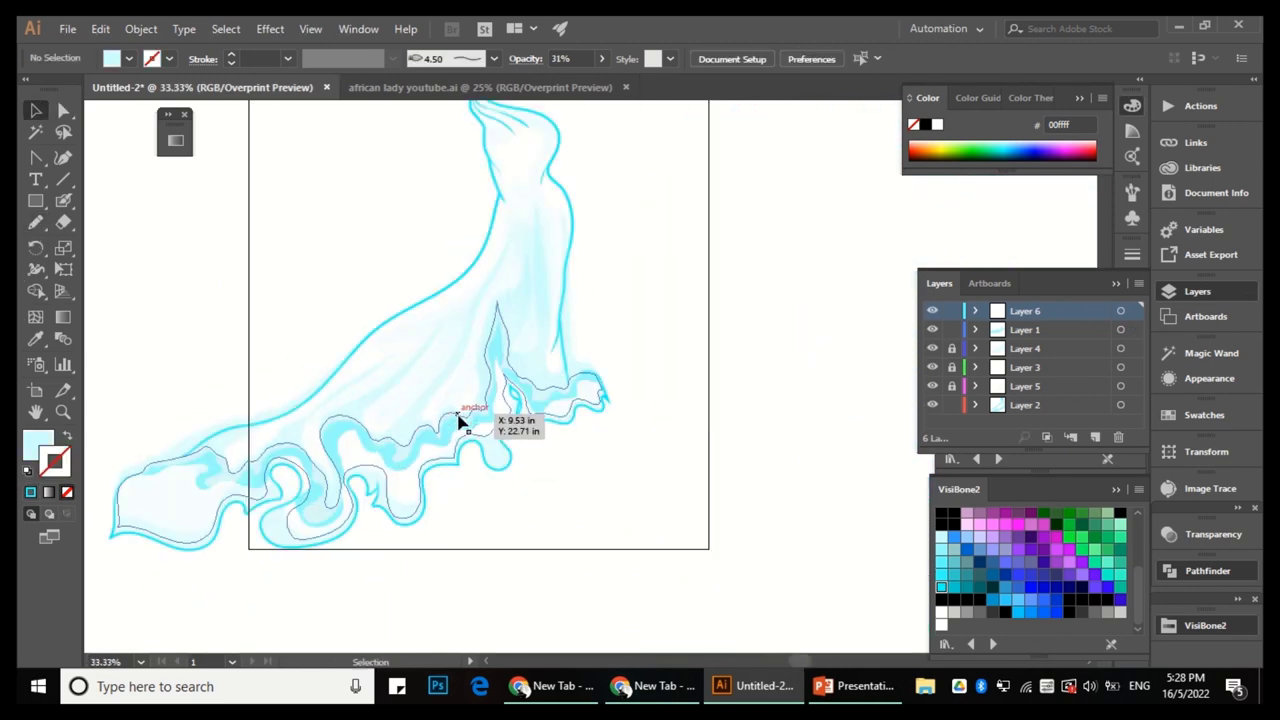
{"action": "scroll", "coordinate": [516, 538], "scroll_direction": "down", "scroll_amount": 2}
{"action": "scroll", "coordinate": [516, 538], "scroll_direction": "down", "scroll_amount": 3}
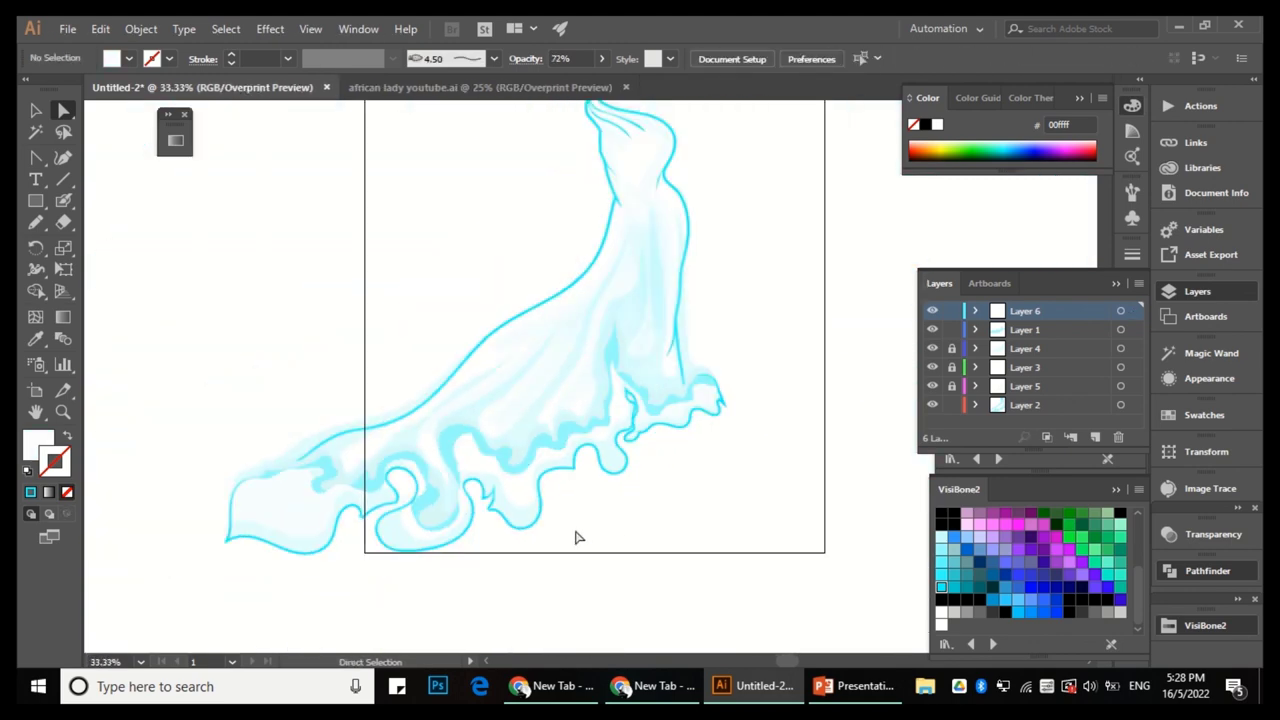
{"action": "key", "text": "v"}
{"action": "scroll", "coordinate": [650, 420], "scroll_direction": "up", "scroll_amount": 4}
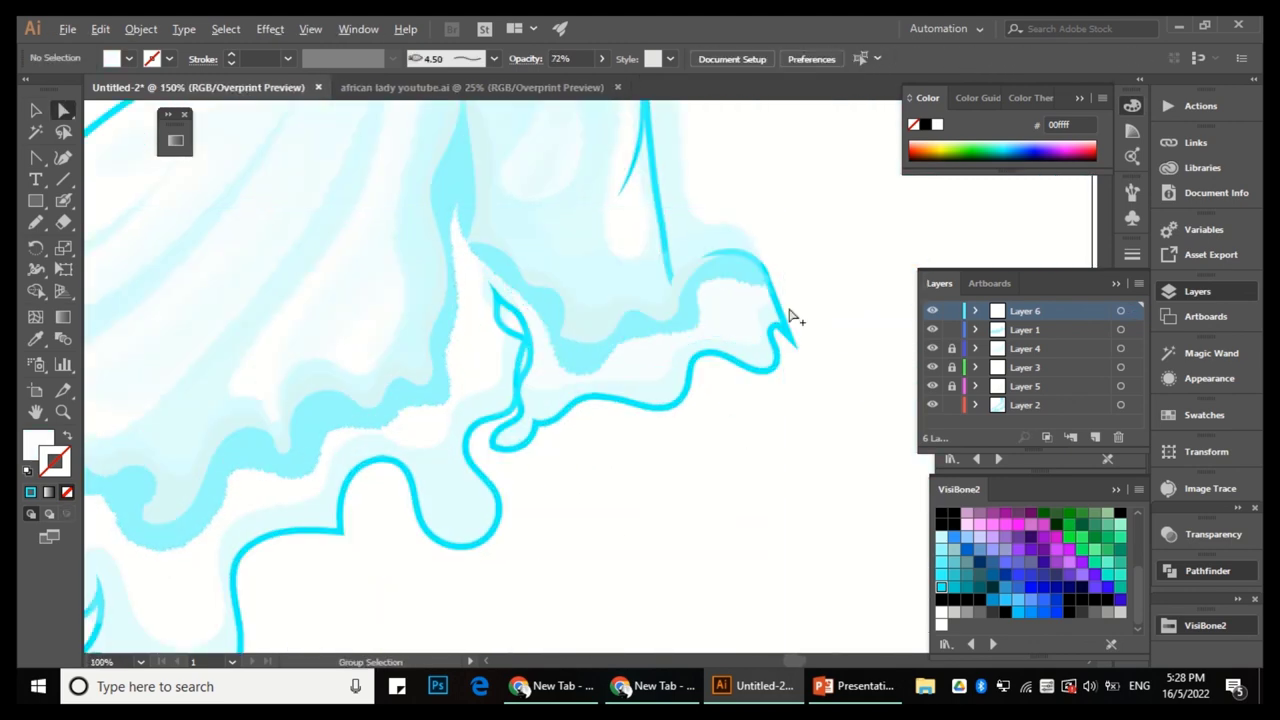
{"action": "left_click", "coordinate": [789, 317]}
{"action": "scroll", "coordinate": [789, 317], "scroll_direction": "up", "scroll_amount": 2}
{"action": "scroll", "coordinate": [640, 434], "scroll_direction": "down", "scroll_amount": 6}
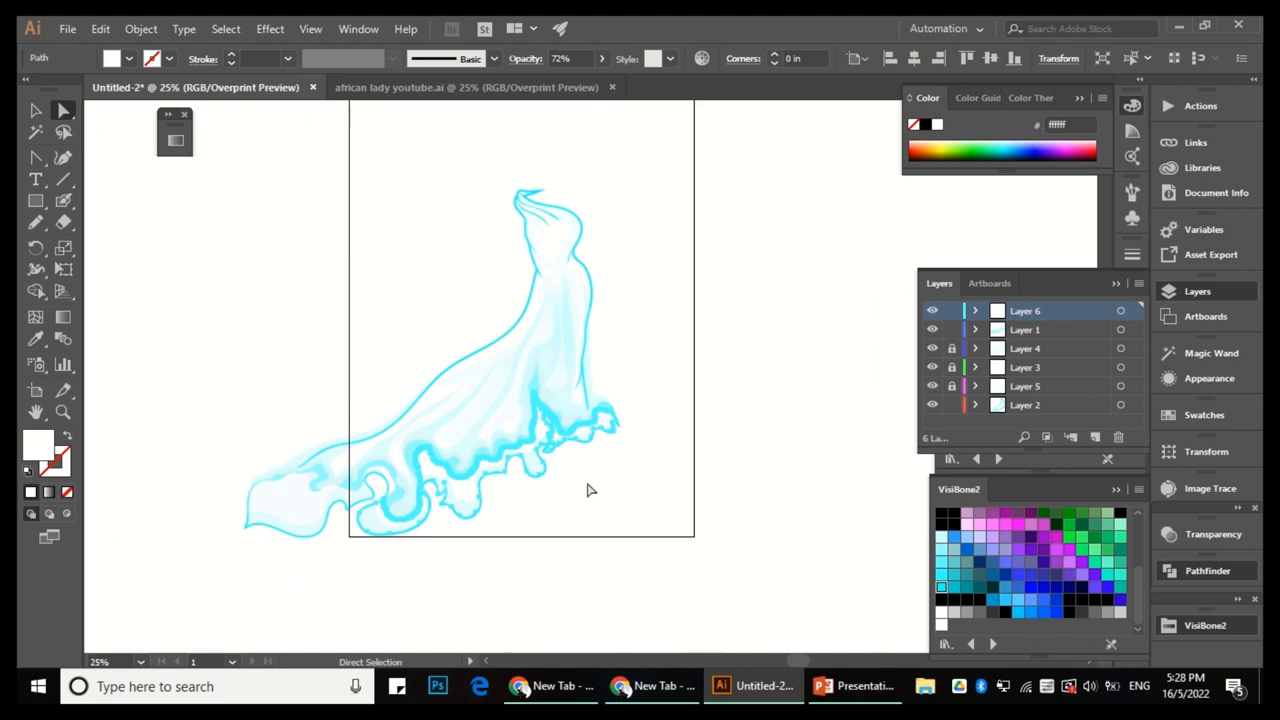
{"action": "scroll", "coordinate": [588, 490], "scroll_direction": "up", "scroll_amount": 8}
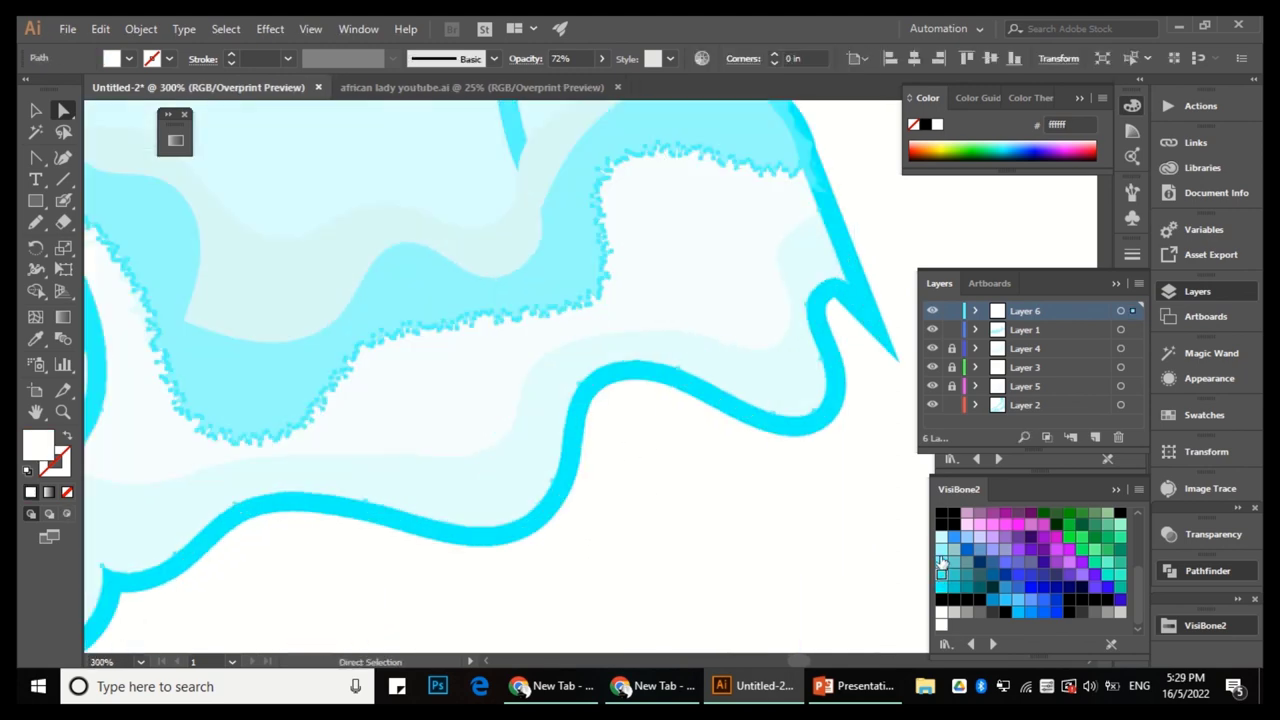
Recolour the pale band along the hem's lower edge with a light cyan swatch and select the dress outline.
{"action": "scroll", "coordinate": [714, 466], "scroll_direction": "down", "scroll_amount": 6}
{"action": "scroll", "coordinate": [706, 457], "scroll_direction": "up", "scroll_amount": 4}
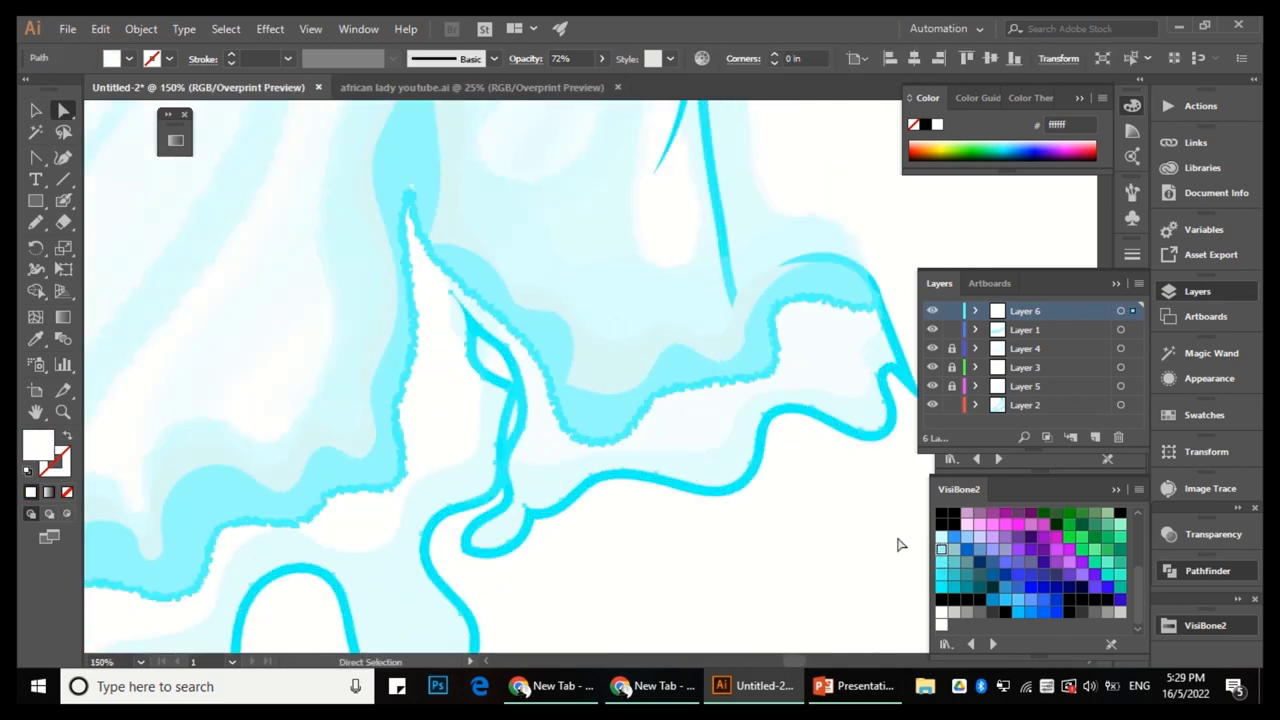
{"action": "scroll", "coordinate": [757, 329], "scroll_direction": "down", "scroll_amount": 4}
{"action": "scroll", "coordinate": [597, 405], "scroll_direction": "up", "scroll_amount": 1}
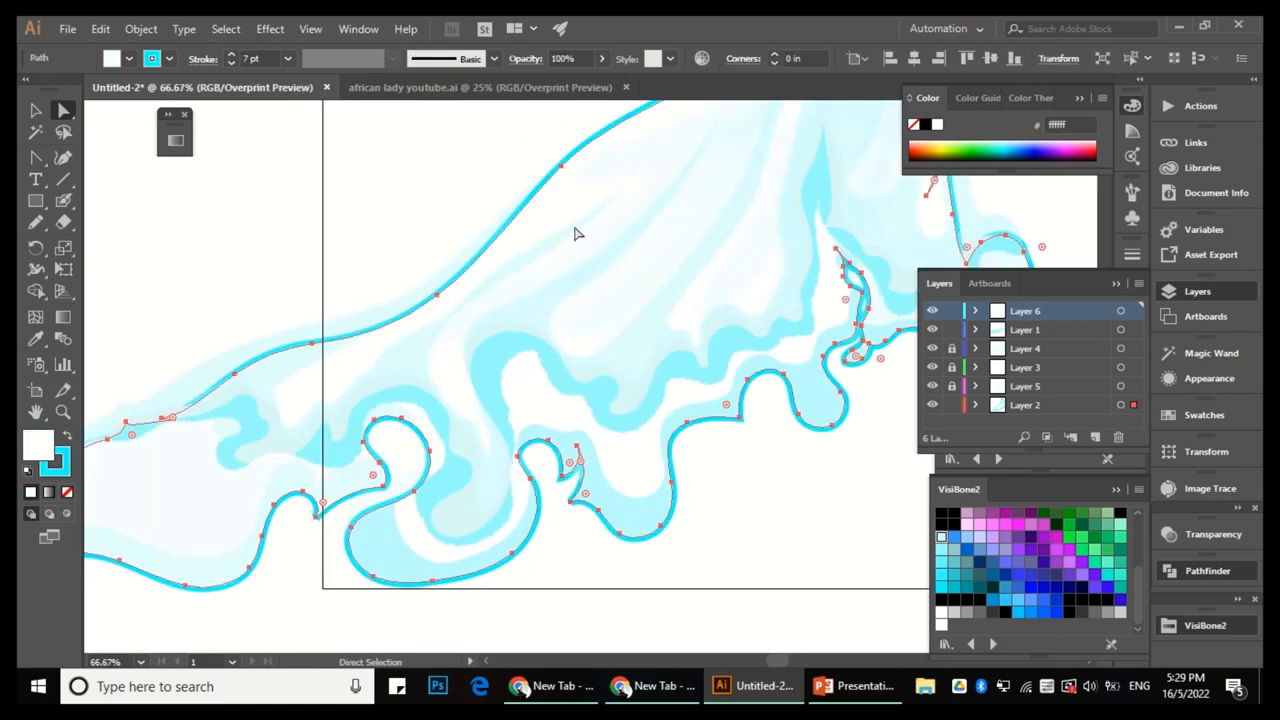
Expand the appearance of the 7 pt cyan dress outline into a filled shape.
{"action": "left_click", "coordinate": [141, 29]}
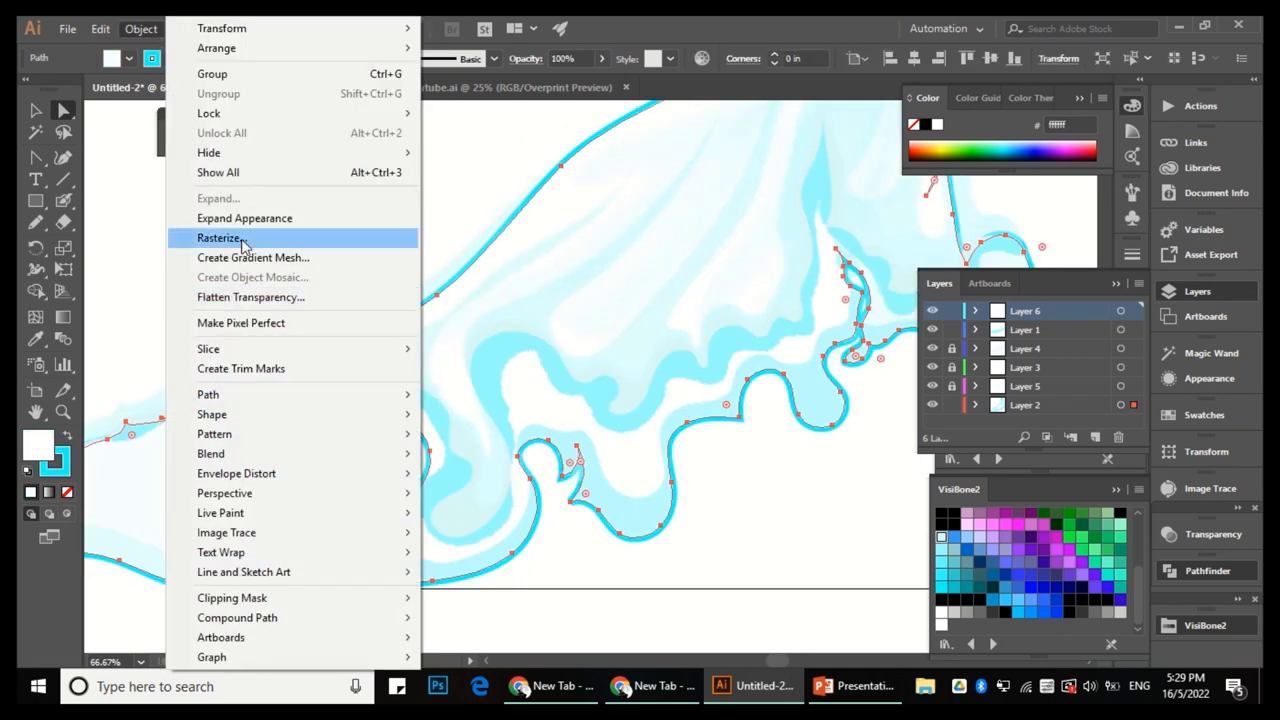
{"action": "left_click", "coordinate": [238, 218]}
{"action": "scroll", "coordinate": [582, 515], "scroll_direction": "up", "scroll_amount": 2}
Thicken the expanded outline with the Pencil tool along the train's lower edge and over the curled fold.
{"action": "key", "text": "n"}
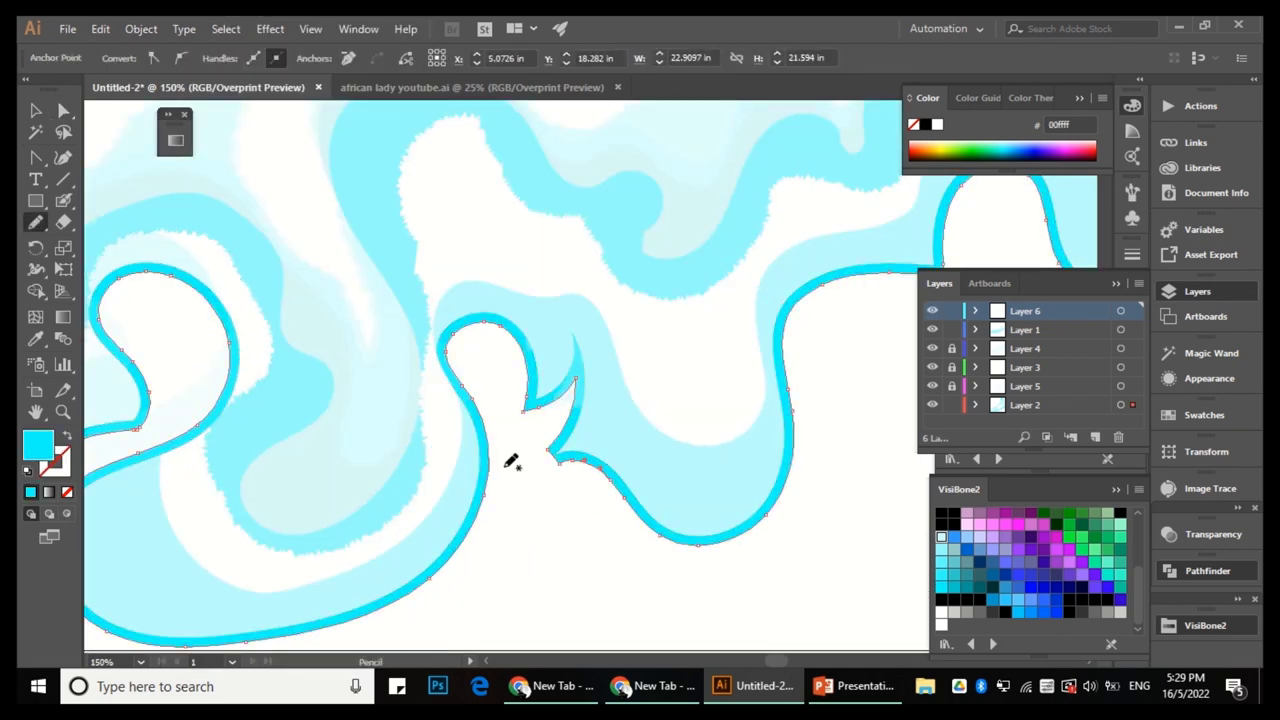
{"action": "scroll", "coordinate": [563, 465], "scroll_direction": "down", "scroll_amount": 2}
{"action": "scroll", "coordinate": [594, 523], "scroll_direction": "up", "scroll_amount": 3}
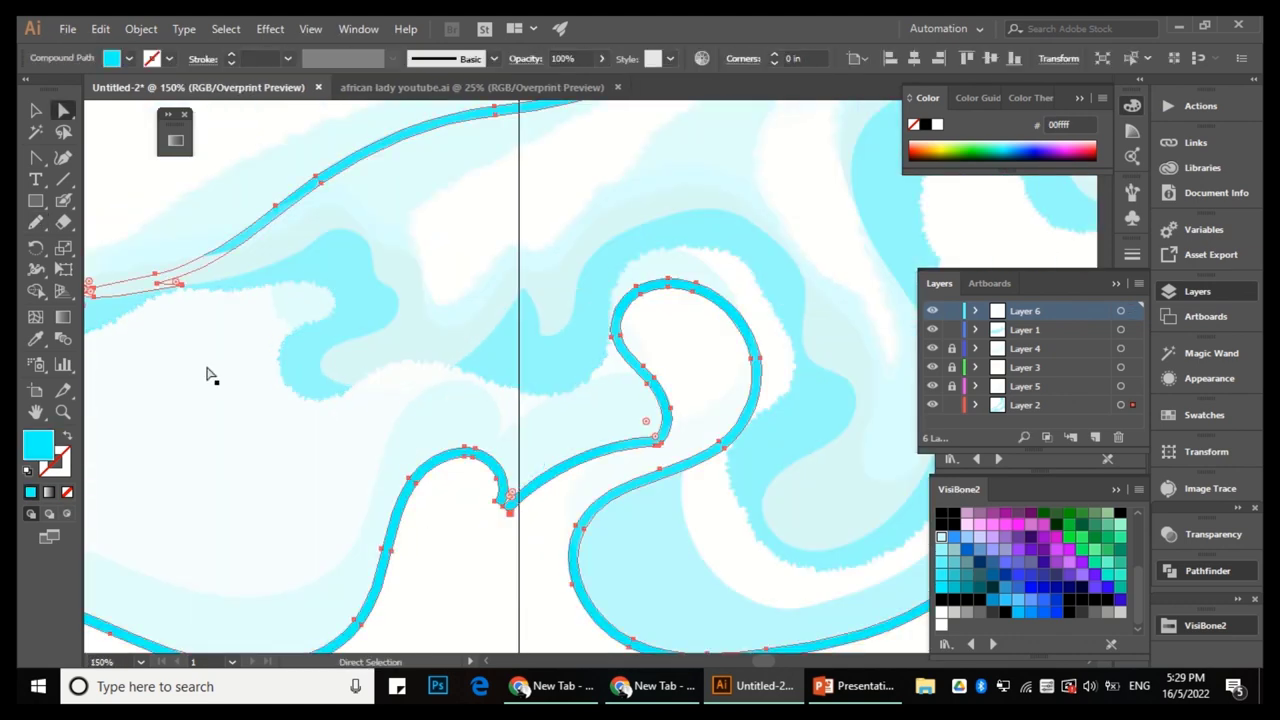
{"action": "scroll", "coordinate": [510, 487], "scroll_direction": "down", "scroll_amount": 3}
{"action": "scroll", "coordinate": [654, 371], "scroll_direction": "up", "scroll_amount": 2}
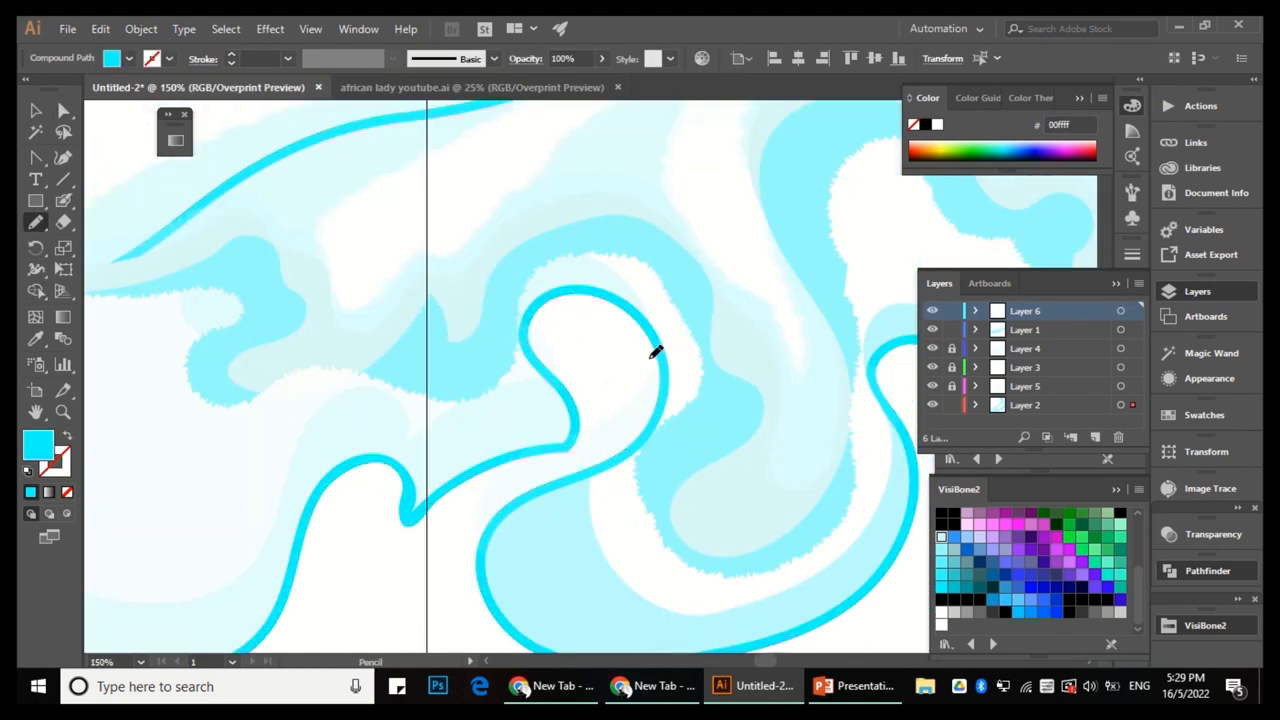
{"action": "scroll", "coordinate": [651, 337], "scroll_direction": "down", "scroll_amount": 3}
{"action": "scroll", "coordinate": [264, 444], "scroll_direction": "up", "scroll_amount": 2}
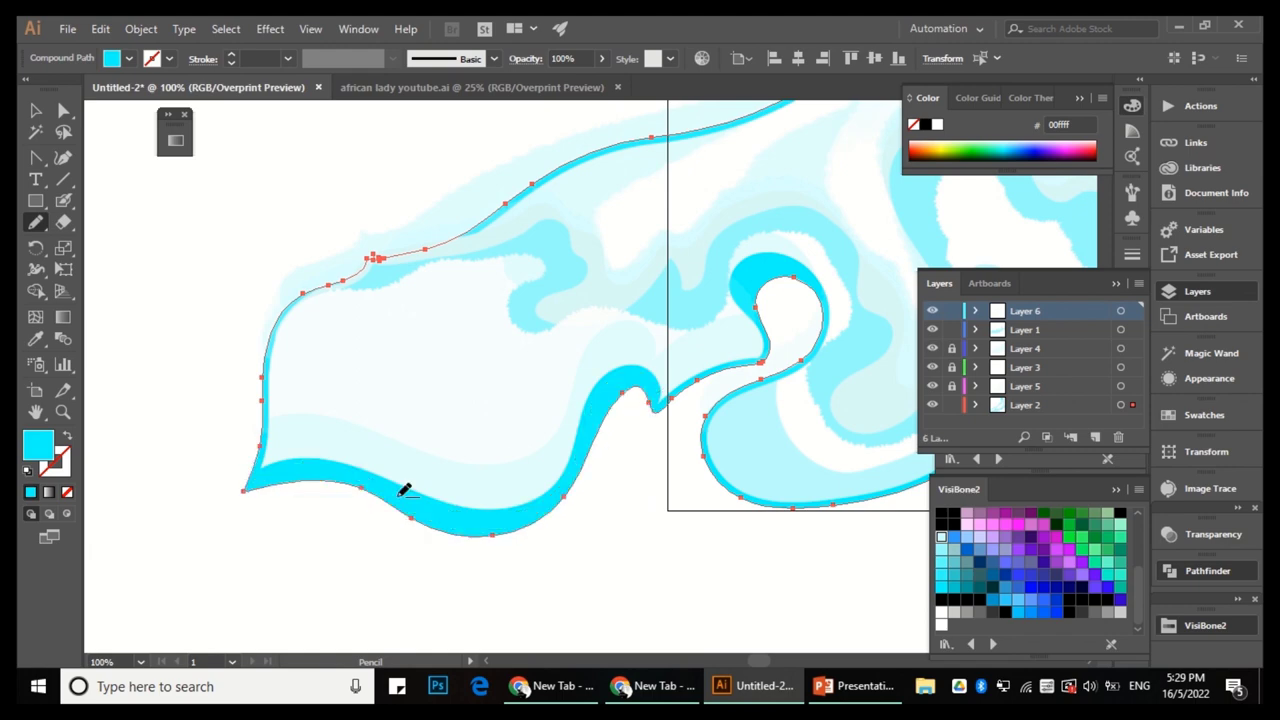
{"action": "scroll", "coordinate": [513, 452], "scroll_direction": "down", "scroll_amount": 1}
{"action": "scroll", "coordinate": [429, 466], "scroll_direction": "up", "scroll_amount": 1}
Thicken the outline with the Pencil tool along the middle hem scallops and beneath the small twisted fold.
{"action": "scroll", "coordinate": [557, 457], "scroll_direction": "up", "scroll_amount": 3}
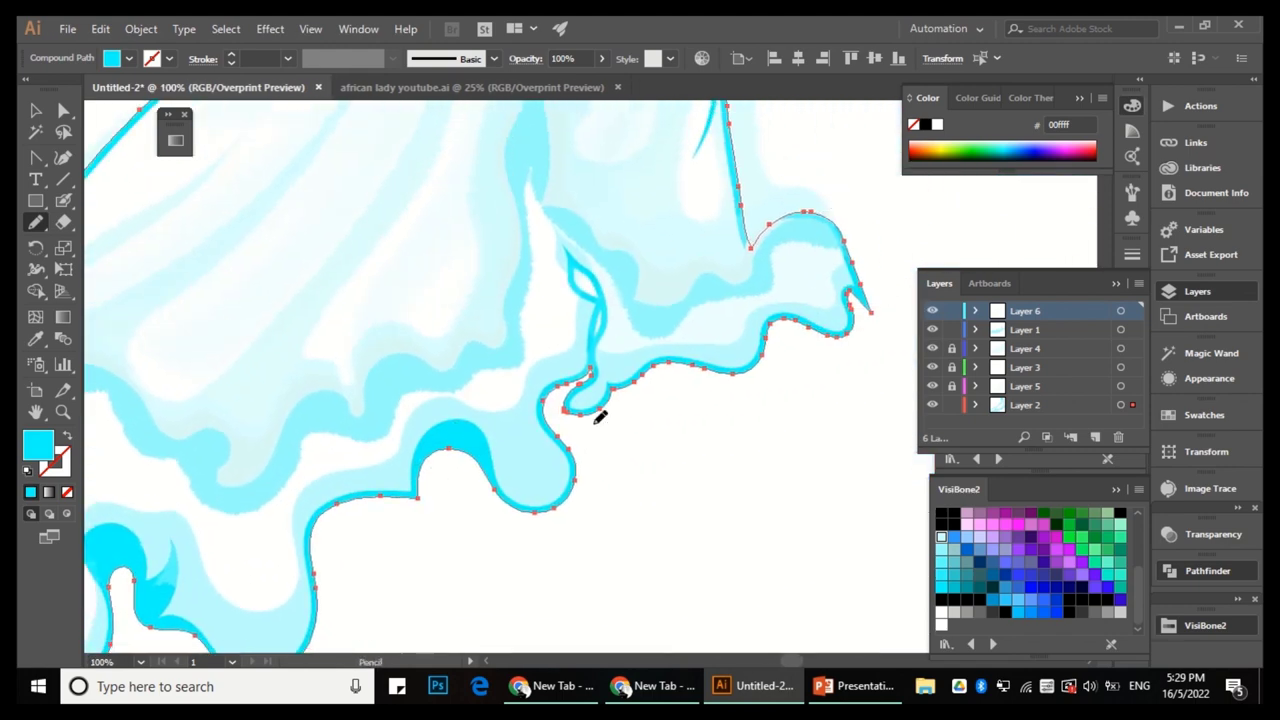
{"action": "scroll", "coordinate": [605, 428], "scroll_direction": "up", "scroll_amount": 2}
{"action": "scroll", "coordinate": [654, 420], "scroll_direction": "down", "scroll_amount": 1}
{"action": "scroll", "coordinate": [528, 449], "scroll_direction": "right", "scroll_amount": 1}
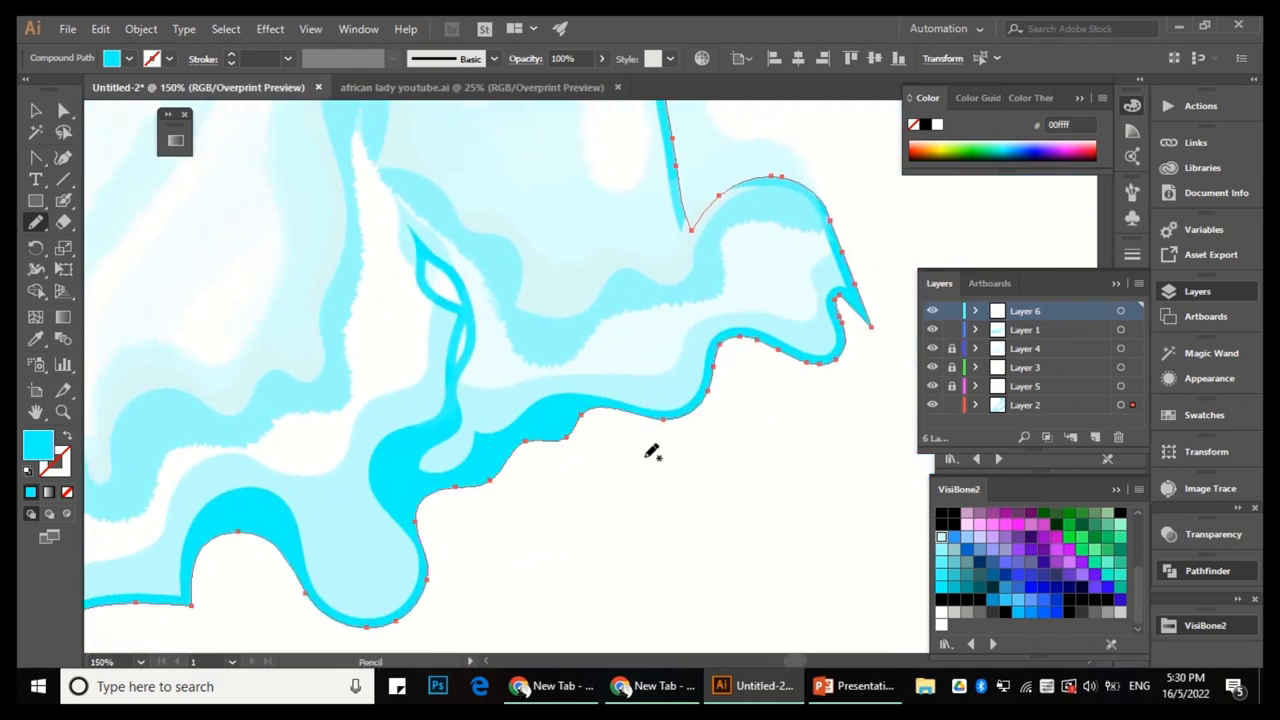
{"action": "scroll", "coordinate": [700, 360], "scroll_direction": "right", "scroll_amount": 2}
Redraw the outline with the Pencil tool to thicken it at the hem's pointed front corner.
{"action": "key", "text": "a"}
{"action": "scroll", "coordinate": [679, 420], "scroll_direction": "up", "scroll_amount": 1}
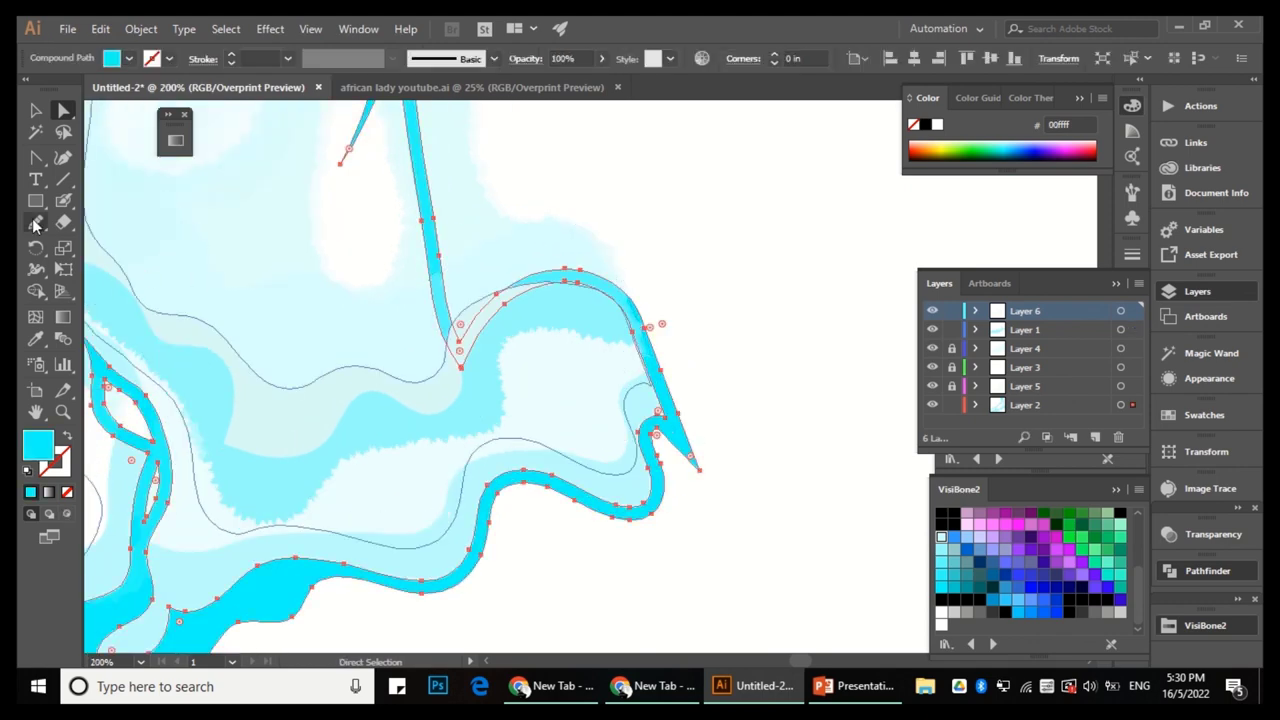
{"action": "key", "text": "n"}
{"action": "scroll", "coordinate": [714, 457], "scroll_direction": "up", "scroll_amount": 1}
{"action": "scroll", "coordinate": [720, 455], "scroll_direction": "down", "scroll_amount": 2}
{"action": "left_click_drag", "start_coordinate": [587, 485], "coordinate": [590, 483]}
{"action": "scroll", "coordinate": [500, 420], "scroll_direction": "left", "scroll_amount": 2}
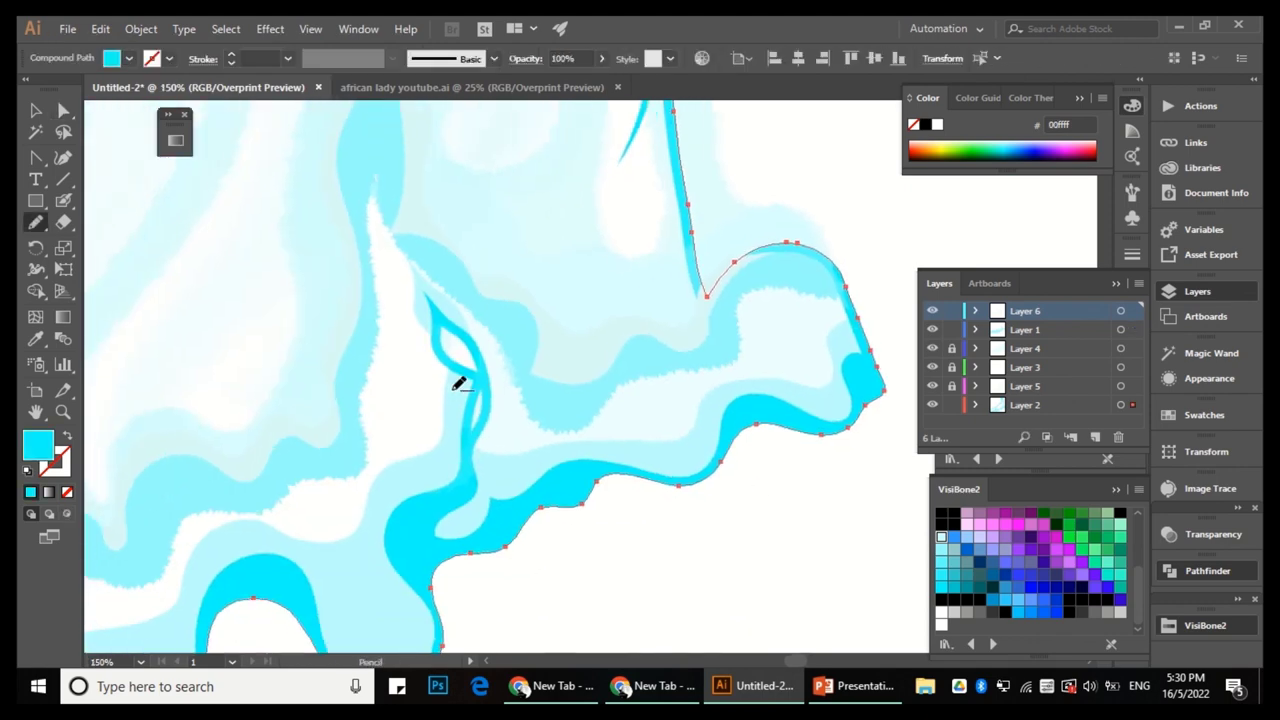
Fill in the gaps of the small twisted fold's outline with solid cyan, then deselect it.
{"action": "scroll", "coordinate": [470, 350], "scroll_direction": "up", "scroll_amount": 2}
{"action": "key", "text": "a"}
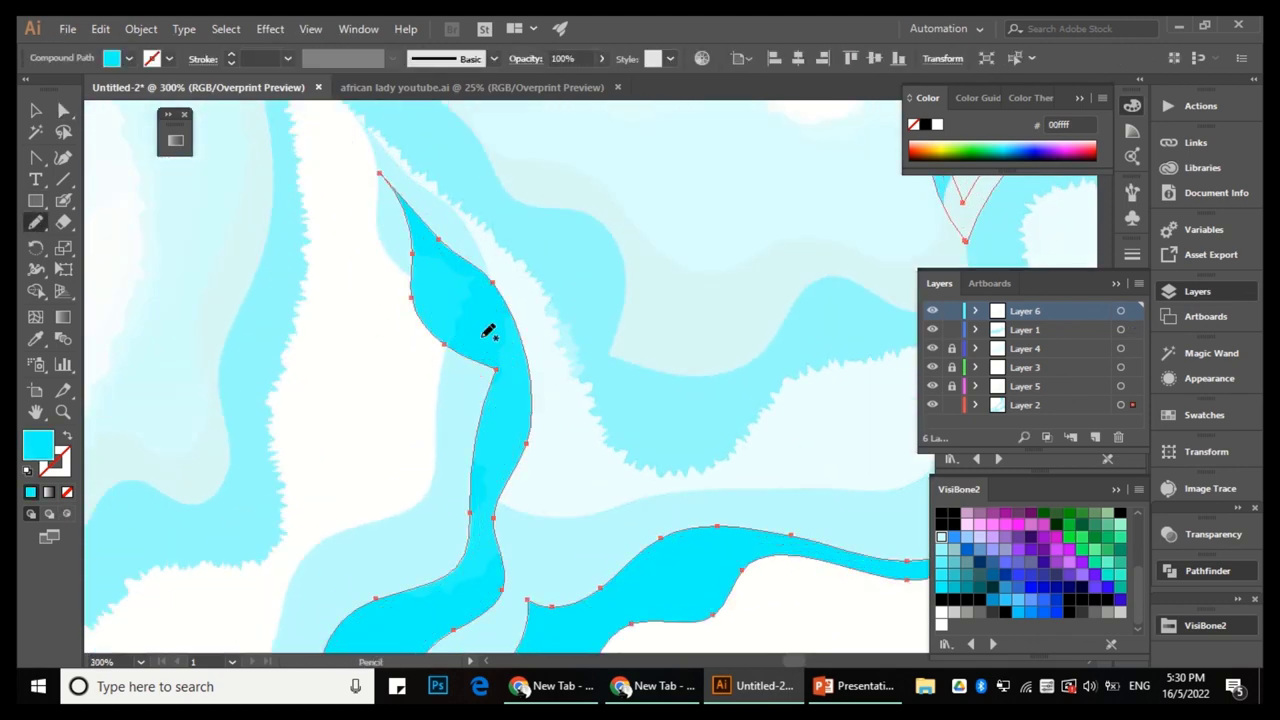
{"action": "key", "text": "a"}
{"action": "key", "text": "ctrl+shift+a"}
Close the broken outline at the dress's shoulder and smooth its outer edge with the Pencil tool.
{"action": "scroll", "coordinate": [555, 423], "scroll_direction": "down", "scroll_amount": 5}
{"action": "scroll", "coordinate": [500, 157], "scroll_direction": "up", "scroll_amount": 5}
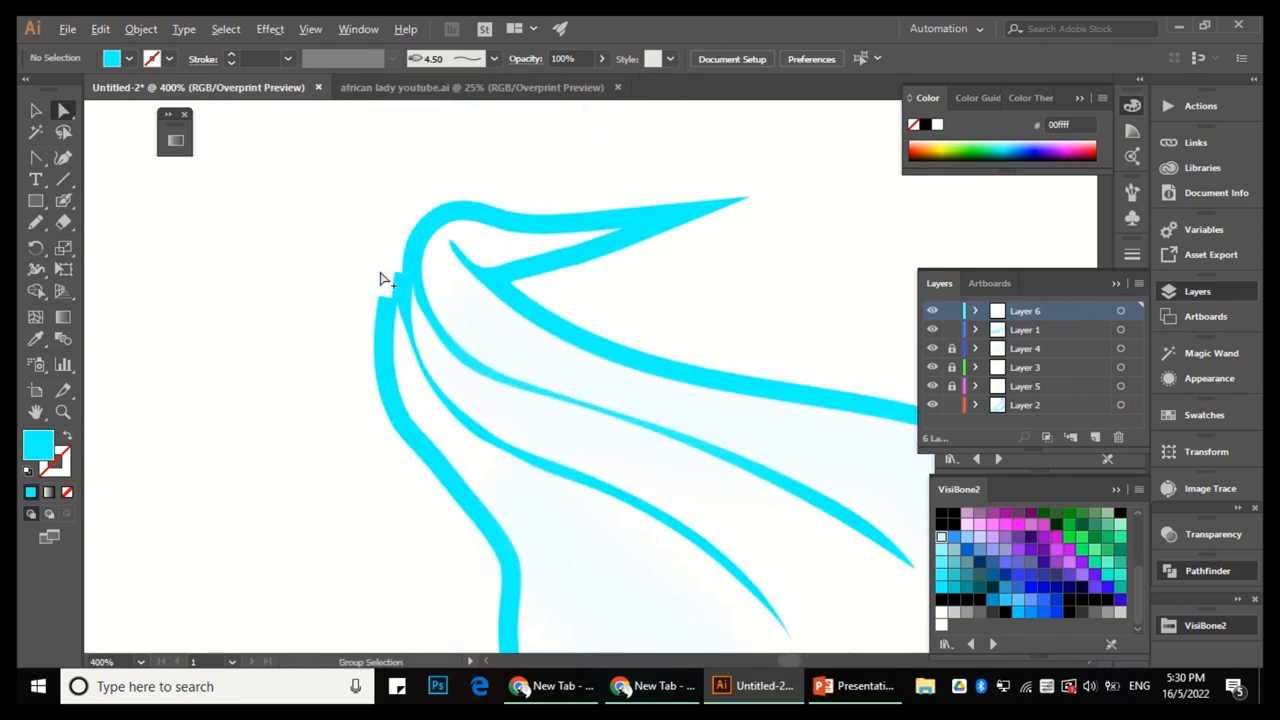
{"action": "left_click", "coordinate": [383, 279]}
{"action": "left_click", "coordinate": [35, 224]}
{"action": "left_click_drag", "start_coordinate": [440, 178], "coordinate": [440, 180]}
{"action": "scroll", "coordinate": [400, 271], "scroll_direction": "down", "scroll_amount": 3}
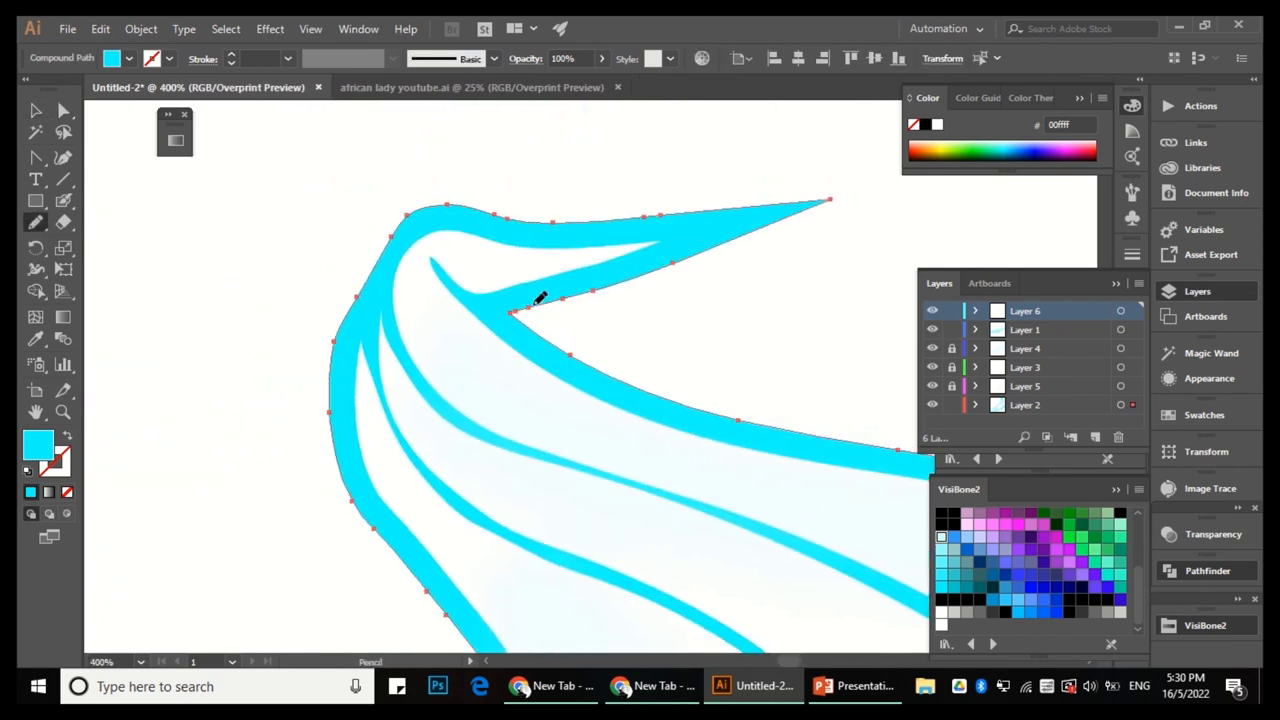
{"action": "scroll", "coordinate": [428, 503], "scroll_direction": "up", "scroll_amount": 2}
Redraw the outline along the bodice's side below the underarm with the Pencil tool.
{"action": "key", "text": "a"}
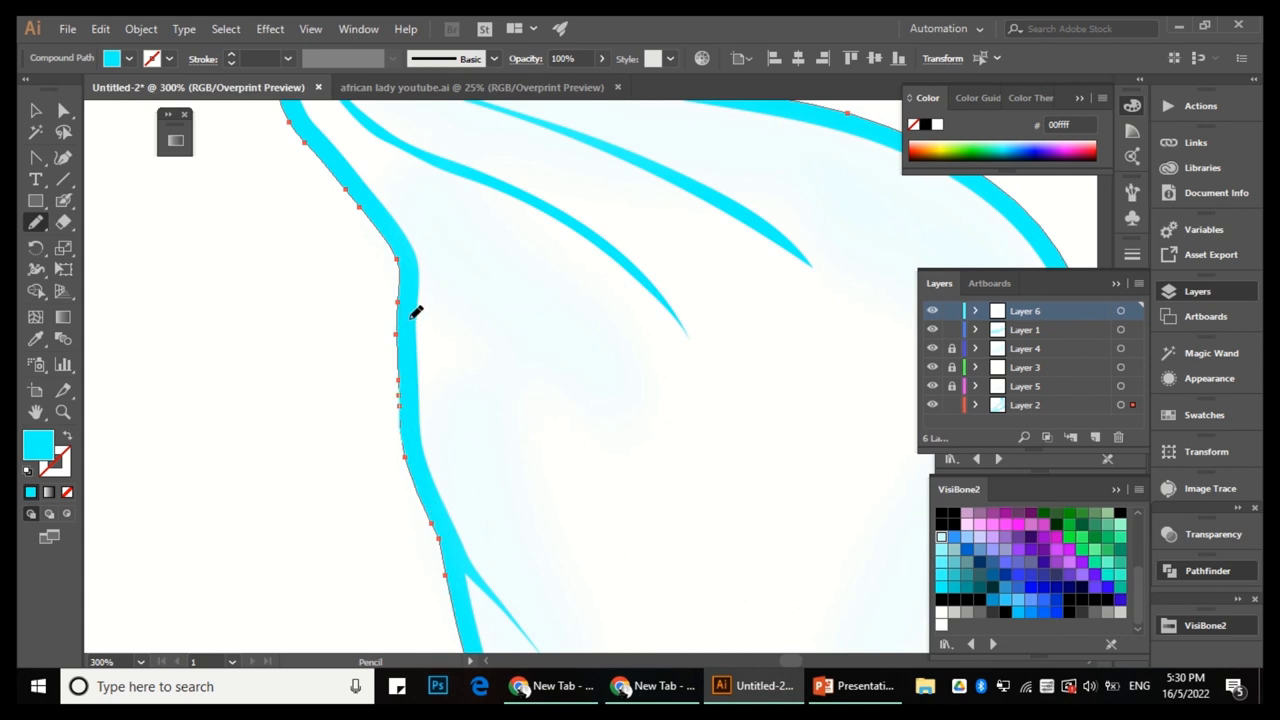
{"action": "scroll", "coordinate": [416, 312], "scroll_direction": "down", "scroll_amount": 2}
{"action": "left_click_drag", "start_coordinate": [419, 380], "coordinate": [421, 308]}
{"action": "scroll", "coordinate": [551, 423], "scroll_direction": "down", "scroll_amount": 3}
{"action": "scroll", "coordinate": [672, 435], "scroll_direction": "up", "scroll_amount": 4}
Reshape the outline where the short fold line branches off at the waist opposite the draped shoulder.
{"action": "key", "text": "a"}
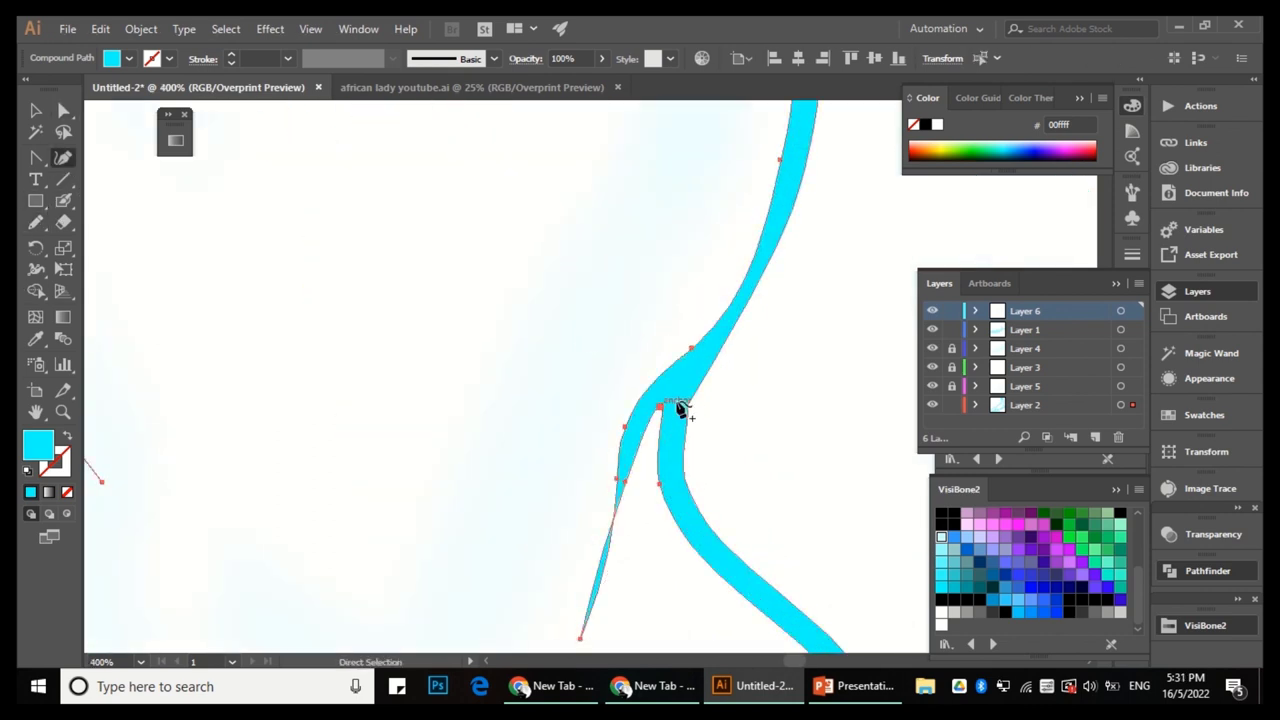
{"action": "scroll", "coordinate": [668, 370], "scroll_direction": "down", "scroll_amount": 2}
{"action": "scroll", "coordinate": [709, 400], "scroll_direction": "up", "scroll_amount": 3}
{"action": "key", "text": "a"}
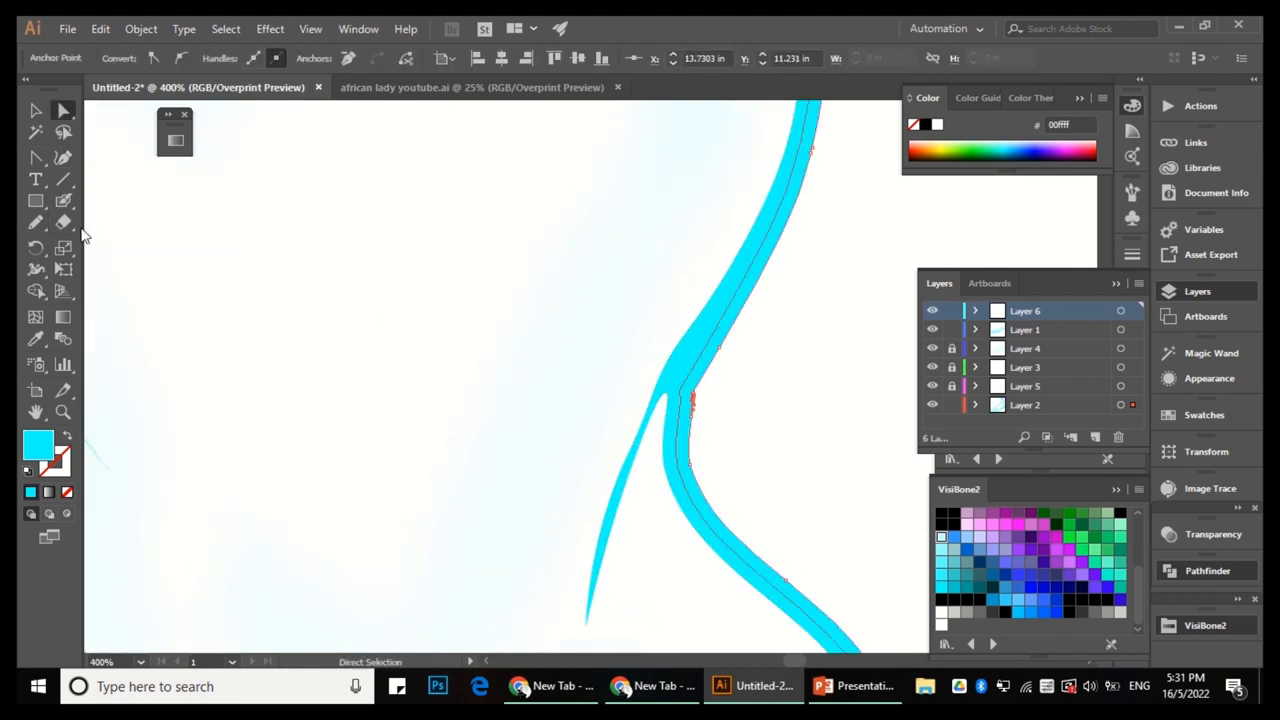
{"action": "key", "text": "a"}
{"action": "scroll", "coordinate": [650, 425], "scroll_direction": "down", "scroll_amount": 1}
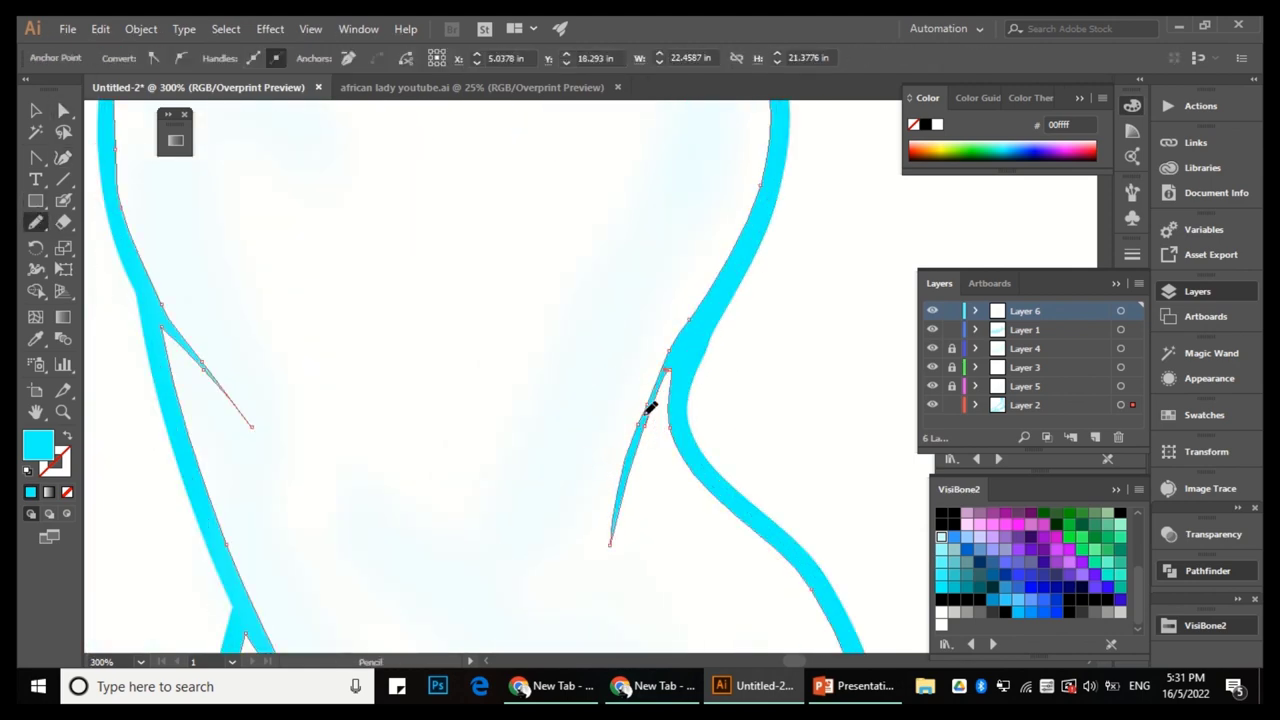
{"action": "scroll", "coordinate": [564, 335], "scroll_direction": "down", "scroll_amount": 2}
Adjust the inner edge of the shoulder outline and its fold lines with the Curvature tool.
{"action": "key", "text": "ctrl+plus"}
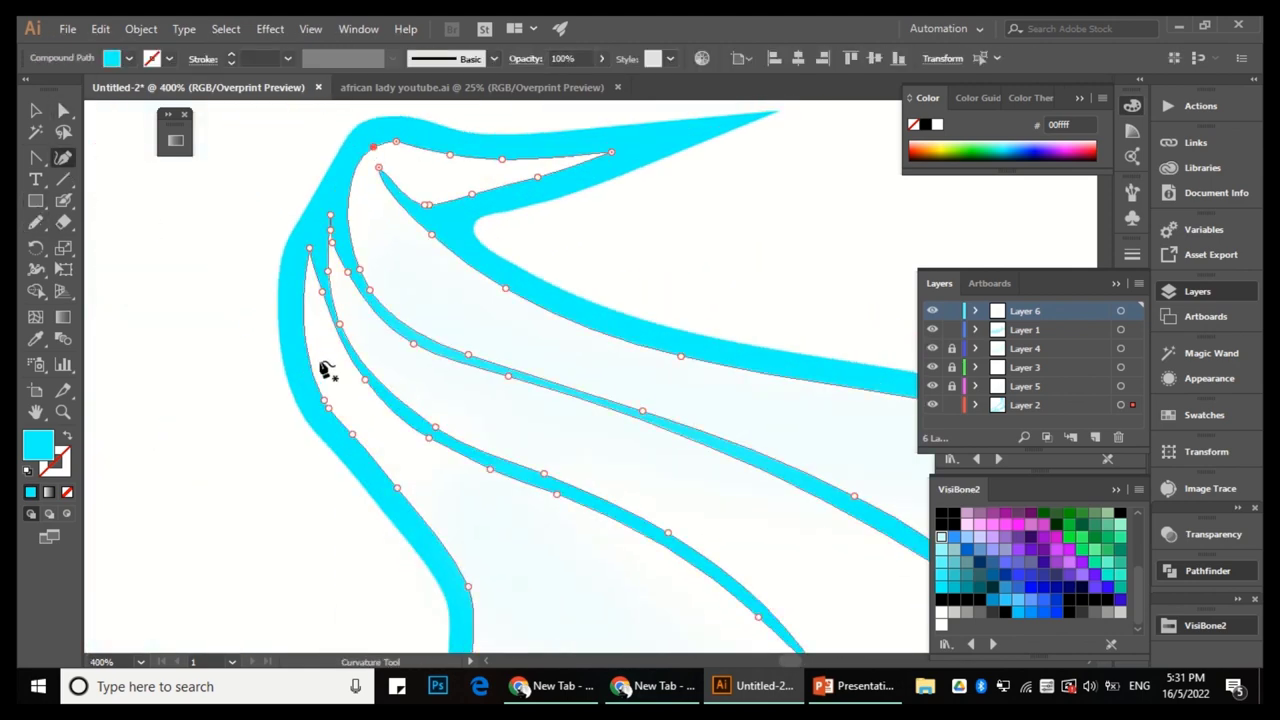
{"action": "key", "text": "ctrl+plus"}
{"action": "key", "text": "shift+grave"}
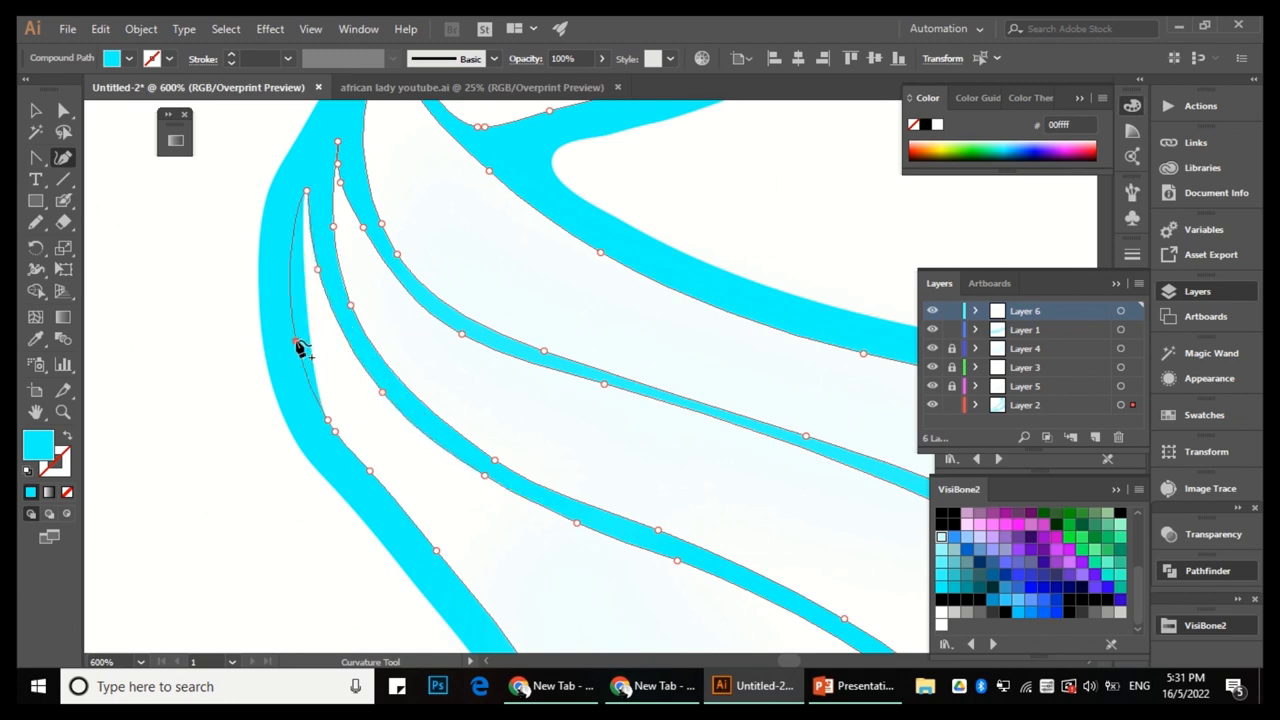
{"action": "scroll", "coordinate": [560, 417], "scroll_direction": "down", "scroll_amount": 3}
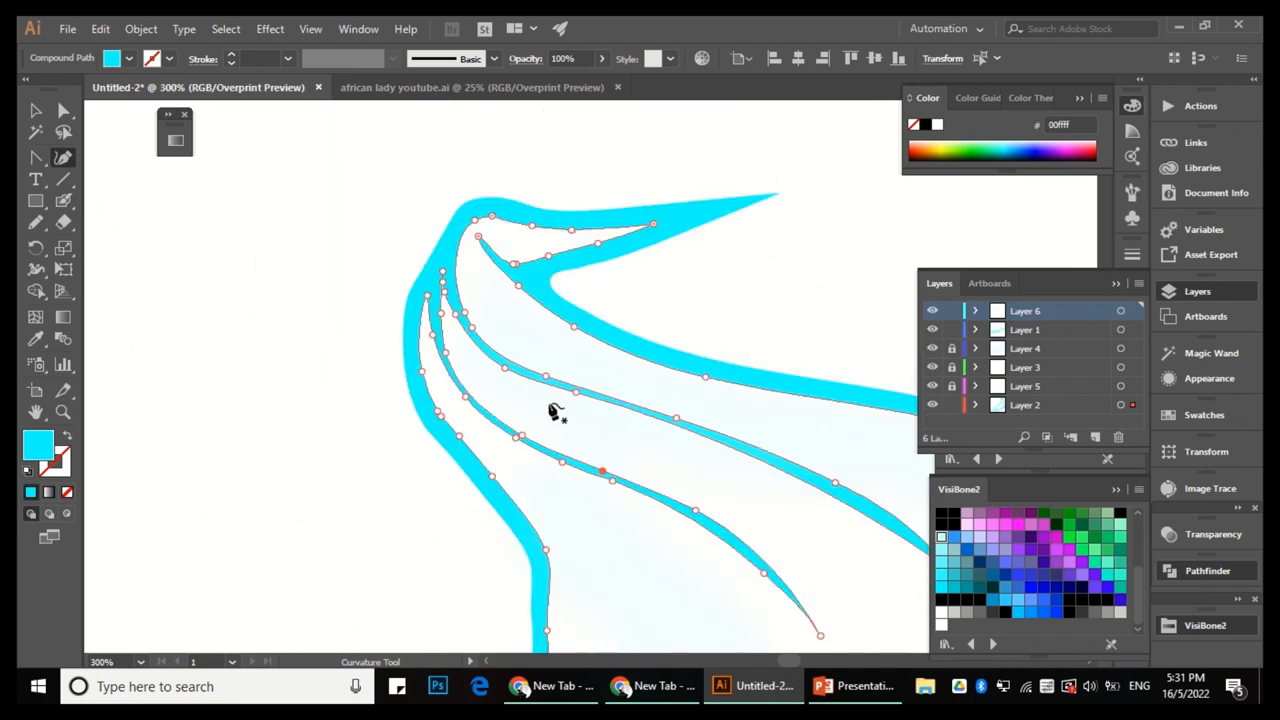
{"action": "scroll", "coordinate": [431, 366], "scroll_direction": "up", "scroll_amount": 1}
{"action": "scroll", "coordinate": [355, 263], "scroll_direction": "down", "scroll_amount": 2}
{"action": "scroll", "coordinate": [574, 251], "scroll_direction": "down", "scroll_amount": 3}
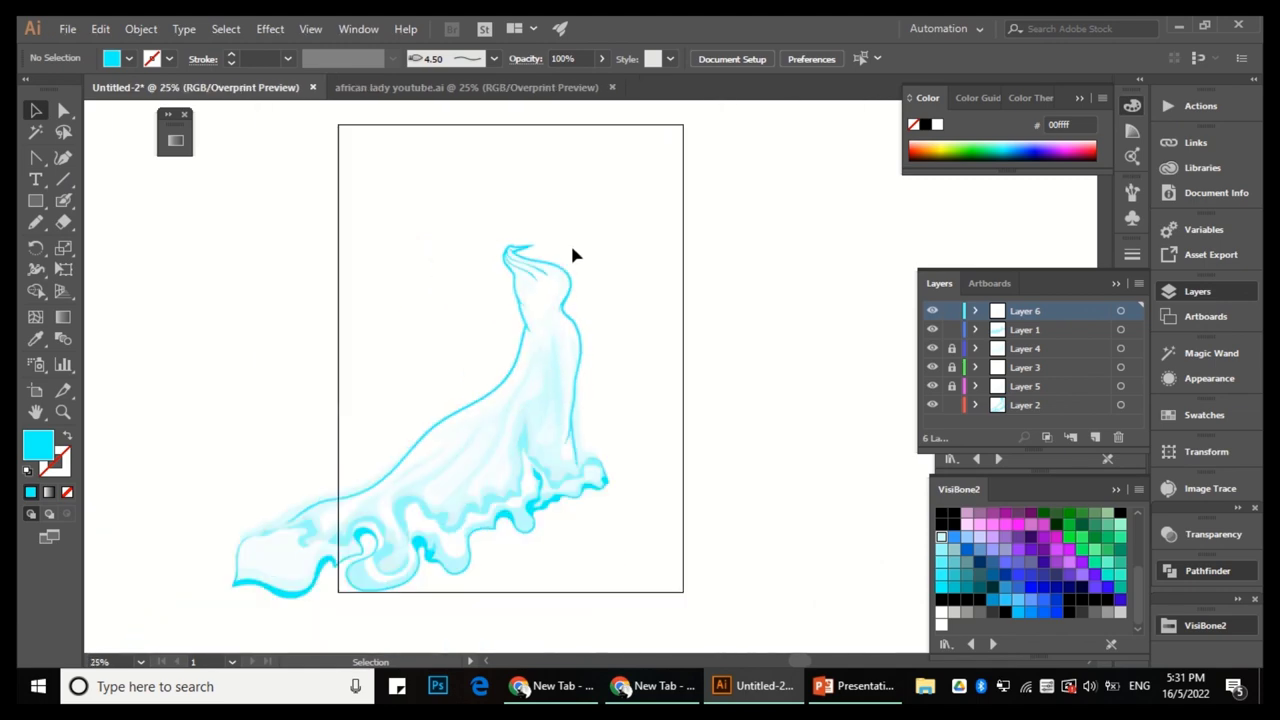
Unlock all the layers, then select and copy the entire dress artwork.
{"action": "scroll", "coordinate": [574, 286], "scroll_direction": "up", "scroll_amount": 3}
{"action": "key", "text": "a"}
{"action": "scroll", "coordinate": [590, 270], "scroll_direction": "down", "scroll_amount": 2}
{"action": "scroll", "coordinate": [590, 270], "scroll_direction": "down", "scroll_amount": 2}
{"action": "key", "text": "v"}
{"action": "scroll", "coordinate": [651, 277], "scroll_direction": "up", "scroll_amount": 3}
{"action": "scroll", "coordinate": [651, 277], "scroll_direction": "down", "scroll_amount": 1}
{"action": "scroll", "coordinate": [708, 324], "scroll_direction": "down", "scroll_amount": 2}
{"action": "key", "text": "ctrl+a"}
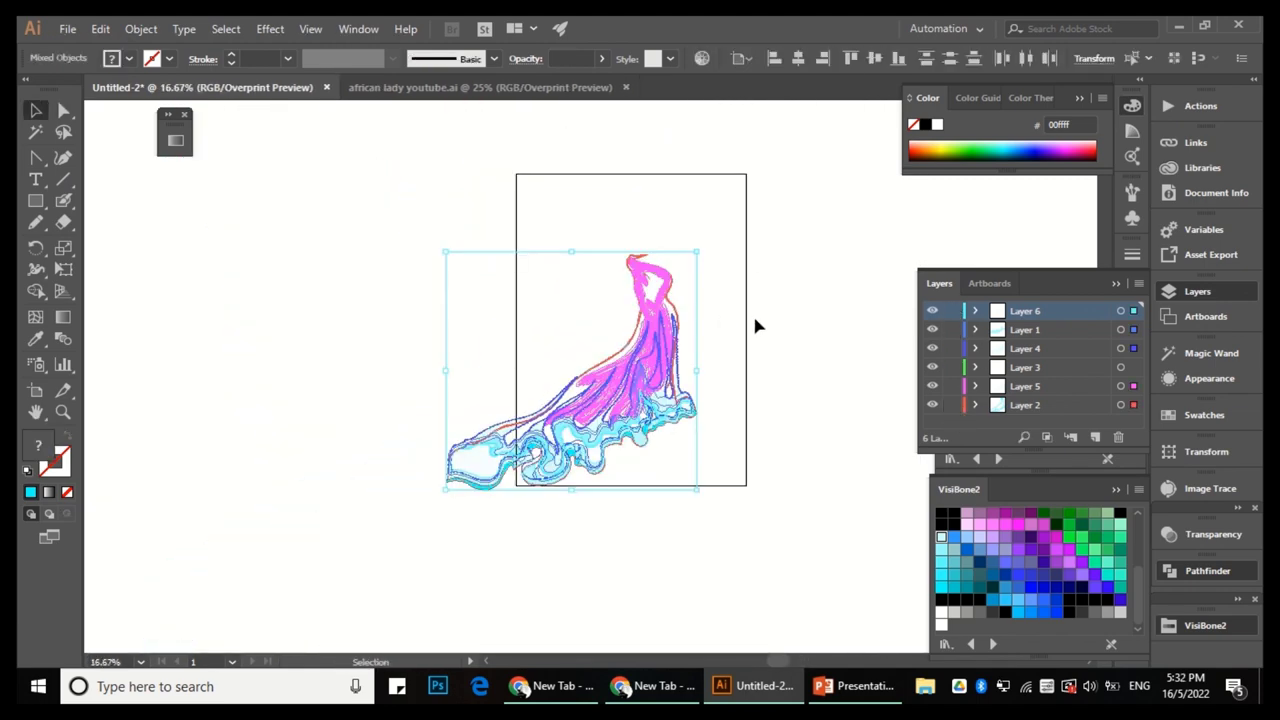
{"action": "left_click", "coordinate": [100, 28]}
{"action": "left_click", "coordinate": [152, 115]}
Paste the shaded dress onto Layer 8 of african lady youtube.ai, over the figure's flat blue dress.
{"action": "left_click", "coordinate": [420, 87]}
{"action": "left_click", "coordinate": [779, 317]}
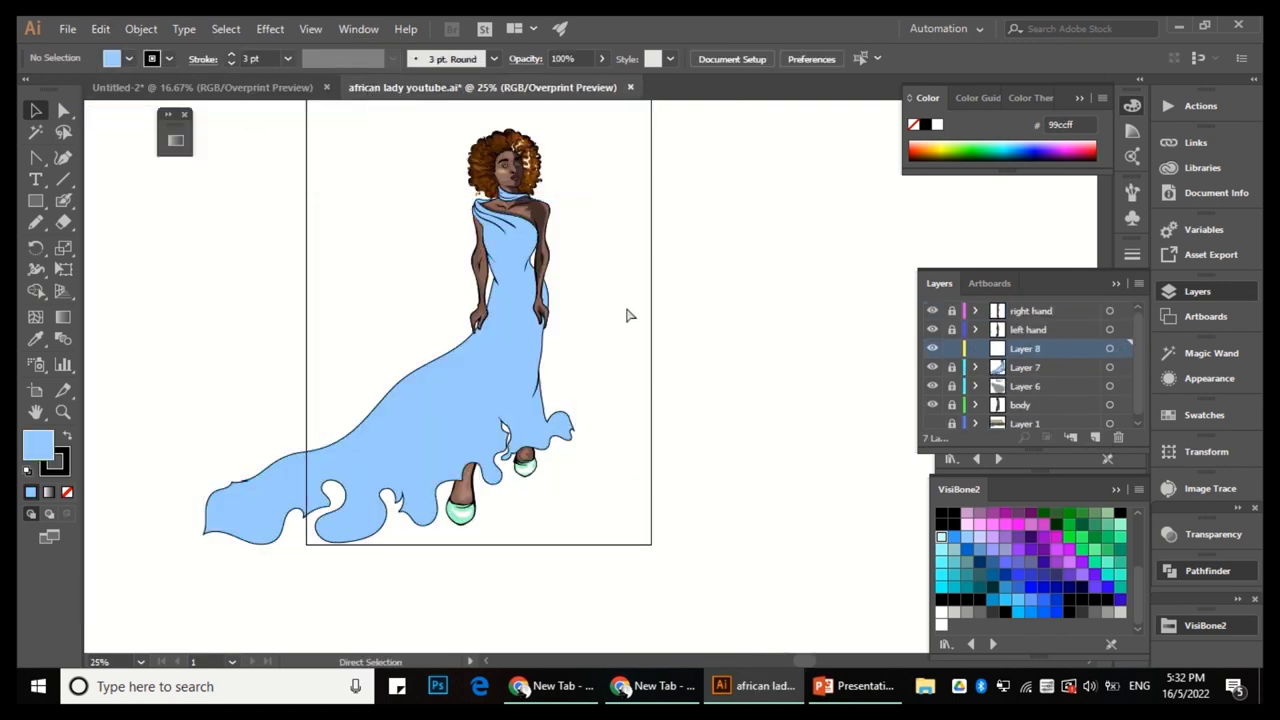
{"action": "key", "text": "ctrl+v"}
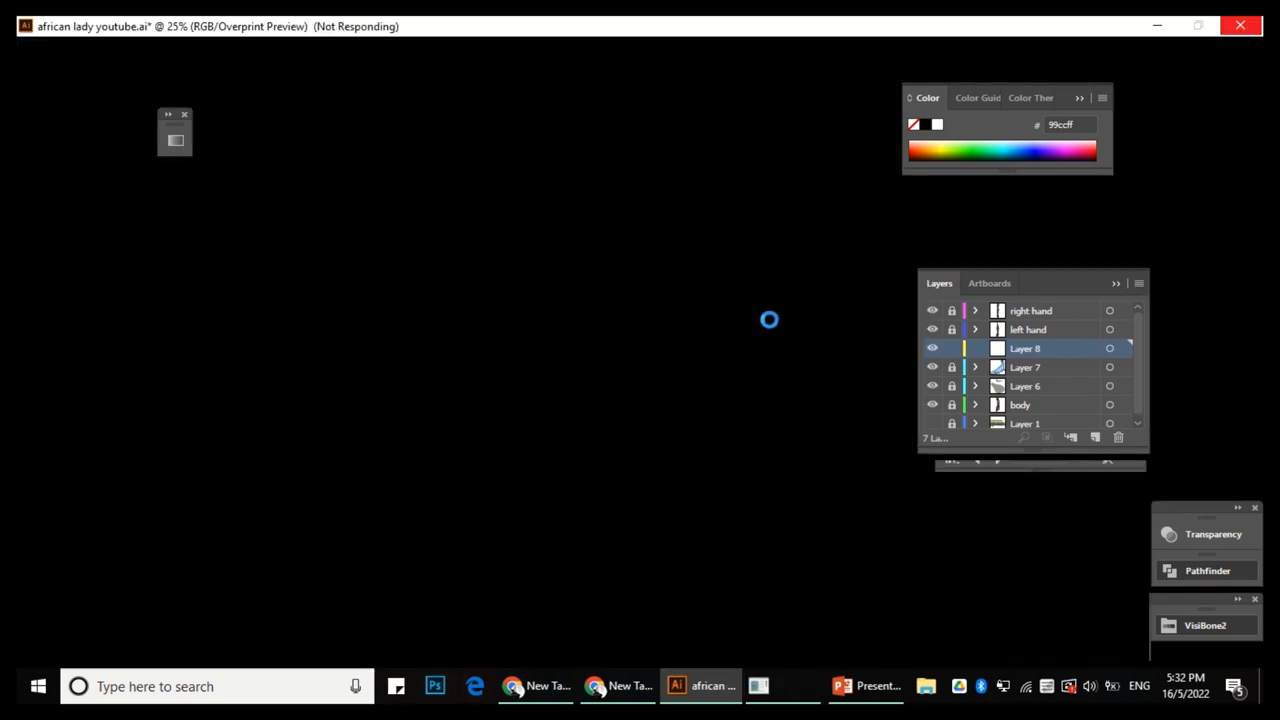
Reshape the pasted dress's cyan outline at the pointed shoulder tip near the scarf with the Pencil tool.
{"action": "scroll", "coordinate": [545, 205], "scroll_direction": "up", "scroll_amount": 9}
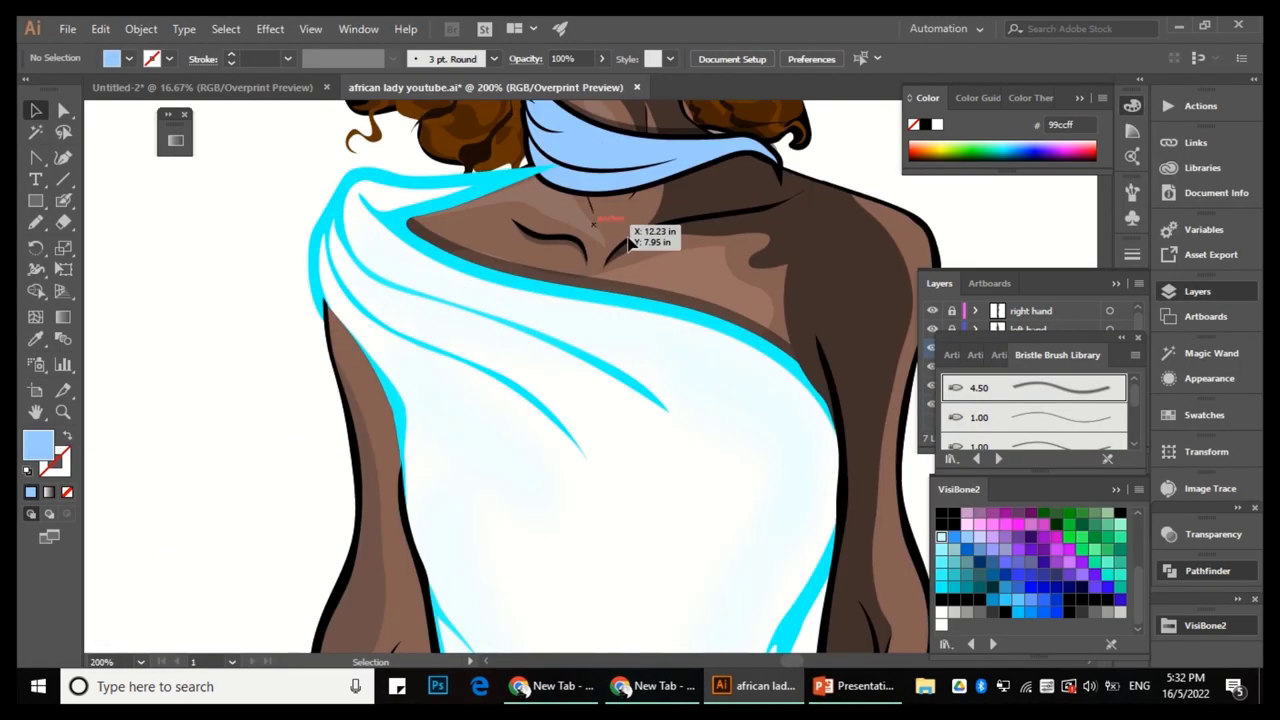
{"action": "key", "text": "a"}
{"action": "left_click", "coordinate": [472, 205]}
{"action": "key", "text": "n"}
{"action": "scroll", "coordinate": [610, 219], "scroll_direction": "down", "scroll_amount": 2}
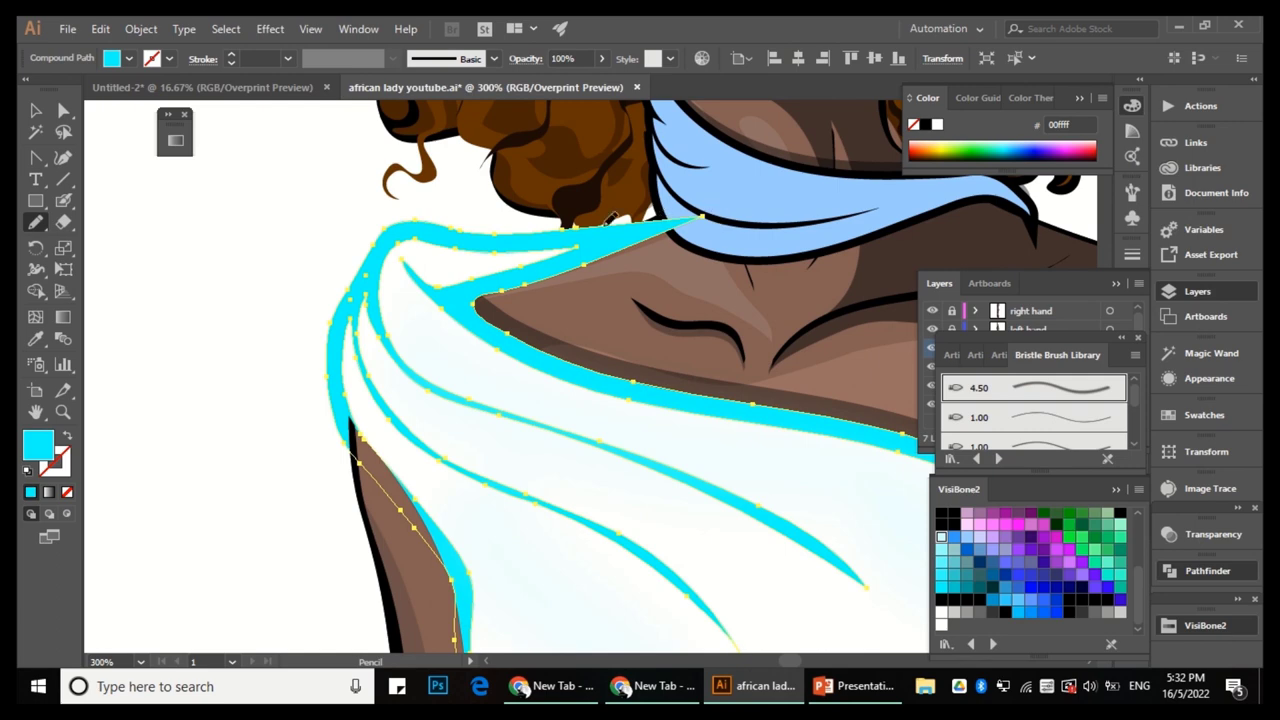
{"action": "scroll", "coordinate": [600, 250], "scroll_direction": "up", "scroll_amount": 2}
{"action": "key", "text": "a"}
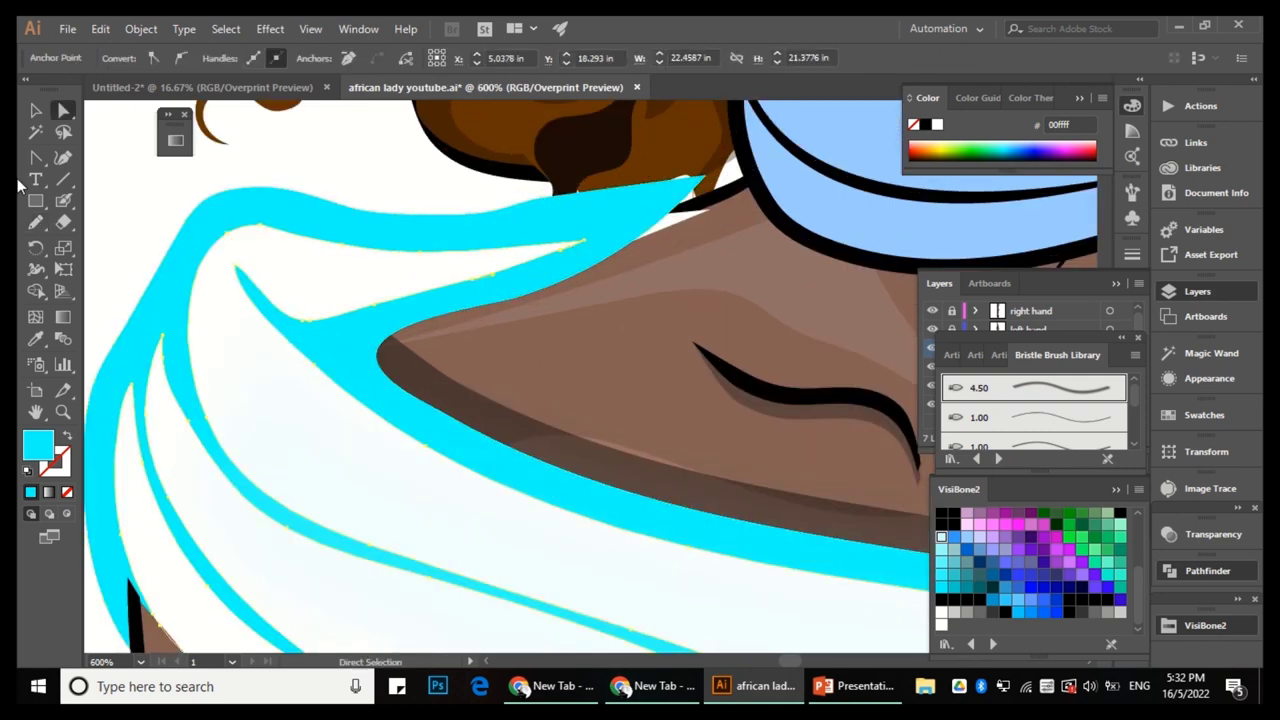
{"action": "left_click_drag", "start_coordinate": [450, 270], "coordinate": [503, 263]}
{"action": "left_click_drag", "start_coordinate": [350, 222], "coordinate": [432, 235]}
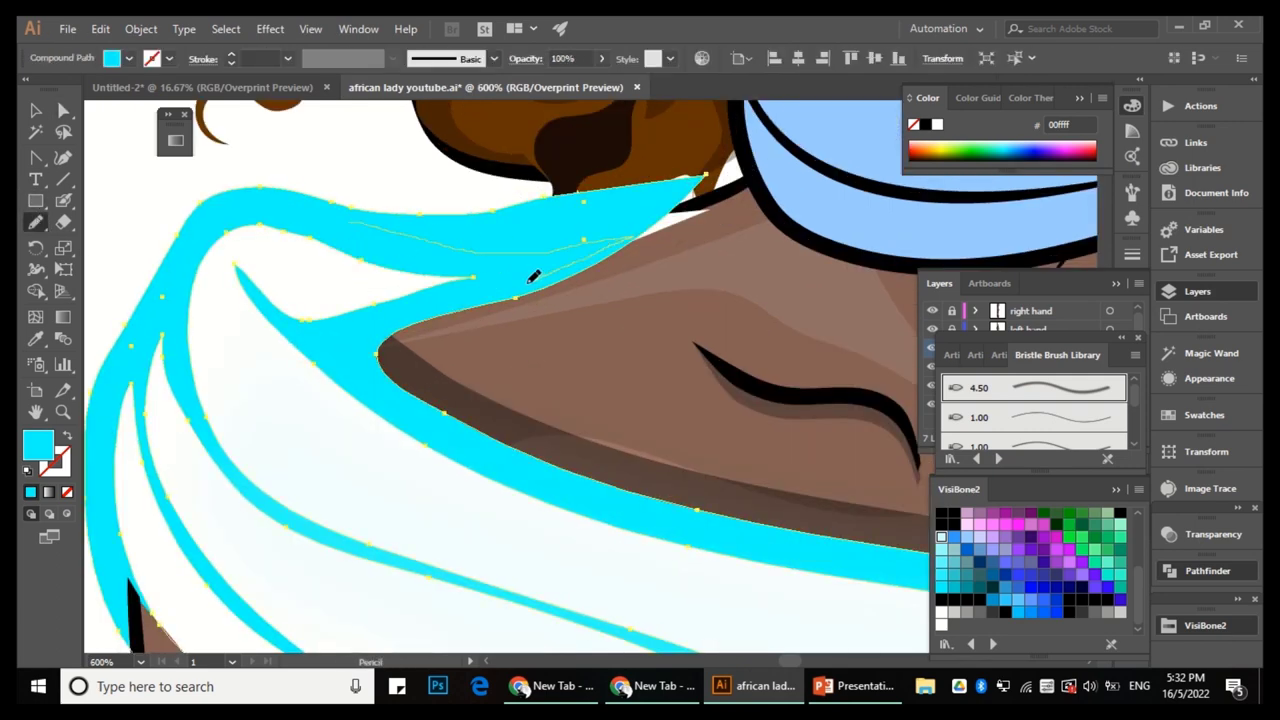
{"action": "left_click_drag", "start_coordinate": [533, 277], "coordinate": [363, 277]}
{"action": "scroll", "coordinate": [643, 251], "scroll_direction": "up", "scroll_amount": 2}
Adjust the dress's white base shape at the pointed shoulder tip and deselect it.
{"action": "key", "text": "a"}
{"action": "scroll", "coordinate": [586, 223], "scroll_direction": "down", "scroll_amount": 3}
{"action": "left_click", "coordinate": [586, 223]}
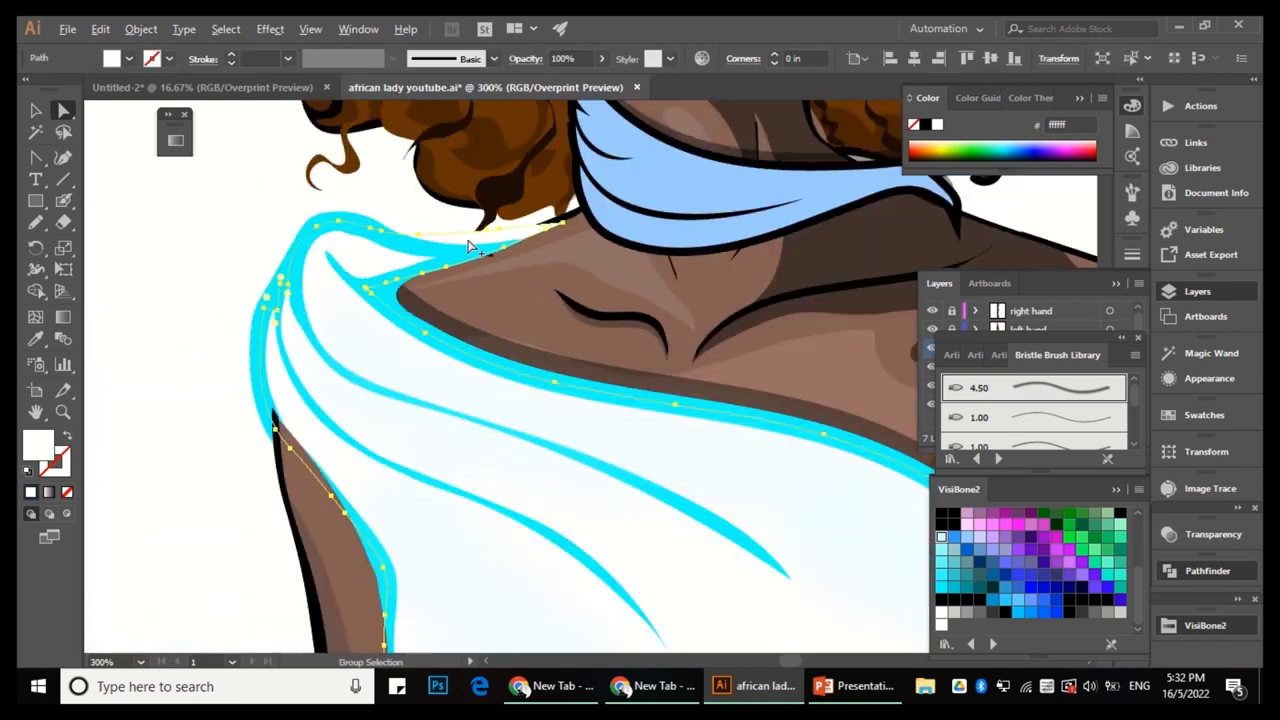
{"action": "scroll", "coordinate": [468, 245], "scroll_direction": "down", "scroll_amount": 6}
{"action": "key", "text": "v"}
{"action": "left_click", "coordinate": [537, 283]}
{"action": "left_click", "coordinate": [739, 34]}
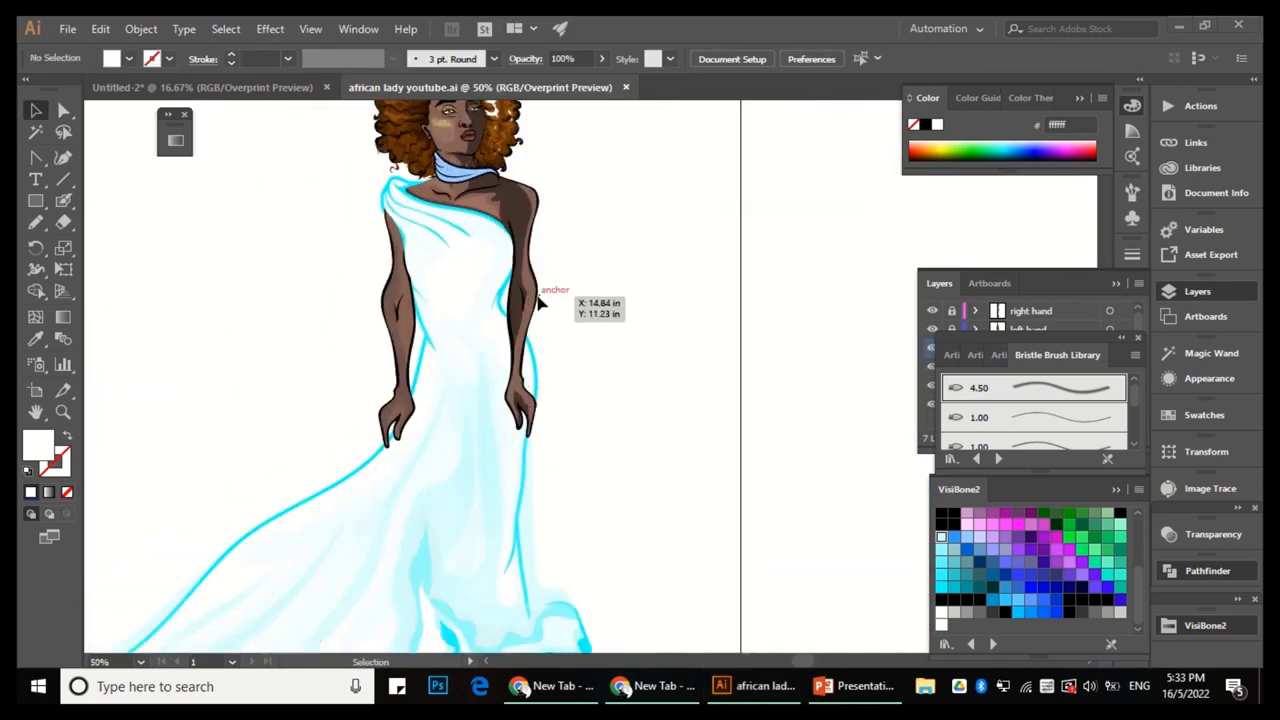
Select the dress outline where it passes behind the arm and recolour the whole outline to 00cccc.
{"action": "scroll", "coordinate": [432, 270], "scroll_direction": "up", "scroll_amount": 5}
{"action": "key", "text": "a"}
{"action": "left_click", "coordinate": [610, 535]}
{"action": "scroll", "coordinate": [645, 523], "scroll_direction": "up", "scroll_amount": 2}
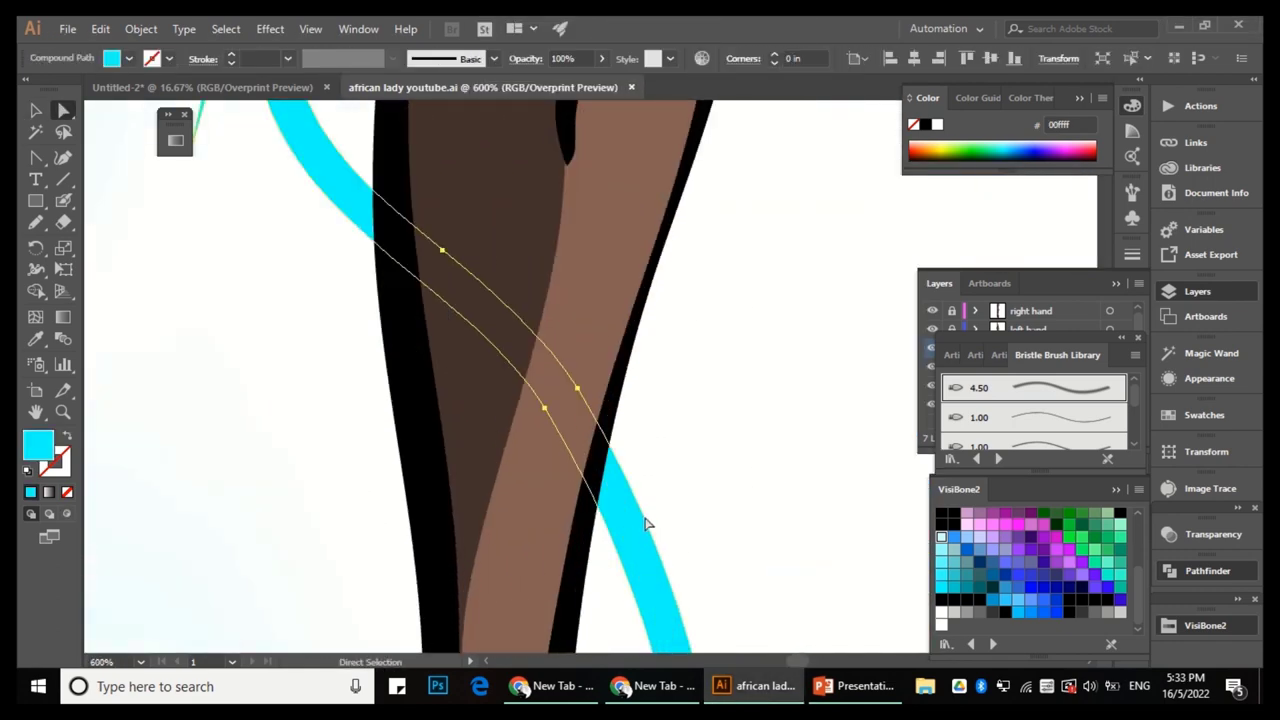
{"action": "scroll", "coordinate": [600, 400], "scroll_direction": "down", "scroll_amount": 8}
{"action": "key", "text": "v"}
{"action": "left_click", "coordinate": [624, 404]}
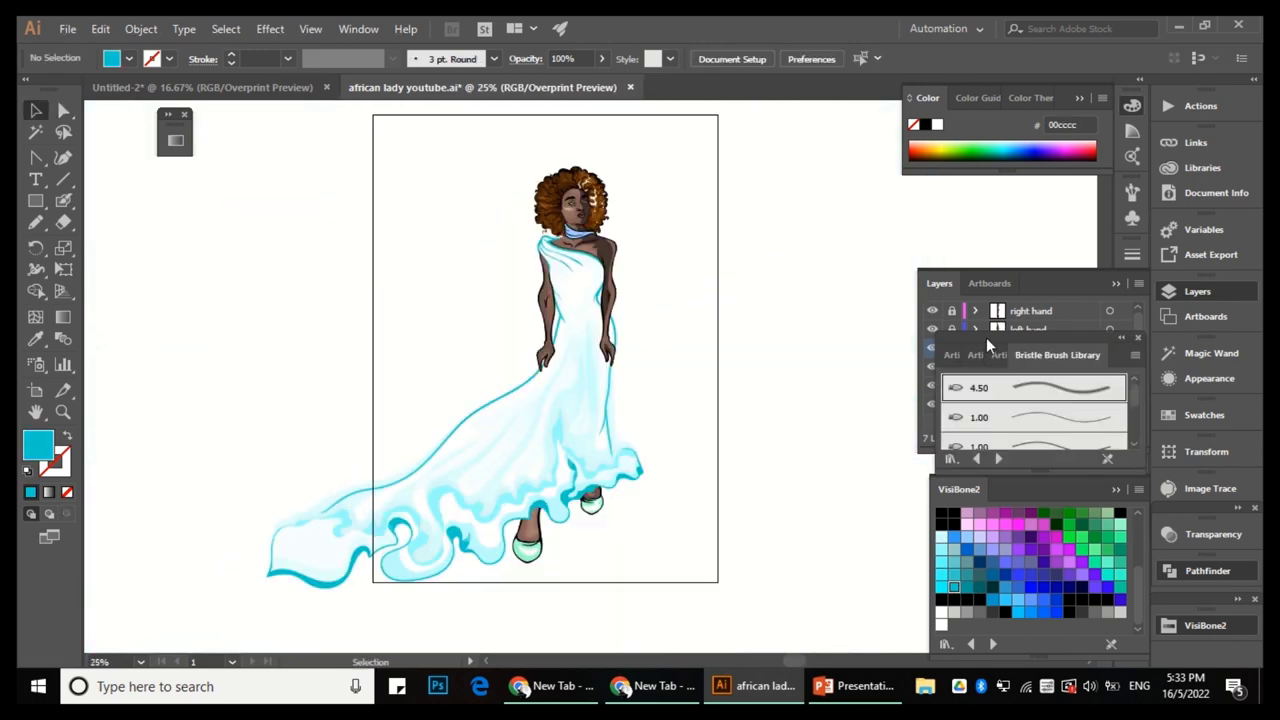
Close the Bristle Brush Library and set up a small Blob Brush for painting on the new Layer 9.
{"action": "left_click", "coordinate": [1137, 339]}
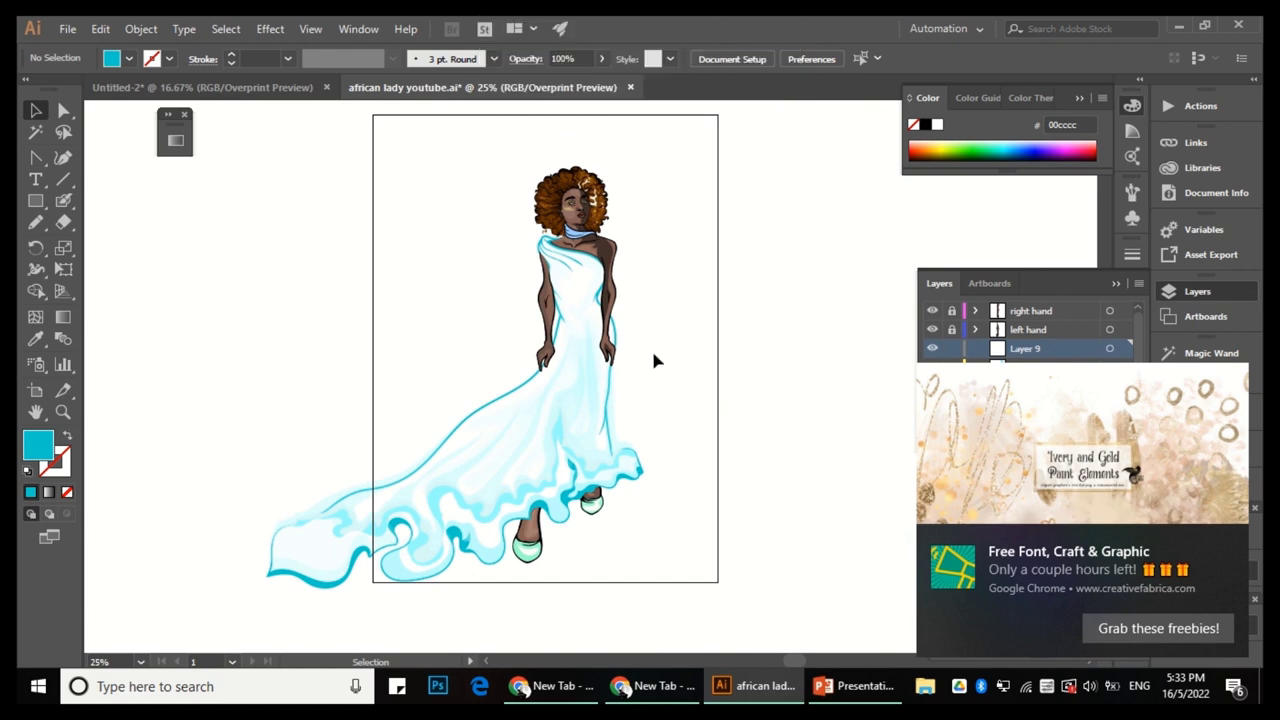
{"action": "scroll", "coordinate": [683, 452], "scroll_direction": "up", "scroll_amount": 5}
{"action": "left_click", "coordinate": [40, 226]}
{"action": "double_click", "coordinate": [63, 200]}
{"action": "key", "text": "Return"}
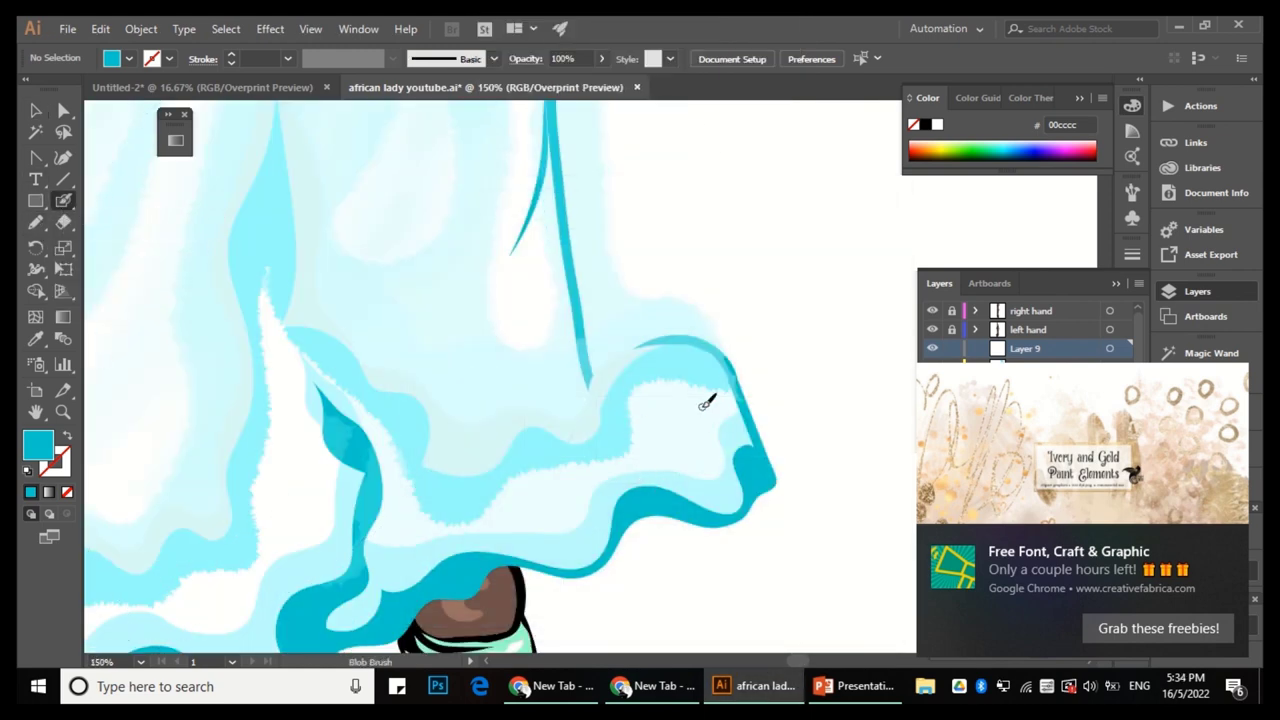
Paint small 00cccc dots on the hem ruffle near the rear shoe and along the dress's side edges up to the waist.
{"action": "scroll", "coordinate": [663, 448], "scroll_direction": "up", "scroll_amount": 2}
{"action": "scroll", "coordinate": [734, 457], "scroll_direction": "down", "scroll_amount": 3}
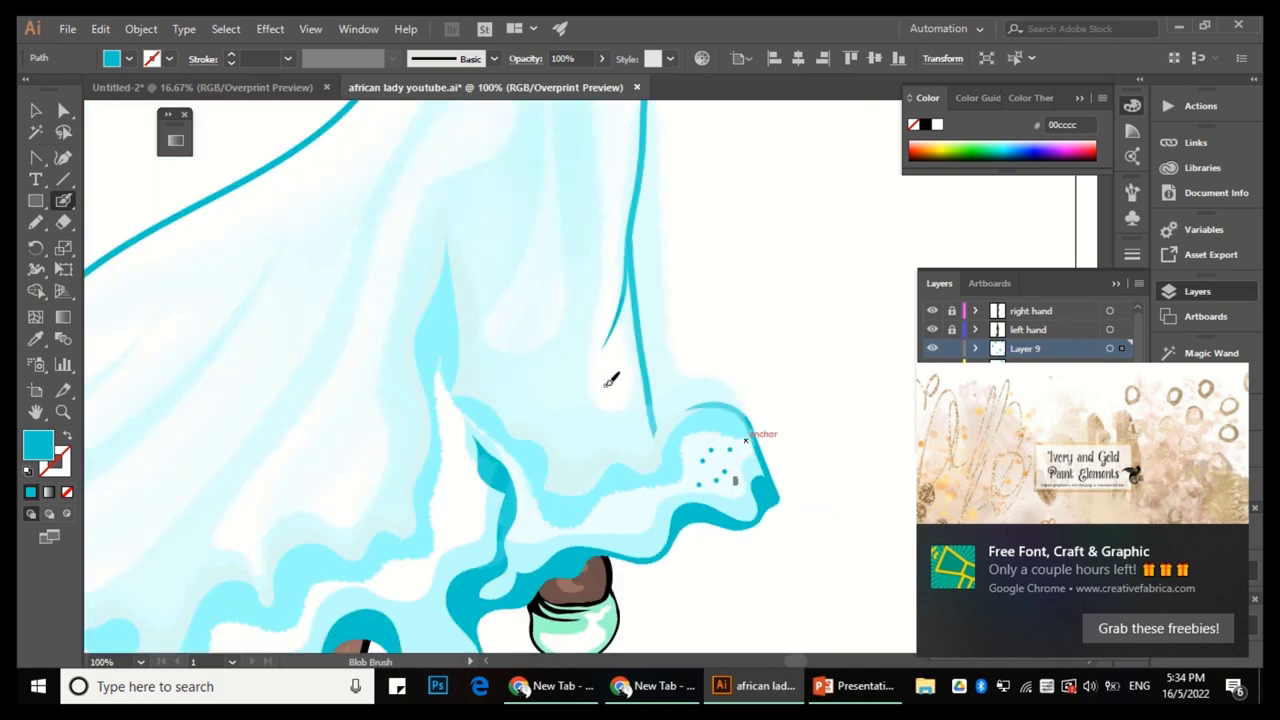
{"action": "scroll", "coordinate": [634, 200], "scroll_direction": "up", "scroll_amount": 2}
{"action": "scroll", "coordinate": [637, 306], "scroll_direction": "up", "scroll_amount": 5}
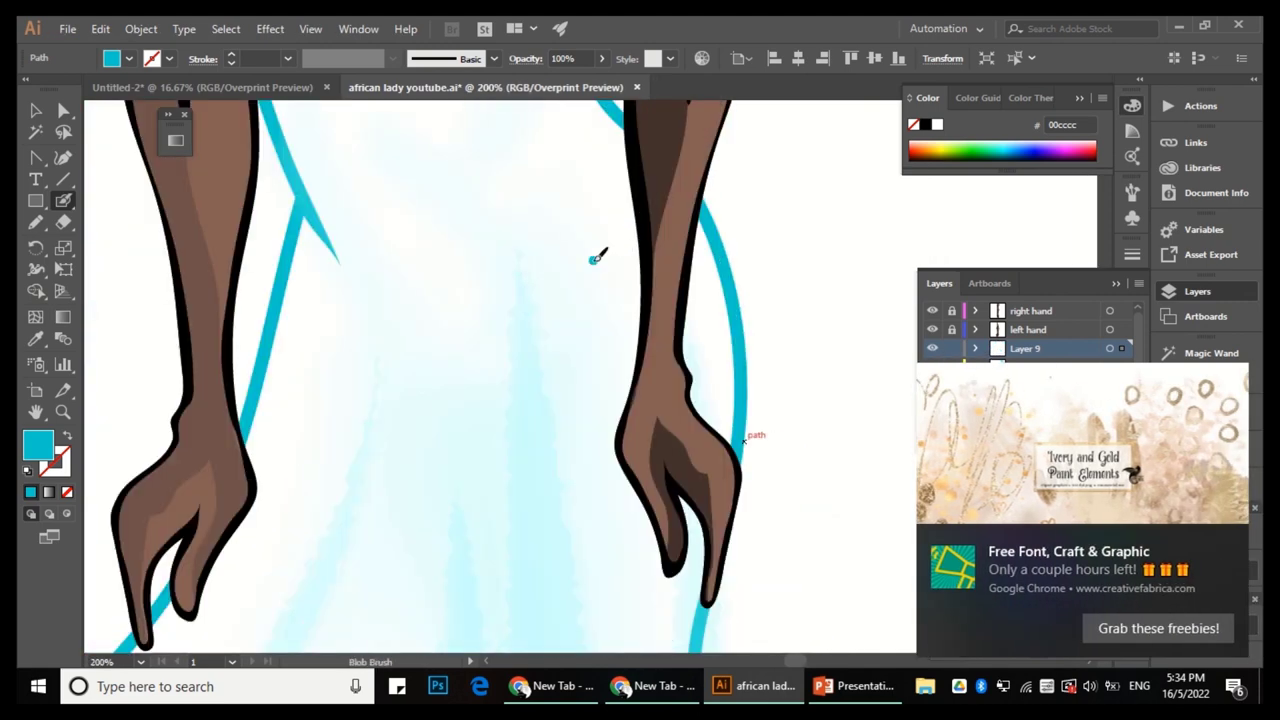
{"action": "scroll", "coordinate": [593, 192], "scroll_direction": "down", "scroll_amount": 2}
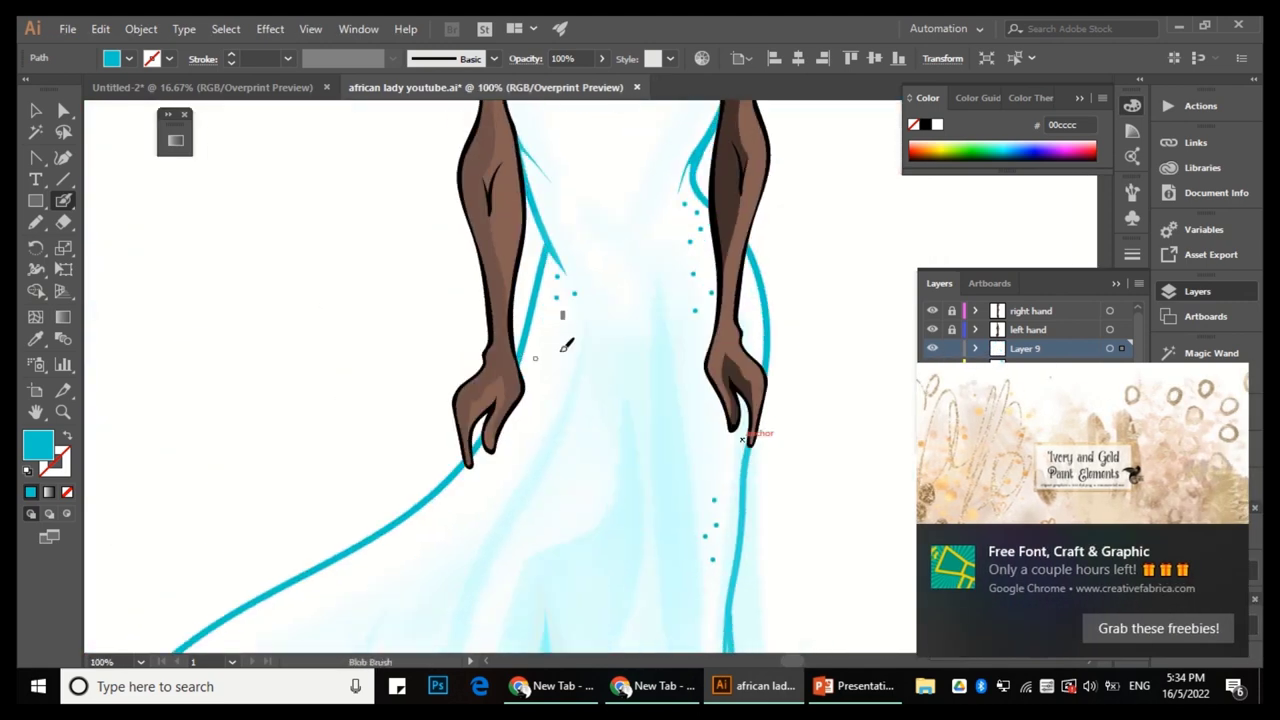
Increase the Blob Brush size and add larger dots among the small ones around the hips.
{"action": "double_click", "coordinate": [64, 203]}
{"action": "left_click", "coordinate": [749, 589]}
{"action": "scroll", "coordinate": [731, 300], "scroll_direction": "down", "scroll_amount": 3}
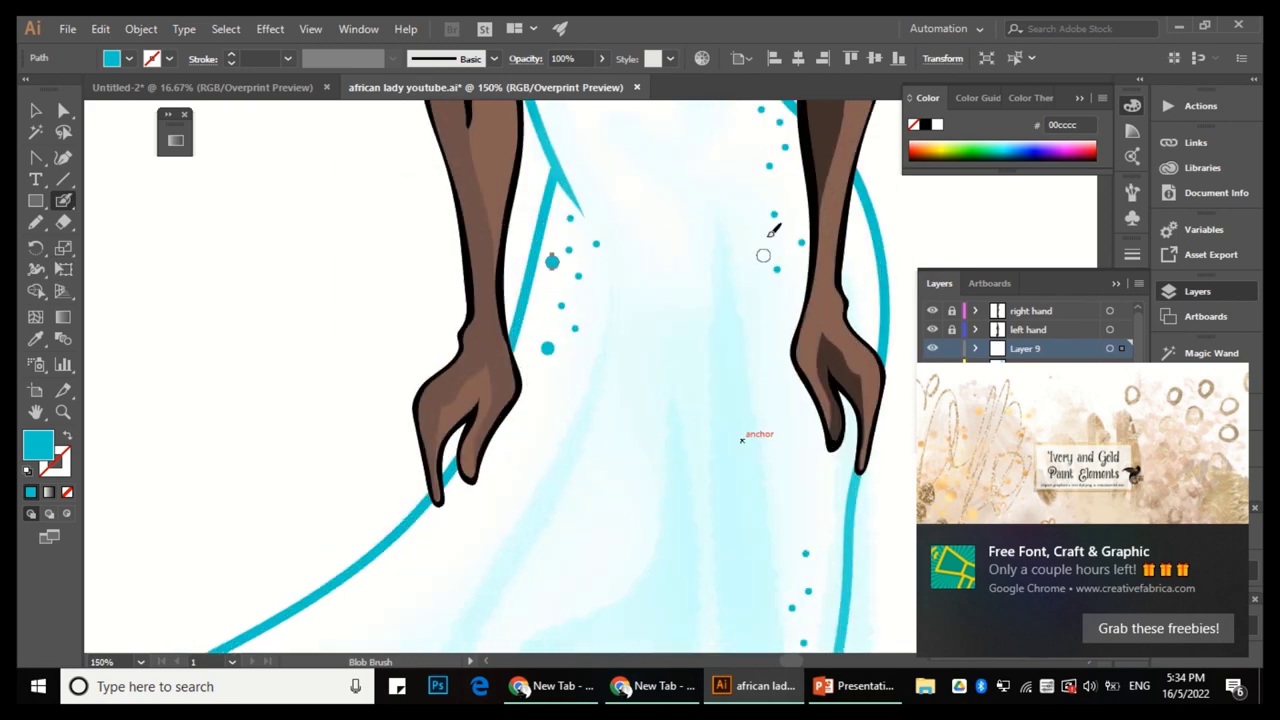
{"action": "scroll", "coordinate": [703, 348], "scroll_direction": "up", "scroll_amount": 5}
{"action": "scroll", "coordinate": [586, 363], "scroll_direction": "down", "scroll_amount": 2}
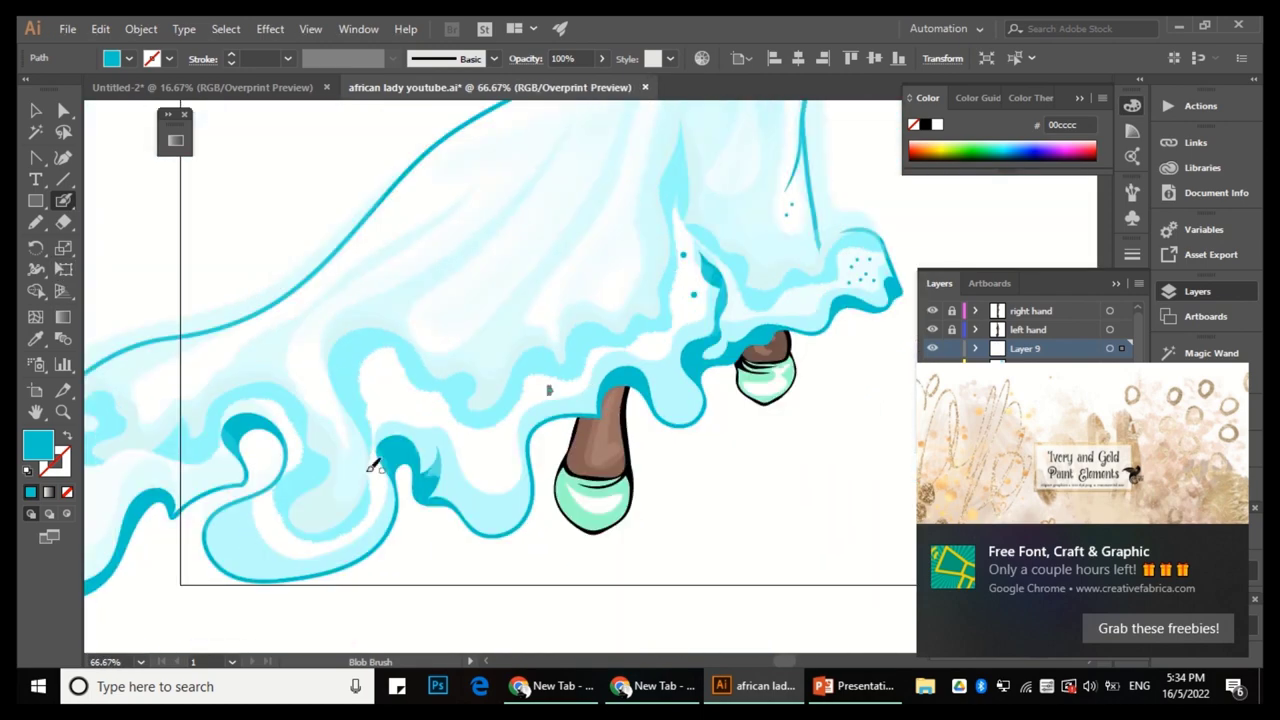
Scatter 00cccc dots over the white hem folds and along the upper edge of the flowing skirt.
{"action": "scroll", "coordinate": [549, 386], "scroll_direction": "up", "scroll_amount": 1}
{"action": "scroll", "coordinate": [408, 347], "scroll_direction": "down", "scroll_amount": 2}
{"action": "scroll", "coordinate": [529, 363], "scroll_direction": "up", "scroll_amount": 1}
{"action": "scroll", "coordinate": [657, 314], "scroll_direction": "up", "scroll_amount": 1}
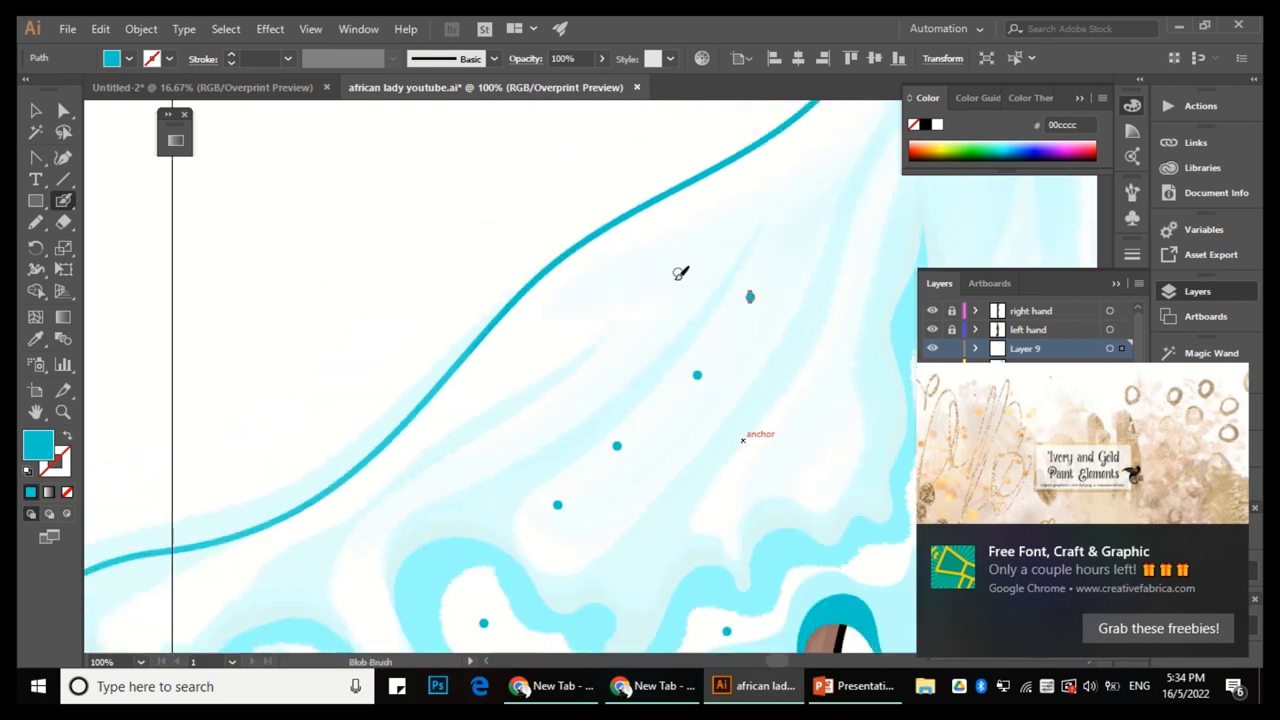
{"action": "scroll", "coordinate": [487, 357], "scroll_direction": "down", "scroll_amount": 1}
{"action": "scroll", "coordinate": [423, 470], "scroll_direction": "up", "scroll_amount": 1}
{"action": "scroll", "coordinate": [447, 447], "scroll_direction": "down", "scroll_amount": 2}
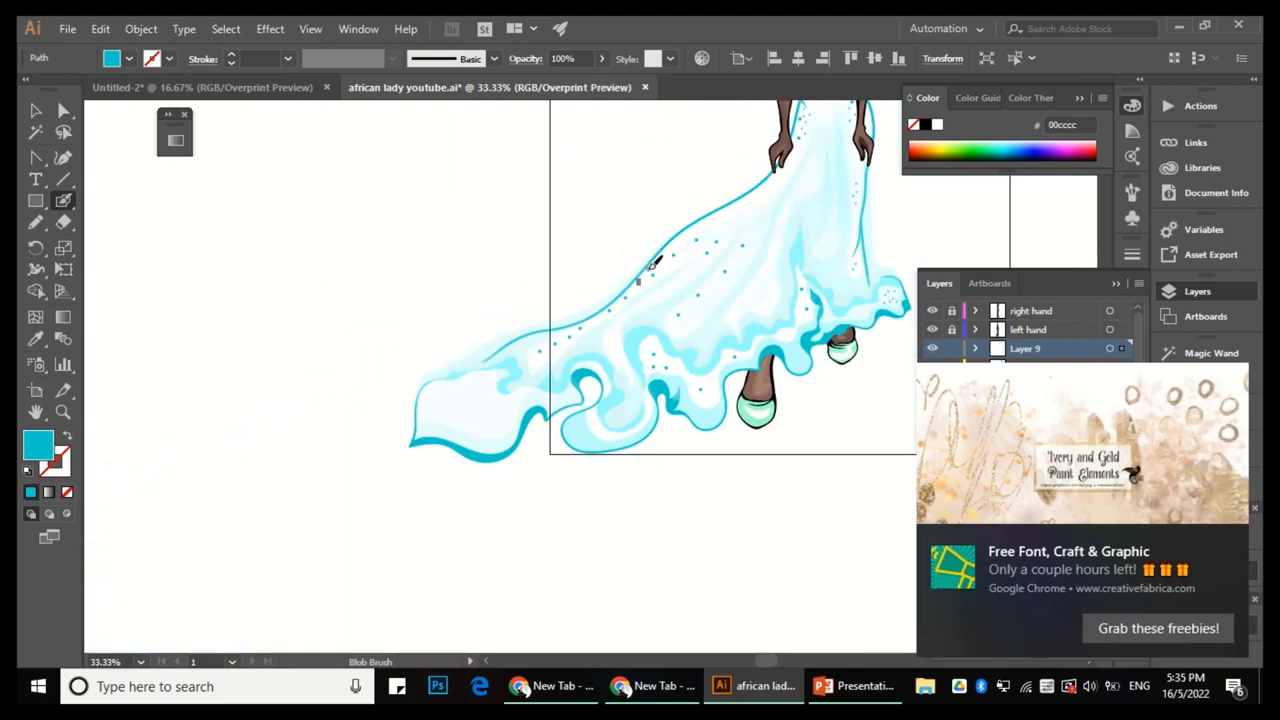
Paint 00cccc dots across the pale panel at the far end of the train.
{"action": "scroll", "coordinate": [530, 360], "scroll_direction": "up", "scroll_amount": 2}
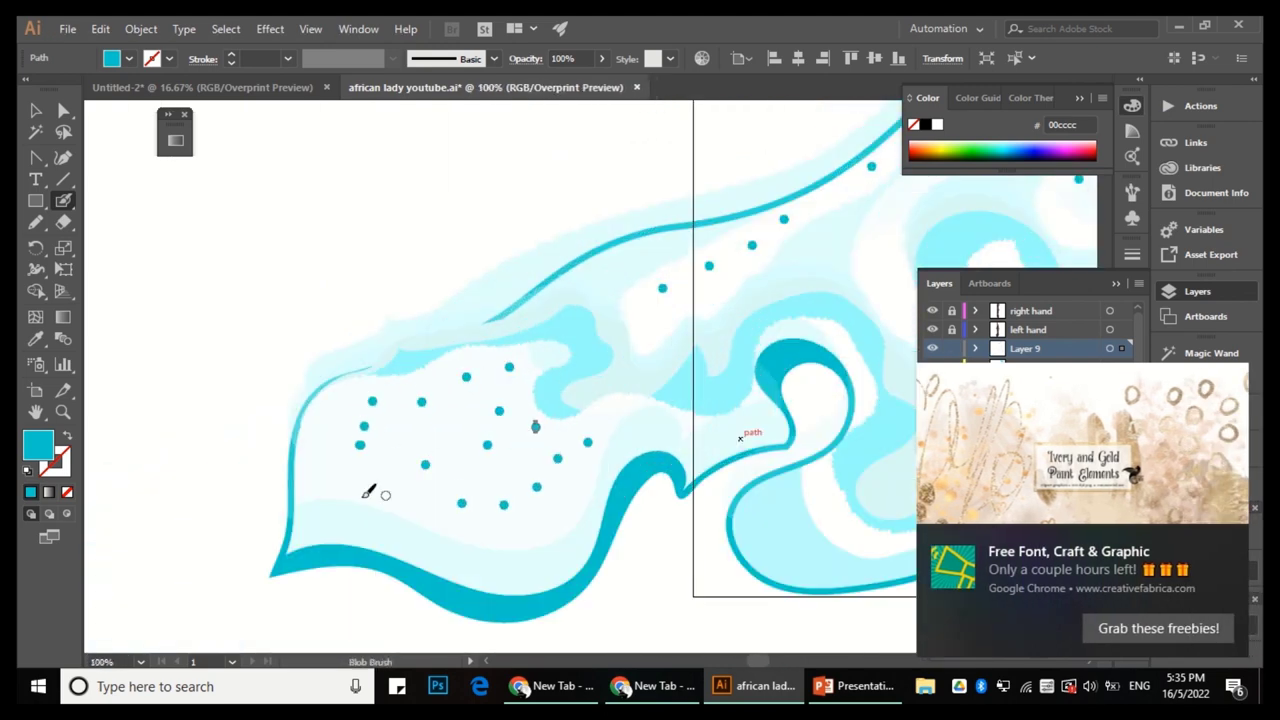
{"action": "scroll", "coordinate": [368, 492], "scroll_direction": "down", "scroll_amount": 1}
{"action": "scroll", "coordinate": [569, 403], "scroll_direction": "up", "scroll_amount": 1}
{"action": "scroll", "coordinate": [590, 385], "scroll_direction": "down", "scroll_amount": 1}
{"action": "scroll", "coordinate": [600, 372], "scroll_direction": "up", "scroll_amount": 1}
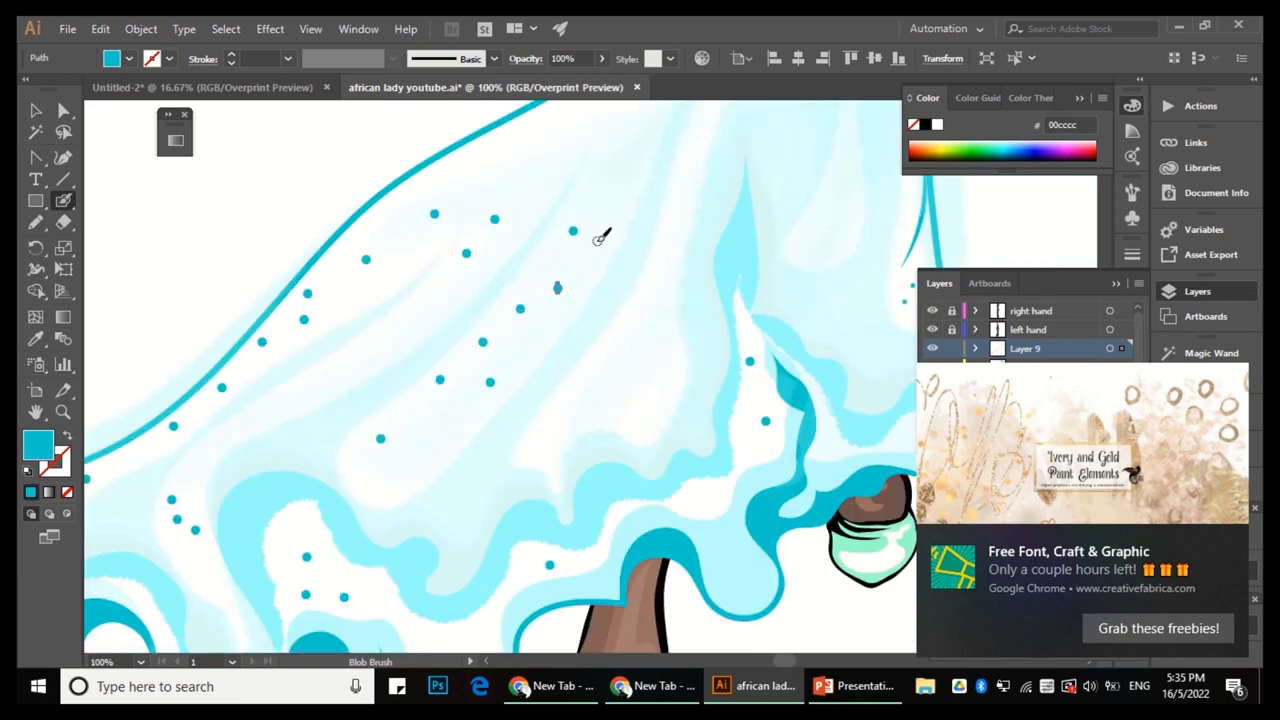
Add more 00cccc dots to the middle of the skirt and the centre of the waist.
{"action": "scroll", "coordinate": [598, 239], "scroll_direction": "up", "scroll_amount": 1}
{"action": "left_click", "coordinate": [630, 373]}
{"action": "left_click", "coordinate": [635, 427]}
{"action": "scroll", "coordinate": [617, 374], "scroll_direction": "down", "scroll_amount": 3}
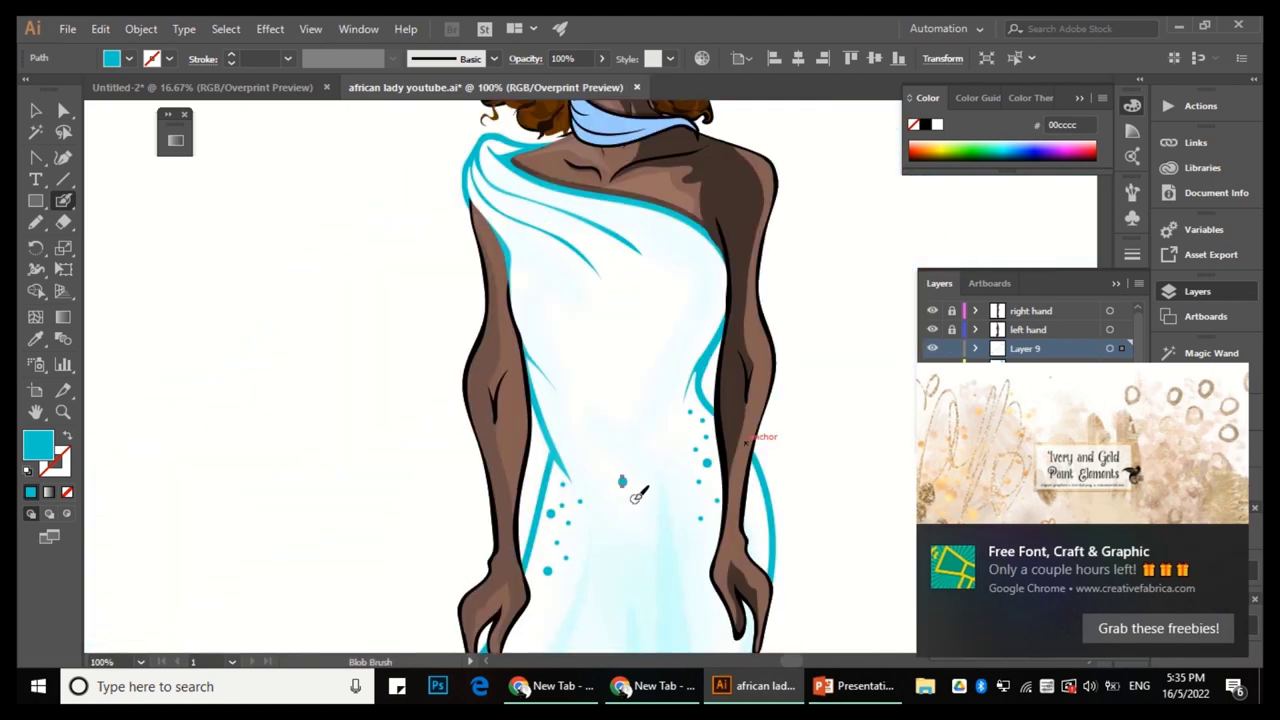
{"action": "scroll", "coordinate": [597, 443], "scroll_direction": "up", "scroll_amount": 1}
{"action": "scroll", "coordinate": [589, 435], "scroll_direction": "down", "scroll_amount": 1}
{"action": "scroll", "coordinate": [589, 435], "scroll_direction": "down", "scroll_amount": 1}
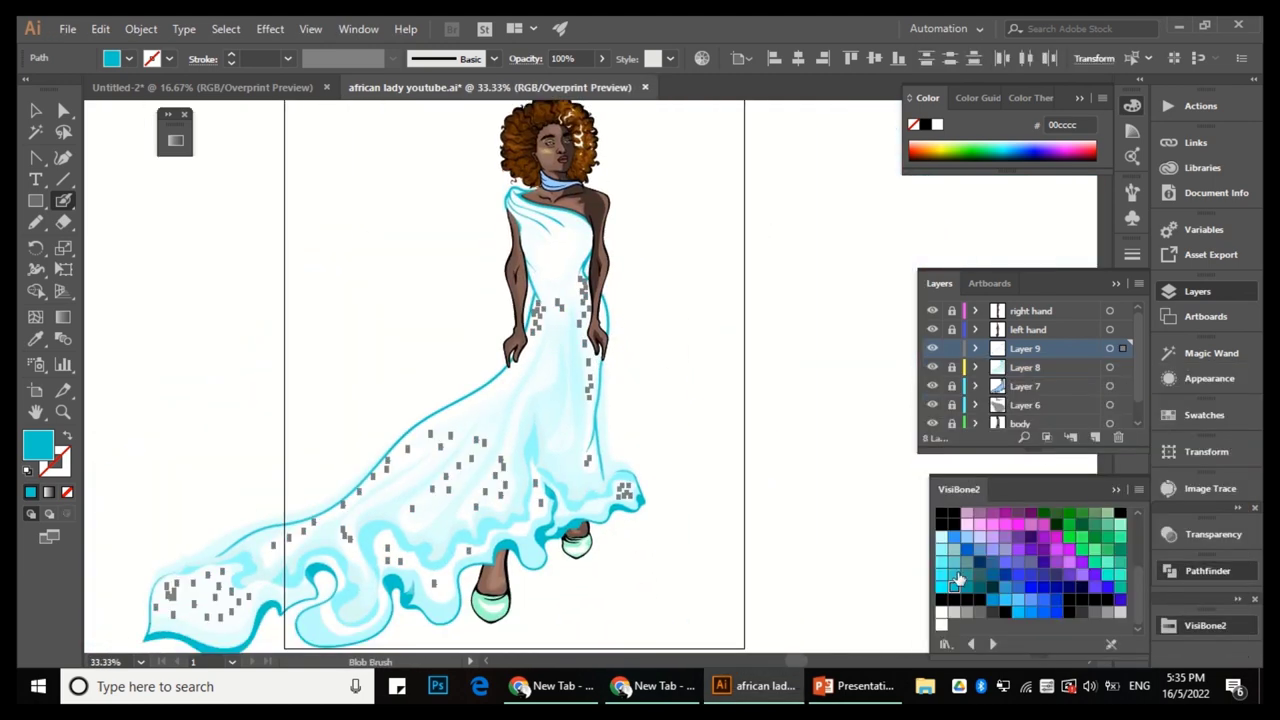
Recolour all the painted dots on Layer 9 to 66ffff.
{"action": "key", "text": "v"}
{"action": "left_click", "coordinate": [941, 562]}
{"action": "left_click", "coordinate": [638, 353]}
{"action": "scroll", "coordinate": [598, 355], "scroll_direction": "up", "scroll_amount": 3}
{"action": "scroll", "coordinate": [598, 355], "scroll_direction": "down", "scroll_amount": 2}
Group all the cyan dots on Layer 9 and lock the group.
{"action": "left_click", "coordinate": [598, 355]}
{"action": "left_click", "coordinate": [141, 28]}
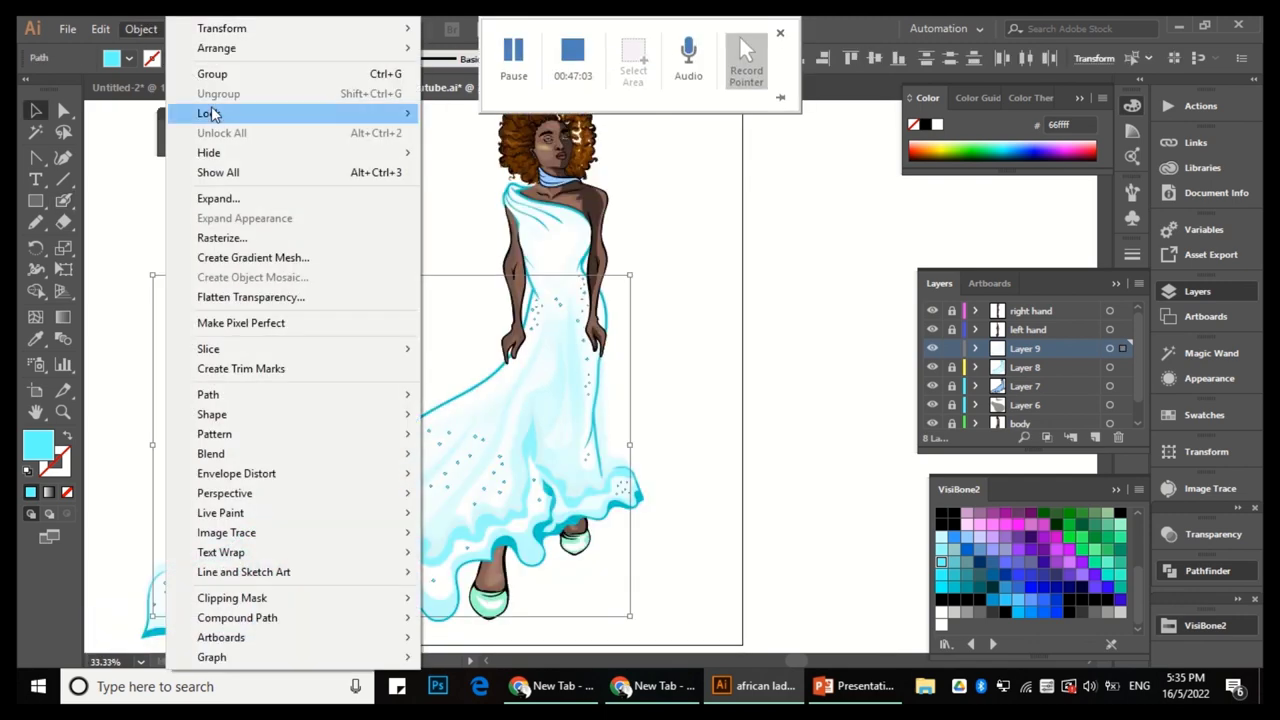
{"action": "left_click", "coordinate": [205, 74]}
{"action": "key", "text": "ctrl+shift+a"}
{"action": "scroll", "coordinate": [514, 425], "scroll_direction": "up", "scroll_amount": 2}
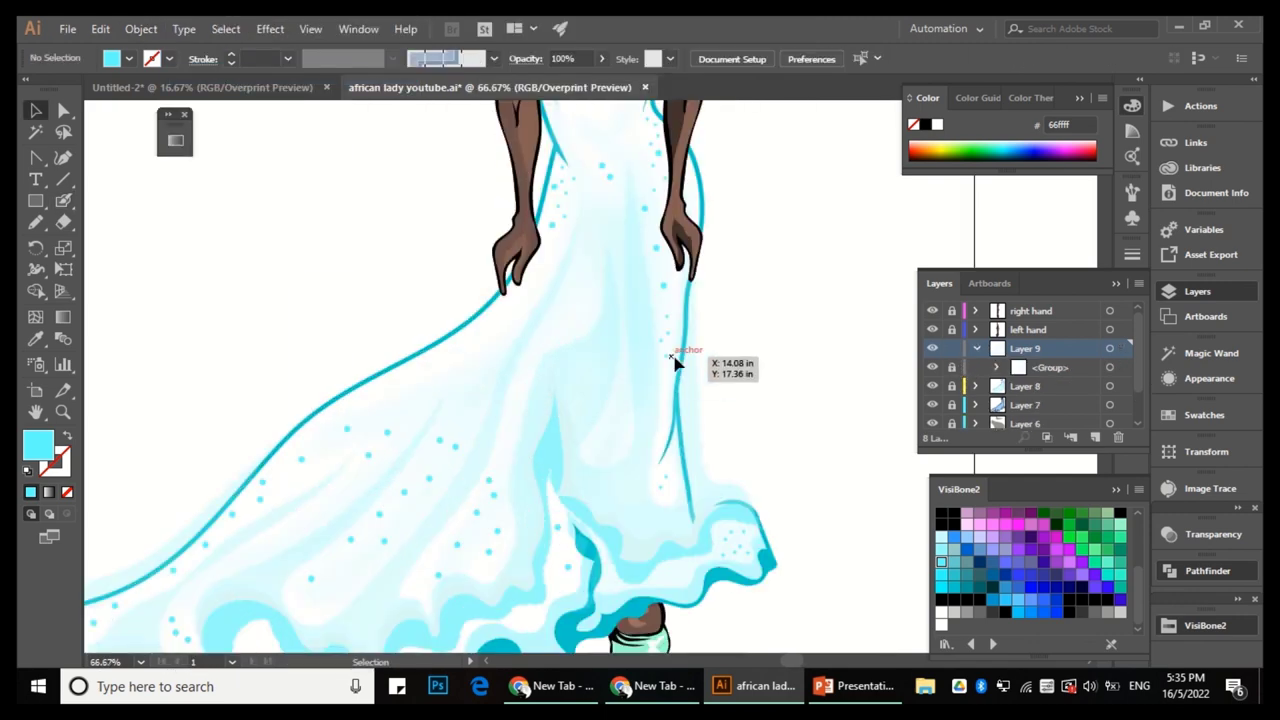
Paint white dots with the Blob Brush over the shaded centre folds of the lower skirt.
{"action": "key", "text": "shift+b"}
{"action": "left_click", "coordinate": [935, 125]}
{"action": "scroll", "coordinate": [600, 350], "scroll_direction": "up", "scroll_amount": 2}
{"action": "scroll", "coordinate": [600, 350], "scroll_direction": "down", "scroll_amount": 1}
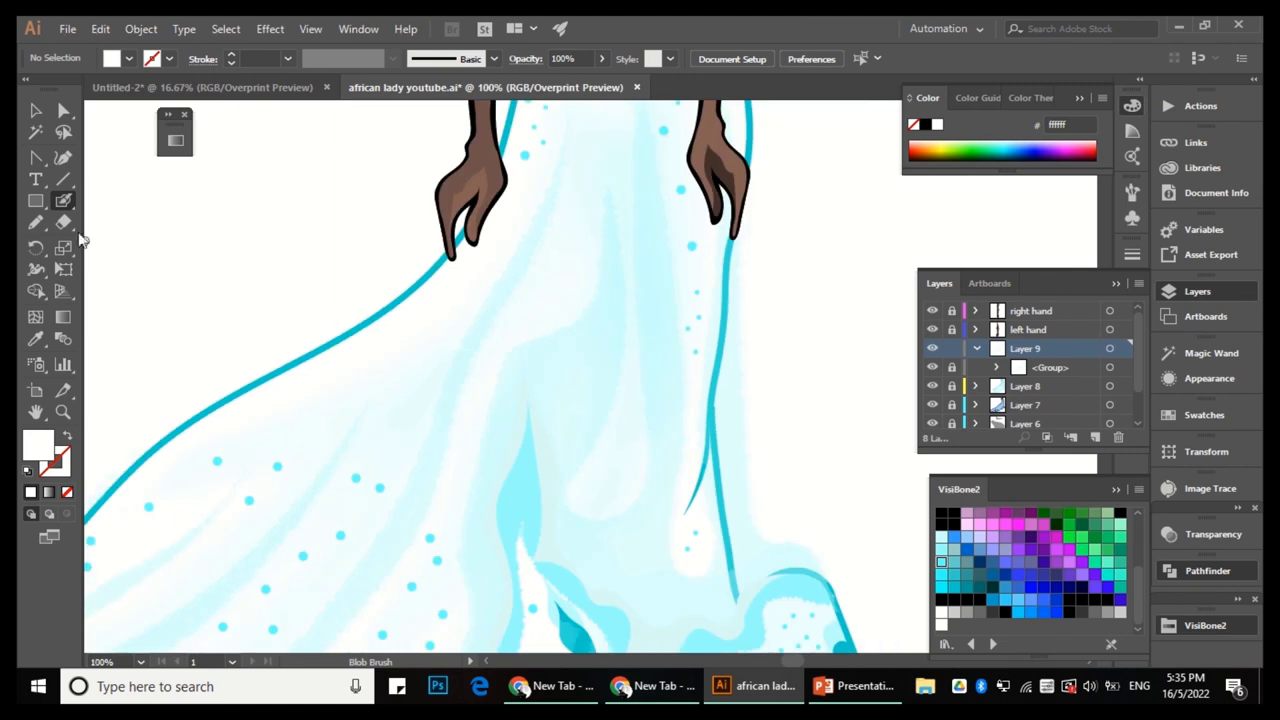
{"action": "scroll", "coordinate": [620, 320], "scroll_direction": "up", "scroll_amount": 2}
{"action": "scroll", "coordinate": [620, 320], "scroll_direction": "down", "scroll_amount": 3}
{"action": "mouse_move", "coordinate": [600, 330]}
{"action": "left_mouse_down"}
{"action": "mouse_move", "coordinate": [614, 398]}
{"action": "mouse_move", "coordinate": [606, 355]}
{"action": "left_mouse_up"}
{"action": "scroll", "coordinate": [614, 398], "scroll_direction": "up", "scroll_amount": 2}
{"action": "scroll", "coordinate": [606, 355], "scroll_direction": "down", "scroll_amount": 3}
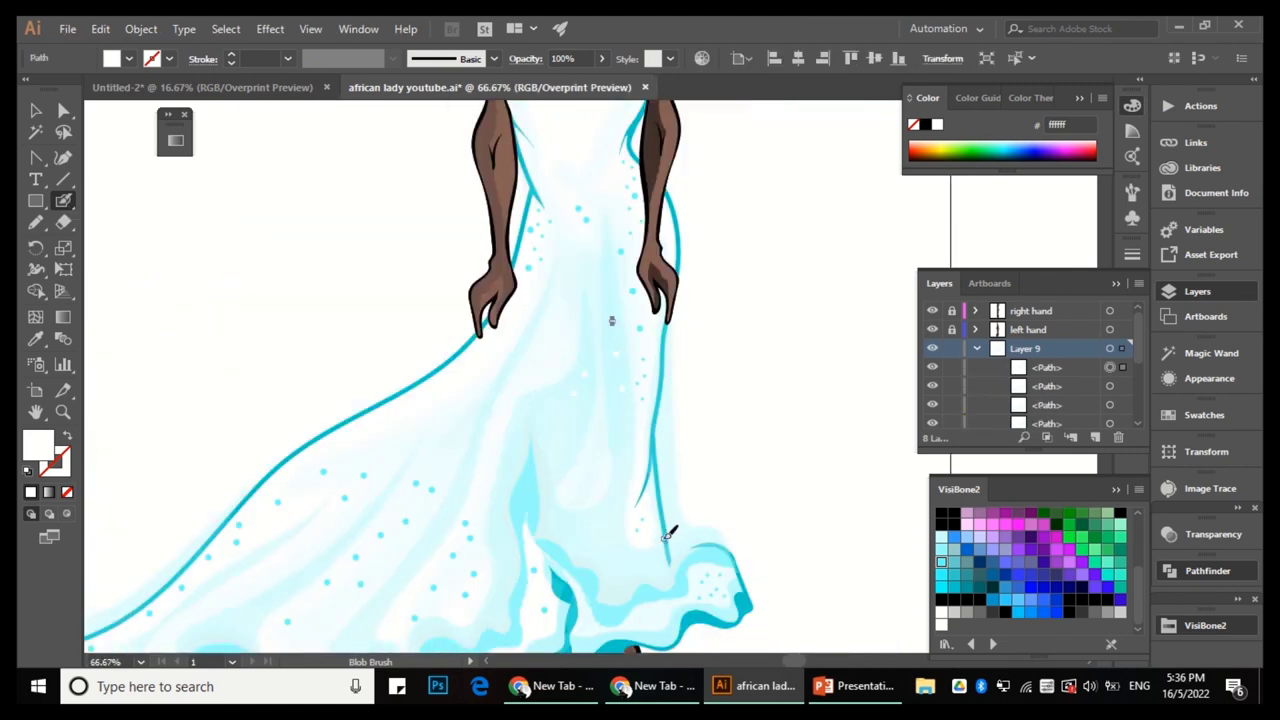
Add white dots around the hem ruffle near the rear shoe and along the adjoining side edge.
{"action": "scroll", "coordinate": [610, 420], "scroll_direction": "up", "scroll_amount": 2}
{"action": "scroll", "coordinate": [603, 463], "scroll_direction": "up", "scroll_amount": 2}
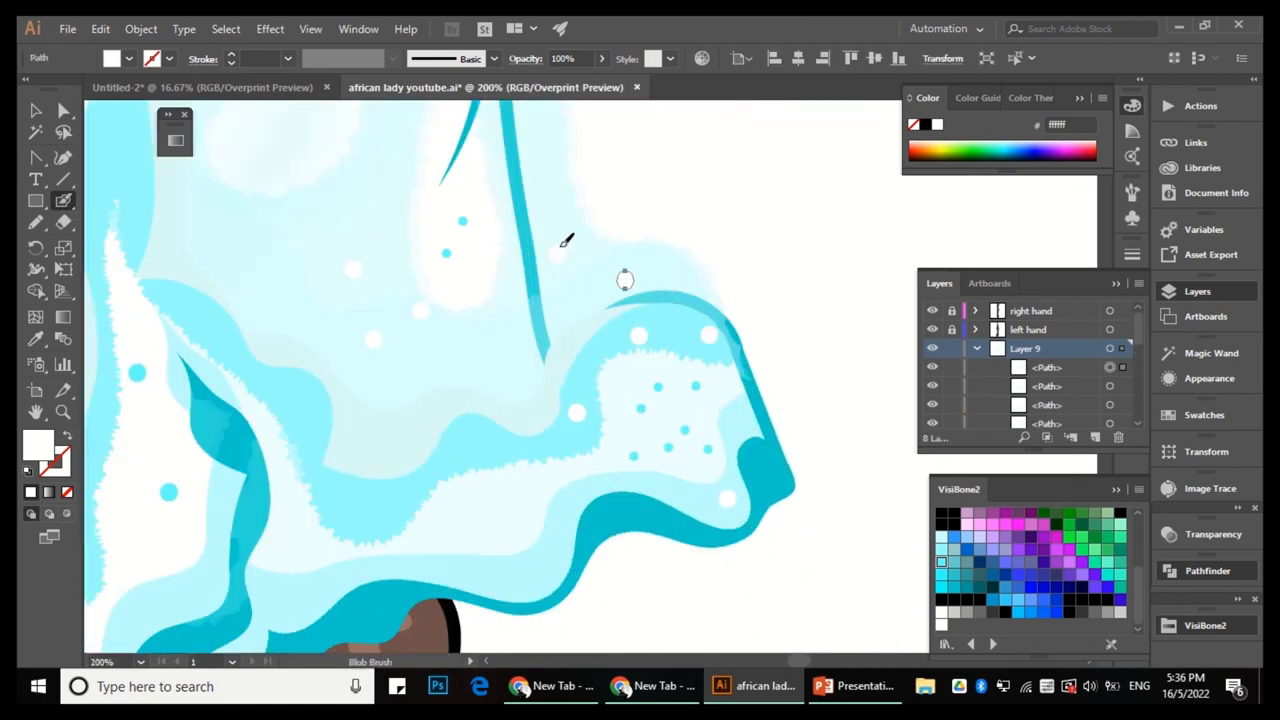
{"action": "scroll", "coordinate": [624, 280], "scroll_direction": "up", "scroll_amount": 8}
{"action": "scroll", "coordinate": [644, 444], "scroll_direction": "down", "scroll_amount": 3}
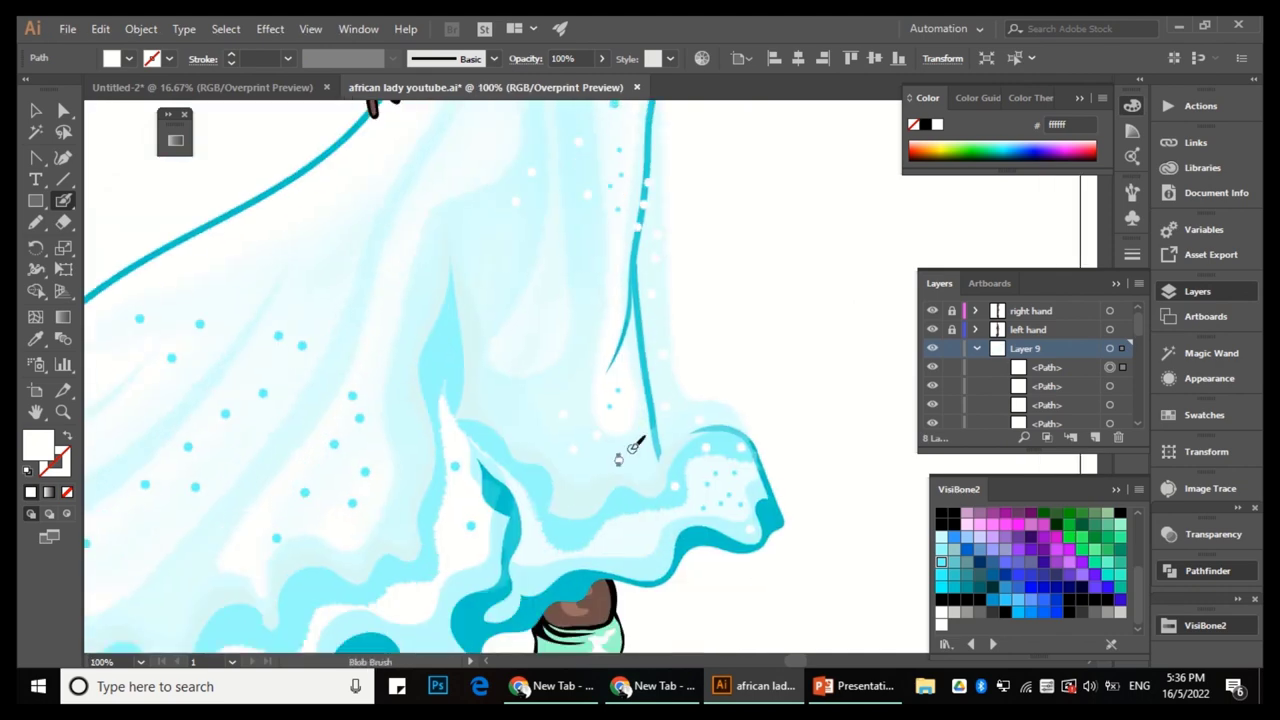
Paint white dots on the pointed cyan centre fold and the hem bands beneath it.
{"action": "scroll", "coordinate": [648, 443], "scroll_direction": "up", "scroll_amount": 3}
{"action": "scroll", "coordinate": [613, 277], "scroll_direction": "up", "scroll_amount": 3}
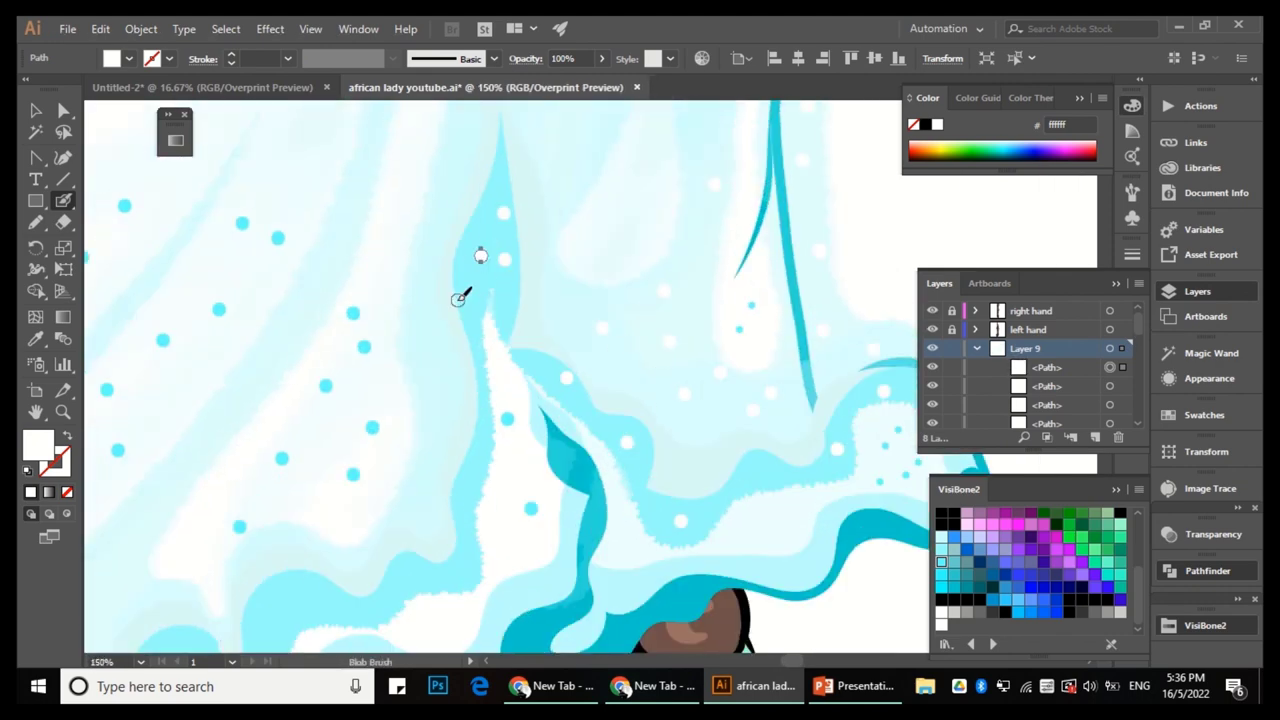
{"action": "scroll", "coordinate": [486, 257], "scroll_direction": "down", "scroll_amount": 5}
{"action": "scroll", "coordinate": [500, 486], "scroll_direction": "down", "scroll_amount": 3}
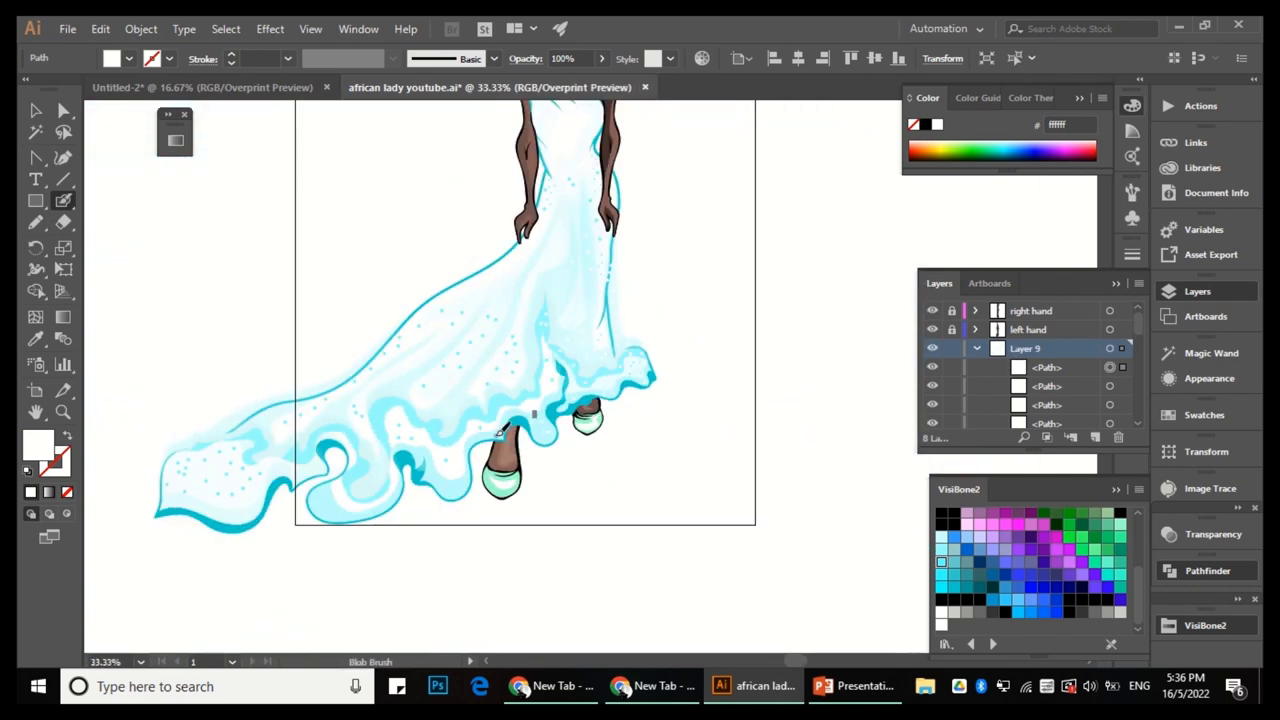
Scatter white dots down the pale cyan folds of the upper skirt between the two hands.
{"action": "scroll", "coordinate": [571, 320], "scroll_direction": "up", "scroll_amount": 3}
{"action": "scroll", "coordinate": [657, 307], "scroll_direction": "down", "scroll_amount": 3}
{"action": "scroll", "coordinate": [697, 320], "scroll_direction": "up", "scroll_amount": 3}
{"action": "scroll", "coordinate": [626, 297], "scroll_direction": "up", "scroll_amount": 1}
{"action": "left_click_drag", "start_coordinate": [626, 297], "coordinate": [650, 379]}
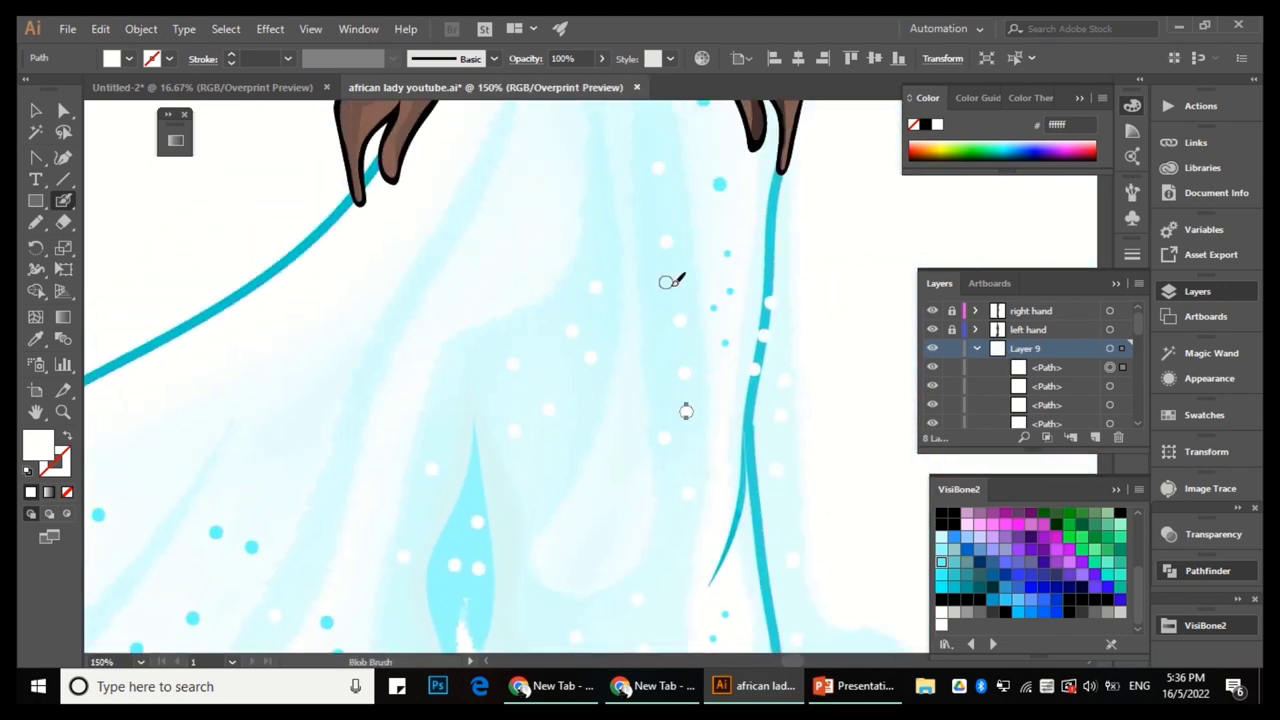
Add white dots to the sweeping skirt folds, the curved cyan band and the hem scallop beside the front foot.
{"action": "scroll", "coordinate": [670, 282], "scroll_direction": "up", "scroll_amount": 2}
{"action": "scroll", "coordinate": [436, 325], "scroll_direction": "down", "scroll_amount": 3}
{"action": "scroll", "coordinate": [563, 253], "scroll_direction": "up", "scroll_amount": 3}
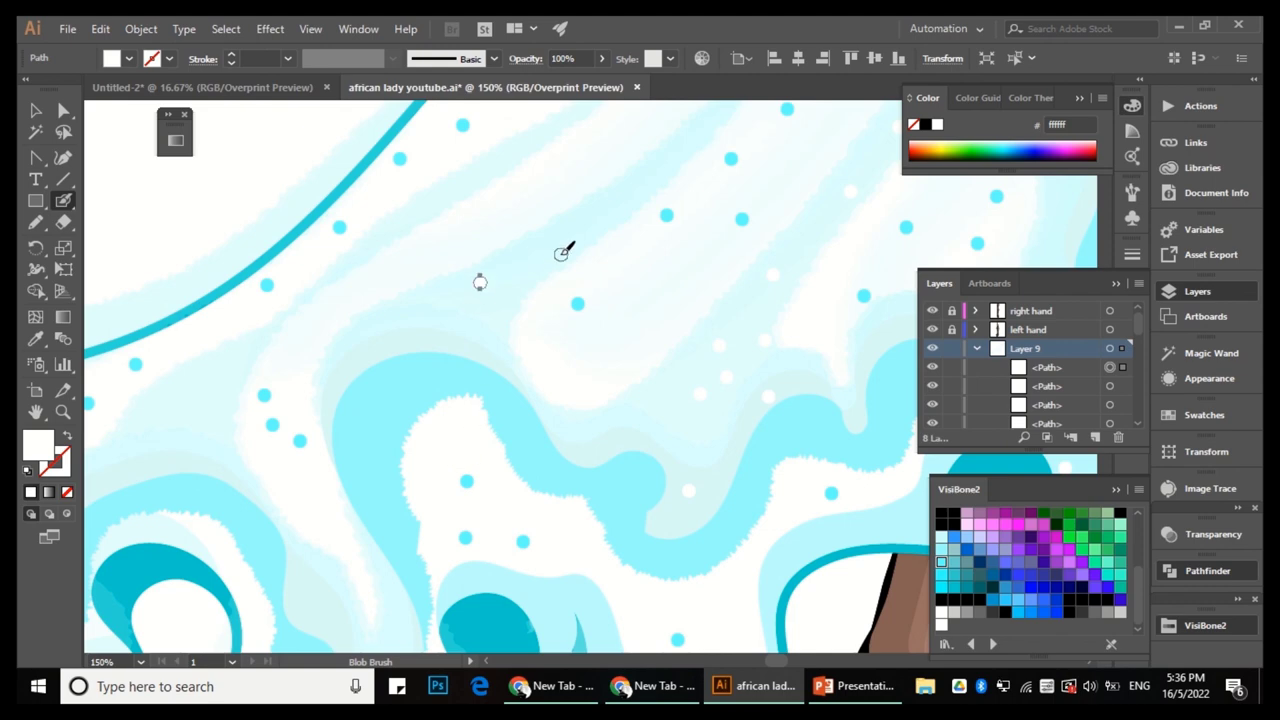
{"action": "scroll", "coordinate": [385, 431], "scroll_direction": "down", "scroll_amount": 3}
{"action": "scroll", "coordinate": [531, 346], "scroll_direction": "up", "scroll_amount": 3}
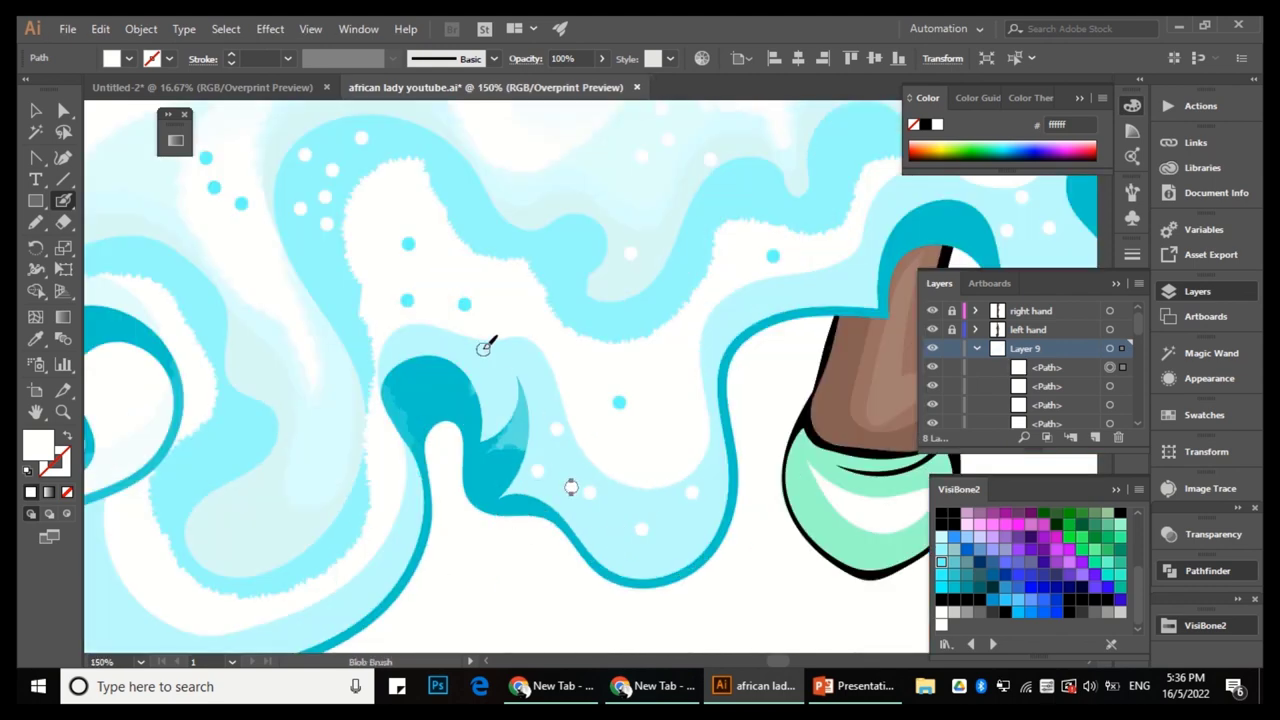
Paint white dots on the large looping hem folds and the cyan bands curving around the dark curls.
{"action": "scroll", "coordinate": [508, 398], "scroll_direction": "down", "scroll_amount": 3}
{"action": "scroll", "coordinate": [474, 420], "scroll_direction": "up", "scroll_amount": 3}
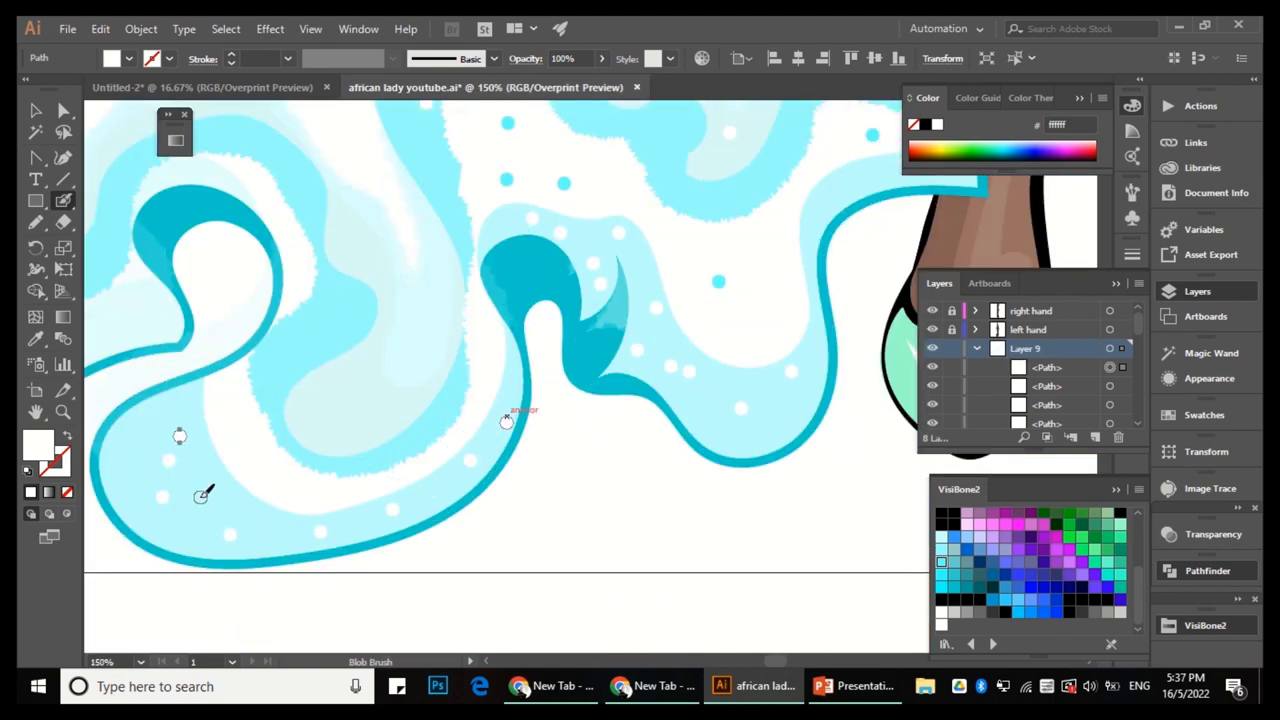
{"action": "scroll", "coordinate": [310, 388], "scroll_direction": "down", "scroll_amount": 3}
{"action": "scroll", "coordinate": [430, 510], "scroll_direction": "up", "scroll_amount": 3}
{"action": "scroll", "coordinate": [418, 448], "scroll_direction": "down", "scroll_amount": 3}
{"action": "scroll", "coordinate": [425, 368], "scroll_direction": "up", "scroll_amount": 3}
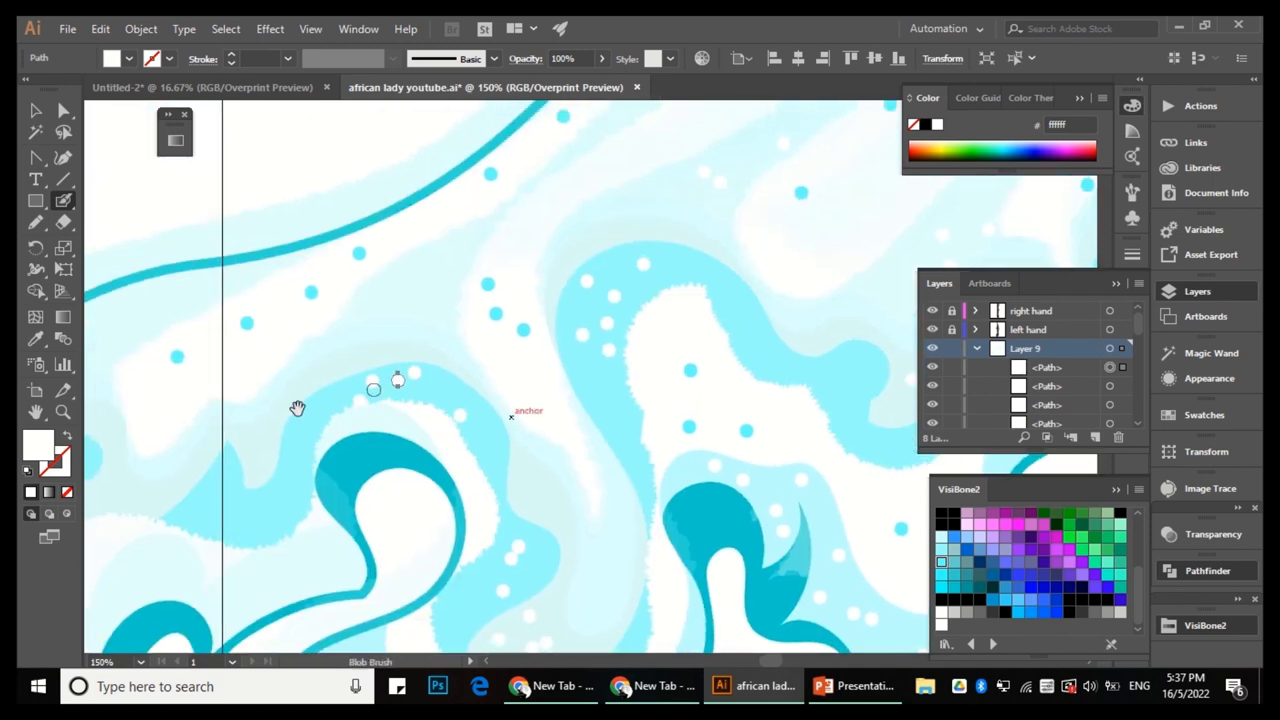
Dot the train's upper edge and its wavy cyan fold with white, continuing toward the train's far end.
{"action": "left_click_drag", "start_coordinate": [297, 408], "coordinate": [428, 404]}
{"action": "scroll", "coordinate": [361, 474], "scroll_direction": "left", "scroll_amount": 3}
{"action": "scroll", "coordinate": [509, 323], "scroll_direction": "up", "scroll_amount": 1}
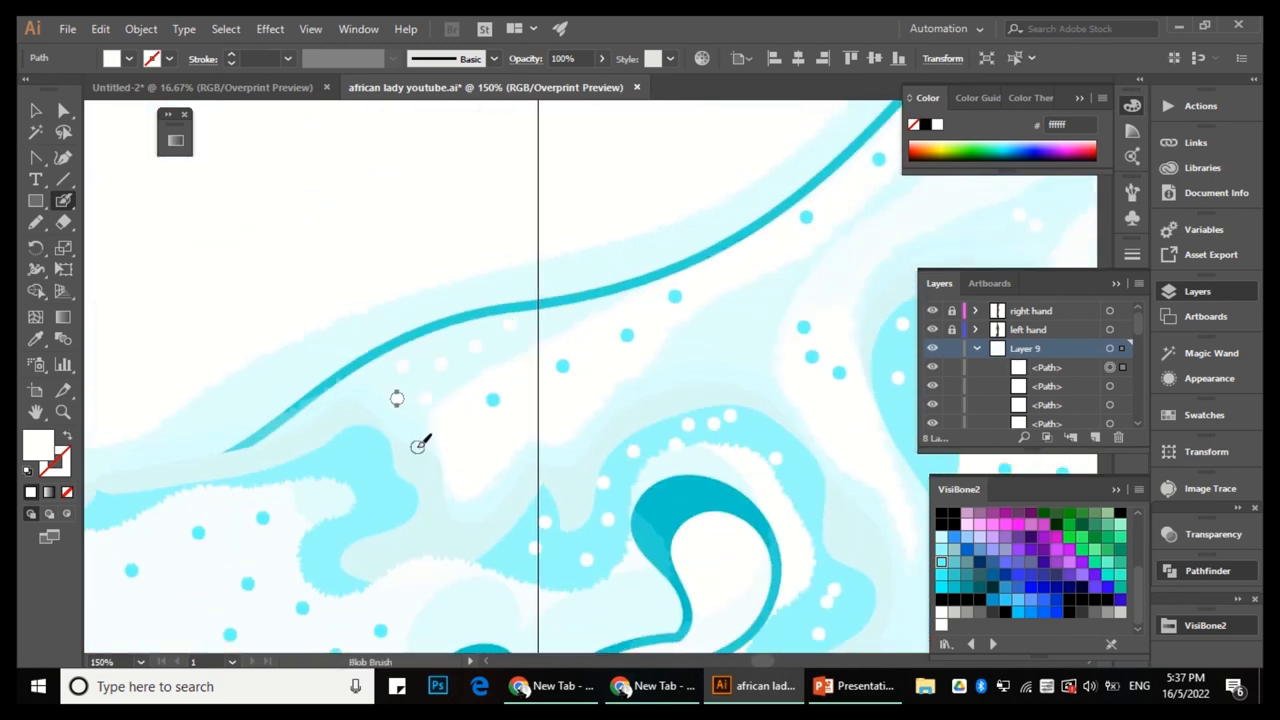
{"action": "scroll", "coordinate": [410, 440], "scroll_direction": "left", "scroll_amount": 3}
{"action": "scroll", "coordinate": [425, 418], "scroll_direction": "down", "scroll_amount": 1}
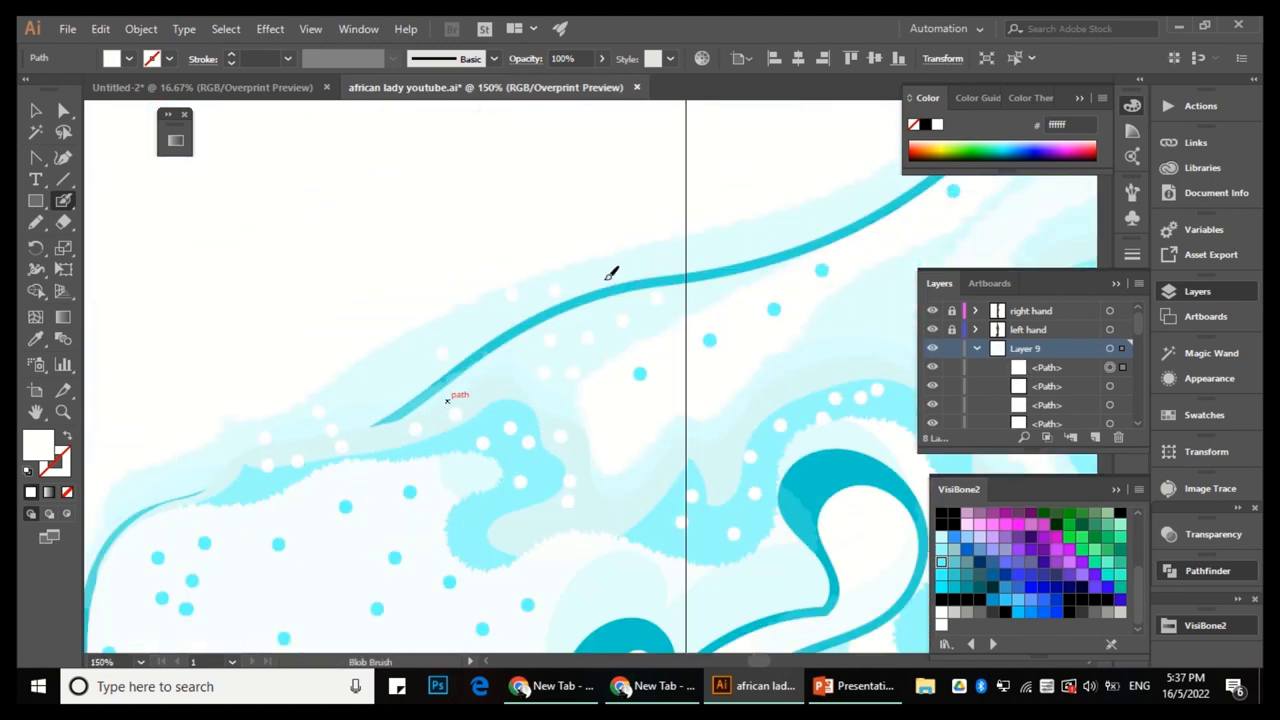
Place white dots along the train's dark teal bottom border and inside the dark curls of the hem.
{"action": "scroll", "coordinate": [612, 274], "scroll_direction": "down", "scroll_amount": 4}
{"action": "scroll", "coordinate": [428, 366], "scroll_direction": "up", "scroll_amount": 3}
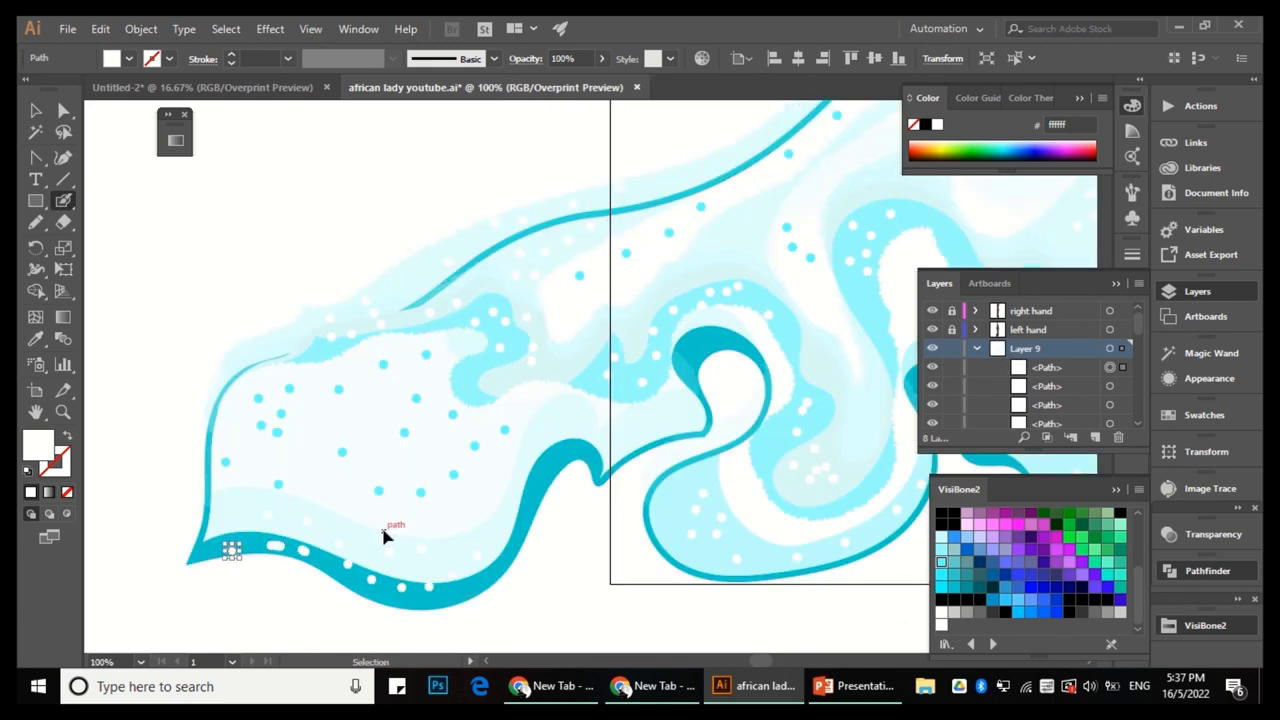
{"action": "scroll", "coordinate": [733, 322], "scroll_direction": "up", "scroll_amount": 2}
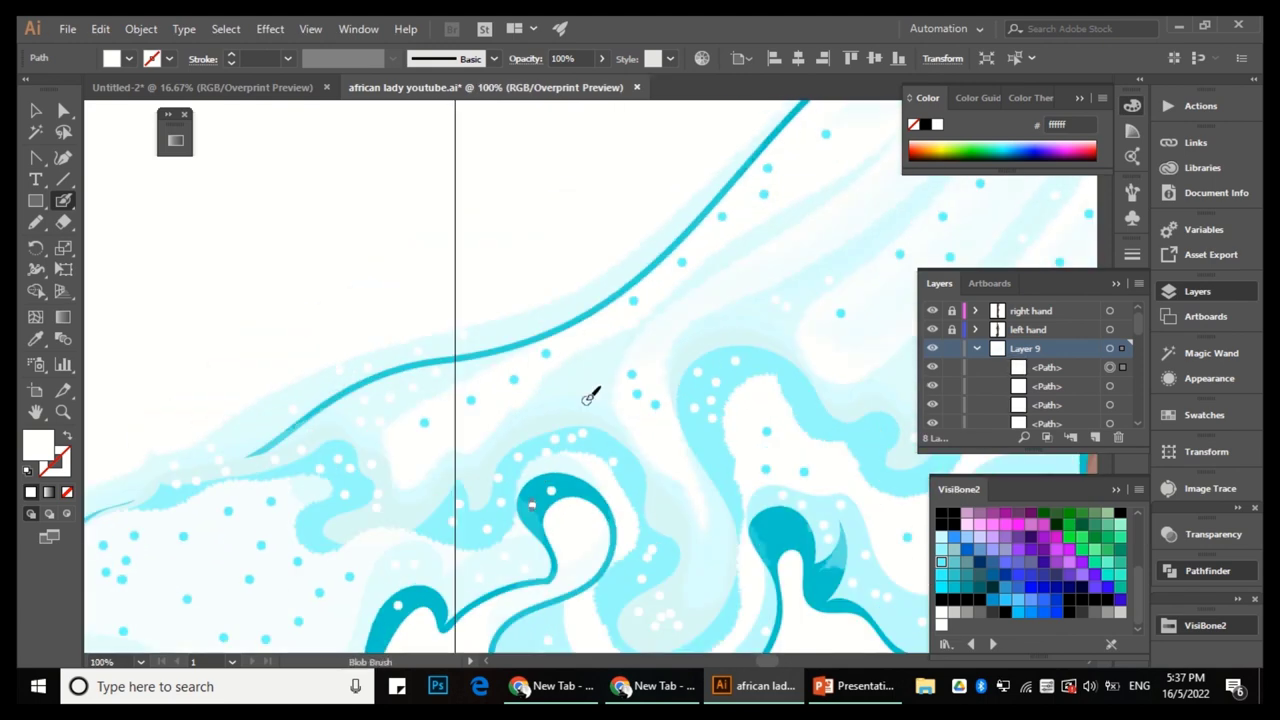
Add small white dots along the cyan hem bands and up the middle folds of the front skirt.
{"action": "scroll", "coordinate": [591, 394], "scroll_direction": "down", "scroll_amount": 2}
{"action": "scroll", "coordinate": [729, 323], "scroll_direction": "up", "scroll_amount": 2}
{"action": "scroll", "coordinate": [683, 463], "scroll_direction": "down", "scroll_amount": 2}
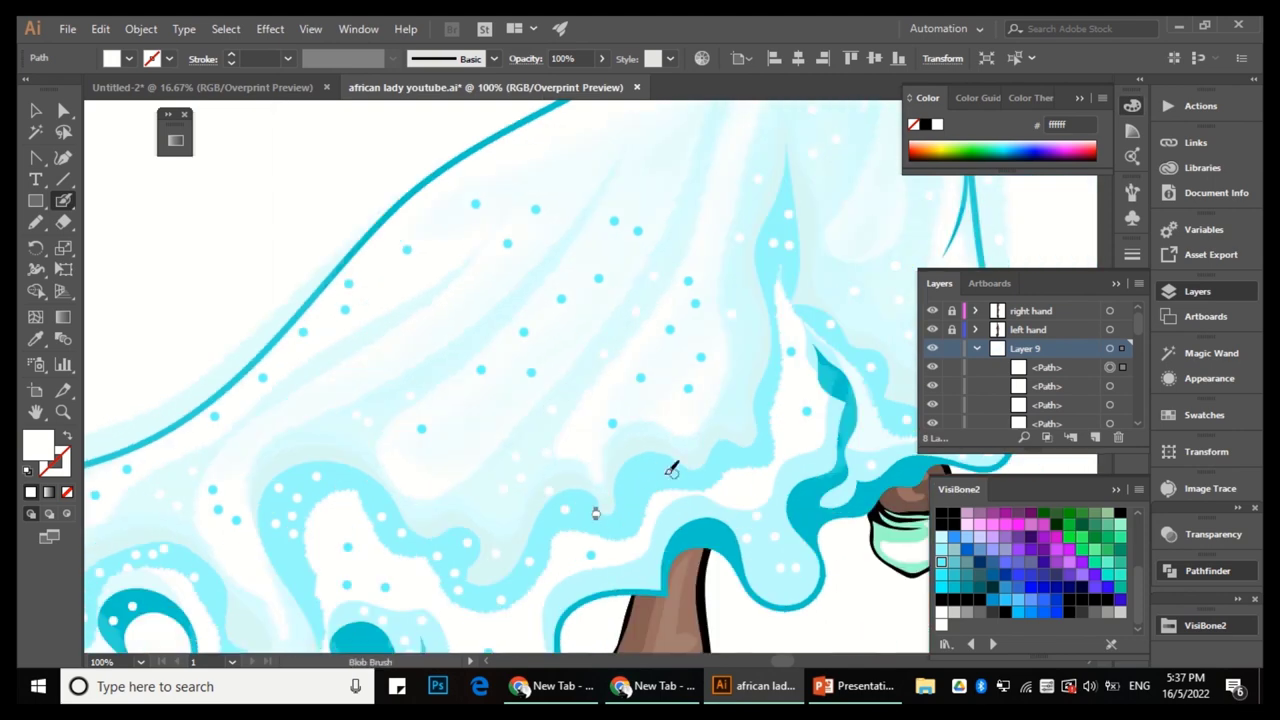
{"action": "scroll", "coordinate": [748, 270], "scroll_direction": "down", "scroll_amount": 2}
{"action": "scroll", "coordinate": [680, 277], "scroll_direction": "up", "scroll_amount": 2}
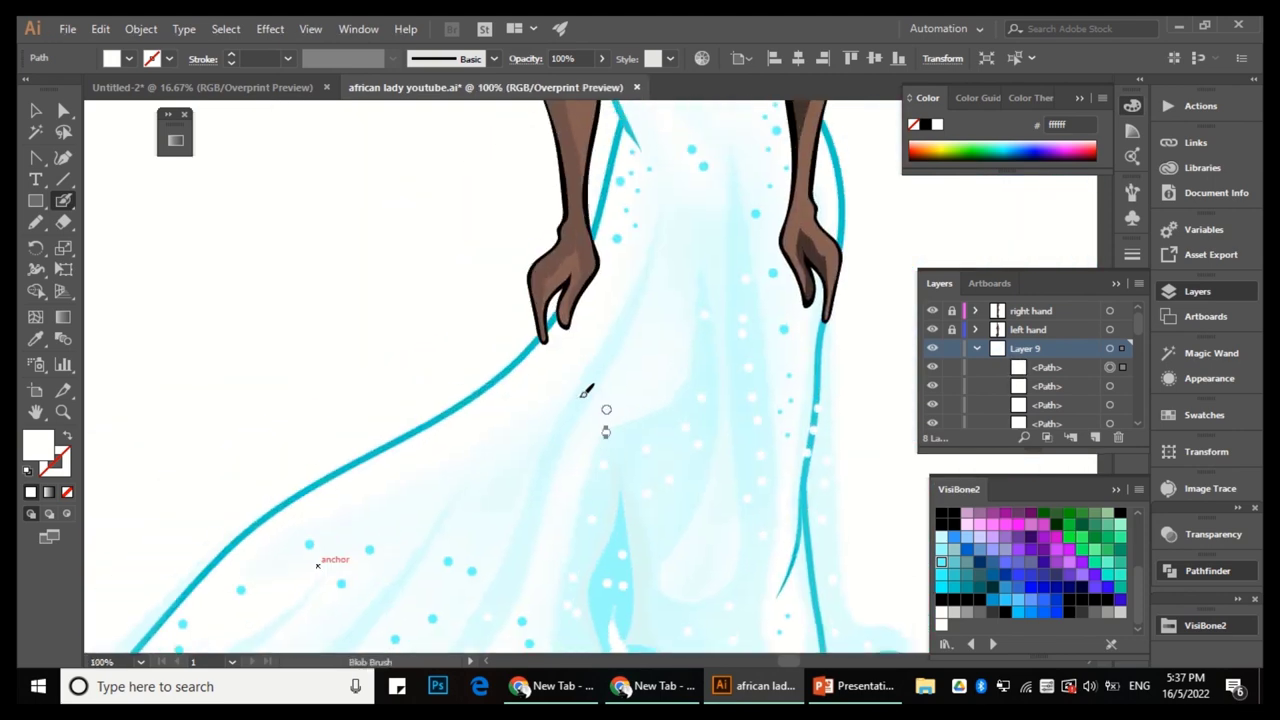
Scatter small white dots over the pale cyan shading of the bodice, from the neckline to the waist.
{"action": "scroll", "coordinate": [640, 429], "scroll_direction": "down", "scroll_amount": 2}
{"action": "scroll", "coordinate": [717, 246], "scroll_direction": "up", "scroll_amount": 3}
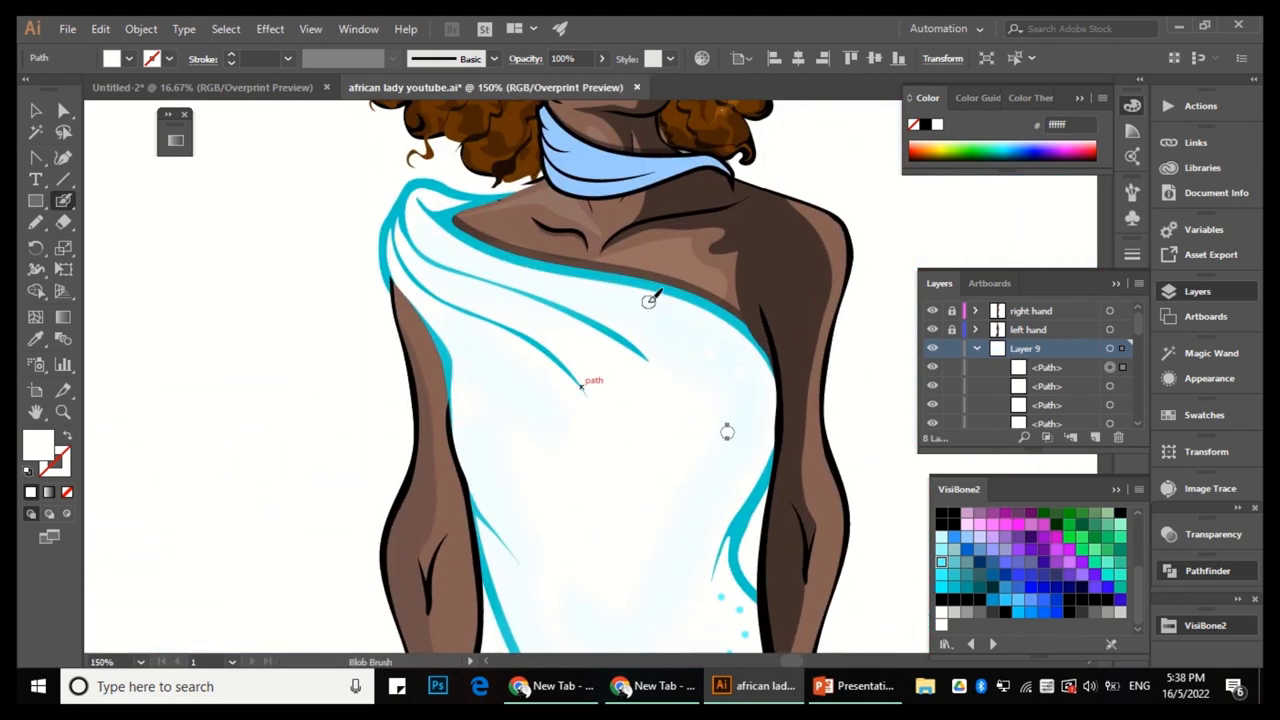
{"action": "scroll", "coordinate": [544, 473], "scroll_direction": "down", "scroll_amount": 2}
{"action": "scroll", "coordinate": [690, 290], "scroll_direction": "up", "scroll_amount": 2}
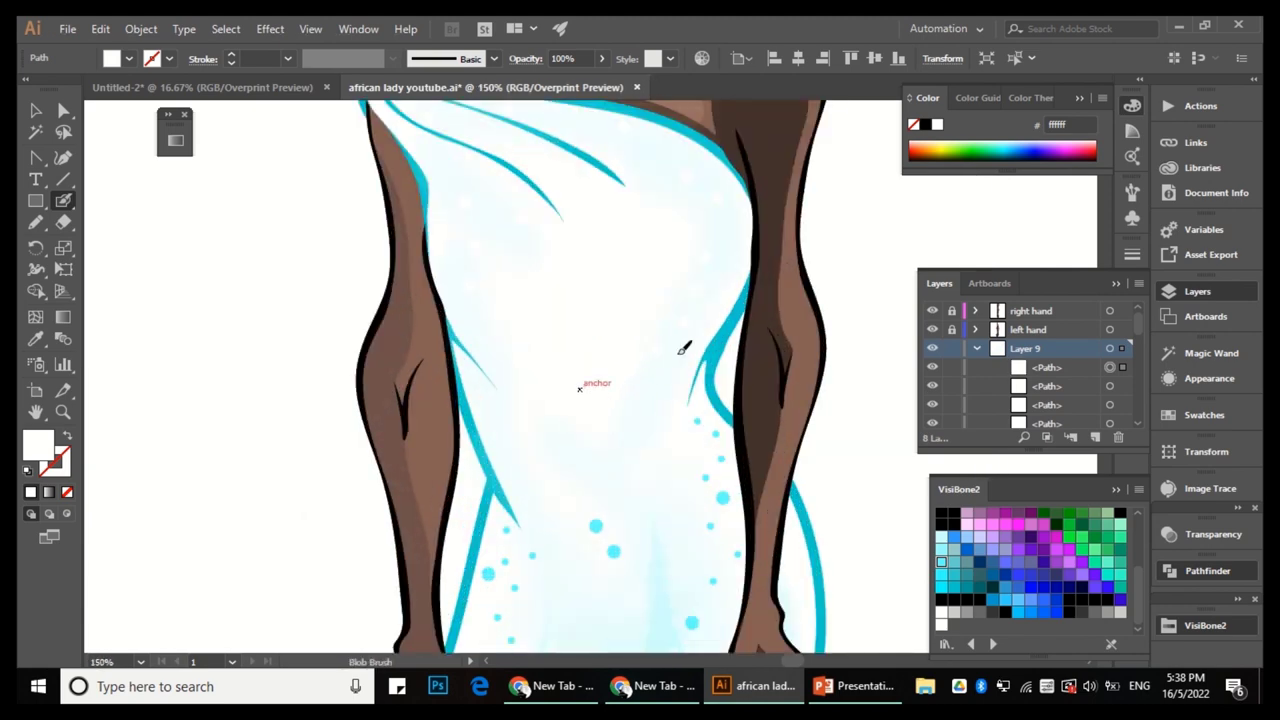
{"action": "scroll", "coordinate": [623, 329], "scroll_direction": "down", "scroll_amount": 2}
{"action": "scroll", "coordinate": [584, 416], "scroll_direction": "up", "scroll_amount": 2}
{"action": "scroll", "coordinate": [649, 389], "scroll_direction": "down", "scroll_amount": 3}
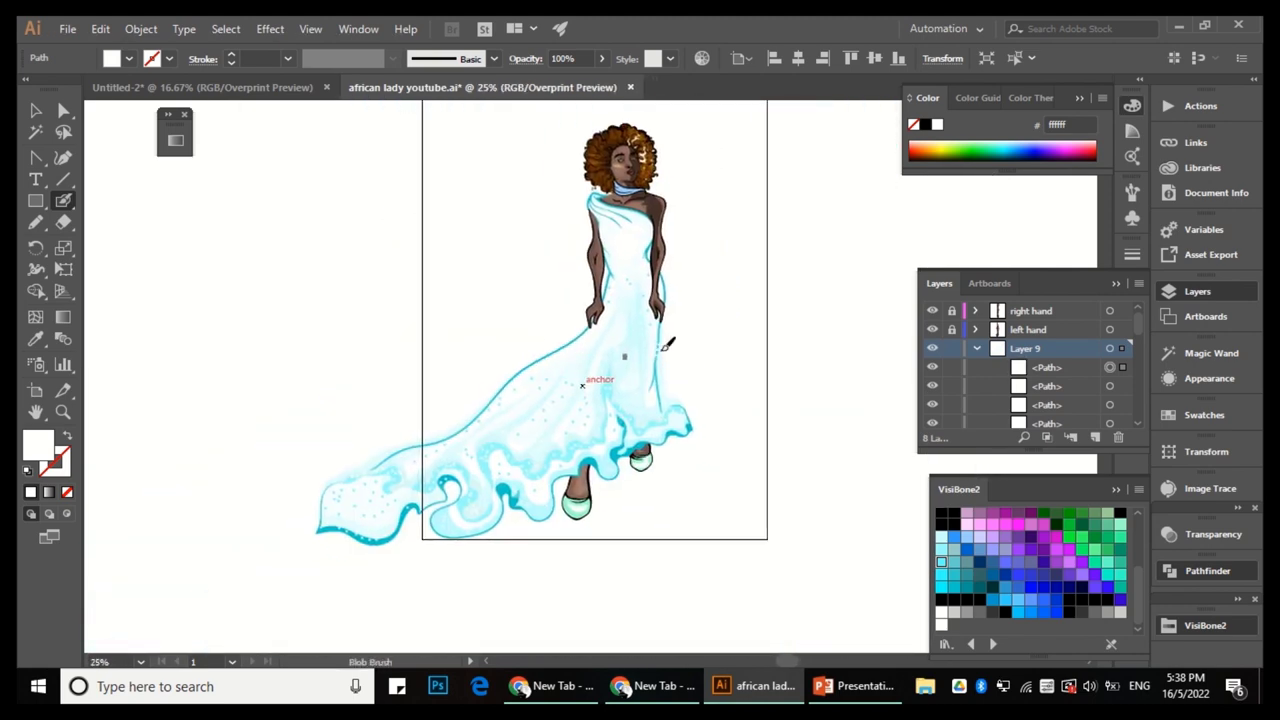
Group all the small dots painted on Layer 9 and lock the group.
{"action": "key", "text": "v"}
{"action": "key", "text": "ctrl+a"}
{"action": "left_click", "coordinate": [140, 28]}
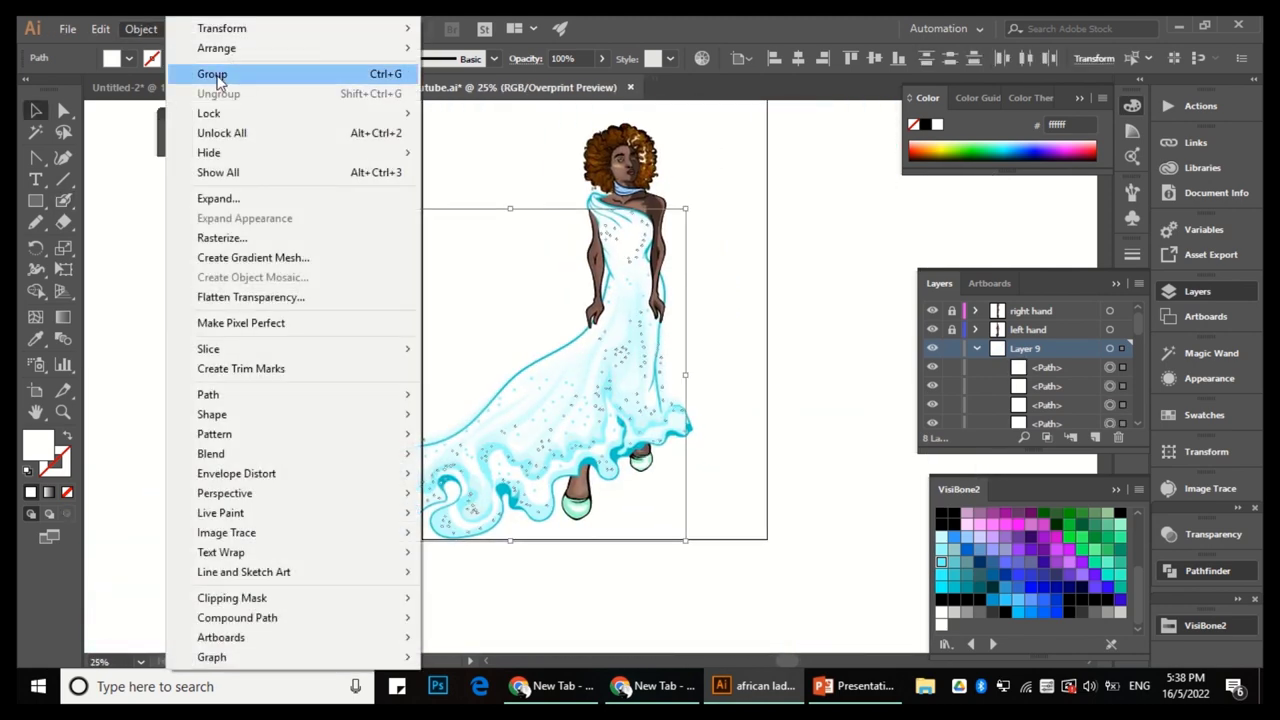
{"action": "left_click", "coordinate": [212, 73]}
{"action": "key", "text": "ctrl+shift+a"}
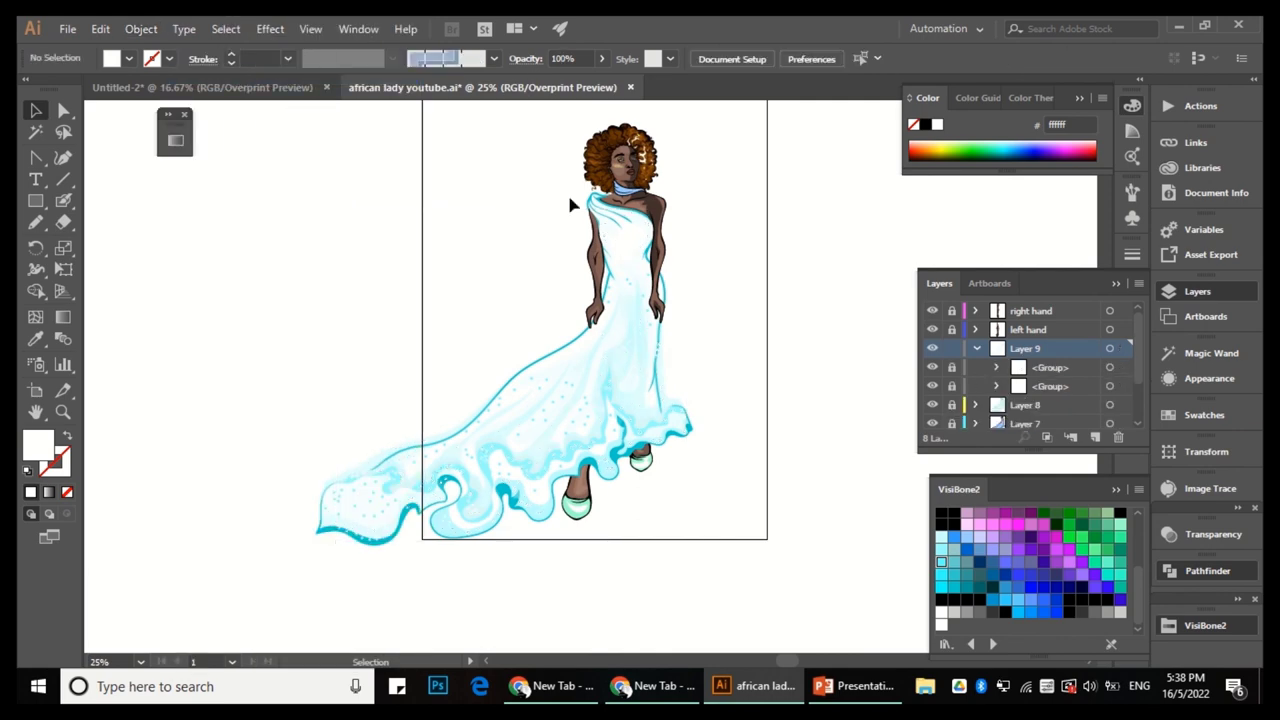
Enlarge the Blob Brush and paint the first large white circles on the skirt front between the hands.
{"action": "key", "text": "ctrl+equal"}
{"action": "key", "text": "shift+b"}
{"action": "double_click", "coordinate": [63, 200]}
{"action": "left_click", "coordinate": [752, 589]}
{"action": "scroll", "coordinate": [650, 333], "scroll_direction": "up", "scroll_amount": 3}
{"action": "left_click_drag", "start_coordinate": [645, 397], "coordinate": [672, 478]}
{"action": "scroll", "coordinate": [633, 469], "scroll_direction": "down", "scroll_amount": 1}
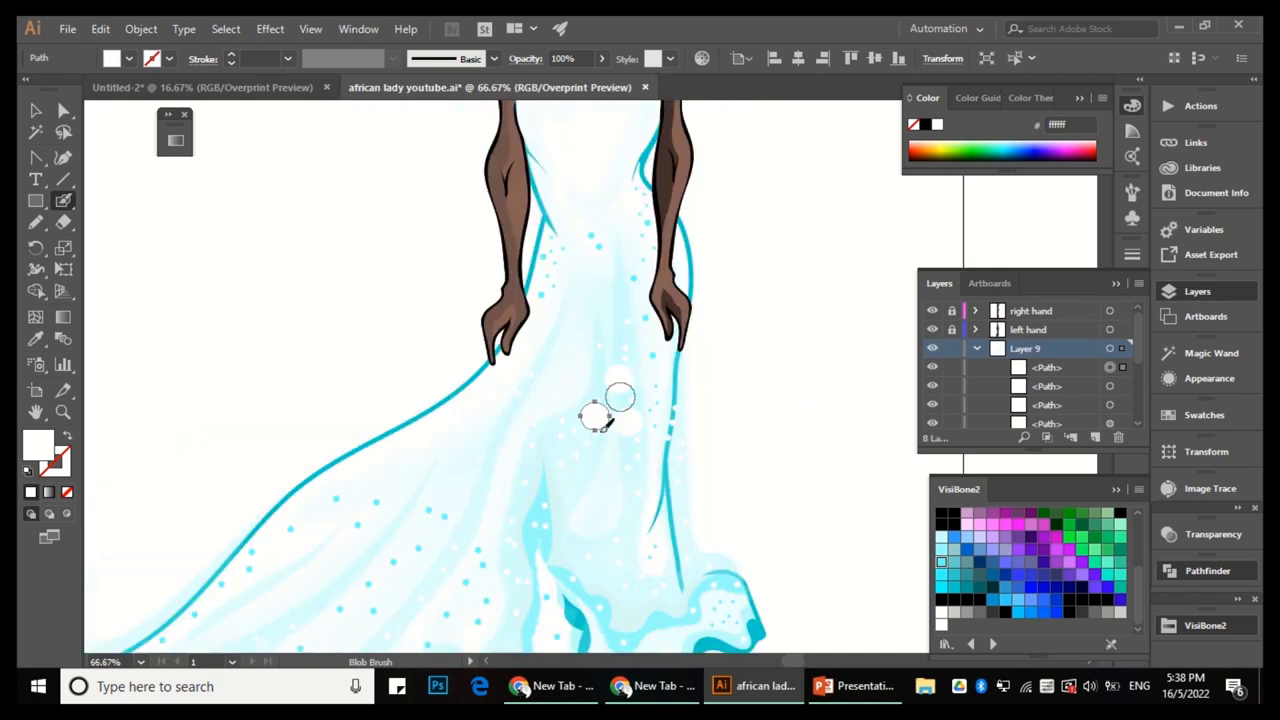
Paint large white circles at 100% opacity down the skirt front and over the hem above the front foot.
{"action": "scroll", "coordinate": [664, 386], "scroll_direction": "up", "scroll_amount": 2}
{"action": "key", "text": "d"}
{"action": "double_click", "coordinate": [62, 203]}
{"action": "left_click", "coordinate": [751, 586]}
{"action": "left_click", "coordinate": [570, 58]}
{"action": "type", "text": "100"}
{"action": "key", "text": "Return"}
{"action": "left_click", "coordinate": [570, 450]}
{"action": "key", "text": "Delete"}
{"action": "key", "text": "shift+b"}
{"action": "scroll", "coordinate": [623, 318], "scroll_direction": "down", "scroll_amount": 6}
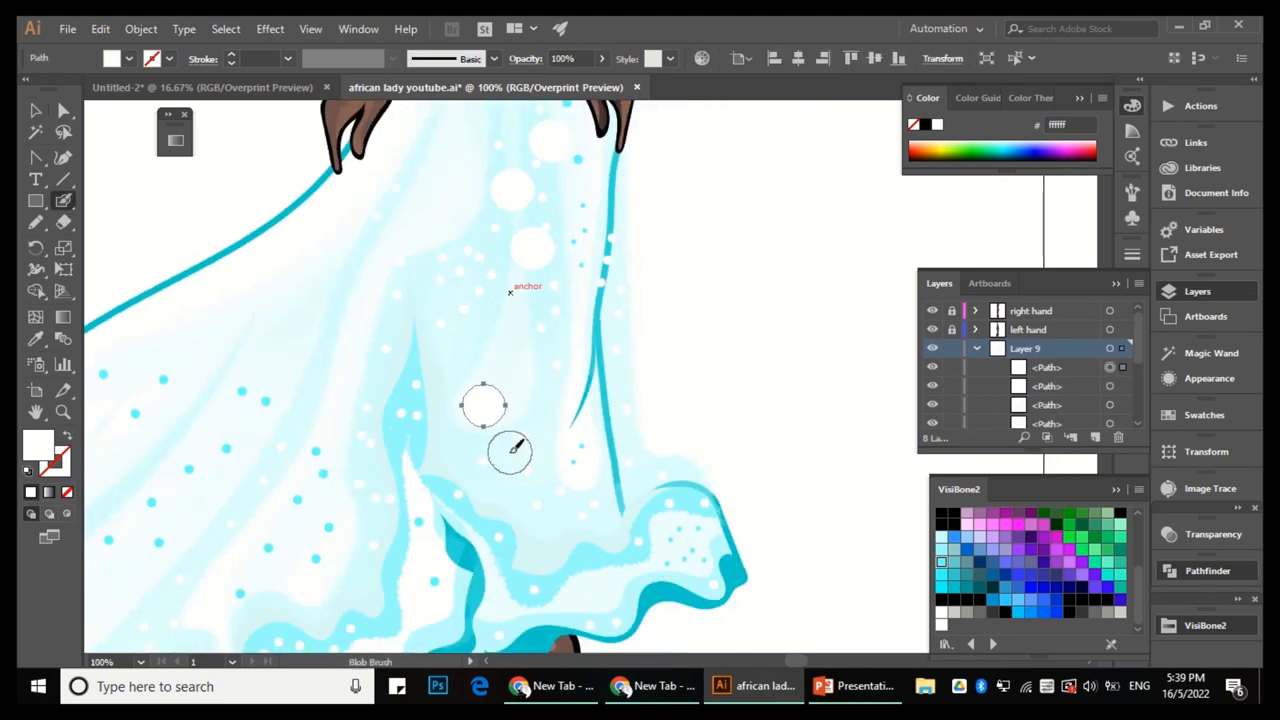
{"action": "key", "text": "ctrl+minus"}
{"action": "left_click", "coordinate": [530, 330]}
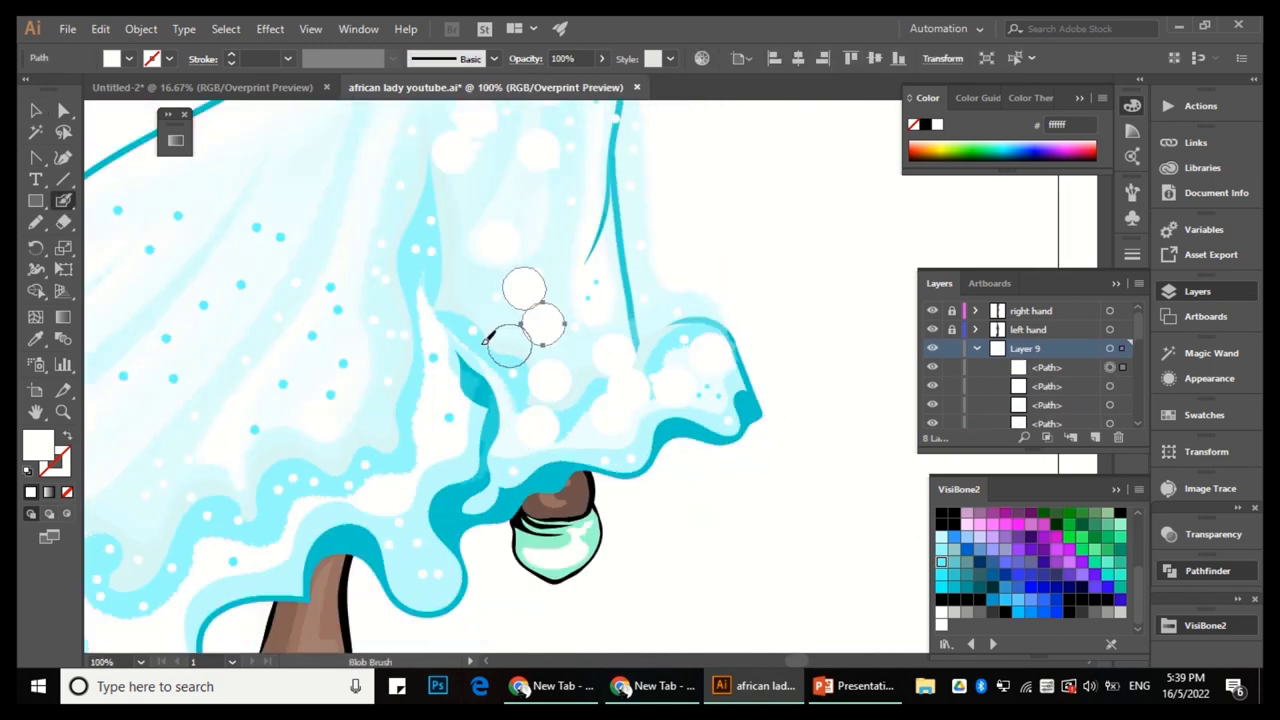
Spread large white circles across the sweeping skirt folds and around the dark curl of the hem.
{"action": "scroll", "coordinate": [530, 330], "scroll_direction": "up", "scroll_amount": 3}
{"action": "left_click_drag", "start_coordinate": [531, 216], "coordinate": [566, 318]}
{"action": "scroll", "coordinate": [437, 403], "scroll_direction": "down", "scroll_amount": 3}
{"action": "scroll", "coordinate": [450, 350], "scroll_direction": "up", "scroll_amount": 3}
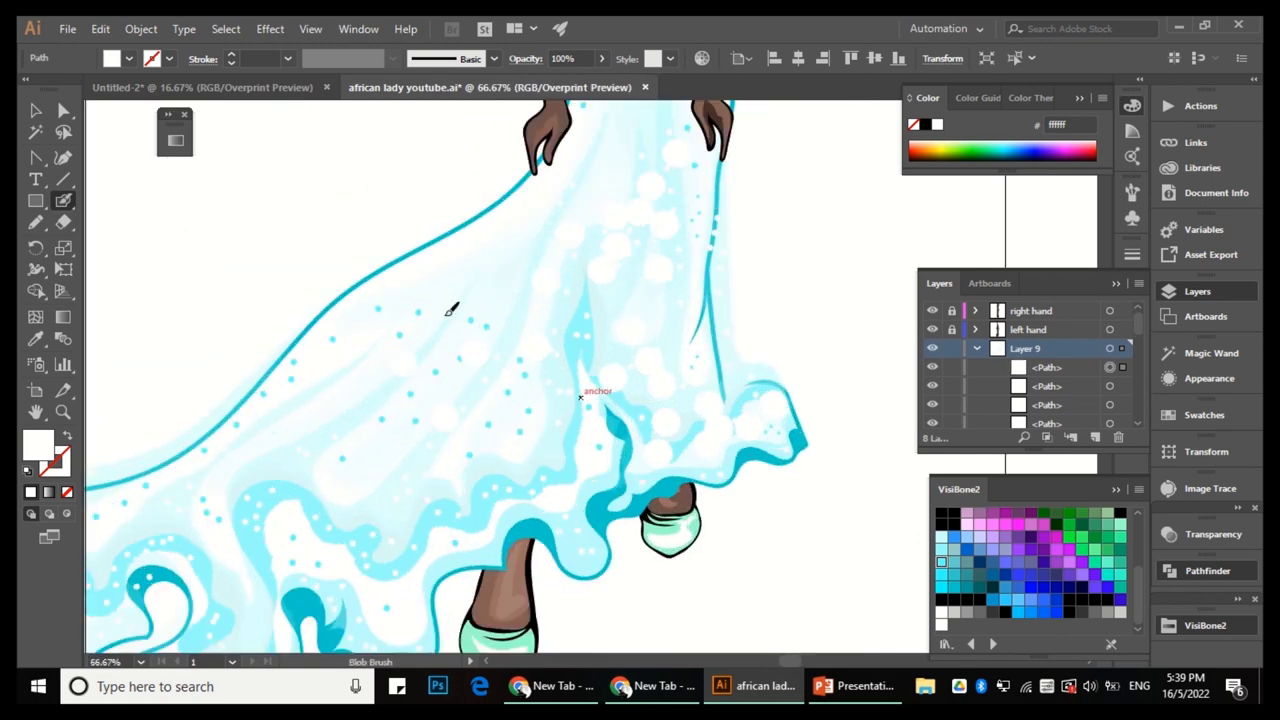
{"action": "scroll", "coordinate": [382, 563], "scroll_direction": "left", "scroll_amount": 3}
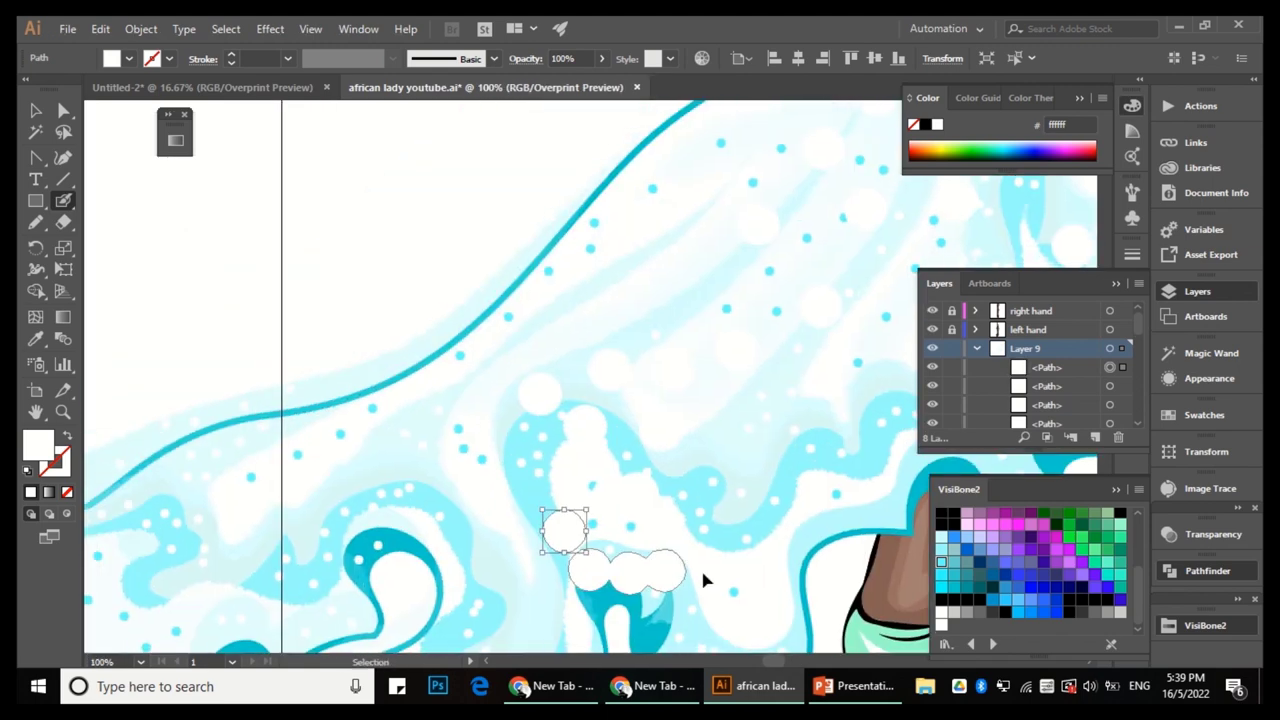
Paint large white circles along the train to its far end, then add more on the upper skirt.
{"action": "scroll", "coordinate": [330, 510], "scroll_direction": "left", "scroll_amount": 3}
{"action": "scroll", "coordinate": [362, 530], "scroll_direction": "down", "scroll_amount": 1}
{"action": "scroll", "coordinate": [295, 500], "scroll_direction": "up", "scroll_amount": 1}
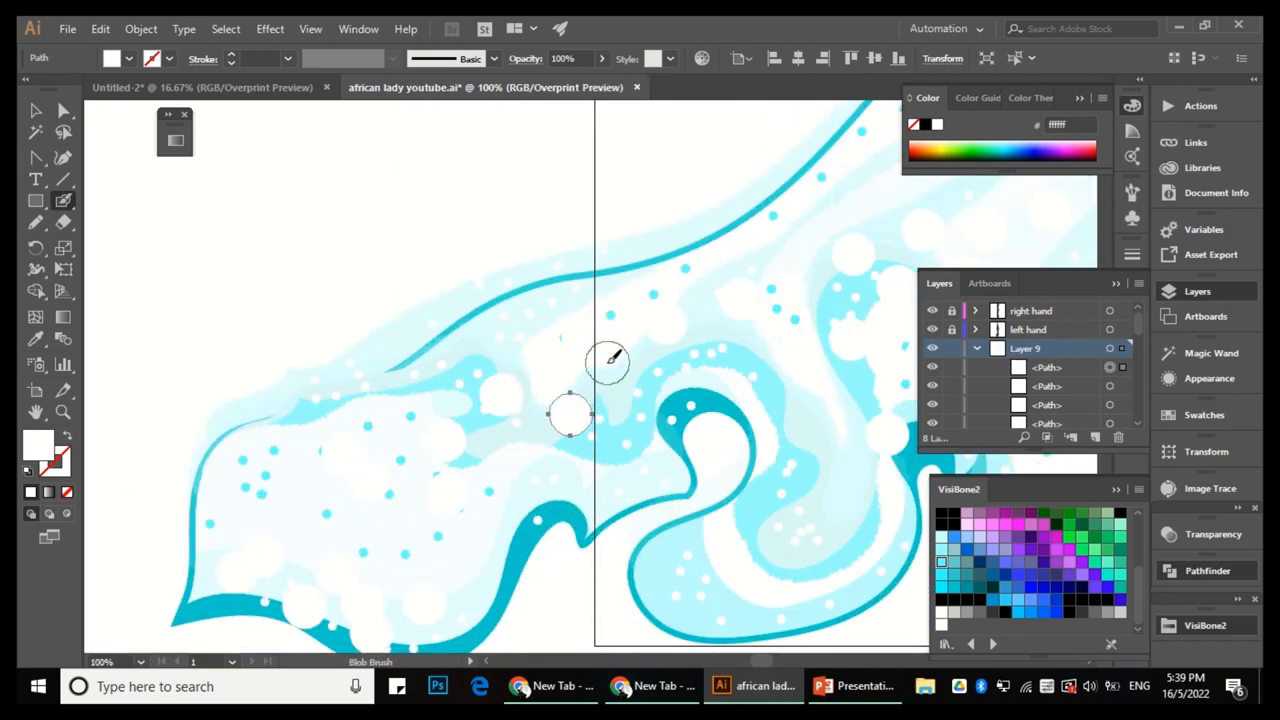
{"action": "scroll", "coordinate": [677, 280], "scroll_direction": "right", "scroll_amount": 3}
{"action": "scroll", "coordinate": [677, 277], "scroll_direction": "right", "scroll_amount": 3}
{"action": "scroll", "coordinate": [677, 180], "scroll_direction": "up", "scroll_amount": 5}
{"action": "scroll", "coordinate": [716, 300], "scroll_direction": "down", "scroll_amount": 1, "text": "alt"}
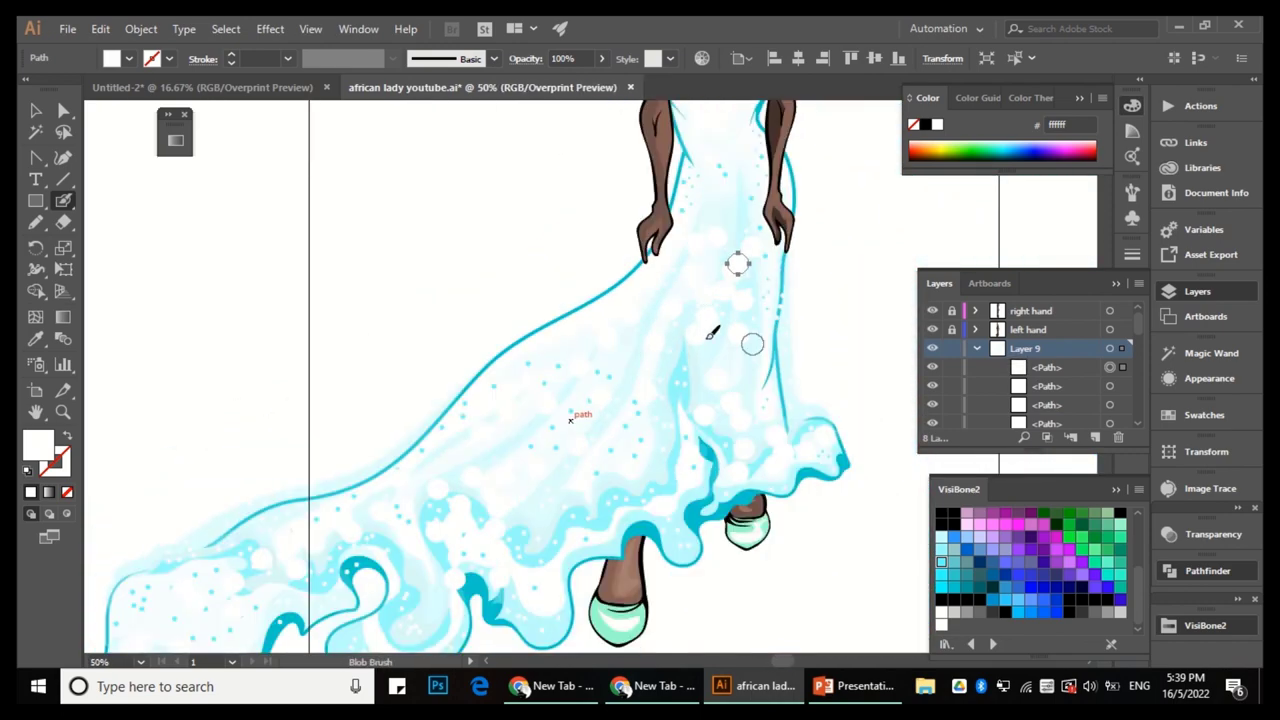
Select all the large white circles and try them at 20% opacity.
{"action": "scroll", "coordinate": [320, 340], "scroll_direction": "down", "scroll_amount": 1, "text": "alt"}
{"action": "key", "text": "ctrl+a"}
{"action": "key", "text": "a"}
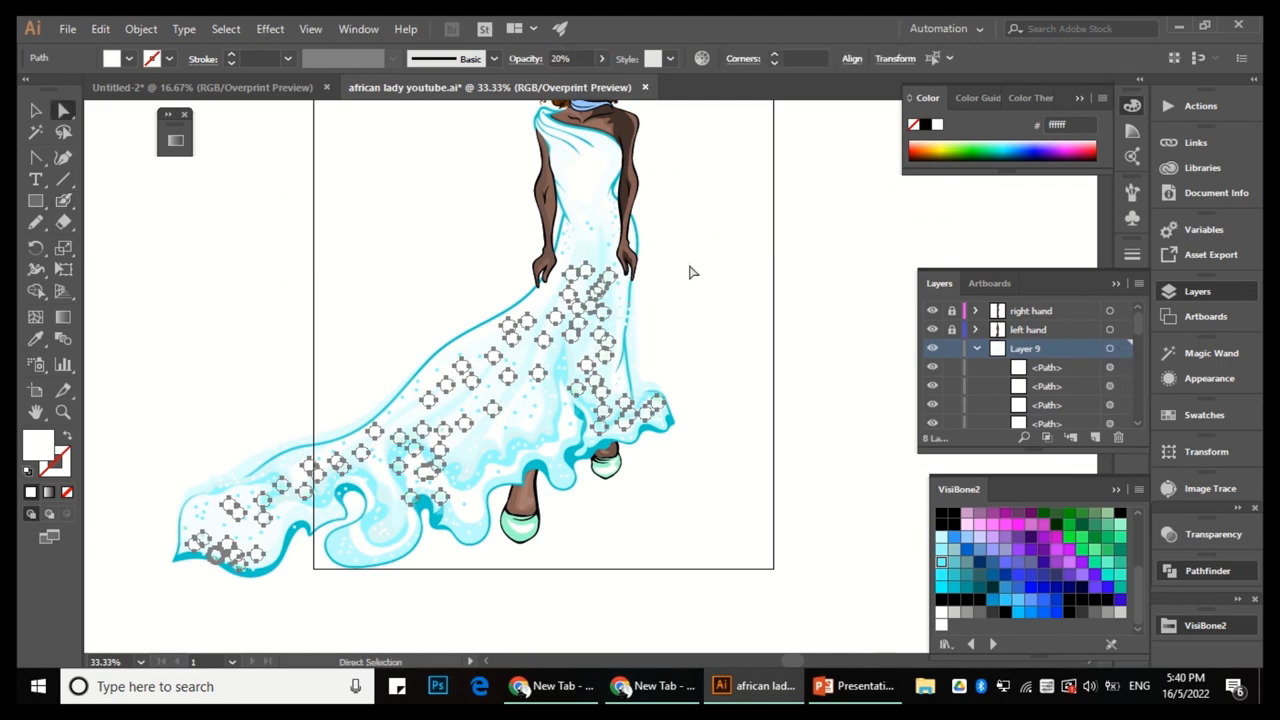
{"action": "left_click", "coordinate": [688, 271]}
{"action": "scroll", "coordinate": [528, 380], "scroll_direction": "up", "scroll_amount": 2, "text": "alt"}
{"action": "scroll", "coordinate": [590, 405], "scroll_direction": "down", "scroll_amount": 2, "text": "alt"}
Set the opacity of the large white circles to 45%.
{"action": "left_click", "coordinate": [590, 405]}
{"action": "left_click", "coordinate": [568, 58]}
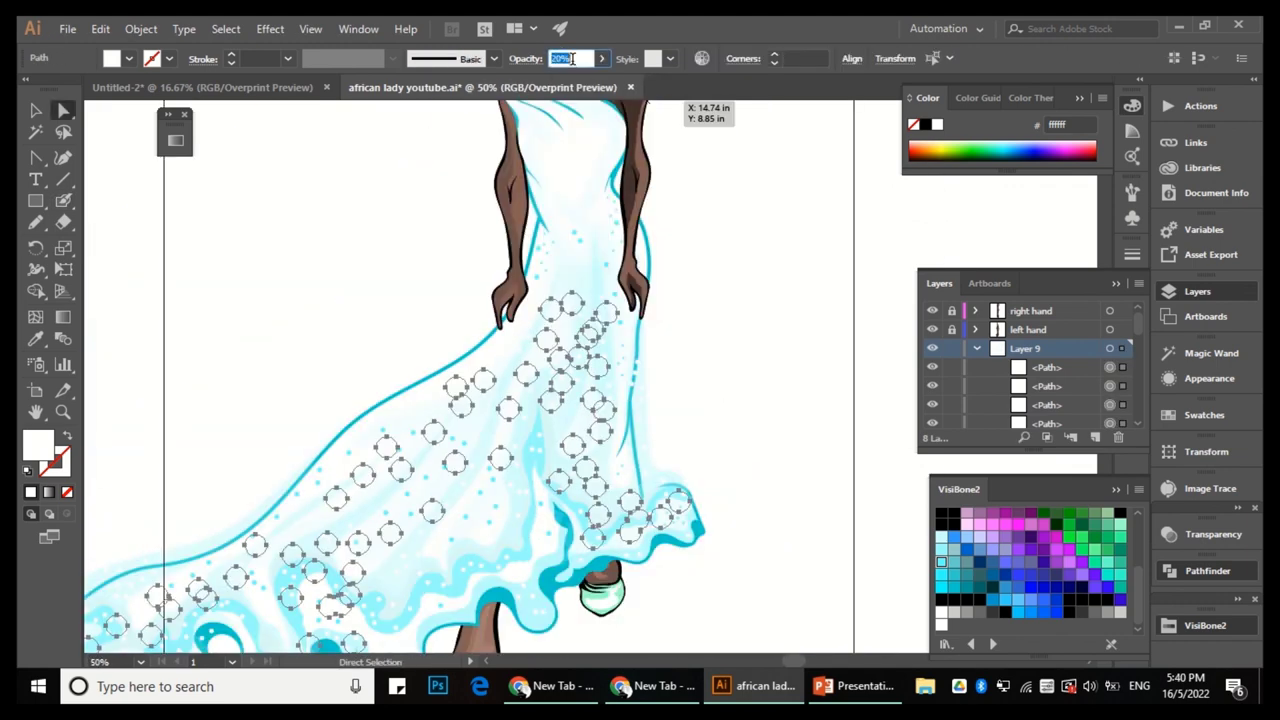
{"action": "left_click", "coordinate": [752, 370]}
{"action": "scroll", "coordinate": [666, 414], "scroll_direction": "up", "scroll_amount": 2, "text": "alt"}
{"action": "scroll", "coordinate": [629, 434], "scroll_direction": "down", "scroll_amount": 2, "text": "alt"}
{"action": "left_click", "coordinate": [634, 443]}
{"action": "left_click", "coordinate": [728, 327]}
Place copies of the translucent white circle on the hem scallops near the feet and on the bodice.
{"action": "scroll", "coordinate": [477, 506], "scroll_direction": "up", "scroll_amount": 3, "text": "alt"}
{"action": "left_click_drag", "start_coordinate": [700, 340], "coordinate": [381, 428]}
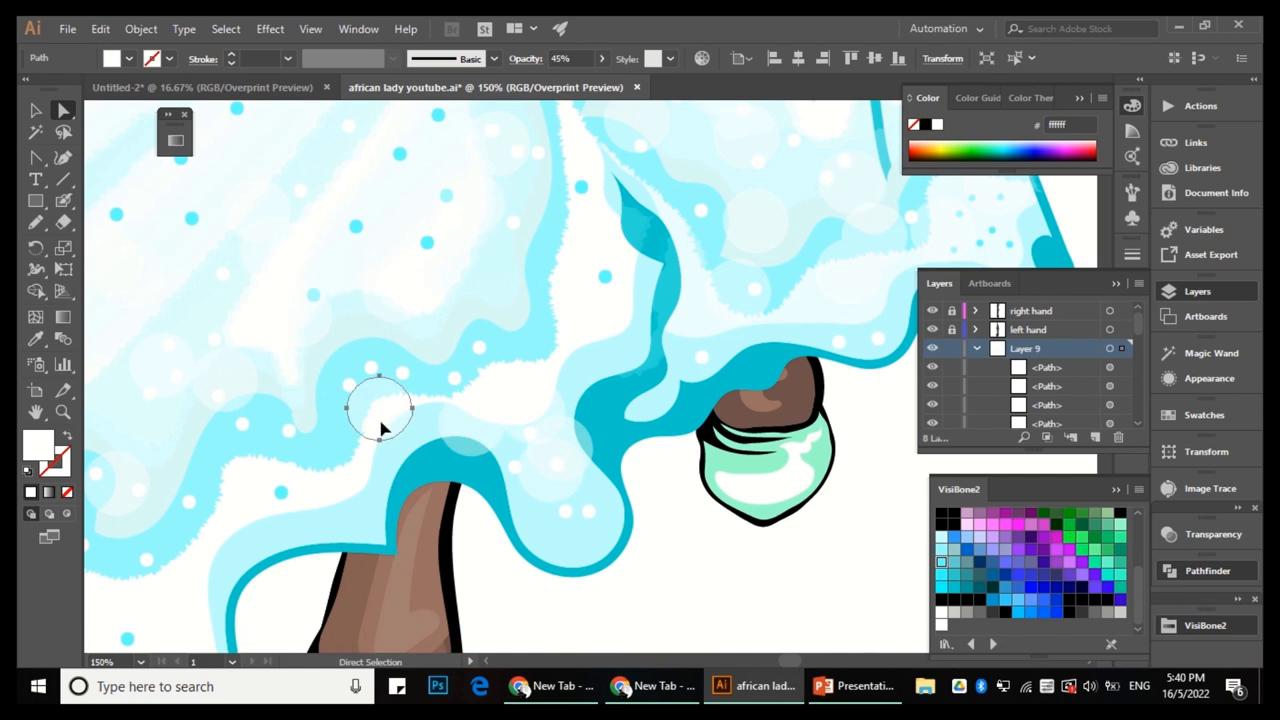
{"action": "left_click_drag", "start_coordinate": [333, 517], "coordinate": [560, 440]}
{"action": "left_click_drag", "start_coordinate": [586, 300], "coordinate": [476, 220]}
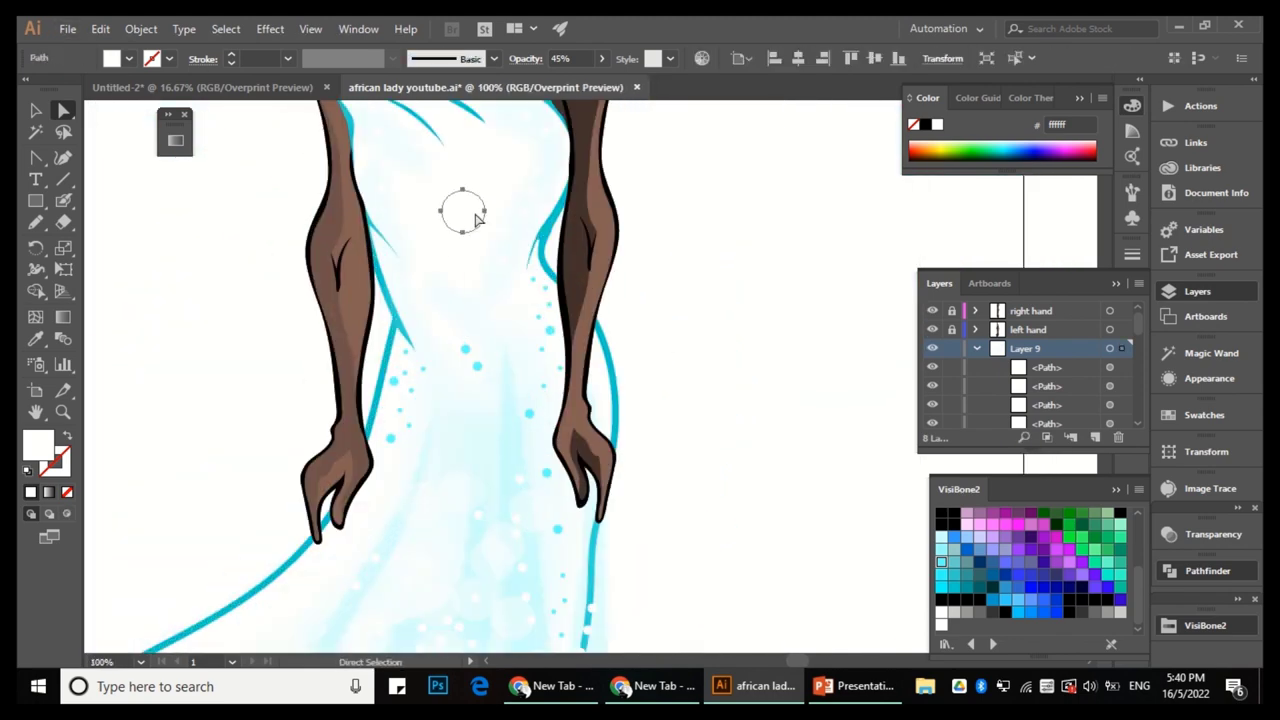
Give the bodice circles a ccffff fill at 11% opacity and distribute copies across the chest.
{"action": "scroll", "coordinate": [400, 140], "scroll_direction": "up", "scroll_amount": 2}
{"action": "left_click_drag", "start_coordinate": [517, 306], "coordinate": [494, 348]}
{"action": "left_click_drag", "start_coordinate": [535, 448], "coordinate": [435, 348]}
{"action": "scroll", "coordinate": [423, 289], "scroll_direction": "down", "scroll_amount": 2}
{"action": "scroll", "coordinate": [463, 249], "scroll_direction": "up", "scroll_amount": 4}
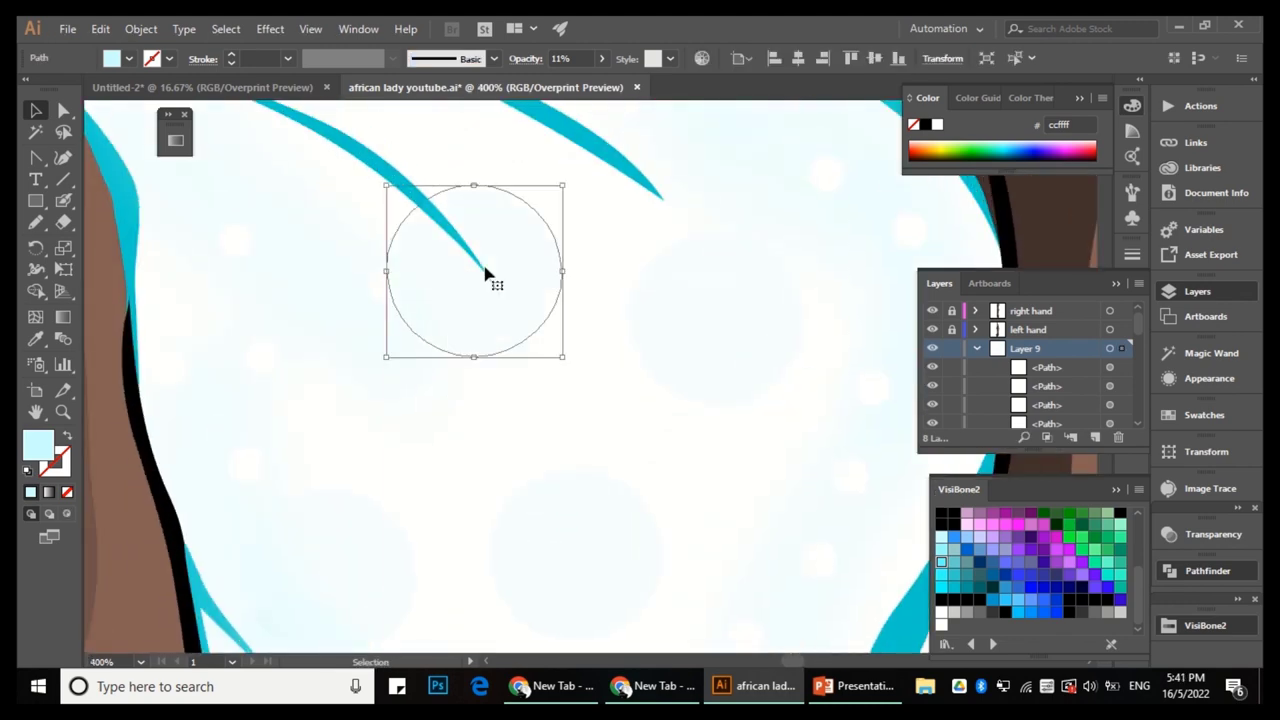
{"action": "scroll", "coordinate": [407, 260], "scroll_direction": "up", "scroll_amount": 1}
{"action": "key", "text": "v"}
{"action": "mouse_move", "coordinate": [500, 207]}
{"action": "left_mouse_down"}
{"action": "mouse_move", "coordinate": [663, 189]}
{"action": "mouse_move", "coordinate": [598, 126]}
{"action": "left_mouse_up"}
{"action": "left_click_drag", "start_coordinate": [332, 176], "coordinate": [449, 214]}
Draw small rounded ccffff patches at 11% opacity between the shoulder folds with the Pencil tool.
{"action": "scroll", "coordinate": [594, 360], "scroll_direction": "down", "scroll_amount": 3}
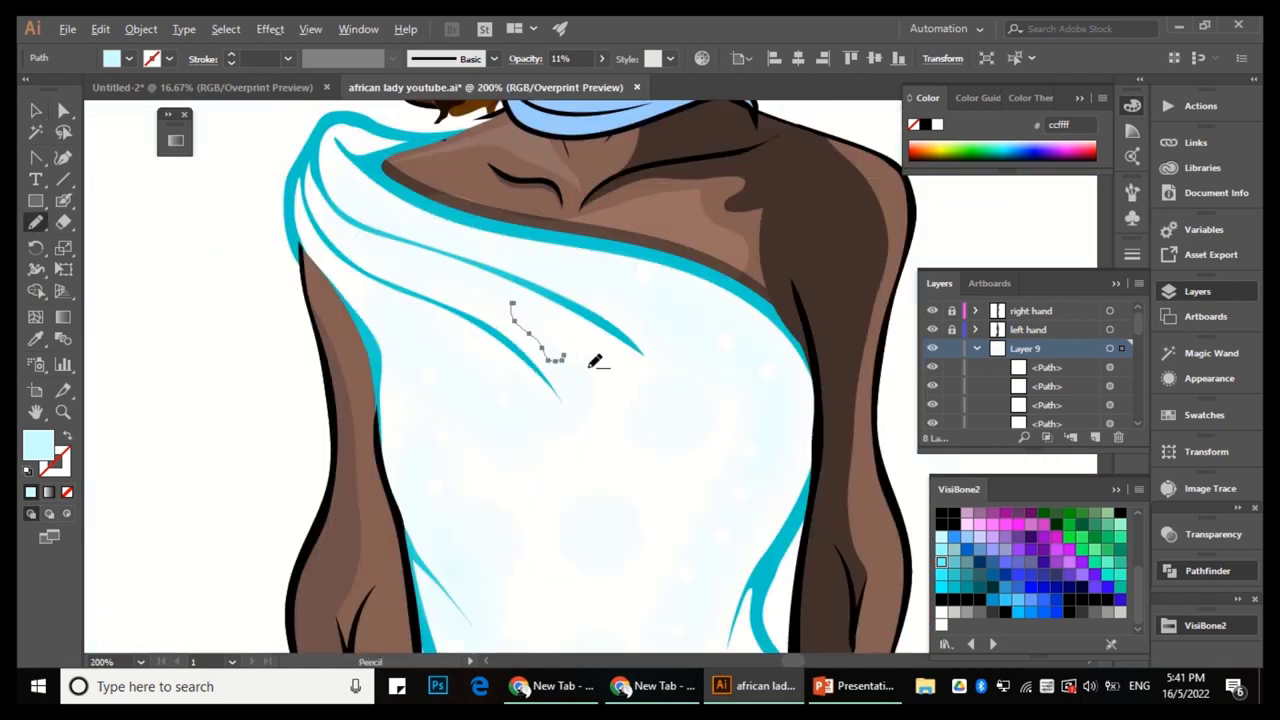
{"action": "scroll", "coordinate": [555, 393], "scroll_direction": "up", "scroll_amount": 2}
{"action": "left_click_drag", "start_coordinate": [356, 276], "coordinate": [365, 240]}
{"action": "mouse_move", "coordinate": [450, 300]}
{"action": "left_mouse_down"}
{"action": "mouse_move", "coordinate": [558, 360]}
{"action": "mouse_move", "coordinate": [500, 277]}
{"action": "left_mouse_up"}
{"action": "key", "text": "v"}
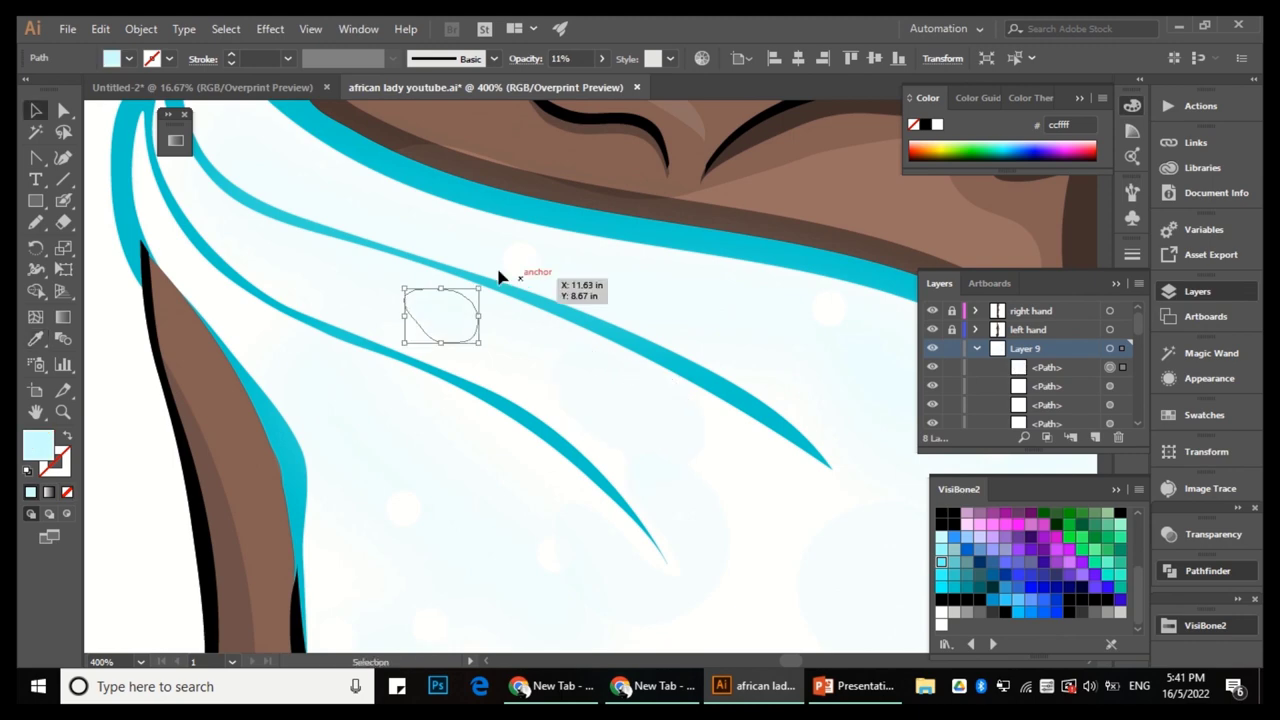
Select all the large translucent circles on the dress and group them.
{"action": "key", "text": "ctrl+shift+a"}
{"action": "scroll", "coordinate": [556, 263], "scroll_direction": "down", "scroll_amount": 5}
{"action": "scroll", "coordinate": [552, 327], "scroll_direction": "up", "scroll_amount": 3}
{"action": "key", "text": "ctrl+a"}
{"action": "scroll", "coordinate": [614, 229], "scroll_direction": "down", "scroll_amount": 2}
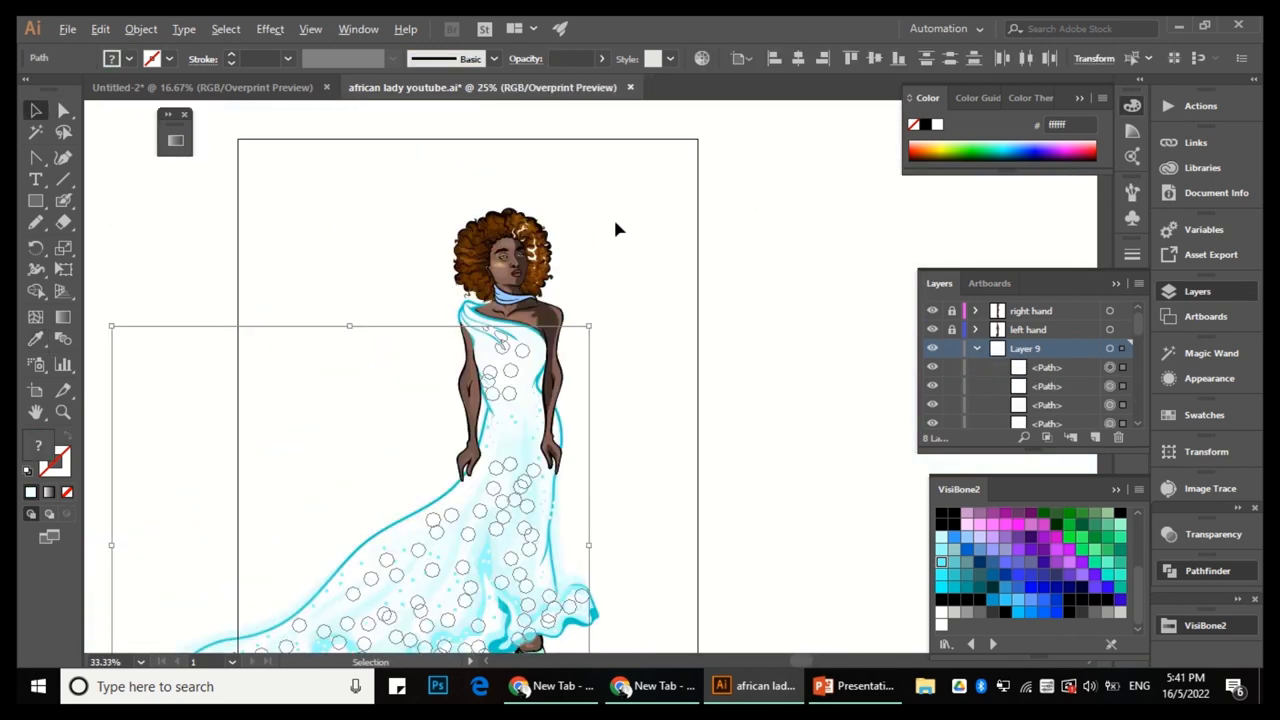
{"action": "left_click", "coordinate": [148, 29]}
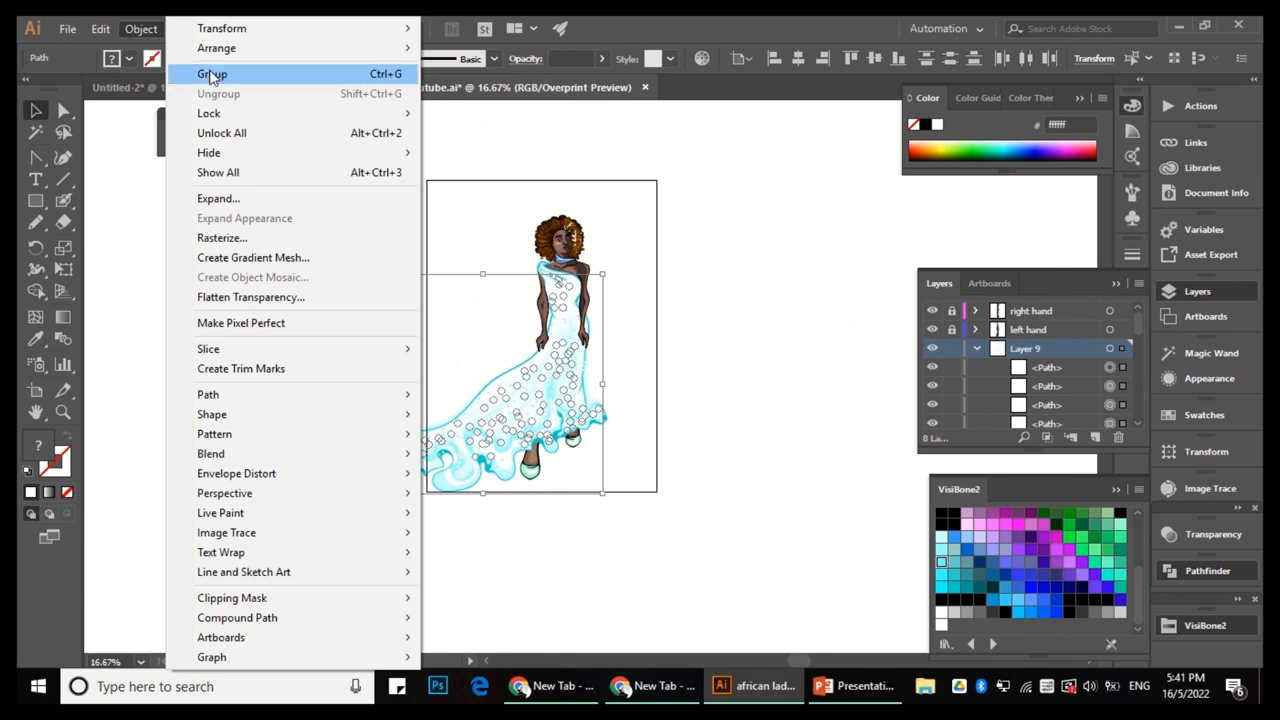
{"action": "left_click", "coordinate": [212, 74]}
{"action": "key", "text": "ctrl+shift+a"}
Lock Layer 9, unlock Layer 8 and show the Magic Wand options for matching fill color with tolerance 1.
{"action": "scroll", "coordinate": [420, 280], "scroll_direction": "up", "scroll_amount": 6}
{"action": "scroll", "coordinate": [446, 229], "scroll_direction": "up", "scroll_amount": 4}
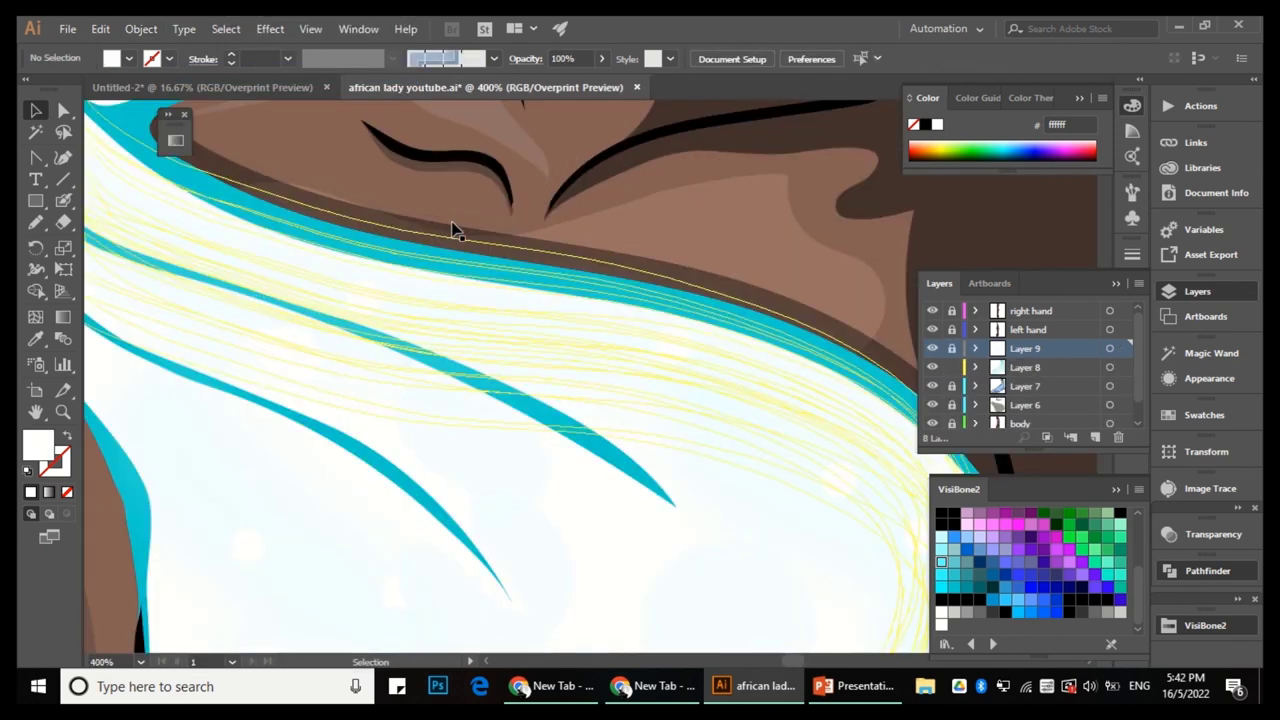
{"action": "scroll", "coordinate": [414, 291], "scroll_direction": "down", "scroll_amount": 3}
{"action": "key", "text": "y"}
{"action": "left_click", "coordinate": [1166, 354]}
{"action": "scroll", "coordinate": [663, 291], "scroll_direction": "down", "scroll_amount": 2}
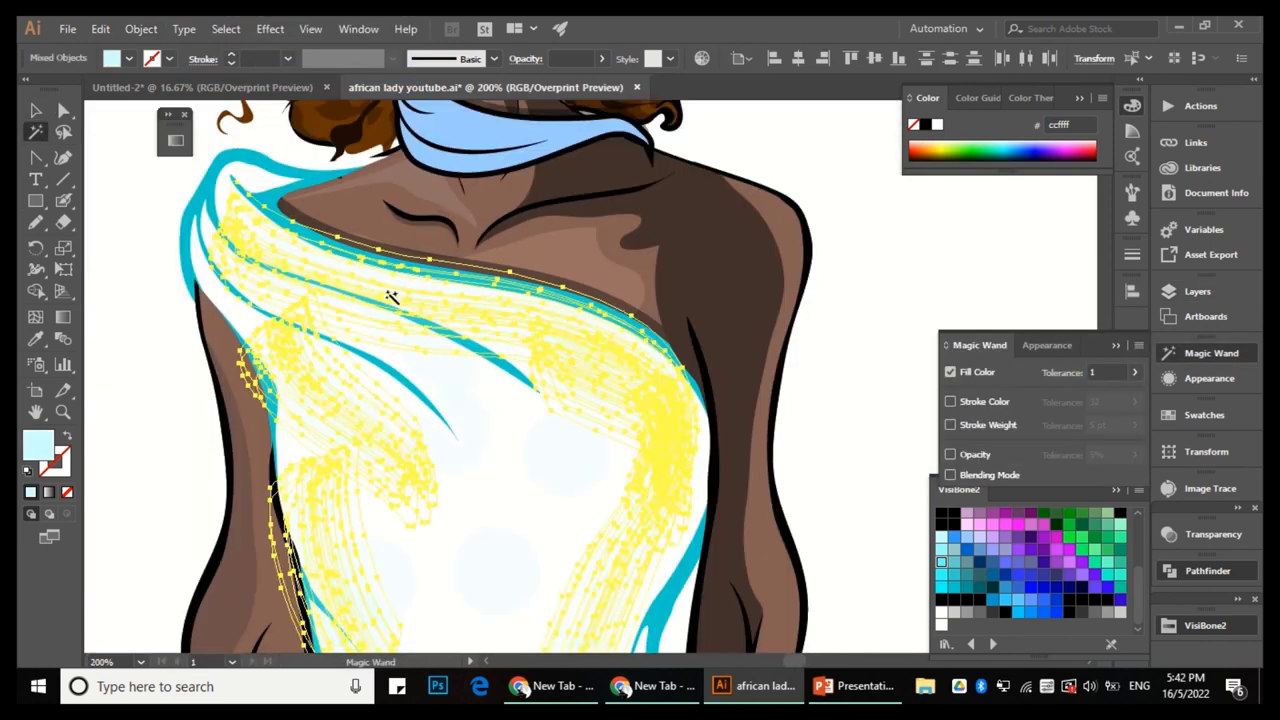
Select the dress's cyan outlines by fill color and try recoloring them 009999.
{"action": "left_click", "coordinate": [670, 335]}
{"action": "key", "text": "ctrl+shift+a"}
{"action": "scroll", "coordinate": [643, 275], "scroll_direction": "down", "scroll_amount": 1}
{"action": "scroll", "coordinate": [600, 330], "scroll_direction": "down", "scroll_amount": 4}
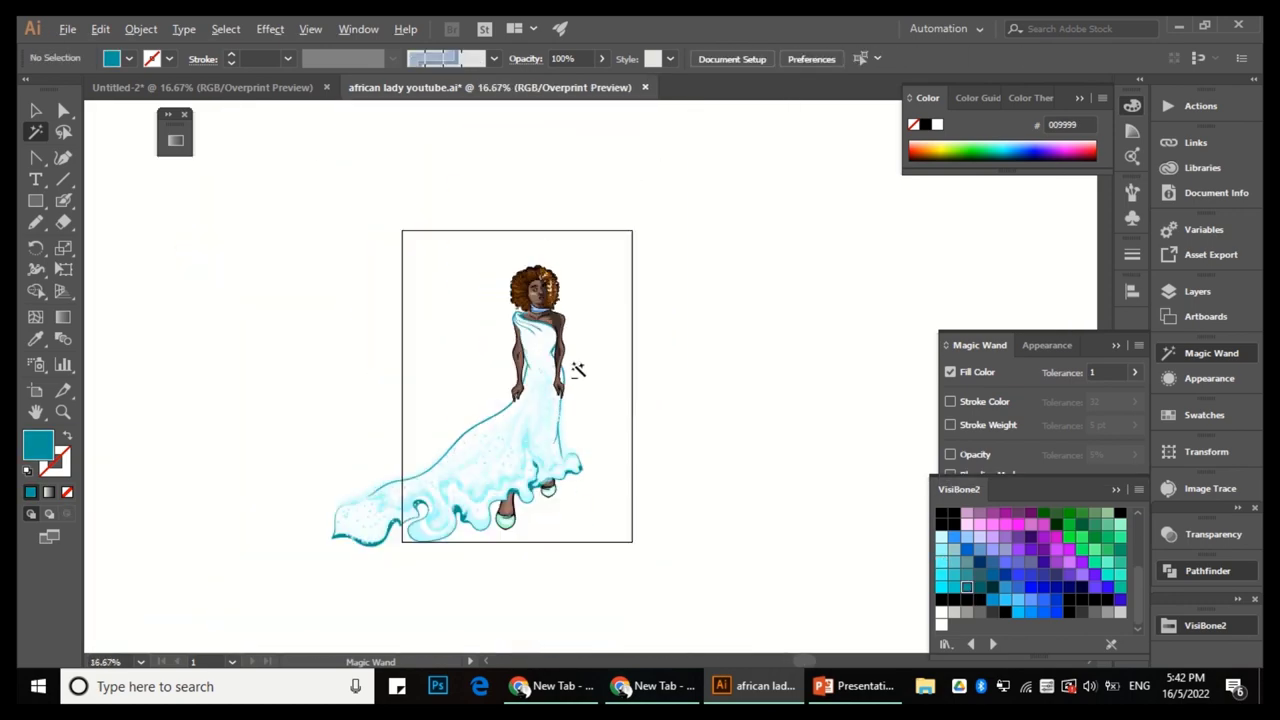
Try a pale lavender ccccff fill on the dress outlines.
{"action": "scroll", "coordinate": [589, 451], "scroll_direction": "up", "scroll_amount": 3}
{"action": "left_click", "coordinate": [589, 451]}
{"action": "left_click", "coordinate": [979, 536]}
{"action": "key", "text": "ctrl+shift+a"}
{"action": "key", "text": "v"}
{"action": "scroll", "coordinate": [684, 333], "scroll_direction": "down", "scroll_amount": 2}
{"action": "scroll", "coordinate": [684, 333], "scroll_direction": "up", "scroll_amount": 6}
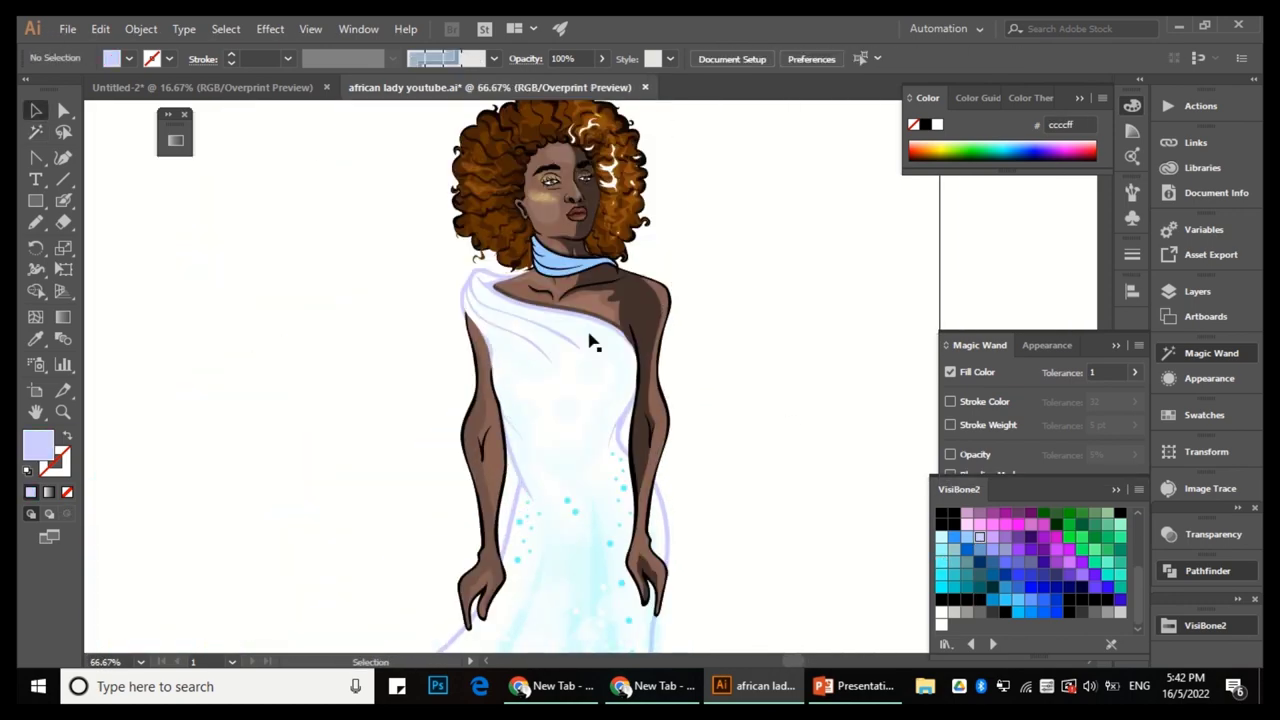
Recolor the dress outlines and fold lines pale cyan, ccffff.
{"action": "left_click", "coordinate": [526, 209]}
{"action": "key", "text": "a"}
{"action": "scroll", "coordinate": [398, 282], "scroll_direction": "down", "scroll_amount": 5}
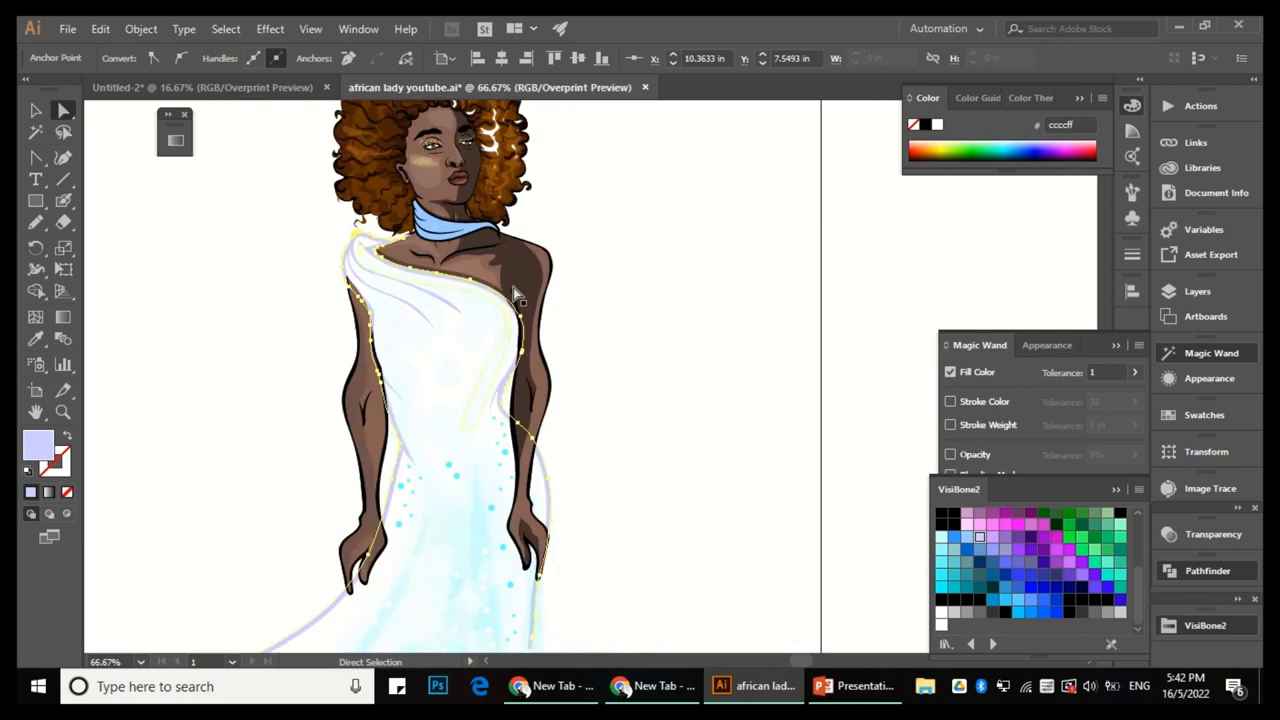
{"action": "scroll", "coordinate": [525, 318], "scroll_direction": "up", "scroll_amount": 4}
{"action": "left_click", "coordinate": [525, 318]}
{"action": "left_click", "coordinate": [941, 537]}
{"action": "key", "text": "ctrl+shift+a"}
{"action": "scroll", "coordinate": [540, 273], "scroll_direction": "down", "scroll_amount": 3}
{"action": "scroll", "coordinate": [540, 273], "scroll_direction": "down", "scroll_amount": 1}
{"action": "key", "text": "v"}
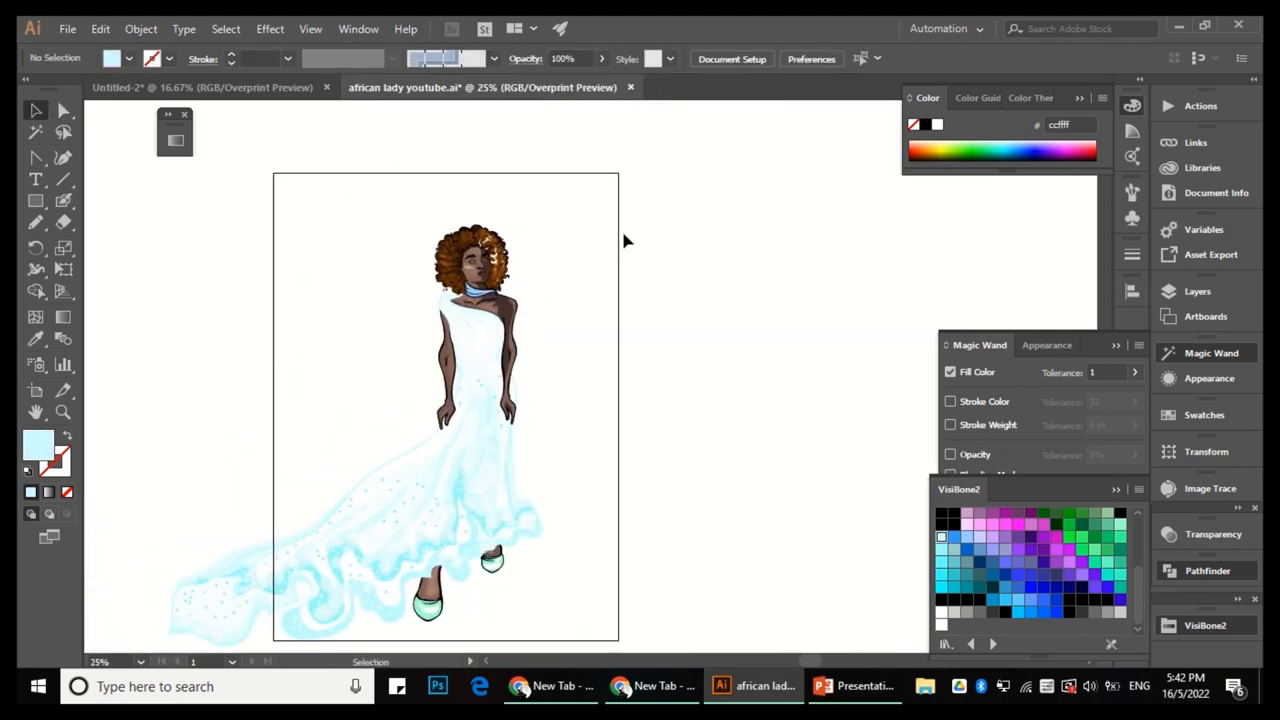
Lock Layer 8, unlock Layer 7 and recolor the neck scarf with a white fill and ccffff strokes.
{"action": "key", "text": "F7"}
{"action": "scroll", "coordinate": [455, 248], "scroll_direction": "up", "scroll_amount": 8}
{"action": "left_click", "coordinate": [596, 382]}
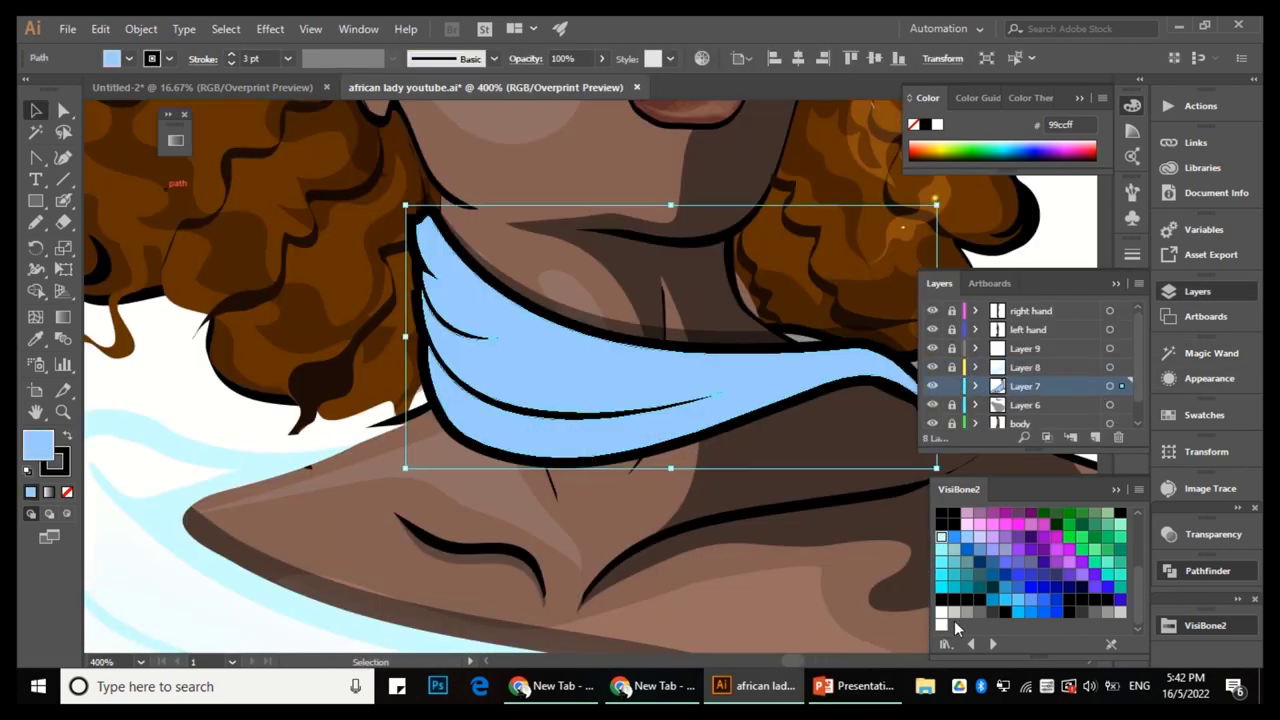
{"action": "key", "text": "shift+x"}
{"action": "scroll", "coordinate": [640, 410], "scroll_direction": "down", "scroll_amount": 5}
{"action": "scroll", "coordinate": [423, 371], "scroll_direction": "up", "scroll_amount": 3}
{"action": "key", "text": "ctrl+shift+a"}
{"action": "scroll", "coordinate": [597, 380], "scroll_direction": "down", "scroll_amount": 2}
{"action": "left_click", "coordinate": [597, 380]}
{"action": "scroll", "coordinate": [597, 380], "scroll_direction": "up", "scroll_amount": 2}
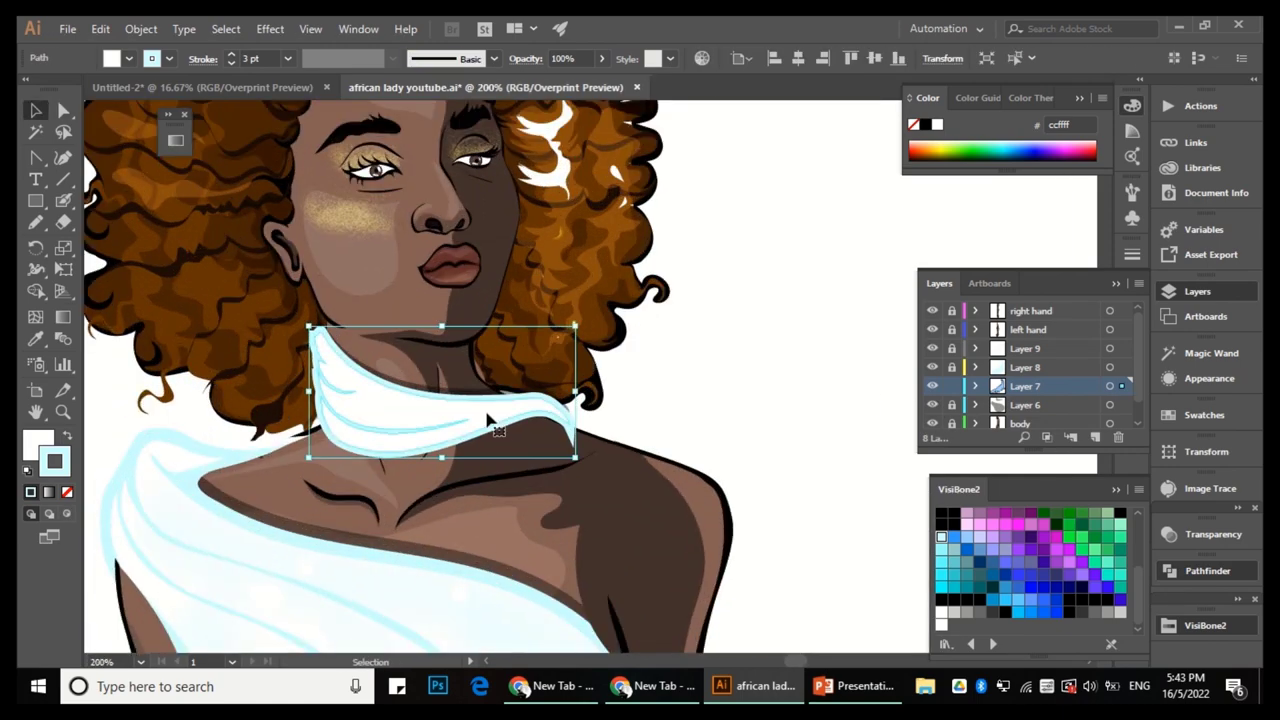
Expand the neck scarf's fill and stroke into separate editable shapes.
{"action": "left_click", "coordinate": [140, 28]}
{"action": "left_click", "coordinate": [257, 214]}
{"action": "left_click", "coordinate": [718, 285]}
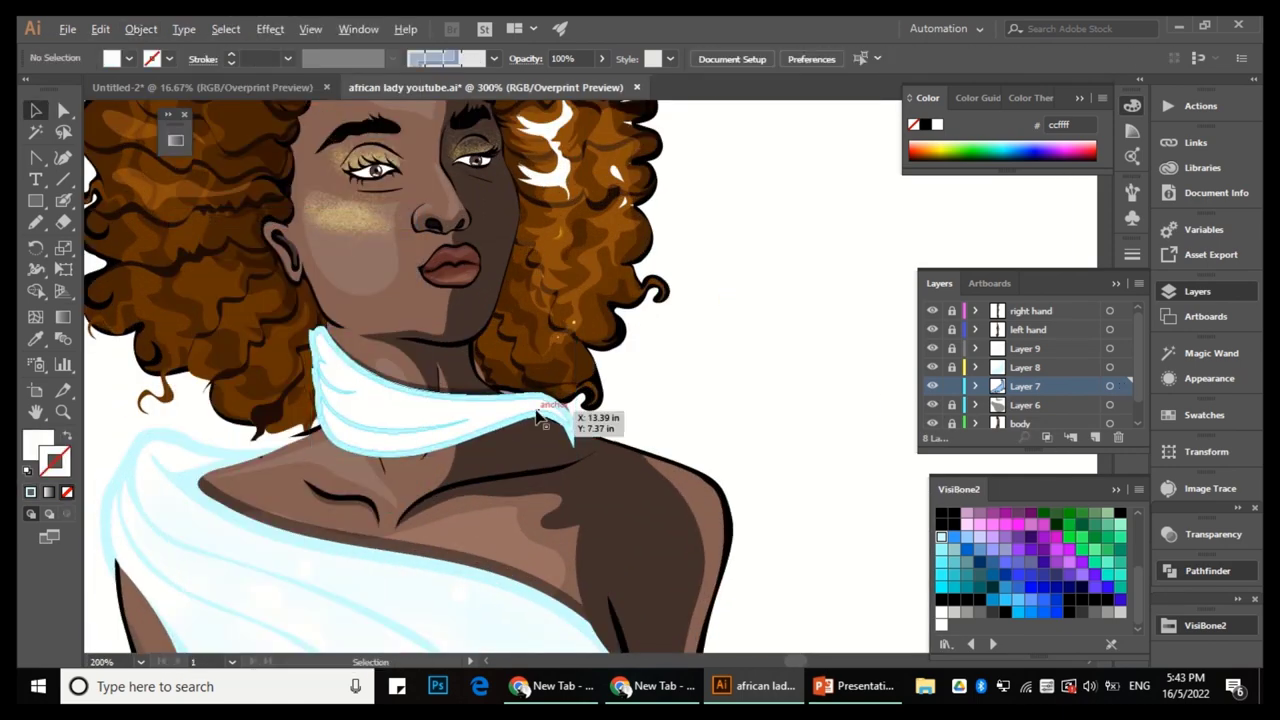
Redraw the scarf's tip over the shoulder with the Pencil tool, widening both its cyan outline and white fill.
{"action": "left_click", "coordinate": [540, 420]}
{"action": "scroll", "coordinate": [378, 340], "scroll_direction": "up", "scroll_amount": 3}
{"action": "key", "text": "n"}
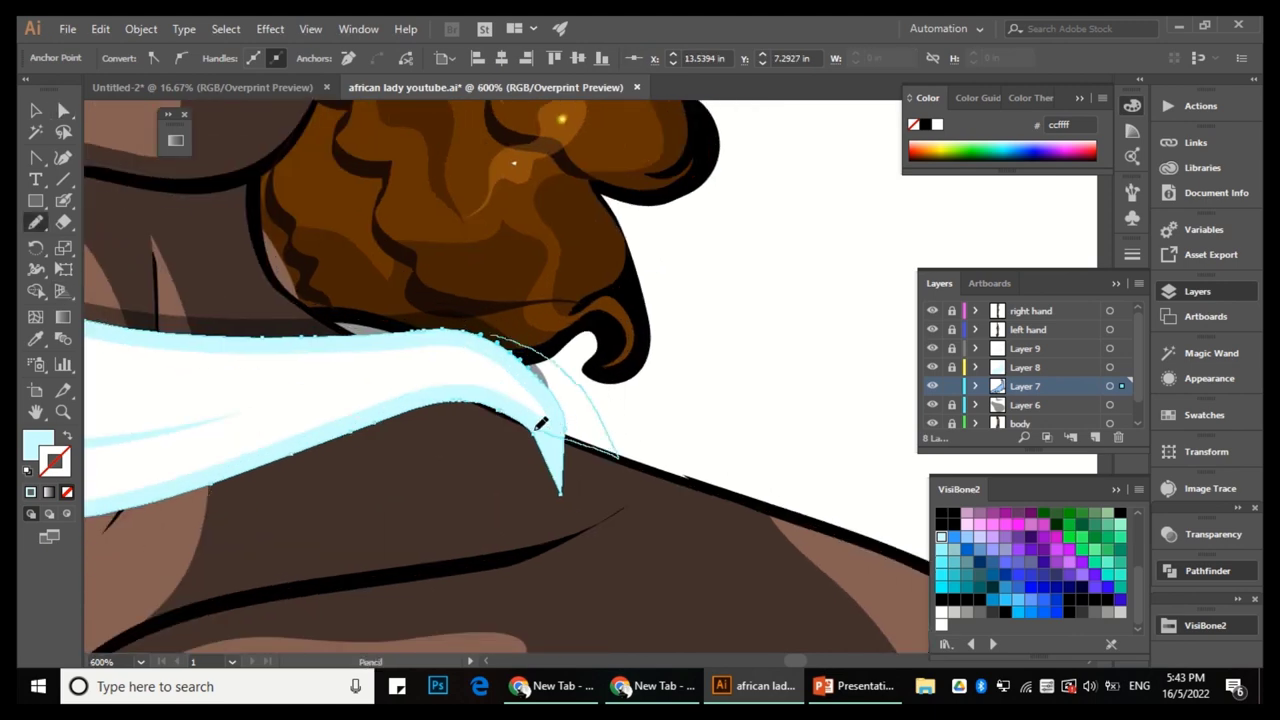
{"action": "left_click_drag", "start_coordinate": [541, 423], "coordinate": [534, 403]}
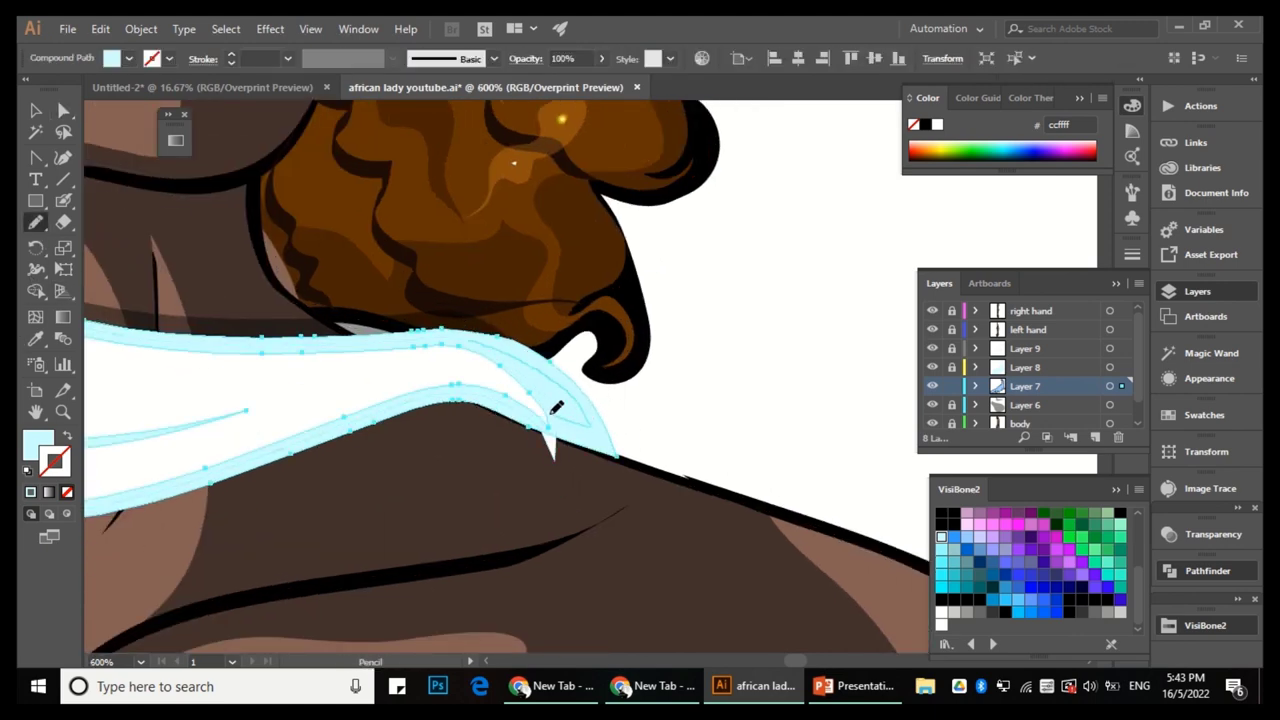
{"action": "scroll", "coordinate": [556, 407], "scroll_direction": "up", "scroll_amount": 1}
{"action": "scroll", "coordinate": [519, 330], "scroll_direction": "down", "scroll_amount": 2}
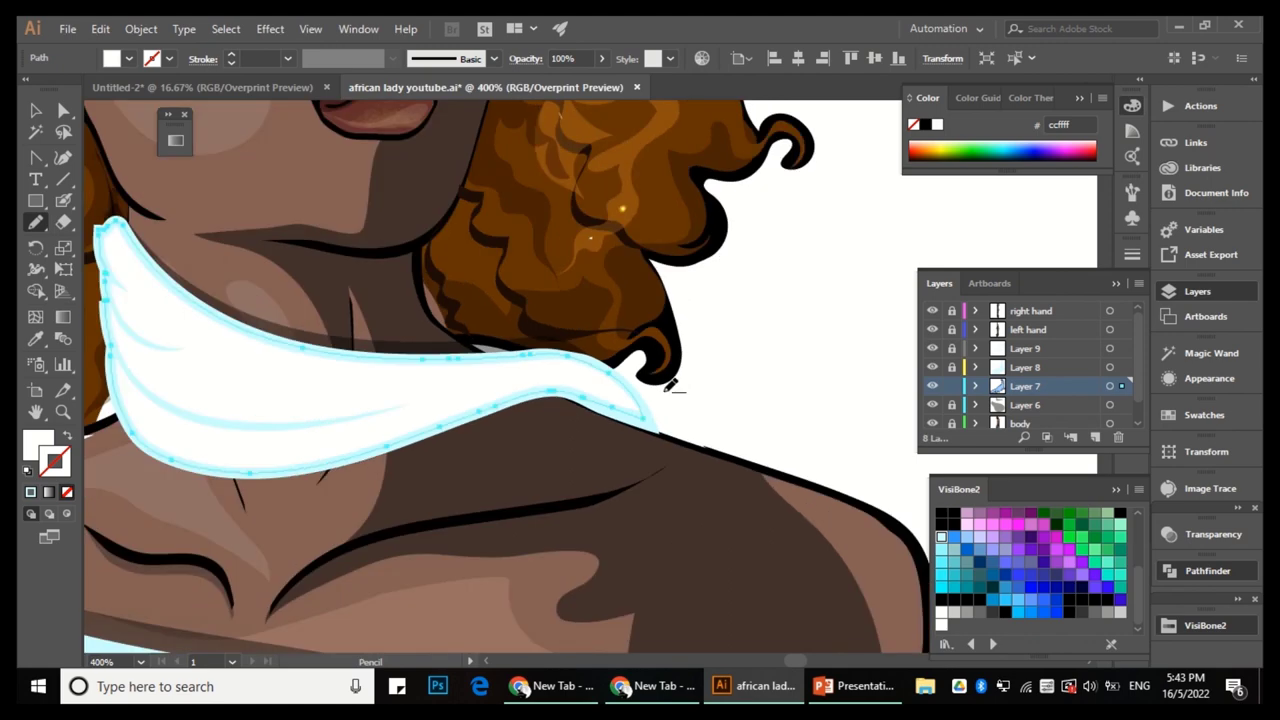
Draw a cyan fold line inside the scarf's shoulder tip with the Pencil tool and adjust the tip's corner anchor point.
{"action": "scroll", "coordinate": [519, 330], "scroll_direction": "up", "scroll_amount": 1}
{"action": "key", "text": "a"}
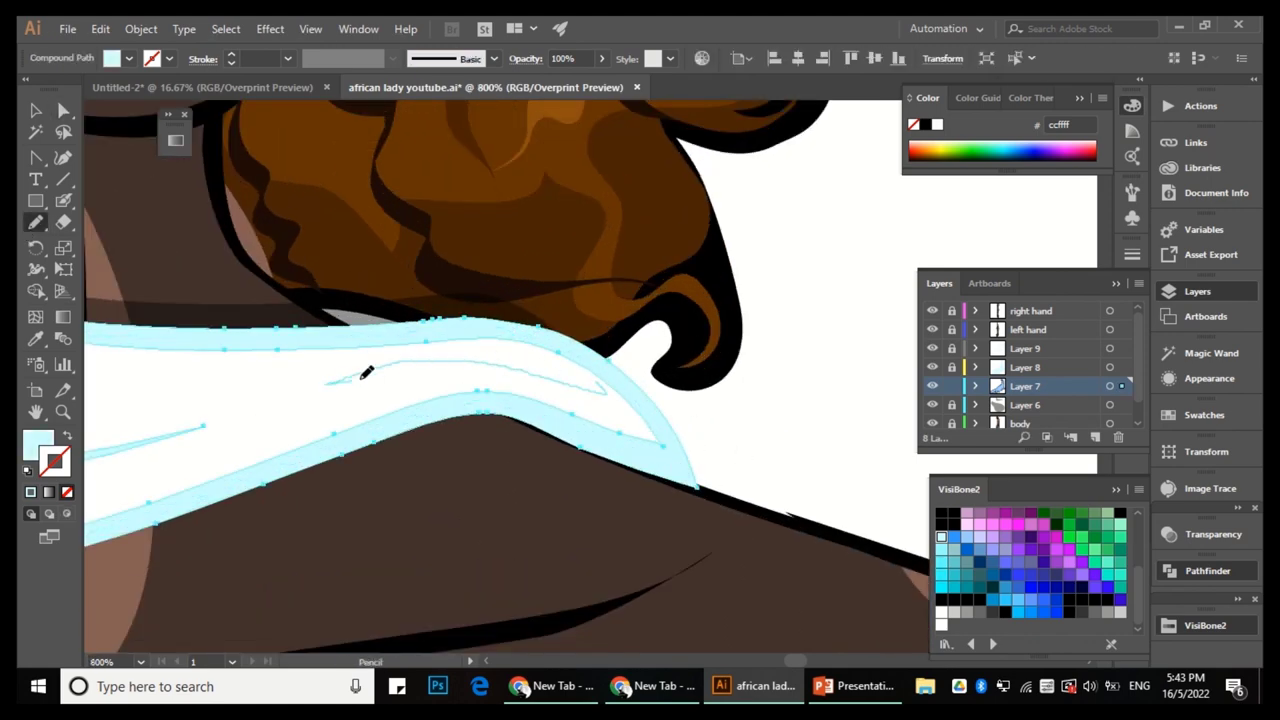
{"action": "key", "text": "a"}
{"action": "scroll", "coordinate": [694, 491], "scroll_direction": "up", "scroll_amount": 2}
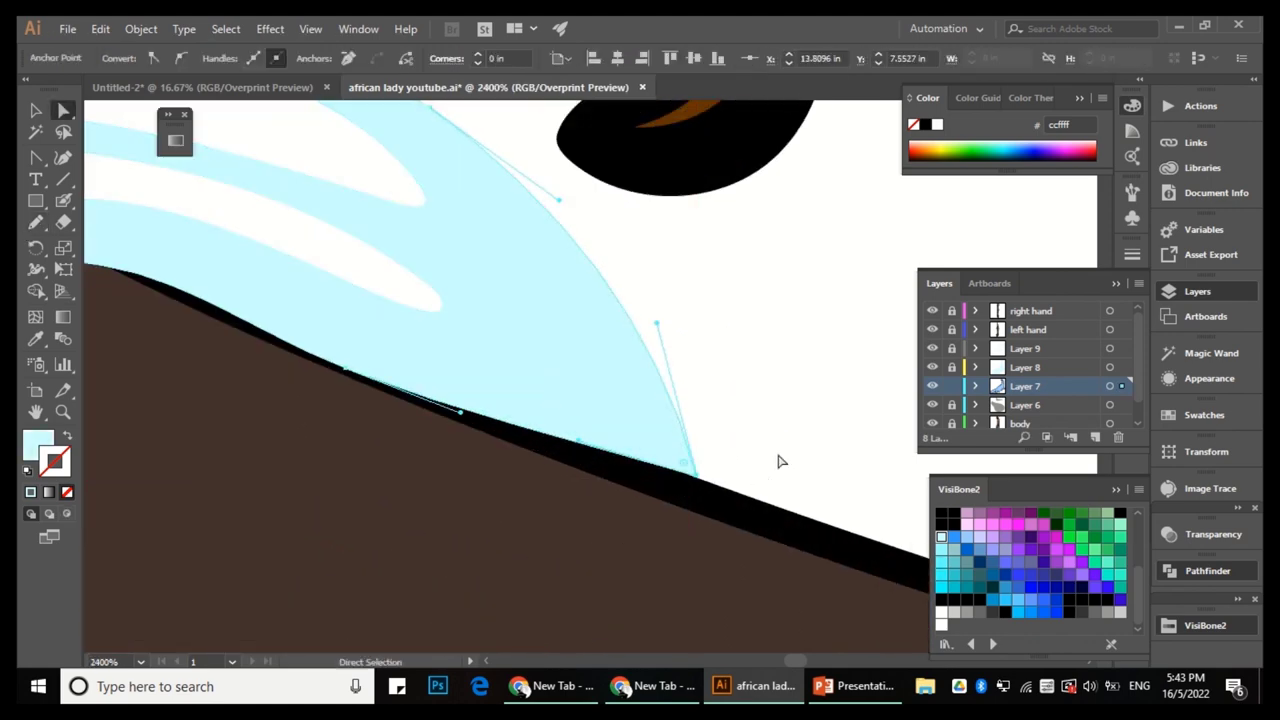
{"action": "scroll", "coordinate": [757, 471], "scroll_direction": "down", "scroll_amount": 3}
{"action": "scroll", "coordinate": [100, 220], "scroll_direction": "up", "scroll_amount": 3}
Extend the scarf's narrow upper end beside the jaw by redrawing its cyan outline with the Pencil tool.
{"action": "key", "text": "n"}
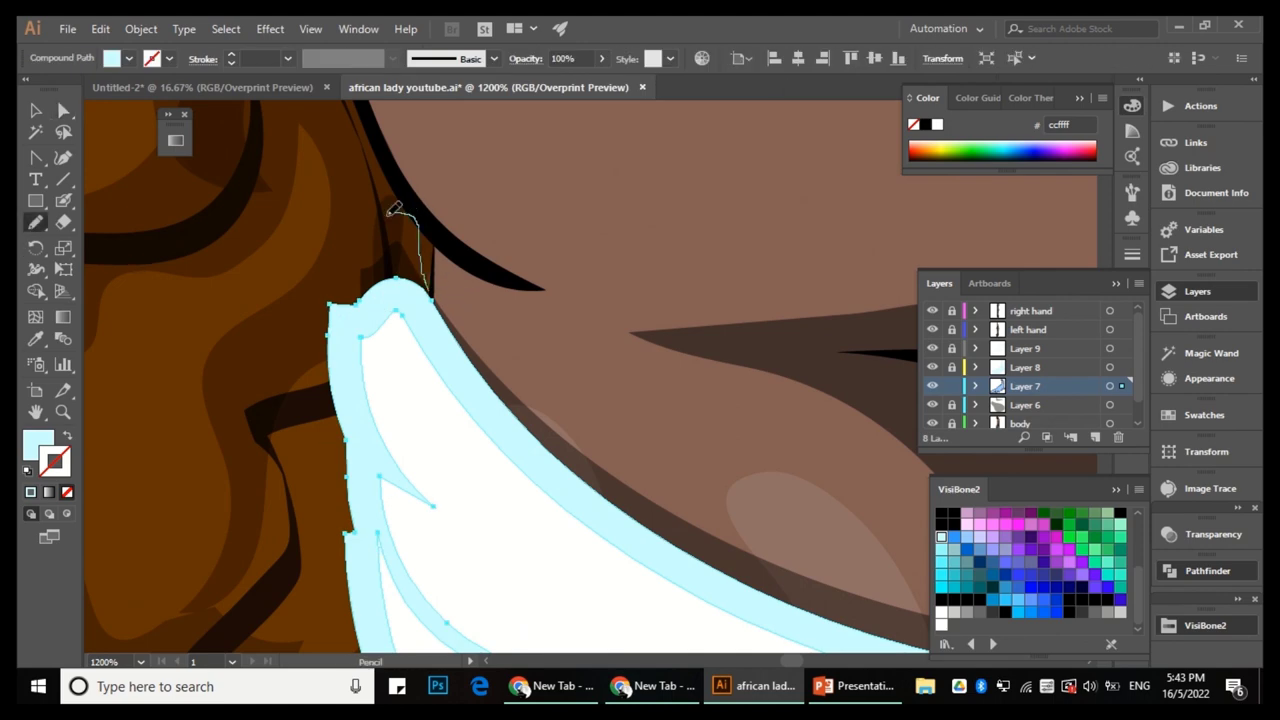
{"action": "scroll", "coordinate": [443, 243], "scroll_direction": "down", "scroll_amount": 2}
{"action": "key", "text": "a"}
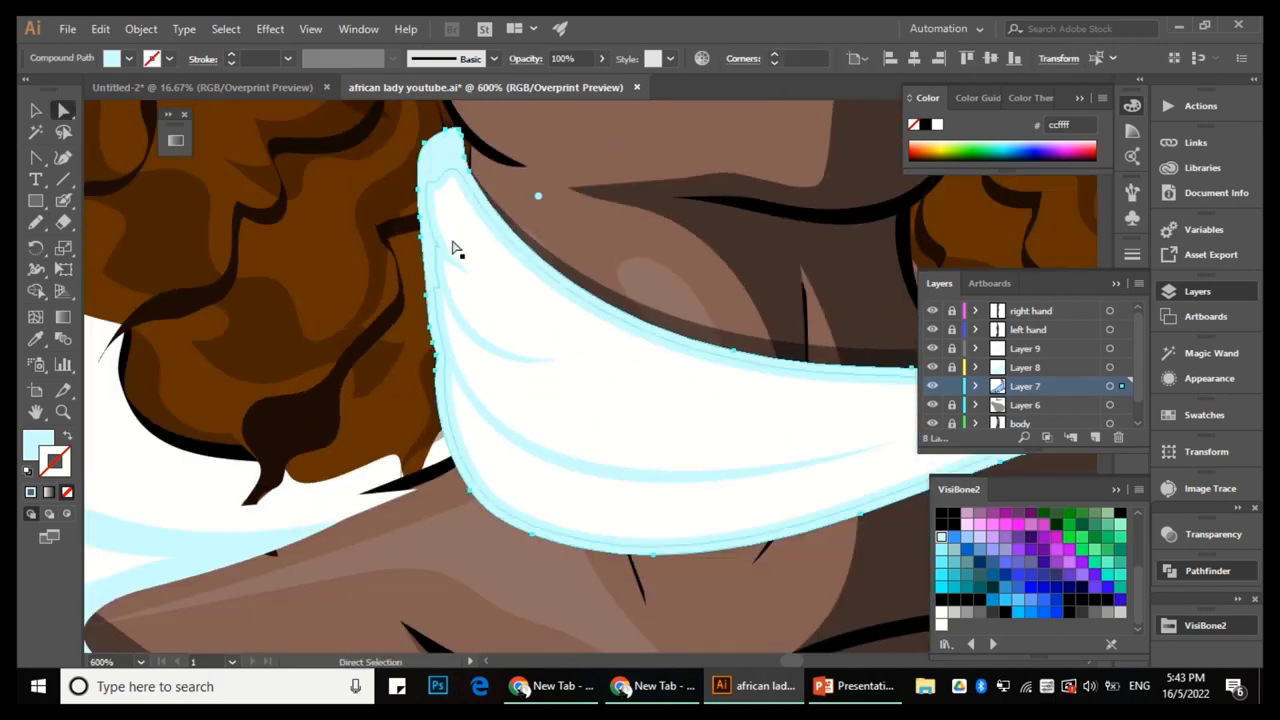
{"action": "scroll", "coordinate": [540, 320], "scroll_direction": "down", "scroll_amount": 5}
{"action": "key", "text": "v"}
{"action": "left_click", "coordinate": [645, 345]}
{"action": "scroll", "coordinate": [620, 340], "scroll_direction": "up", "scroll_amount": 2}
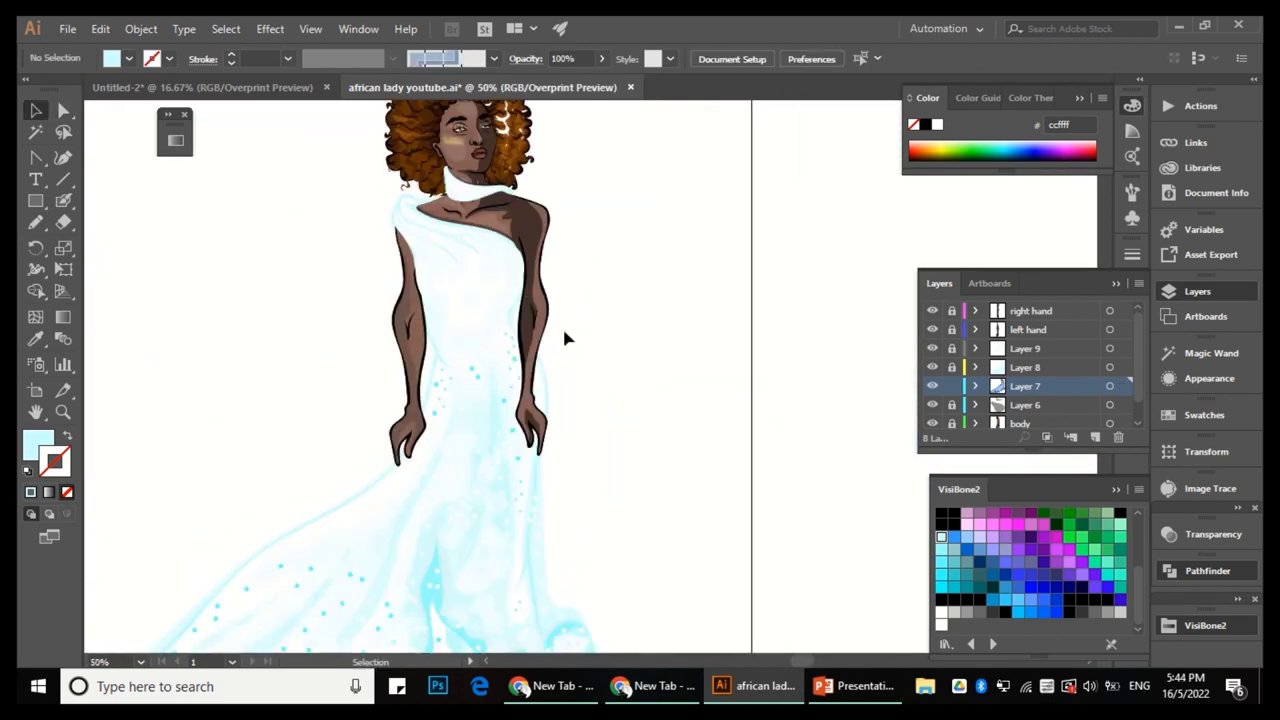
{"action": "scroll", "coordinate": [588, 337], "scroll_direction": "up", "scroll_amount": 5}
{"action": "key", "text": "a"}
{"action": "scroll", "coordinate": [590, 379], "scroll_direction": "down", "scroll_amount": 7}
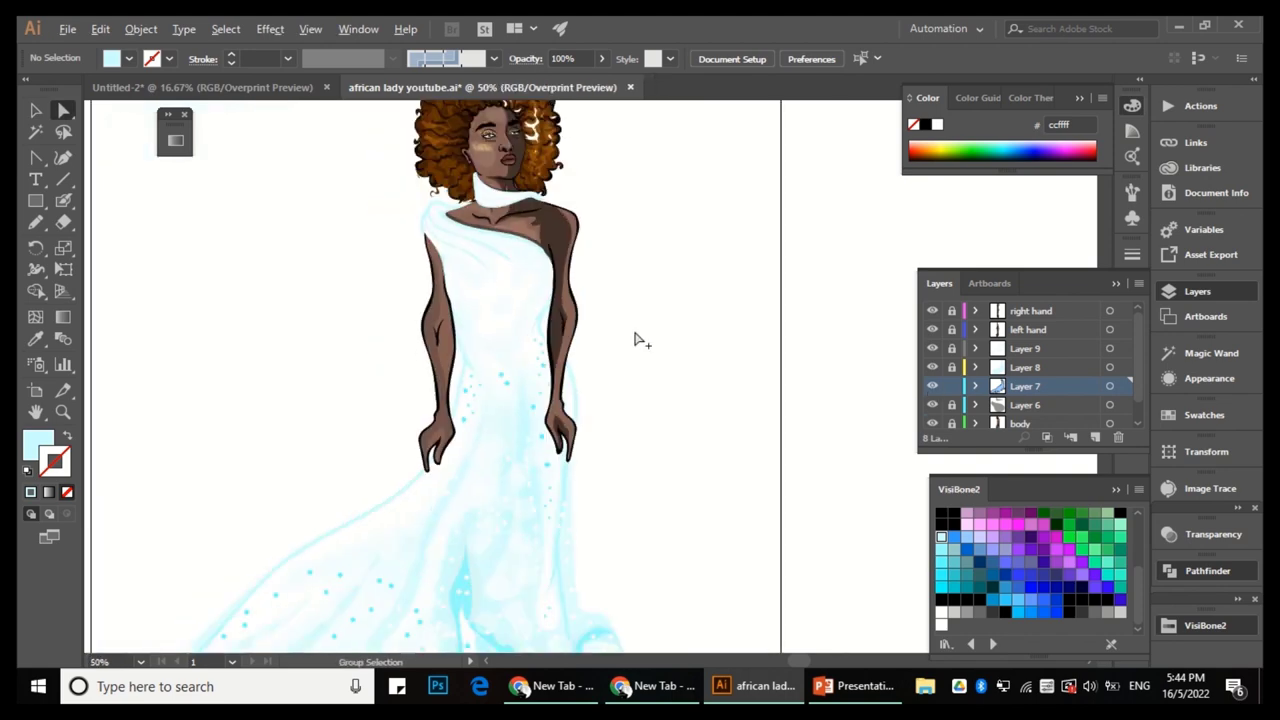
{"action": "scroll", "coordinate": [529, 320], "scroll_direction": "up", "scroll_amount": 1}
{"action": "key", "text": "v"}
{"action": "key", "text": "ctrl+minus"}
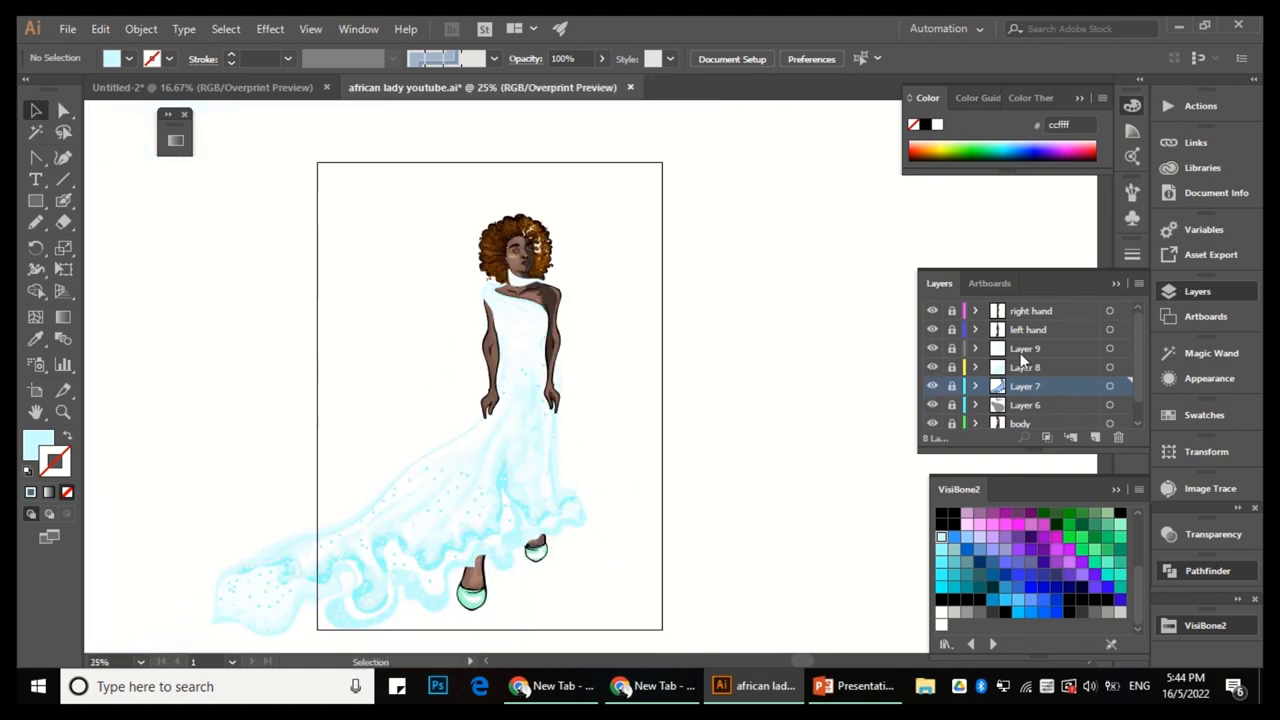
Copy the round clear diamond from 20166 [Converted].eps and paste it into the african lady file on a new layer above Layer 9.
{"action": "left_click", "coordinate": [1045, 348]}
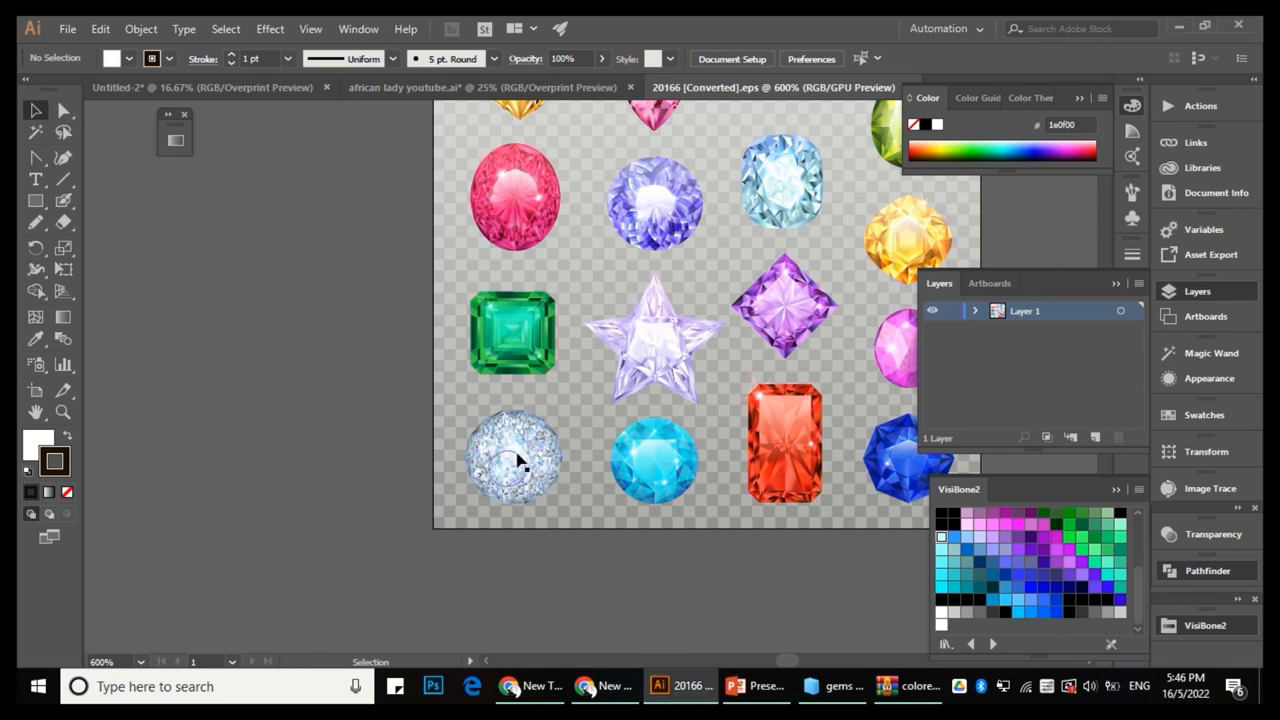
{"action": "left_click", "coordinate": [519, 460]}
{"action": "left_click", "coordinate": [116, 28]}
{"action": "left_click", "coordinate": [139, 117]}
{"action": "left_click", "coordinate": [207, 86]}
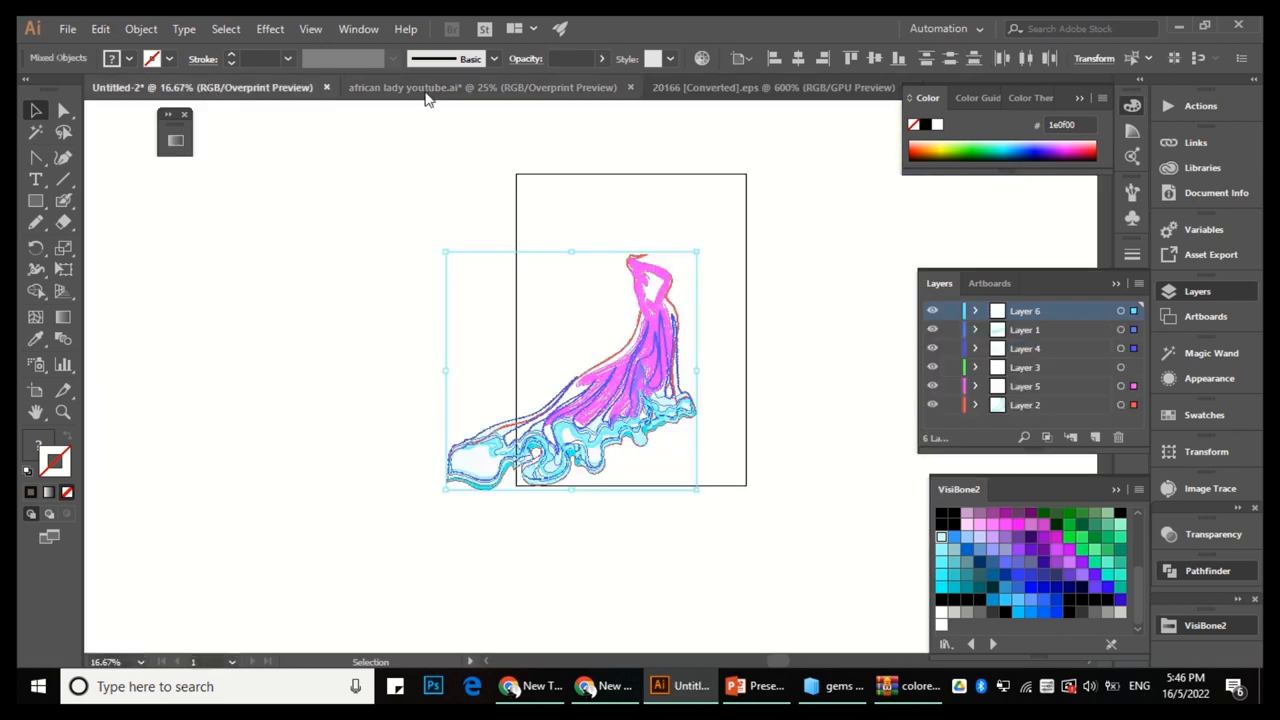
{"action": "left_click", "coordinate": [426, 90]}
{"action": "scroll", "coordinate": [537, 471], "scroll_direction": "up", "scroll_amount": 2}
{"action": "scroll", "coordinate": [574, 407], "scroll_direction": "down", "scroll_amount": 2}
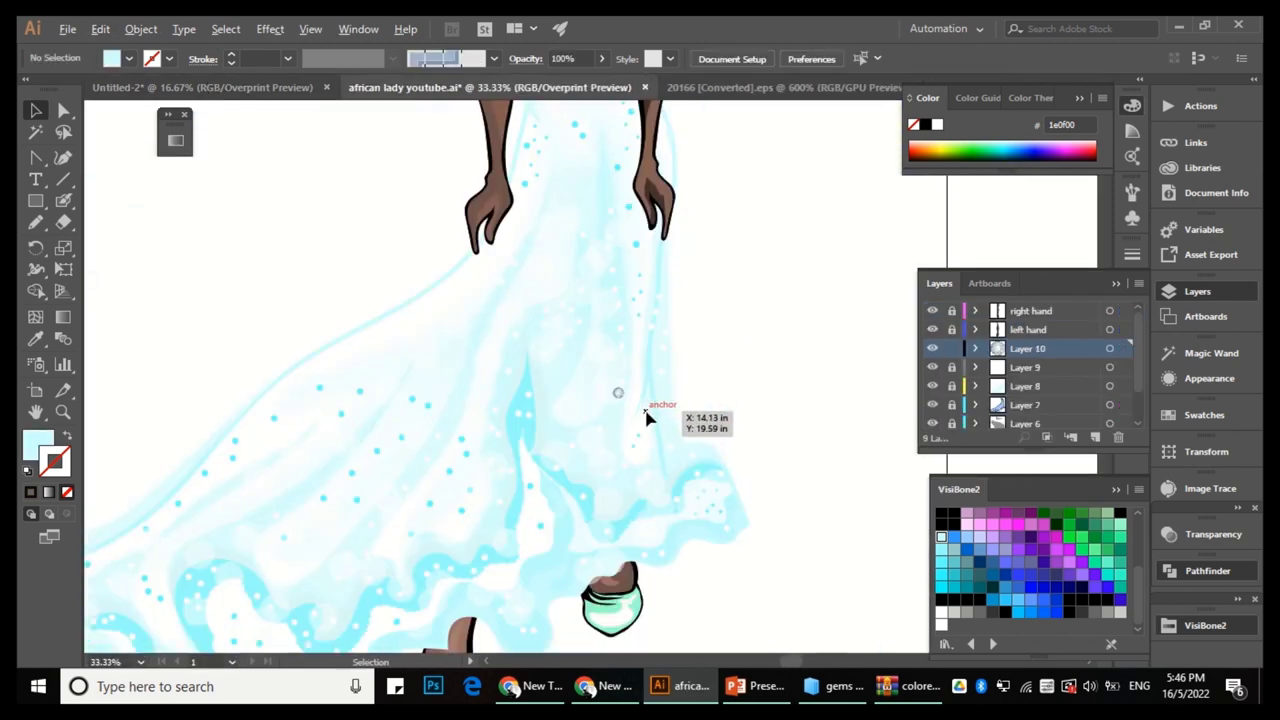
Place three diamond copies on the bodice just below the dress's slanted neckline.
{"action": "scroll", "coordinate": [645, 418], "scroll_direction": "up", "scroll_amount": 3}
{"action": "scroll", "coordinate": [670, 418], "scroll_direction": "up", "scroll_amount": 4}
{"action": "left_click_drag", "start_coordinate": [667, 418], "coordinate": [566, 355]}
{"action": "scroll", "coordinate": [663, 400], "scroll_direction": "down", "scroll_amount": 1}
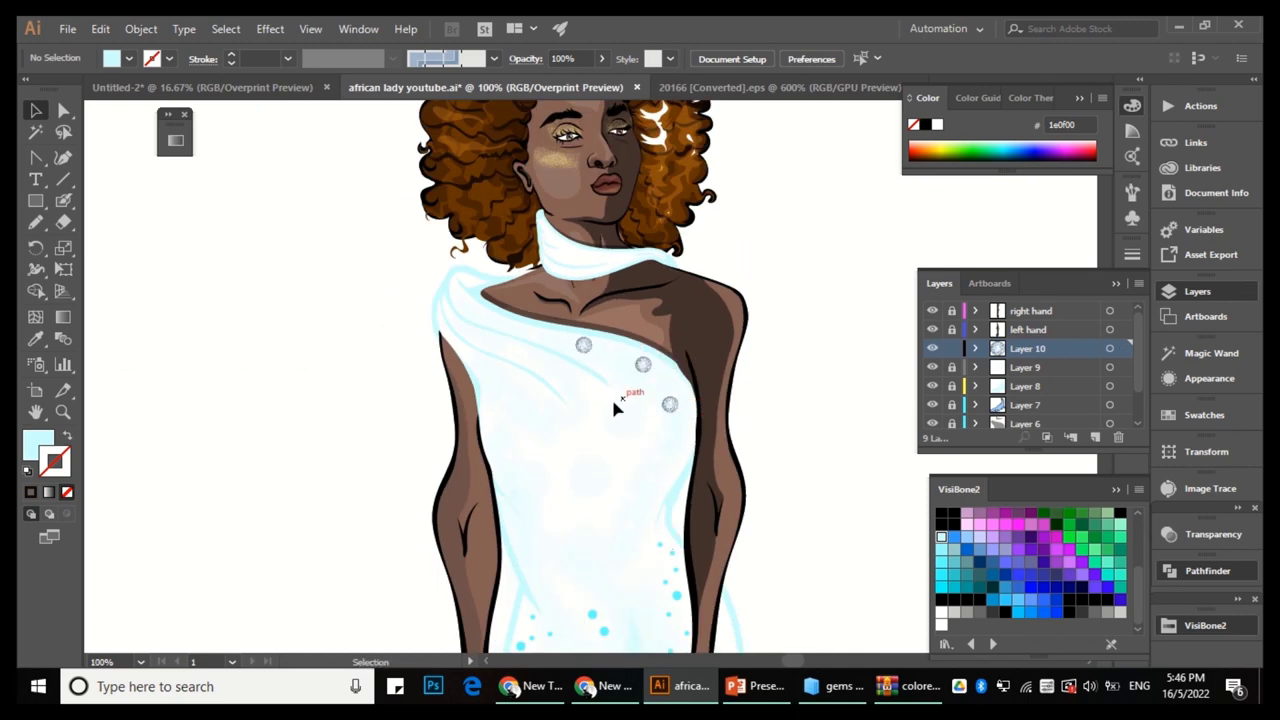
Paste another diamond and scatter copies over the bodice of the dress.
{"action": "scroll", "coordinate": [614, 405], "scroll_direction": "up", "scroll_amount": 1}
{"action": "key", "text": "ctrl+Tab"}
{"action": "scroll", "coordinate": [348, 431], "scroll_direction": "down", "scroll_amount": 1}
{"action": "key", "text": "ctrl+shift+Tab"}
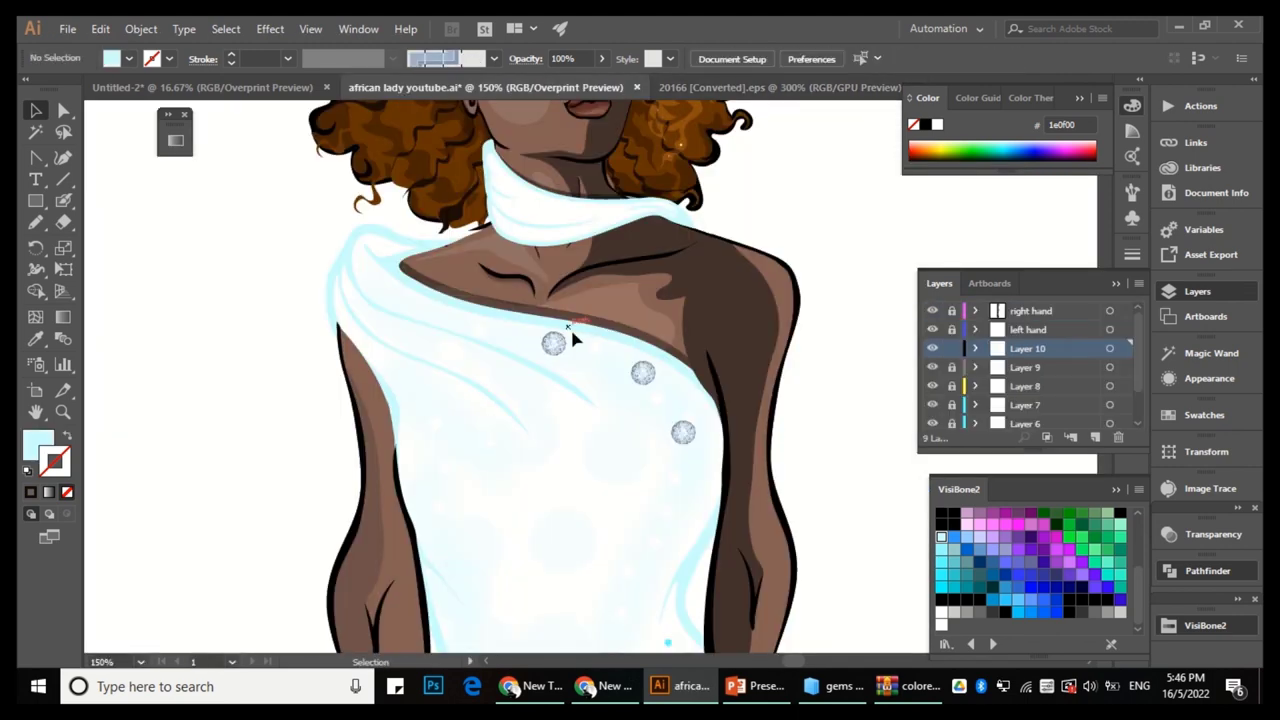
{"action": "key", "text": "ctrl+v"}
{"action": "left_click_drag", "start_coordinate": [591, 380], "coordinate": [598, 504]}
{"action": "scroll", "coordinate": [543, 423], "scroll_direction": "down", "scroll_amount": 1}
{"action": "left_click", "coordinate": [643, 415]}
Copy diamonds down the dress to the waist and the upper skirt between the hands.
{"action": "scroll", "coordinate": [643, 415], "scroll_direction": "down", "scroll_amount": 1}
{"action": "left_click_drag", "start_coordinate": [584, 416], "coordinate": [584, 504]}
{"action": "left_click_drag", "start_coordinate": [529, 199], "coordinate": [456, 301]}
{"action": "left_click", "coordinate": [601, 314]}
{"action": "scroll", "coordinate": [601, 314], "scroll_direction": "down", "scroll_amount": 1}
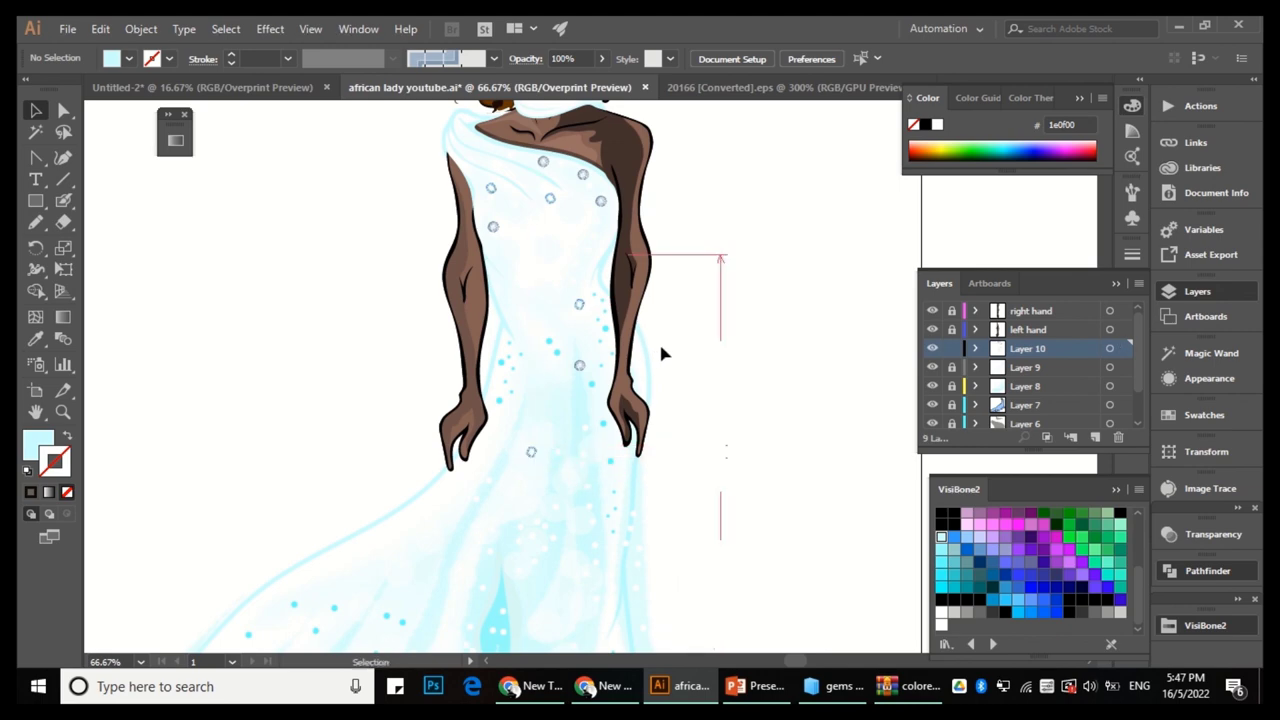
Copy diamonds onto the front of the skirt below the hands and out toward the train.
{"action": "scroll", "coordinate": [656, 353], "scroll_direction": "down", "scroll_amount": 1}
{"action": "left_click_drag", "start_coordinate": [544, 364], "coordinate": [586, 517]}
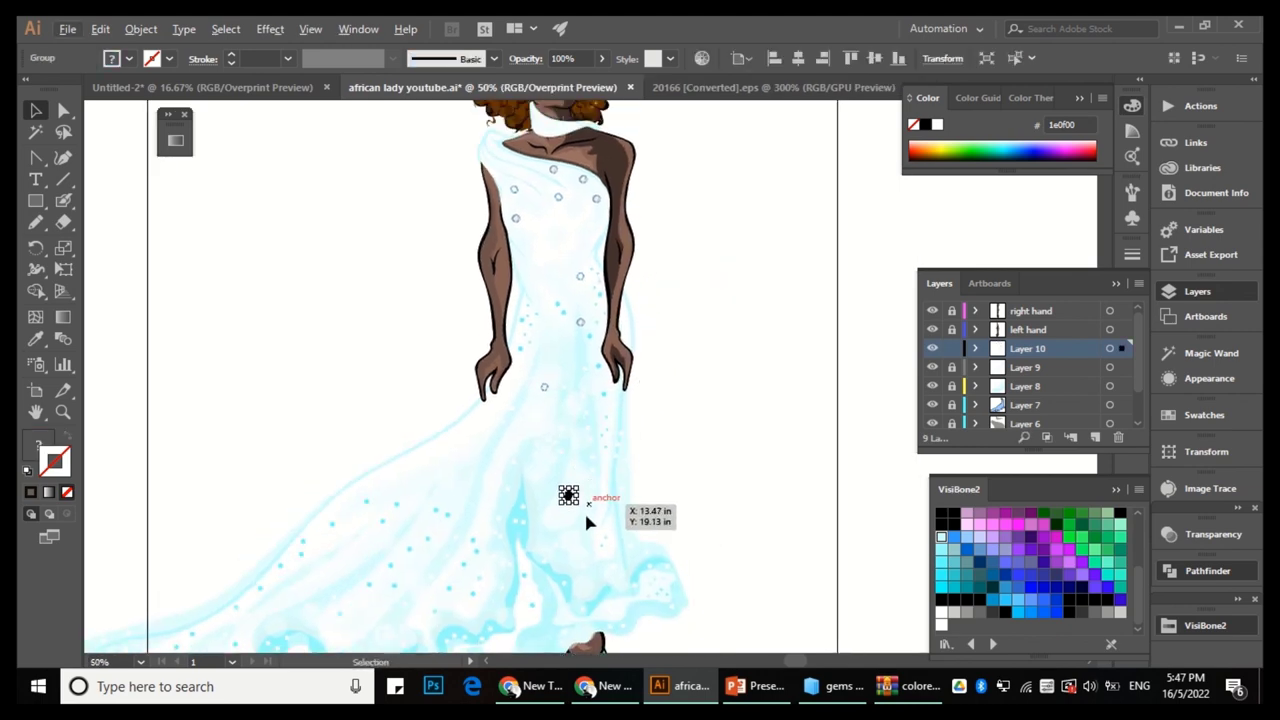
{"action": "scroll", "coordinate": [588, 522], "scroll_direction": "up", "scroll_amount": 2}
{"action": "left_click", "coordinate": [600, 484]}
{"action": "left_click_drag", "start_coordinate": [551, 476], "coordinate": [584, 435]}
{"action": "scroll", "coordinate": [657, 389], "scroll_direction": "down", "scroll_amount": 1}
{"action": "left_click_drag", "start_coordinate": [657, 389], "coordinate": [500, 443]}
{"action": "scroll", "coordinate": [578, 387], "scroll_direction": "down", "scroll_amount": 1}
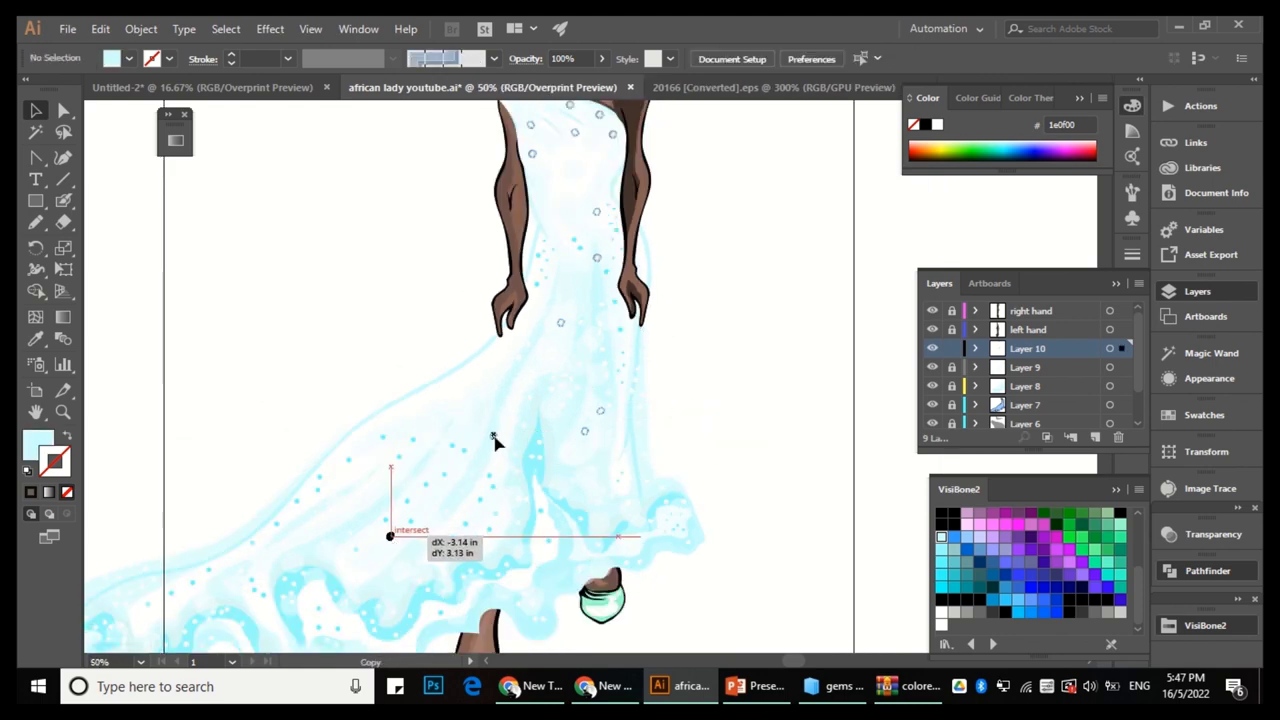
Spread more diamond copies over the skirt and train, and add one to the centre of the bodice.
{"action": "left_click_drag", "start_coordinate": [621, 480], "coordinate": [434, 409]}
{"action": "left_click_drag", "start_coordinate": [570, 165], "coordinate": [570, 285]}
{"action": "left_click", "coordinate": [734, 271]}
{"action": "scroll", "coordinate": [620, 223], "scroll_direction": "down", "scroll_amount": 1}
{"action": "scroll", "coordinate": [620, 280], "scroll_direction": "up", "scroll_amount": 2}
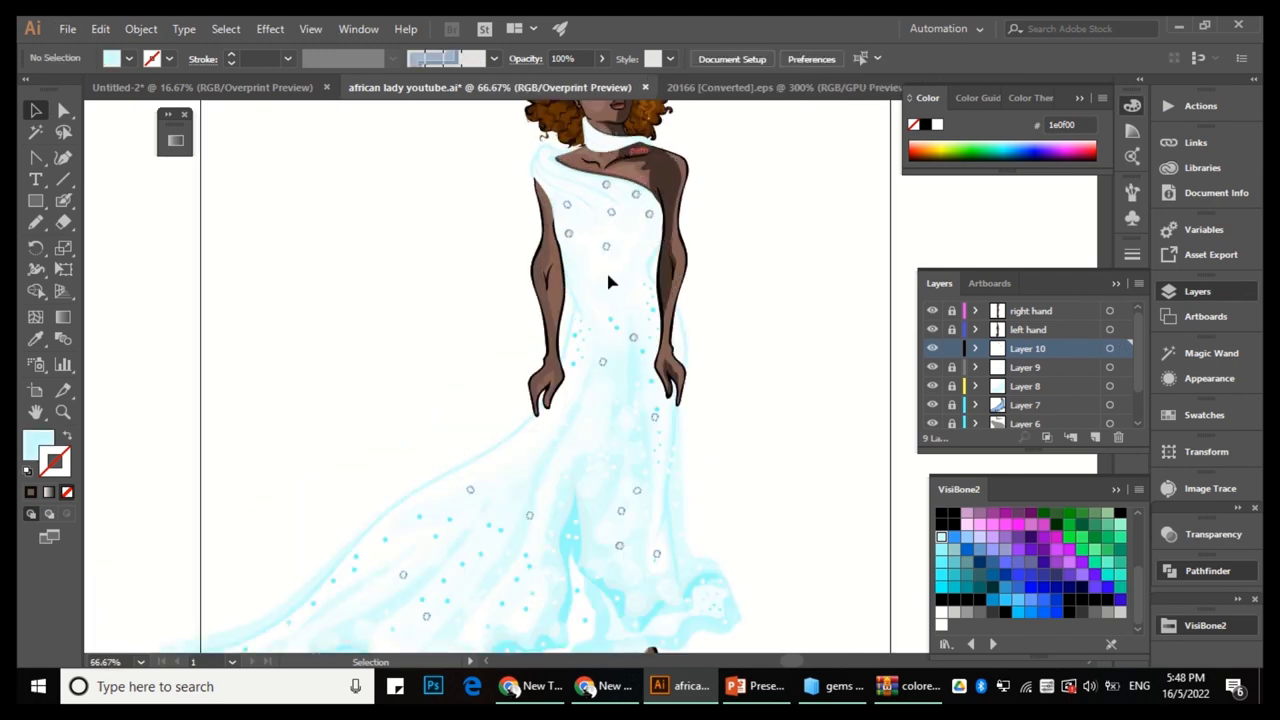
{"action": "scroll", "coordinate": [604, 293], "scroll_direction": "down", "scroll_amount": 2}
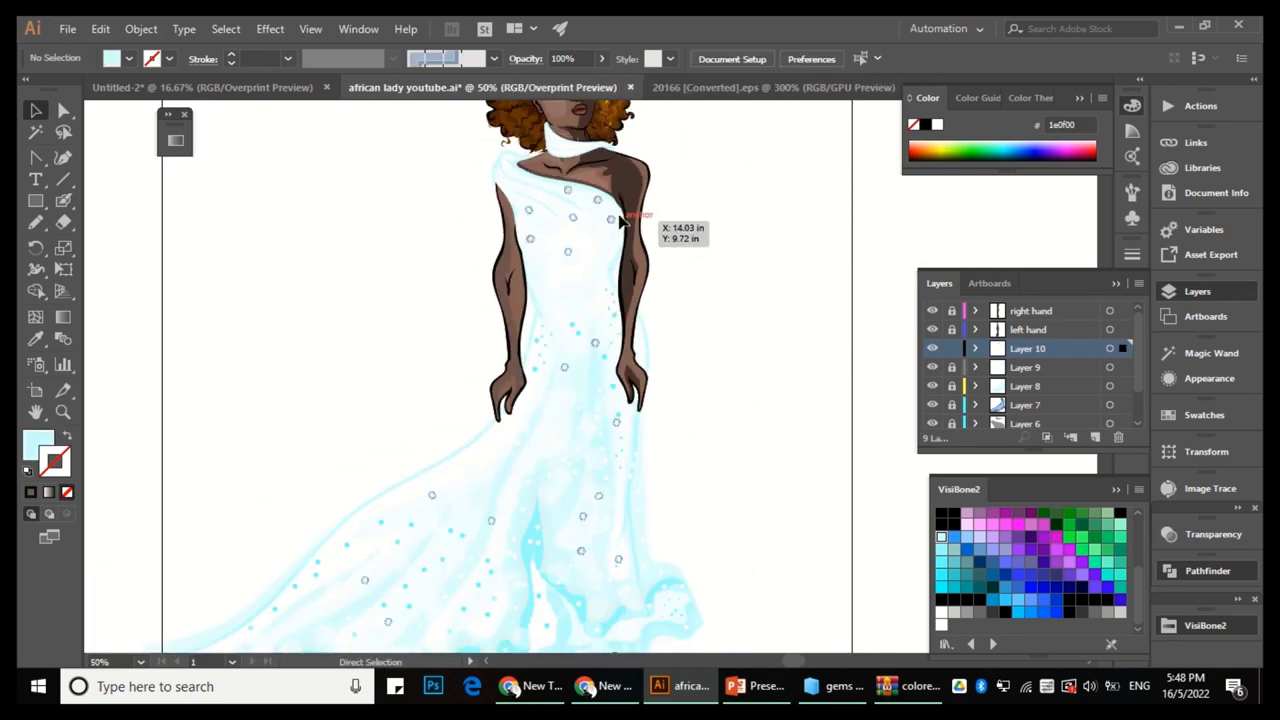
Select all the diamonds on the dress and scale them down together with Transform > Scale.
{"action": "key", "text": "ctrl+a"}
{"action": "right_click", "coordinate": [612, 220]}
{"action": "mouse_move", "coordinate": [700, 373]}
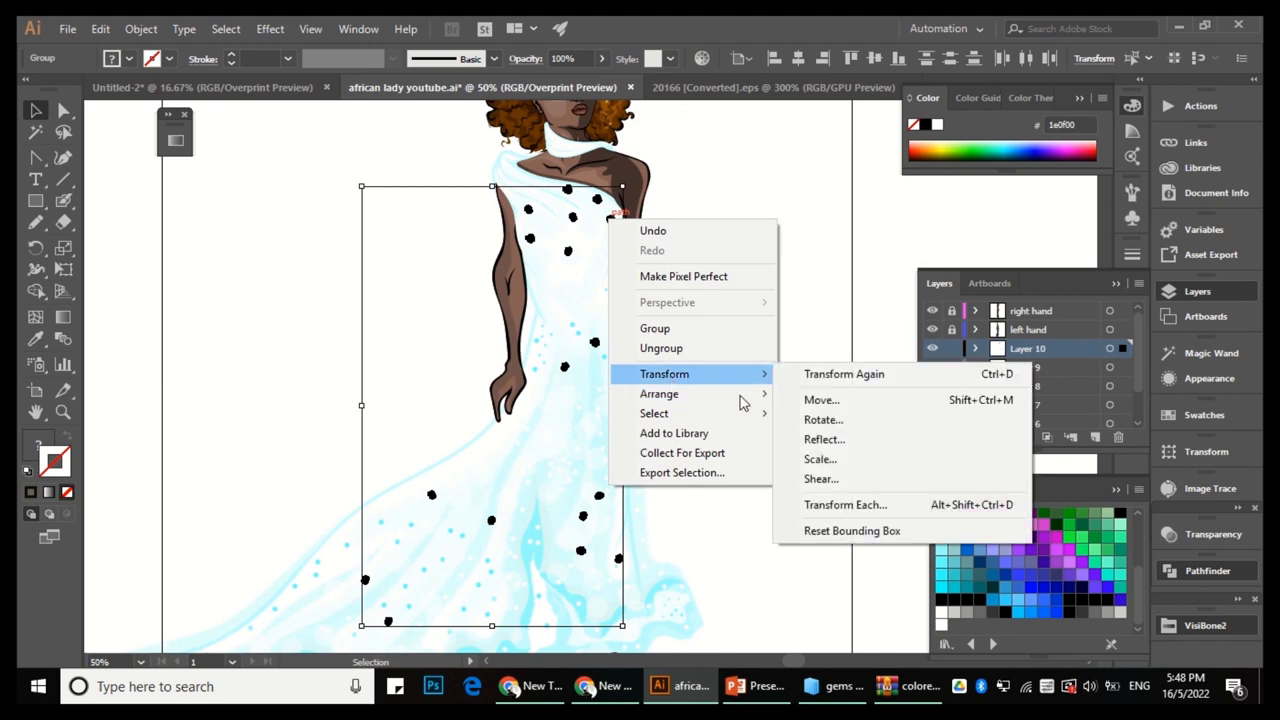
{"action": "left_click", "coordinate": [820, 459]}
{"action": "left_click", "coordinate": [708, 446]}
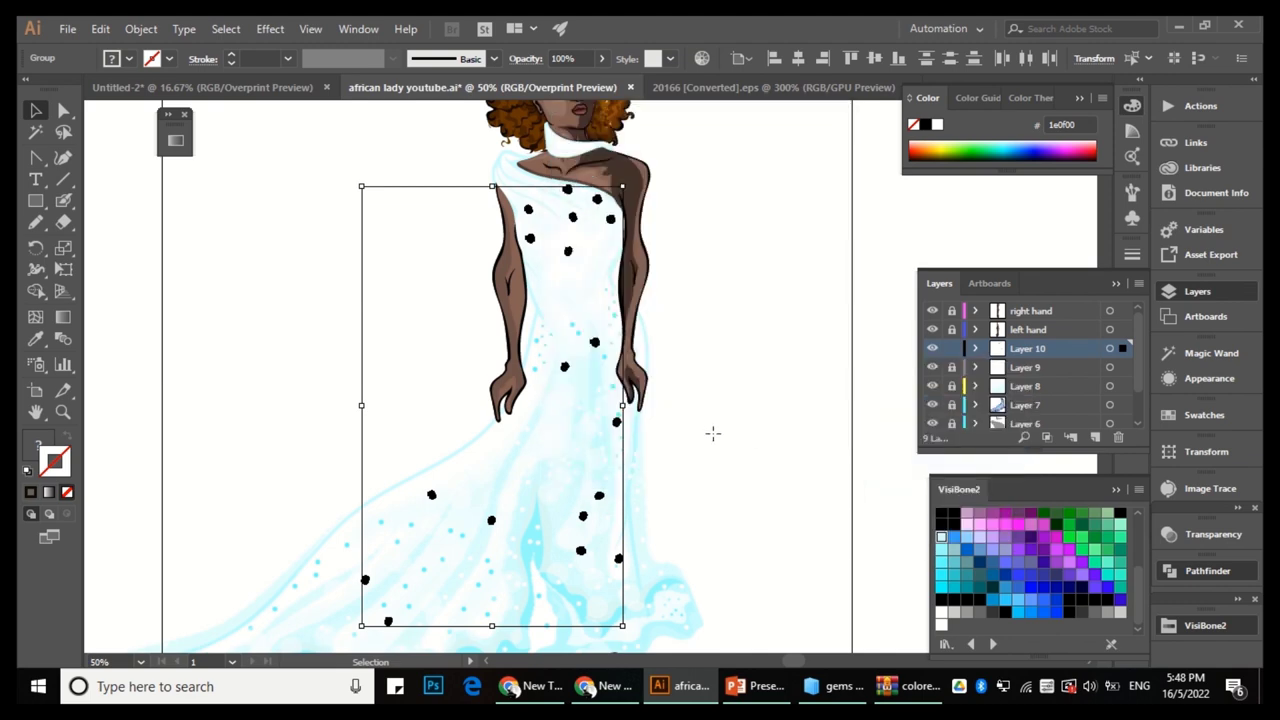
{"action": "left_click", "coordinate": [729, 189]}
Redistribute the small diamonds across the bodice, from the neckline to the waist.
{"action": "key", "text": "ctrl+1"}
{"action": "scroll", "coordinate": [503, 384], "scroll_direction": "up", "scroll_amount": 2}
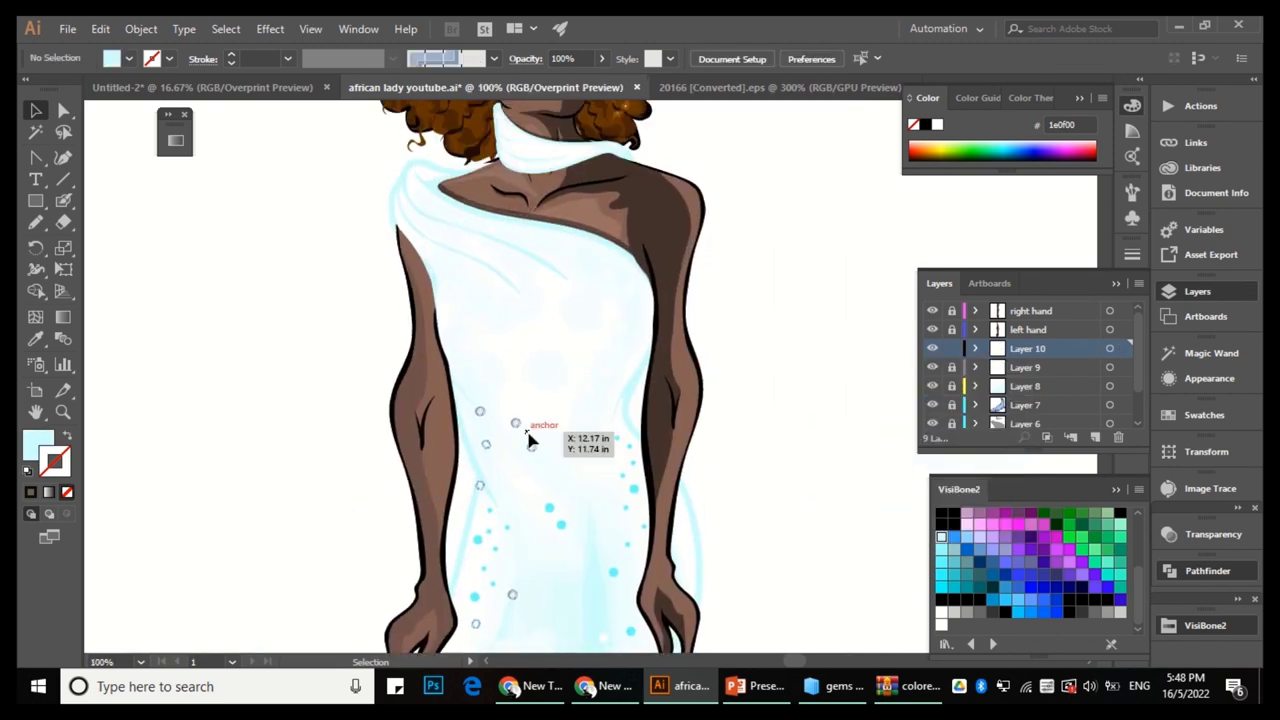
{"action": "mouse_move", "coordinate": [600, 335]}
{"action": "left_mouse_down"}
{"action": "mouse_move", "coordinate": [557, 300]}
{"action": "mouse_move", "coordinate": [480, 323]}
{"action": "mouse_move", "coordinate": [494, 457]}
{"action": "mouse_move", "coordinate": [591, 354]}
{"action": "left_mouse_up"}
{"action": "key", "text": "ctrl+z"}
{"action": "left_click", "coordinate": [514, 371]}
{"action": "left_click_drag", "start_coordinate": [582, 254], "coordinate": [593, 374]}
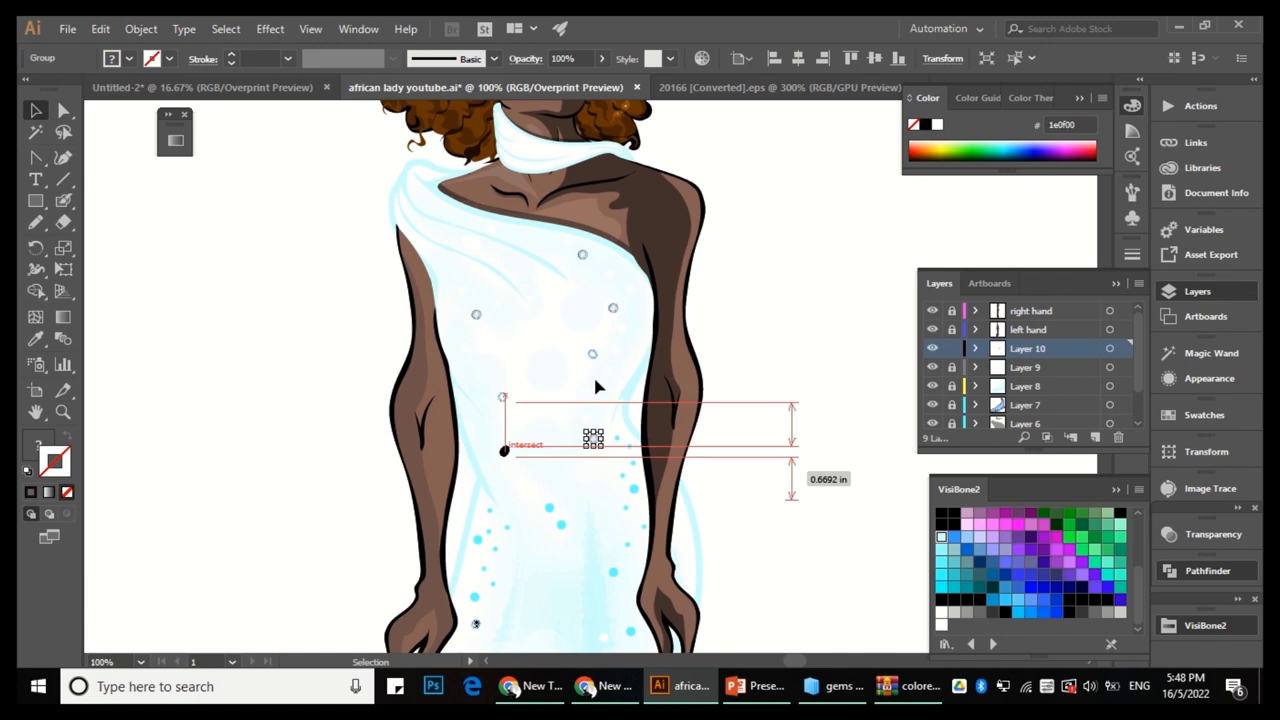
Spread the small diamonds over the skirt and along the train.
{"action": "key", "text": "ctrl+minus"}
{"action": "key", "text": "ctrl+minus"}
{"action": "key", "text": "ctrl+minus"}
{"action": "left_click_drag", "start_coordinate": [331, 577], "coordinate": [518, 516]}
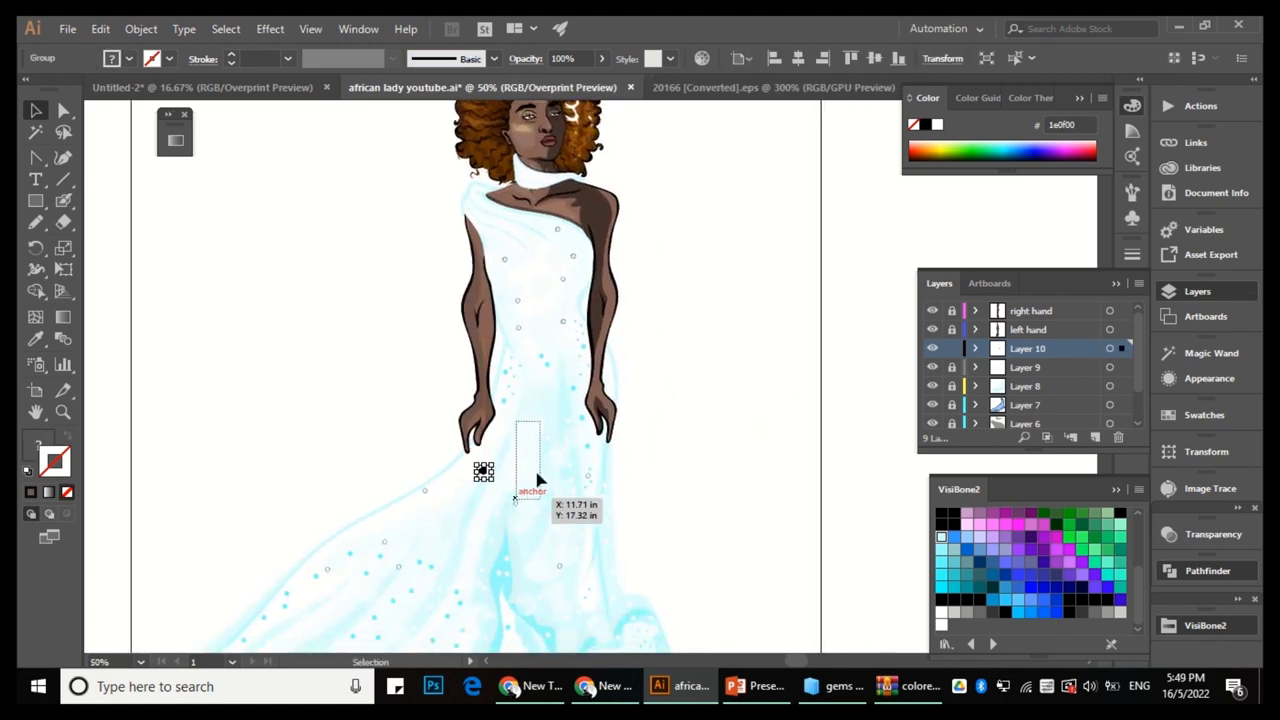
{"action": "key", "text": "ctrl+minus"}
{"action": "left_click_drag", "start_coordinate": [466, 467], "coordinate": [428, 527]}
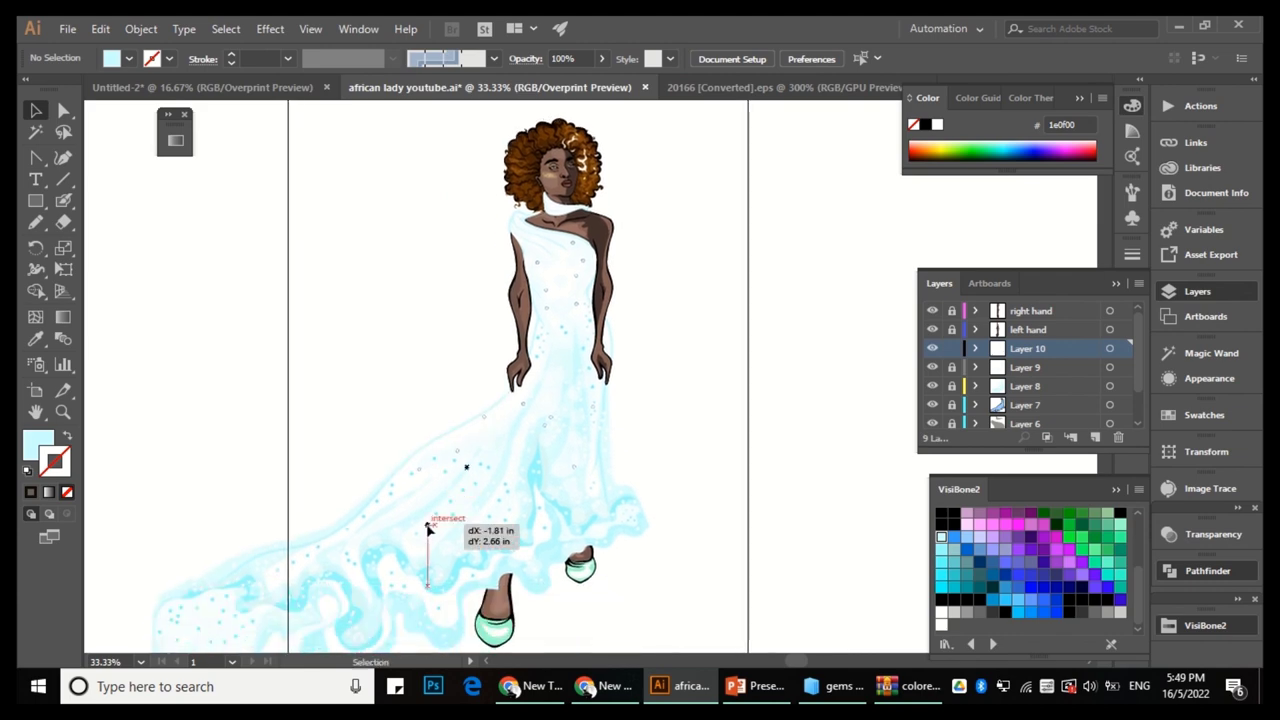
{"action": "left_click", "coordinate": [623, 387]}
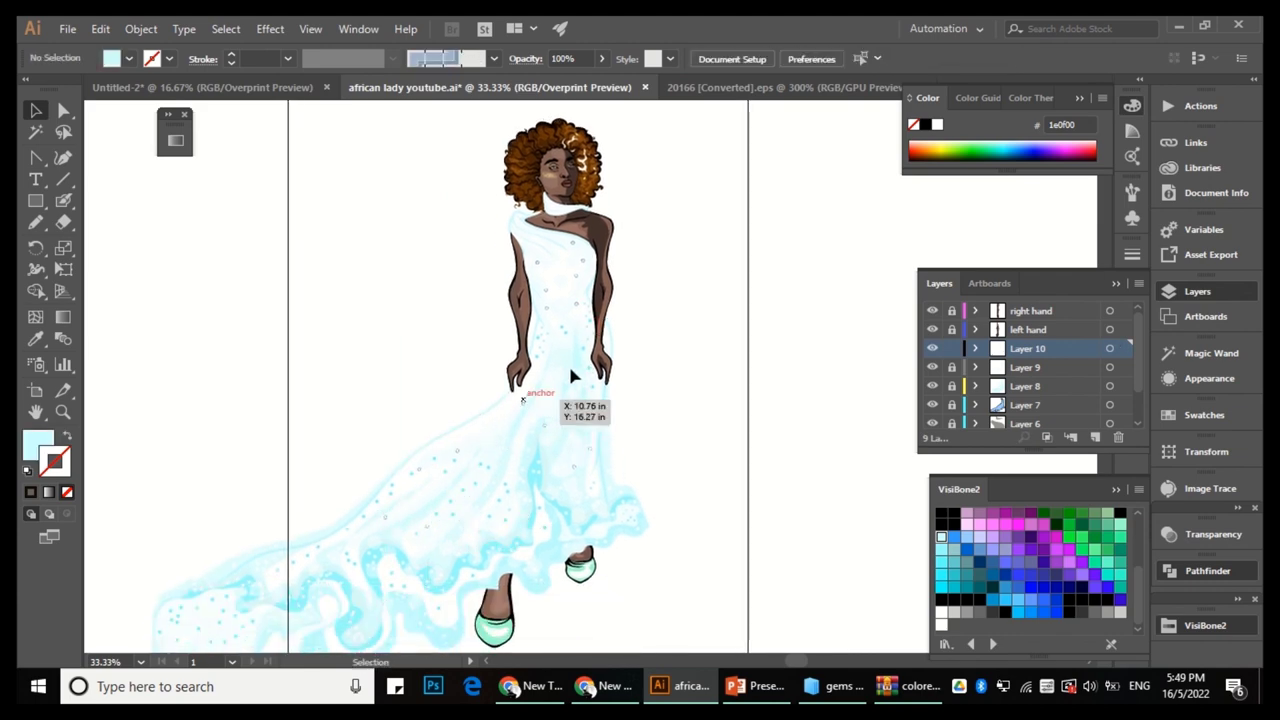
Add more small diamond copies to the bodice, waist and skirt to fill the empty areas.
{"action": "scroll", "coordinate": [565, 232], "scroll_direction": "up", "scroll_amount": 4, "text": "alt"}
{"action": "left_click_drag", "start_coordinate": [640, 340], "coordinate": [637, 449]}
{"action": "scroll", "coordinate": [481, 250], "scroll_direction": "down", "scroll_amount": 5}
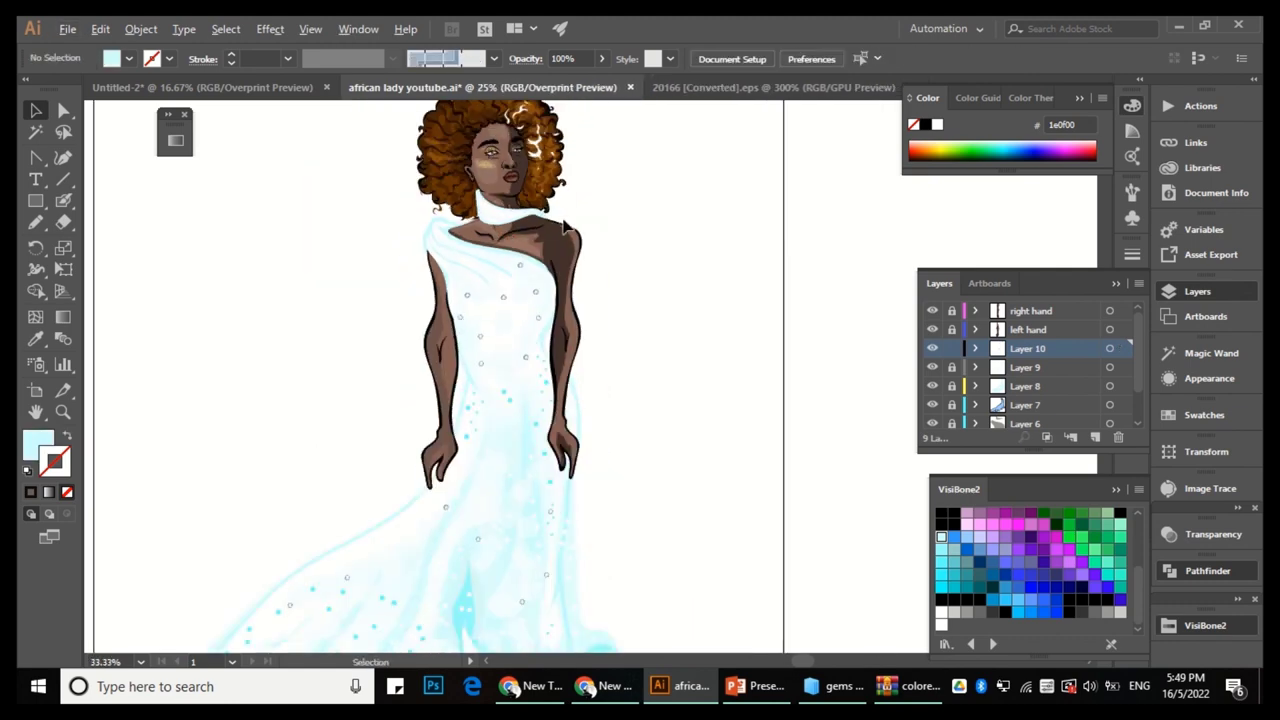
{"action": "scroll", "coordinate": [355, 485], "scroll_direction": "up", "scroll_amount": 1}
{"action": "left_click_drag", "start_coordinate": [598, 373], "coordinate": [487, 415]}
{"action": "left_click_drag", "start_coordinate": [593, 397], "coordinate": [528, 400]}
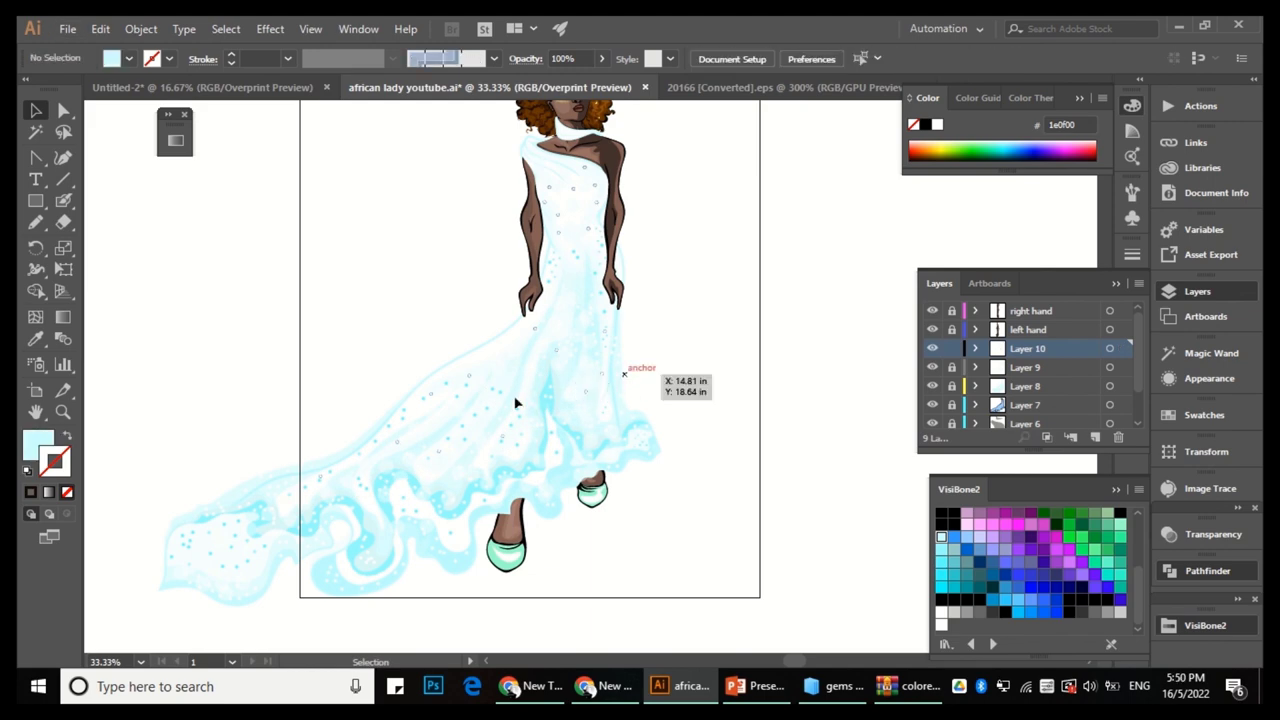
{"action": "scroll", "coordinate": [490, 400], "scroll_direction": "up", "scroll_amount": 1}
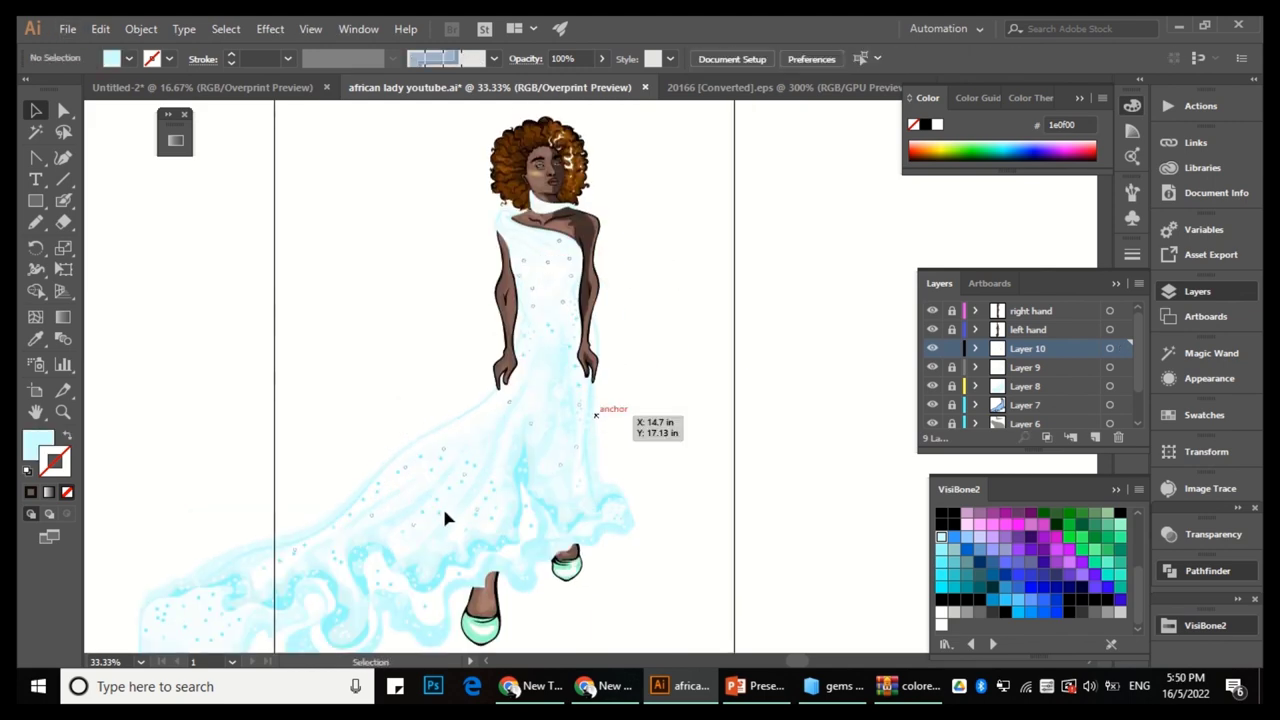
Rename the layer holding the diamonds as gemstones.
{"action": "double_click", "coordinate": [1015, 355]}
{"action": "type", "text": "gemstones"}
{"action": "key", "text": "Return"}
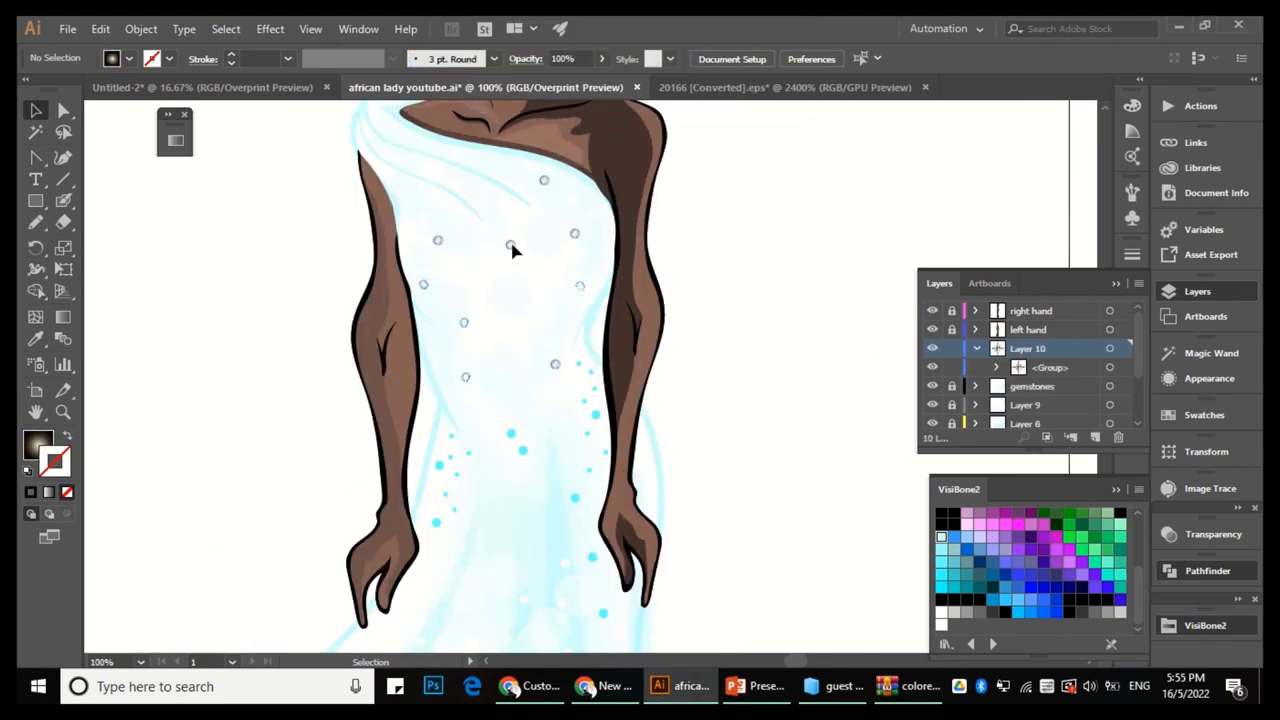
Place copies of the sparkle group on the diamonds across the bodice and waist.
{"action": "scroll", "coordinate": [475, 235], "scroll_direction": "up", "scroll_amount": 2}
{"action": "mouse_move", "coordinate": [676, 240]}
{"action": "left_mouse_down"}
{"action": "mouse_move", "coordinate": [700, 243]}
{"action": "mouse_move", "coordinate": [550, 262]}
{"action": "mouse_move", "coordinate": [400, 251]}
{"action": "mouse_move", "coordinate": [368, 333]}
{"action": "mouse_move", "coordinate": [676, 242]}
{"action": "left_mouse_up"}
{"action": "left_click", "coordinate": [586, 206]}
{"action": "scroll", "coordinate": [654, 200], "scroll_direction": "down", "scroll_amount": 3}
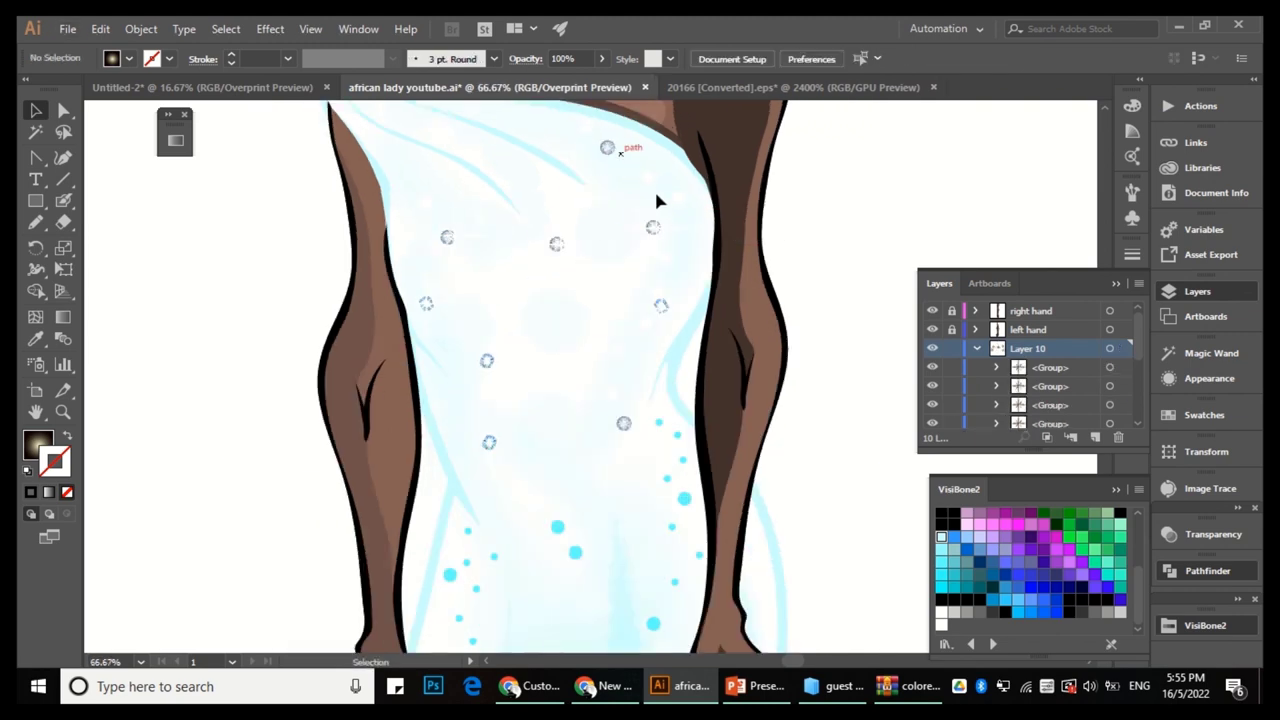
{"action": "left_click", "coordinate": [620, 160]}
{"action": "left_click_drag", "start_coordinate": [562, 283], "coordinate": [612, 388]}
{"action": "left_click", "coordinate": [711, 280]}
{"action": "left_click_drag", "start_coordinate": [630, 275], "coordinate": [623, 271]}
{"action": "left_click_drag", "start_coordinate": [635, 215], "coordinate": [636, 216]}
{"action": "key", "text": "ctrl+minus"}
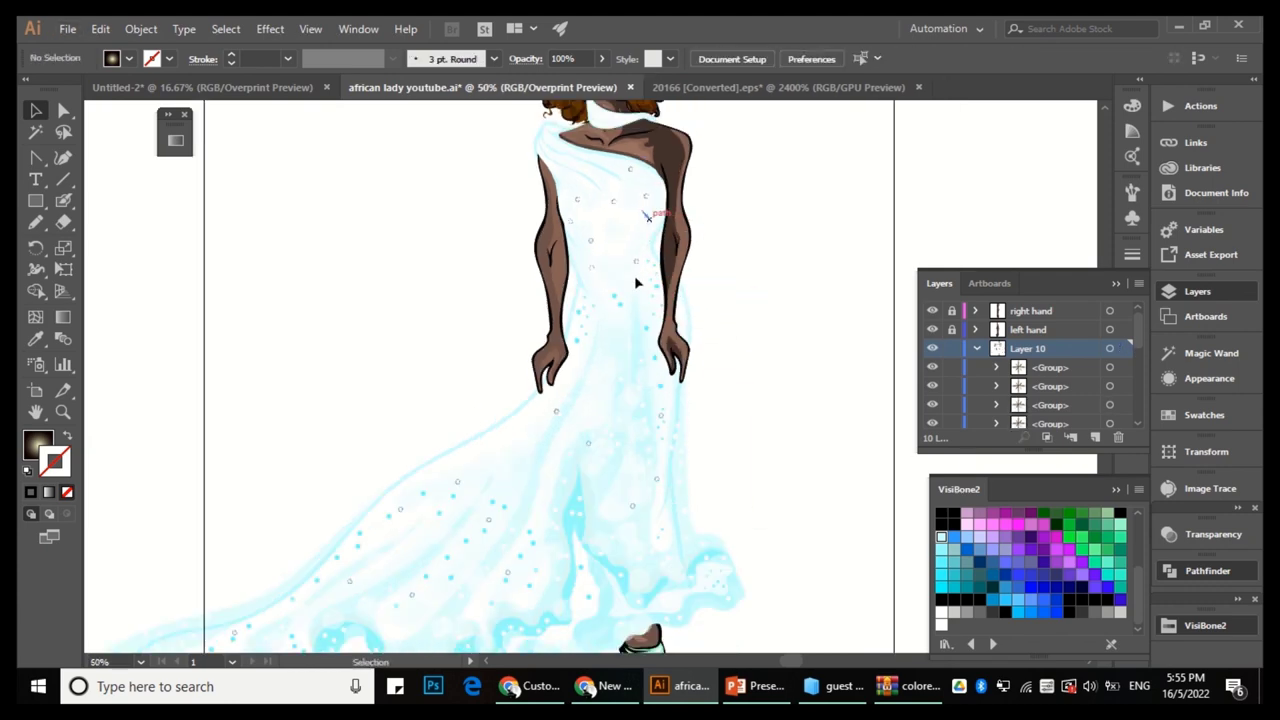
Scatter sparkle copies over the diamonds on the skirt and train, and deselect everything.
{"action": "left_click_drag", "start_coordinate": [630, 345], "coordinate": [605, 450]}
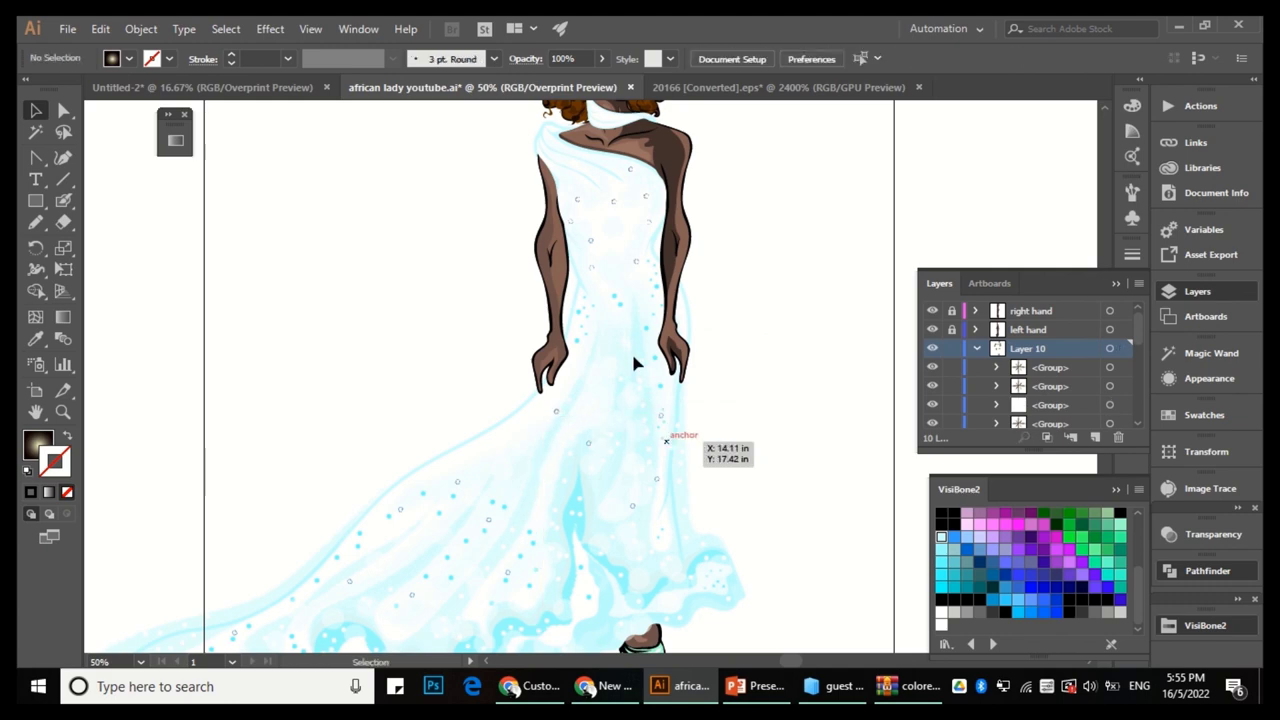
{"action": "left_click_drag", "start_coordinate": [624, 345], "coordinate": [690, 540]}
{"action": "left_click_drag", "start_coordinate": [634, 266], "coordinate": [488, 522]}
{"action": "left_click_drag", "start_coordinate": [604, 119], "coordinate": [712, 448]}
{"action": "key", "text": "ctrl+minus"}
{"action": "key", "text": "ctrl+shift+a"}
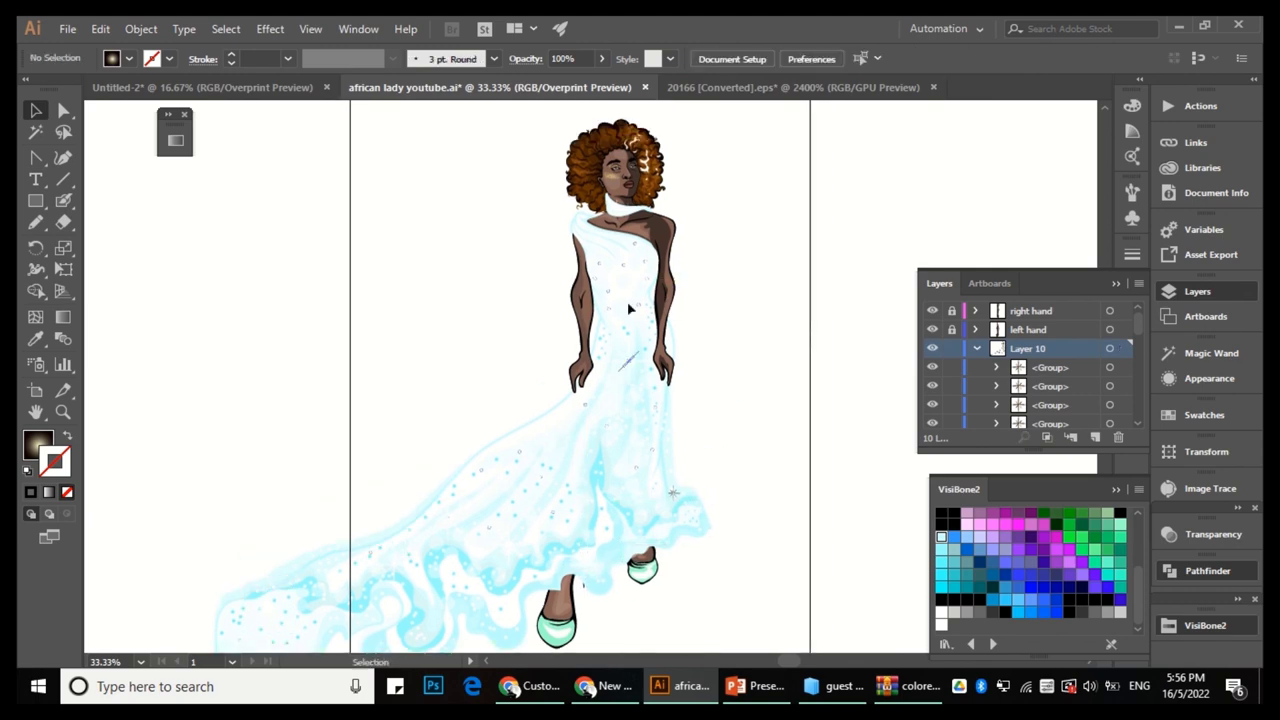
Lock Layer 10, unlock the gemstones layer, and copy diamonds from the bodice onto the neck scarf.
{"action": "scroll", "coordinate": [628, 215], "scroll_direction": "up", "scroll_amount": 5}
{"action": "left_click", "coordinate": [976, 348]}
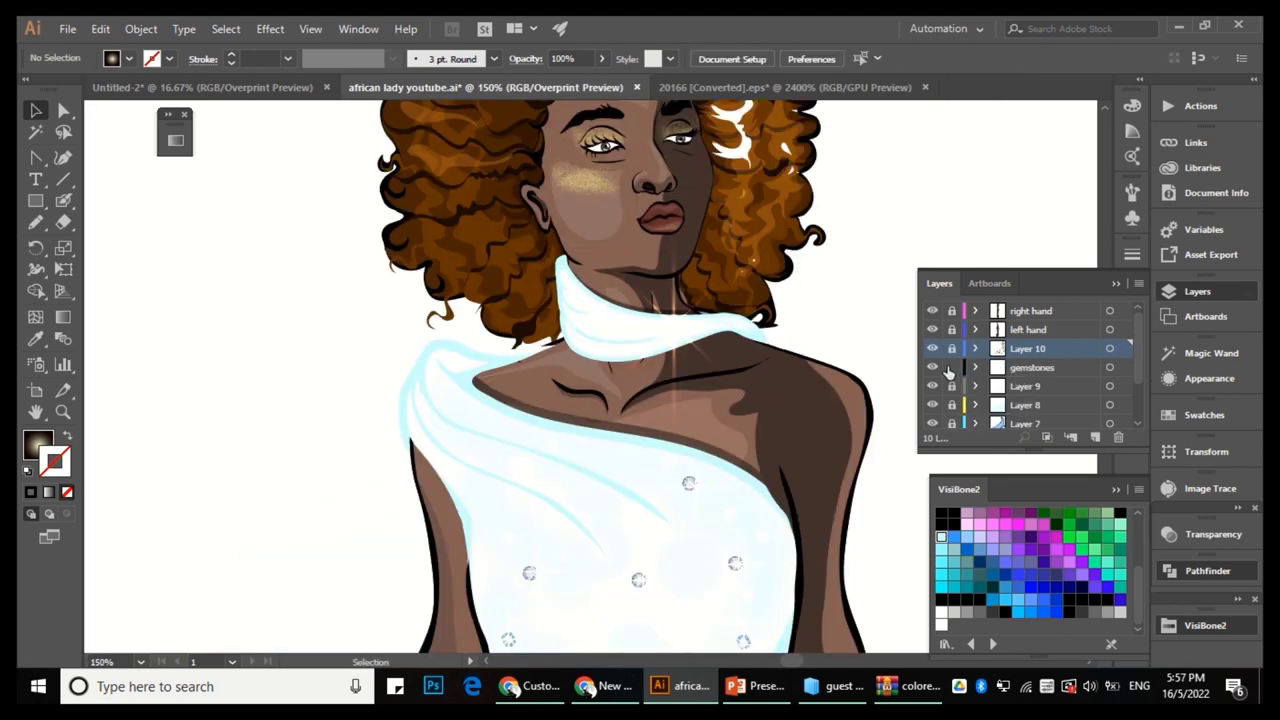
{"action": "left_click_drag", "start_coordinate": [704, 530], "coordinate": [684, 327]}
{"action": "scroll", "coordinate": [684, 327], "scroll_direction": "down", "scroll_amount": 2}
{"action": "scroll", "coordinate": [549, 594], "scroll_direction": "up", "scroll_amount": 2}
{"action": "mouse_move", "coordinate": [577, 345]}
{"action": "left_mouse_down"}
{"action": "mouse_move", "coordinate": [594, 300]}
{"action": "mouse_move", "coordinate": [574, 332]}
{"action": "left_mouse_up"}
Scale down the diamond on the scarf's upper part near the neck with Transform > Scale.
{"action": "scroll", "coordinate": [574, 332], "scroll_direction": "up", "scroll_amount": 4}
{"action": "scroll", "coordinate": [663, 288], "scroll_direction": "down", "scroll_amount": 3}
{"action": "scroll", "coordinate": [608, 330], "scroll_direction": "up", "scroll_amount": 4}
{"action": "right_click", "coordinate": [610, 330]}
{"action": "mouse_move", "coordinate": [700, 487]}
{"action": "left_click", "coordinate": [829, 569]}
{"action": "key", "text": "Return"}
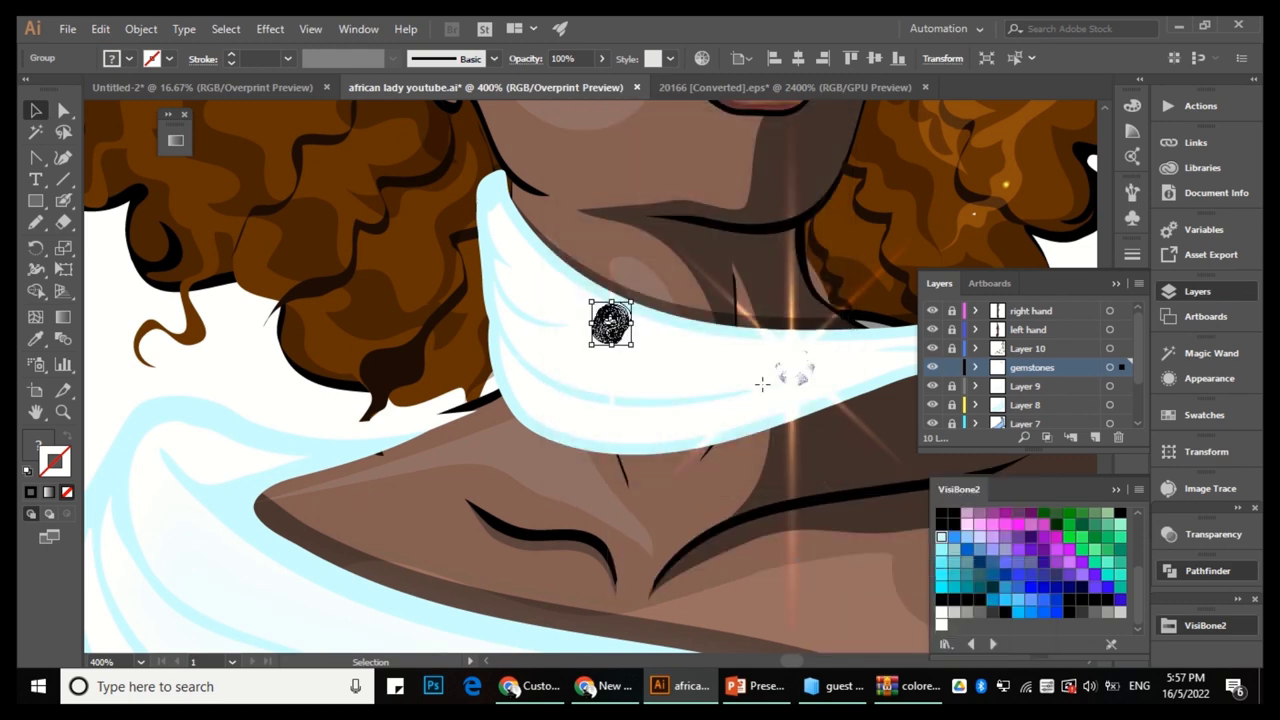
Copy the small scarf diamond to two spots along the scarf's lower edge.
{"action": "left_click_drag", "start_coordinate": [630, 343], "coordinate": [752, 437]}
{"action": "left_click_drag", "start_coordinate": [607, 335], "coordinate": [575, 422]}
{"action": "left_click", "coordinate": [437, 390]}
{"action": "scroll", "coordinate": [507, 331], "scroll_direction": "down", "scroll_amount": 2}
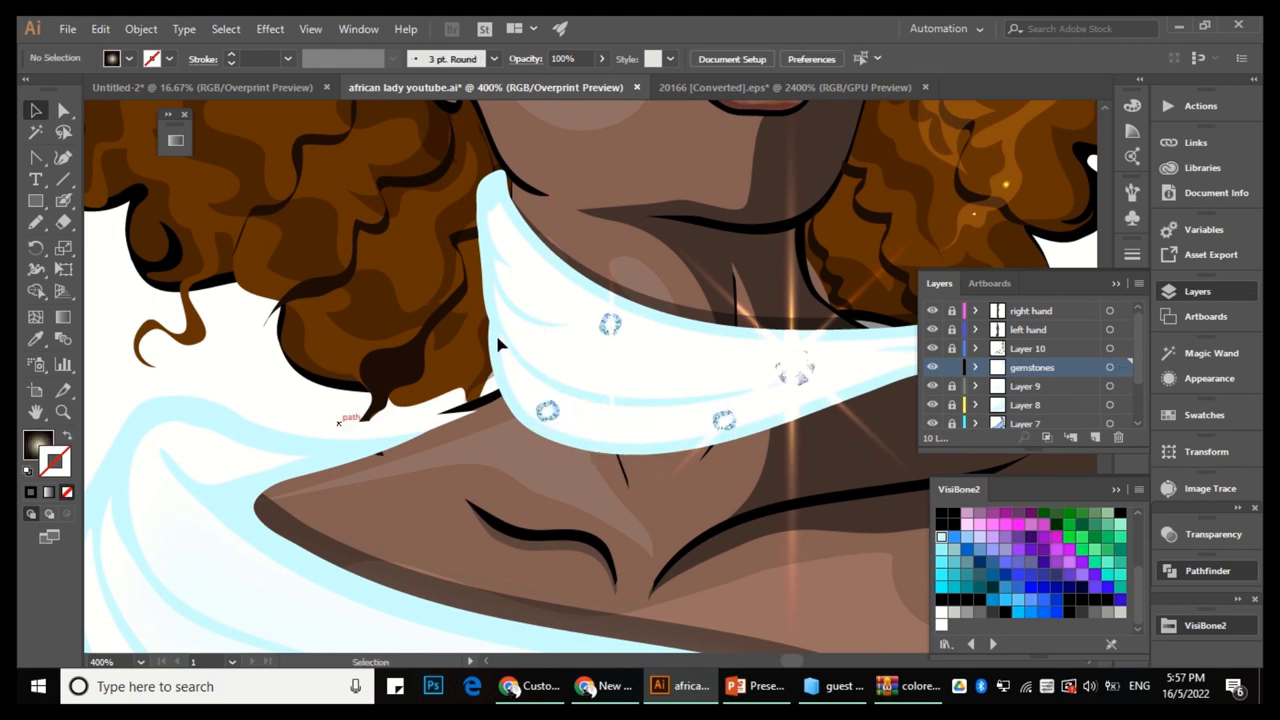
Copy a diamond to the middle of the neck scarf and scale the copy down.
{"action": "scroll", "coordinate": [548, 350], "scroll_direction": "up", "scroll_amount": 1}
{"action": "left_click_drag", "start_coordinate": [523, 380], "coordinate": [630, 385]}
{"action": "left_click_drag", "start_coordinate": [702, 349], "coordinate": [620, 350]}
{"action": "right_click", "coordinate": [620, 350]}
{"action": "key", "text": "Escape"}
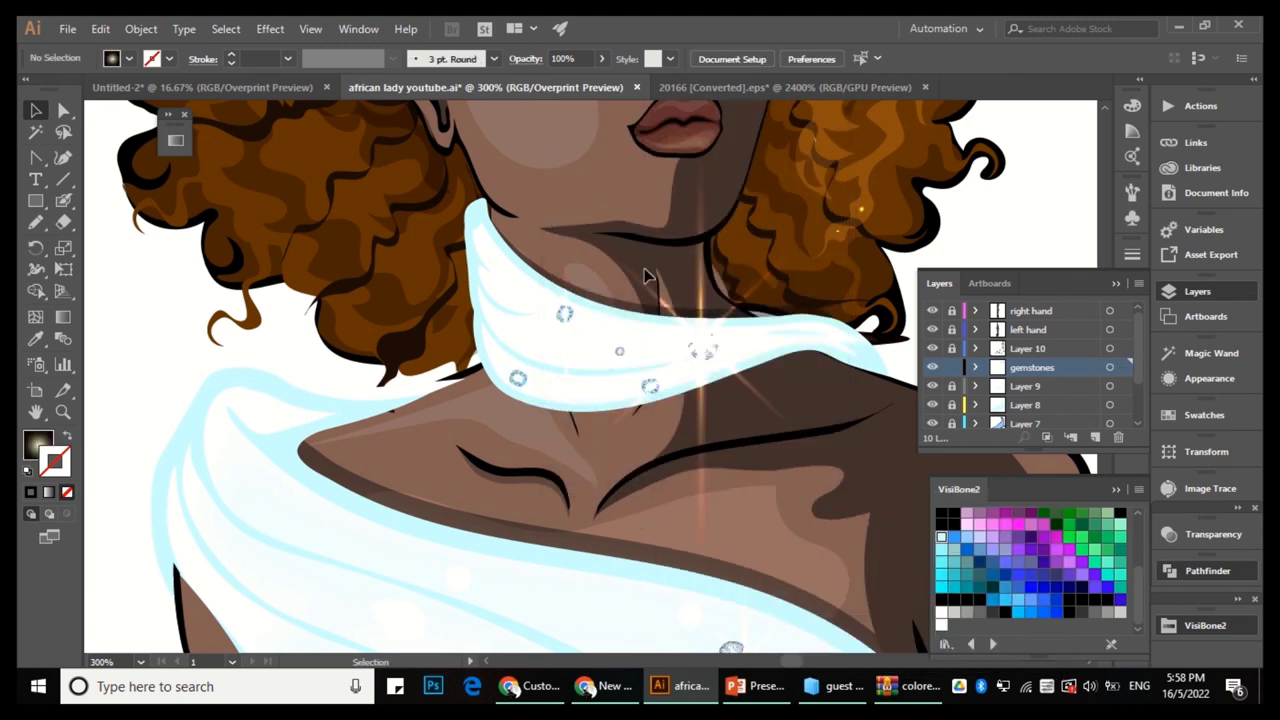
{"action": "scroll", "coordinate": [597, 358], "scroll_direction": "up", "scroll_amount": 1}
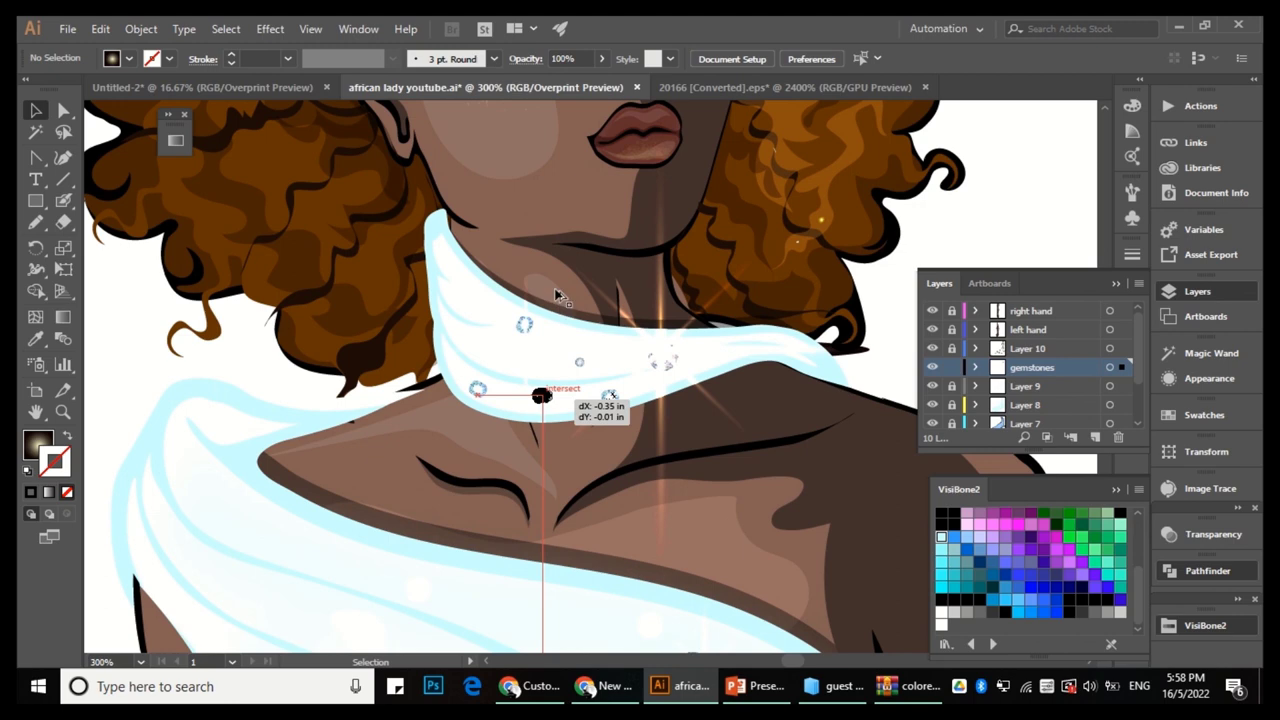
Lock the gemstones layer and unlock the left hand layer for editing the arm beside the dress.
{"action": "scroll", "coordinate": [555, 303], "scroll_direction": "down", "scroll_amount": 4}
{"action": "scroll", "coordinate": [630, 357], "scroll_direction": "down", "scroll_amount": 1}
{"action": "scroll", "coordinate": [540, 255], "scroll_direction": "up", "scroll_amount": 1}
{"action": "left_click", "coordinate": [952, 310]}
{"action": "key", "text": "a"}
{"action": "scroll", "coordinate": [502, 362], "scroll_direction": "up", "scroll_amount": 4}
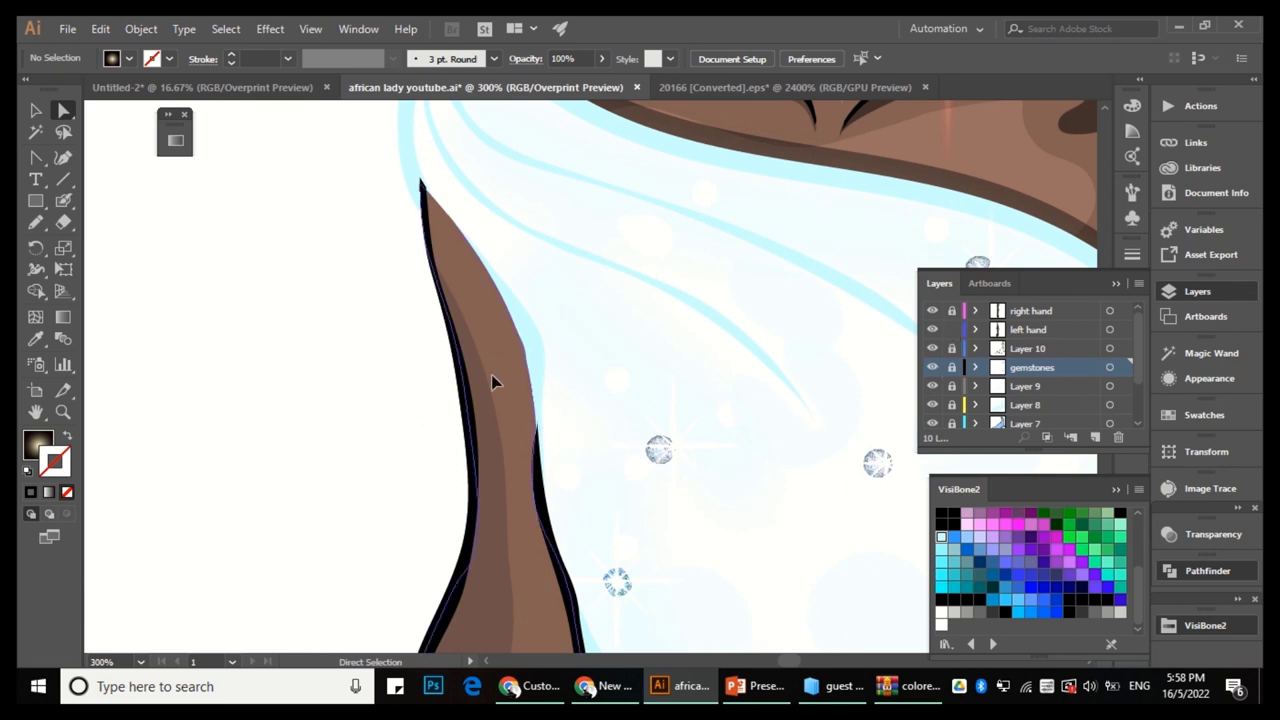
Redraw the upper edge of the left hand layer's brown arm fill along the dress with the Pencil tool.
{"action": "left_click", "coordinate": [491, 378]}
{"action": "key", "text": "n"}
{"action": "scroll", "coordinate": [427, 238], "scroll_direction": "up", "scroll_amount": 1}
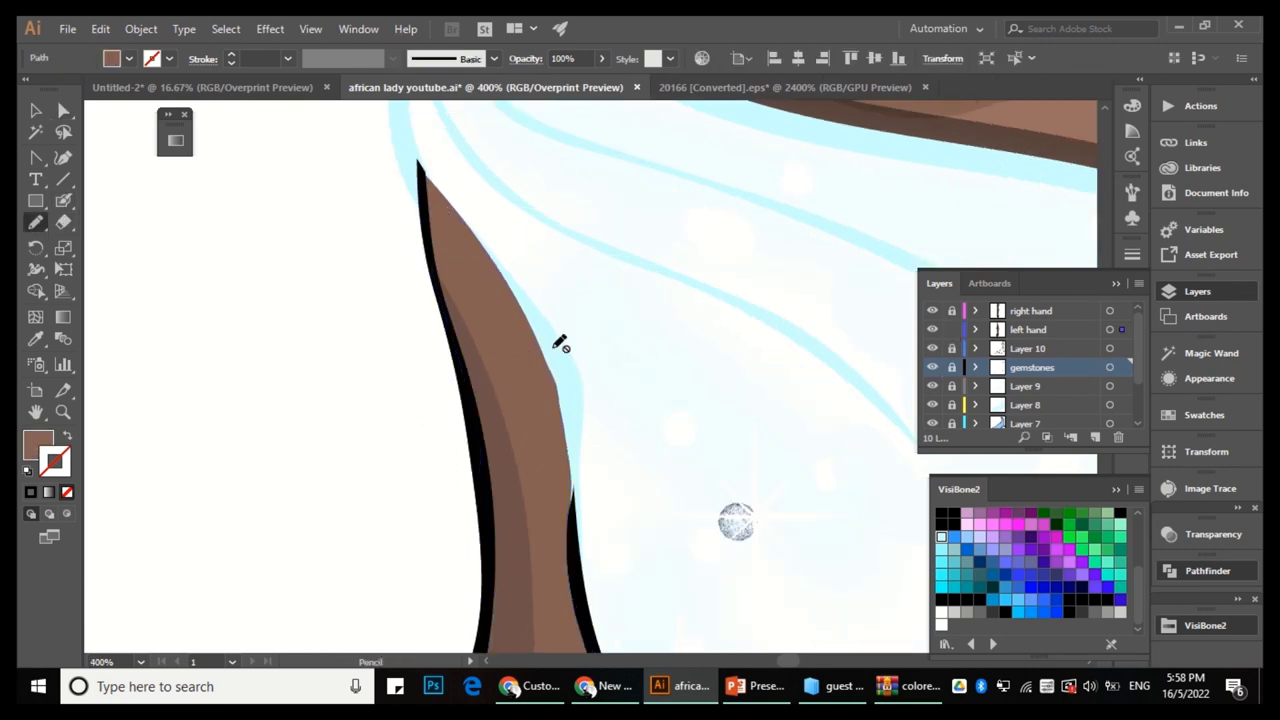
{"action": "left_click_drag", "start_coordinate": [432, 214], "coordinate": [548, 352]}
{"action": "scroll", "coordinate": [396, 196], "scroll_direction": "up", "scroll_amount": 2}
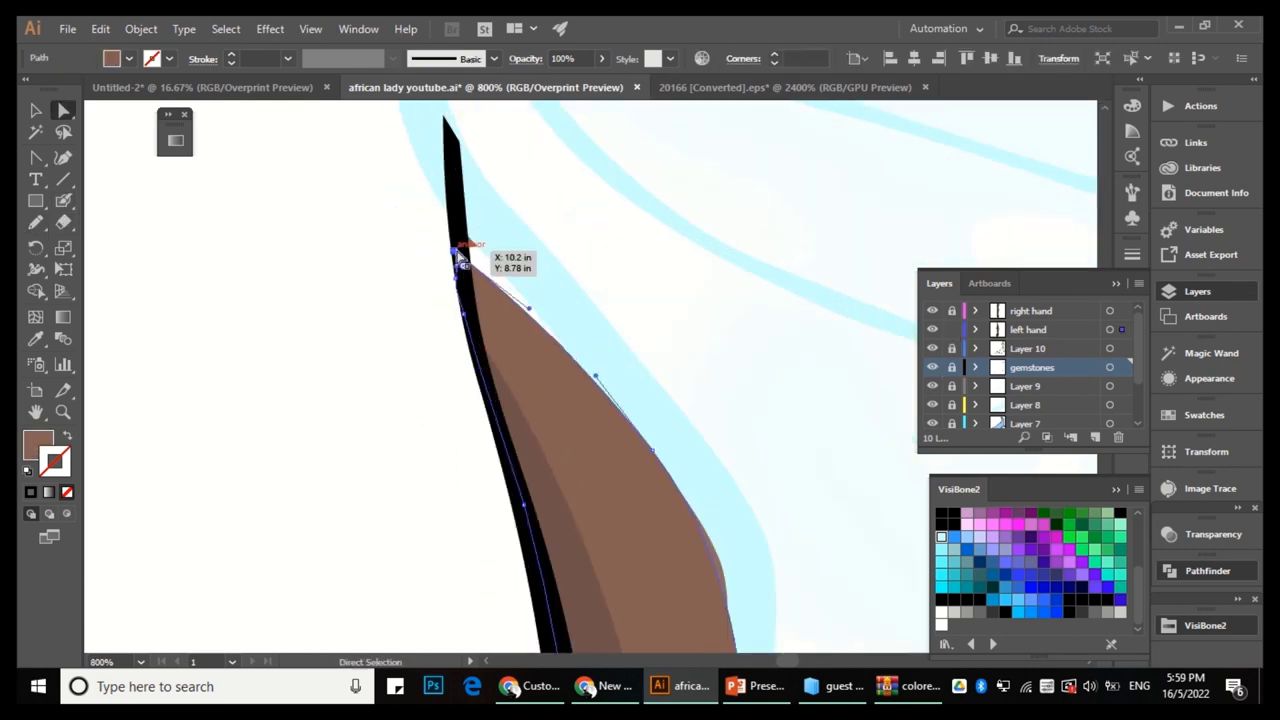
Erase the tip of the arm's black outline where it protrudes over the dress.
{"action": "left_click", "coordinate": [457, 251], "text": "ctrl"}
{"action": "key", "text": "shift+e"}
{"action": "scroll", "coordinate": [492, 265], "scroll_direction": "up", "scroll_amount": 1}
{"action": "left_click", "coordinate": [492, 265]}
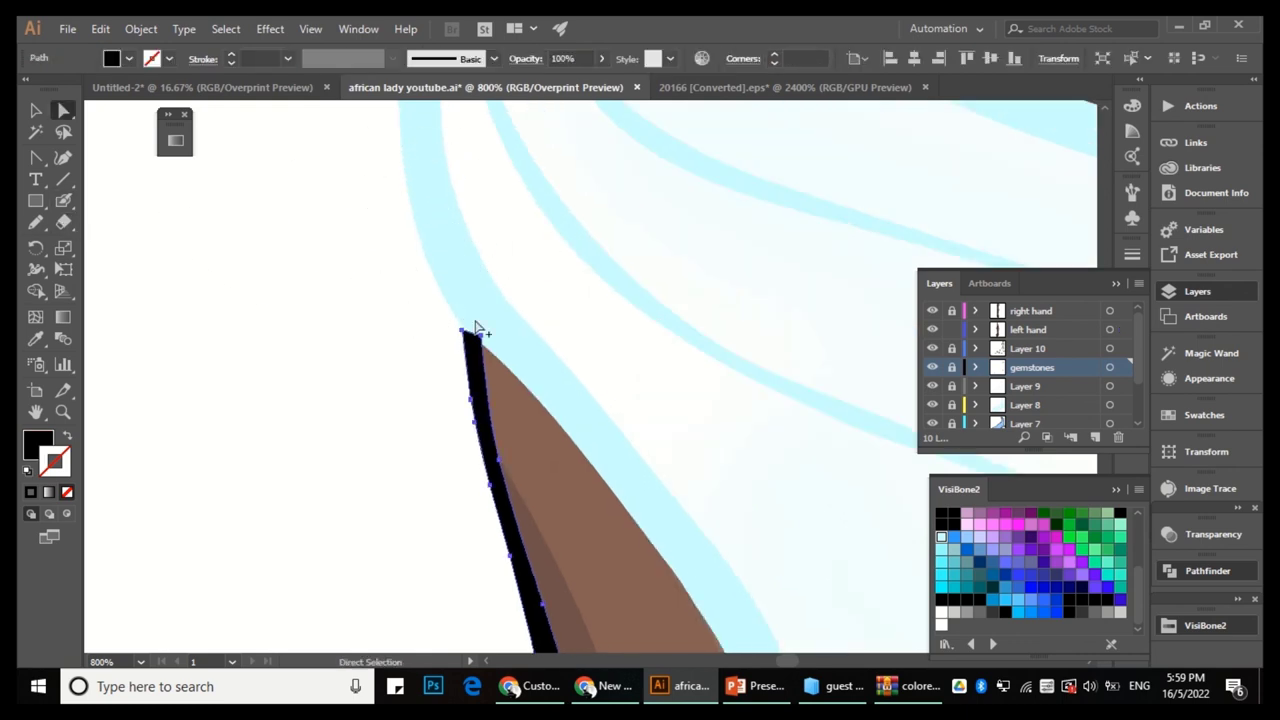
Move the anchor points at the arm outline's upper tip so it tapers along the dress edge.
{"action": "scroll", "coordinate": [466, 325], "scroll_direction": "up", "scroll_amount": 3}
{"action": "key", "text": "a"}
{"action": "left_click", "coordinate": [424, 314]}
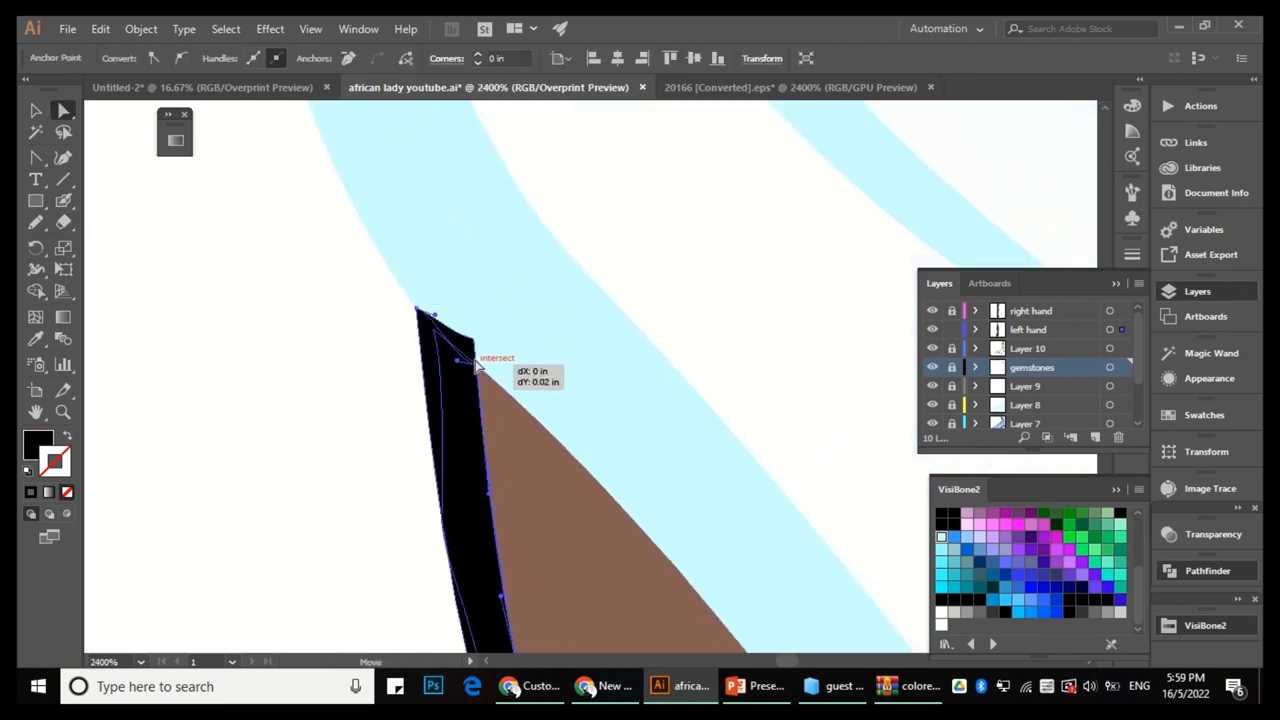
{"action": "scroll", "coordinate": [478, 362], "scroll_direction": "up", "scroll_amount": 1}
{"action": "scroll", "coordinate": [468, 234], "scroll_direction": "down", "scroll_amount": 3}
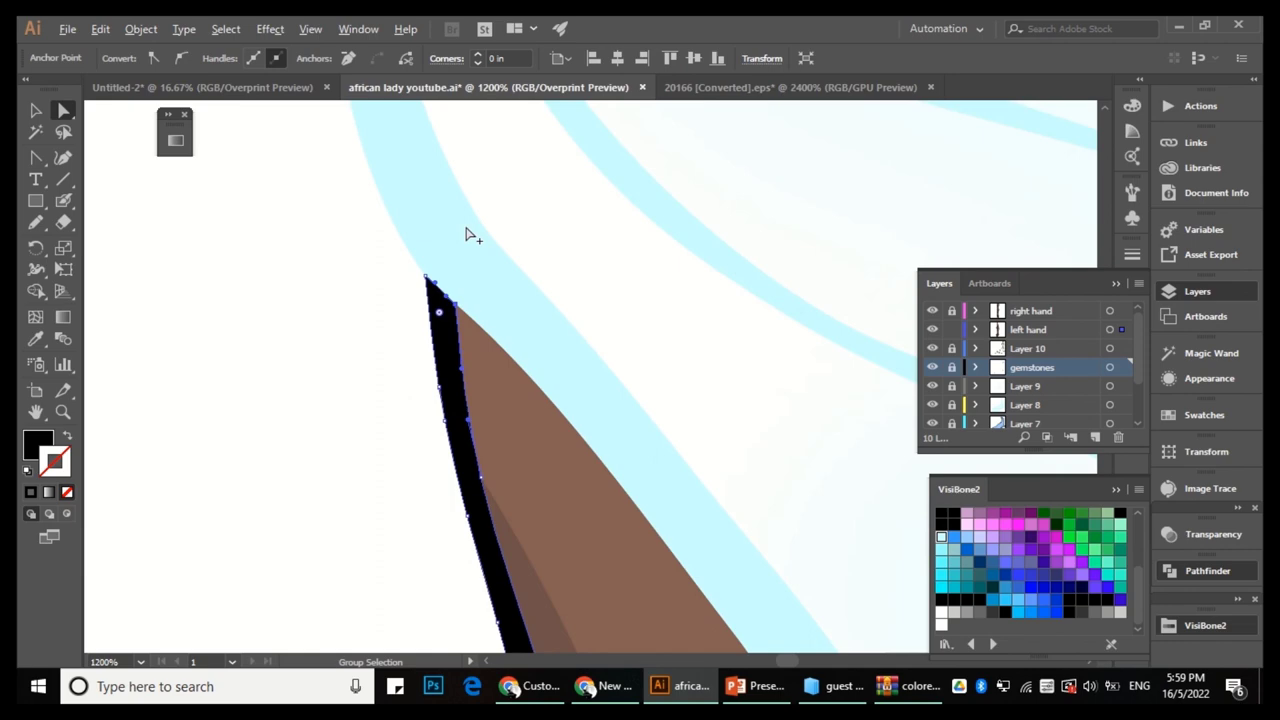
{"action": "scroll", "coordinate": [563, 477], "scroll_direction": "up", "scroll_amount": 2}
{"action": "scroll", "coordinate": [553, 385], "scroll_direction": "down", "scroll_amount": 4}
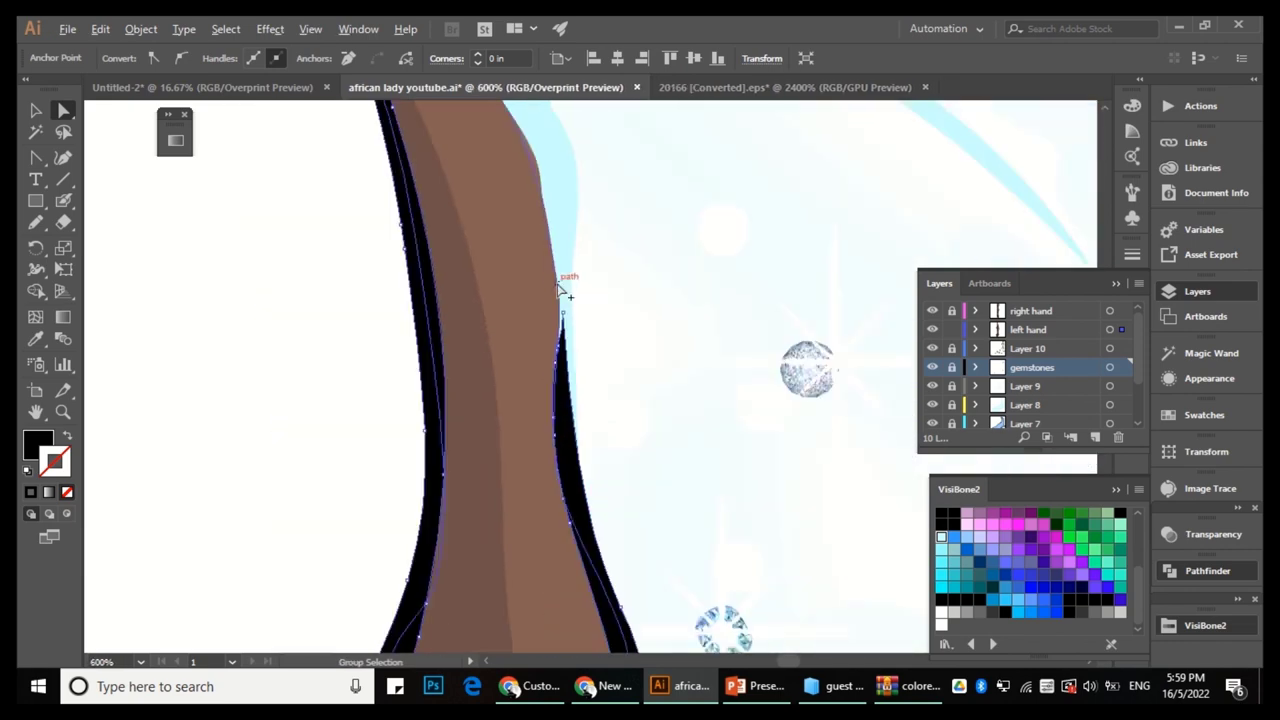
{"action": "scroll", "coordinate": [945, 360], "scroll_direction": "down", "scroll_amount": 2}
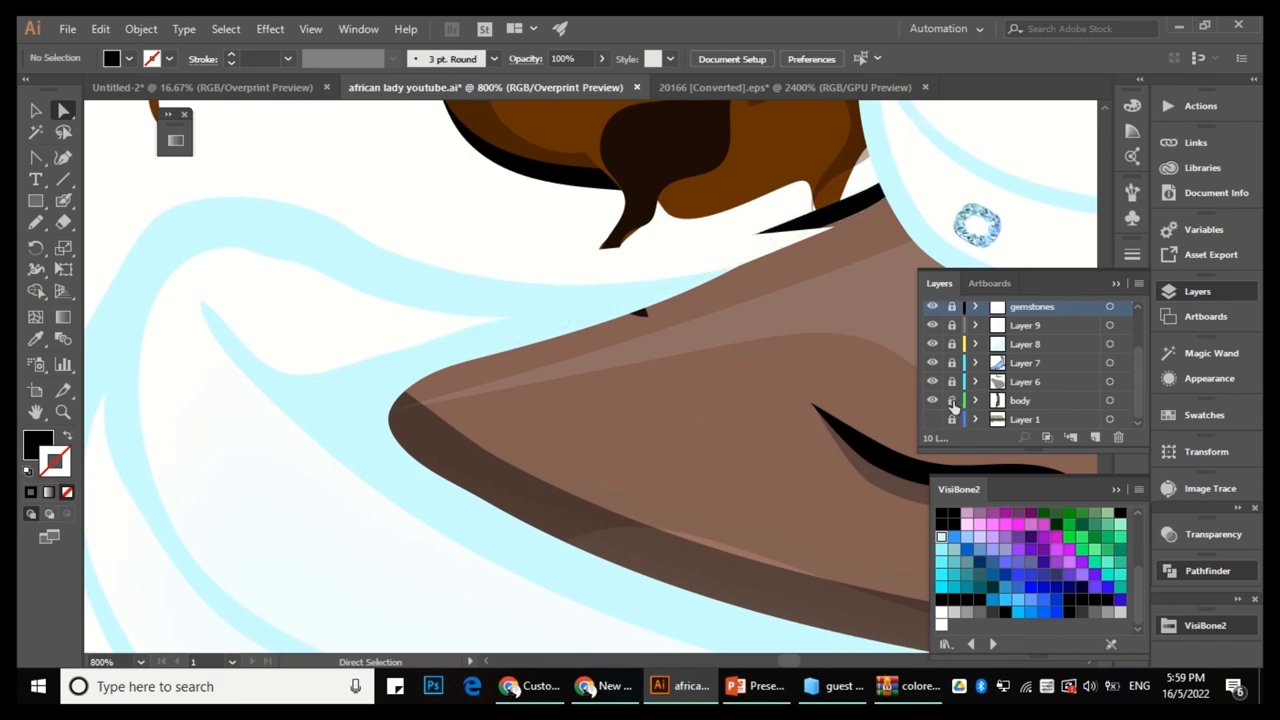
Unlock Layer 8 and redraw the dress's white fill and cyan outline where the shoulder fold meets the skin, then deselect.
{"action": "left_click", "coordinate": [975, 362]}
{"action": "key", "text": "ctrl+minus"}
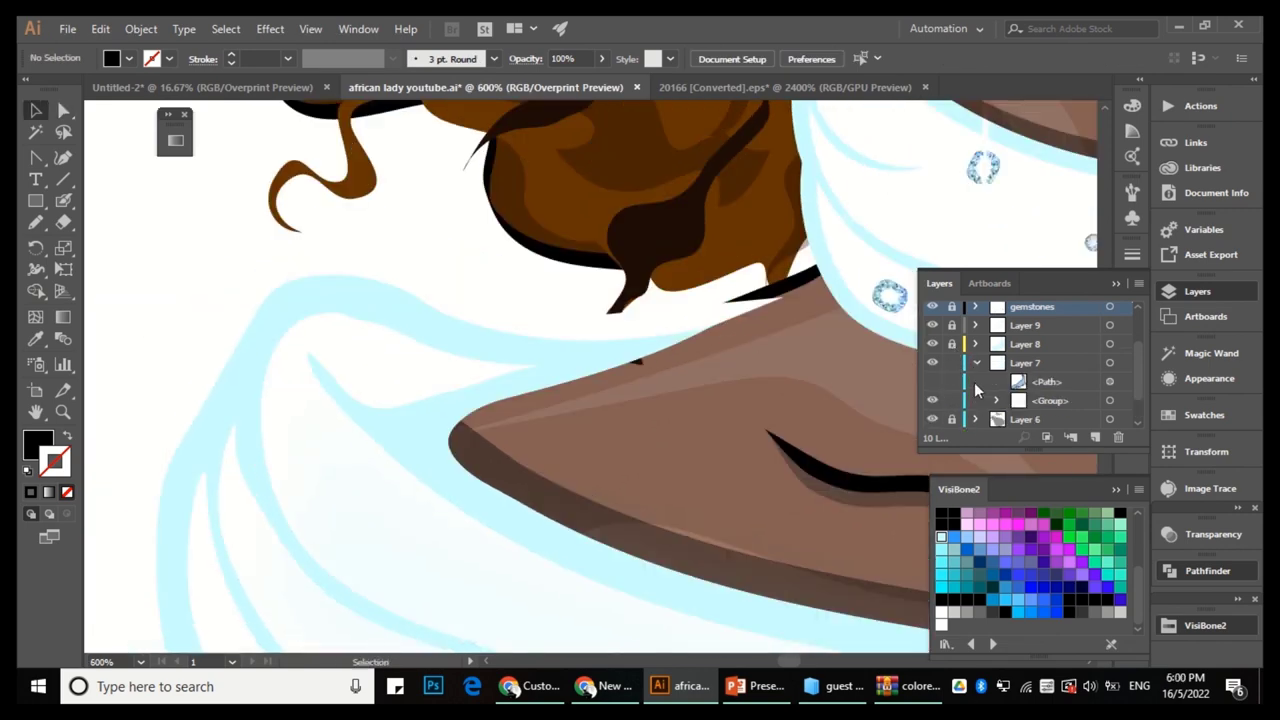
{"action": "key", "text": "a"}
{"action": "left_click", "coordinate": [733, 313]}
{"action": "key", "text": "ctrl+plus"}
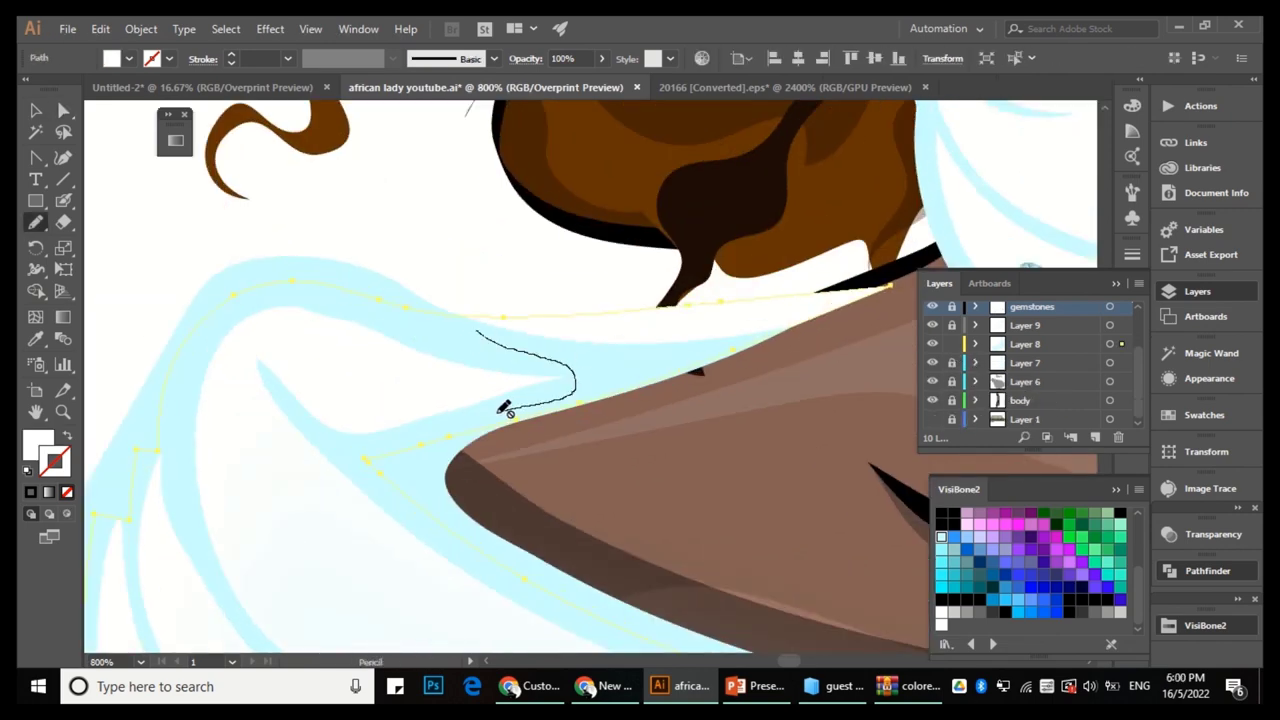
{"action": "left_click_drag", "start_coordinate": [697, 369], "coordinate": [741, 316]}
{"action": "left_click_drag", "start_coordinate": [643, 336], "coordinate": [770, 301]}
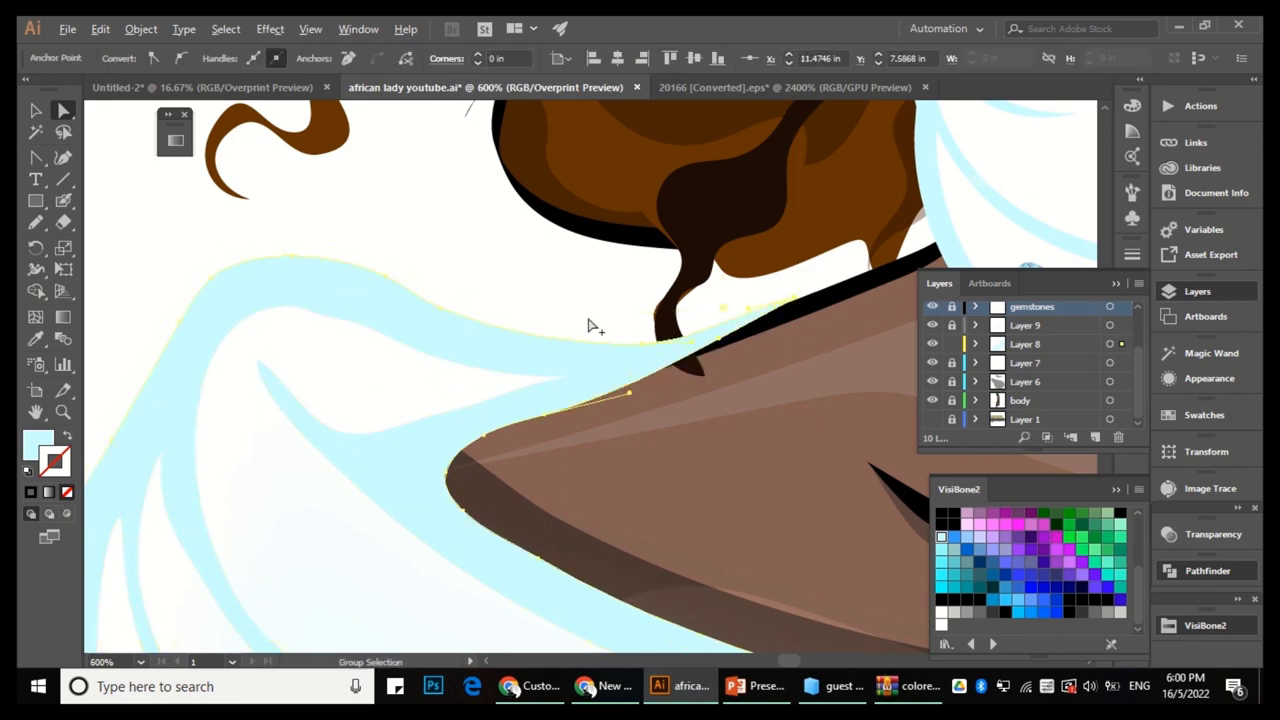
{"action": "scroll", "coordinate": [588, 324], "scroll_direction": "down", "scroll_amount": 10}
{"action": "key", "text": "ctrl+shift+a"}
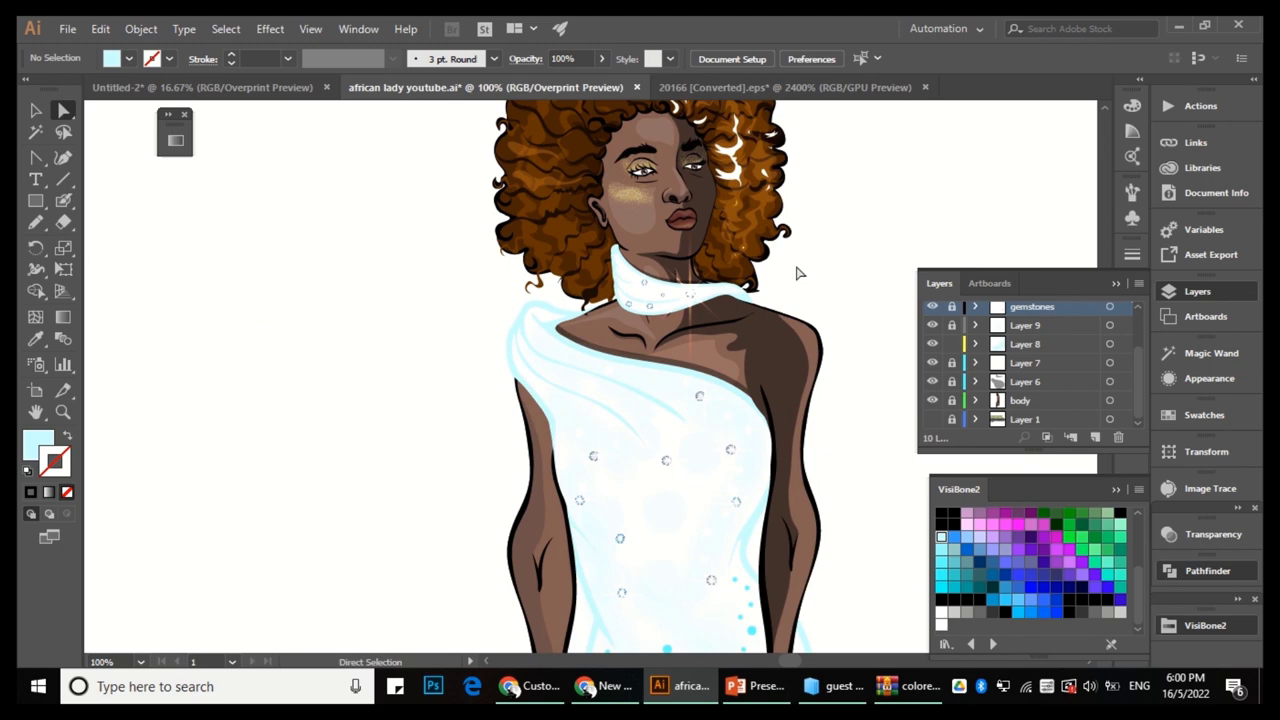
Unlock the right hand layer and erase the dark arm shading that overlaps the dress's neckline edge.
{"action": "scroll", "coordinate": [797, 272], "scroll_direction": "up", "scroll_amount": 3}
{"action": "scroll", "coordinate": [851, 449], "scroll_direction": "up", "scroll_amount": 3}
{"action": "left_click", "coordinate": [832, 372]}
{"action": "key", "text": "shift+e"}
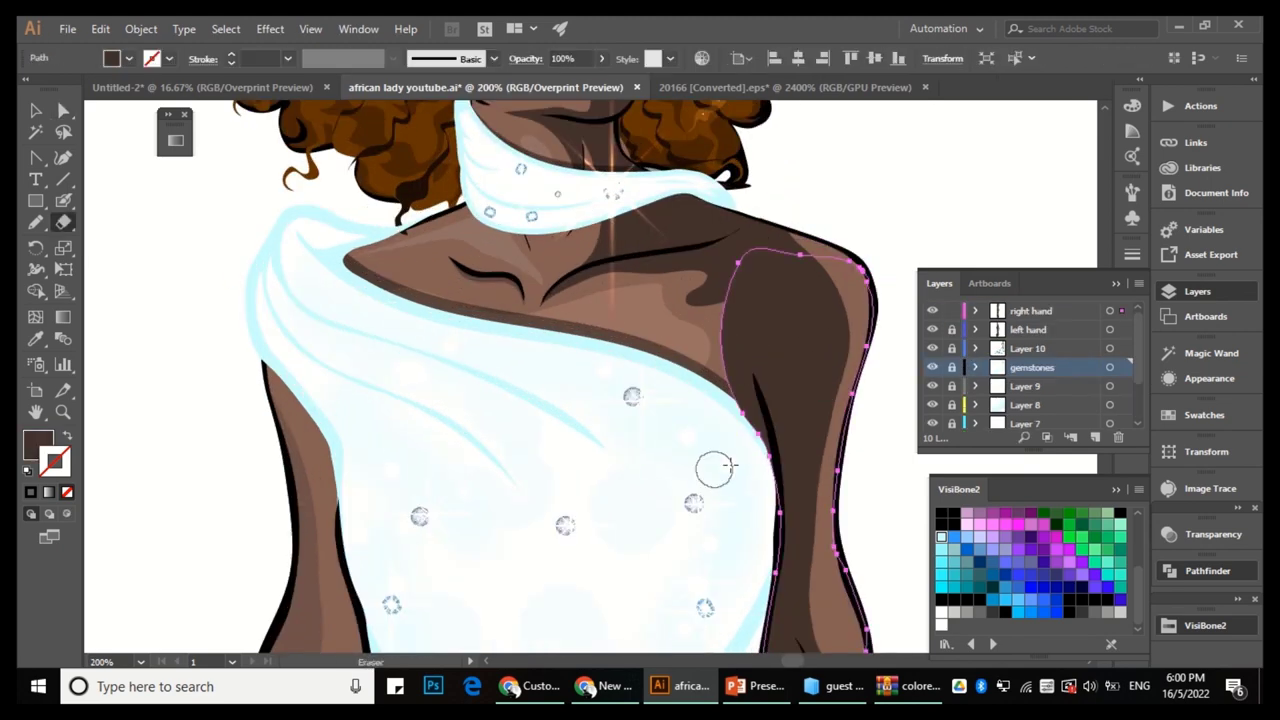
{"action": "left_click_drag", "start_coordinate": [731, 320], "coordinate": [780, 447]}
{"action": "scroll", "coordinate": [780, 447], "scroll_direction": "up", "scroll_amount": 1}
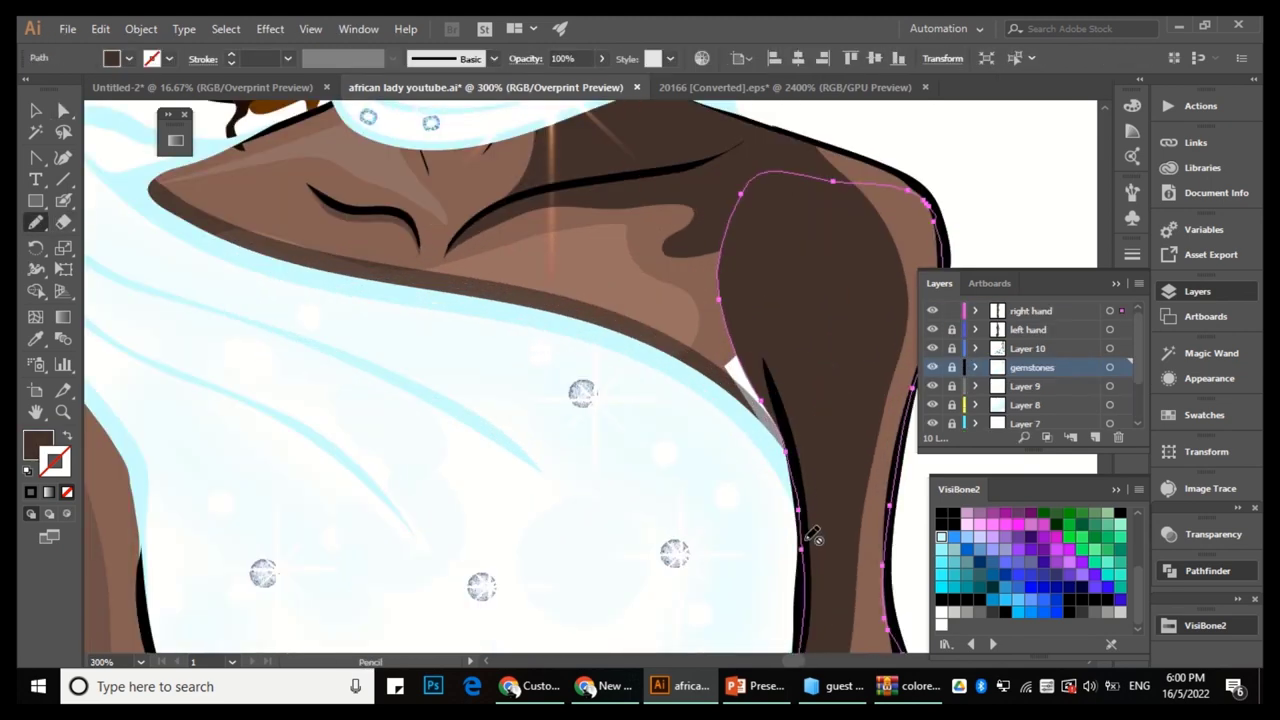
Unlock the body layer, redraw the chest fill's edge near the armpit with the Pencil tool, and deselect it.
{"action": "scroll", "coordinate": [953, 318], "scroll_direction": "down", "scroll_amount": 2}
{"action": "left_click", "coordinate": [714, 358], "text": "ctrl"}
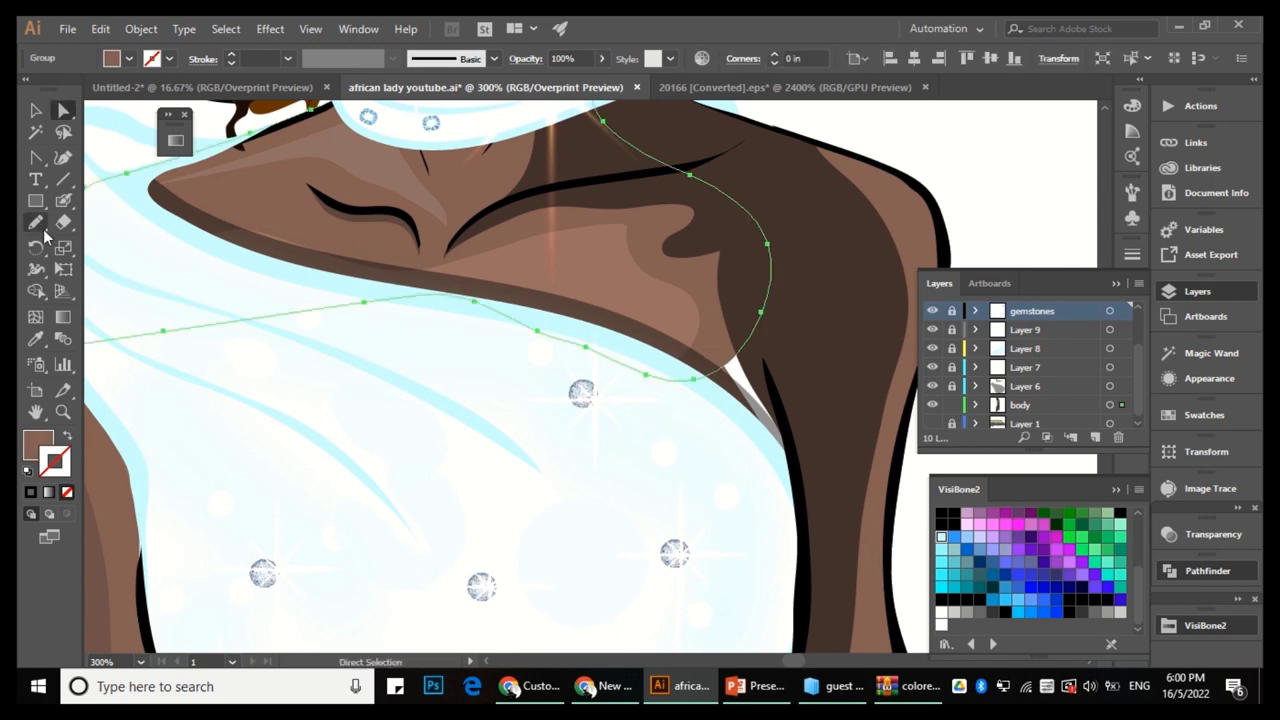
{"action": "scroll", "coordinate": [746, 268], "scroll_direction": "down", "scroll_amount": 3}
{"action": "key", "text": "a"}
{"action": "key", "text": "ctrl+shift+a"}
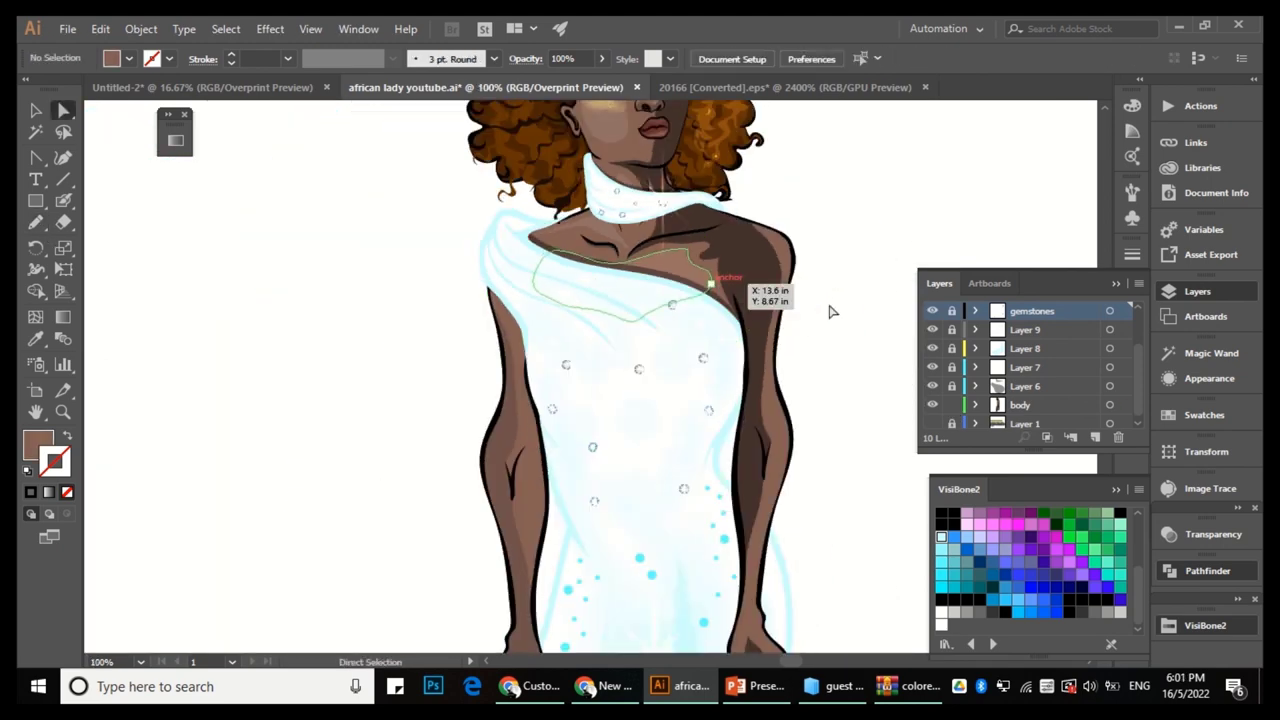
Move every Layer 8 group except the dress outlines onto separate new layers, lock those layers, and deselect everything.
{"action": "scroll", "coordinate": [809, 314], "scroll_direction": "up", "scroll_amount": 1}
{"action": "scroll", "coordinate": [615, 252], "scroll_direction": "up", "scroll_amount": 2}
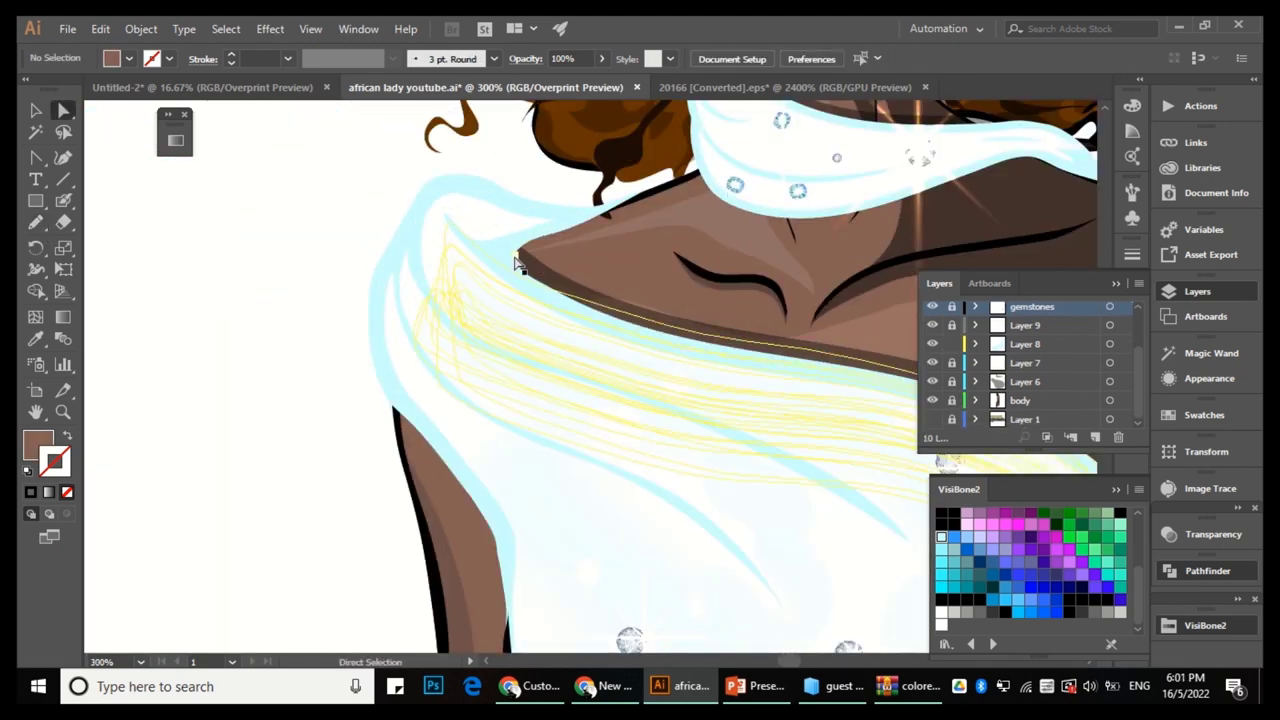
{"action": "left_click", "coordinate": [518, 260]}
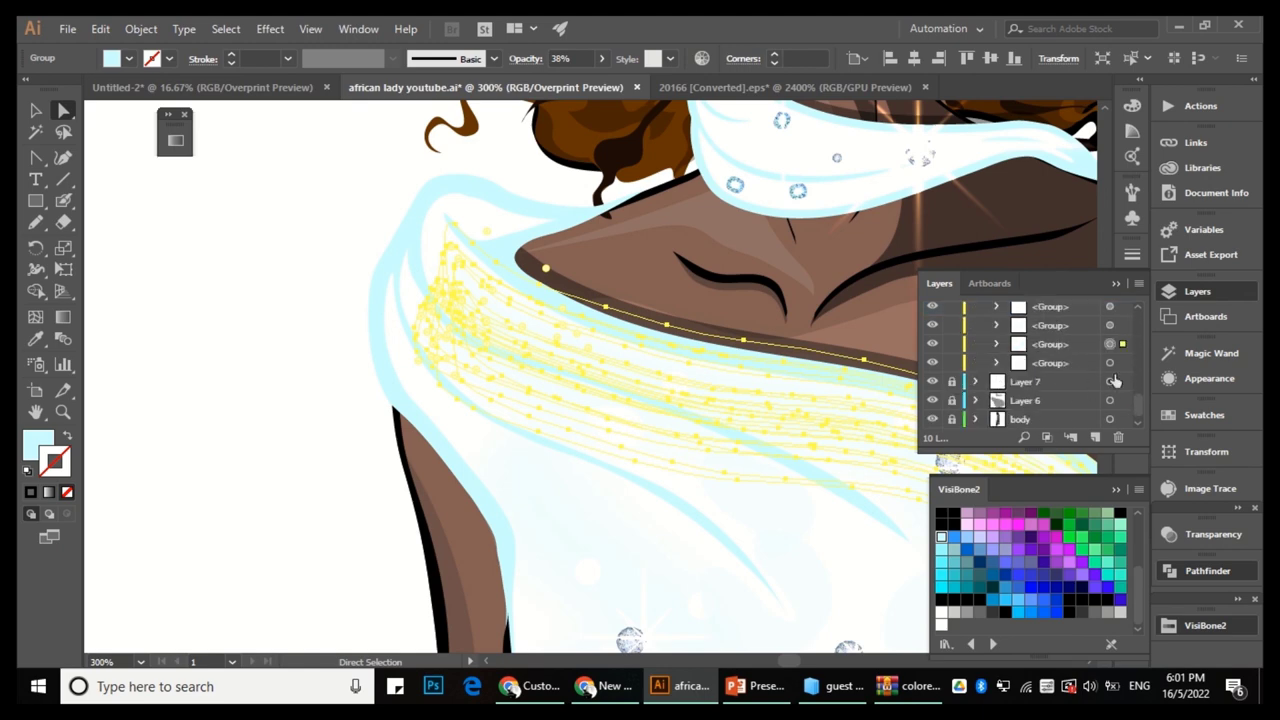
{"action": "left_click", "coordinate": [1109, 381]}
{"action": "scroll", "coordinate": [1060, 365], "scroll_direction": "up", "scroll_amount": 3}
{"action": "scroll", "coordinate": [1060, 380], "scroll_direction": "down", "scroll_amount": 3}
{"action": "left_click", "coordinate": [1045, 383]}
{"action": "scroll", "coordinate": [1050, 385], "scroll_direction": "down", "scroll_amount": 3}
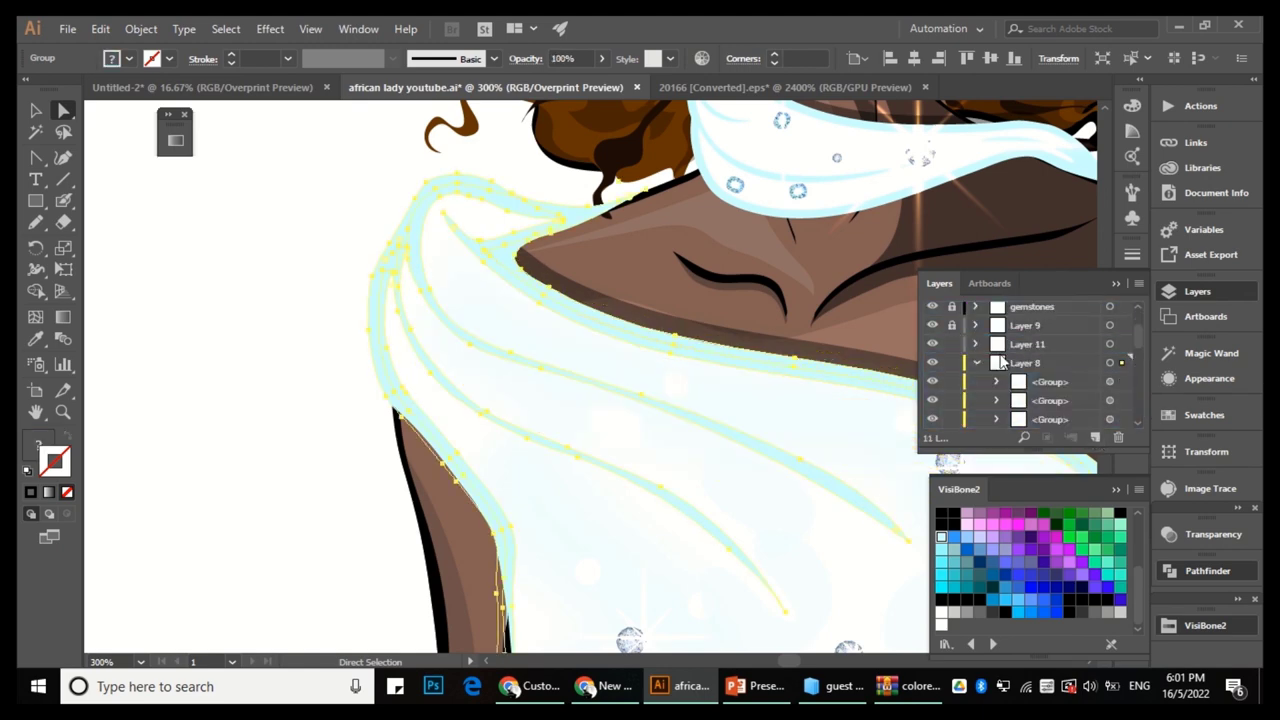
{"action": "scroll", "coordinate": [1050, 380], "scroll_direction": "up", "scroll_amount": 3}
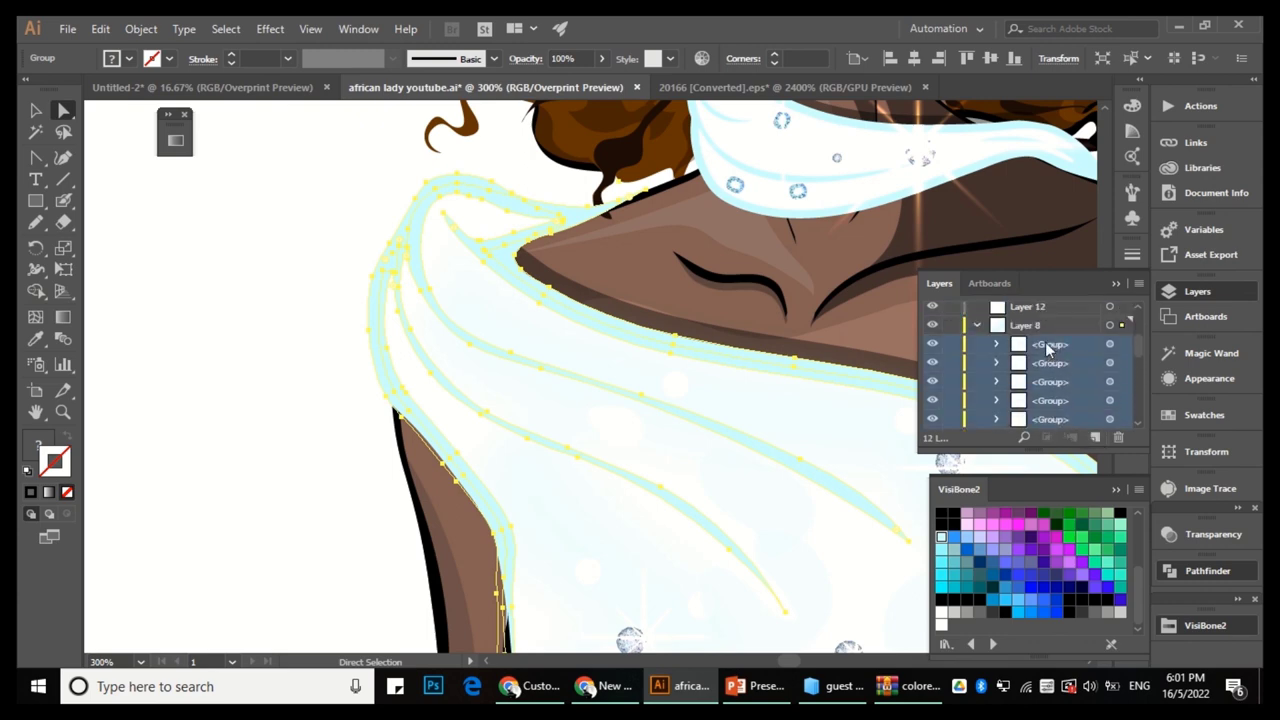
{"action": "scroll", "coordinate": [493, 290], "scroll_direction": "down", "scroll_amount": 2}
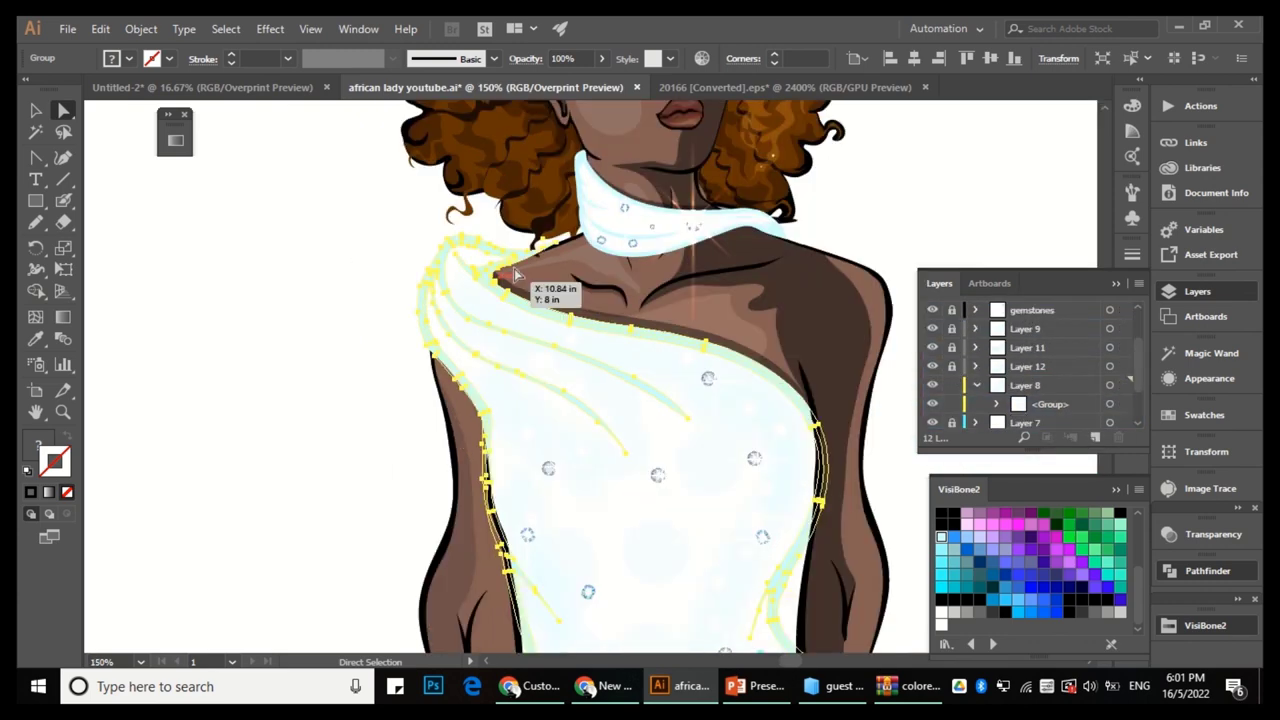
{"action": "scroll", "coordinate": [534, 286], "scroll_direction": "up", "scroll_amount": 1}
{"action": "key", "text": "ctrl+shift+a"}
Draw a closed shape with the Pencil tool along the shoulder fold and neckline and back across the chest.
{"action": "key", "text": "n"}
{"action": "scroll", "coordinate": [522, 232], "scroll_direction": "up", "scroll_amount": 2}
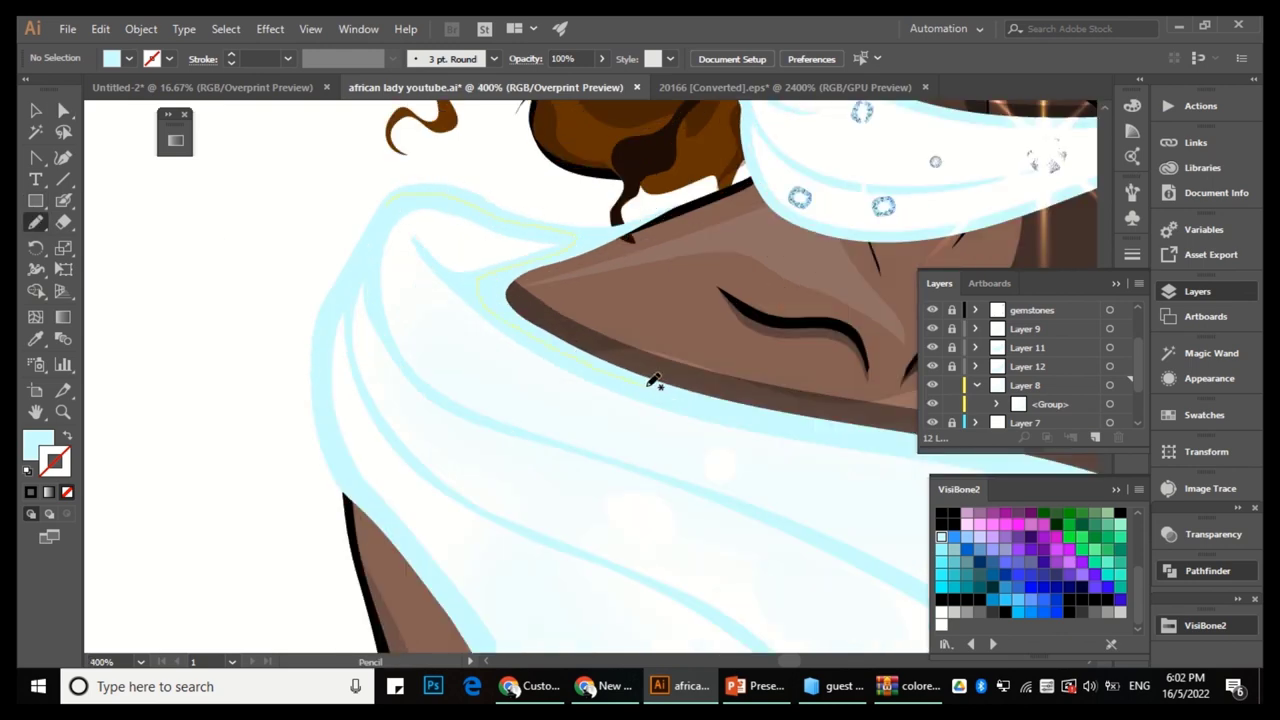
{"action": "left_click_drag", "start_coordinate": [655, 380], "coordinate": [655, 381]}
{"action": "scroll", "coordinate": [376, 298], "scroll_direction": "down", "scroll_amount": 1}
{"action": "left_click_drag", "start_coordinate": [415, 243], "coordinate": [788, 335]}
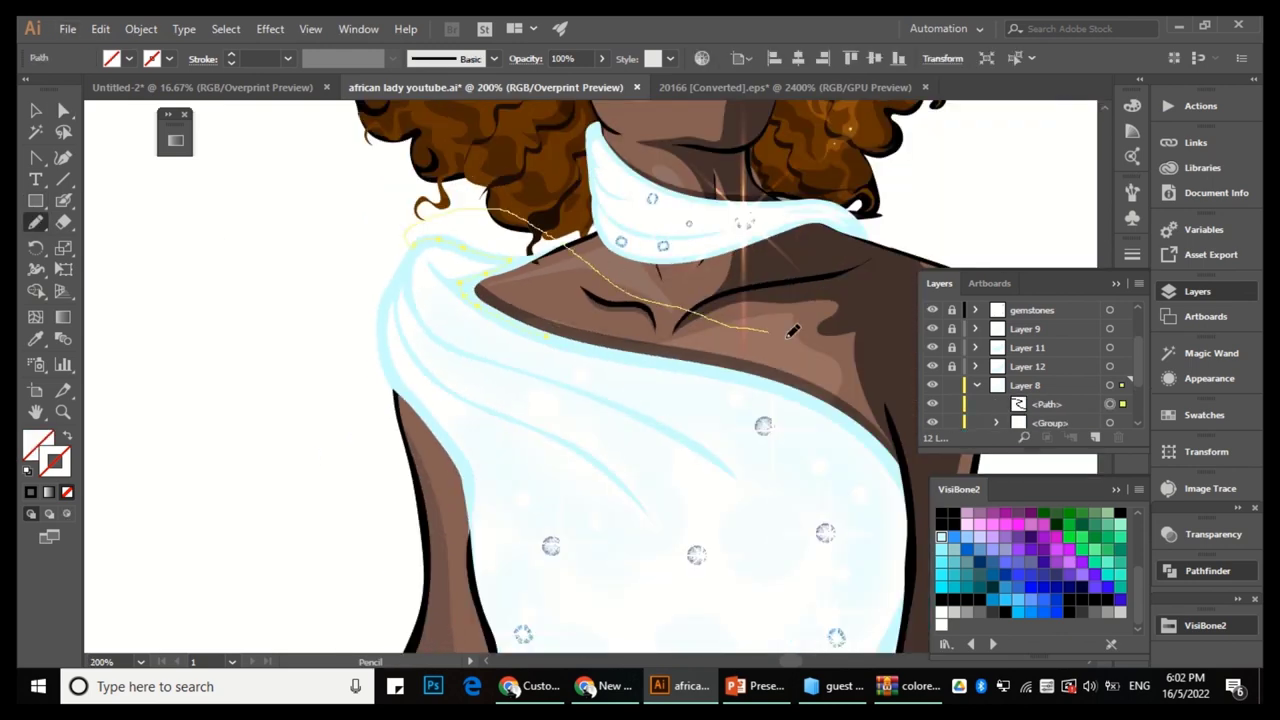
{"action": "scroll", "coordinate": [560, 360], "scroll_direction": "up", "scroll_amount": 1}
{"action": "key", "text": "p"}
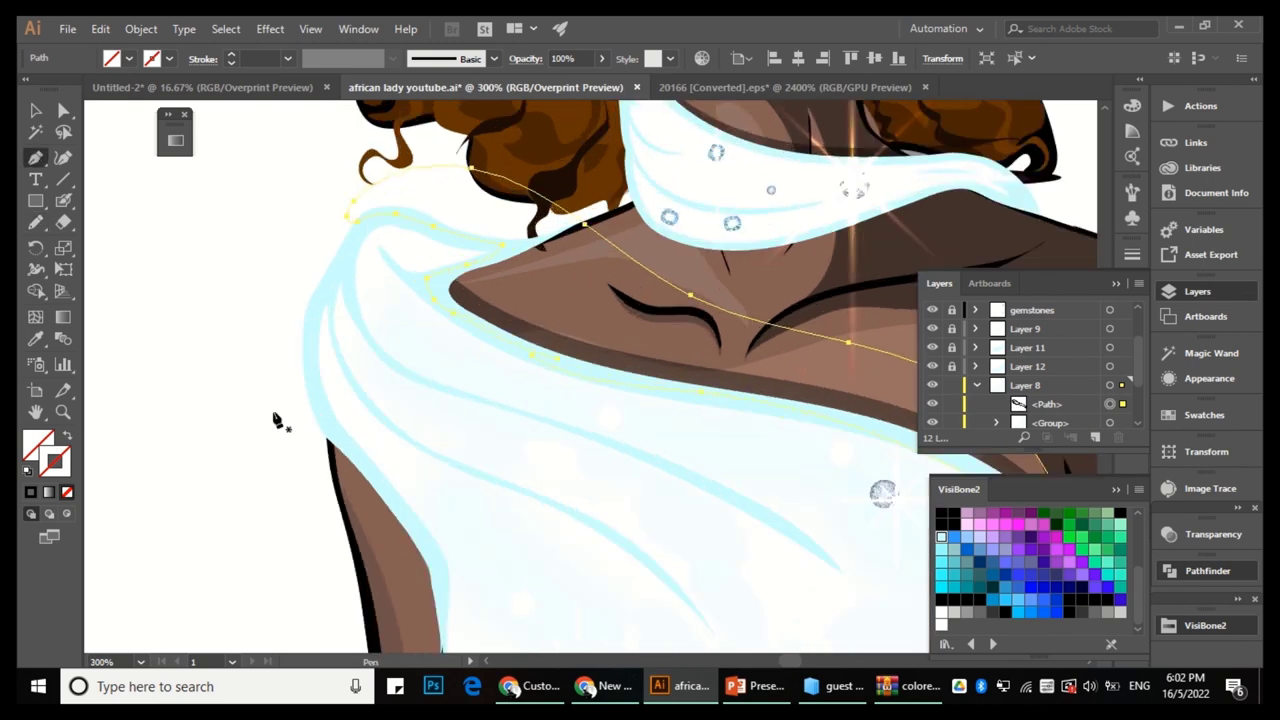
Fill the neckline shape with black (000000) and smooth its lower edge with the Pen and Curvature tools.
{"action": "key", "text": "F6"}
{"action": "key", "text": "shift+x"}
{"action": "left_click", "coordinate": [557, 360]}
{"action": "scroll", "coordinate": [545, 358], "scroll_direction": "up", "scroll_amount": 2}
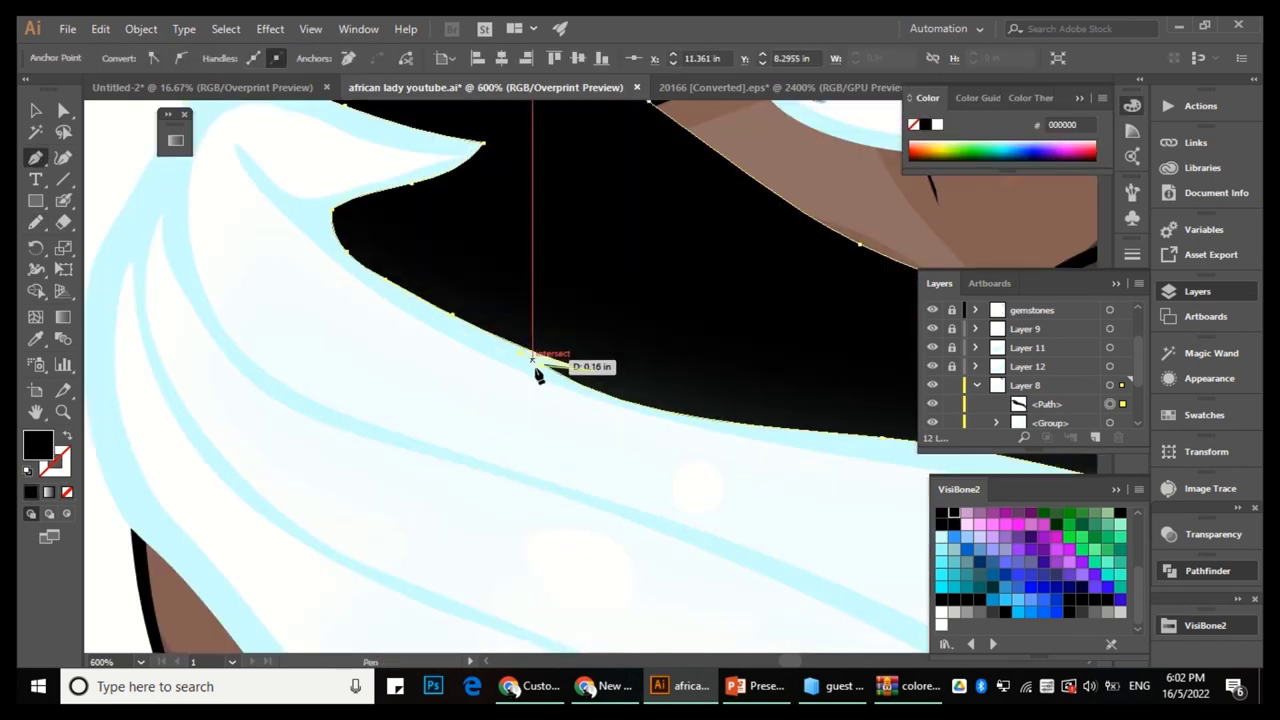
{"action": "scroll", "coordinate": [557, 300], "scroll_direction": "down", "scroll_amount": 3}
{"action": "key", "text": "shift+grave"}
{"action": "left_click", "coordinate": [663, 382]}
{"action": "left_click_drag", "start_coordinate": [661, 378], "coordinate": [652, 370]}
Try to cut the black neckline shape against the dress outlines with the Shape Builder tool.
{"action": "scroll", "coordinate": [806, 463], "scroll_direction": "up", "scroll_amount": 1}
{"action": "key", "text": "a"}
{"action": "key", "text": "ctrl+a"}
{"action": "key", "text": "ctrl+minus"}
{"action": "key", "text": "shift+m"}
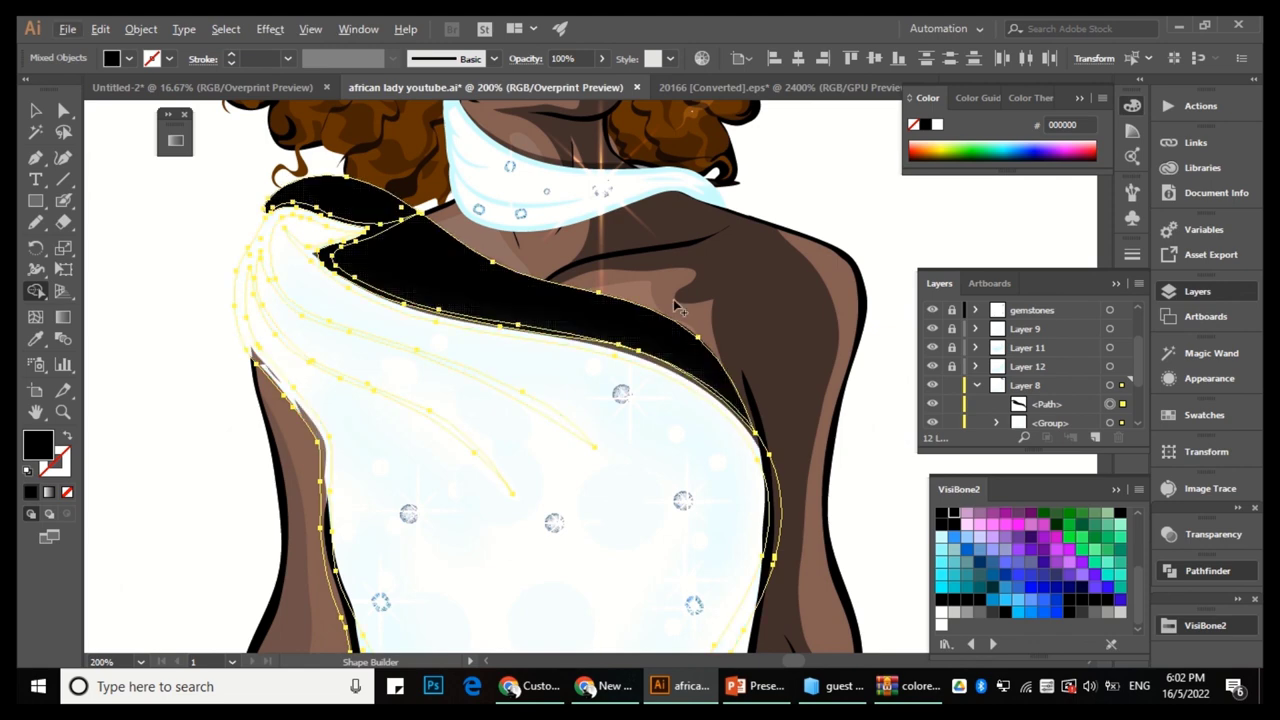
{"action": "left_click", "coordinate": [449, 277]}
Reshape the lower edge of the black shape along the neckline with the Curvature tool.
{"action": "key", "text": "a"}
{"action": "left_click", "coordinate": [628, 350]}
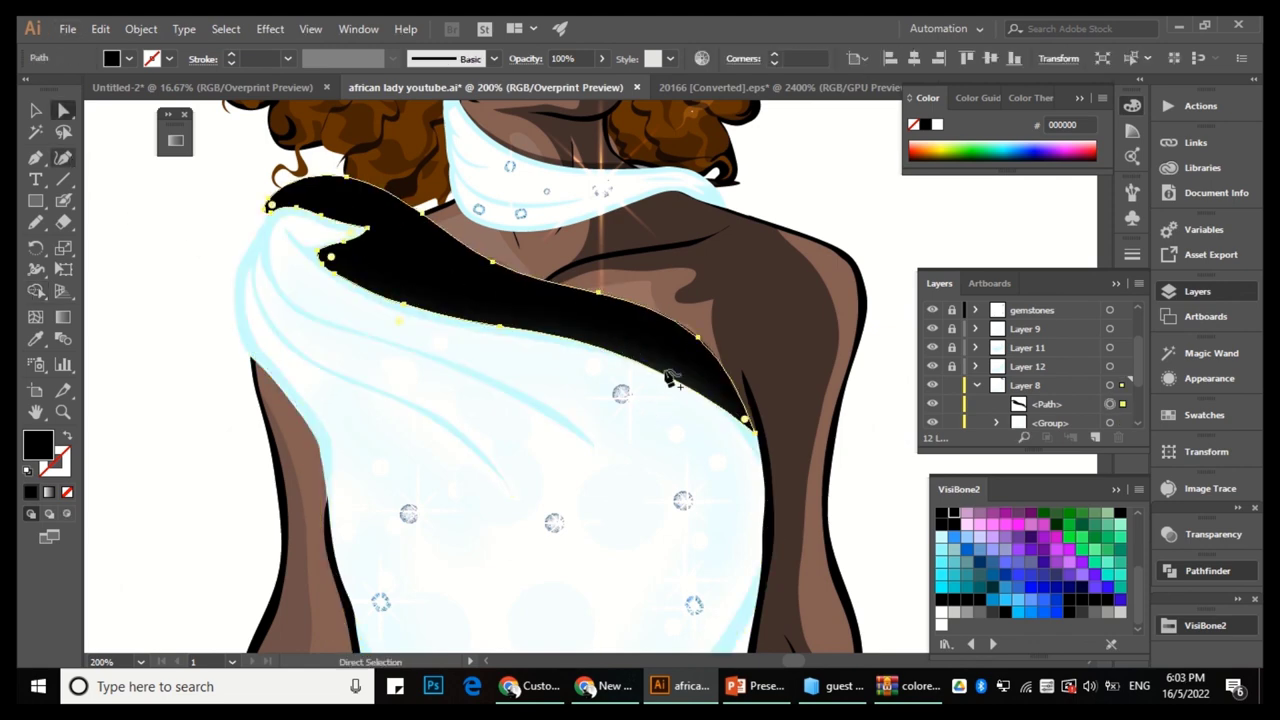
{"action": "scroll", "coordinate": [628, 350], "scroll_direction": "up", "scroll_amount": 1}
{"action": "key", "text": "shift+asciitilde"}
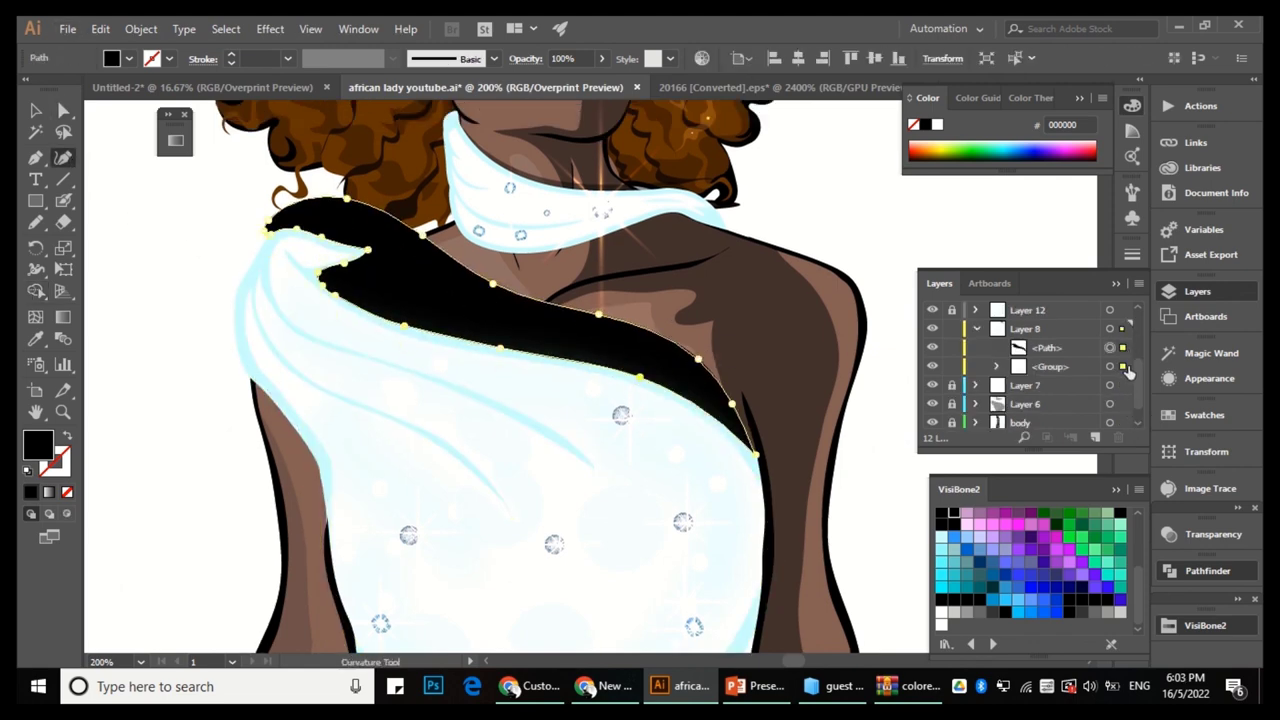
Copy the black shape and dress outline group into the Untitled-2 document, pasting them in place on a new layer.
{"action": "key", "text": "ctrl+Tab"}
{"action": "left_click", "coordinate": [1095, 437]}
{"action": "left_click", "coordinate": [100, 28]}
{"action": "left_click", "coordinate": [130, 194]}
Trim the pasted artwork with the Shape Builder tool, keeping only the thin black strip where the shape overlaps the dress outline.
{"action": "key", "text": "ctrl+equal"}
{"action": "key", "text": "ctrl+equal"}
{"action": "key", "text": "ctrl+equal"}
{"action": "key", "text": "ctrl+equal"}
{"action": "key", "text": "ctrl+equal"}
{"action": "key", "text": "ctrl+equal"}
{"action": "key", "text": "ctrl+equal"}
{"action": "key", "text": "ctrl+equal"}
{"action": "key", "text": "ctrl+equal"}
{"action": "key", "text": "ctrl+minus"}
{"action": "key", "text": "ctrl+minus"}
{"action": "key", "text": "ctrl+minus"}
{"action": "key", "text": "ctrl+minus"}
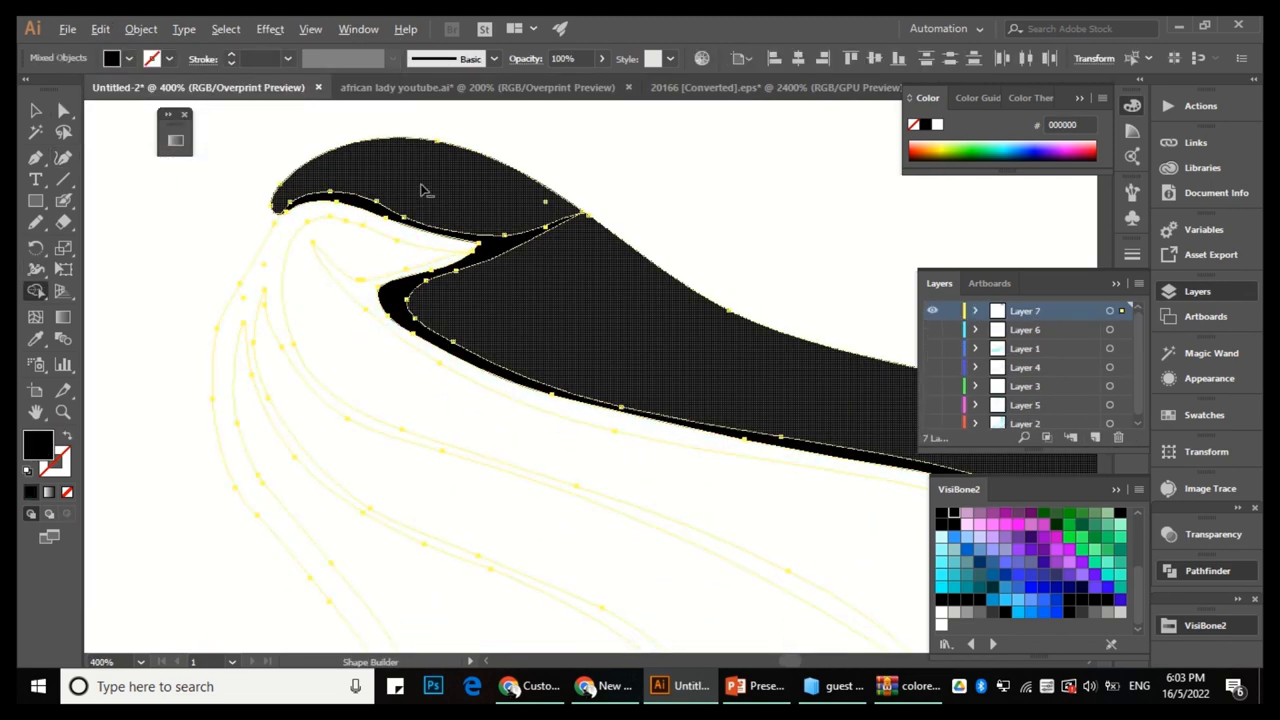
{"action": "left_click", "coordinate": [752, 270]}
{"action": "key", "text": "ctrl+minus"}
{"action": "key", "text": "ctrl+minus"}
{"action": "key", "text": "ctrl+minus"}
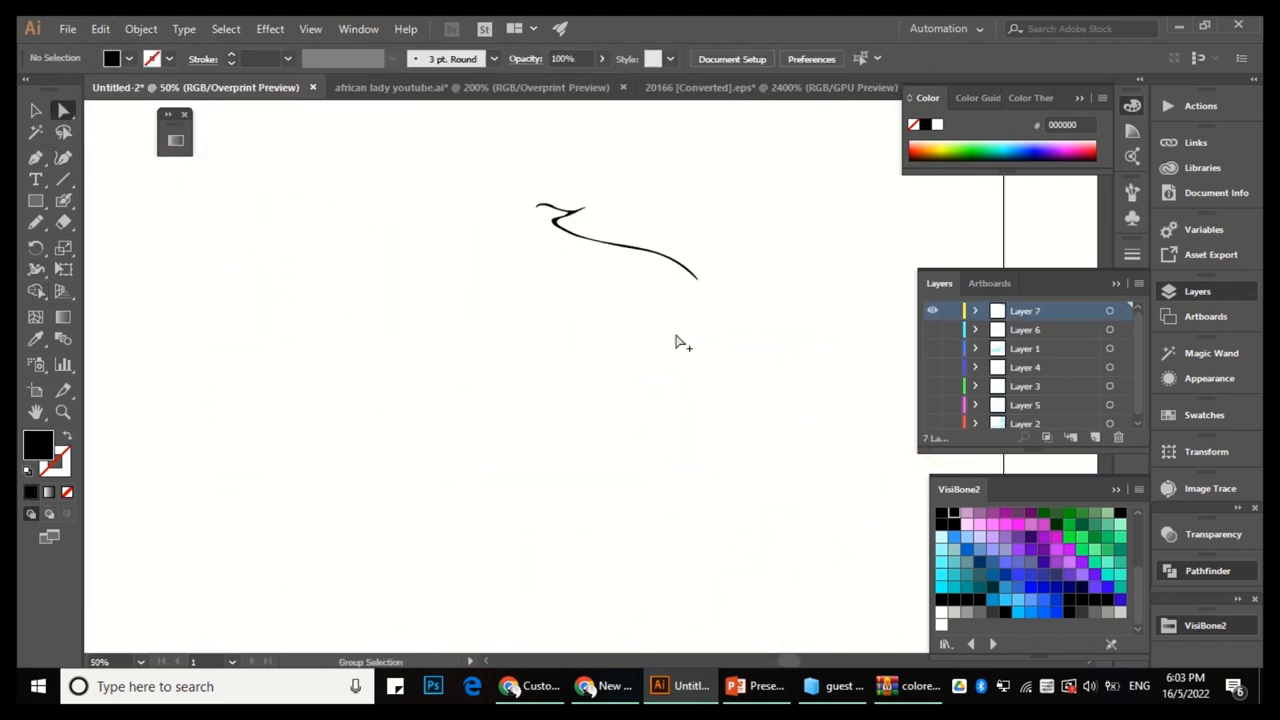
{"action": "key", "text": "ctrl+equal"}
{"action": "key", "text": "ctrl+equal"}
{"action": "key", "text": "ctrl+equal"}
{"action": "key", "text": "ctrl+equal"}
{"action": "key", "text": "ctrl+equal"}
{"action": "key", "text": "ctrl+equal"}
Replace the large black neckline shape in the african lady youtube document with the trimmed strip from Untitled-2, pasted in front.
{"action": "key", "text": "v"}
{"action": "key", "text": "ctrl+a"}
{"action": "left_click", "coordinate": [440, 87]}
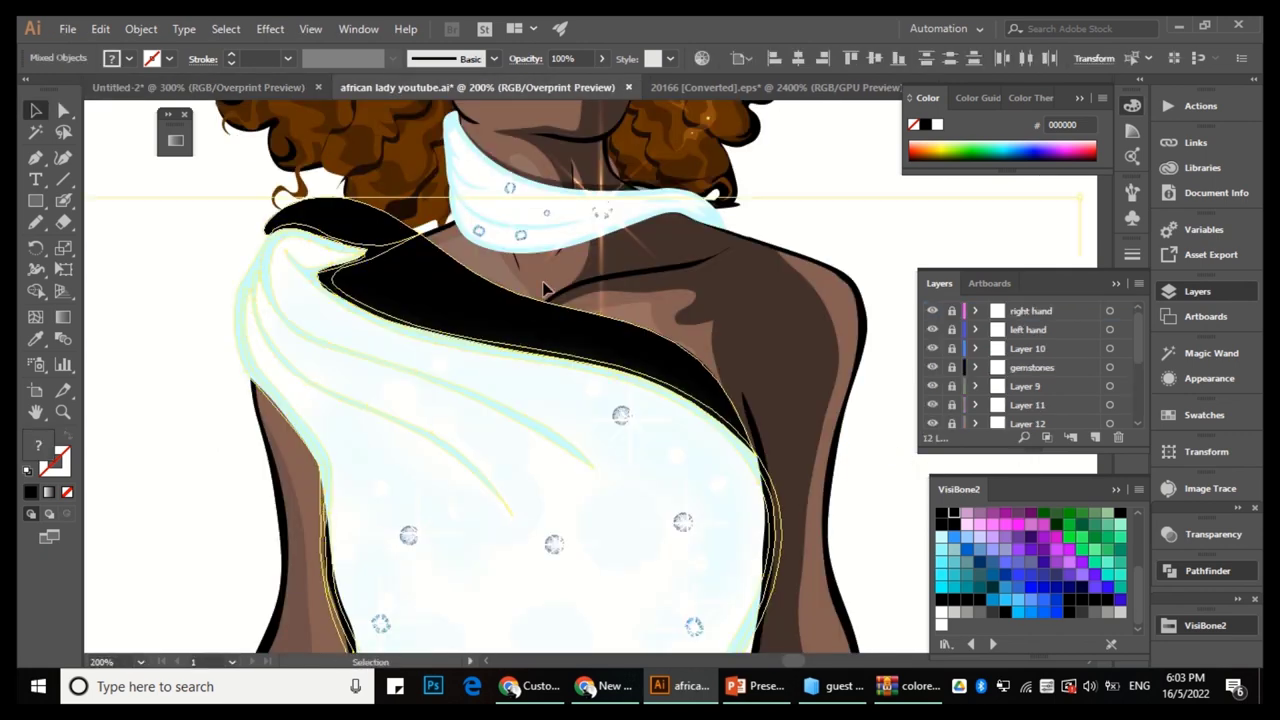
{"action": "key", "text": "a"}
{"action": "left_click", "coordinate": [520, 309]}
{"action": "key", "text": "Delete"}
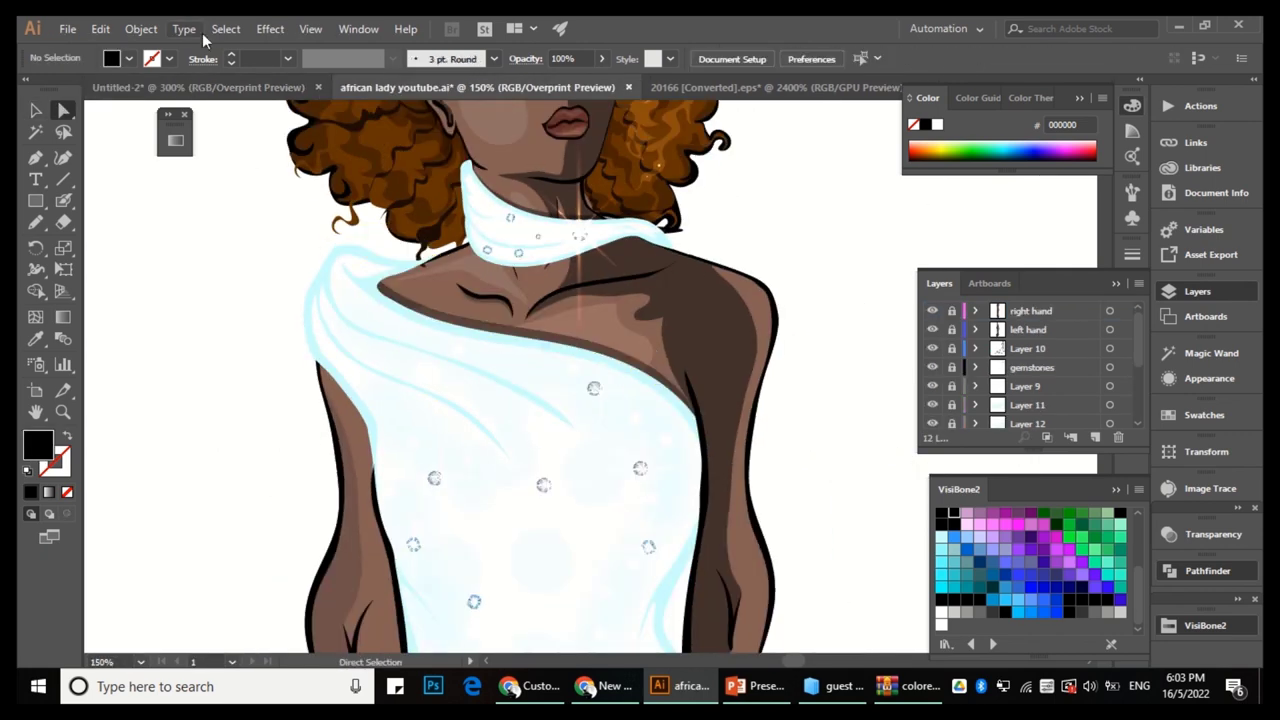
{"action": "left_click", "coordinate": [141, 28]}
{"action": "mouse_move", "coordinate": [92, 31]}
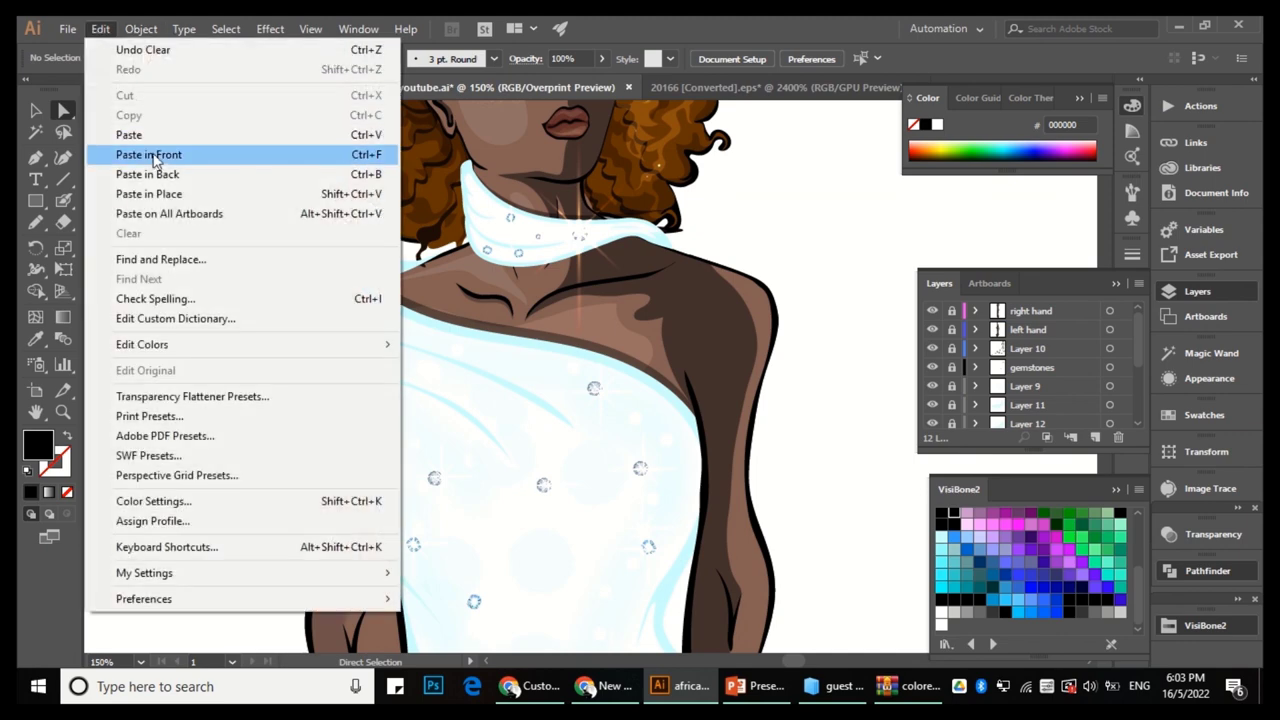
{"action": "left_click", "coordinate": [148, 154]}
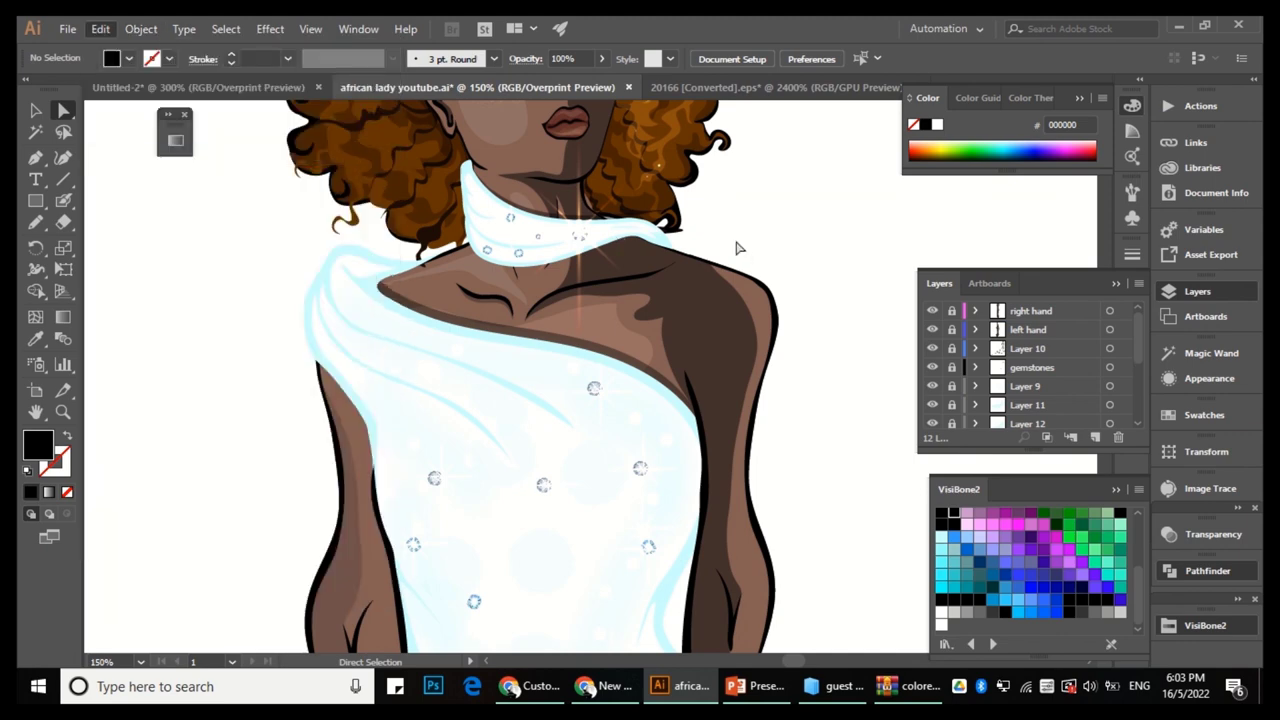
Give the neckline strip a cyan 33ffff fill with the Multiply blending mode.
{"action": "left_click", "coordinate": [953, 536]}
{"action": "left_click", "coordinate": [377, 252], "text": "ctrl"}
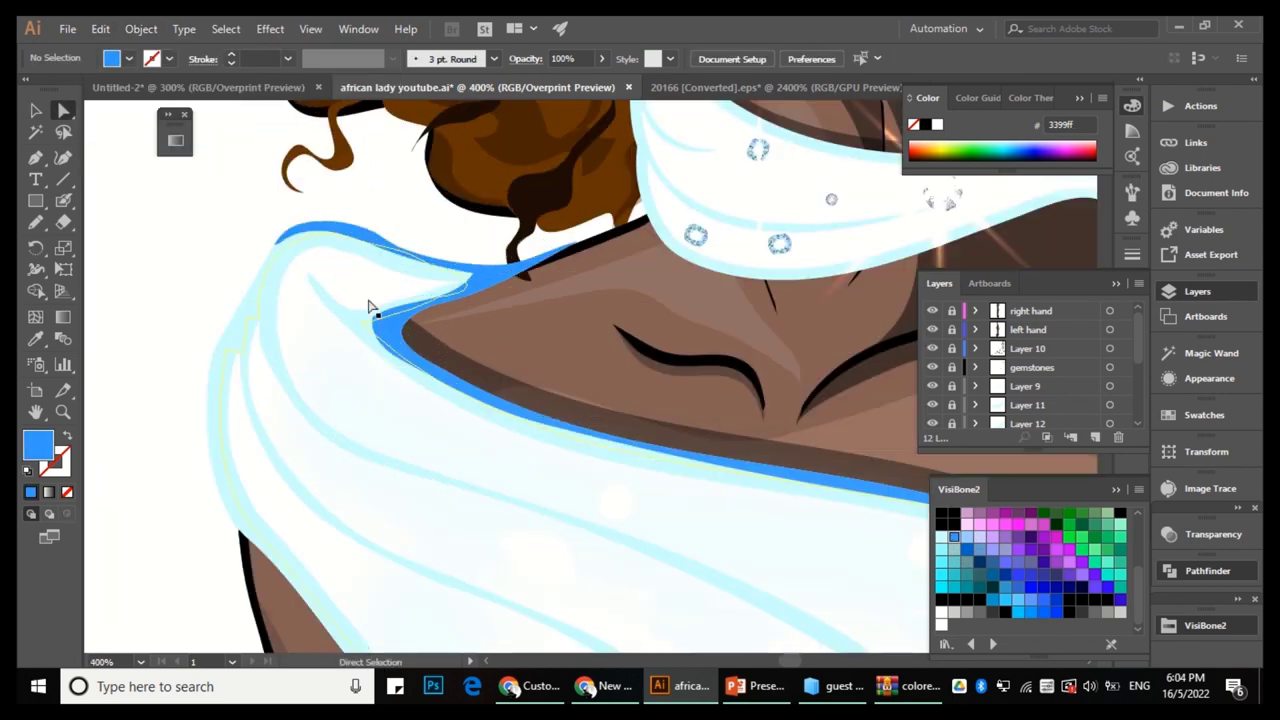
{"action": "left_click", "coordinate": [516, 58]}
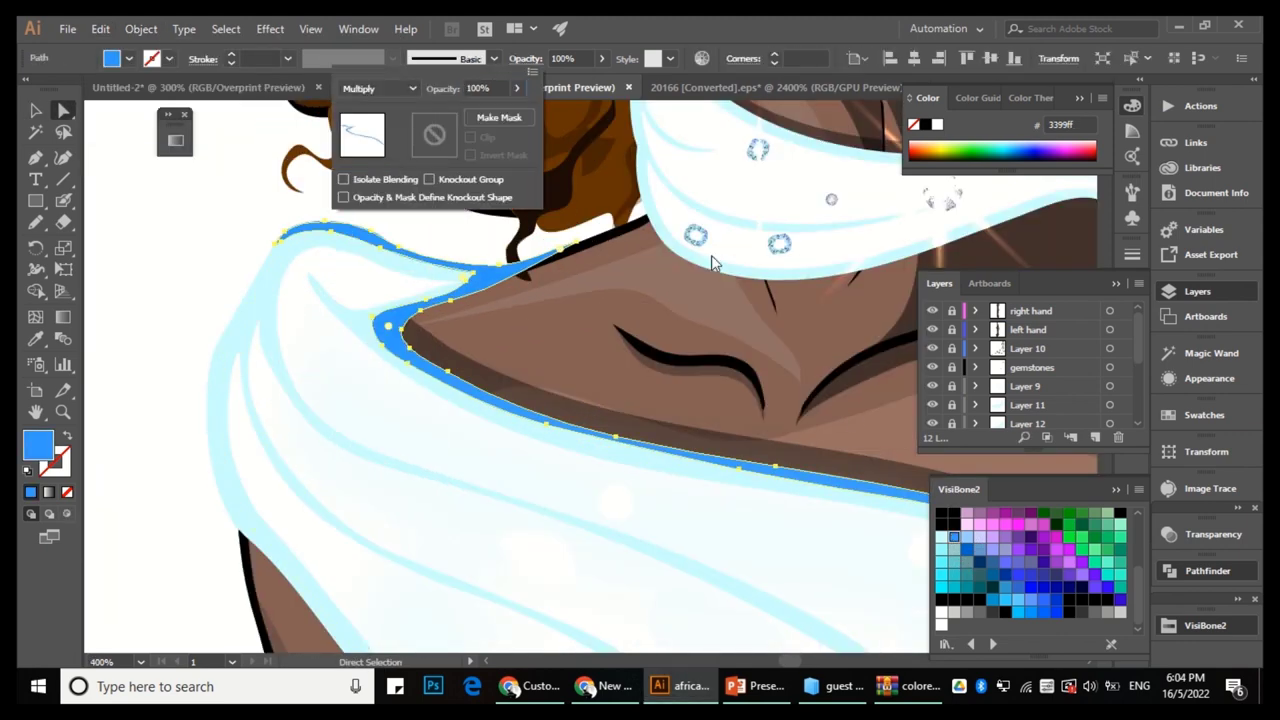
{"action": "left_click", "coordinate": [941, 574]}
{"action": "left_click", "coordinate": [215, 240]}
Examine the recoloured neckline edge up close and within the full-length dress illustration.
{"action": "scroll", "coordinate": [213, 231], "scroll_direction": "down", "scroll_amount": 1}
{"action": "scroll", "coordinate": [428, 210], "scroll_direction": "down", "scroll_amount": 4}
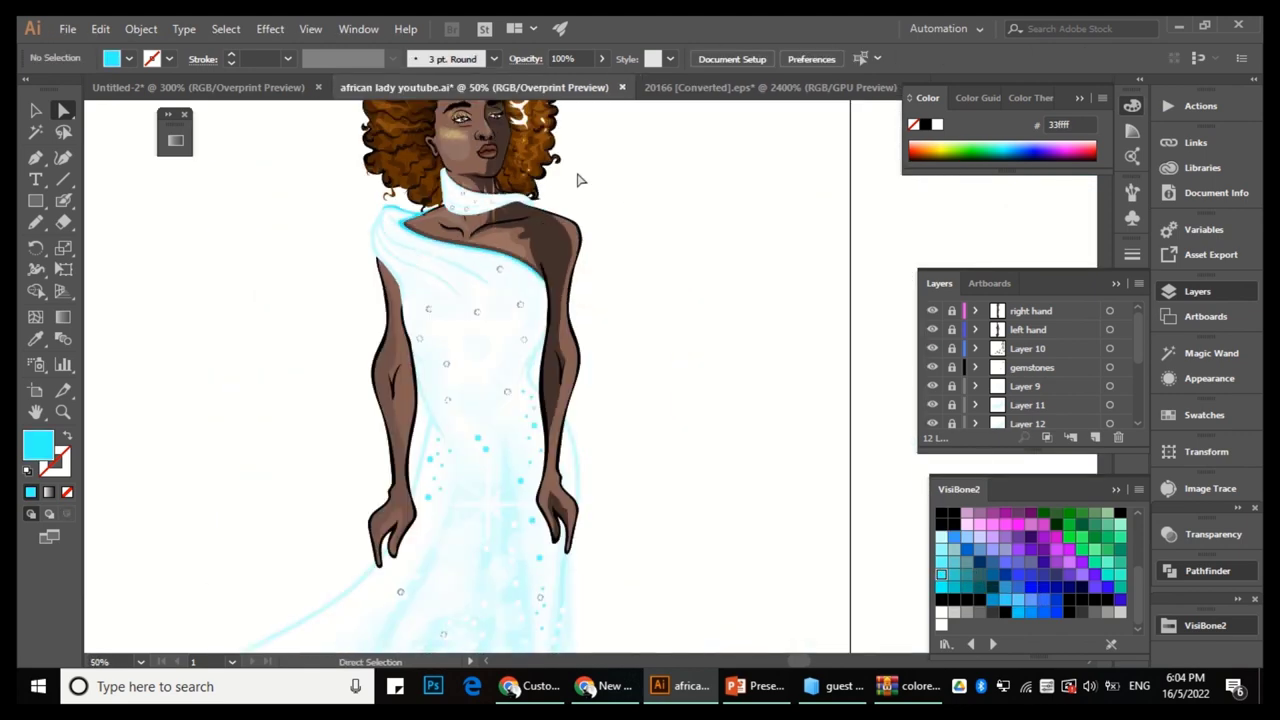
{"action": "scroll", "coordinate": [518, 168], "scroll_direction": "up", "scroll_amount": 3}
{"action": "scroll", "coordinate": [634, 245], "scroll_direction": "down", "scroll_amount": 1}
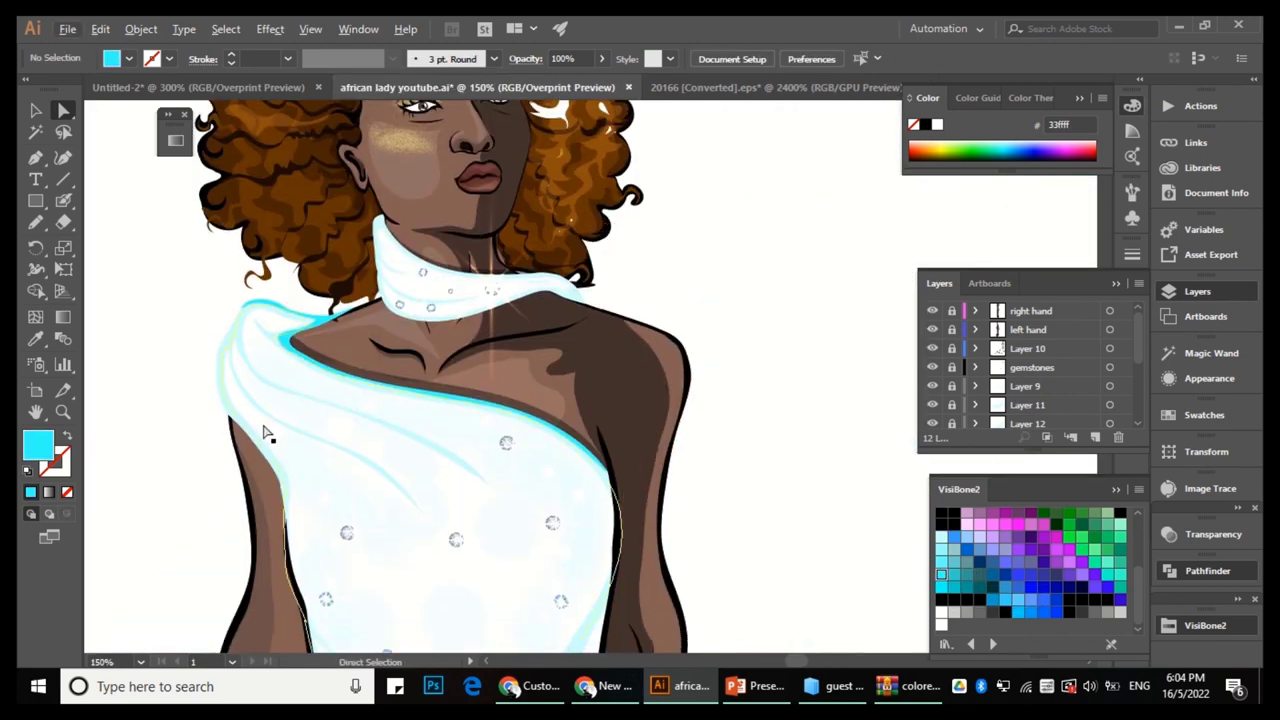
{"action": "scroll", "coordinate": [628, 228], "scroll_direction": "down", "scroll_amount": 4}
{"action": "scroll", "coordinate": [628, 228], "scroll_direction": "down", "scroll_amount": 2}
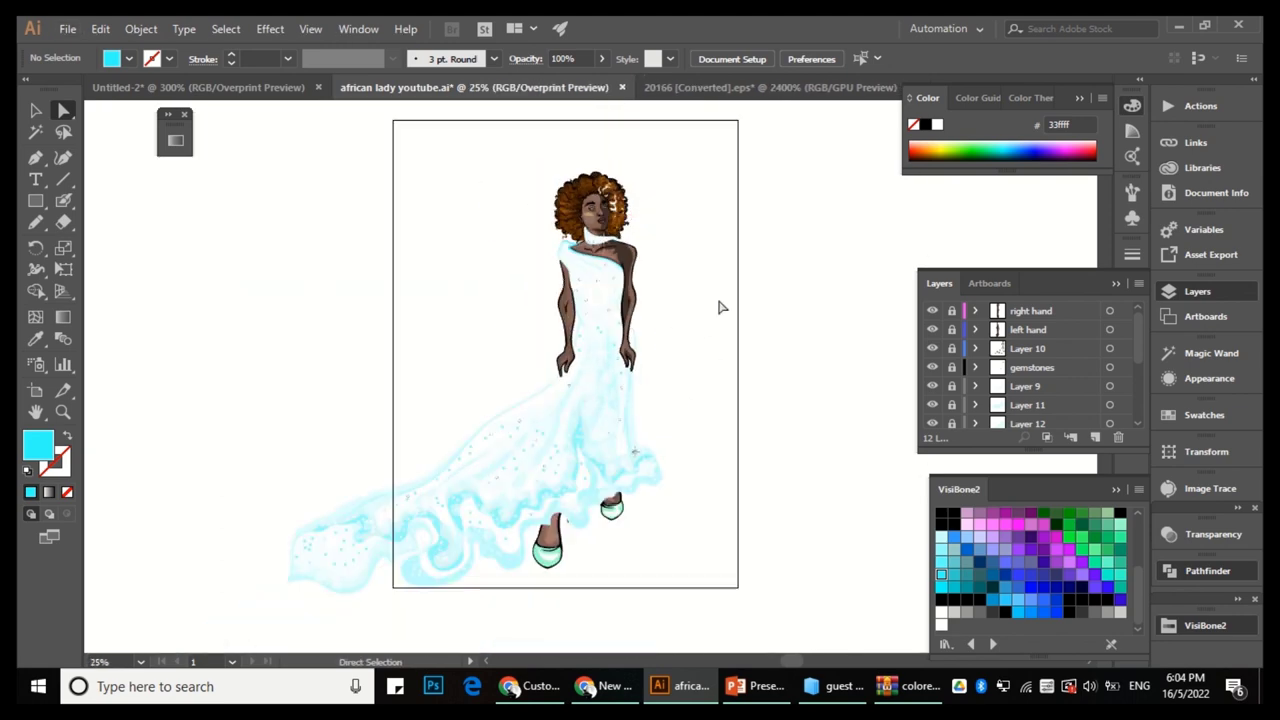
{"action": "key", "text": "v"}
{"action": "scroll", "coordinate": [953, 348], "scroll_direction": "down", "scroll_amount": 3}
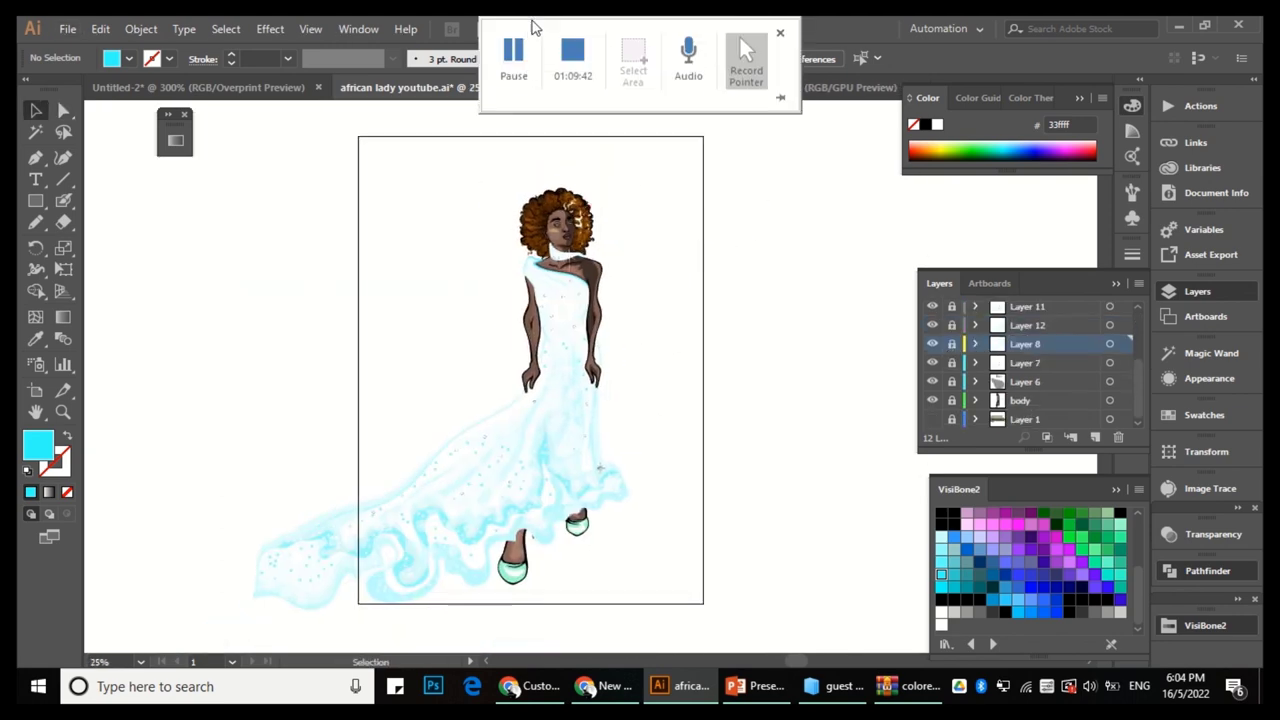
Add the text "Best fabrics for the dress:" on a new layer and place it beside the figure's shoulder.
{"action": "scroll", "coordinate": [727, 315], "scroll_direction": "up", "scroll_amount": 2}
{"action": "key", "text": "t"}
{"action": "left_click", "coordinate": [1029, 308]}
{"action": "left_click", "coordinate": [1095, 437]}
{"action": "left_click", "coordinate": [508, 248]}
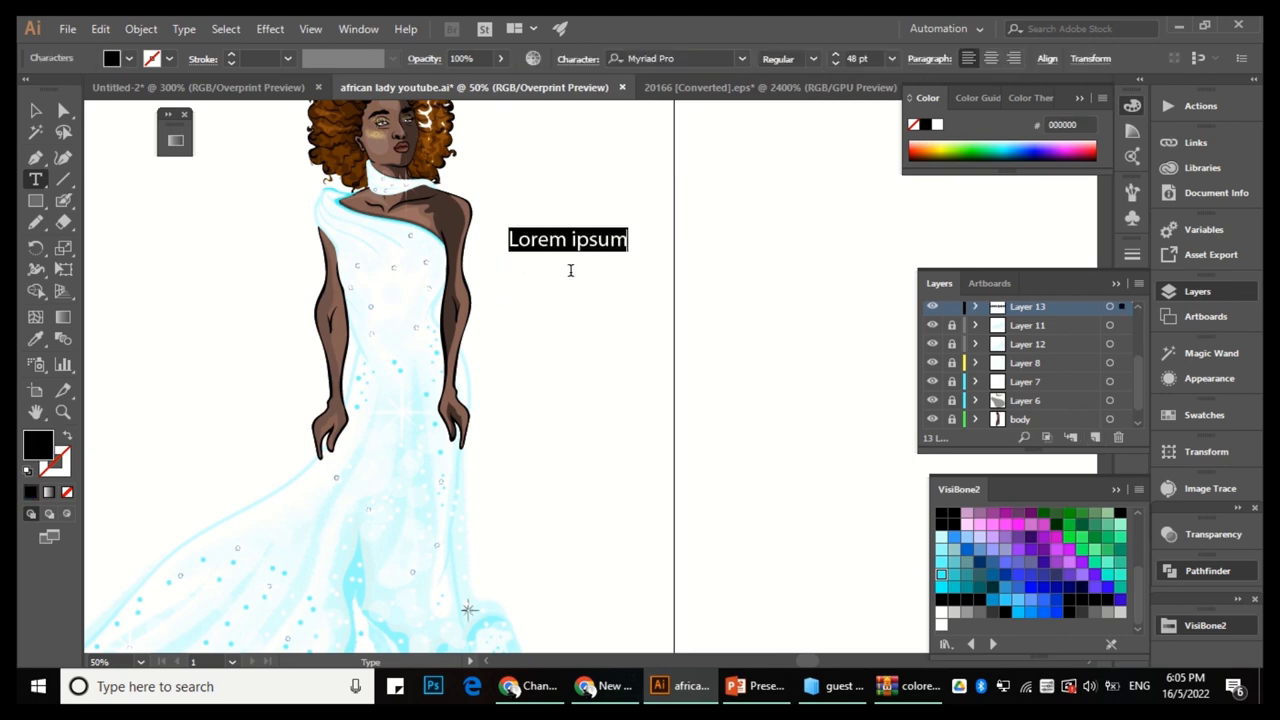
{"action": "type", "text": "Best fabrics for the dress:"}
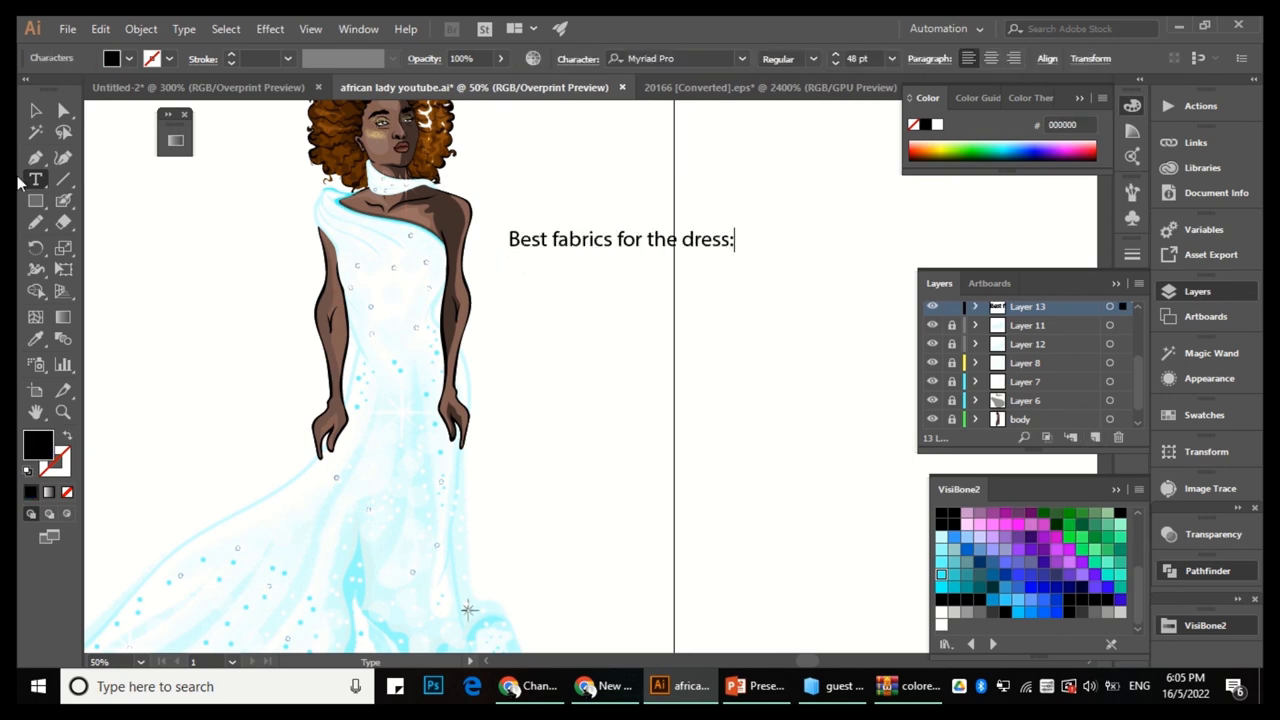
{"action": "left_click", "coordinate": [35, 110]}
{"action": "left_click_drag", "start_coordinate": [645, 239], "coordinate": [685, 179]}
{"action": "left_click", "coordinate": [790, 234]}
Draw a straight Pen line from the blank area beside the figure to the dress bodice, with a black stroke and no fill.
{"action": "left_click", "coordinate": [35, 157]}
{"action": "scroll", "coordinate": [455, 445], "scroll_direction": "up", "scroll_amount": 1}
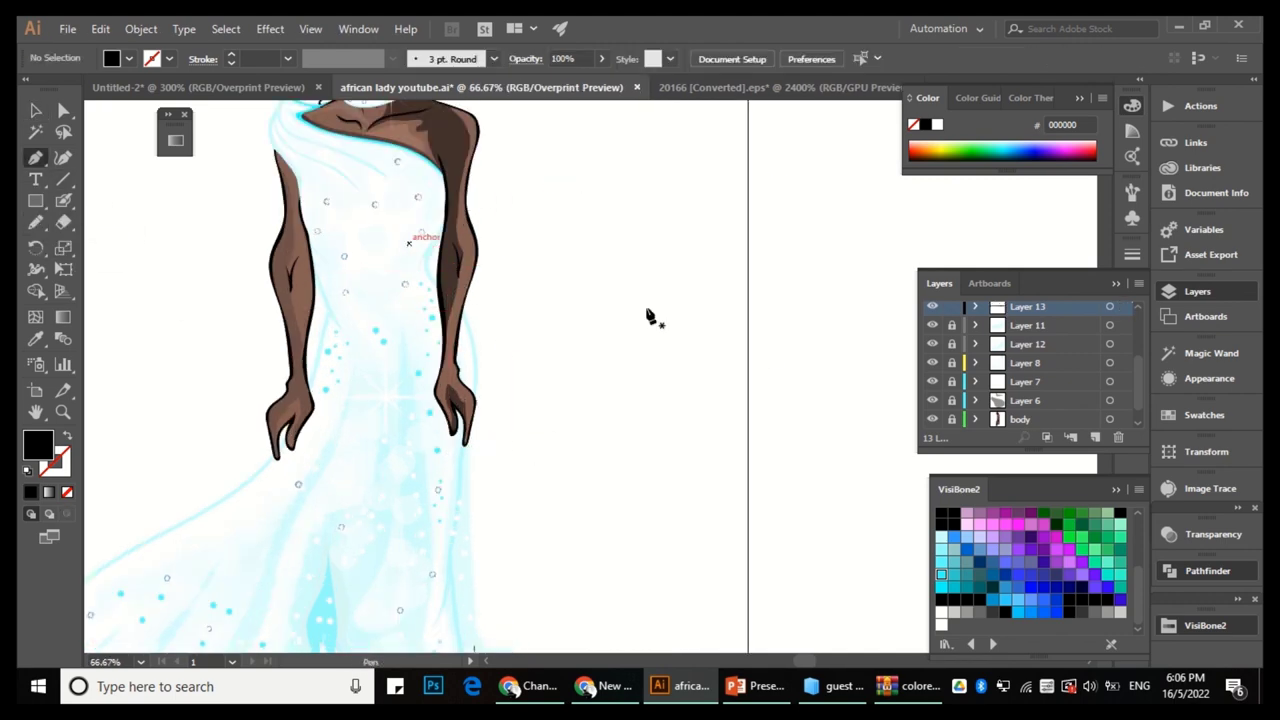
{"action": "left_click", "coordinate": [668, 337]}
{"action": "left_click", "coordinate": [400, 244]}
{"action": "left_click", "coordinate": [1132, 254]}
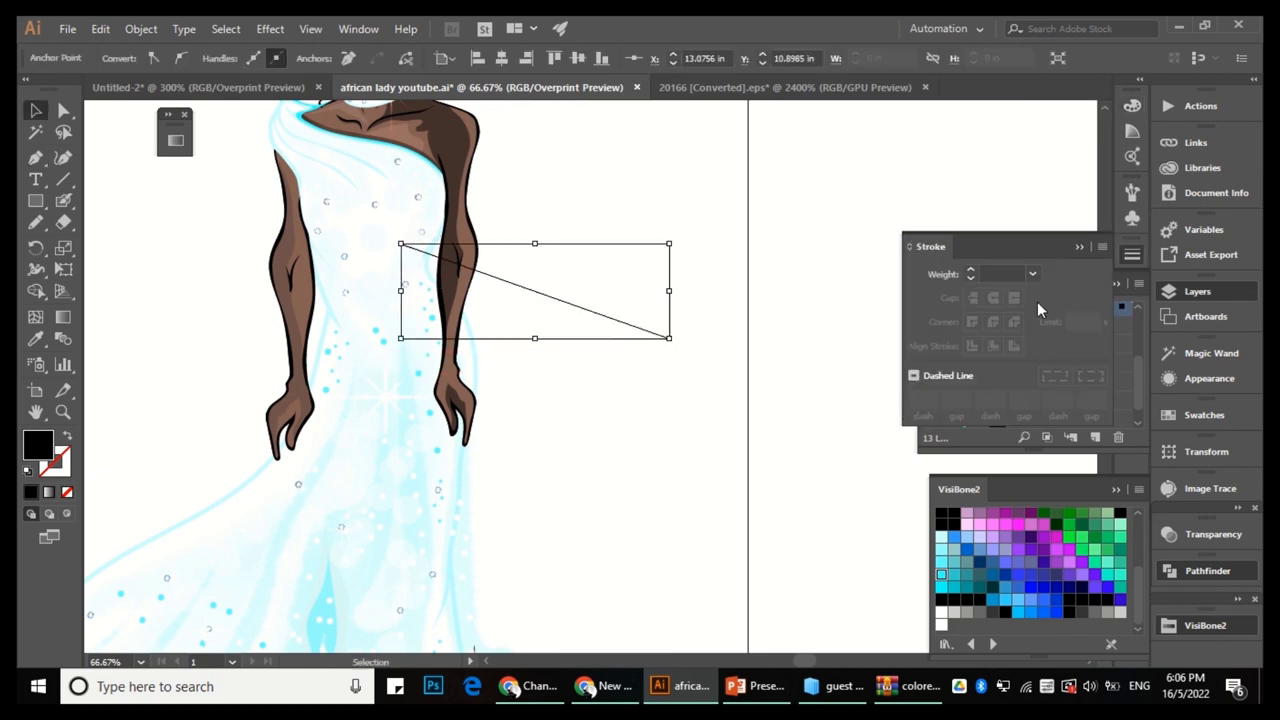
{"action": "left_click", "coordinate": [67, 438]}
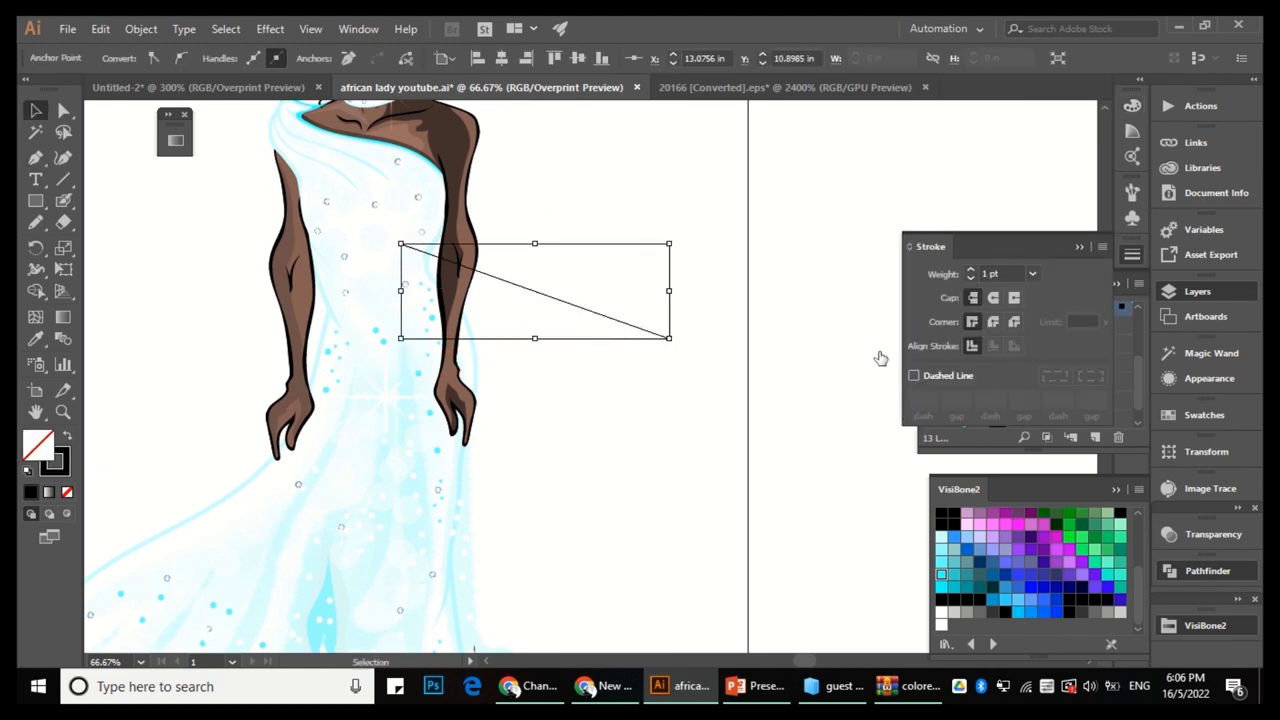
Set the bodice pointer line's stroke weight to 7 pt, keeping it solid rather than dashed.
{"action": "left_click", "coordinate": [1032, 273]}
{"action": "left_click", "coordinate": [989, 363]}
{"action": "left_click", "coordinate": [950, 378]}
{"action": "left_click", "coordinate": [913, 375]}
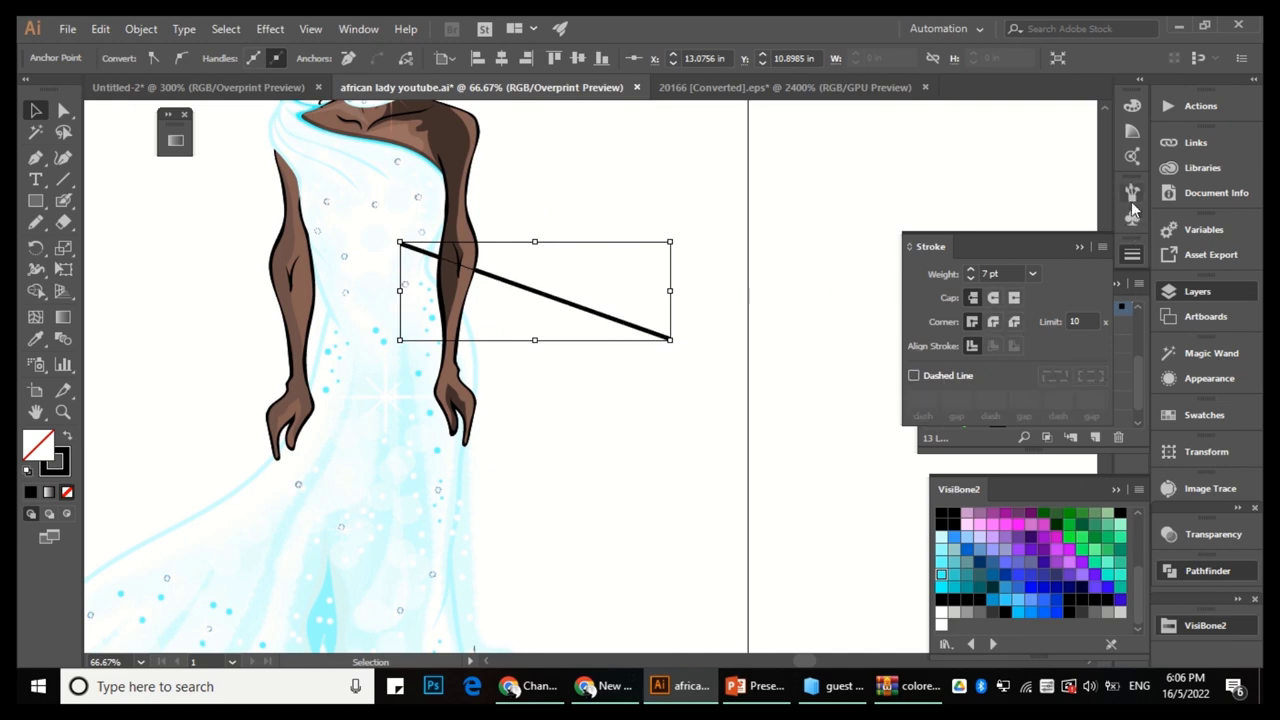
Turn the bodice pointer line into an arrow with the solid black brush from the Arrows_Special library.
{"action": "left_click", "coordinate": [1133, 205]}
{"action": "left_click", "coordinate": [909, 288]}
{"action": "mouse_move", "coordinate": [990, 336]}
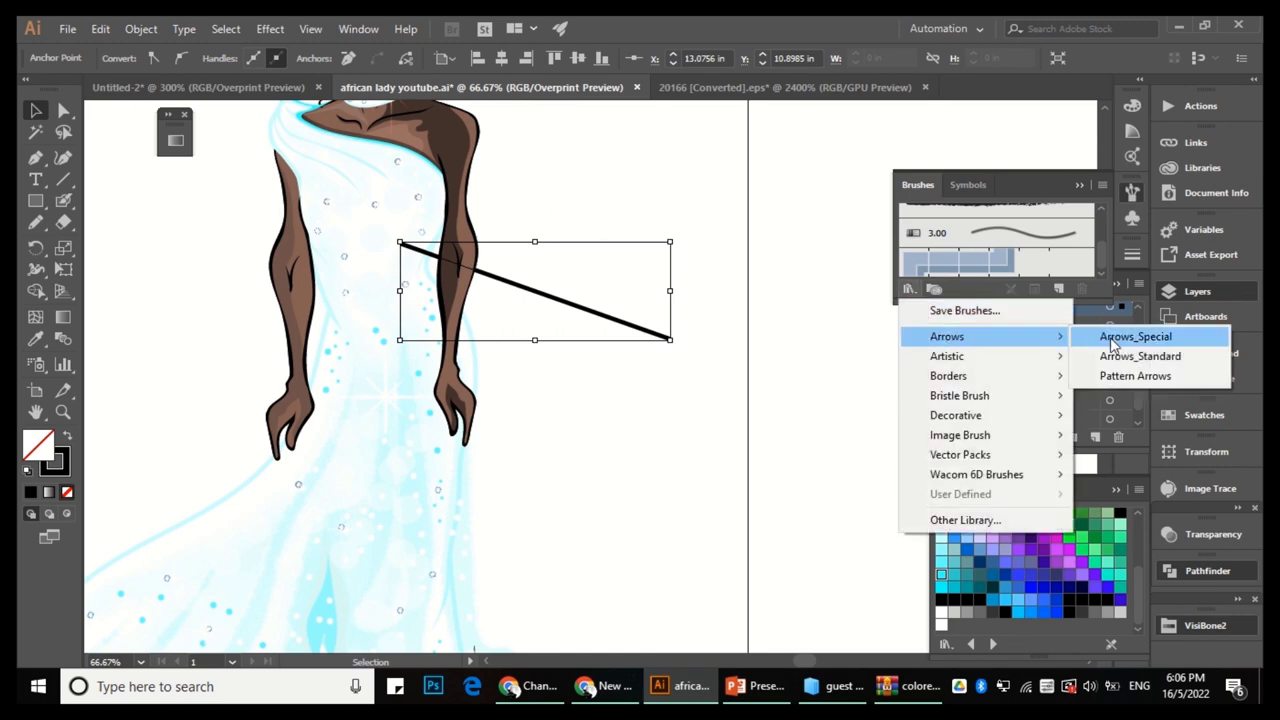
{"action": "left_click", "coordinate": [1113, 338]}
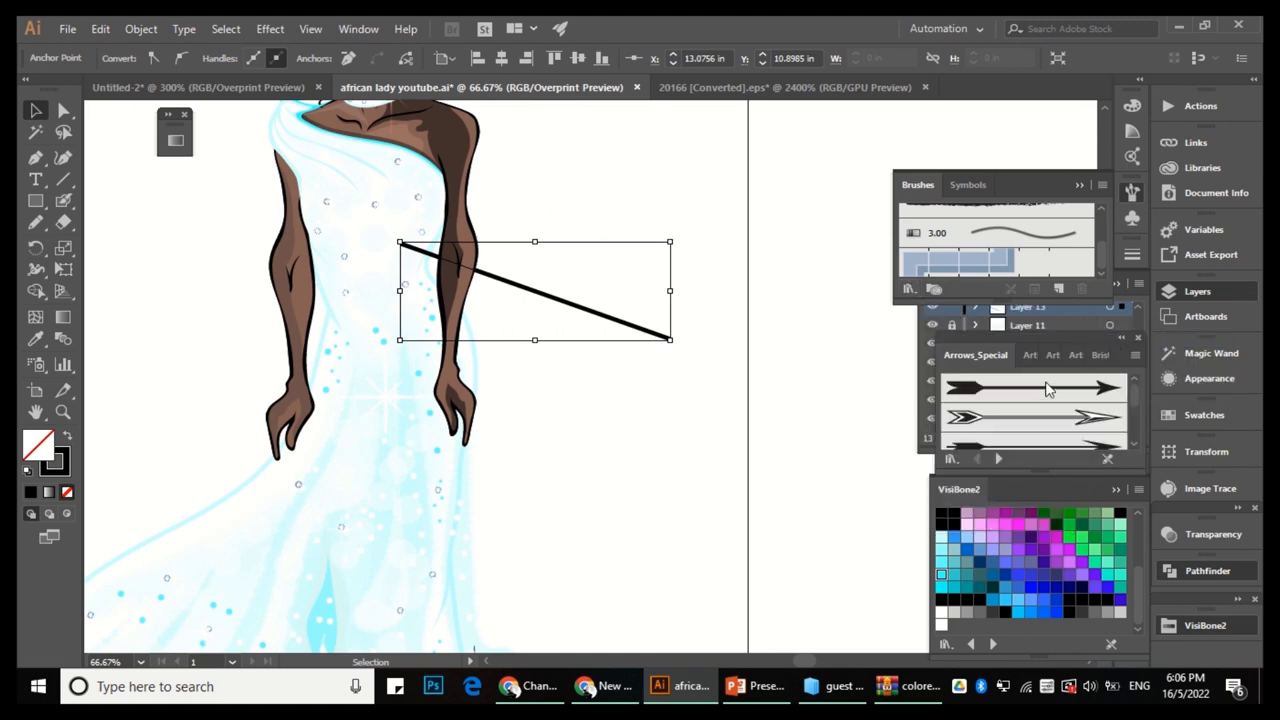
{"action": "left_click", "coordinate": [696, 352]}
Label the bodice arrow with the text "white silk satan" and position it just below the arrow's tail.
{"action": "key", "text": "t"}
{"action": "left_click", "coordinate": [696, 386]}
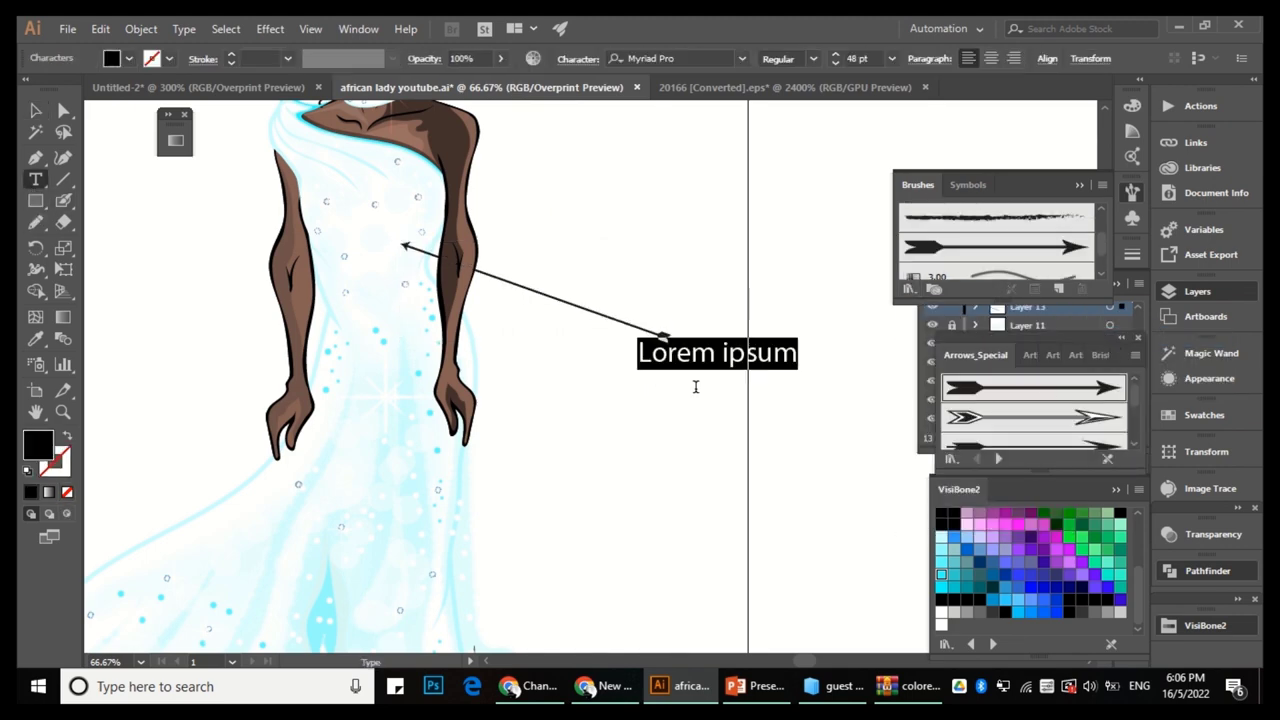
{"action": "type", "text": "white silk satan"}
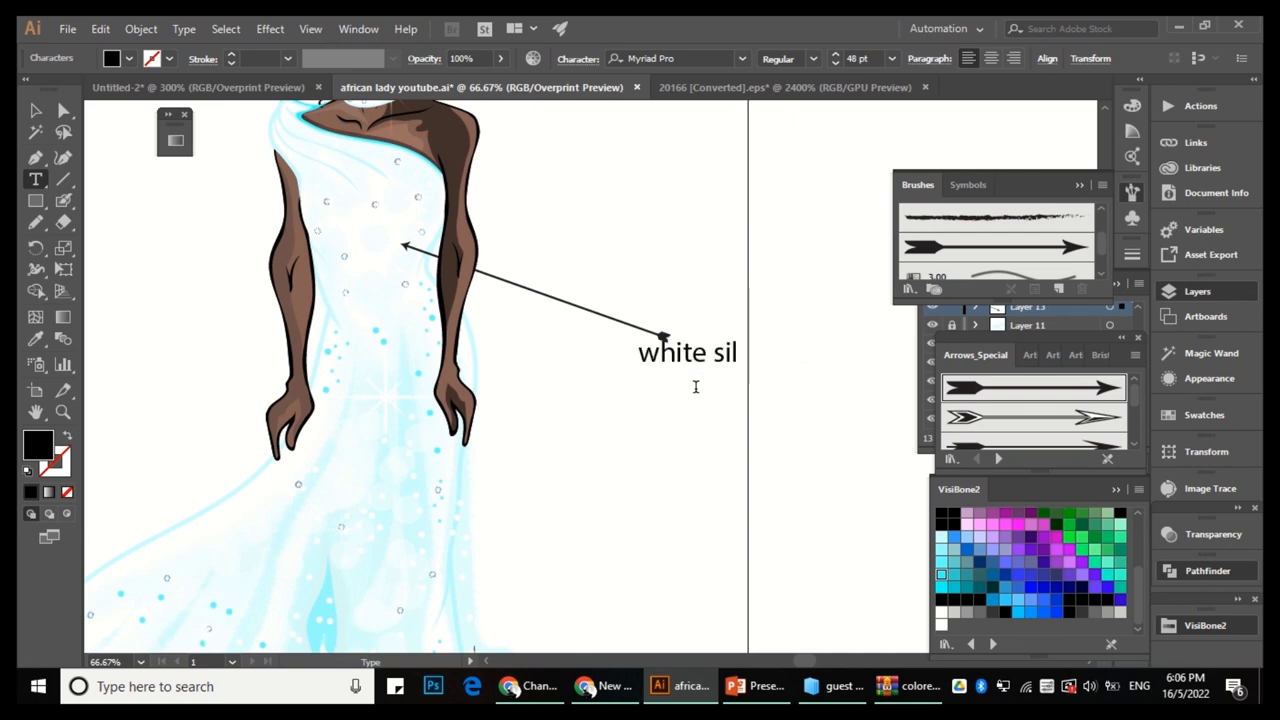
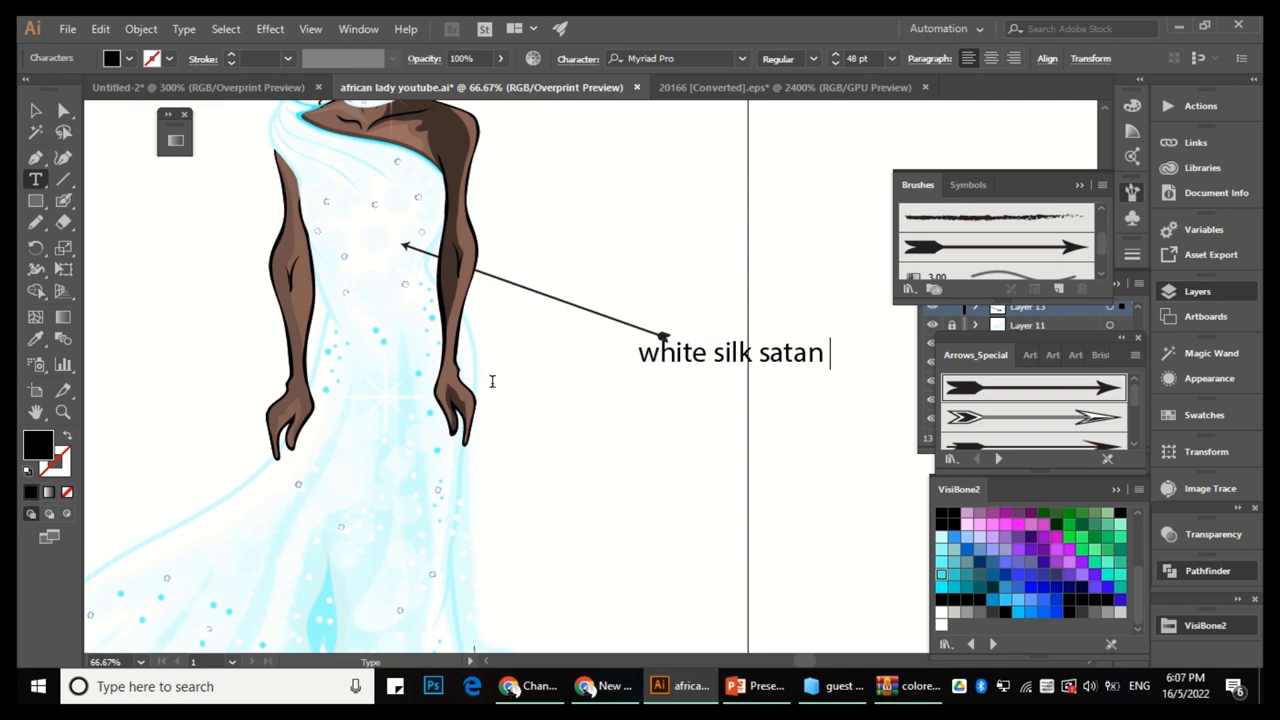
{"action": "key", "text": "Escape"}
{"action": "left_click_drag", "start_coordinate": [798, 360], "coordinate": [802, 420]}
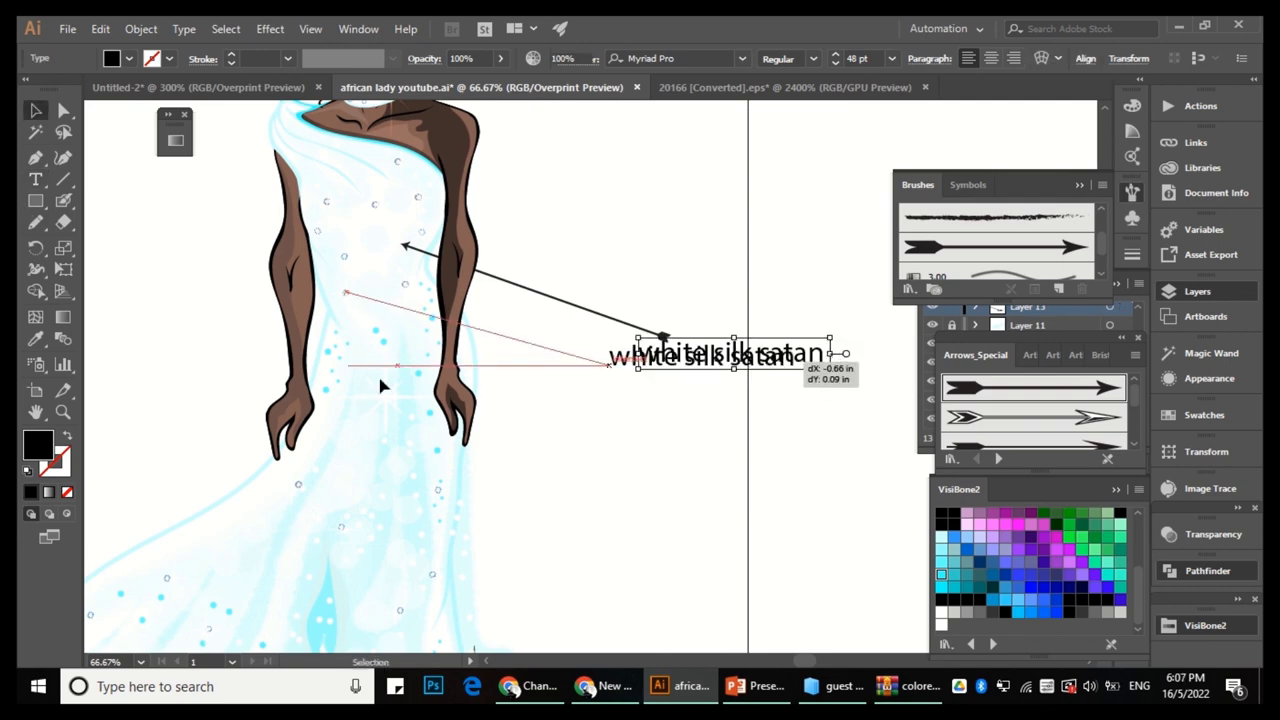
Draw a second arrow with the Pen tool, pointing from the blank area to the skirt edge below the hand.
{"action": "key", "text": "p"}
{"action": "key", "text": "ctrl+1"}
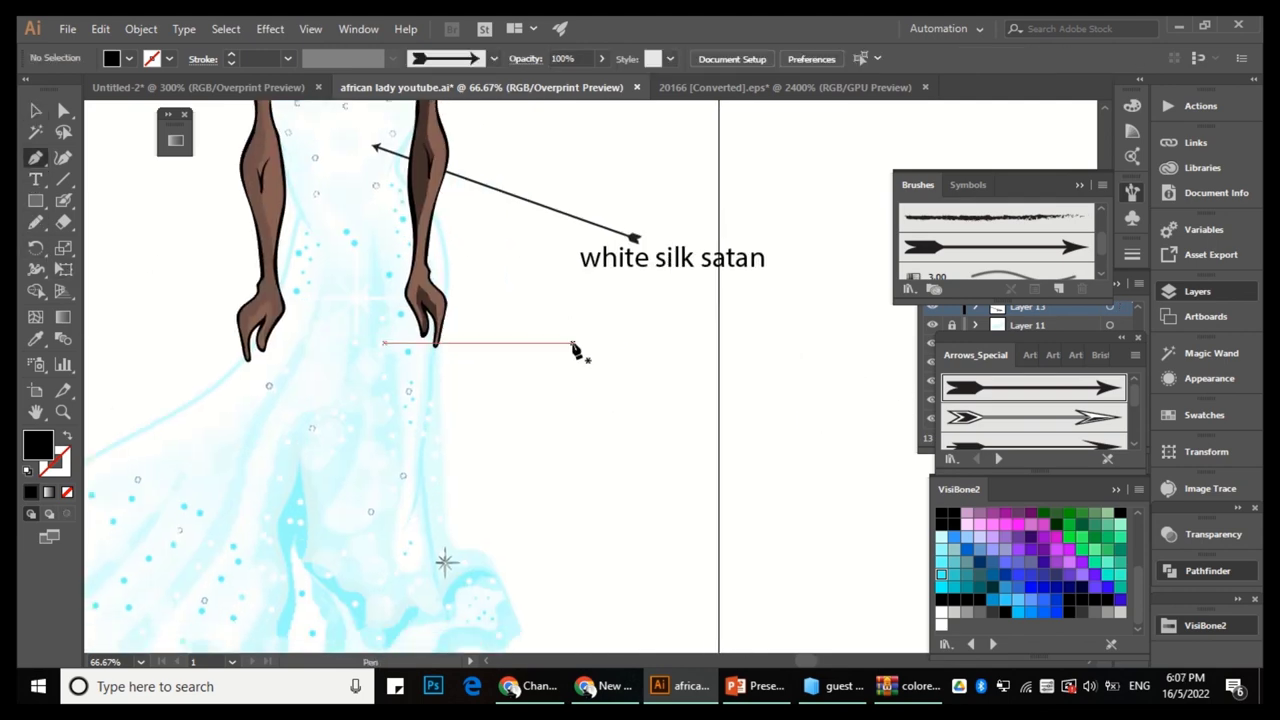
{"action": "left_click_drag", "start_coordinate": [571, 343], "coordinate": [611, 266]}
{"action": "scroll", "coordinate": [485, 345], "scroll_direction": "down", "scroll_amount": 2, "text": "alt"}
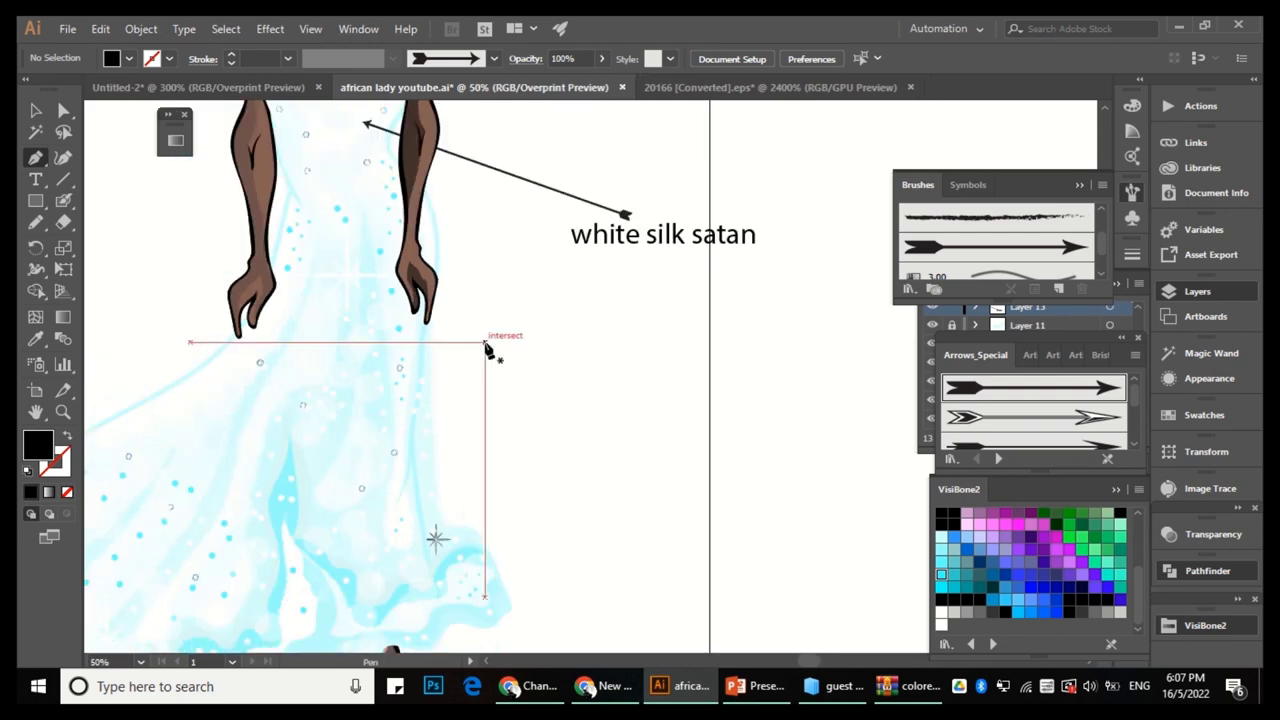
{"action": "scroll", "coordinate": [485, 345], "scroll_direction": "up", "scroll_amount": 3, "text": "alt"}
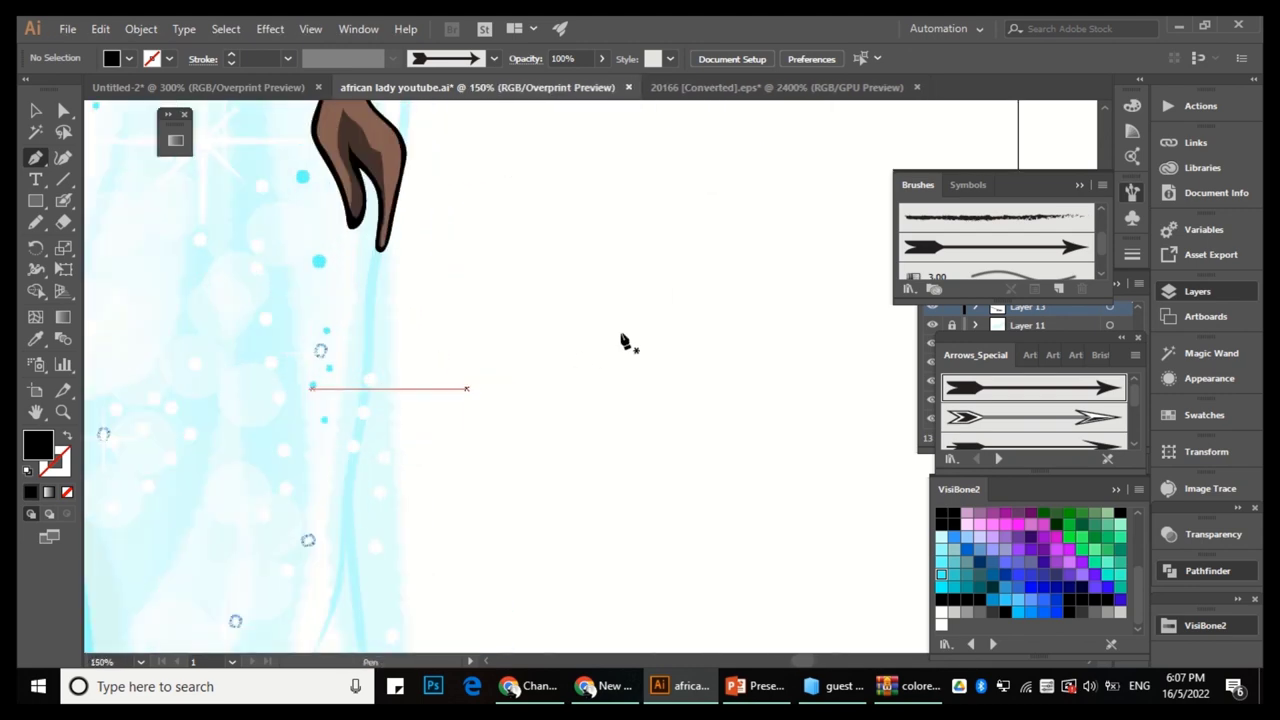
{"action": "left_click", "coordinate": [556, 344]}
{"action": "left_click", "coordinate": [381, 432]}
{"action": "key", "text": "v"}
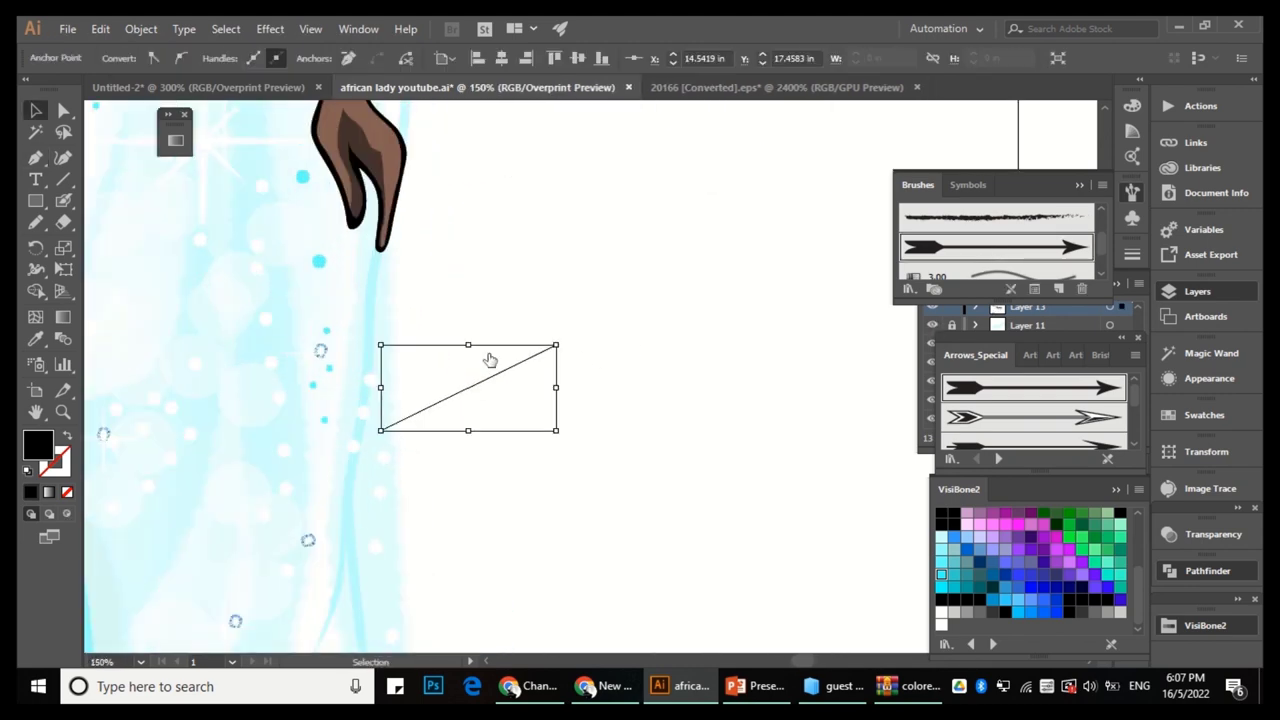
Label the skirt arrow with the four-line text "layers of tulle fabric printed with dots" beside its tail.
{"action": "left_click", "coordinate": [36, 181]}
{"action": "left_click", "coordinate": [600, 268]}
{"action": "type", "text": "layers of"}
{"action": "key", "text": "Return"}
{"action": "type", "text": "tulle"}
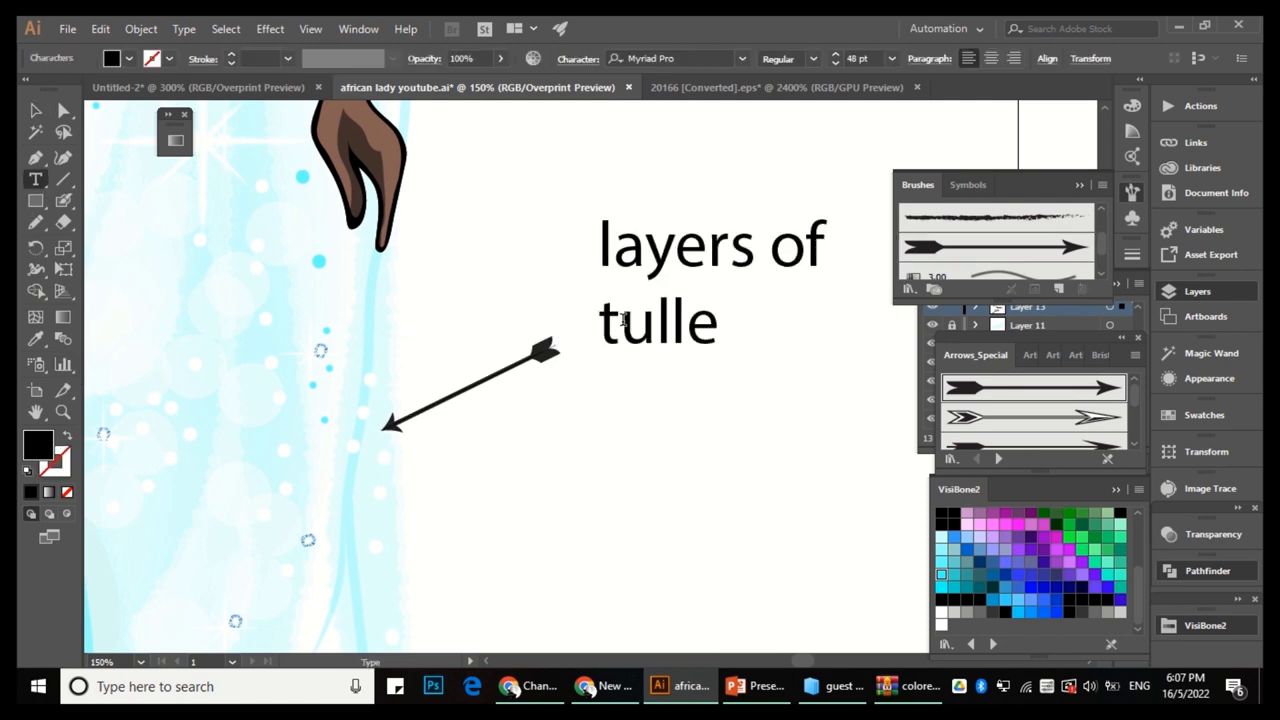
{"action": "type", "text": " fabric "}
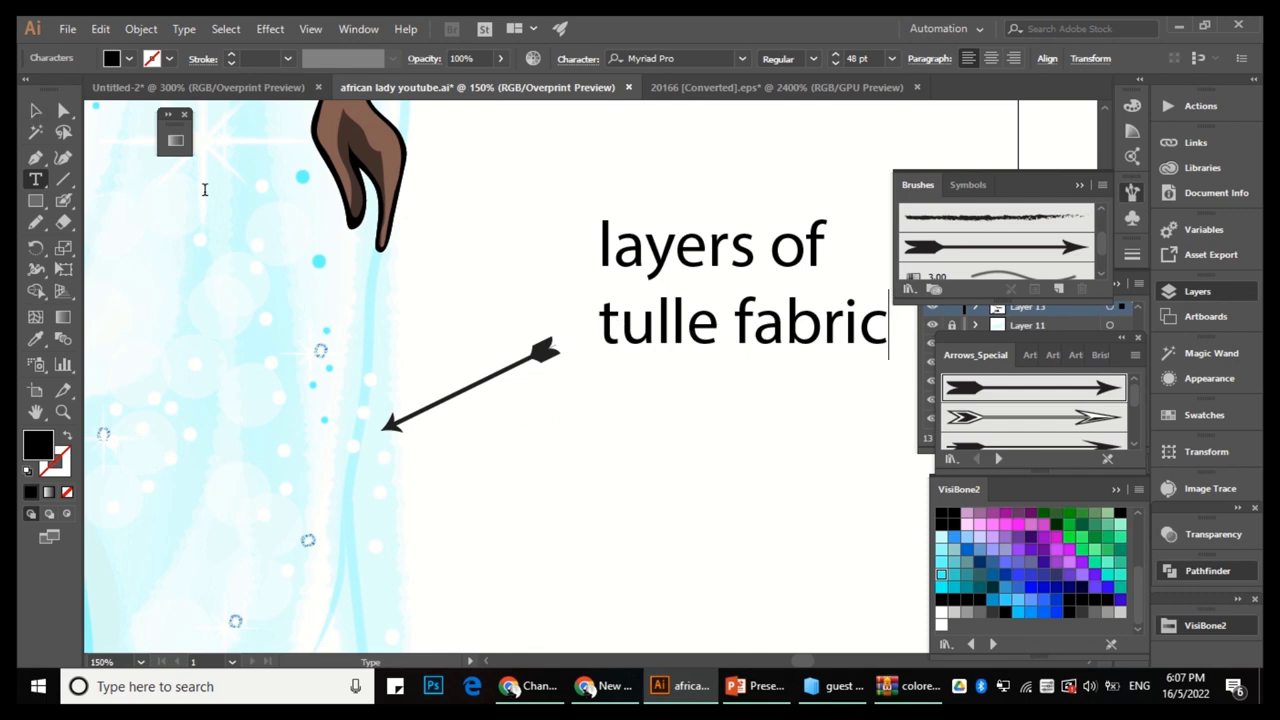
{"action": "type", "text": "pr"}
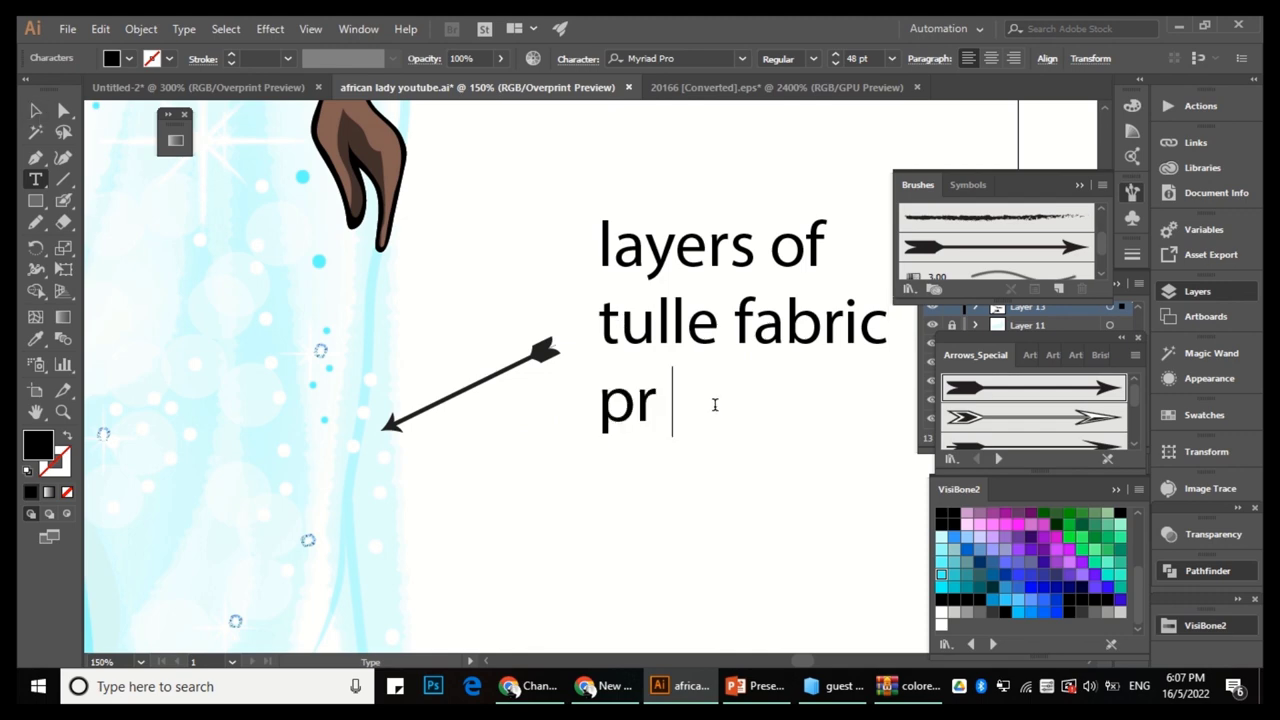
{"action": "type", "text": "inted with"}
{"action": "key", "text": "Return"}
{"action": "type", "text": "dots"}
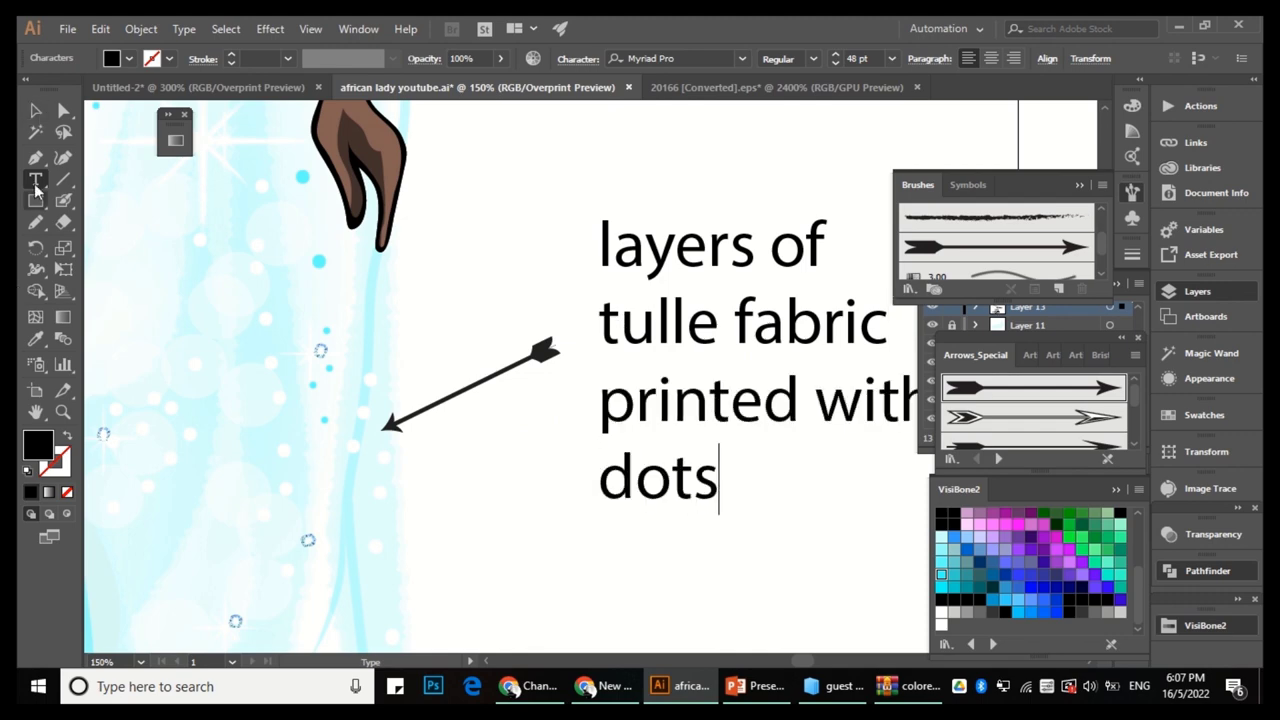
{"action": "left_click", "coordinate": [35, 110]}
Look over the dress from the bodice to the hem together with its fabric labels.
{"action": "scroll", "coordinate": [431, 417], "scroll_direction": "down", "scroll_amount": 3}
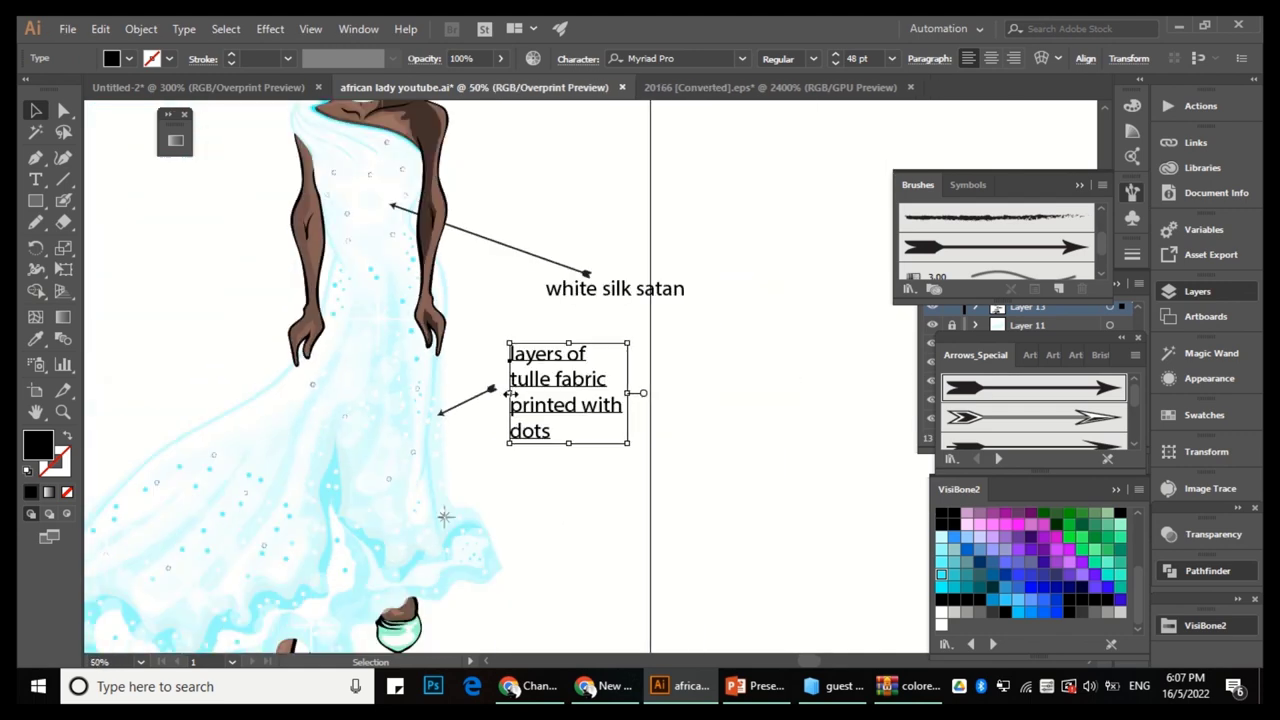
{"action": "scroll", "coordinate": [510, 393], "scroll_direction": "down", "scroll_amount": 1}
{"action": "scroll", "coordinate": [422, 237], "scroll_direction": "up", "scroll_amount": 3}
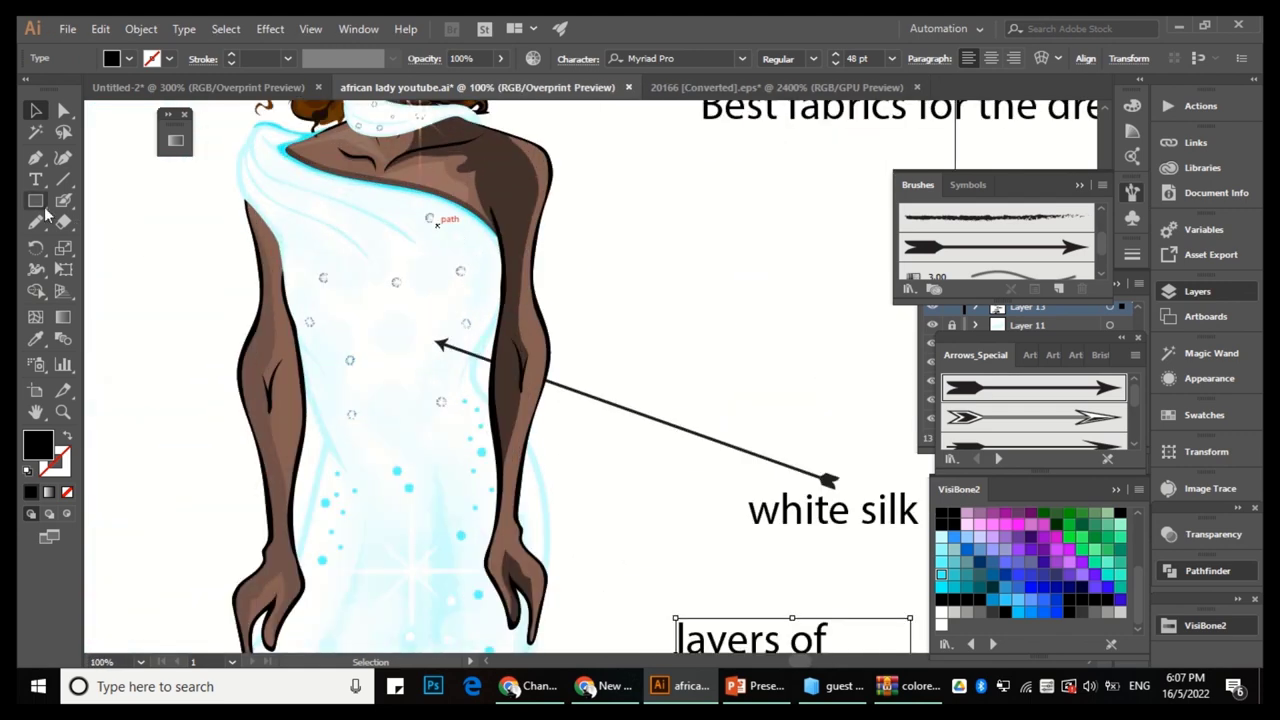
{"action": "scroll", "coordinate": [505, 470], "scroll_direction": "down", "scroll_amount": 3}
{"action": "scroll", "coordinate": [558, 385], "scroll_direction": "up", "scroll_amount": 2}
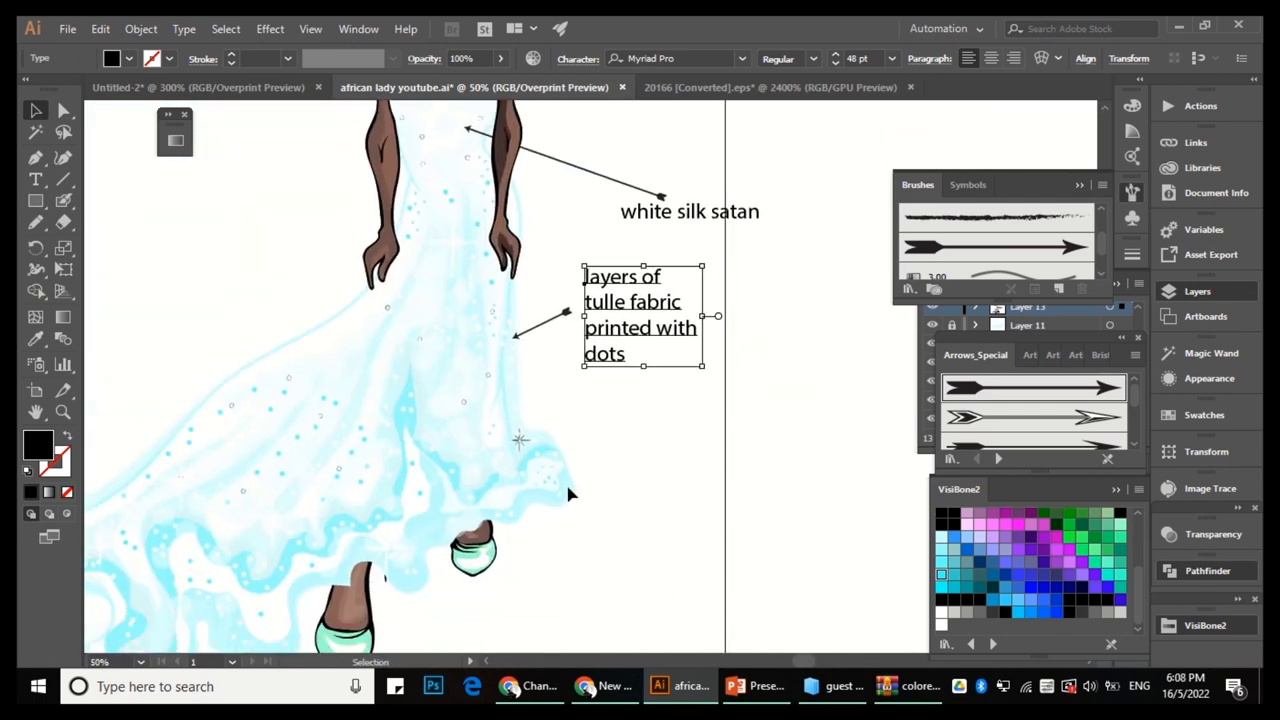
{"action": "scroll", "coordinate": [556, 430], "scroll_direction": "up", "scroll_amount": 2}
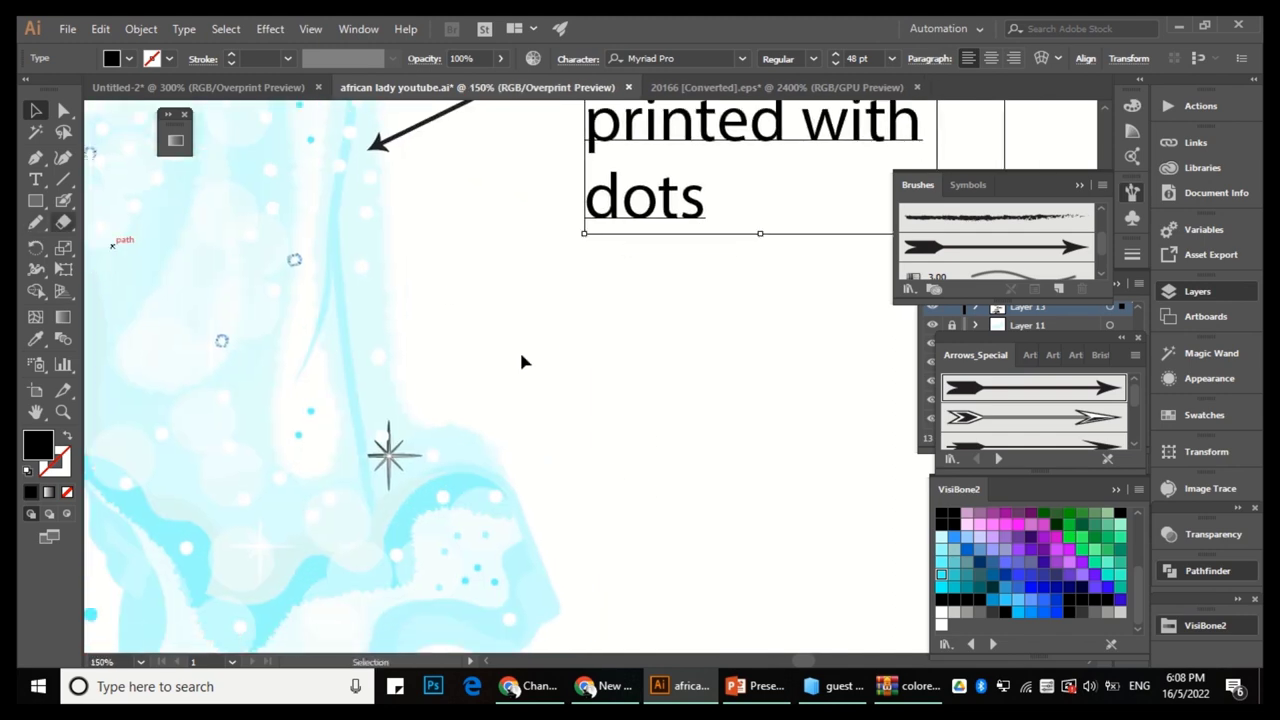
{"action": "scroll", "coordinate": [505, 392], "scroll_direction": "down", "scroll_amount": 1}
{"action": "left_click_drag", "start_coordinate": [228, 238], "coordinate": [220, 306]}
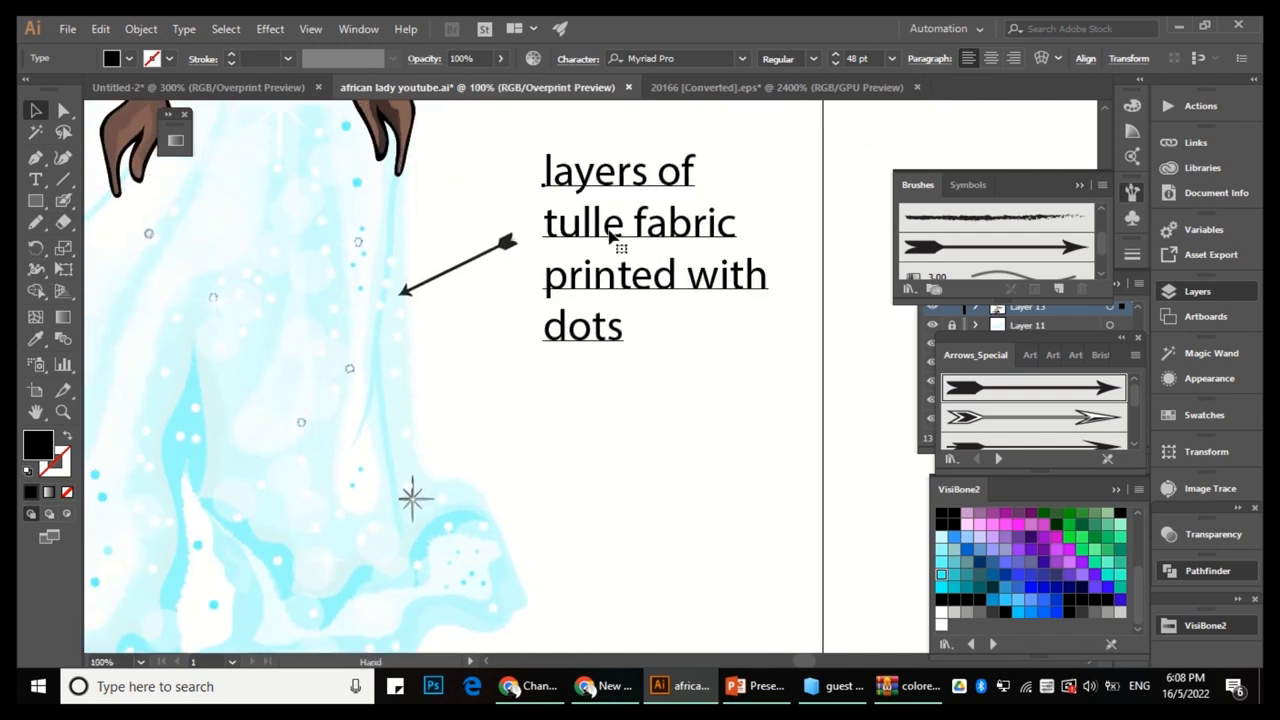
Insert an "aqua green" line before "tulle fabric" in the skirt label.
{"action": "key", "text": "t"}
{"action": "left_click", "coordinate": [549, 228]}
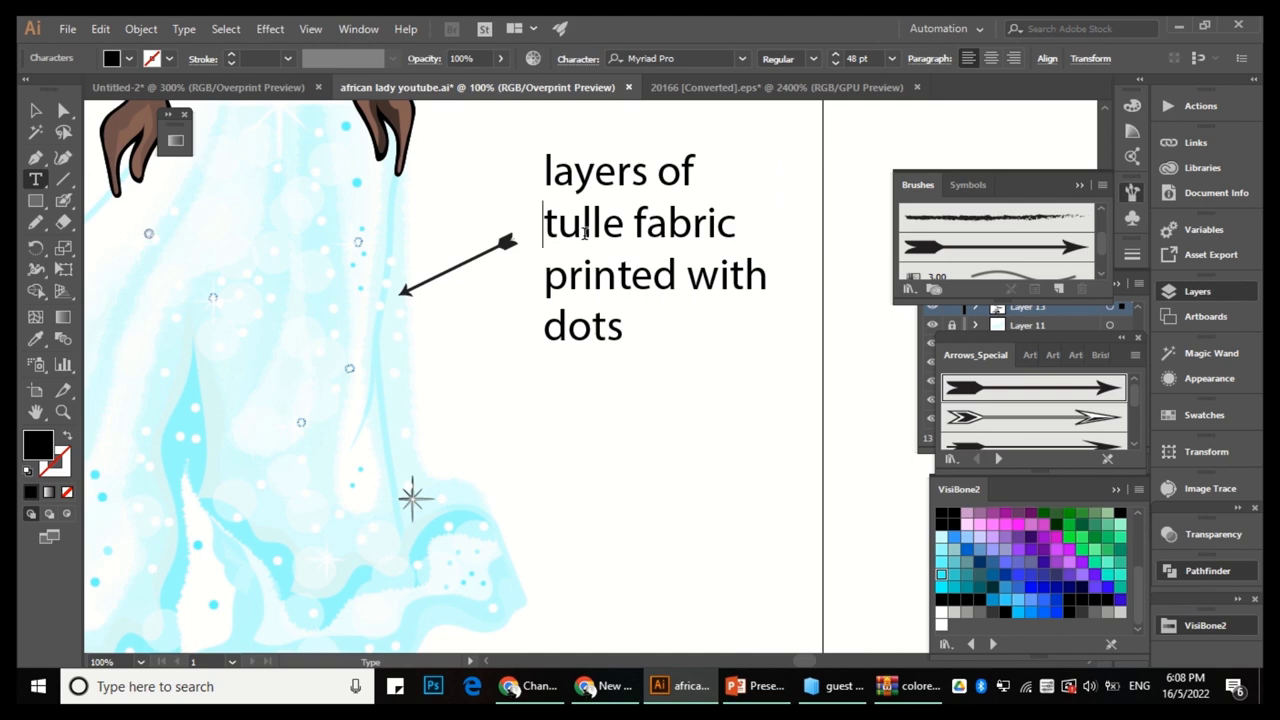
{"action": "type", "text": "auua"}
{"action": "key", "text": "Return"}
{"action": "key", "text": "BackSpace"}
{"action": "type", "text": "green"}
{"action": "key", "text": "Return"}
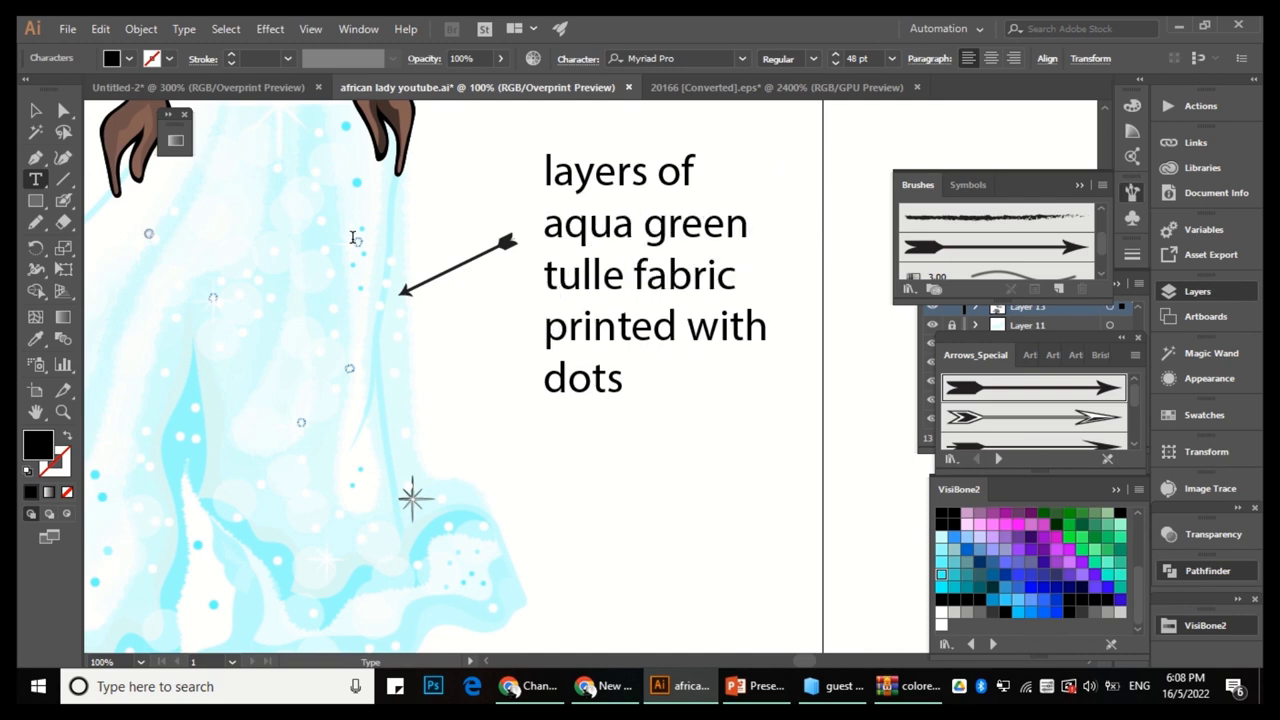
Duplicate the skirt label and its arrow beside the hem, turning the copied arrow to point up at the ruffle.
{"action": "left_click", "coordinate": [40, 118]}
{"action": "key", "text": "ctrl+minus"}
{"action": "scroll", "coordinate": [677, 380], "scroll_direction": "down", "scroll_amount": 1}
{"action": "left_click_drag", "start_coordinate": [668, 341], "coordinate": [667, 491]}
{"action": "left_click_drag", "start_coordinate": [541, 196], "coordinate": [560, 488]}
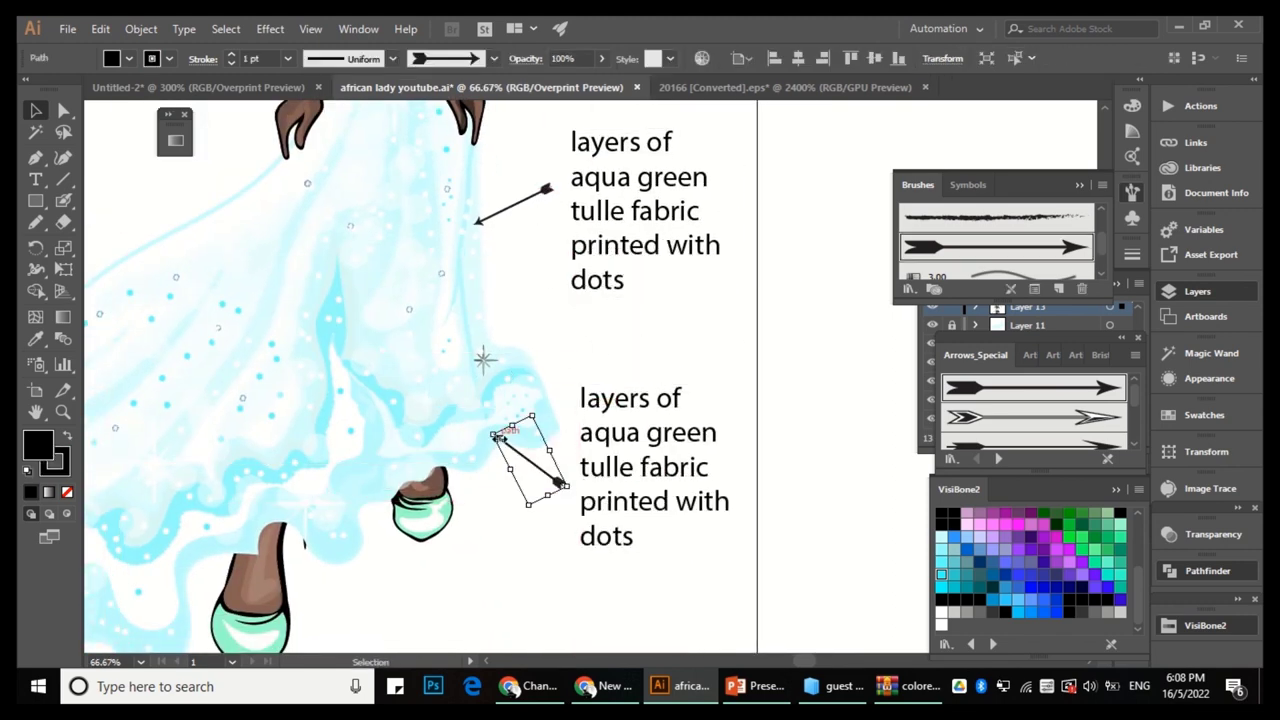
Replace "aqua green" with "white" in the hem label, keeping it on its own line.
{"action": "key", "text": "t"}
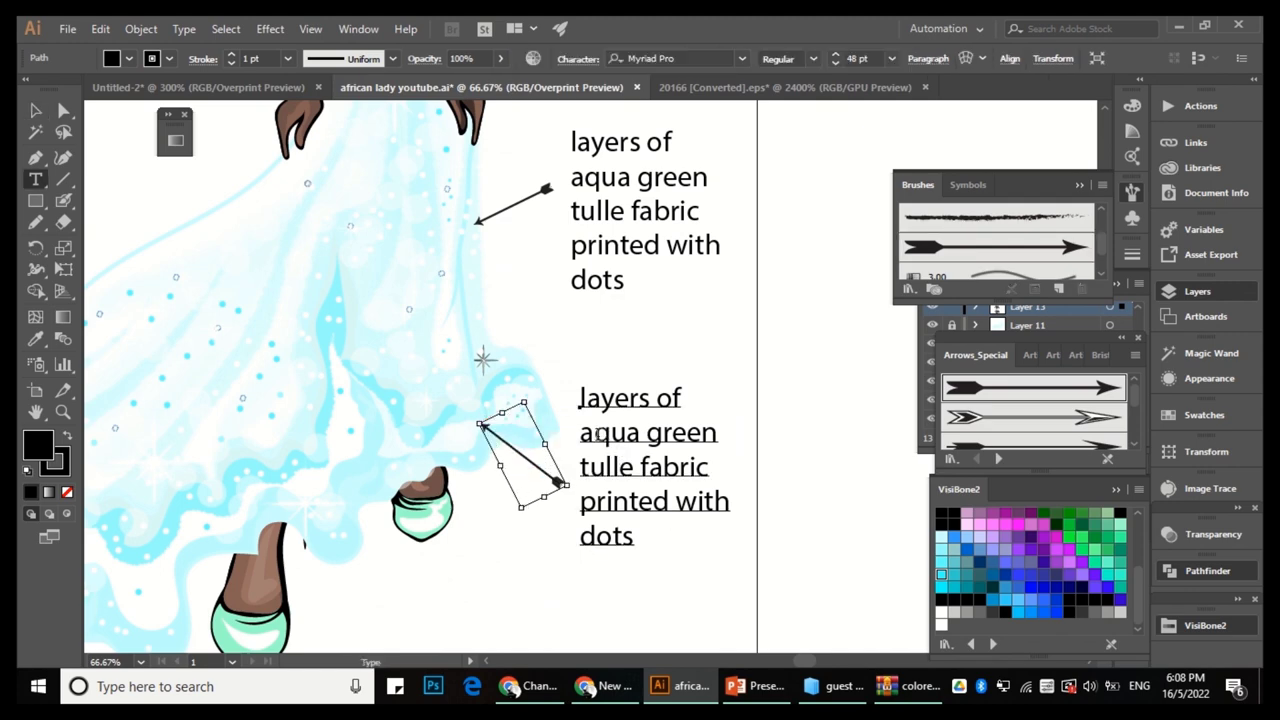
{"action": "triple_click", "coordinate": [616, 436]}
{"action": "type", "text": "white printd"}
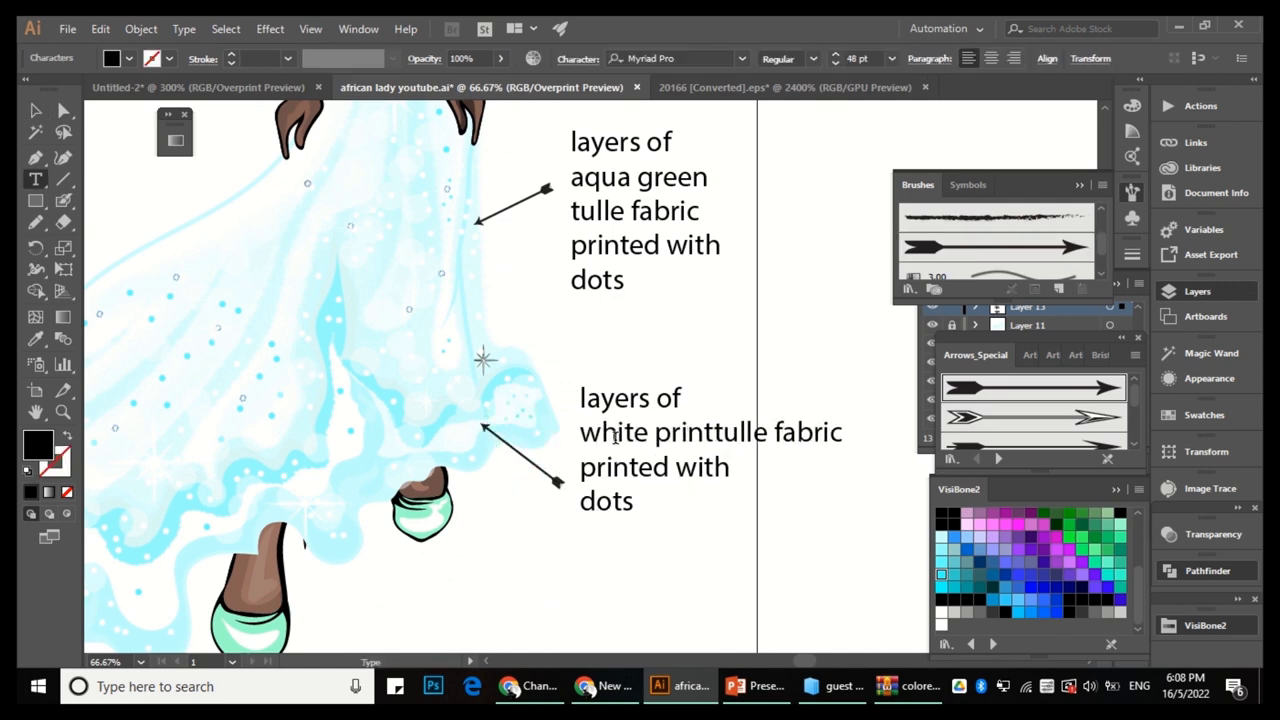
{"action": "key", "text": "BackSpace"}
{"action": "type", "text": "ed"}
{"action": "key", "text": "Return"}
{"action": "double_click", "coordinate": [695, 430]}
{"action": "key", "text": "BackSpace"}
{"action": "left_click", "coordinate": [36, 112]}
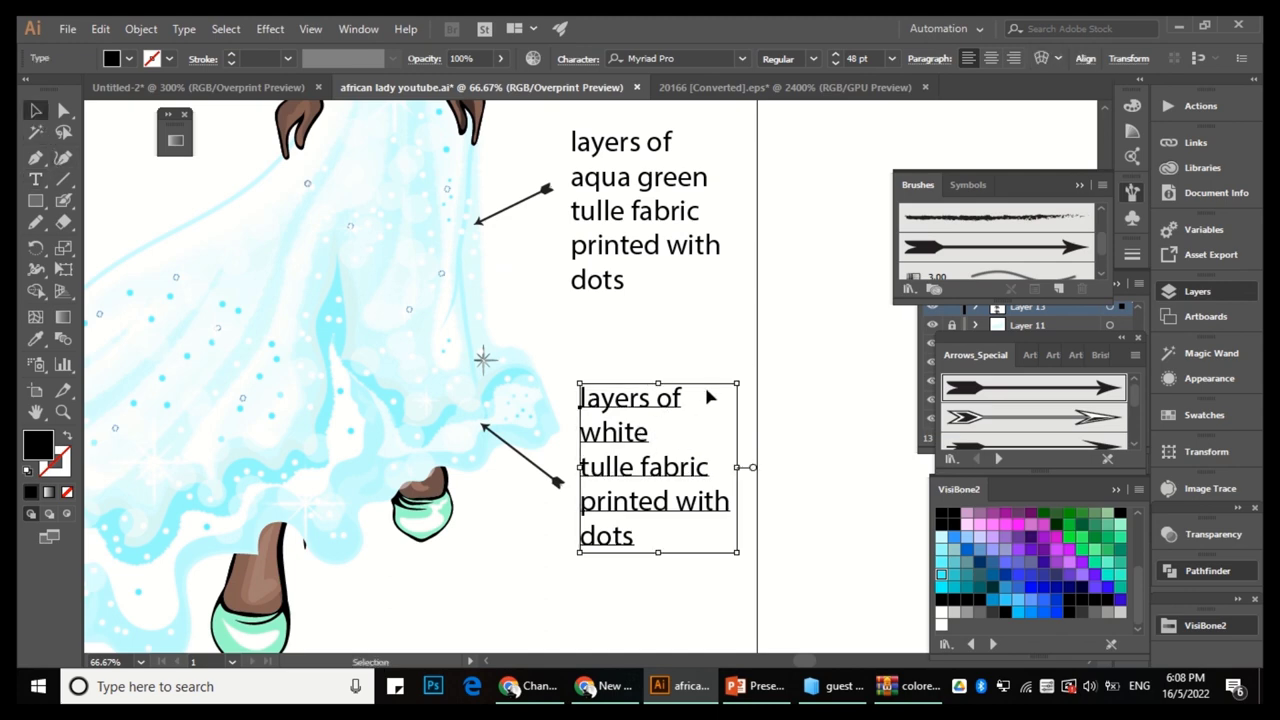
Move the "aqua green" tulle label straight up by about 0.4 in.
{"action": "left_click", "coordinate": [642, 335]}
{"action": "scroll", "coordinate": [642, 335], "scroll_direction": "down", "scroll_amount": 1}
{"action": "scroll", "coordinate": [647, 297], "scroll_direction": "up", "scroll_amount": 1}
{"action": "scroll", "coordinate": [636, 275], "scroll_direction": "down", "scroll_amount": 2}
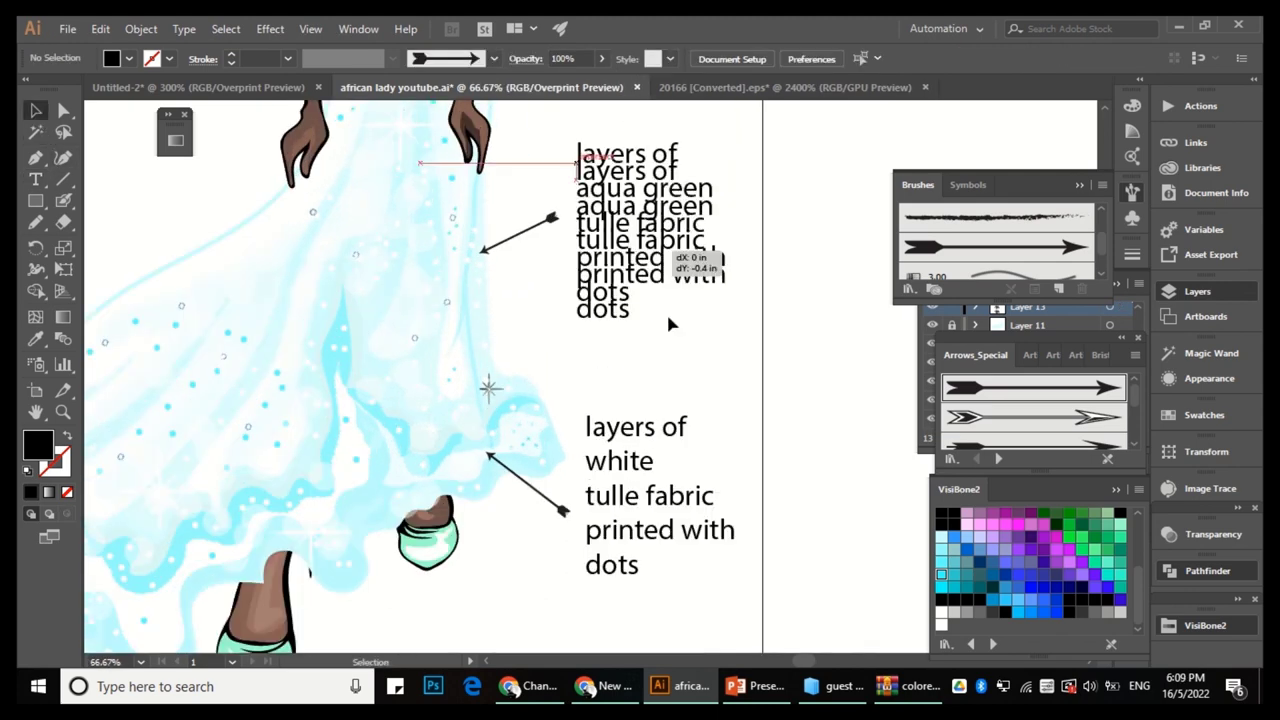
{"action": "scroll", "coordinate": [425, 440], "scroll_direction": "down", "scroll_amount": 1}
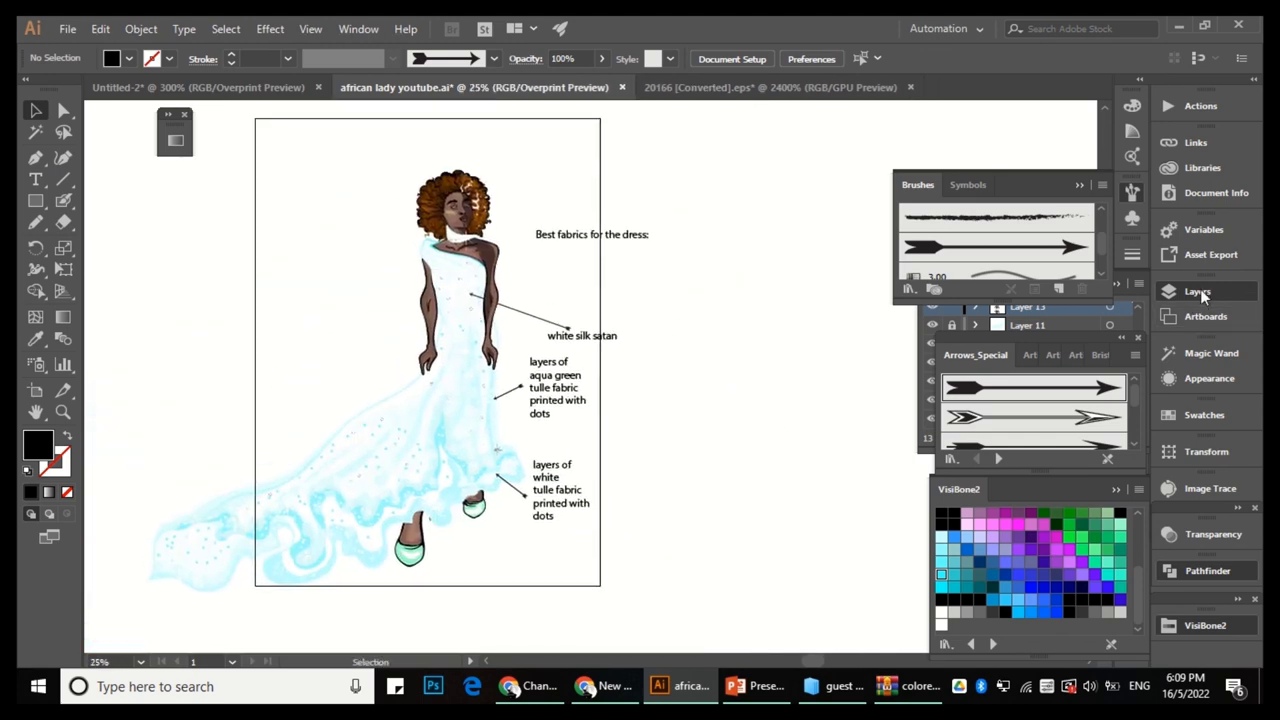
Expand the body layer and look through its grouped objects for the fingernail shapes.
{"action": "left_click", "coordinate": [1199, 291]}
{"action": "scroll", "coordinate": [990, 372], "scroll_direction": "down", "scroll_amount": 3}
{"action": "left_click", "coordinate": [976, 381]}
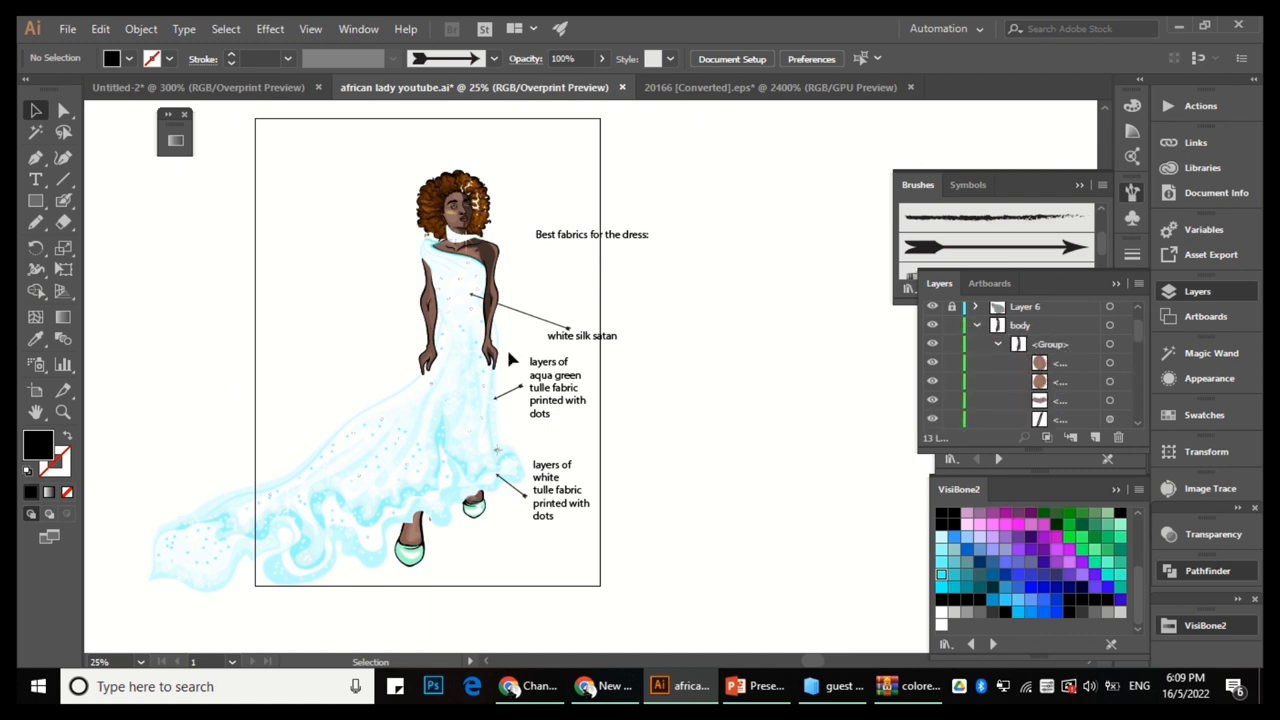
{"action": "scroll", "coordinate": [1079, 367], "scroll_direction": "down", "scroll_amount": 4}
{"action": "scroll", "coordinate": [1079, 367], "scroll_direction": "down", "scroll_amount": 5}
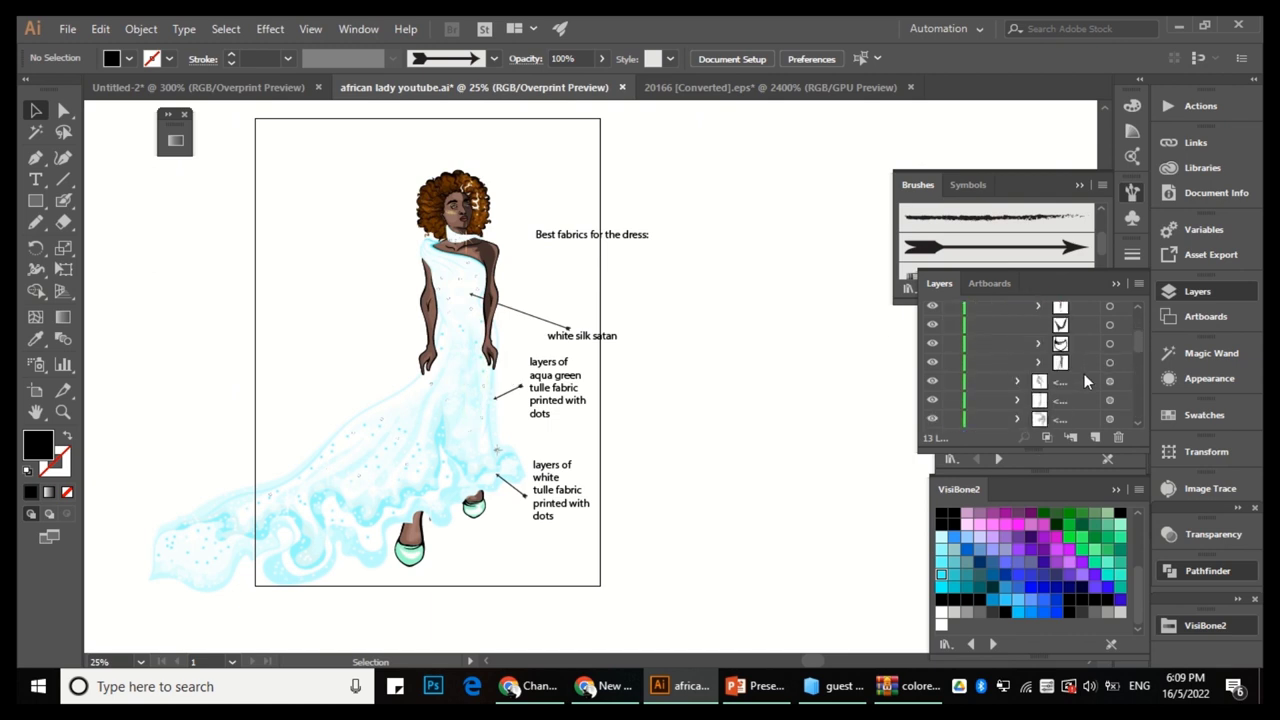
{"action": "scroll", "coordinate": [1075, 370], "scroll_direction": "down", "scroll_amount": 5}
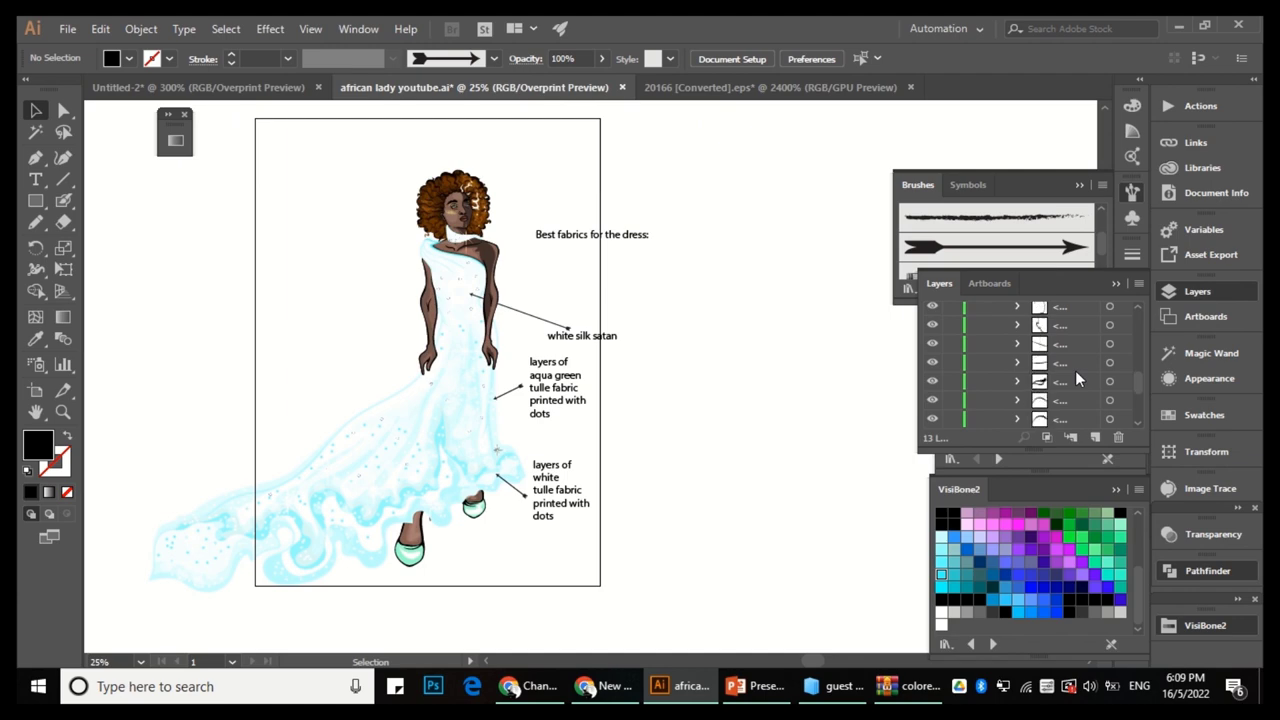
{"action": "scroll", "coordinate": [1096, 376], "scroll_direction": "down", "scroll_amount": 3}
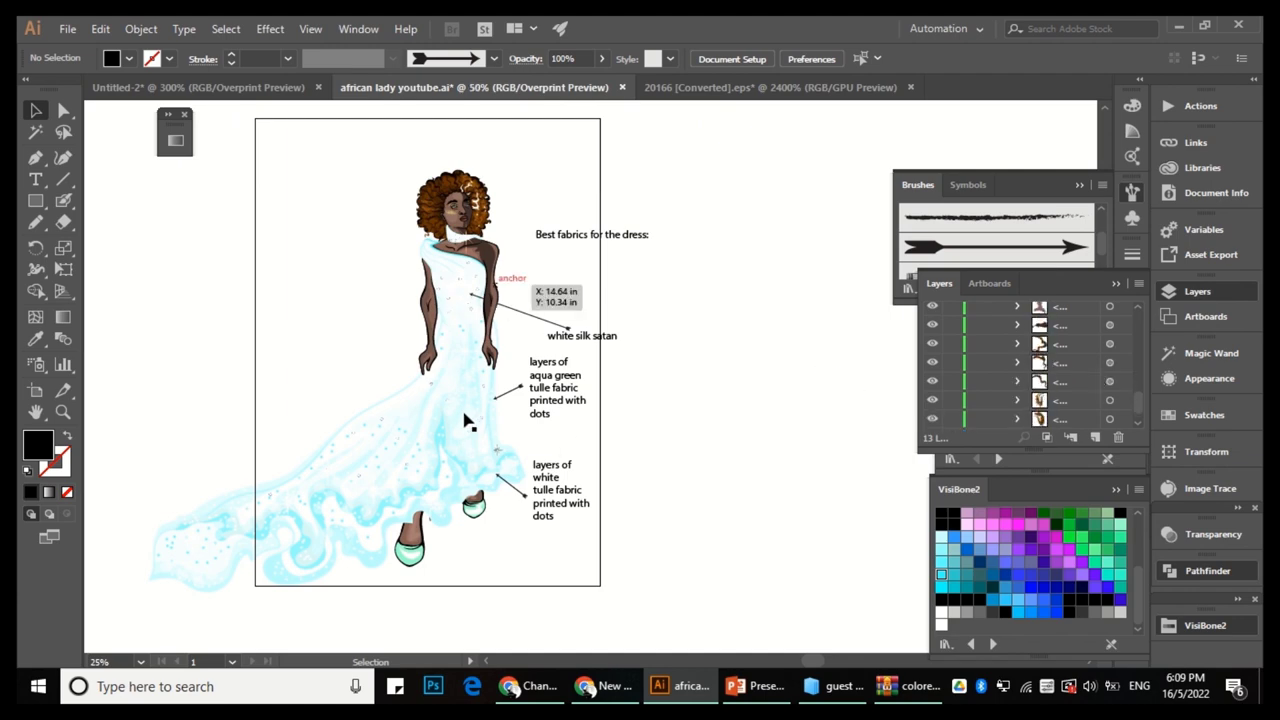
Select the group in the body layer and hide the right hand and left hand layers to expose the nail outlines.
{"action": "key", "text": "ctrl+plus"}
{"action": "key", "text": "ctrl+plus"}
{"action": "key", "text": "ctrl+plus"}
{"action": "key", "text": "ctrl+plus"}
{"action": "scroll", "coordinate": [1009, 356], "scroll_direction": "up", "scroll_amount": 5}
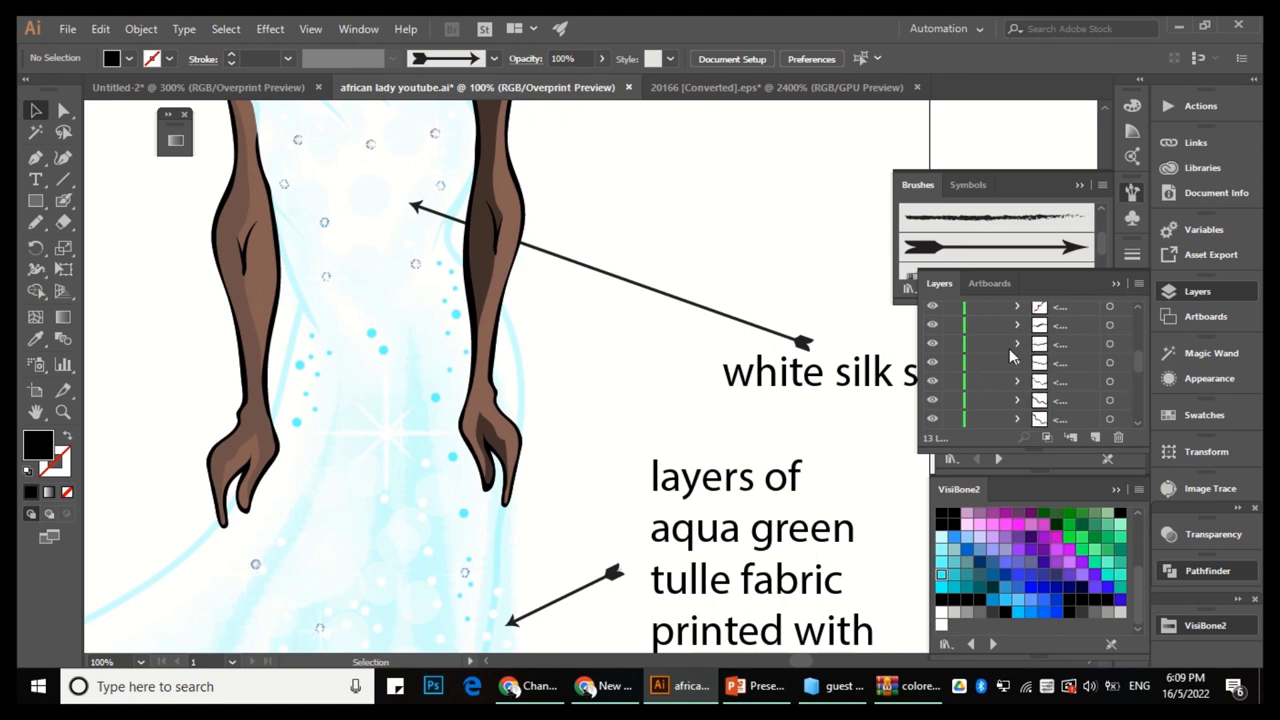
{"action": "scroll", "coordinate": [1074, 349], "scroll_direction": "up", "scroll_amount": 5}
{"action": "left_click", "coordinate": [1122, 368]}
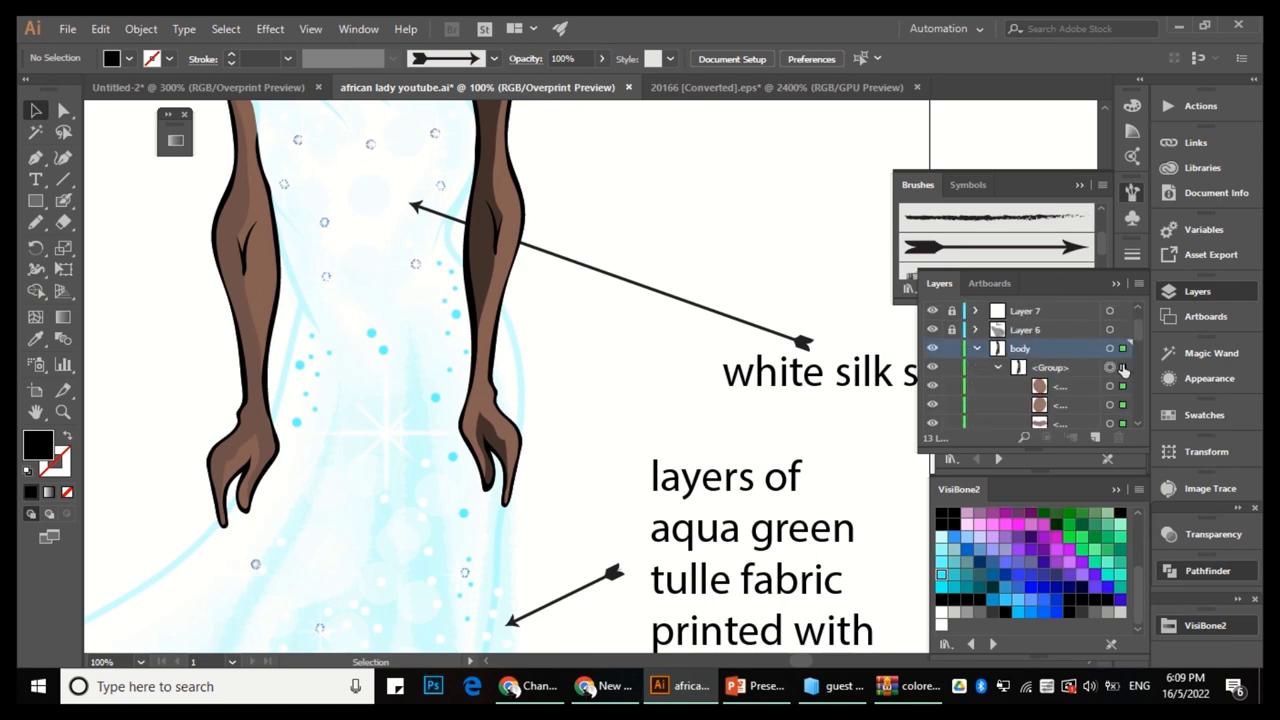
{"action": "scroll", "coordinate": [929, 391], "scroll_direction": "up", "scroll_amount": 3}
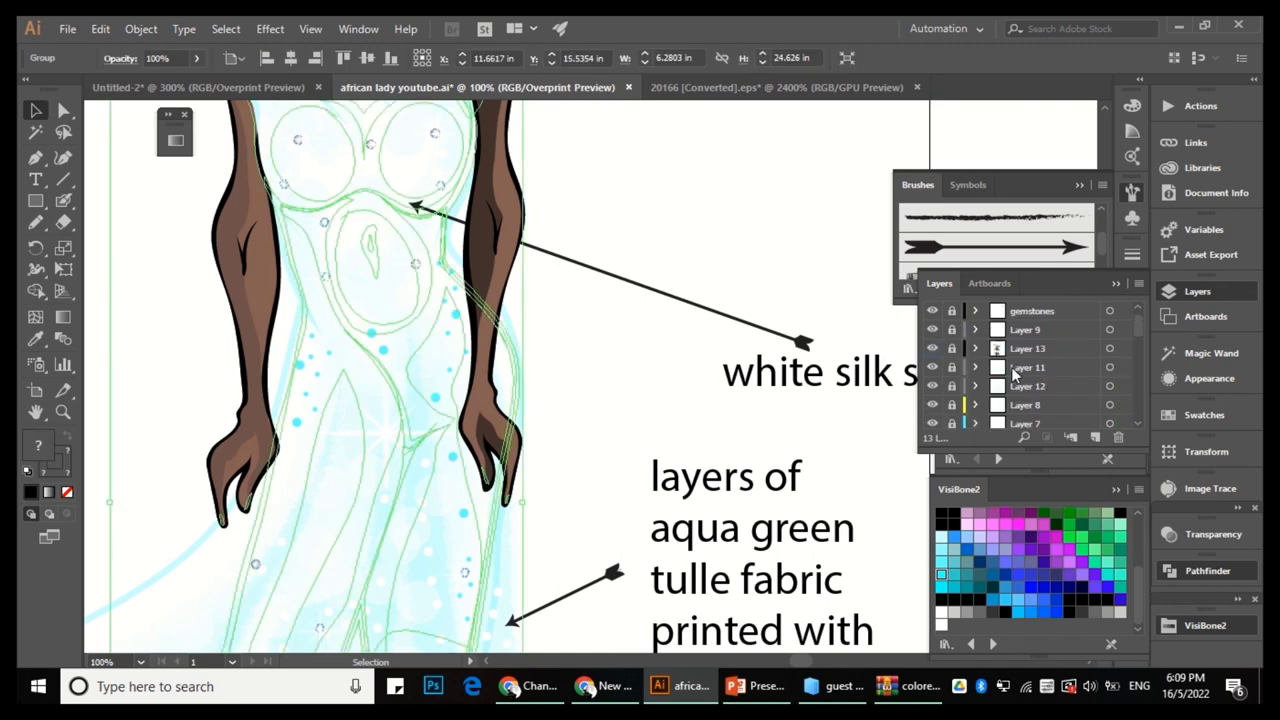
{"action": "scroll", "coordinate": [450, 377], "scroll_direction": "down", "scroll_amount": 1}
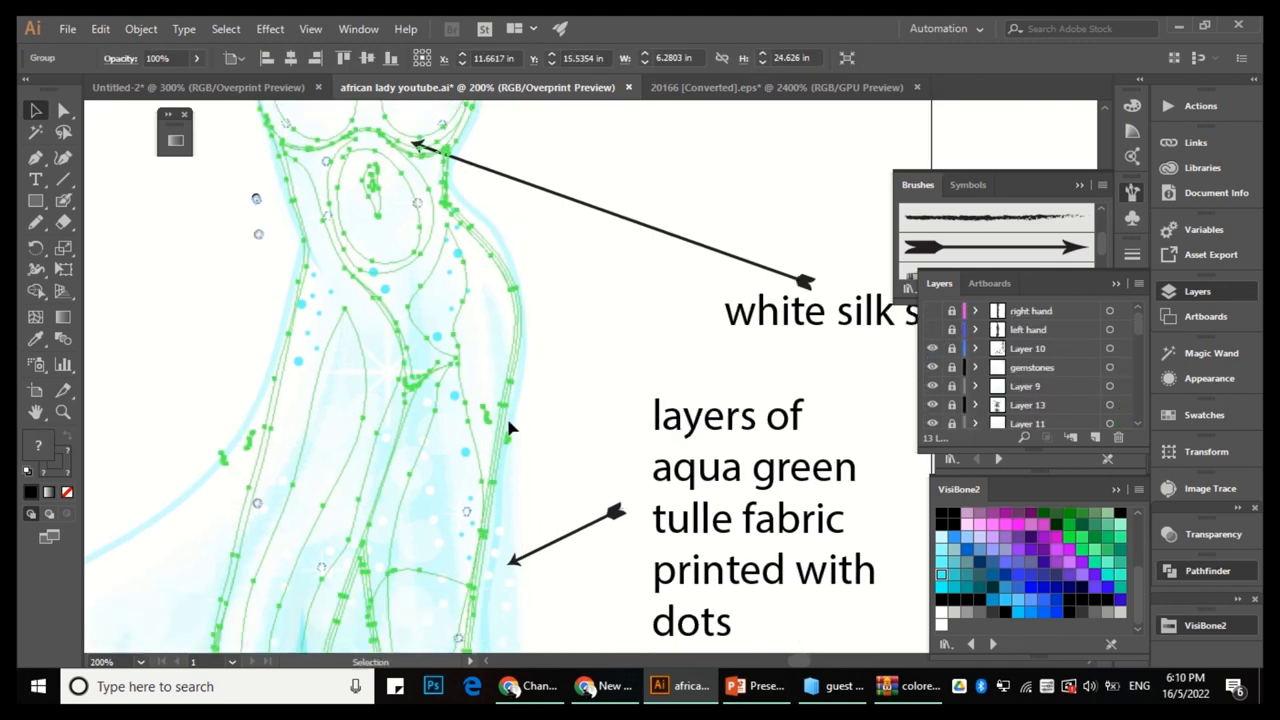
Isolate the fingernail group inside the body layer by picking one nail, and cut the group.
{"action": "key", "text": "ctrl+plus"}
{"action": "key", "text": "ctrl+plus"}
{"action": "scroll", "coordinate": [1012, 360], "scroll_direction": "down", "scroll_amount": 3}
{"action": "left_click", "coordinate": [640, 363]}
{"action": "key", "text": "a"}
{"action": "left_click", "coordinate": [508, 455]}
{"action": "left_click", "coordinate": [1018, 348]}
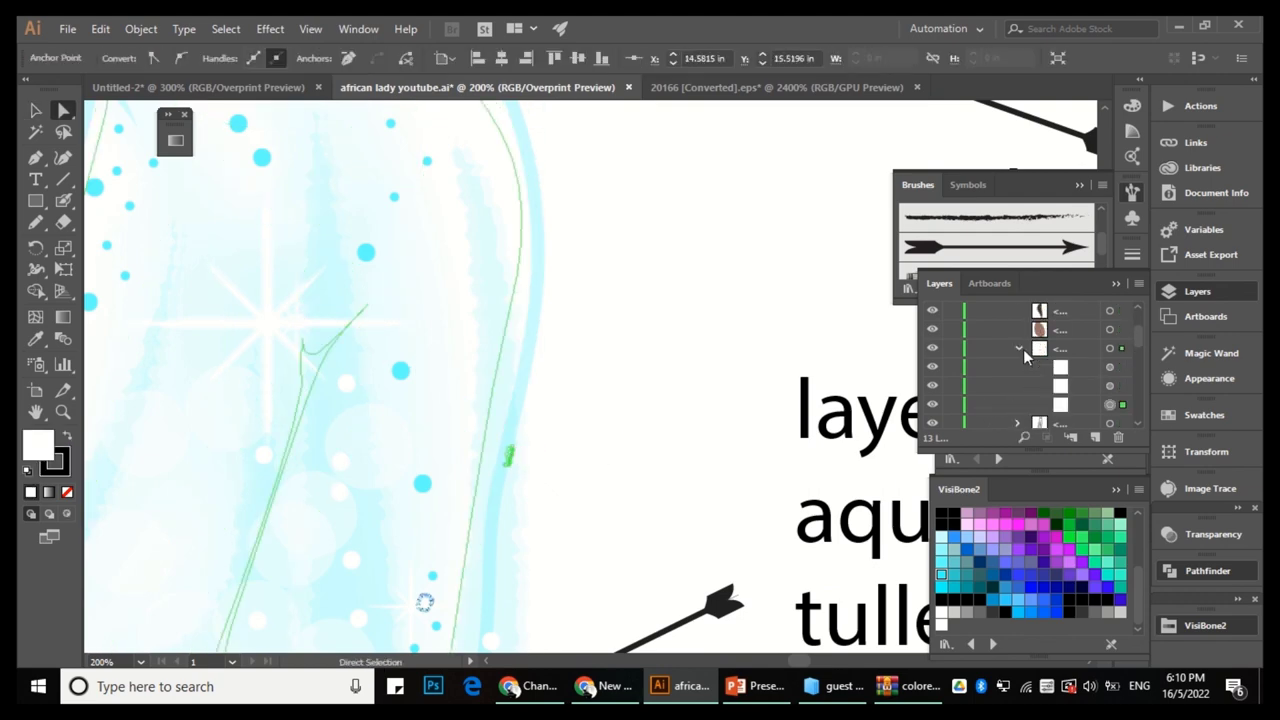
{"action": "left_click", "coordinate": [1110, 348]}
{"action": "key", "text": "ctrl+minus"}
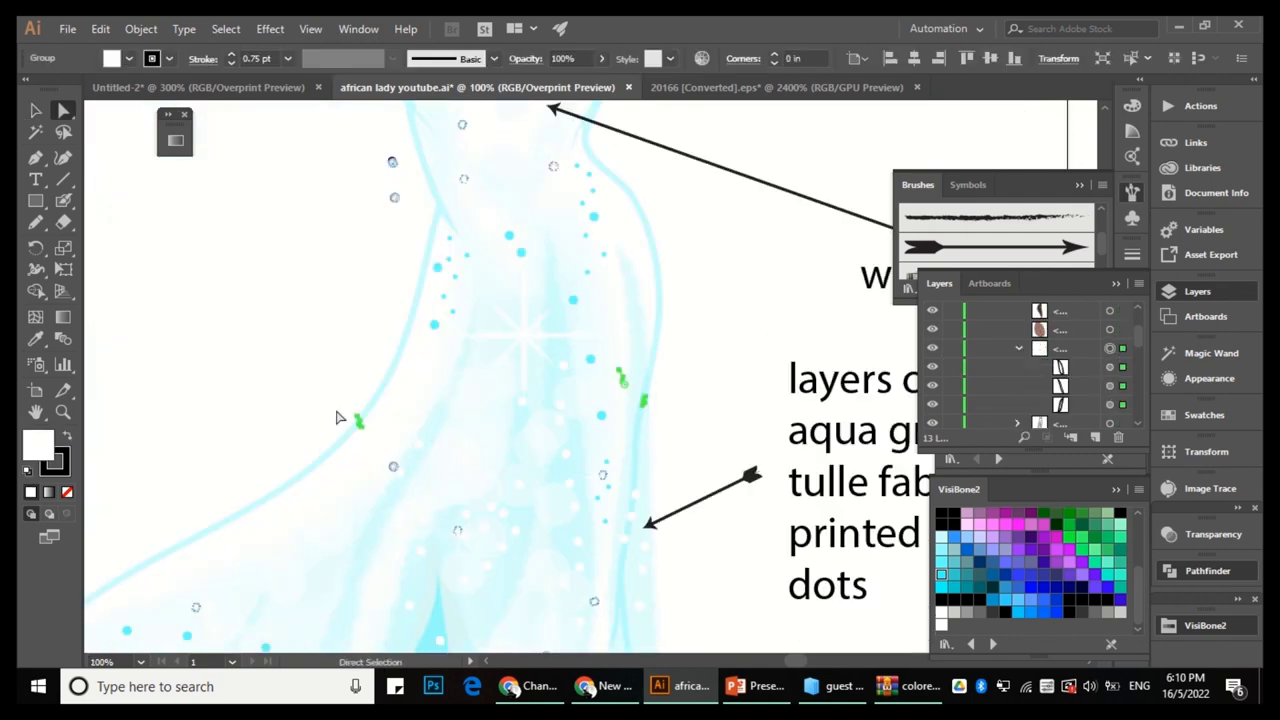
{"action": "left_click", "coordinate": [1014, 367]}
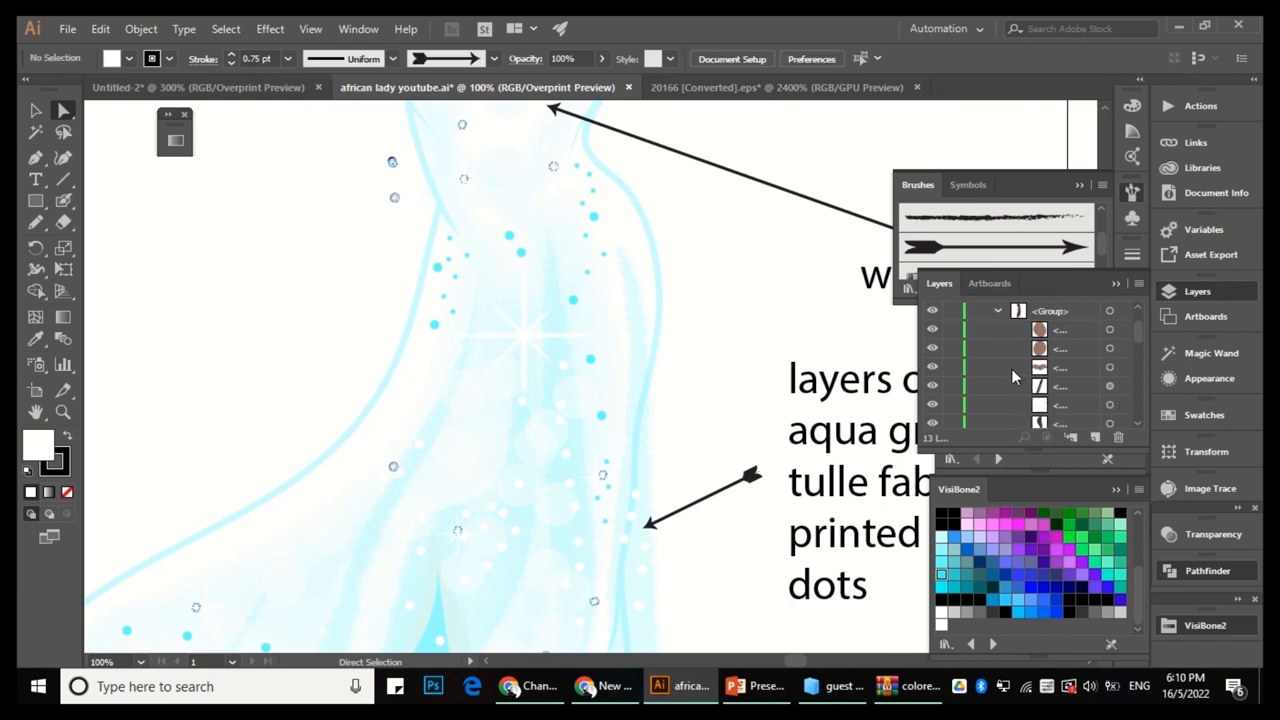
Show the right hand and left hand layers again and create a new layer above them.
{"action": "scroll", "coordinate": [958, 390], "scroll_direction": "up", "scroll_amount": 3}
{"action": "scroll", "coordinate": [962, 335], "scroll_direction": "up", "scroll_amount": 3}
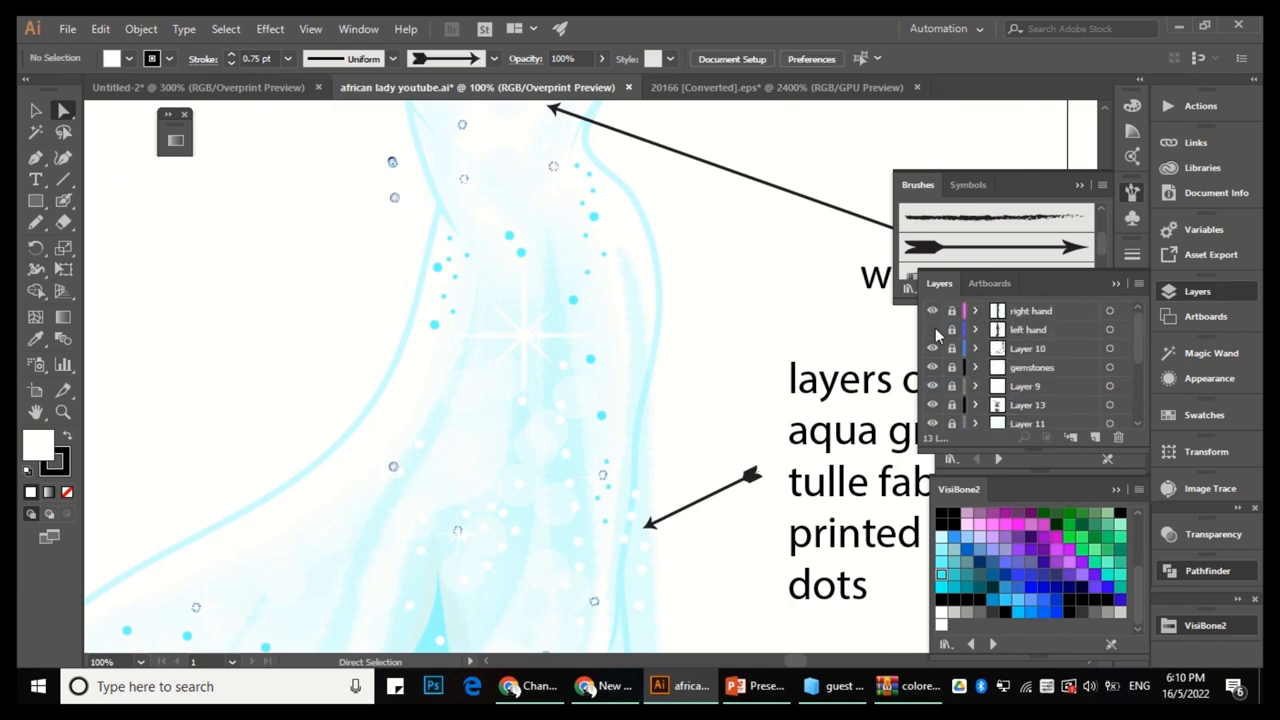
{"action": "left_click", "coordinate": [932, 330]}
{"action": "left_click", "coordinate": [1095, 437]}
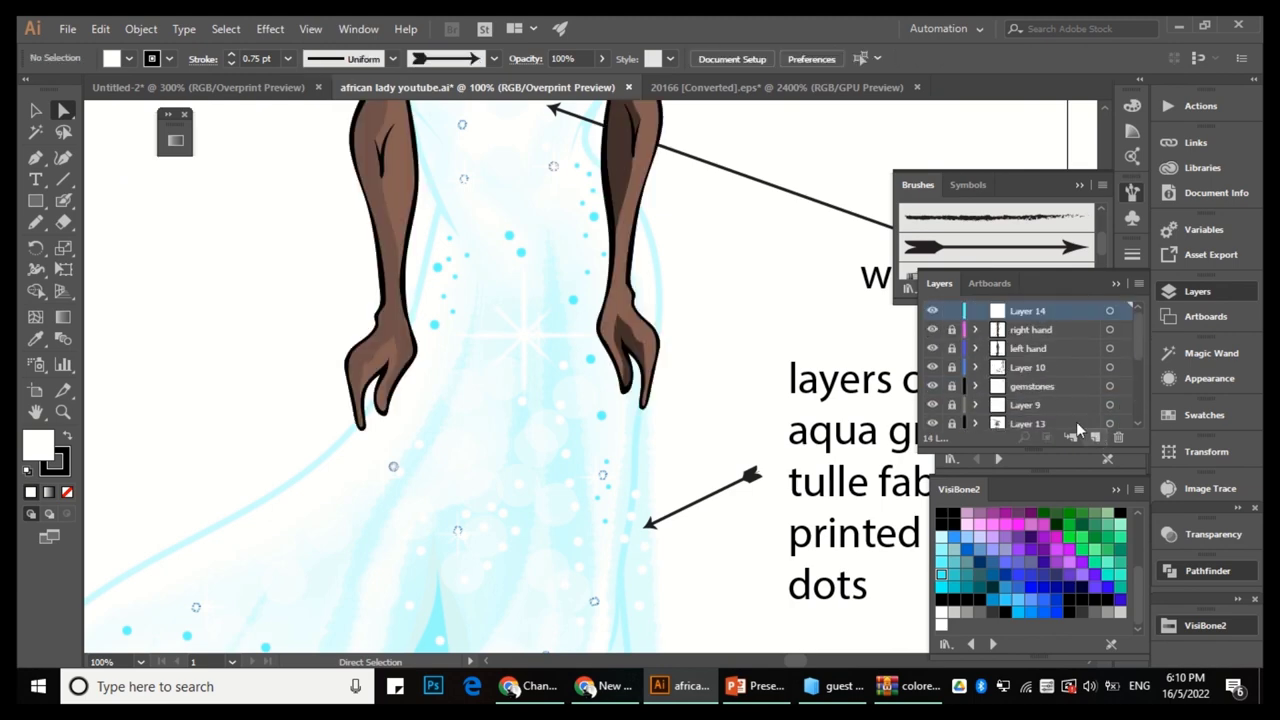
Paste the fingernails in place on the new layer and select the nail on one fingertip.
{"action": "key", "text": "ctrl"}
{"action": "key", "text": "ctrl+equal"}
{"action": "key", "text": "ctrl+equal"}
{"action": "key", "text": "ctrl+equal"}
{"action": "left_click", "coordinate": [776, 378], "text": "ctrl"}
{"action": "key", "text": "ctrl+equal"}
{"action": "key", "text": "ctrl+equal"}
{"action": "key", "text": "ctrl+equal"}
{"action": "key", "text": "ctrl+equal"}
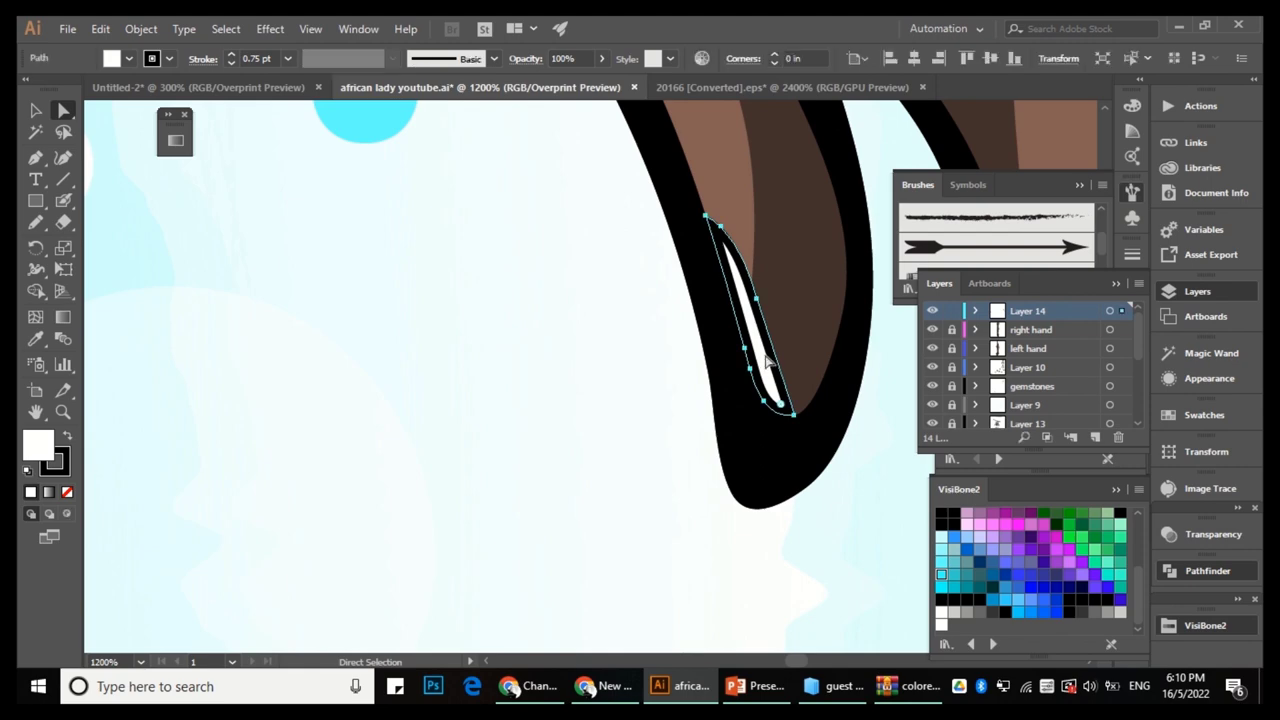
Paste a copy of the nail and rotate and fit it along the edge of the bare fingertip on the other hand.
{"action": "key", "text": "ctrl+minus"}
{"action": "key", "text": "ctrl+minus"}
{"action": "key", "text": "ctrl+minus"}
{"action": "key", "text": "ctrl+minus"}
{"action": "left_click", "coordinate": [100, 28]}
{"action": "left_click", "coordinate": [557, 243]}
{"action": "scroll", "coordinate": [122, 483], "scroll_direction": "left", "scroll_amount": 5}
{"action": "scroll", "coordinate": [130, 478], "scroll_direction": "up", "scroll_amount": 2}
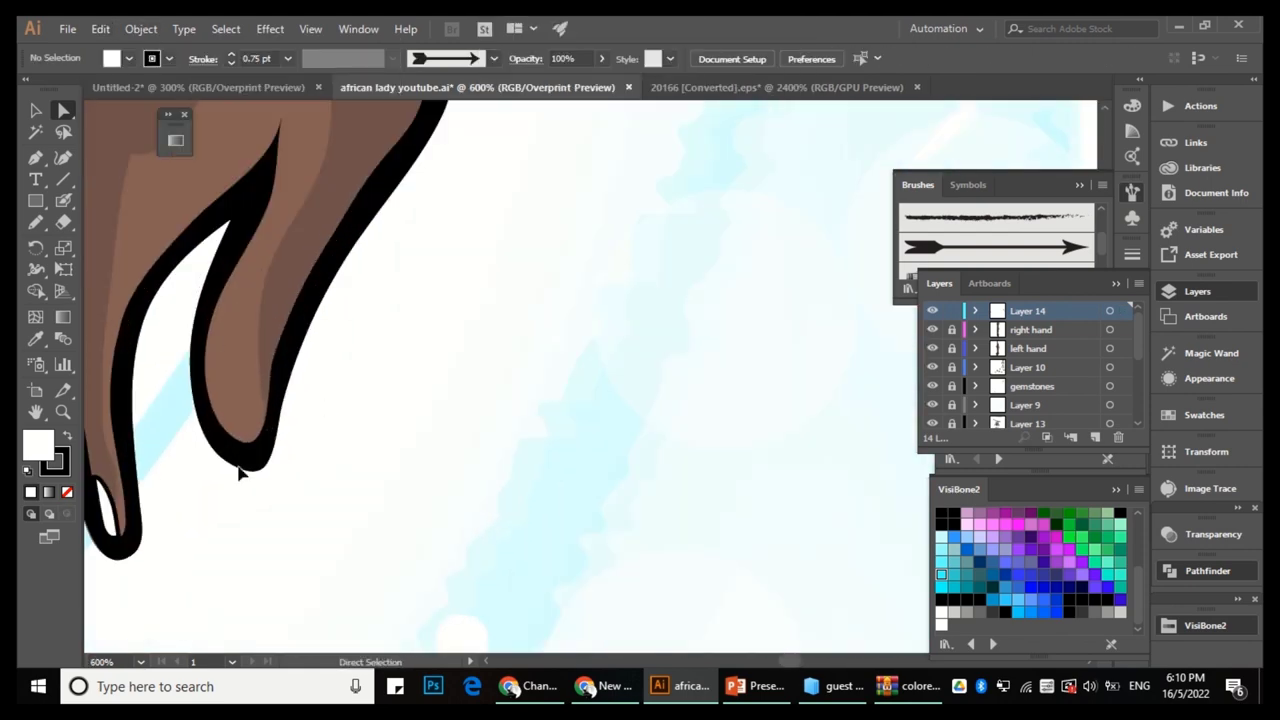
{"action": "key", "text": "ctrl+v"}
{"action": "key", "text": "v"}
{"action": "left_click_drag", "start_coordinate": [614, 434], "coordinate": [297, 451]}
{"action": "left_click_drag", "start_coordinate": [297, 451], "coordinate": [258, 449]}
{"action": "left_click_drag", "start_coordinate": [262, 405], "coordinate": [302, 411]}
{"action": "scroll", "coordinate": [268, 432], "scroll_direction": "up", "scroll_amount": 1}
{"action": "left_click", "coordinate": [352, 378]}
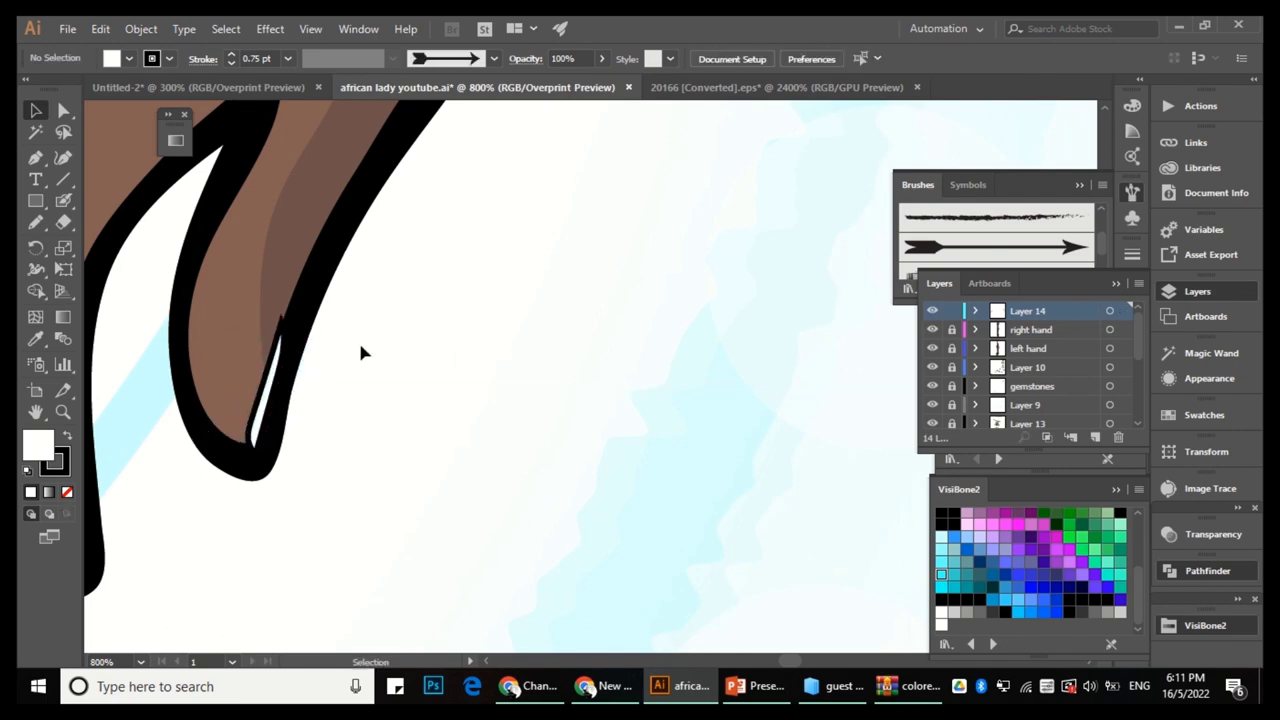
Hide Layer 13, which holds the arrows and fabric labels, to show the whole figure alone.
{"action": "scroll", "coordinate": [350, 350], "scroll_direction": "down", "scroll_amount": 2}
{"action": "scroll", "coordinate": [280, 395], "scroll_direction": "down", "scroll_amount": 4}
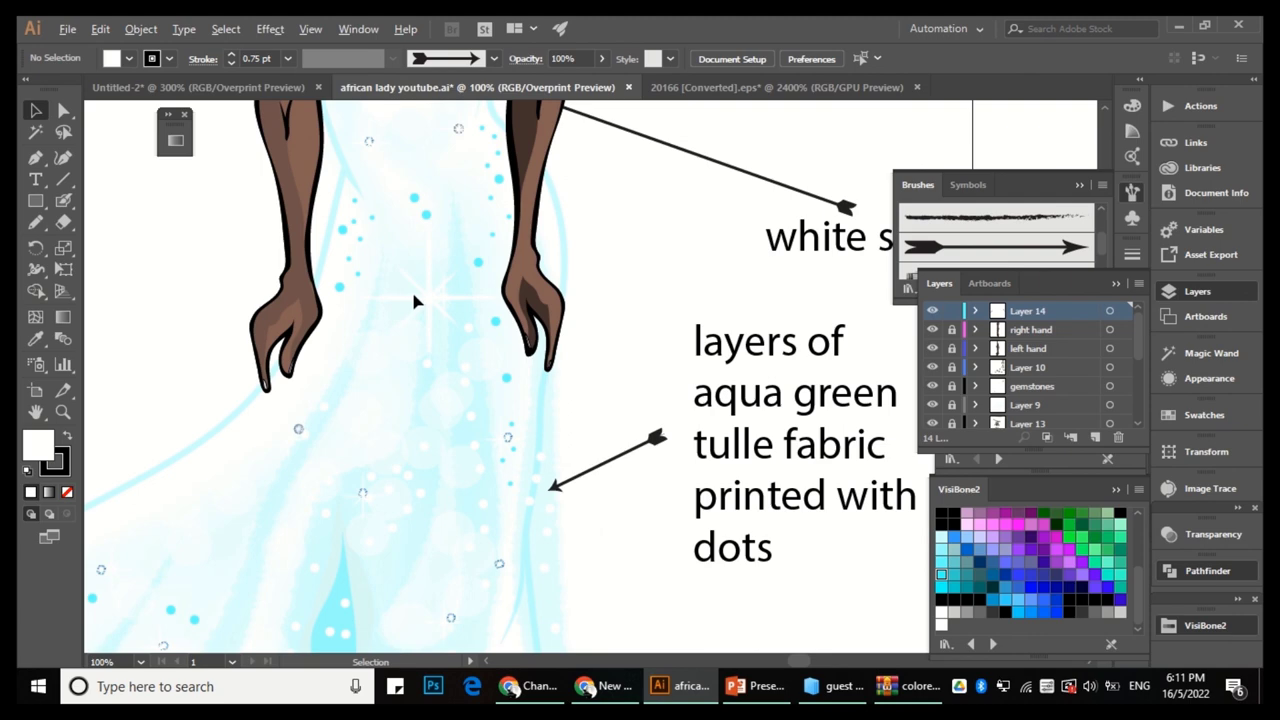
{"action": "scroll", "coordinate": [412, 288], "scroll_direction": "down", "scroll_amount": 5}
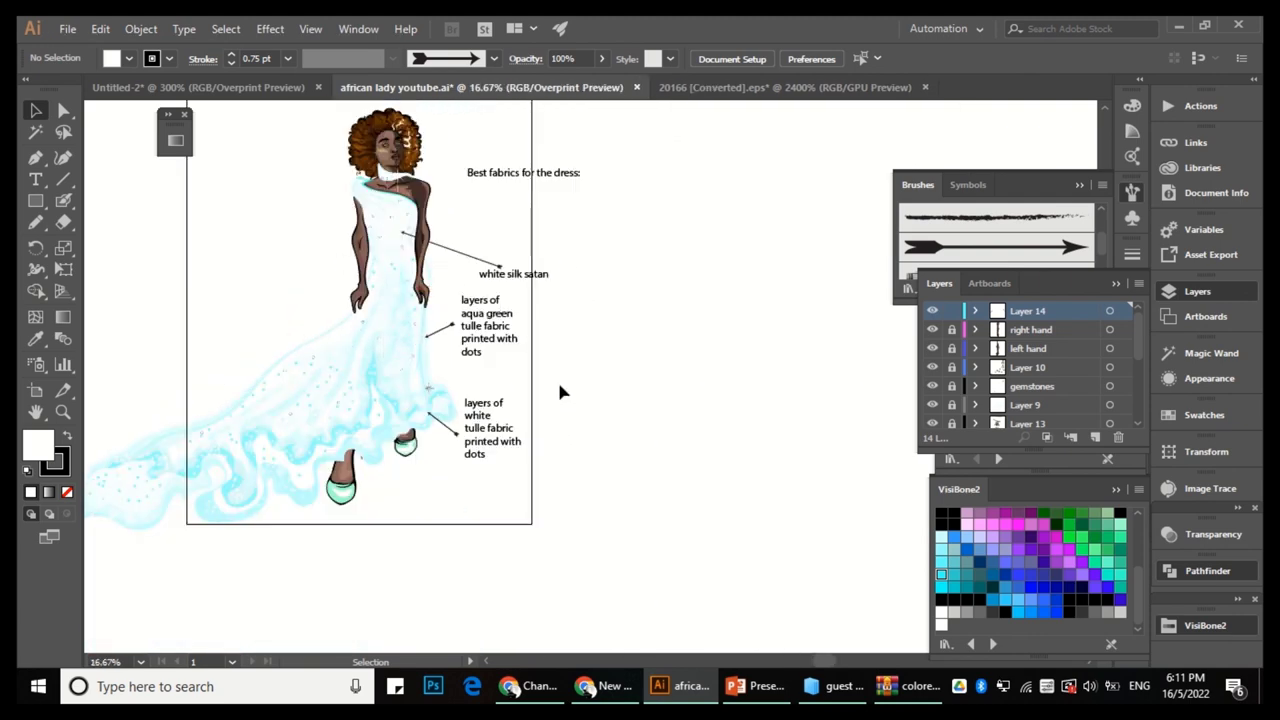
{"action": "scroll", "coordinate": [970, 340], "scroll_direction": "down", "scroll_amount": 3}
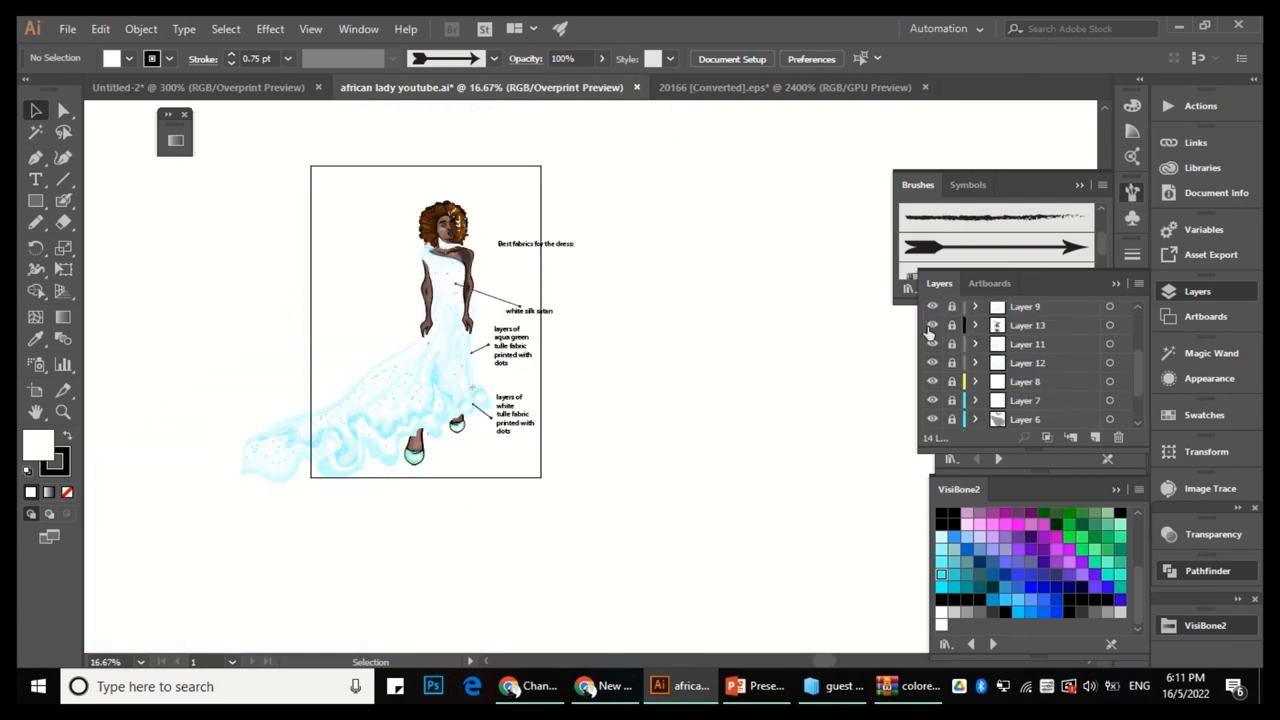
{"action": "mouse_move", "coordinate": [516, 50]}
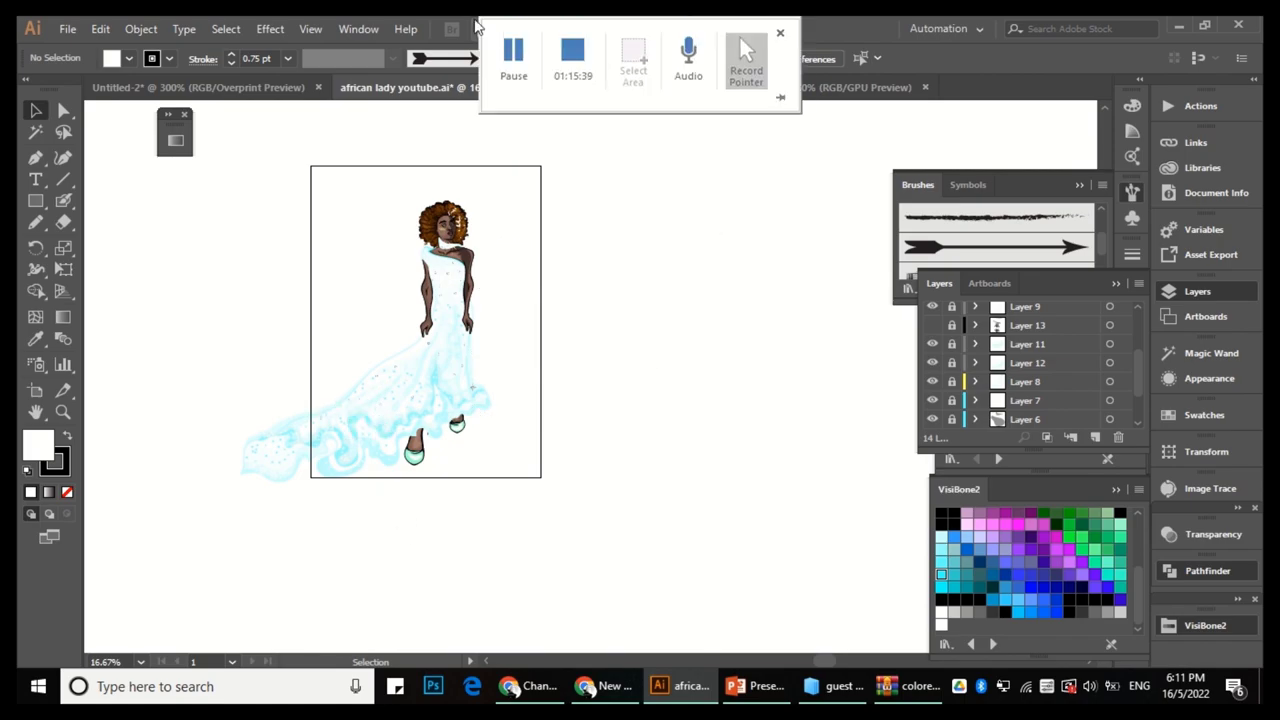